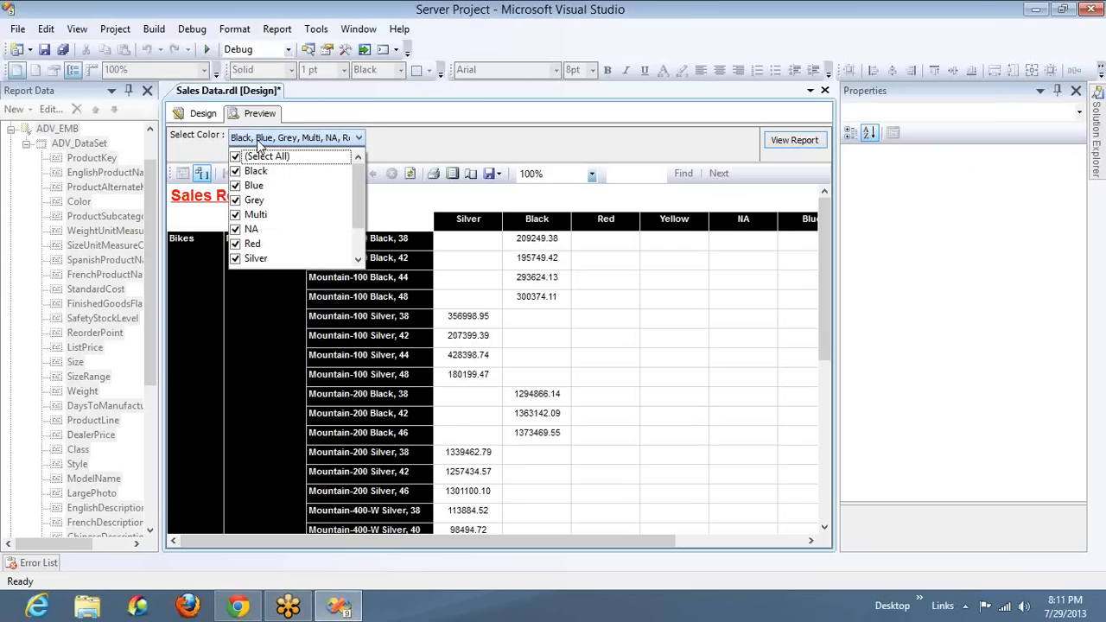
Preview the Sales Report for only the colors Black and Blue, and view its last page
left_click(583, 299)
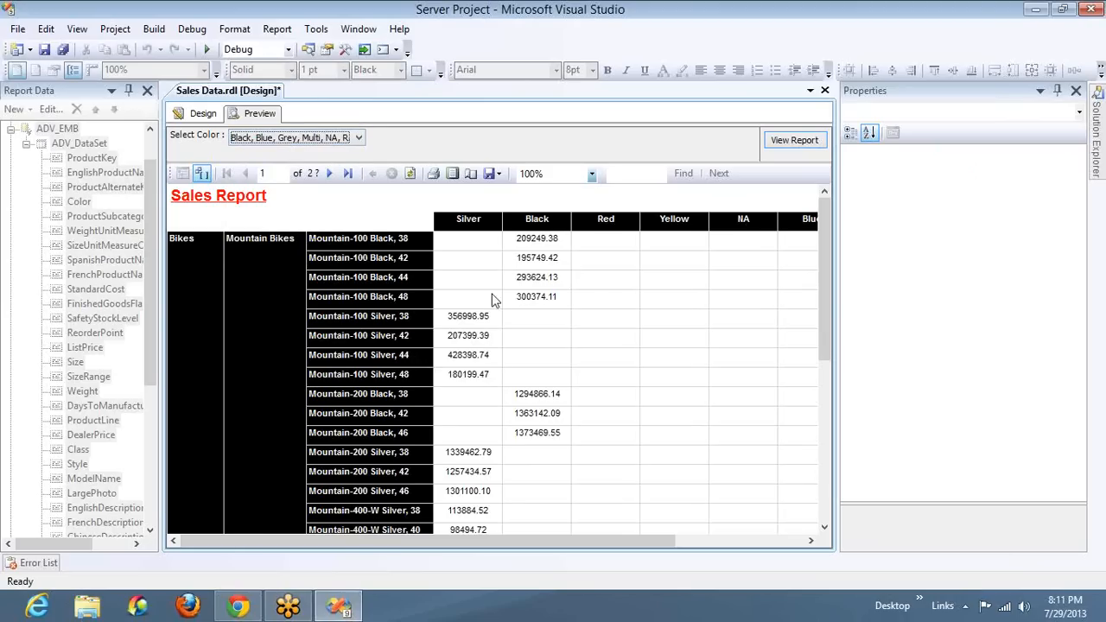
left_click(547, 253)
left_click(304, 145)
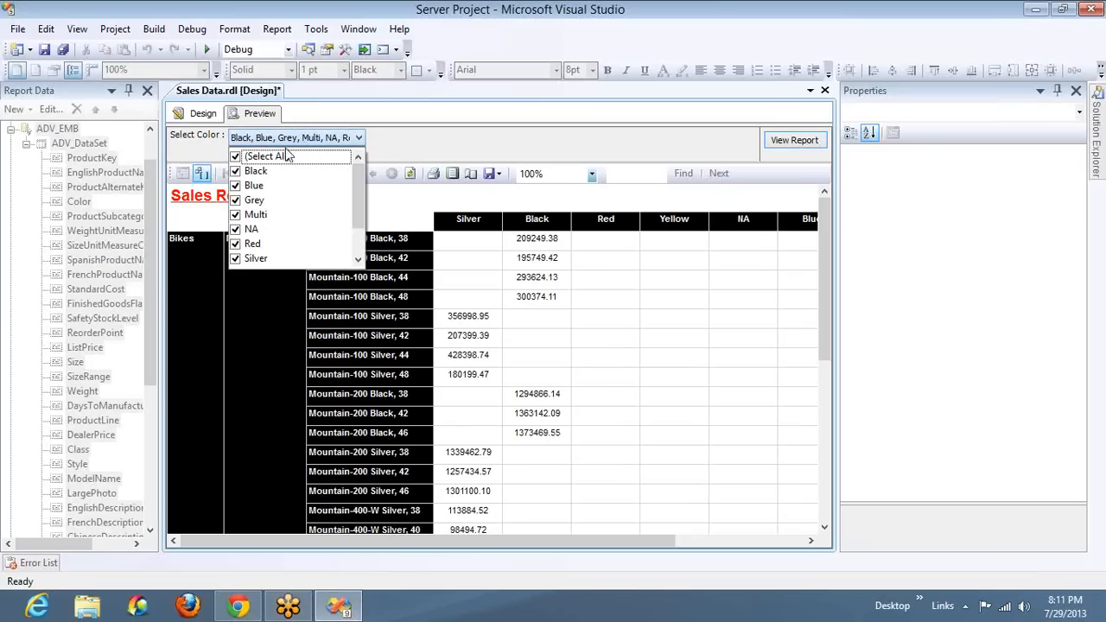
left_click(235, 156)
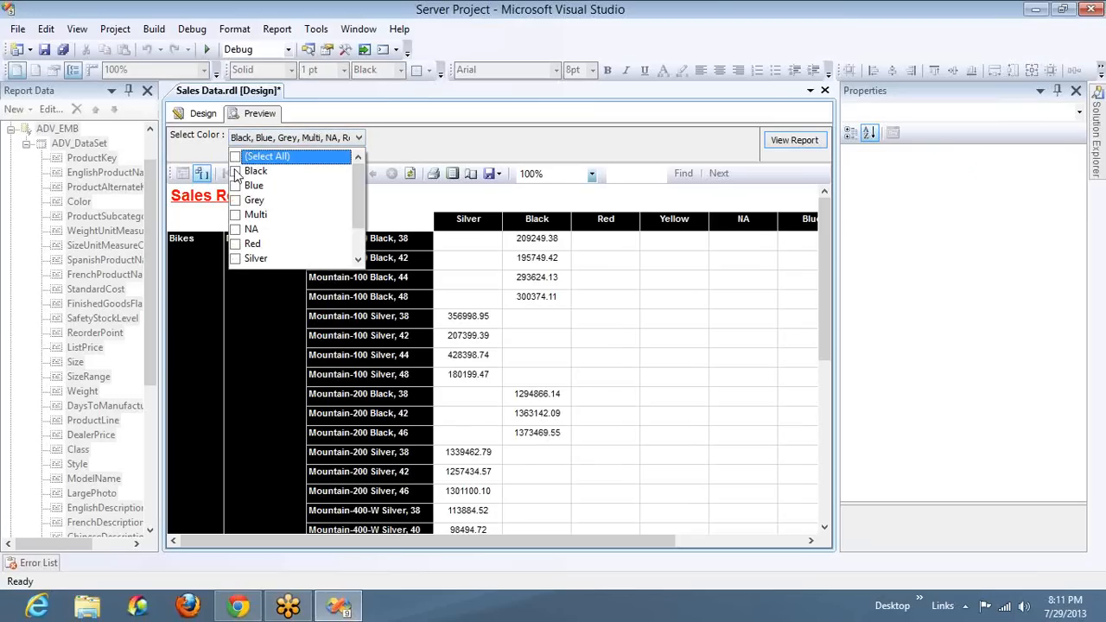
left_click(235, 171)
left_click(236, 186)
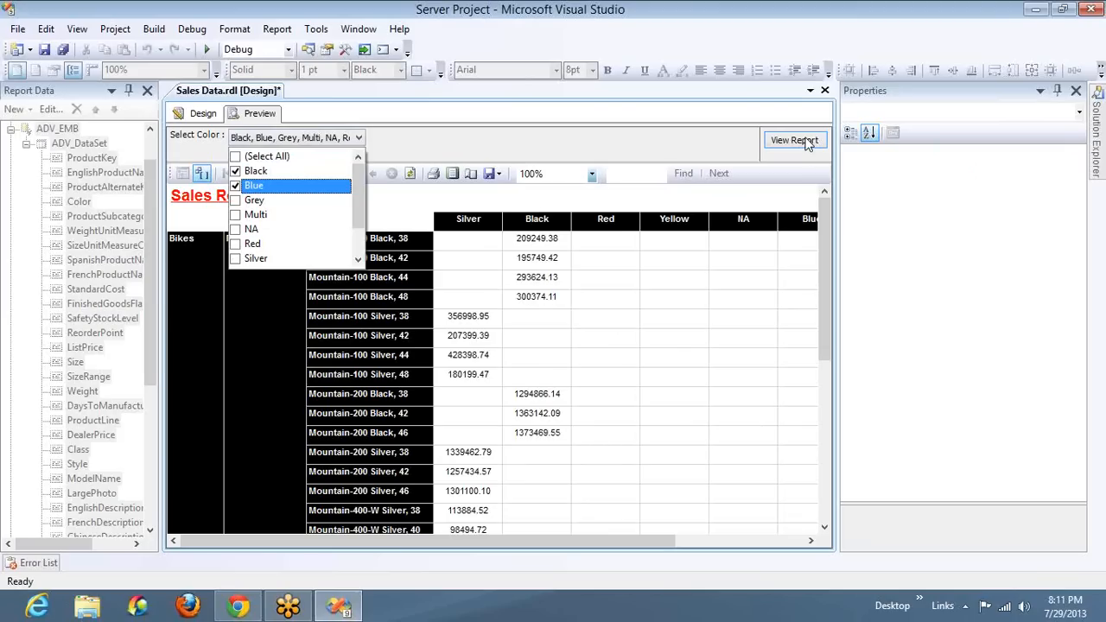
left_click(795, 141)
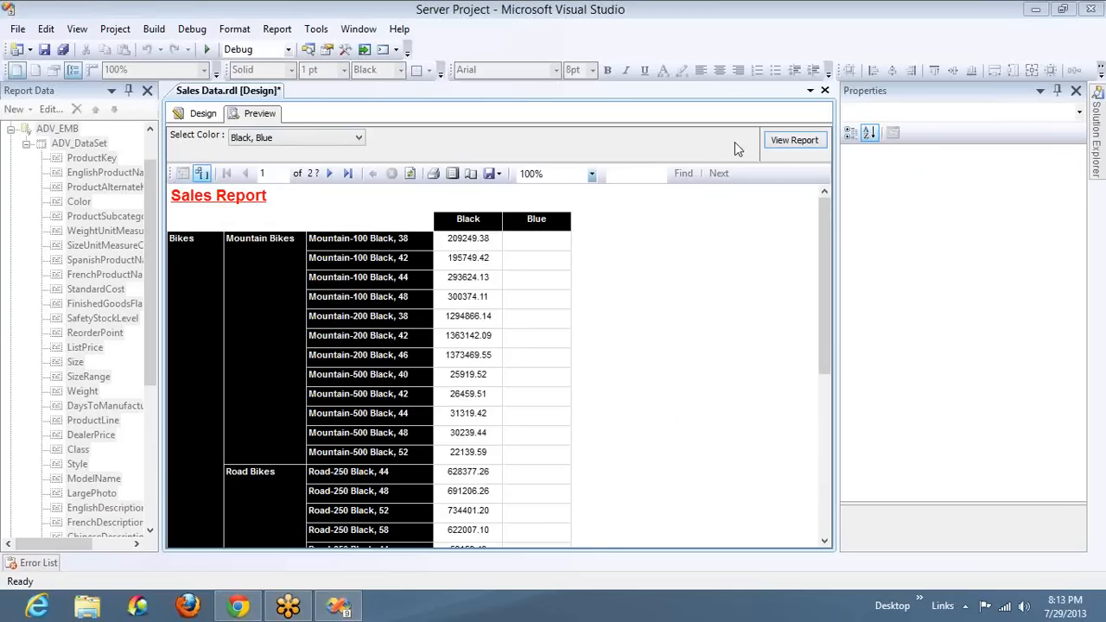
left_click(346, 174)
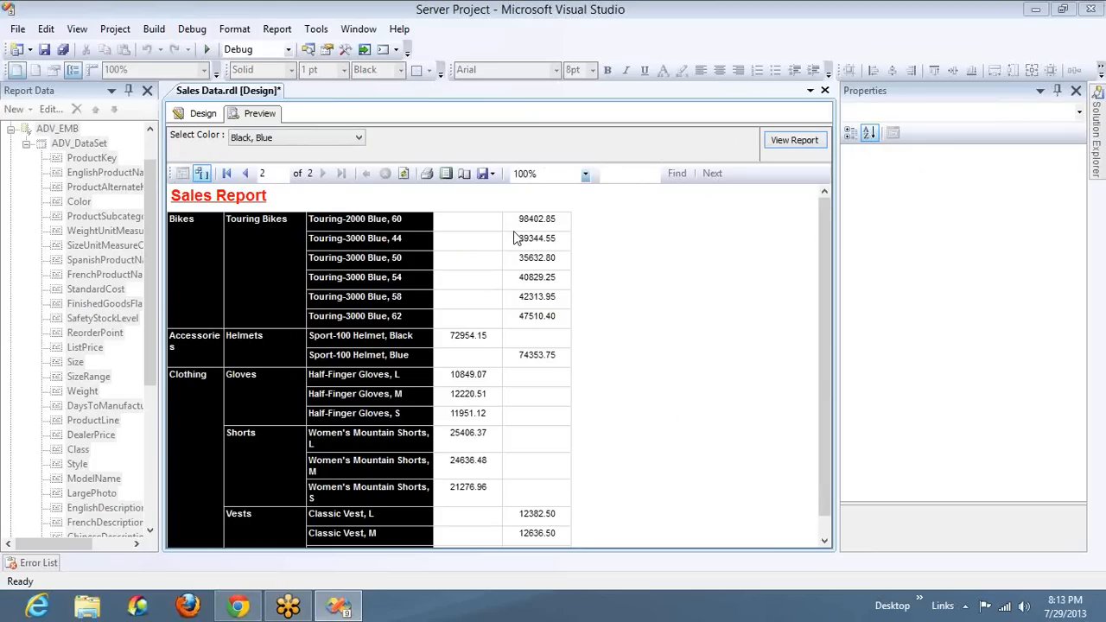
Return to the report design, collapse the fields of ADV_DataSet and expand the Parameters folder
left_click(200, 114)
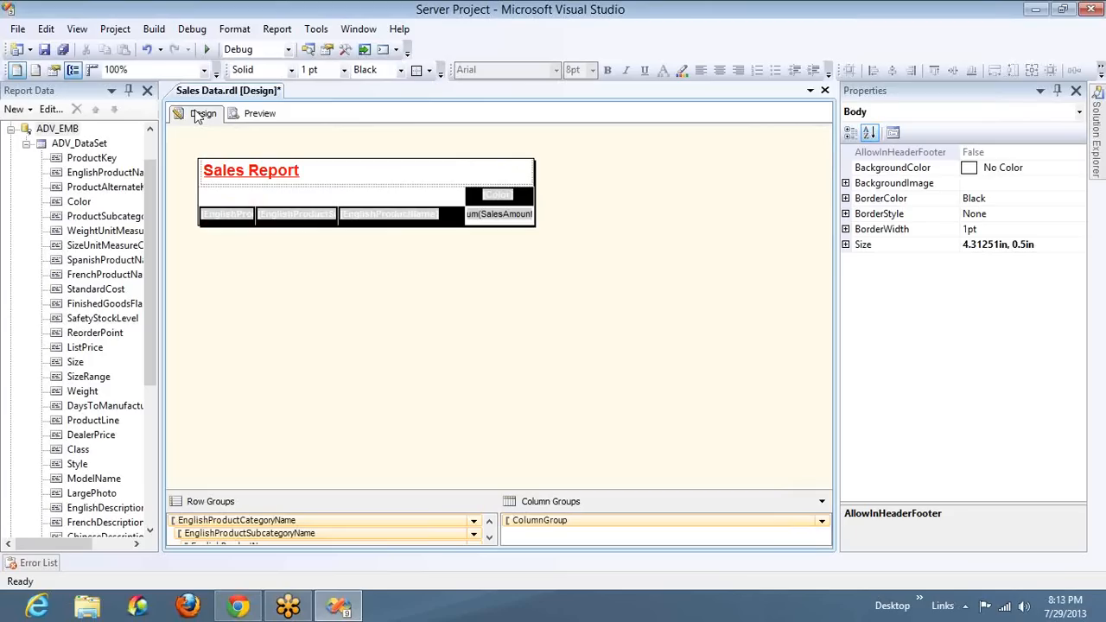
left_click(28, 144)
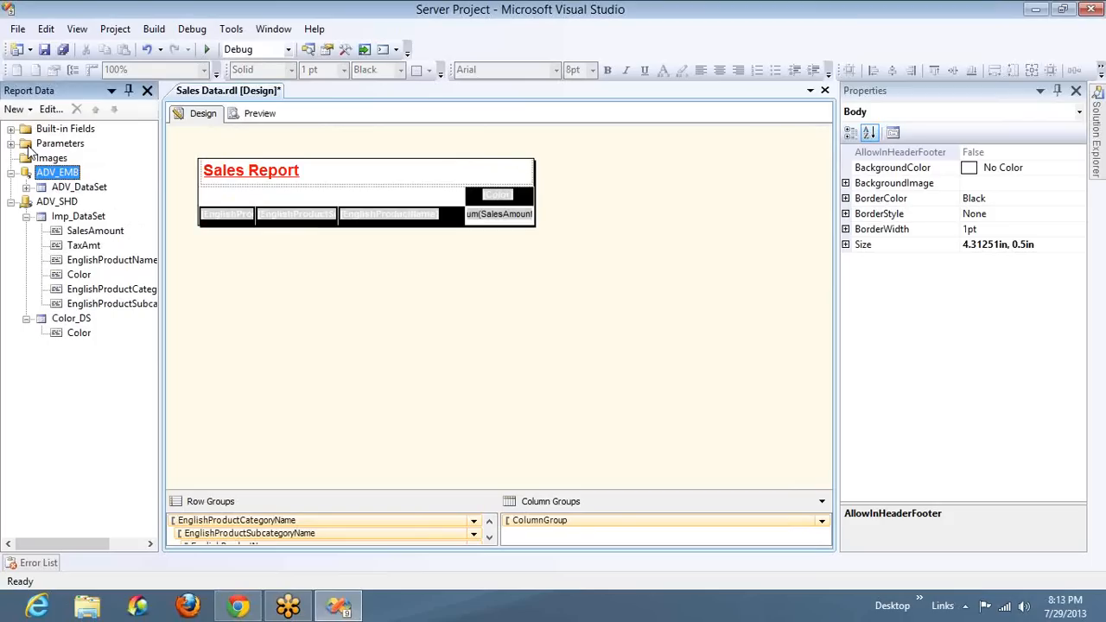
left_click(926, 151)
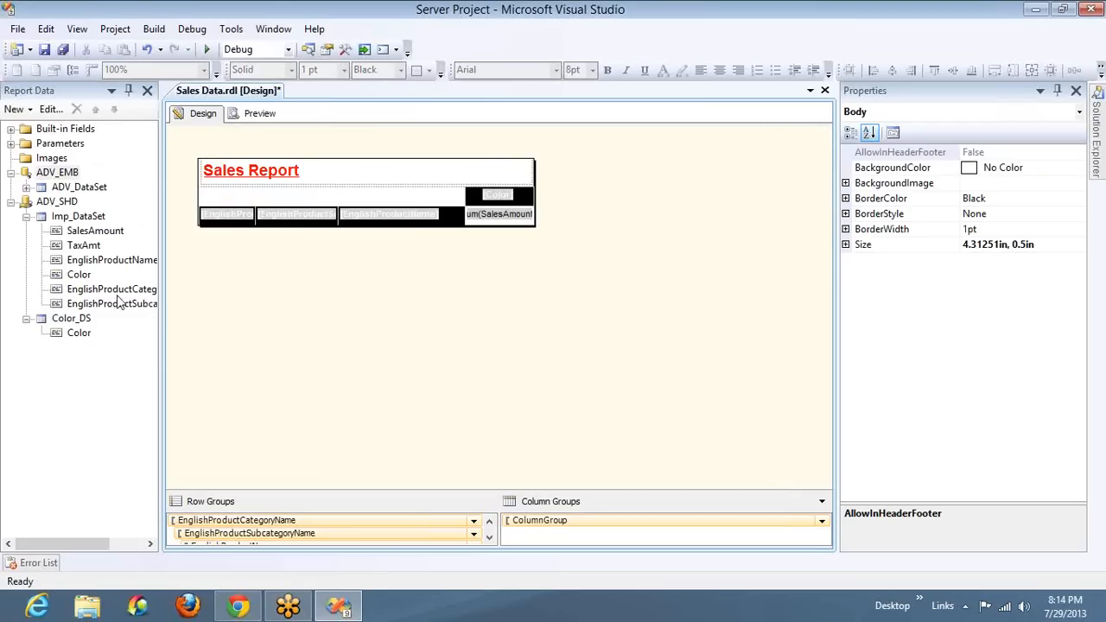
left_click(11, 144)
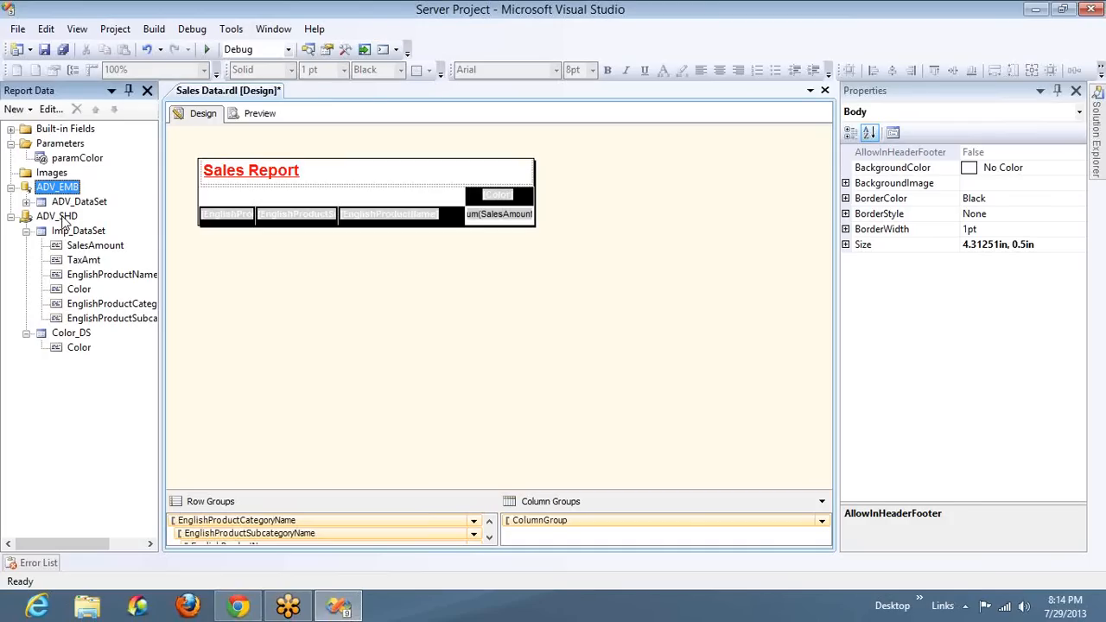
Add a dataset to the ADV_SHD data source and name it Category_DS
right_click(63, 221)
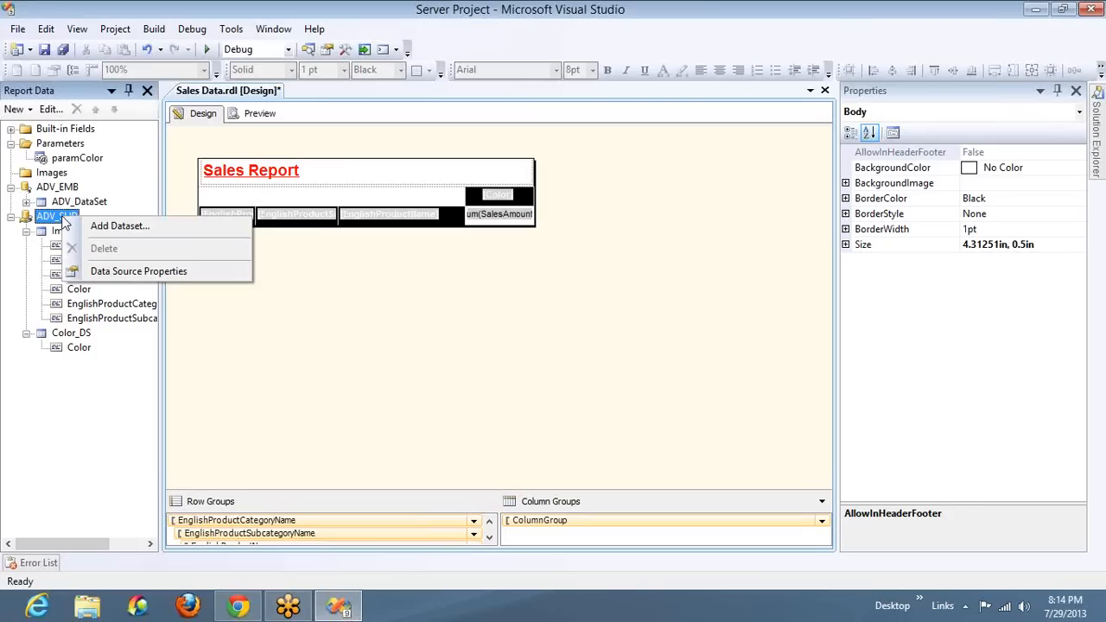
left_click(110, 227)
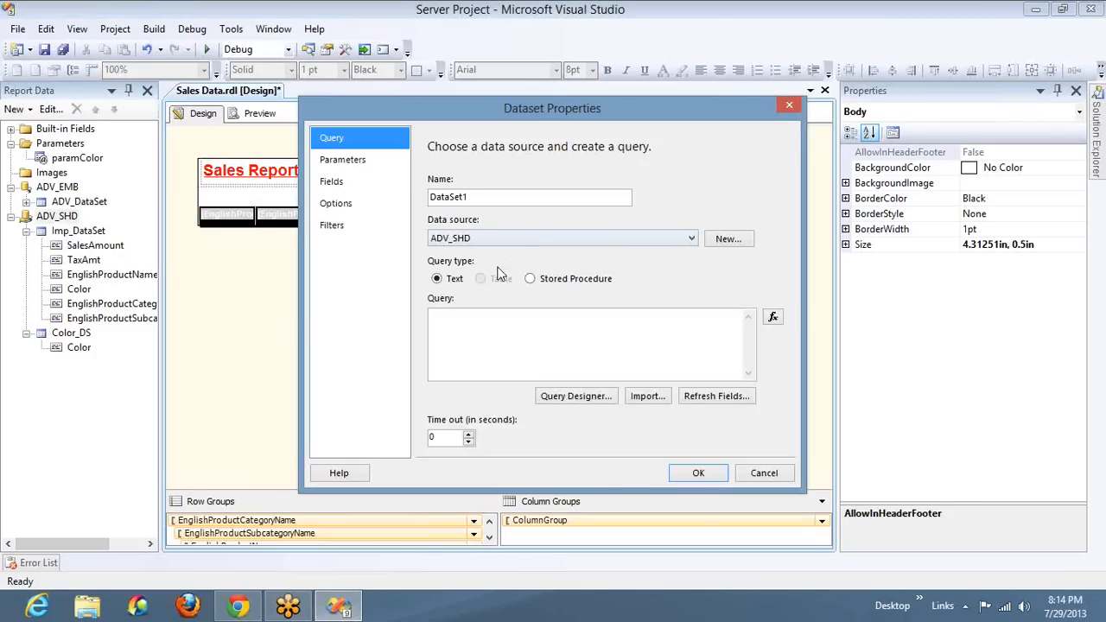
left_click(546, 197)
double_click(547, 197)
type("Cate")
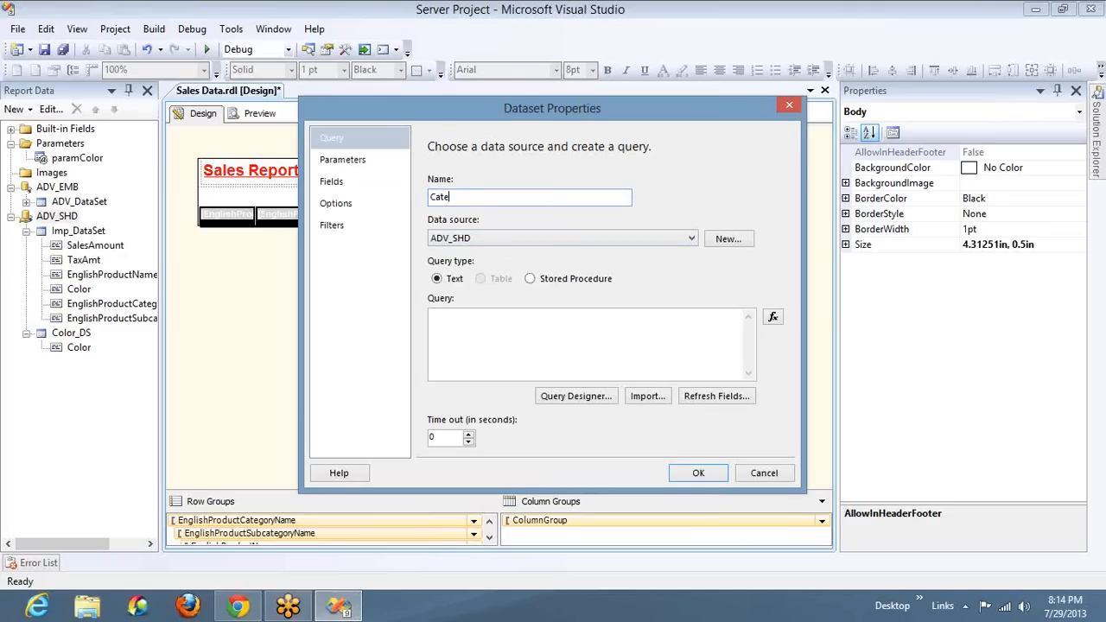
type("gory_DS")
Begin the text query of the Category_DS dataset with "Select Distinct"
left_click(554, 328)
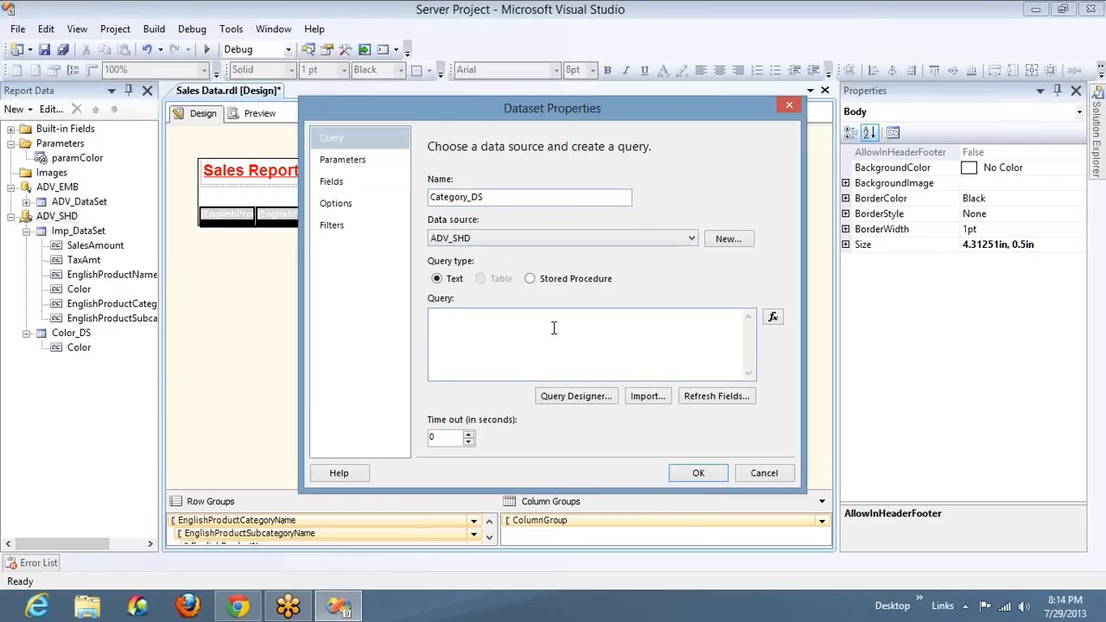
type("Select Distinct")
Switch to SQL Server Management Studio and write the query "select * from DimProductCategory"
key("super")
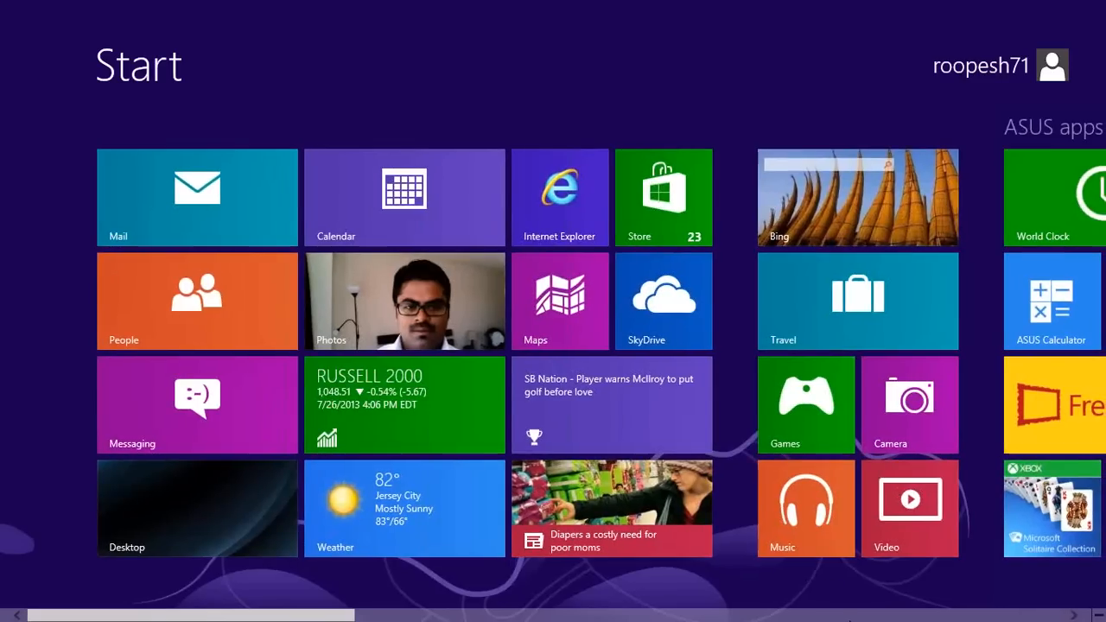
left_click(849, 616)
left_click(786, 495)
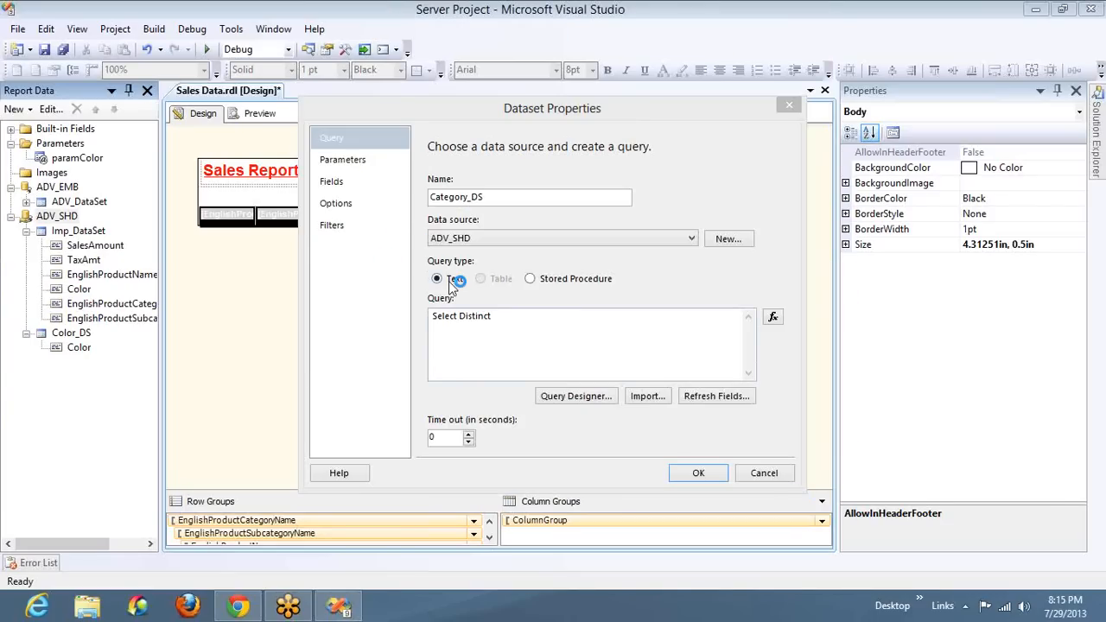
type("sel")
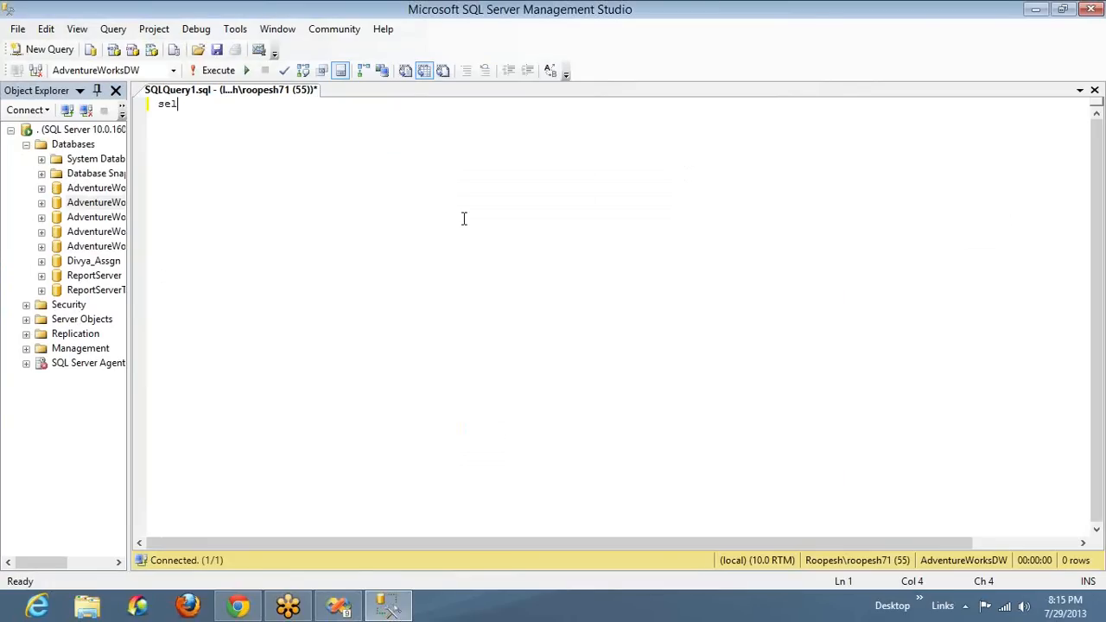
type("ect *")
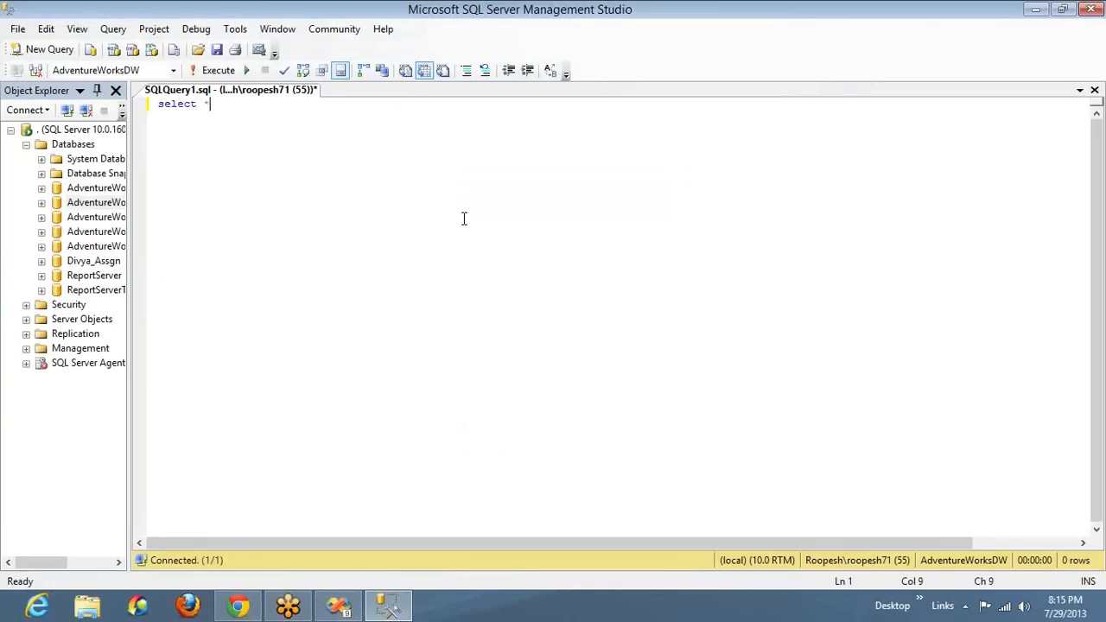
type(" from dimpro")
key("Down")
key("Down")
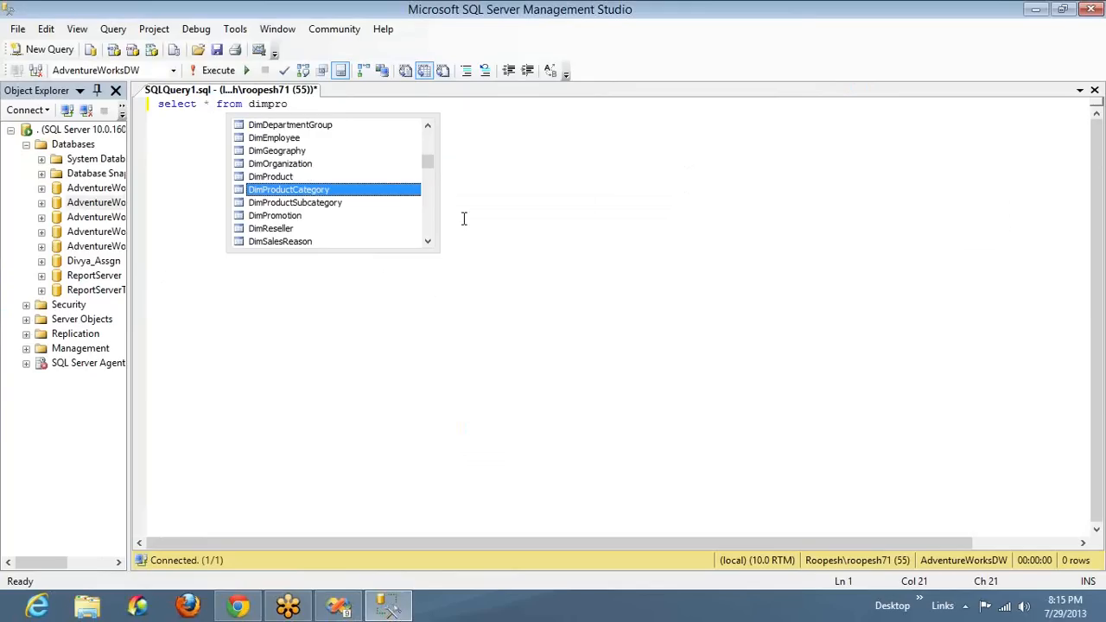
key("Up")
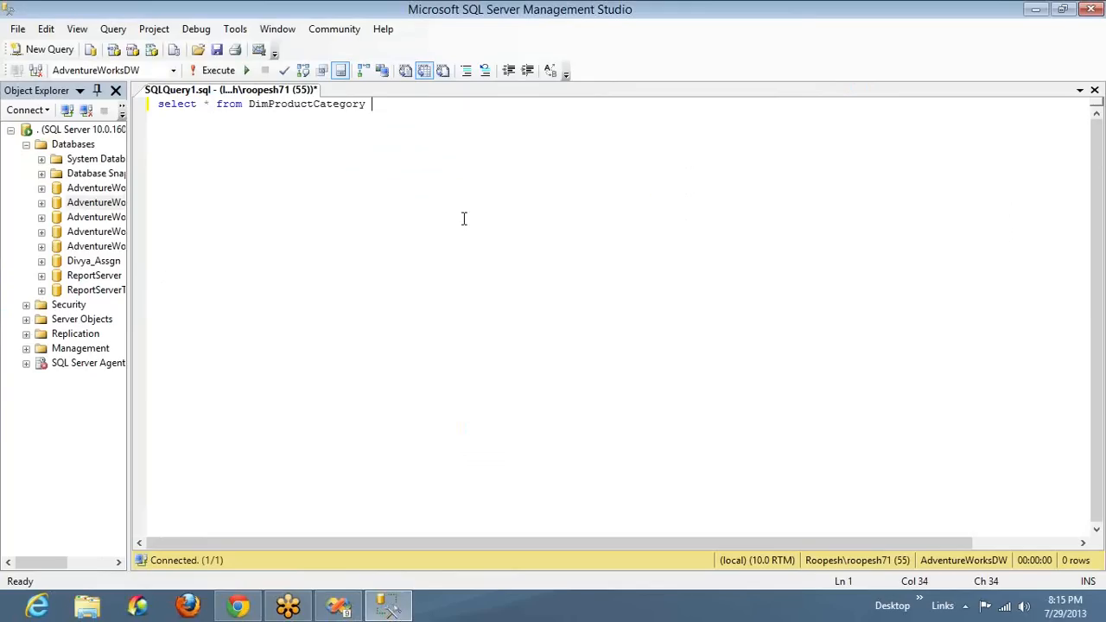
Replace the asterisk in the query with "Distinct EnglishProductCategoryName" and execute it
key("Home")
key("ctrl+Right")
key("Delete")
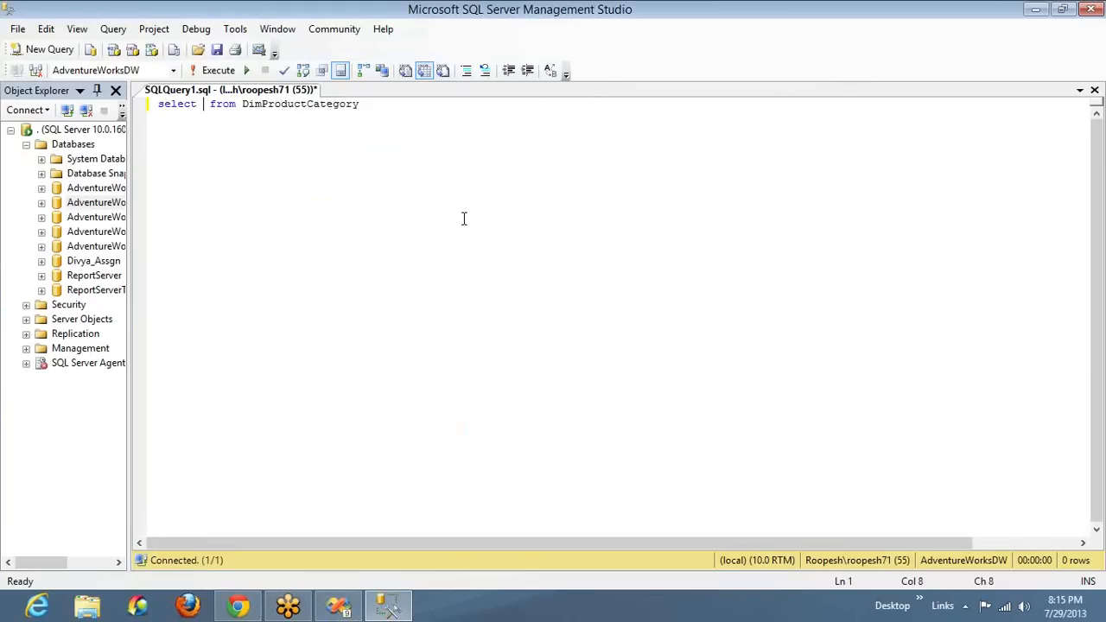
type("Distinct En")
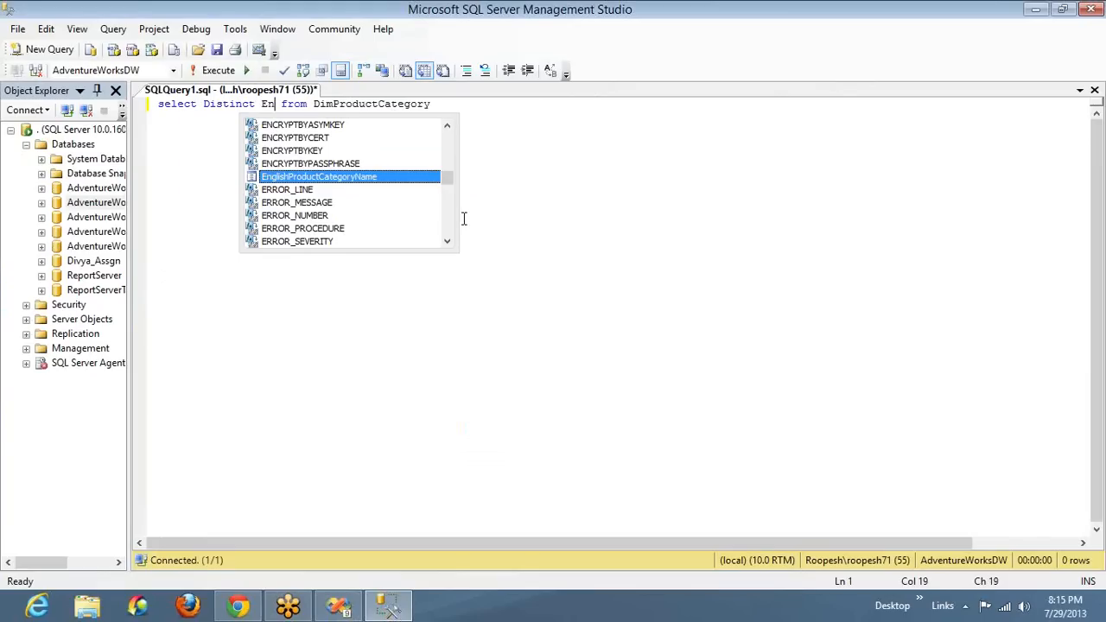
type("glishProductCategoryName")
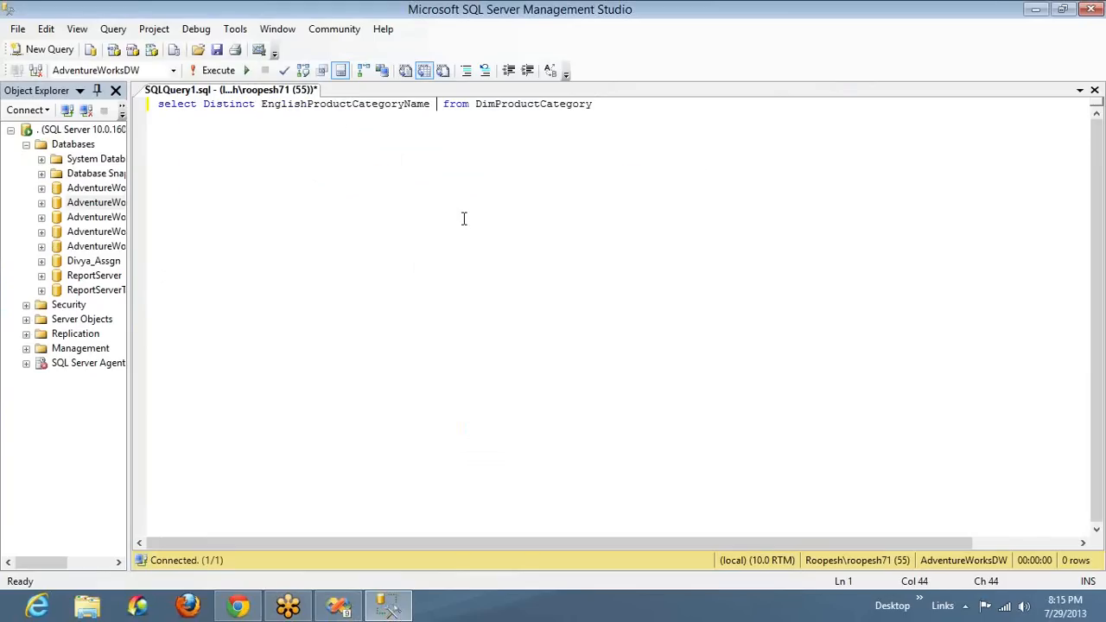
key("BackSpace")
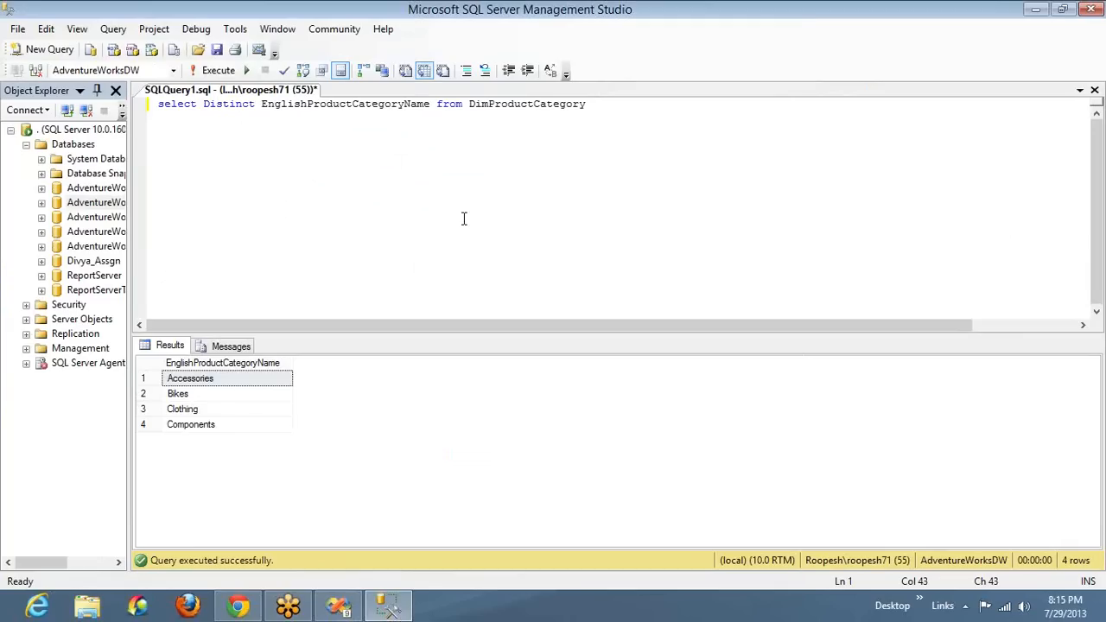
key("ctrl+a")
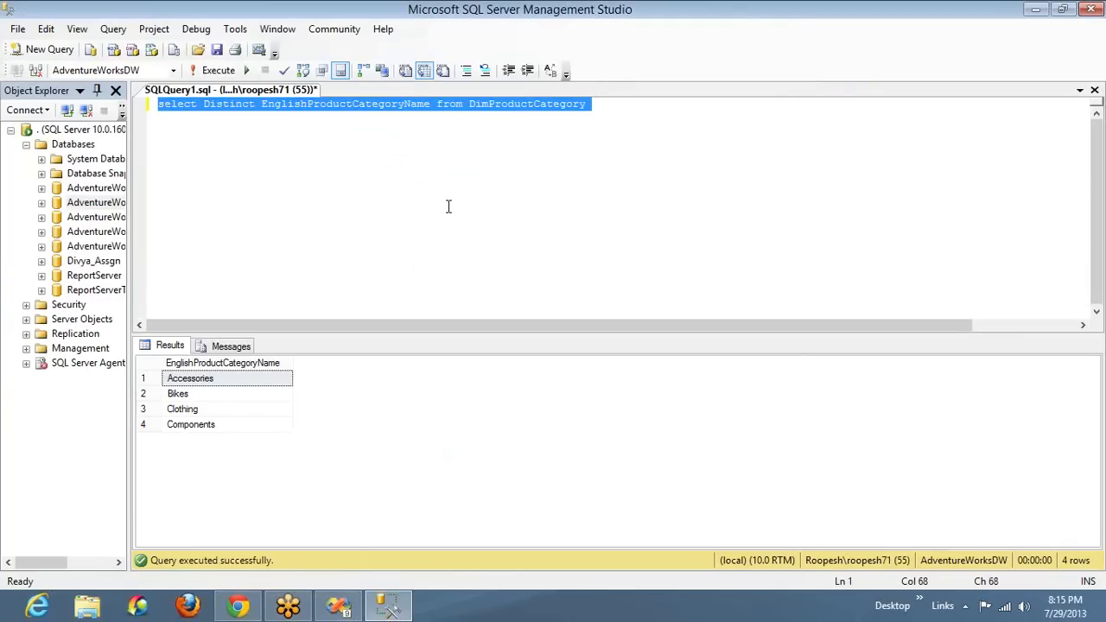
Execute the query without the Distinct keyword, and undo the keyword's removal
left_click(230, 106)
double_click(230, 106)
key("Delete")
key("Delete")
key("F5")
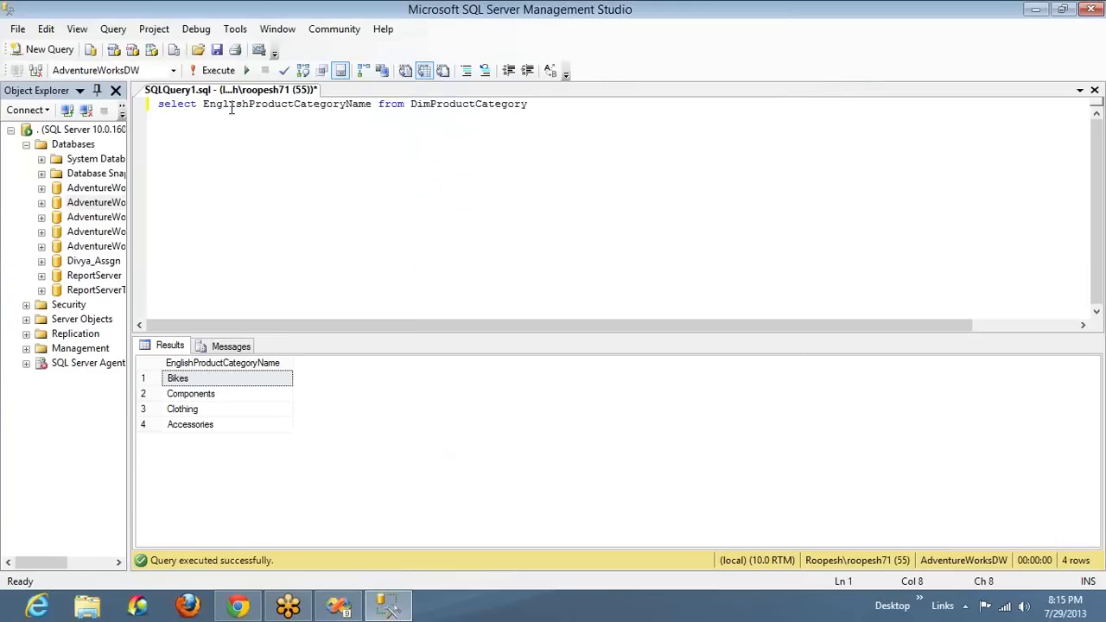
key("ctrl+z")
Append "Order By EnglishProductCategoryName" to the category query and execute it
key("End")
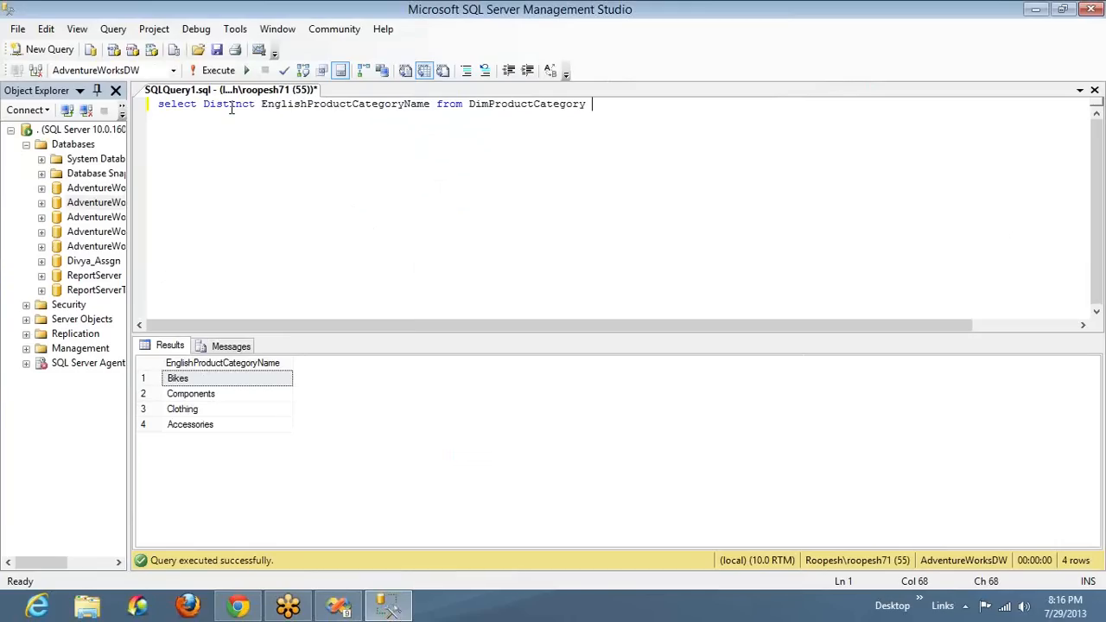
key("BackSpace")
type("Order ")
type("By")
type("EnglishProductCategoryName")
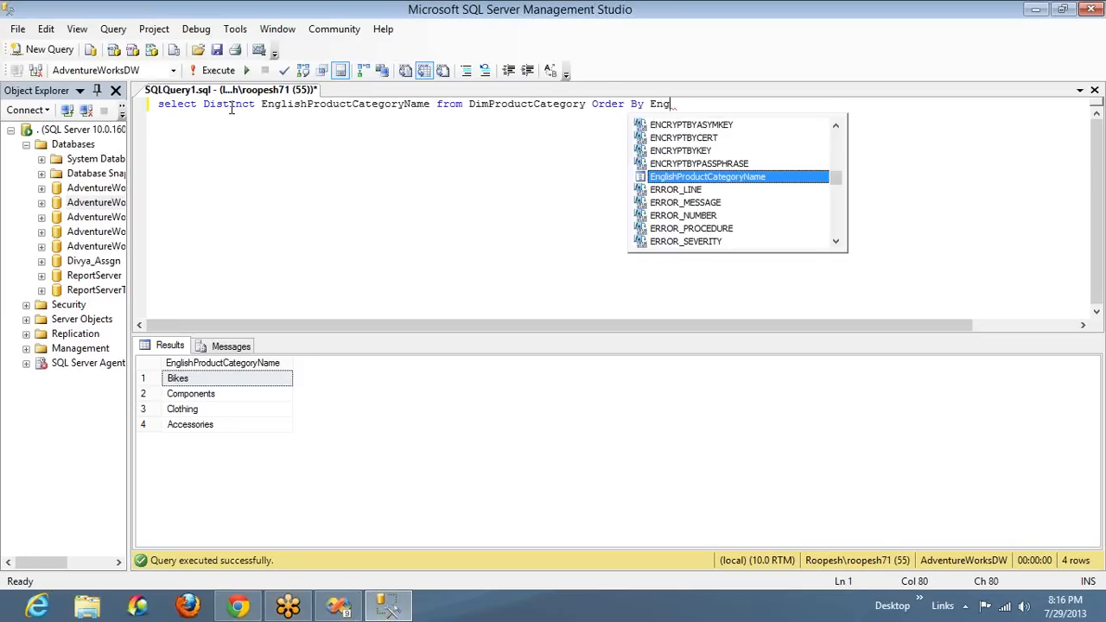
key("F5")
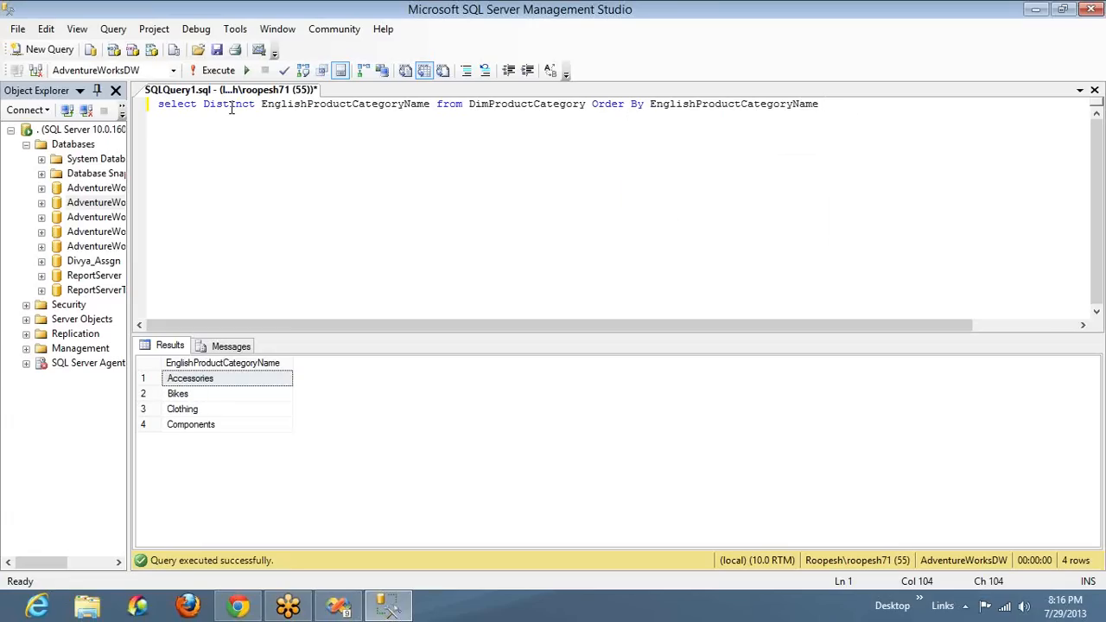
Copy the finished category query into the Category_DS dataset in Visual Studio, replacing its partial query, and save the dataset
key("ctrl+a")
key("ctrl+c")
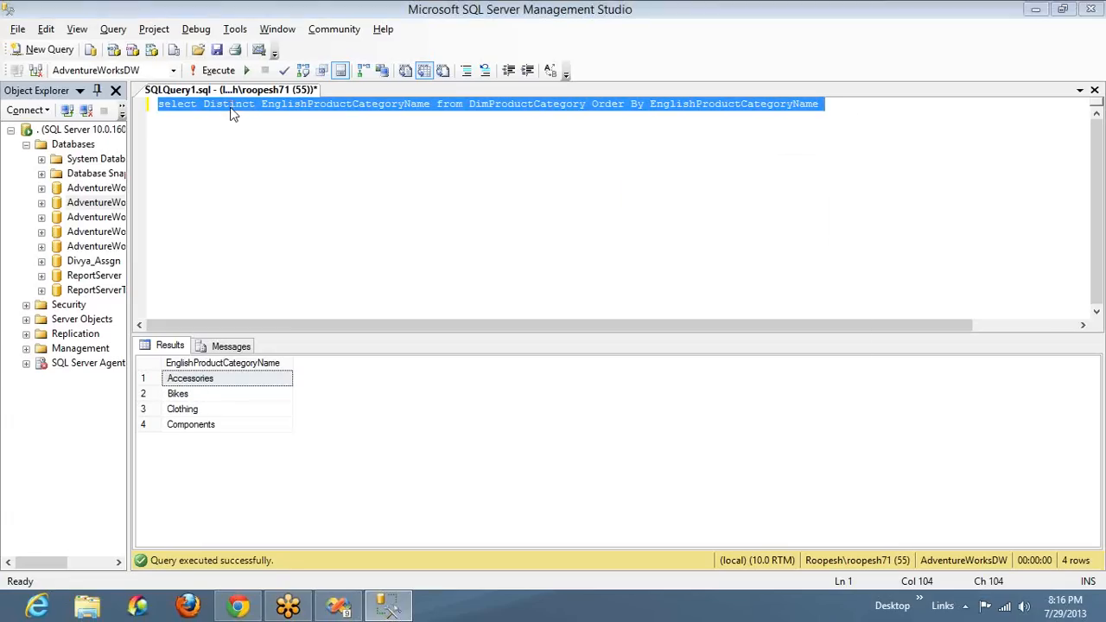
key("alt+Tab")
key("ctrl+a")
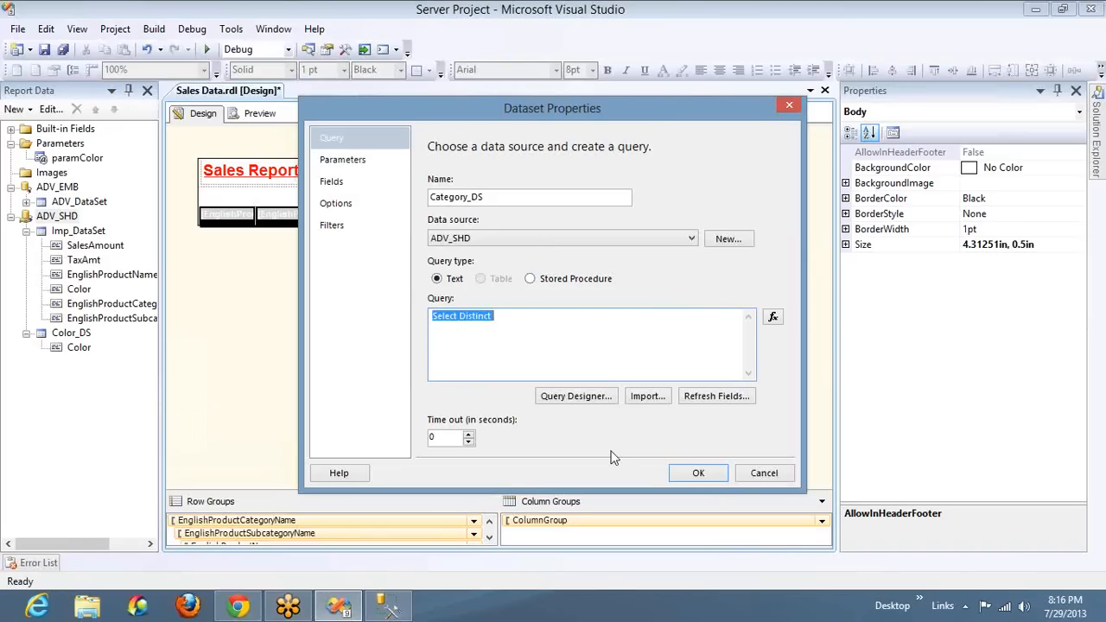
key("ctrl+v")
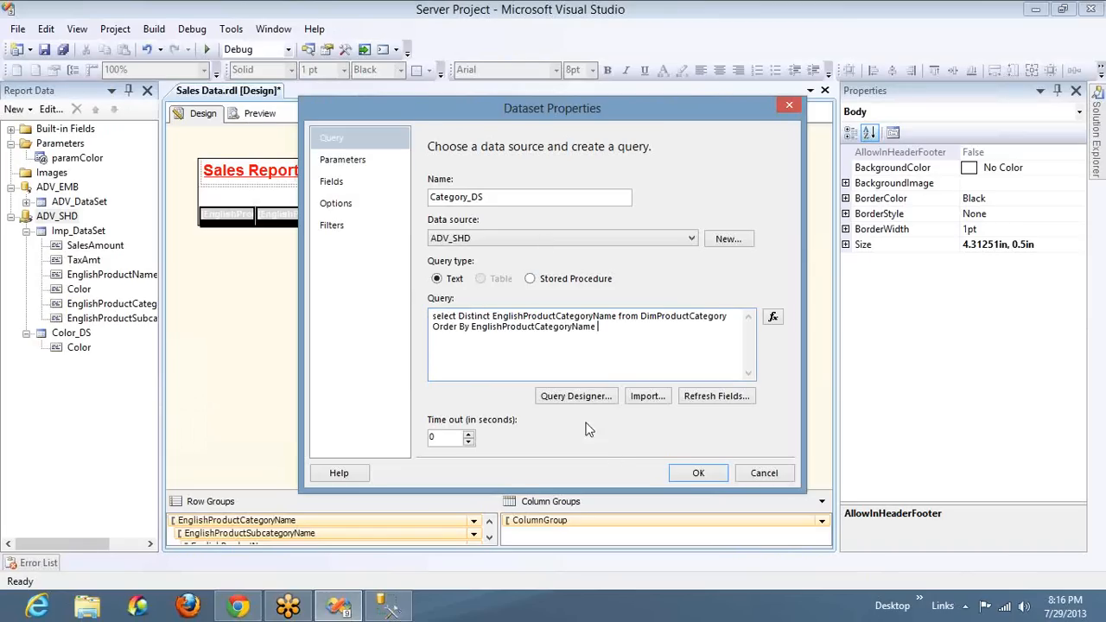
left_click(697, 473)
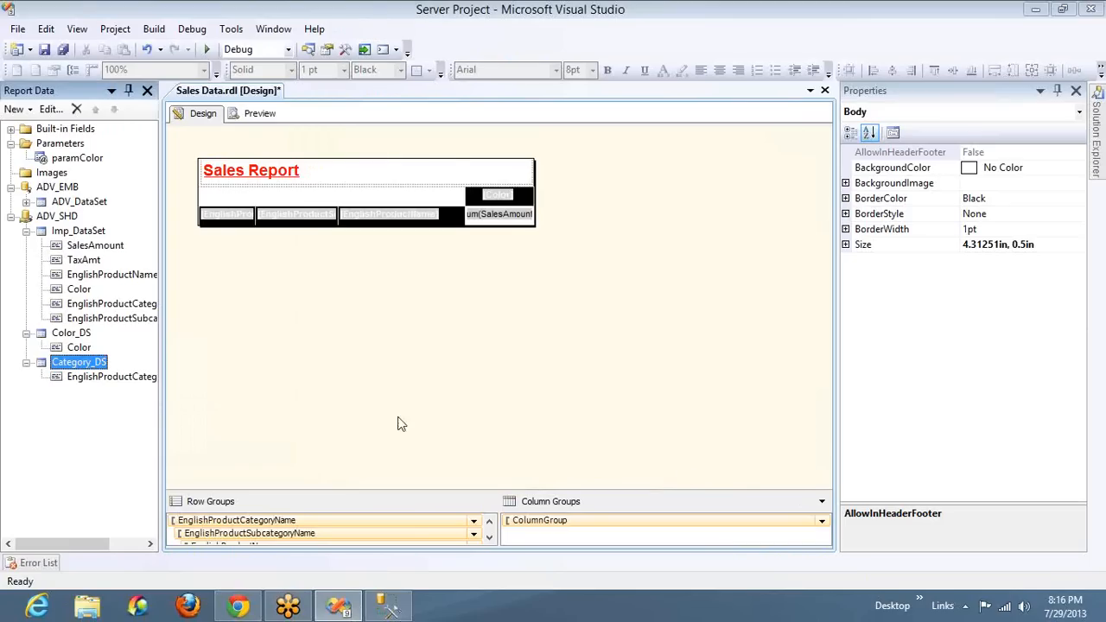
Add a report parameter named paramCat with the prompt "Select Category :" and allow multiple values
right_click(82, 147)
left_click(127, 158)
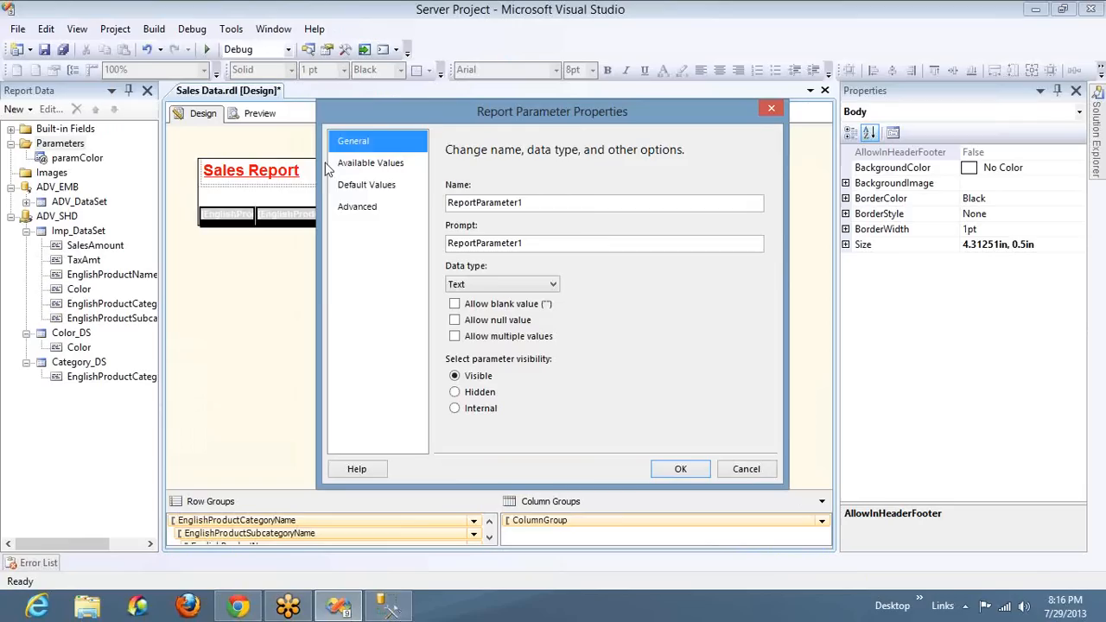
double_click(585, 204)
type("paramCat")
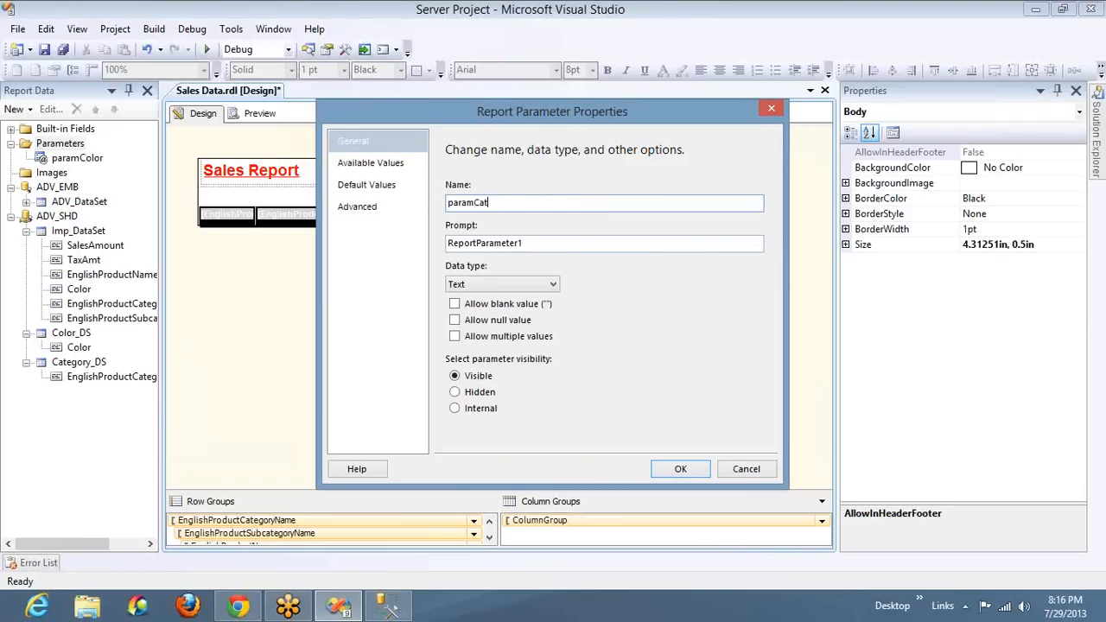
left_click(562, 242)
double_click(561, 243)
type("Select Category")
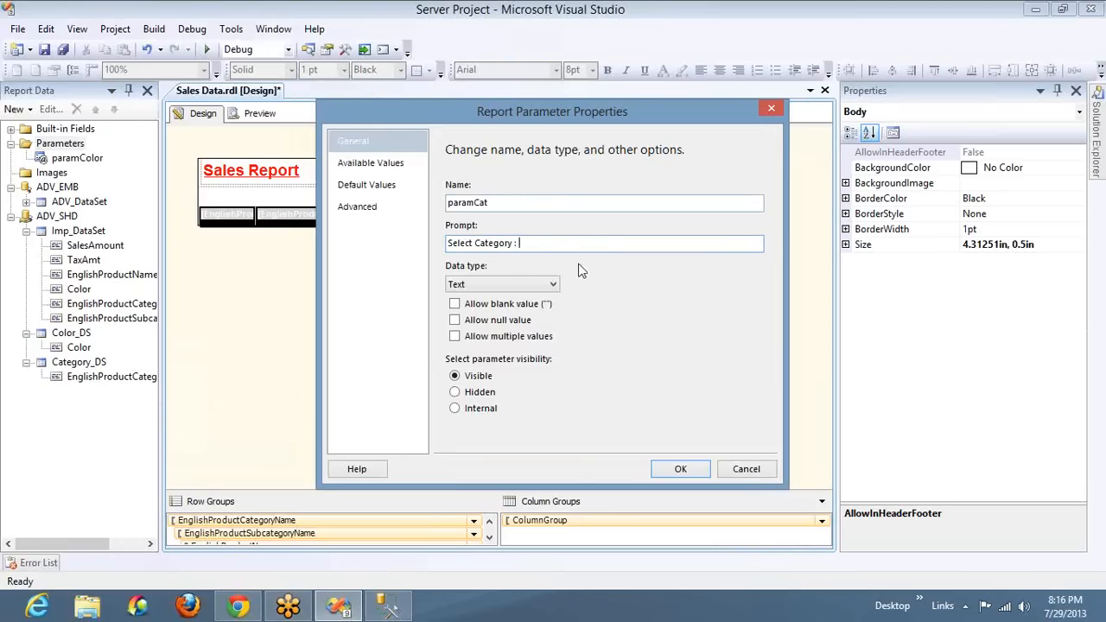
type(" :")
left_click(492, 335)
Get paramCat's available values from the Category_DS query, with EnglishProductCategoryName as both value and label field, and save the parameter
left_click(377, 165)
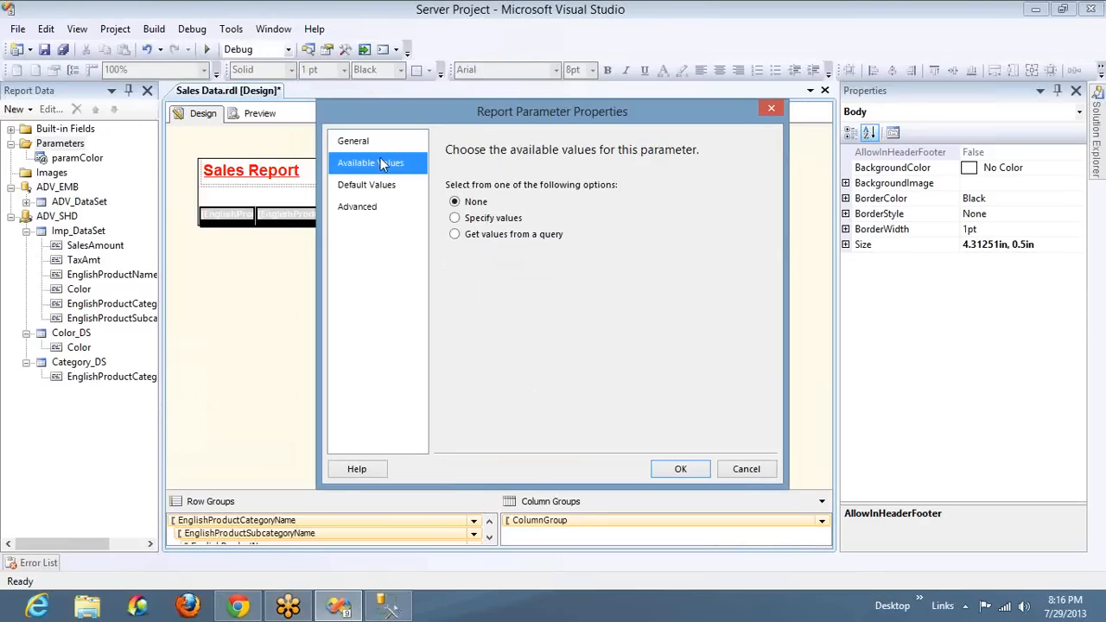
left_click(521, 237)
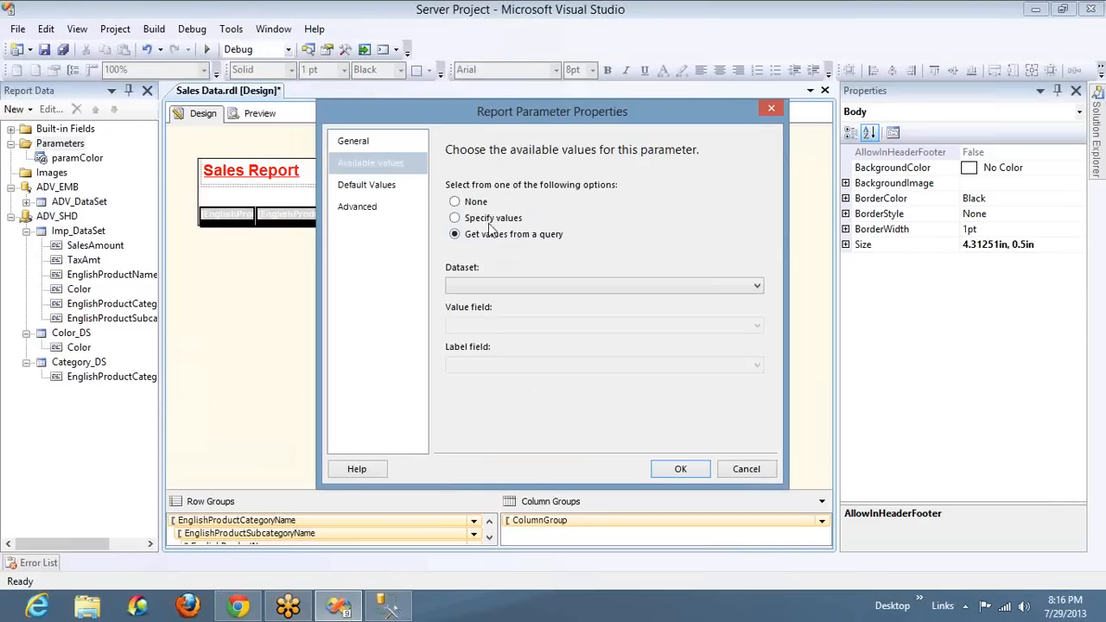
left_click(495, 224)
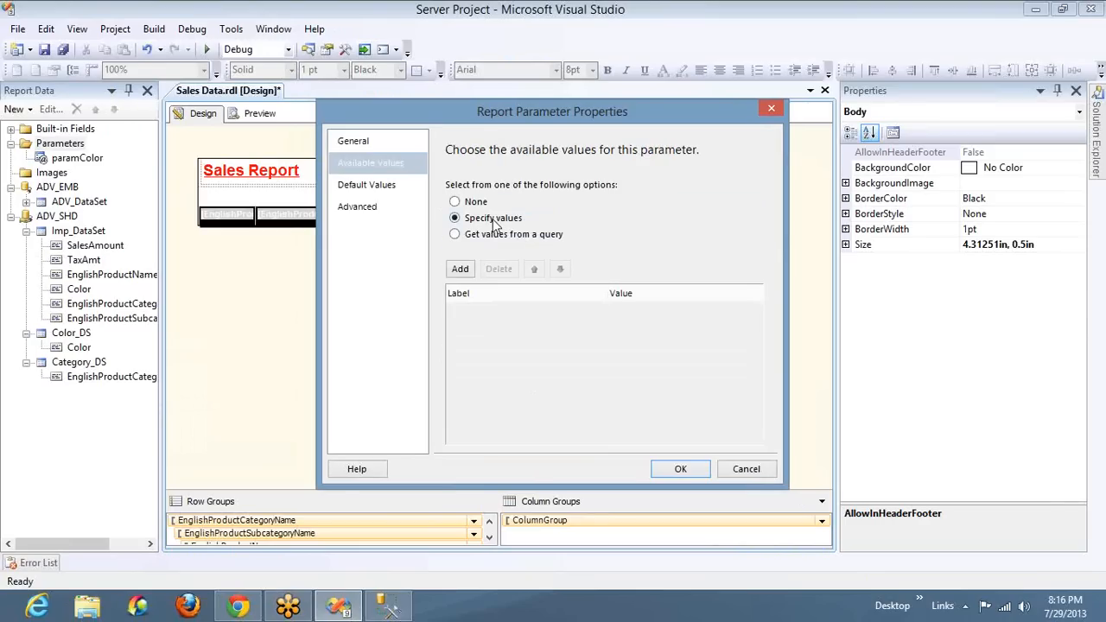
left_click(495, 239)
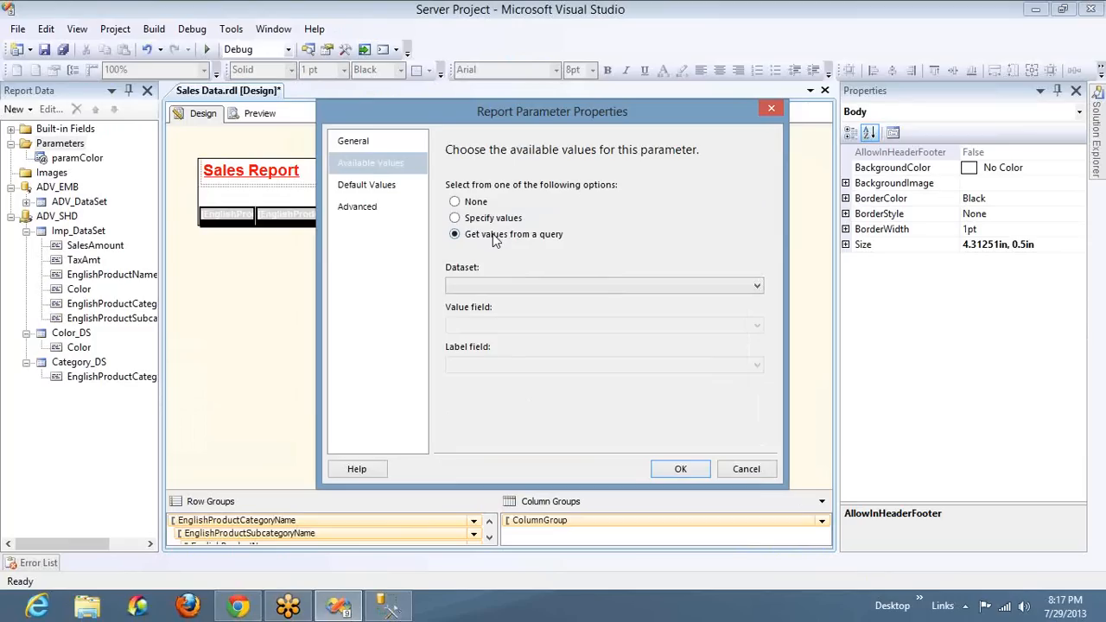
left_click(630, 288)
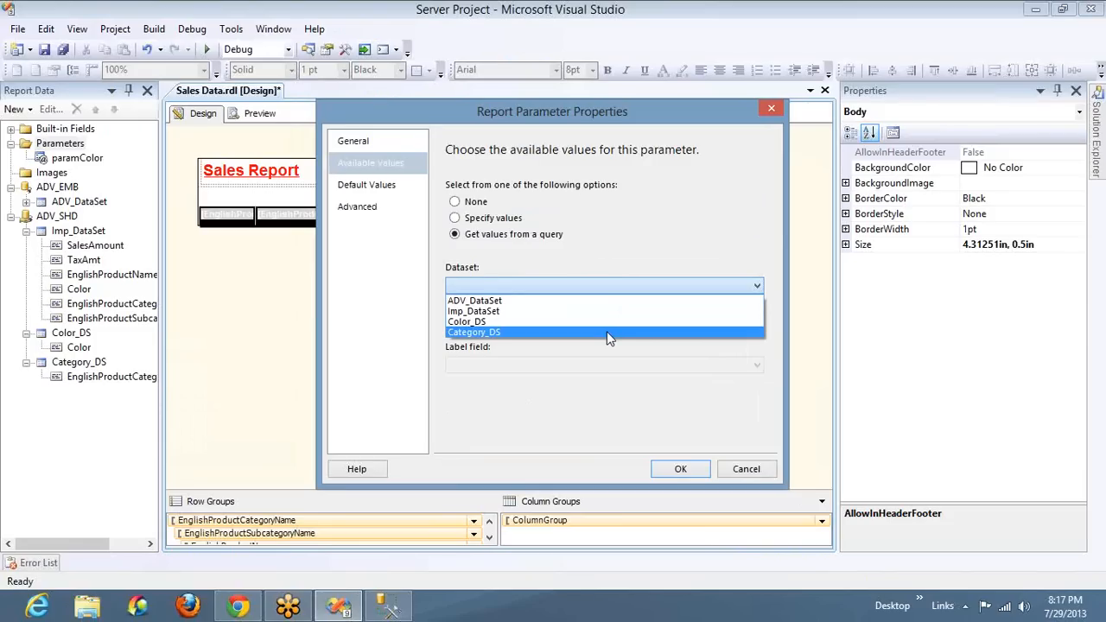
left_click(607, 331)
left_click(605, 323)
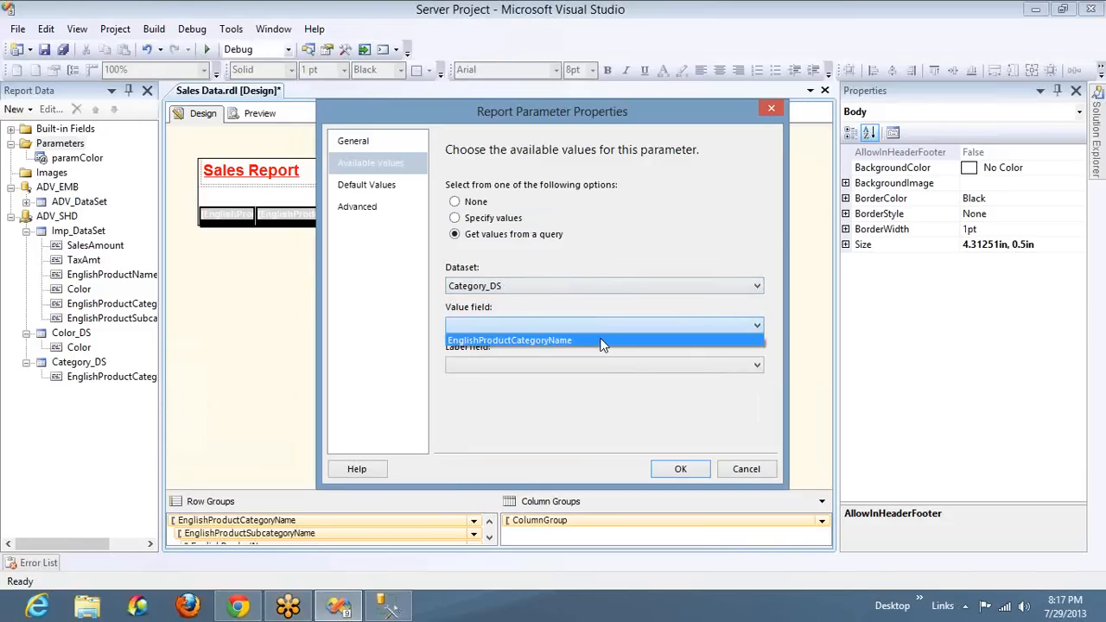
left_click(602, 340)
left_click(594, 364)
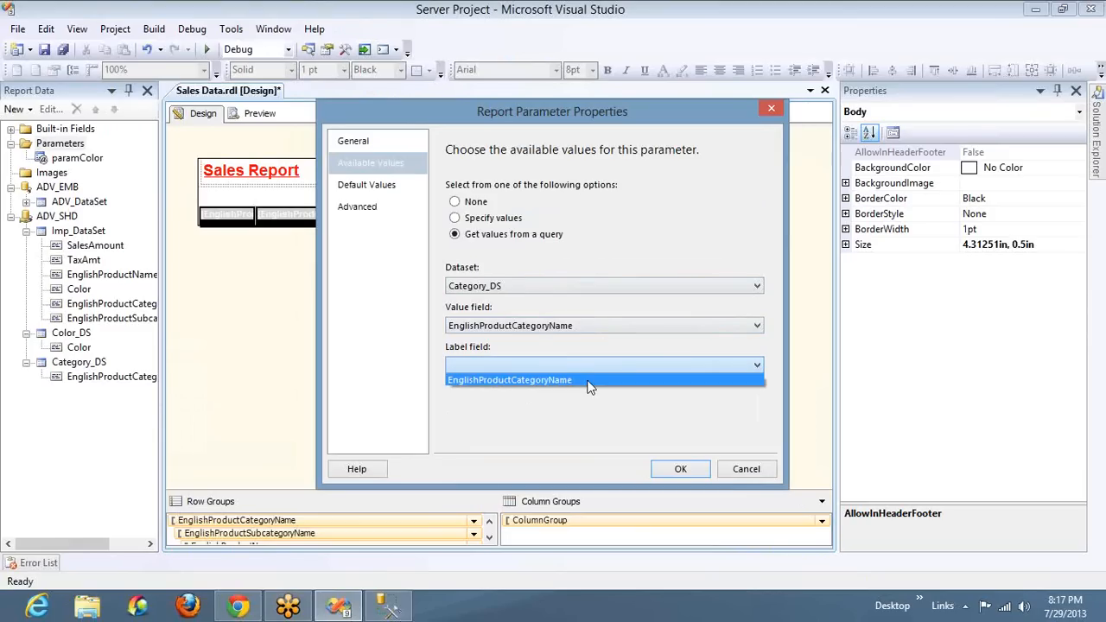
left_click(591, 383)
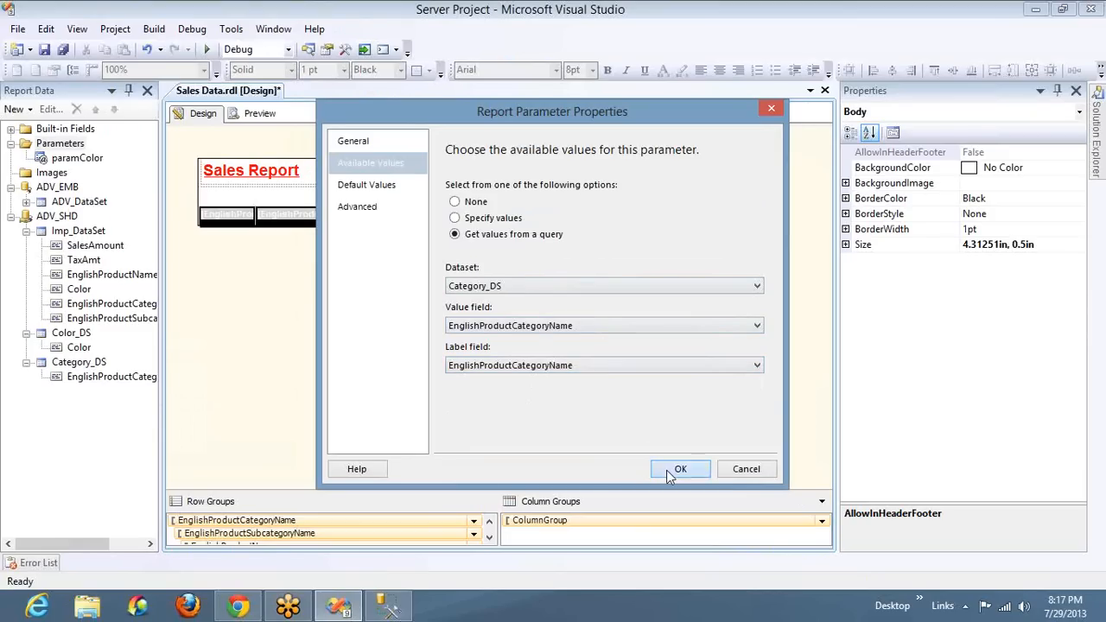
left_click(666, 470)
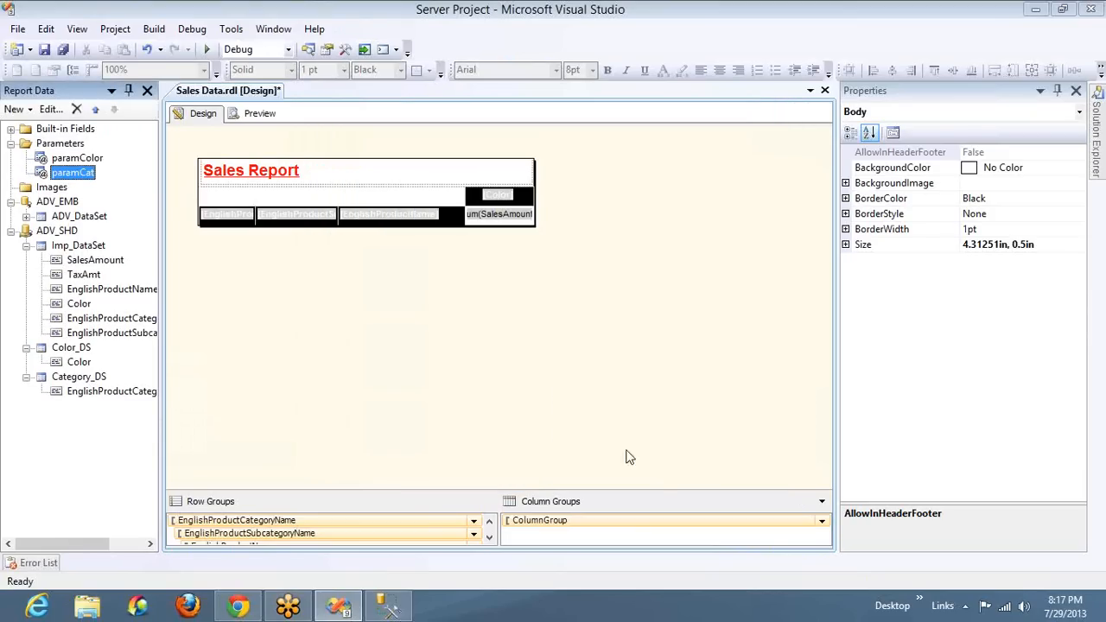
Reopen paramCat's properties, view its default values settings, and close them
double_click(76, 174)
left_click(361, 186)
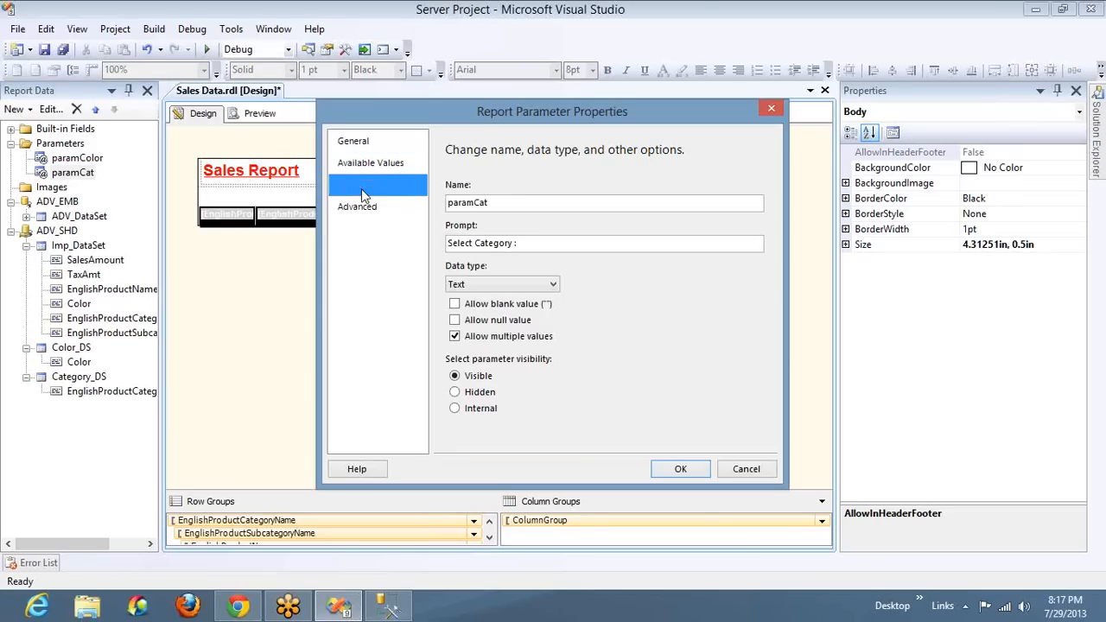
left_click(696, 472)
Preview the report for the Accessories category, hide the Output pane, and page through to the report's last page
left_click(257, 114)
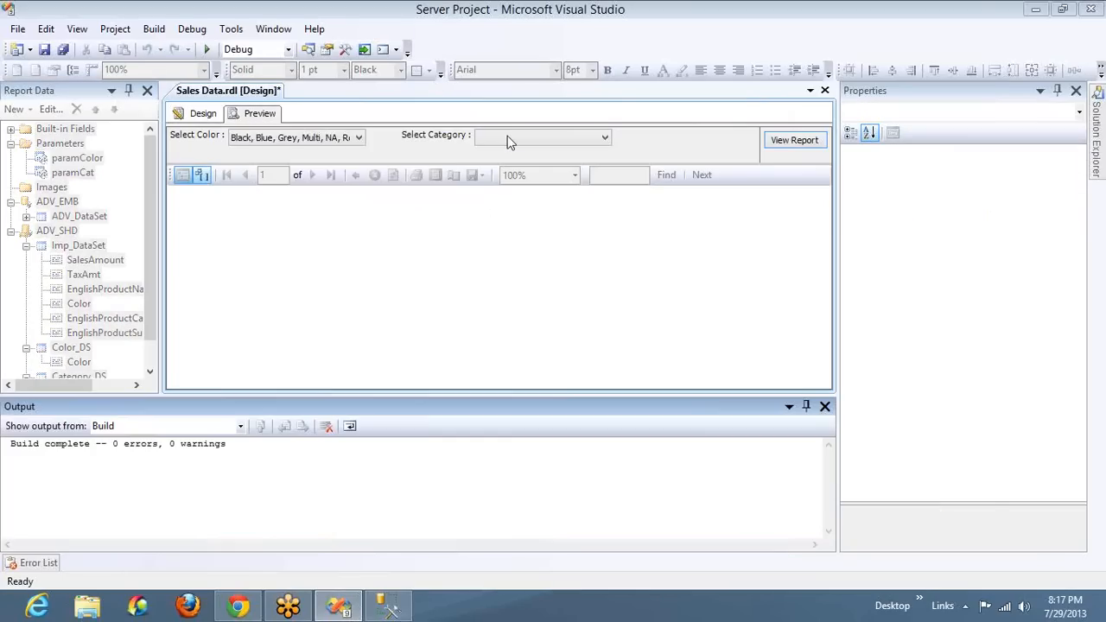
left_click(520, 139)
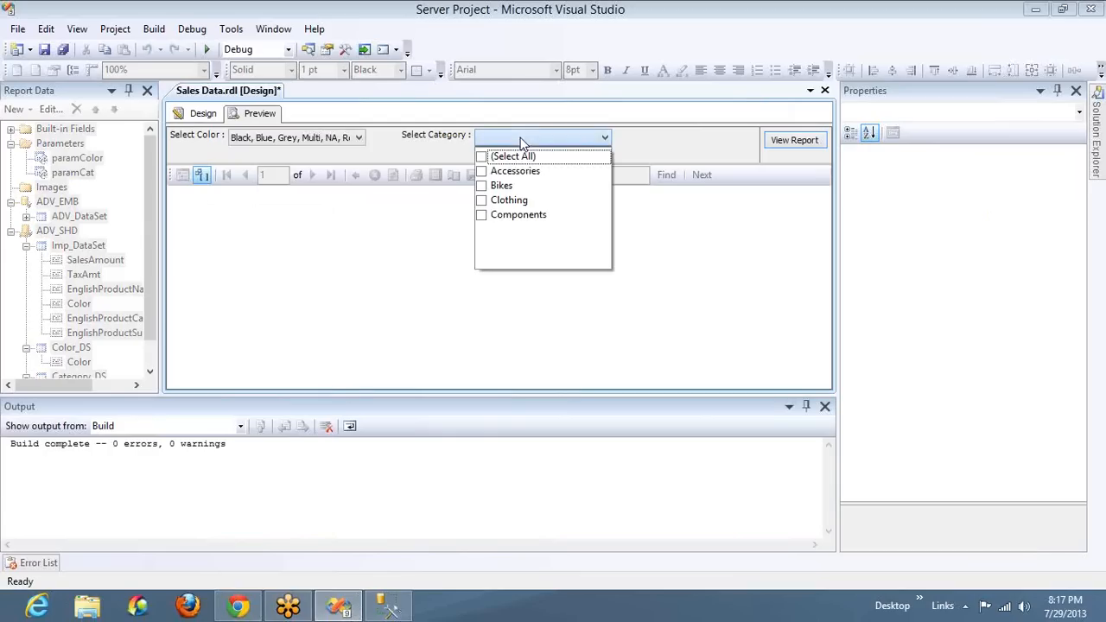
left_click(484, 171)
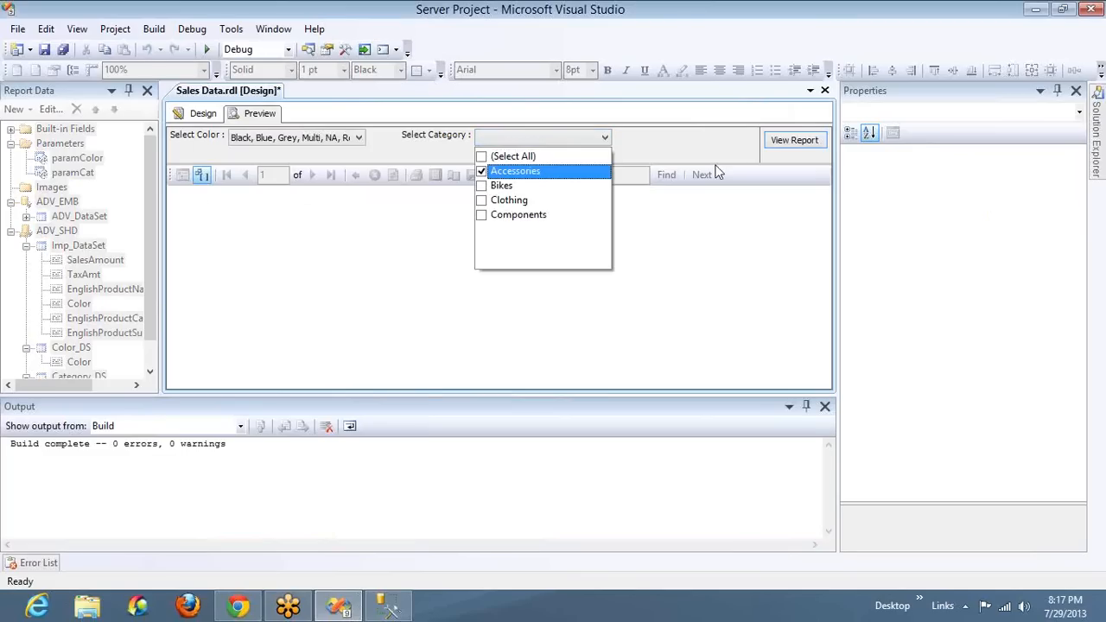
left_click(797, 141)
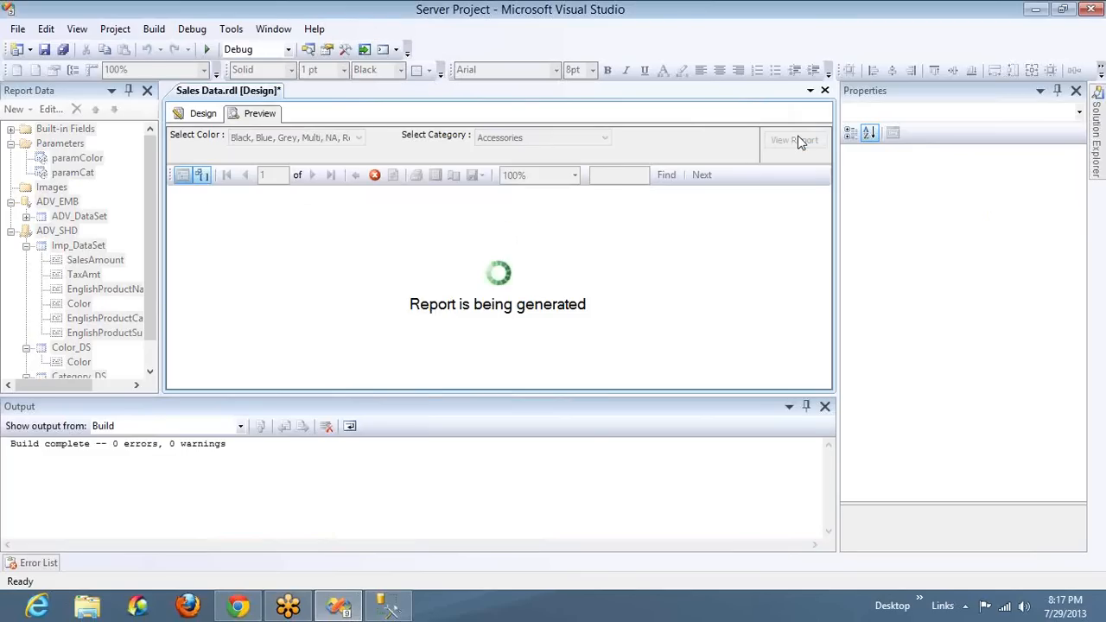
left_click(826, 408)
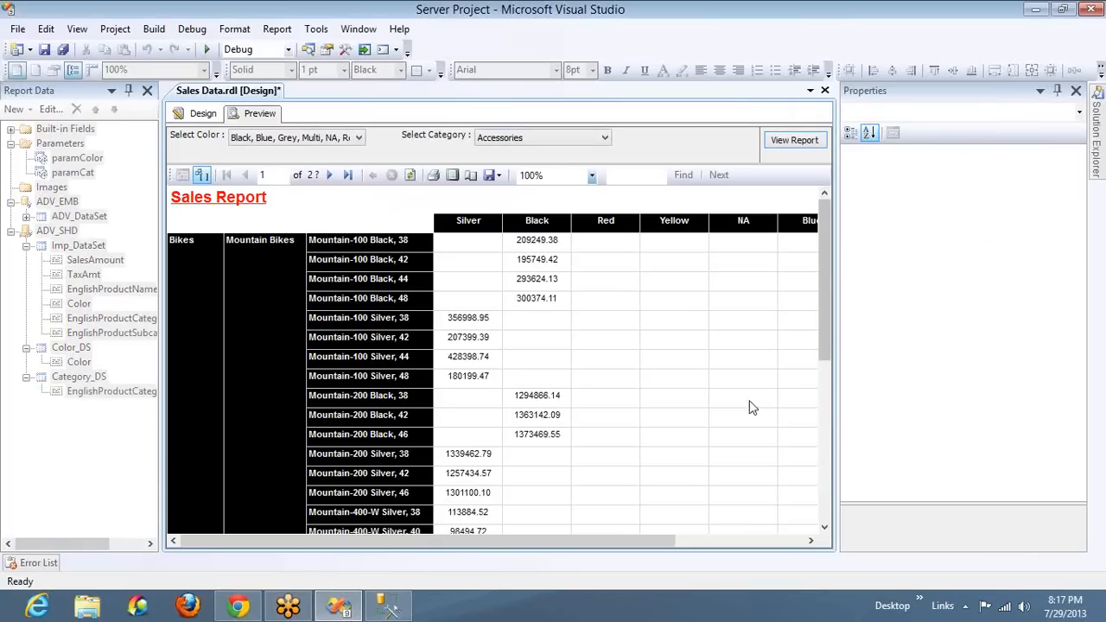
left_click(331, 176)
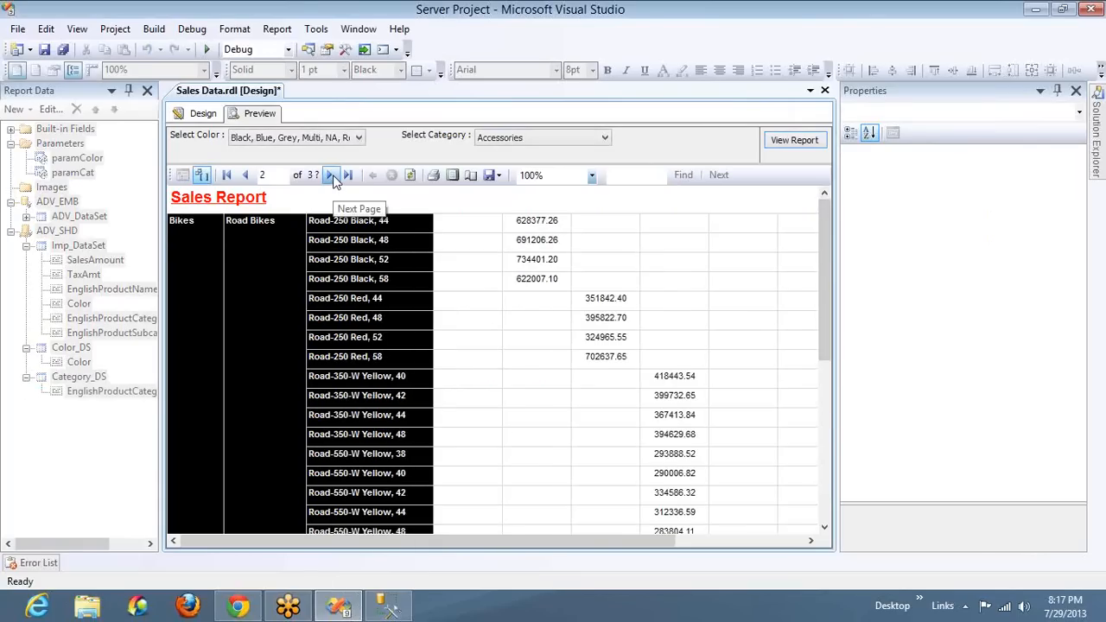
left_click(332, 176)
left_click(332, 175)
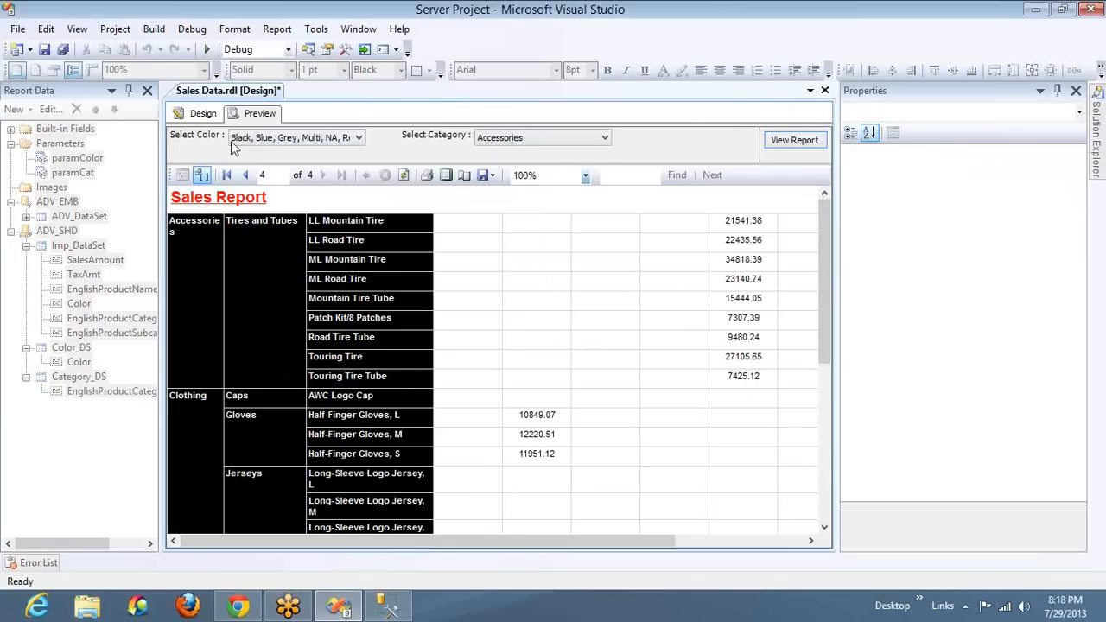
Copy the full Imp_DataSet query from the report design into SQL Server Management Studio, below the category query
left_click(203, 114)
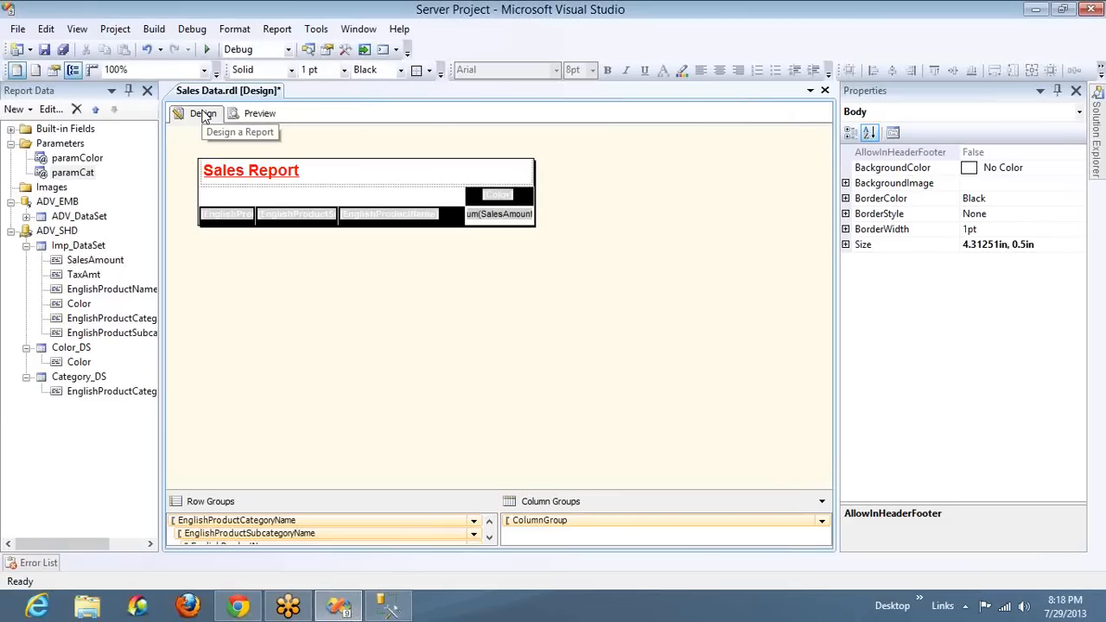
double_click(90, 249)
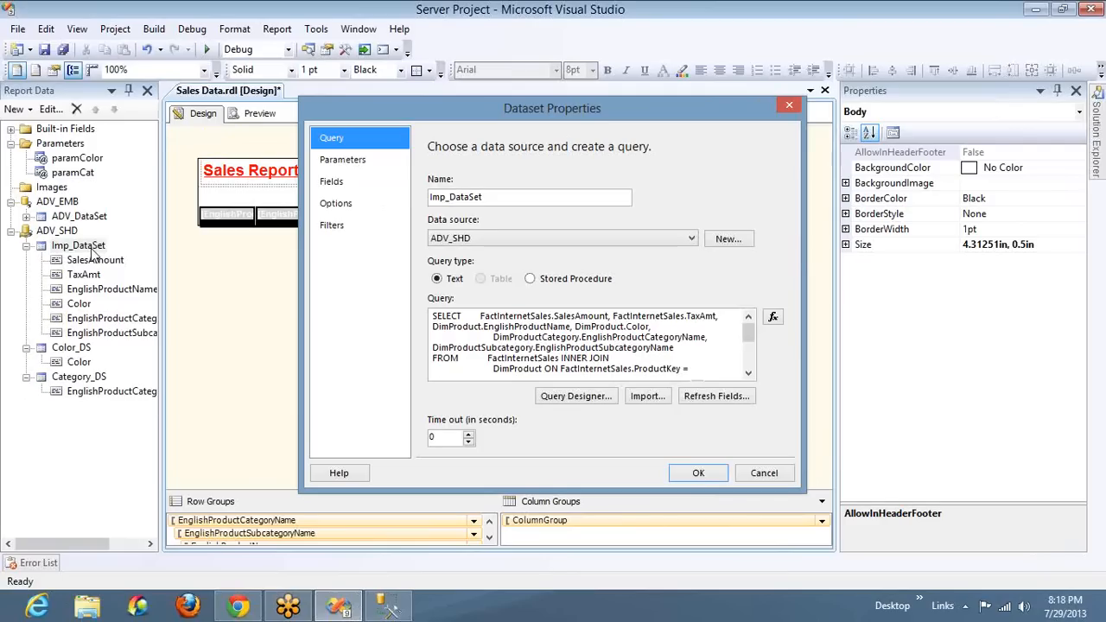
left_click(536, 358)
key("ctrl+c")
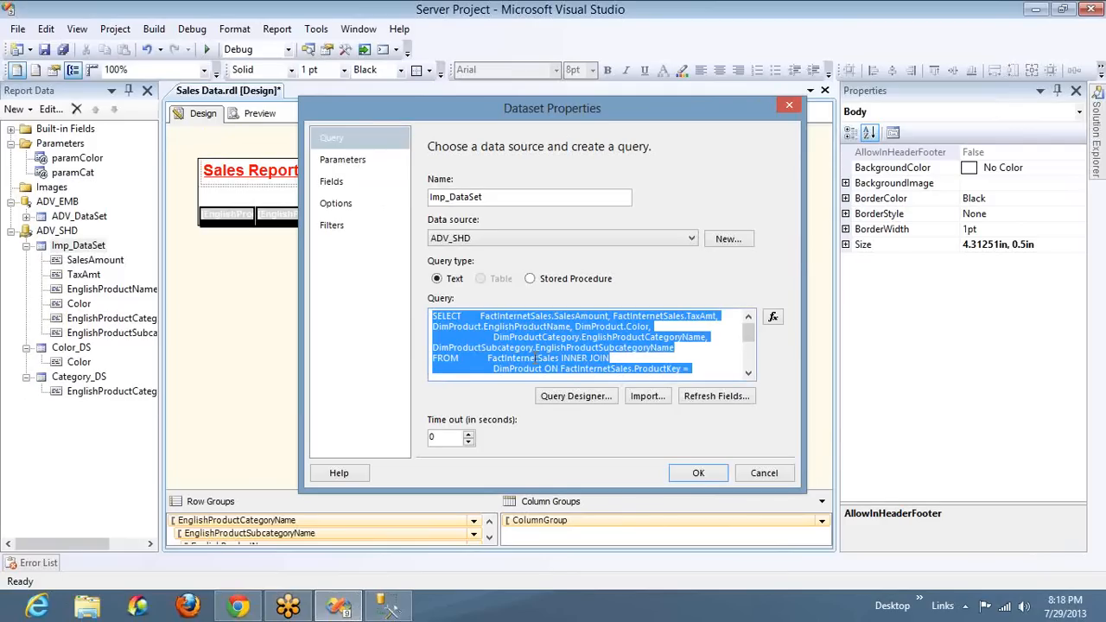
key("alt+Tab")
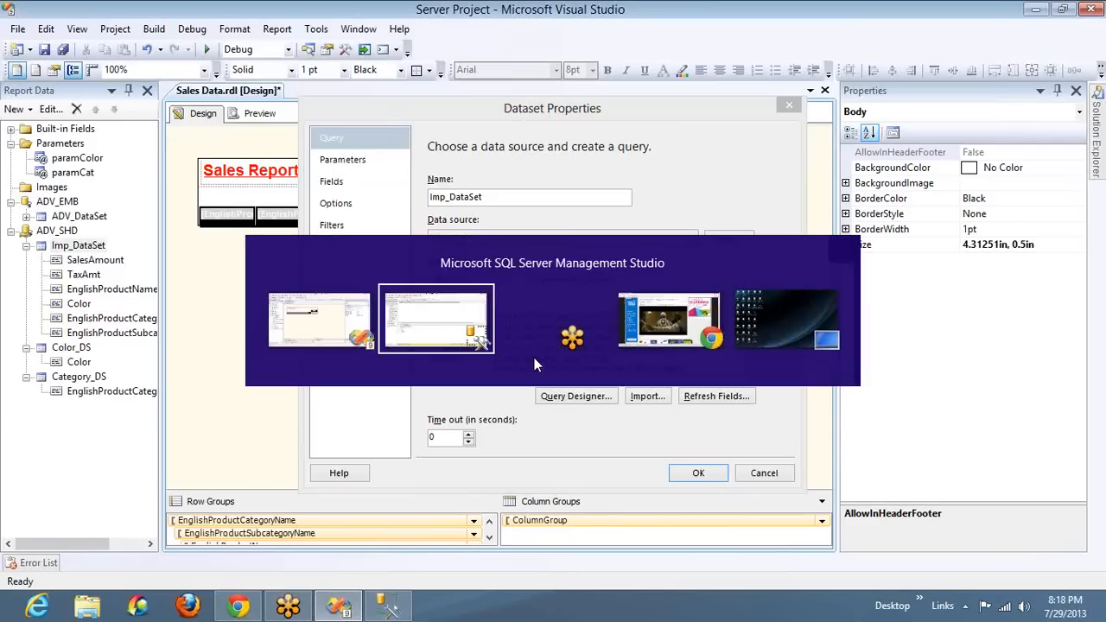
key("End")
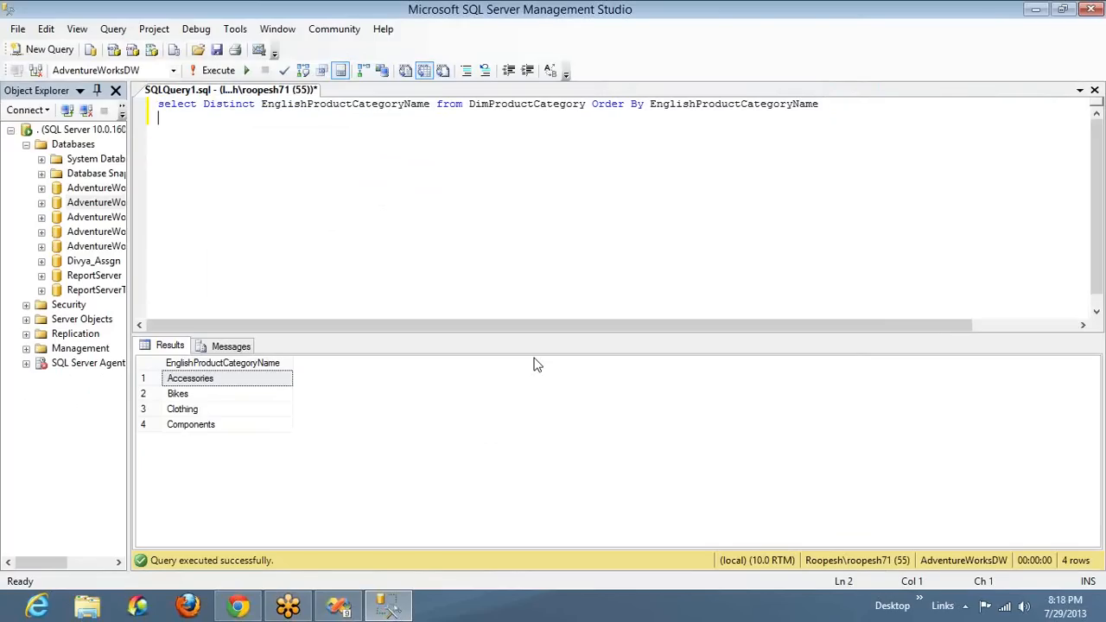
key("Return")
key("Return")
key("ctrl+v")
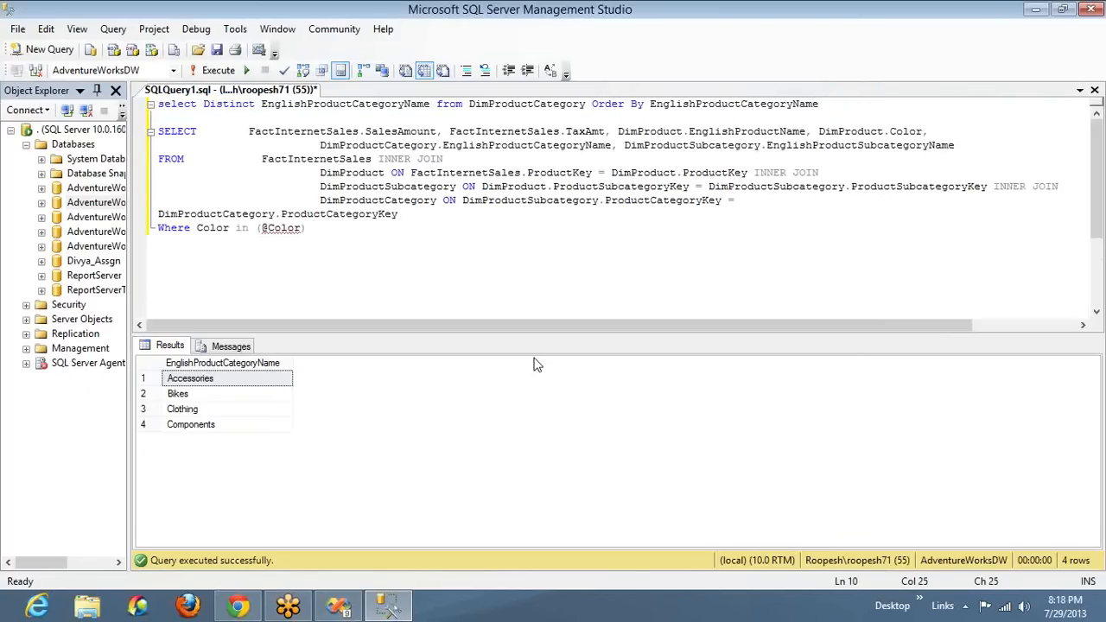
type("AND")
type("Eng")
key("Down")
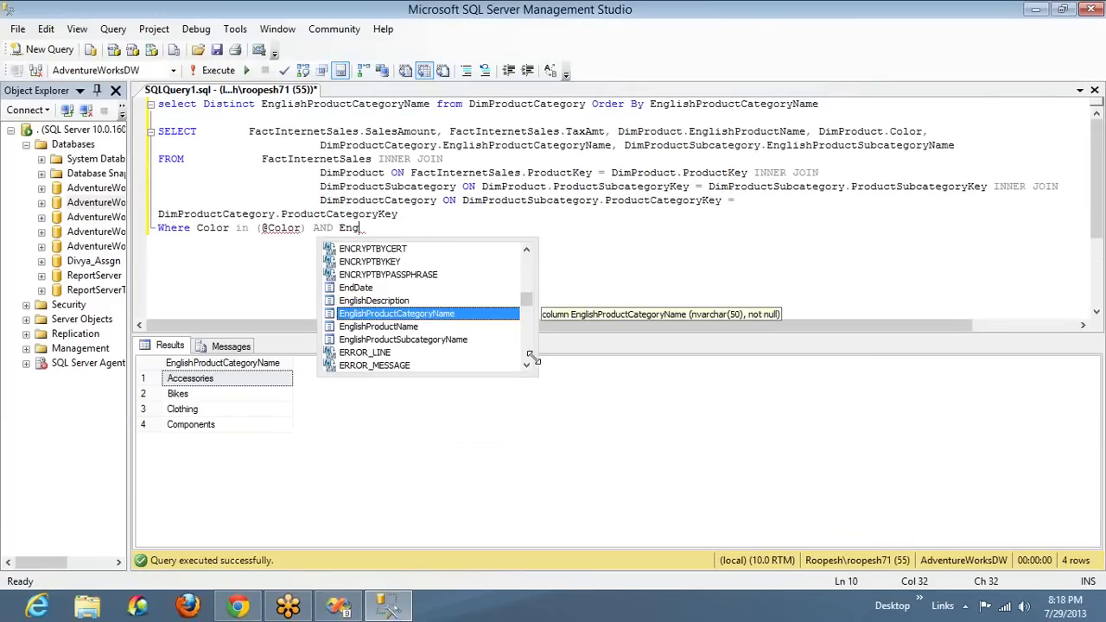
type("lishProductCategoryName in (")
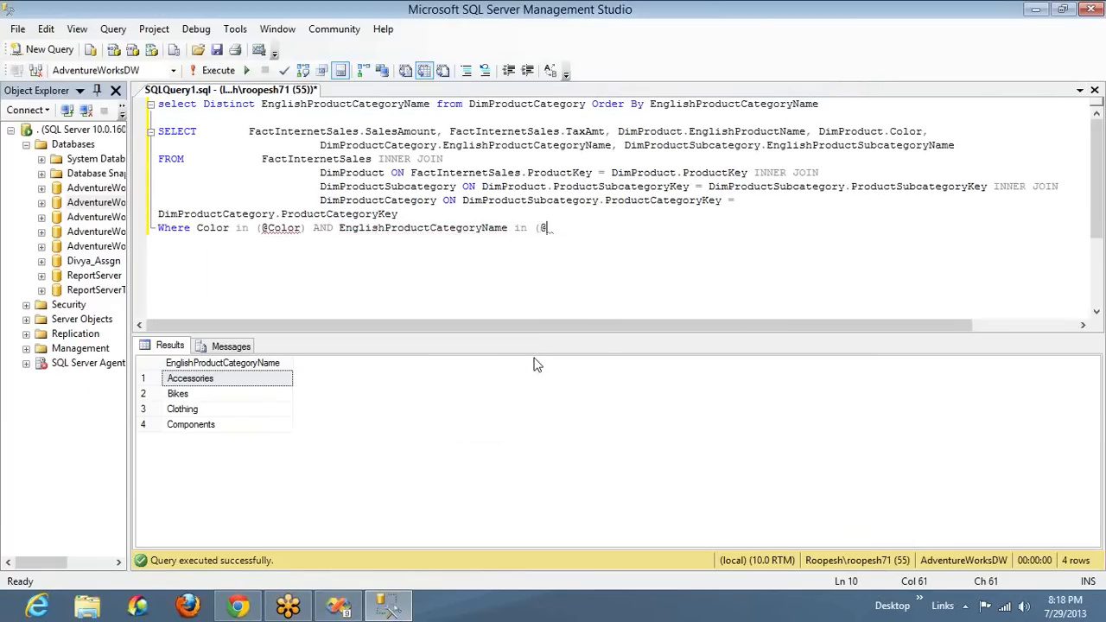
type("@ProdCat)")
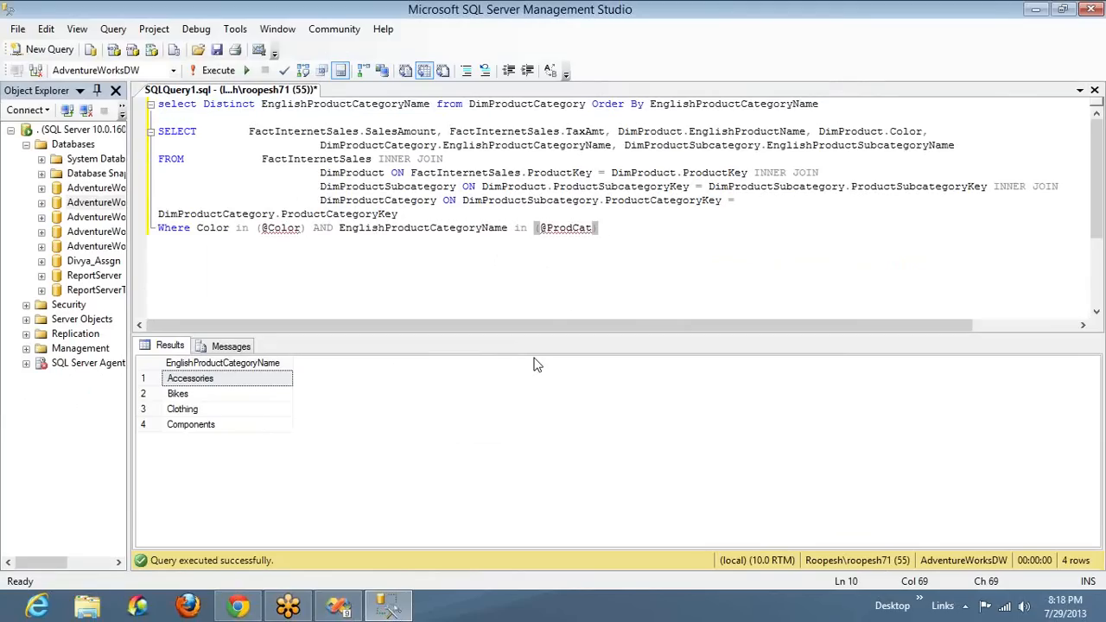
double_click(281, 227)
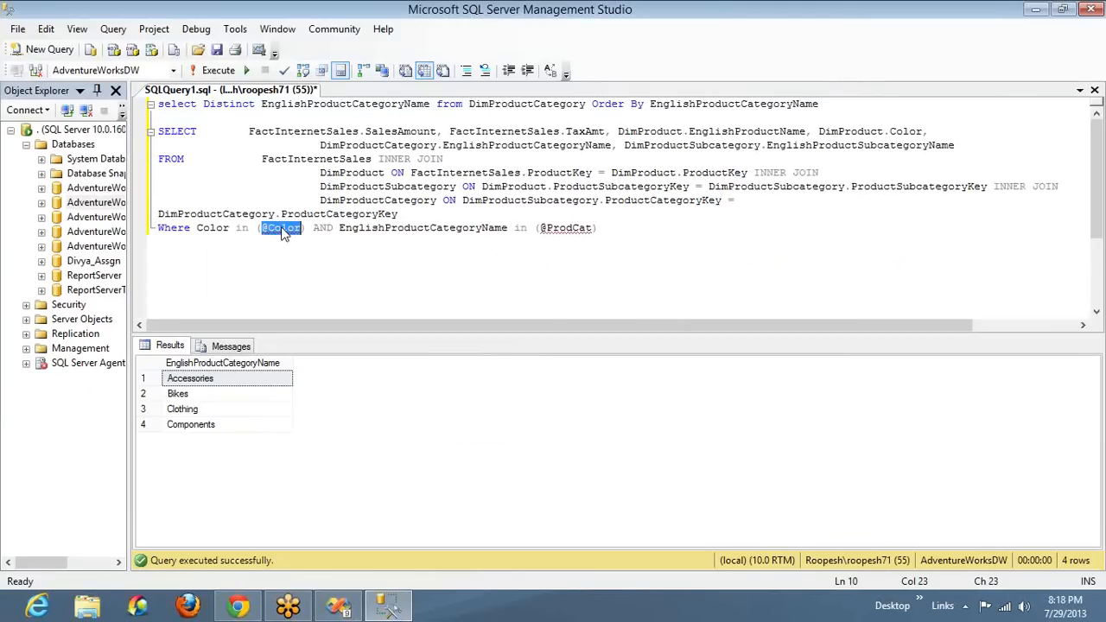
double_click(322, 227)
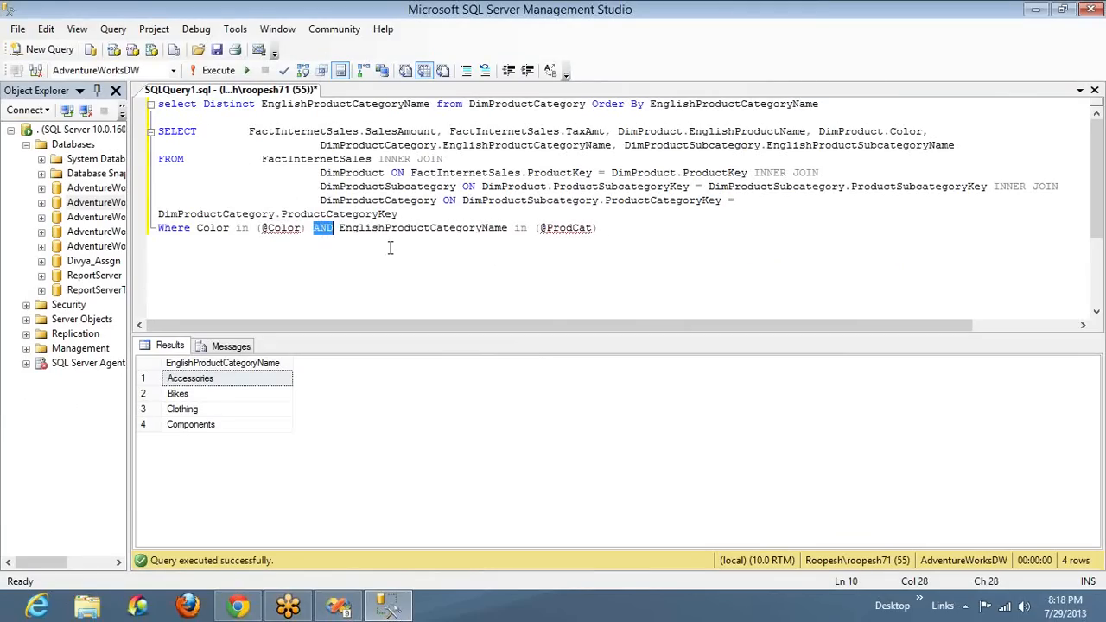
double_click(402, 235)
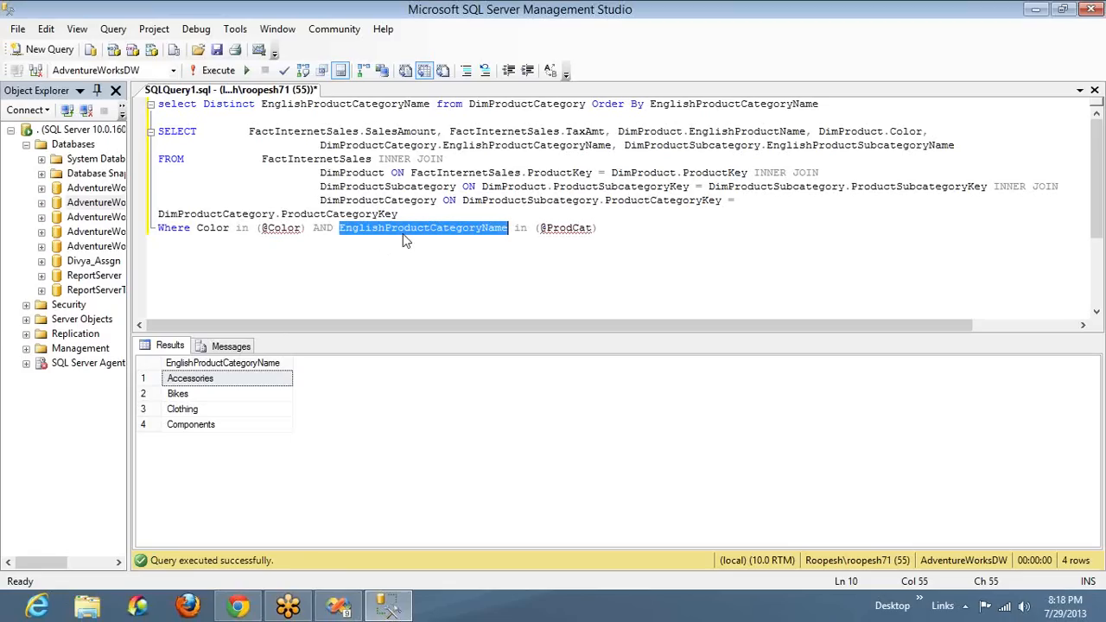
left_click(603, 229)
key("ctrl+shift+Home")
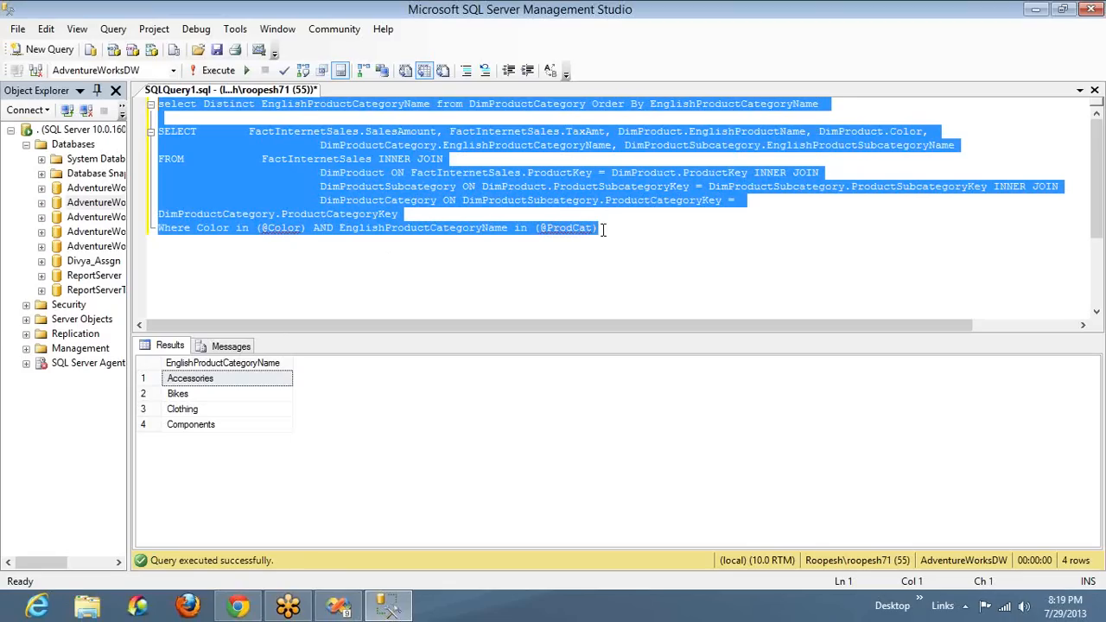
key("alt+Tab")
key("alt+Tab")
Copy the updated sales query from SQL Server Management Studio over Imp_DataSet's query text in Visual Studio
left_click(177, 133)
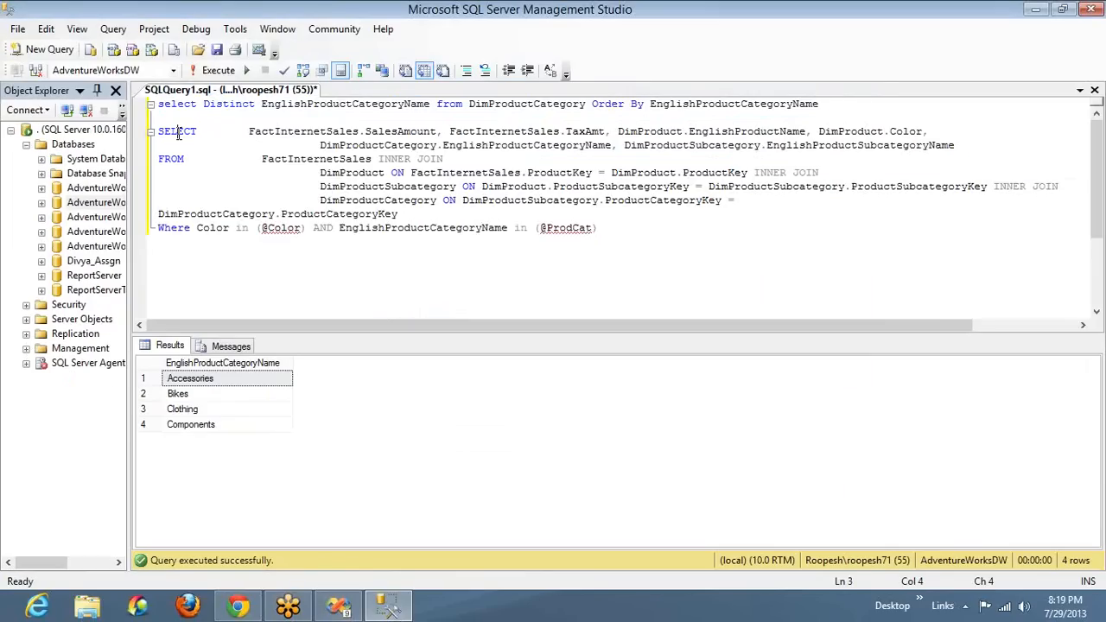
key("Home")
key("ctrl+shift+End")
key("alt+Tab")
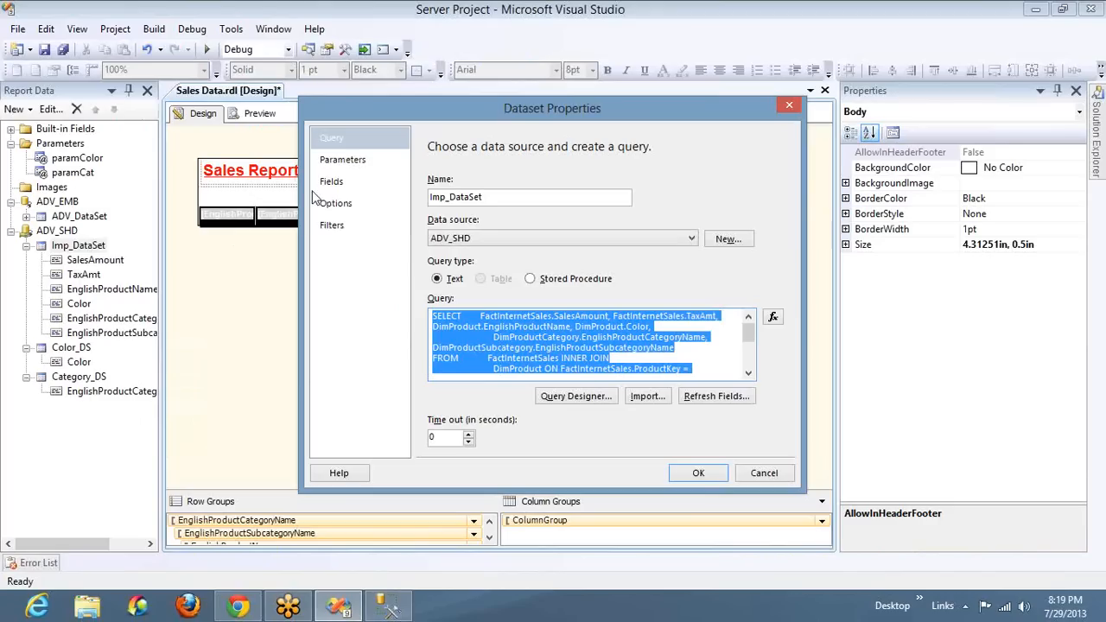
key("ctrl+v")
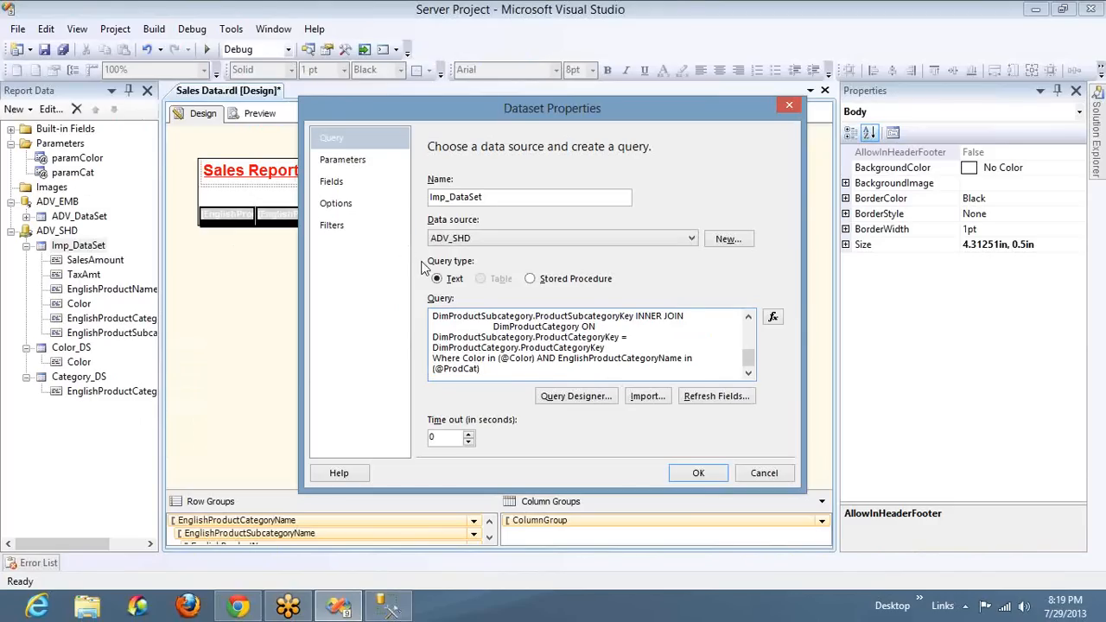
left_click(359, 164)
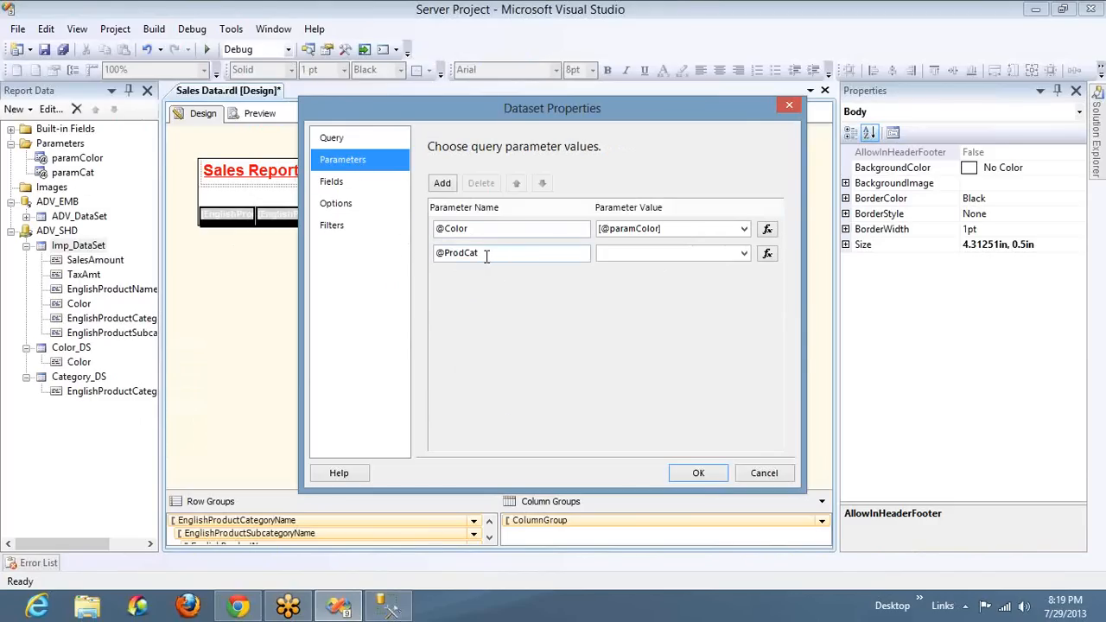
left_click(745, 255)
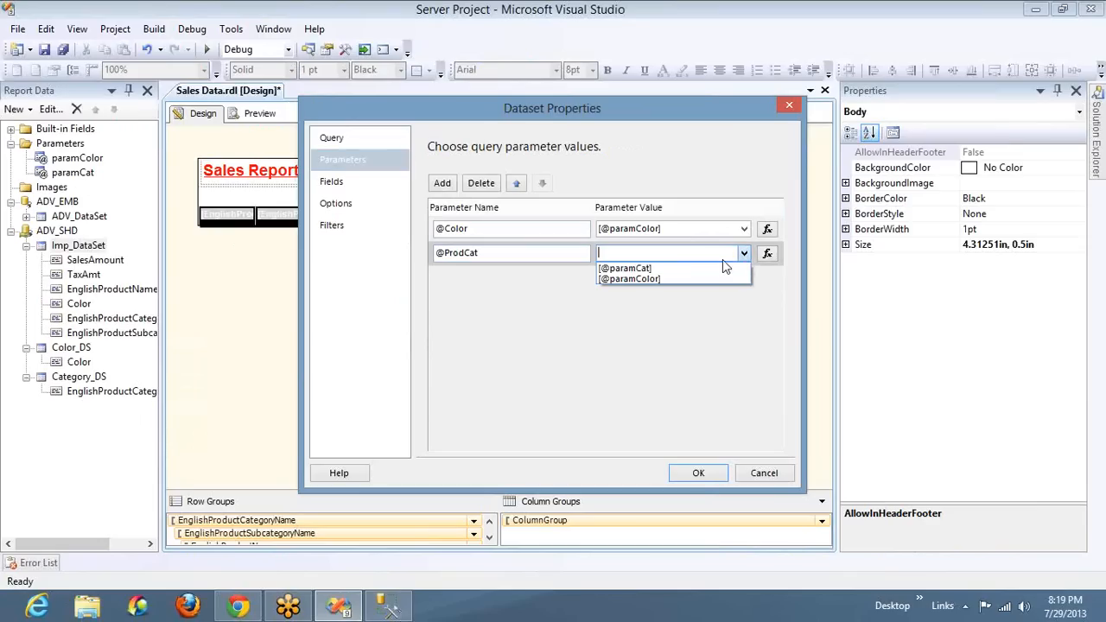
left_click(713, 269)
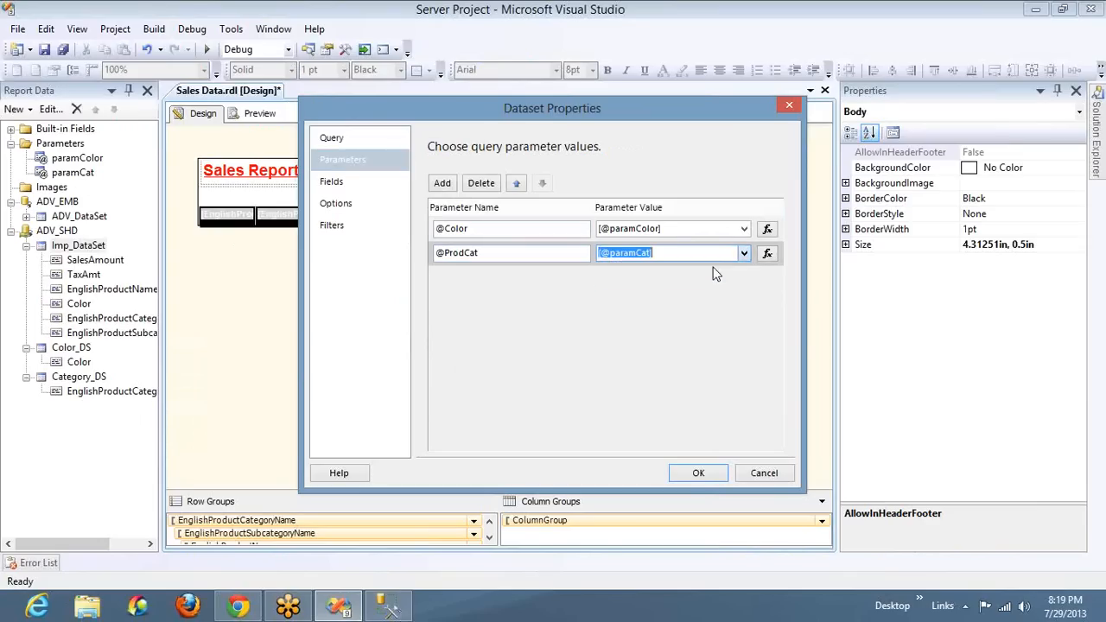
left_click(698, 472)
Preview the report for the Accessories category and hide the Output pane
left_click(259, 113)
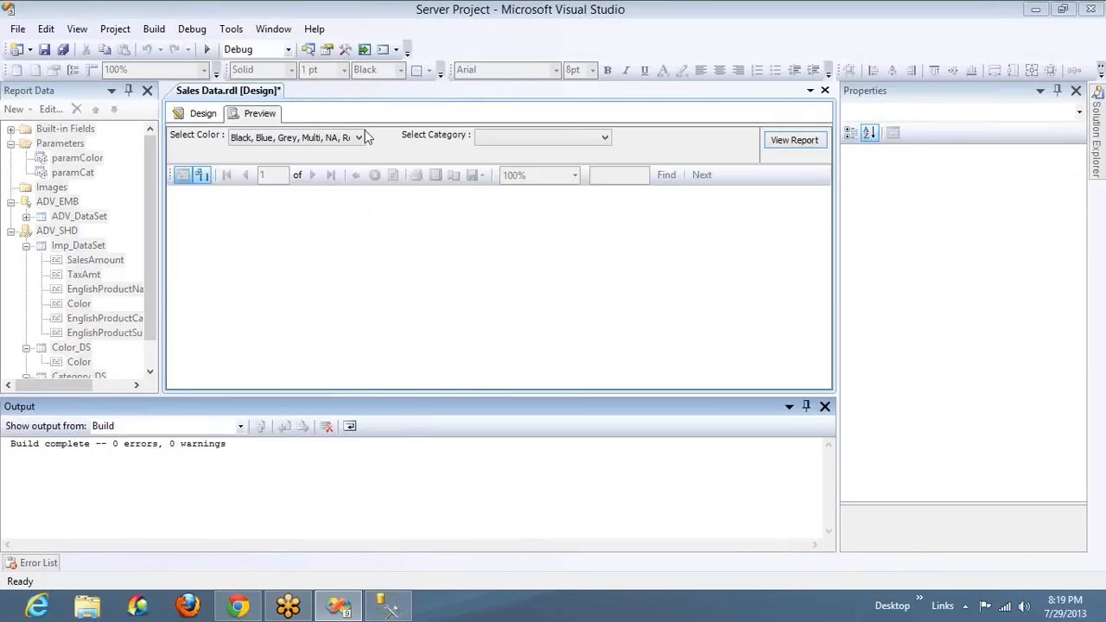
left_click(493, 136)
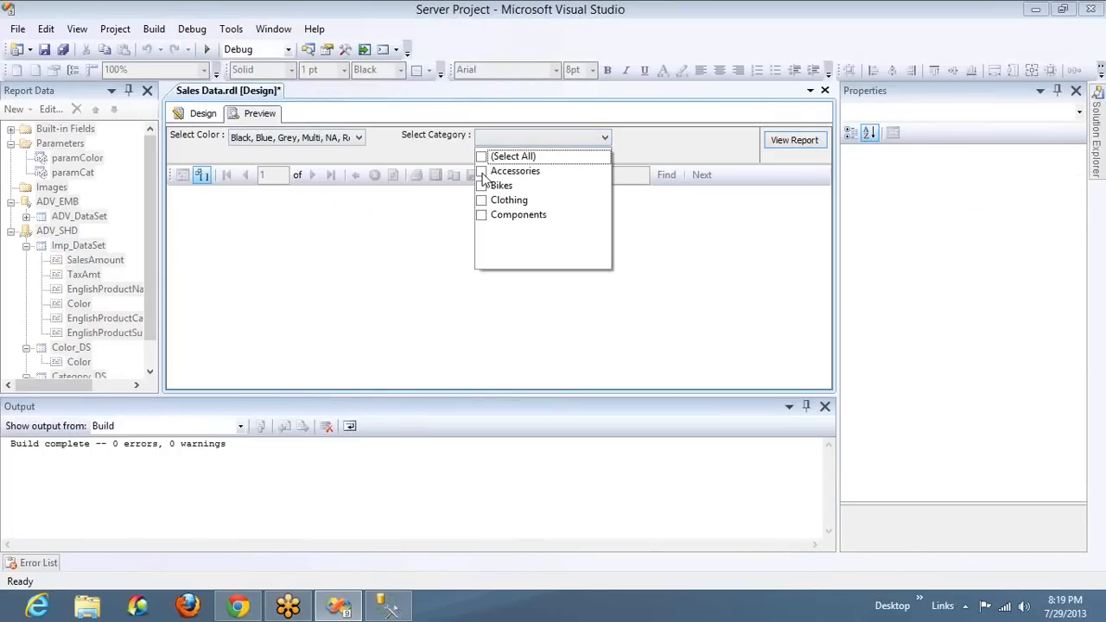
left_click(481, 171)
left_click(796, 144)
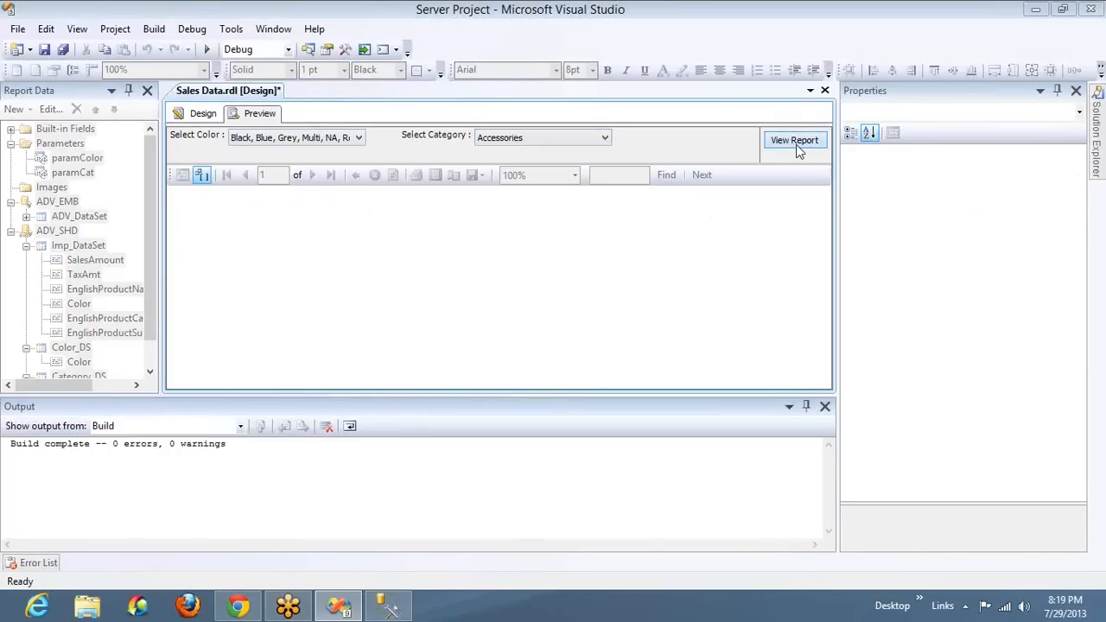
left_click(824, 406)
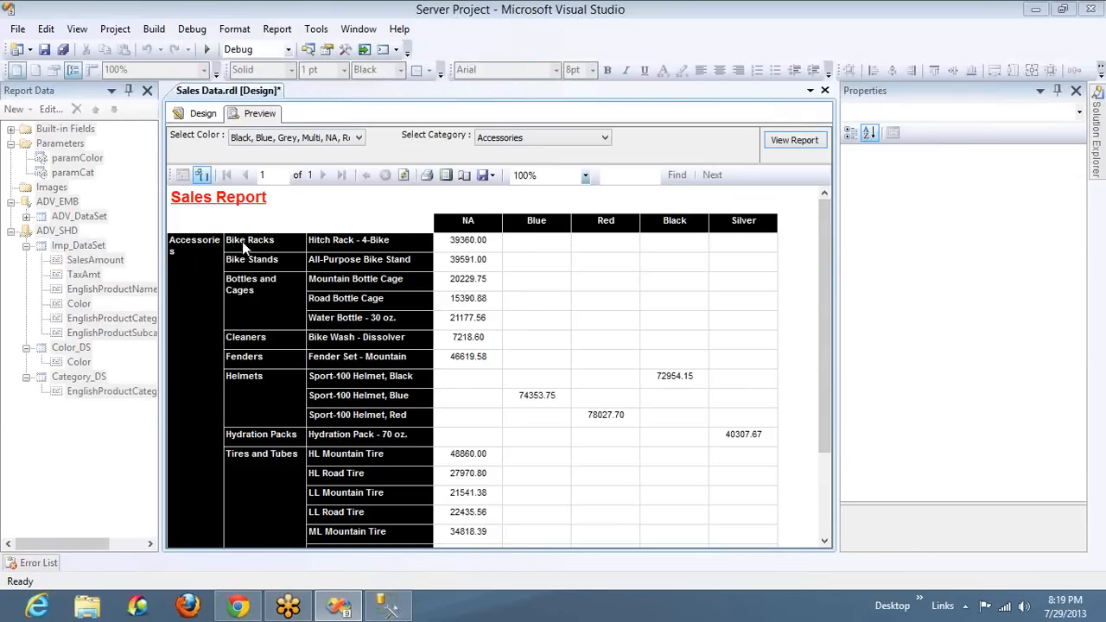
Widen the matrix's category column to about 0.84 in, and narrow the product name column and report body to fit
left_click(205, 117)
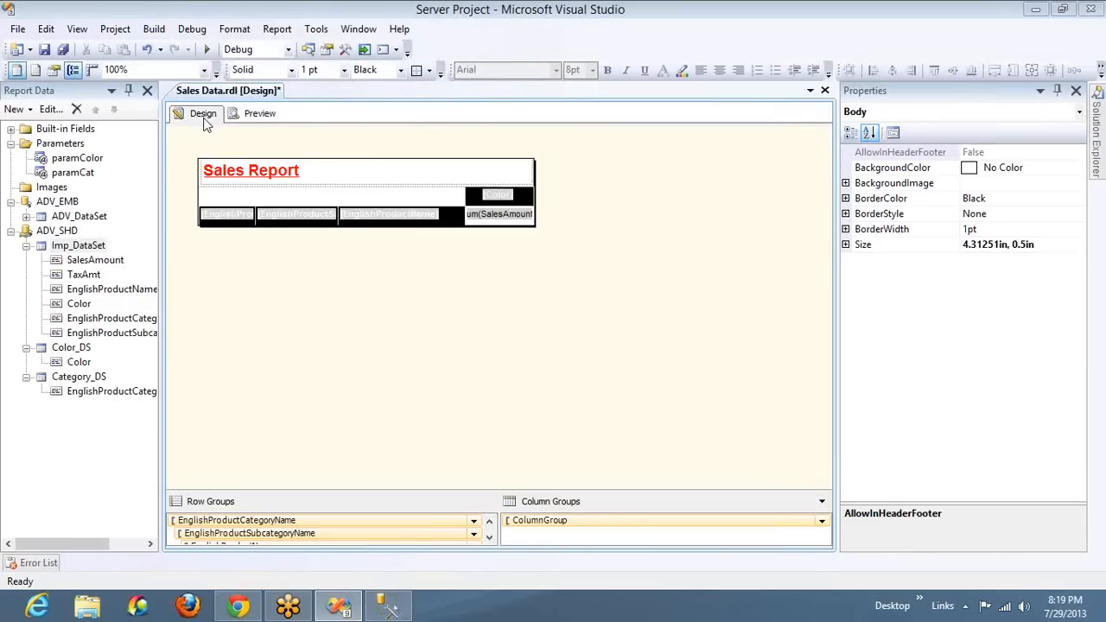
left_click(232, 216)
left_click(252, 182)
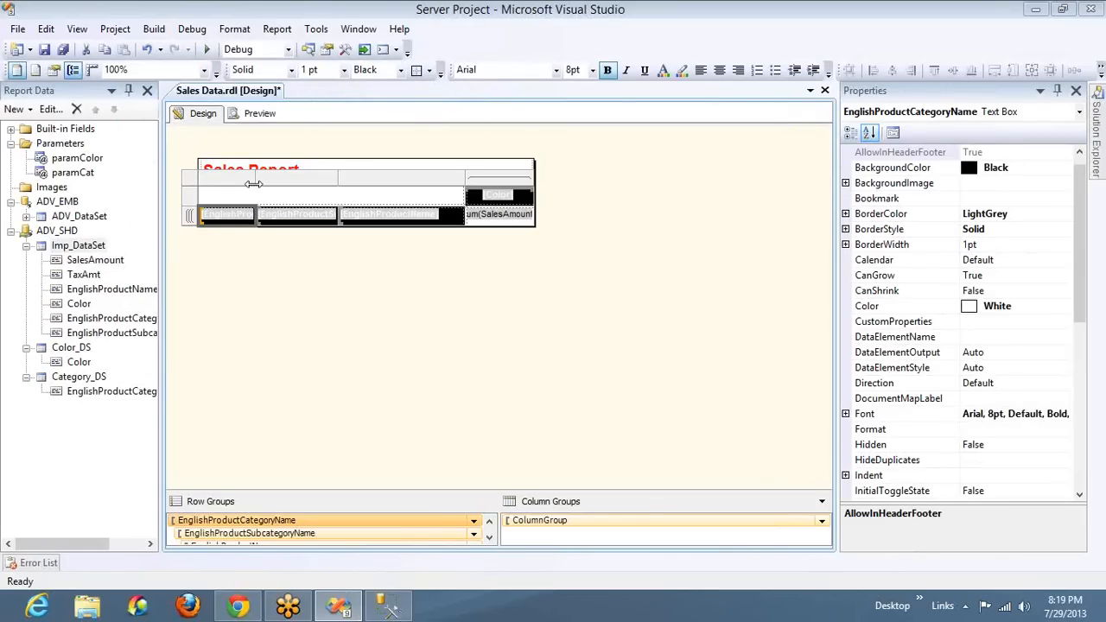
left_click_drag(254, 182, 264, 181)
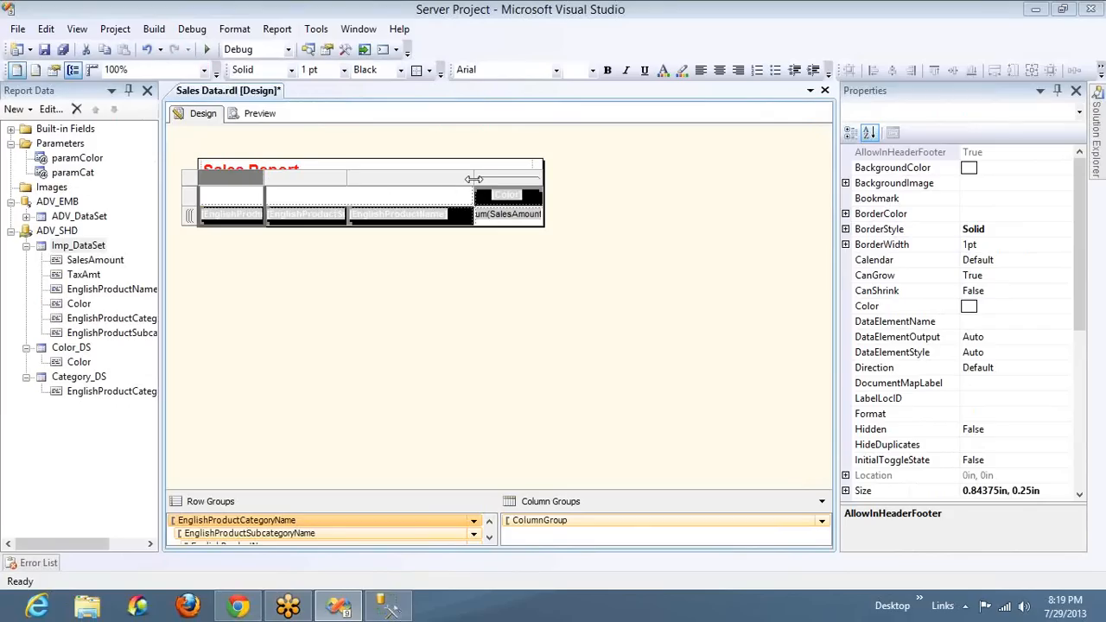
left_click_drag(474, 179, 463, 179)
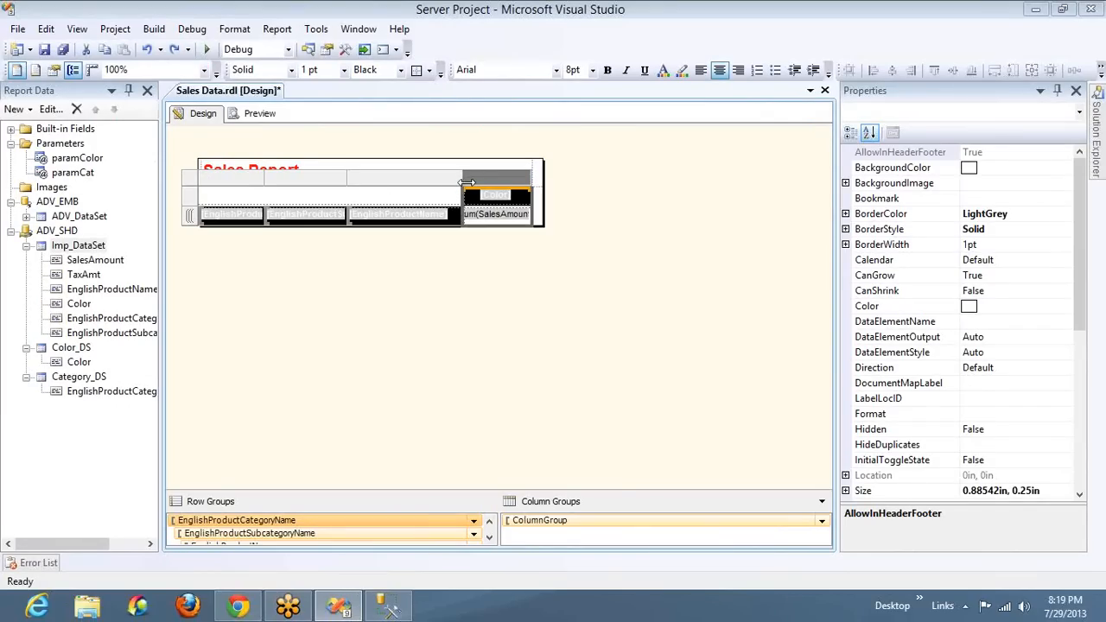
left_click_drag(544, 203, 525, 202)
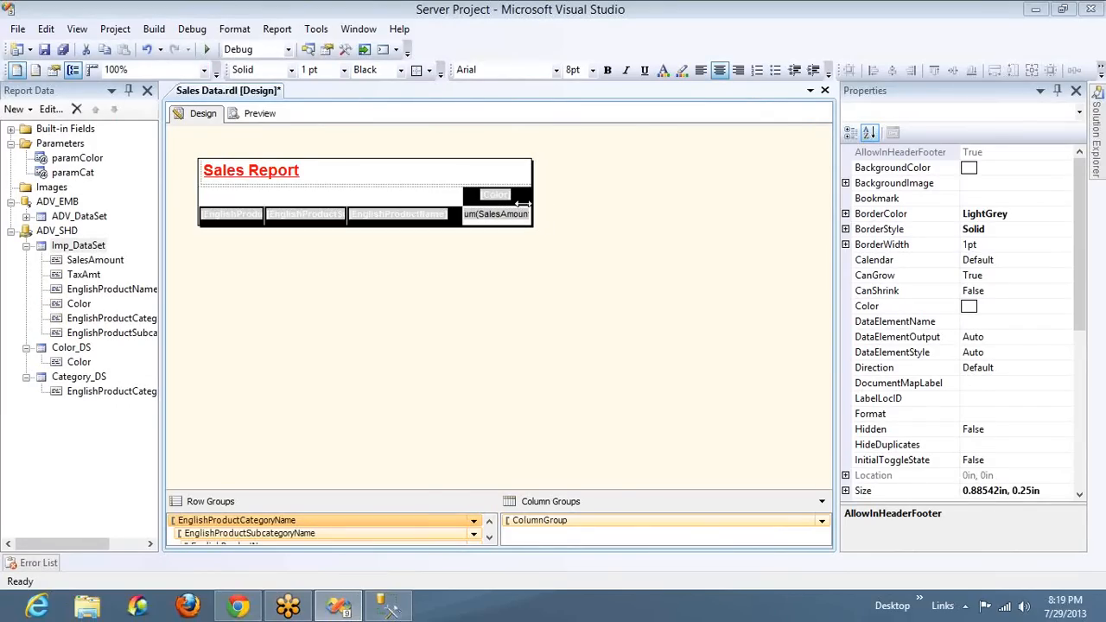
Preview the resized report layout for Accessories and hide the Output pane again
left_click(262, 119)
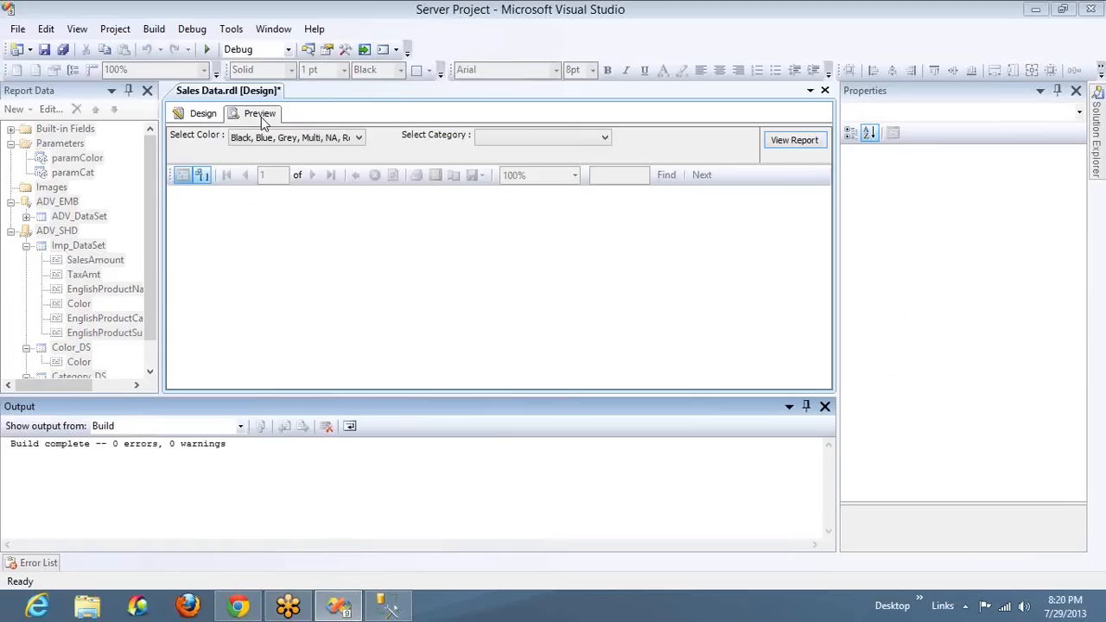
left_click(523, 145)
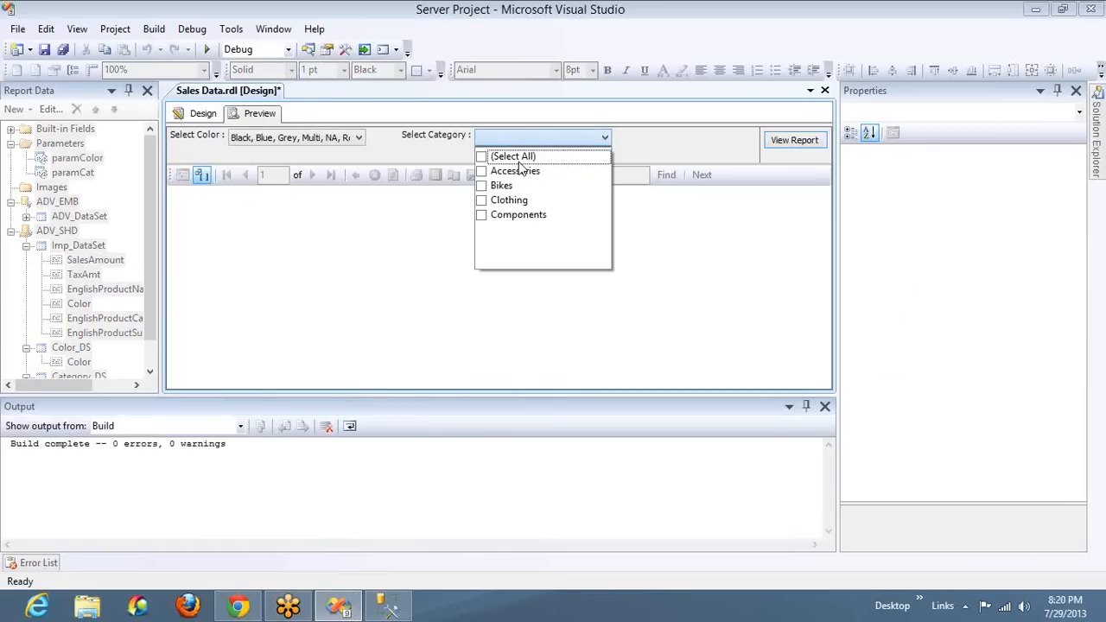
left_click(523, 172)
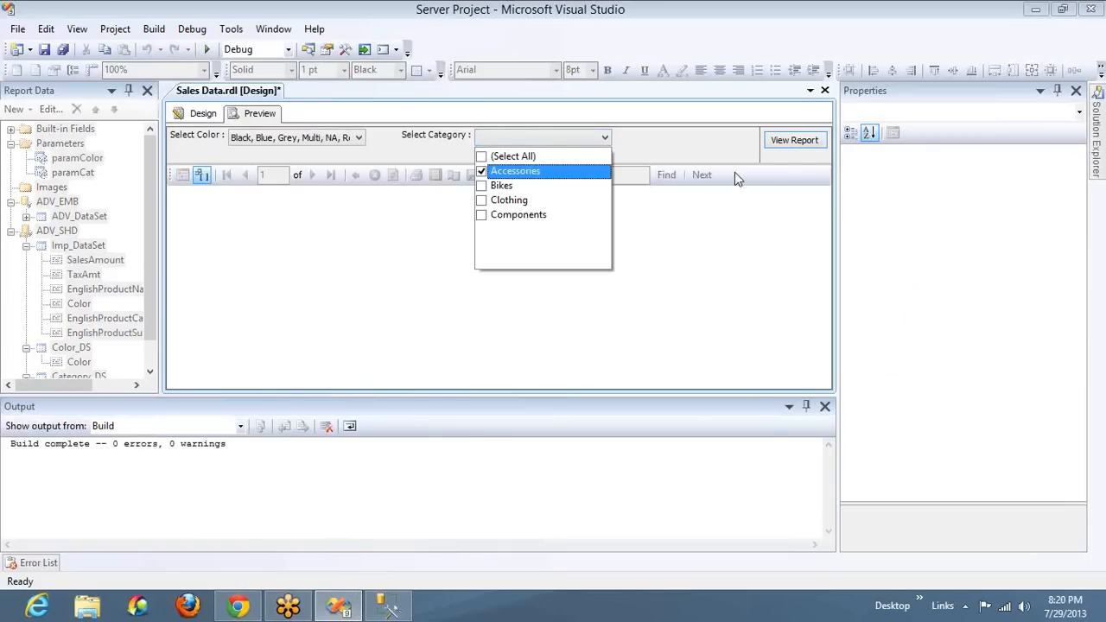
left_click(795, 143)
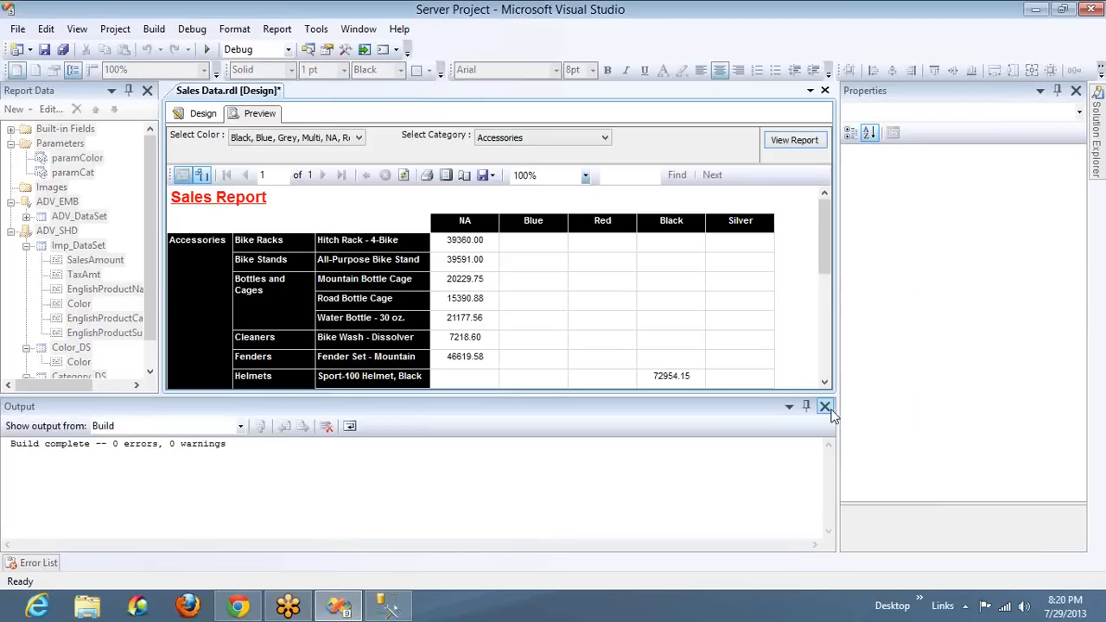
left_click(825, 408)
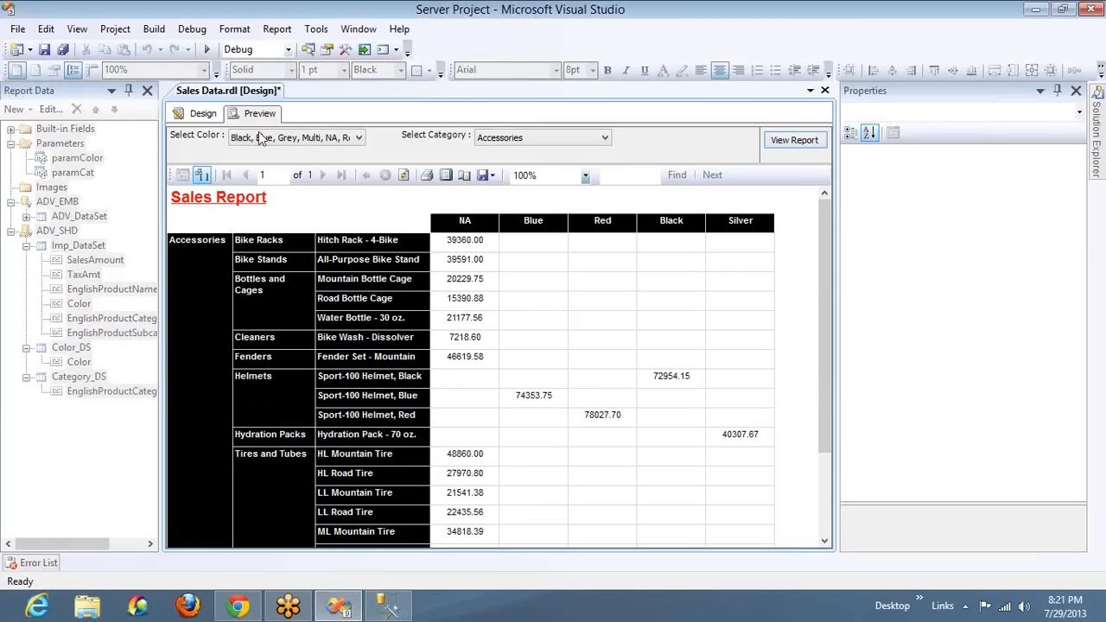
left_click(204, 113)
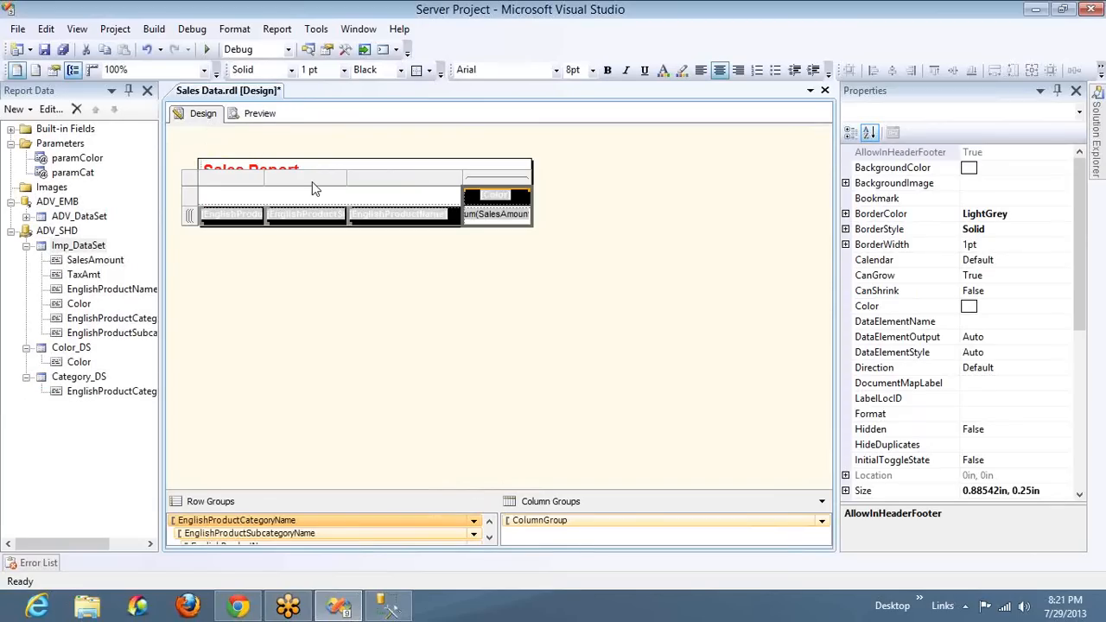
left_click(312, 182)
left_click(312, 166)
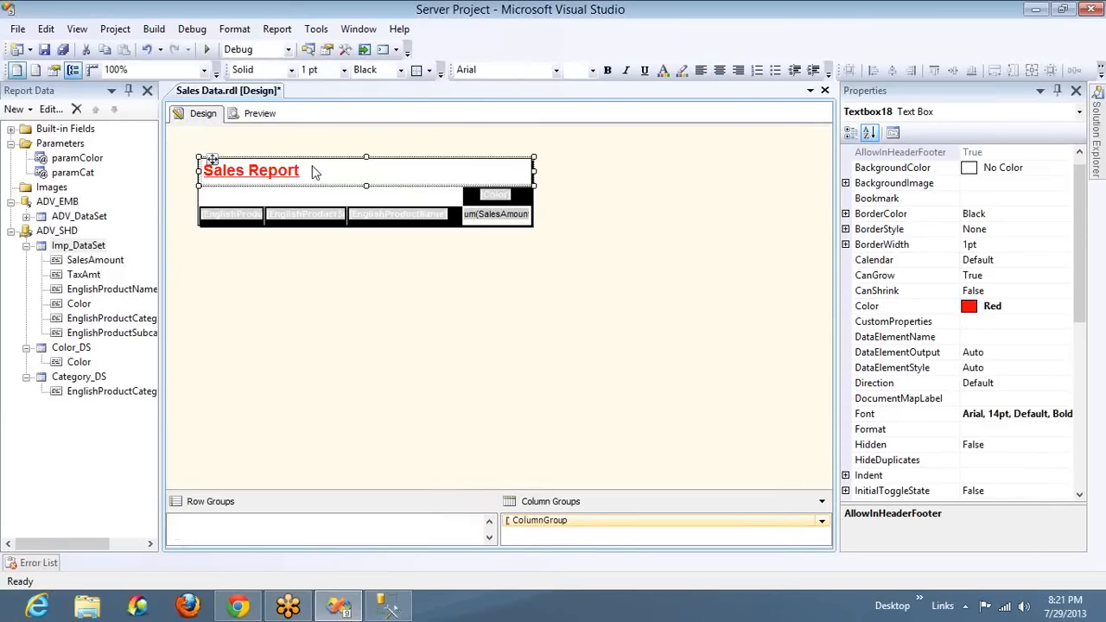
left_click(259, 115)
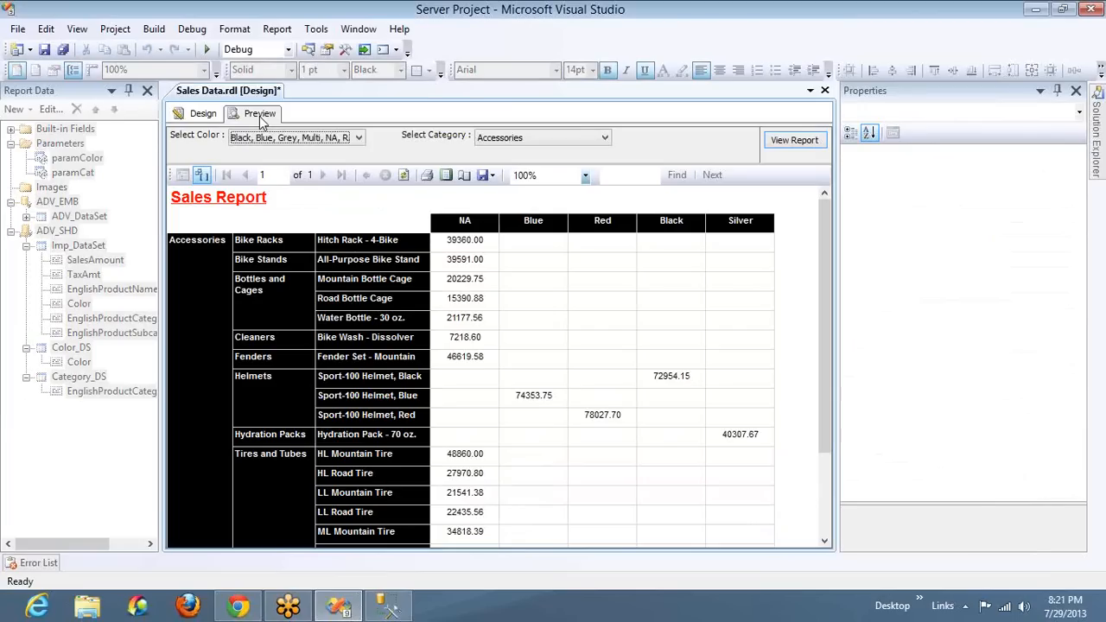
Specify Bikes as paramCat's default value and preview the report with it
left_click(211, 118)
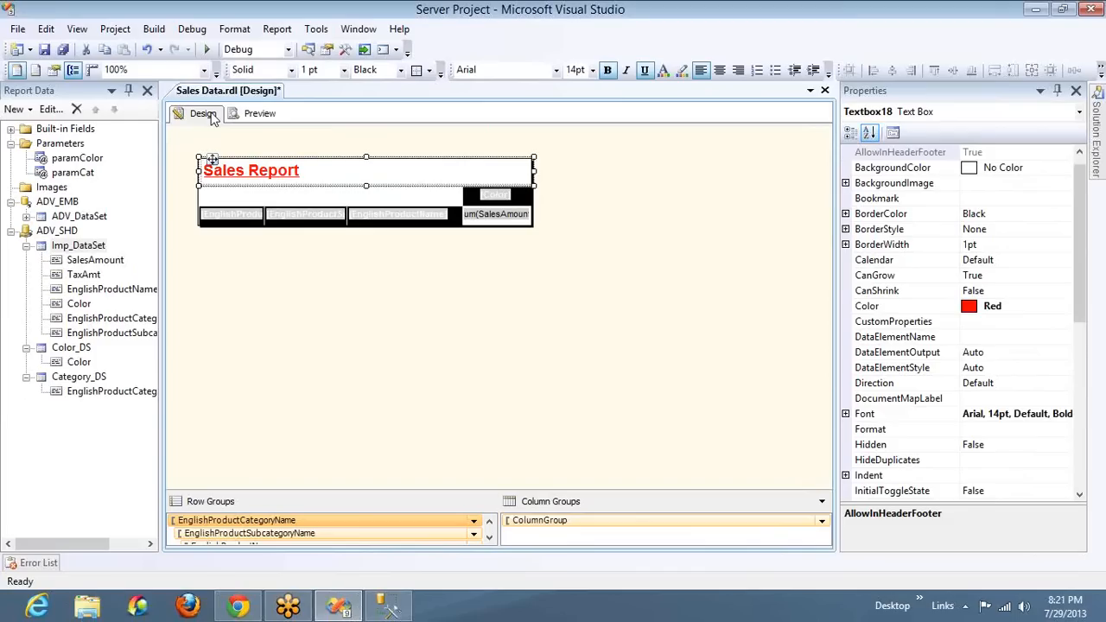
double_click(86, 176)
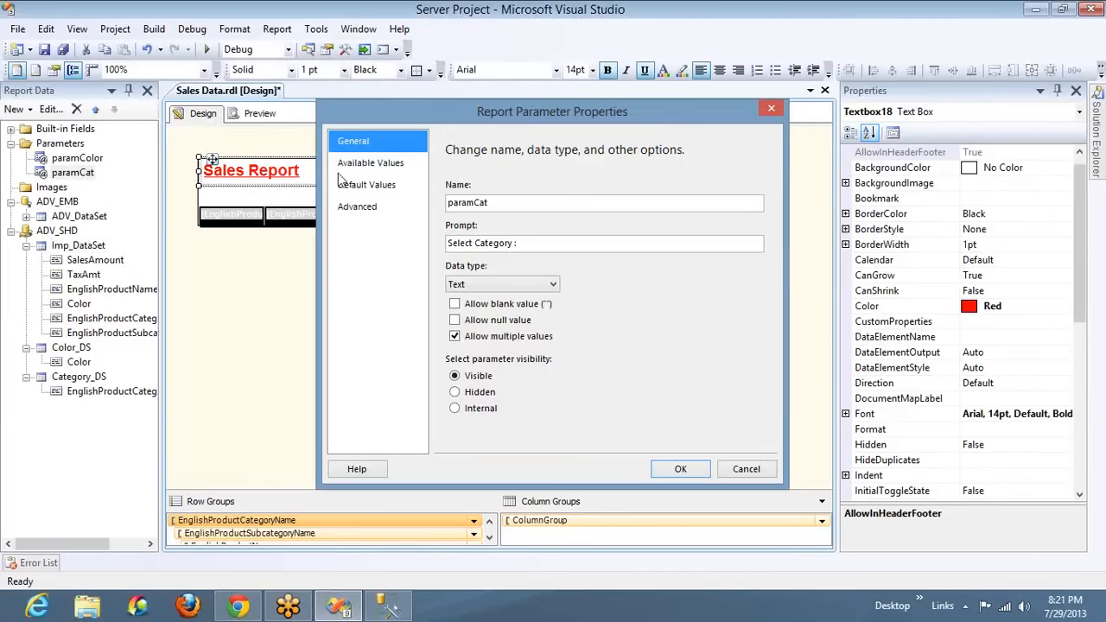
left_click(364, 190)
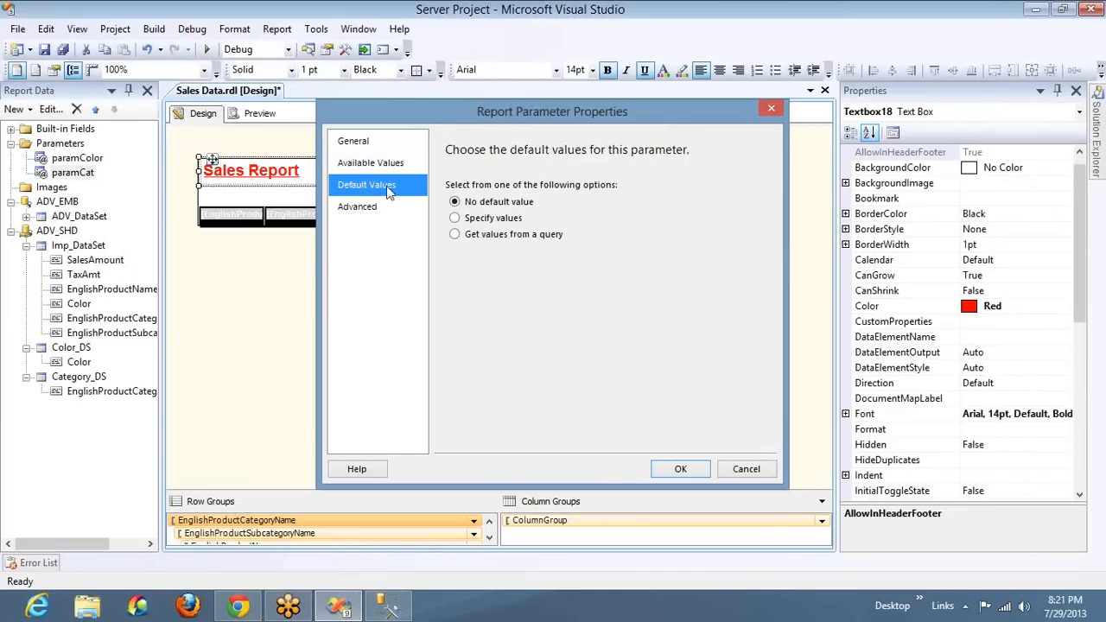
left_click(485, 237)
left_click(484, 219)
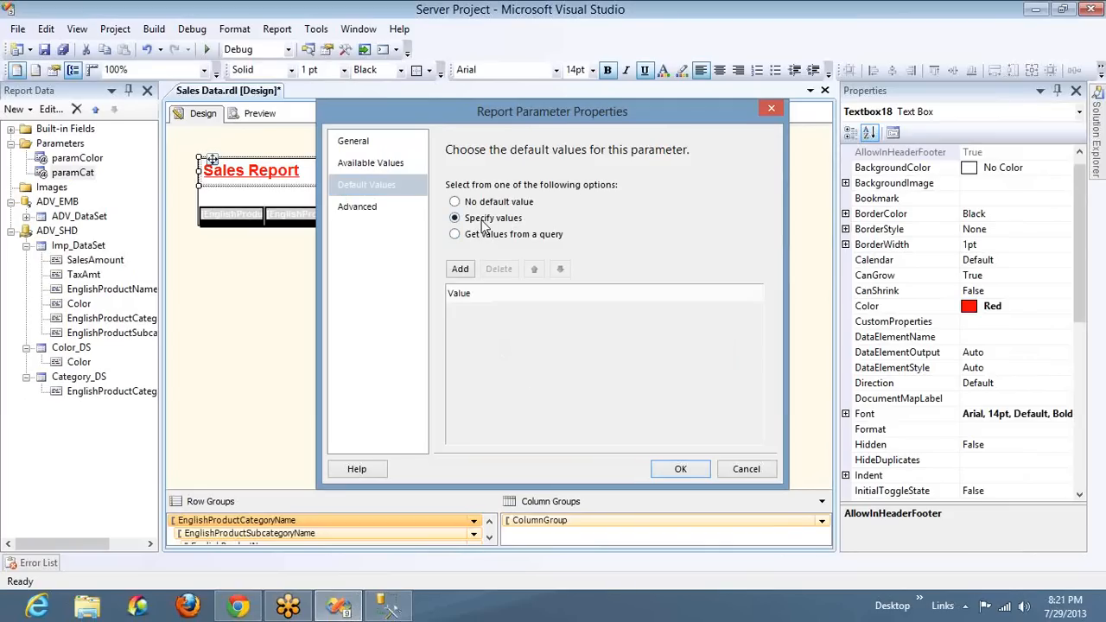
left_click(459, 269)
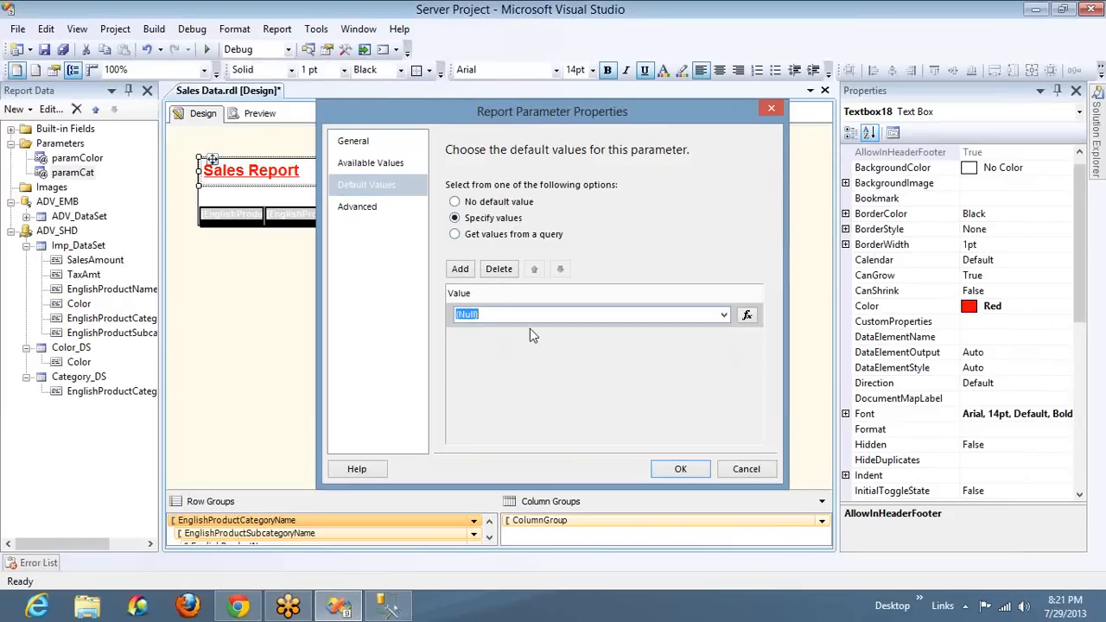
type("Bikes")
left_click(681, 470)
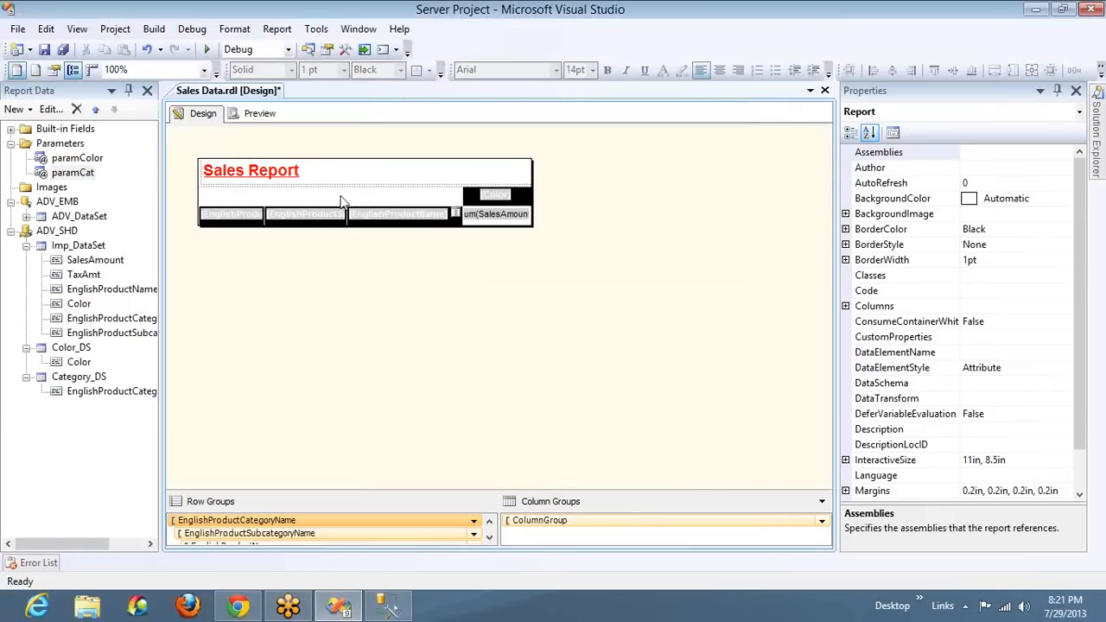
left_click(262, 116)
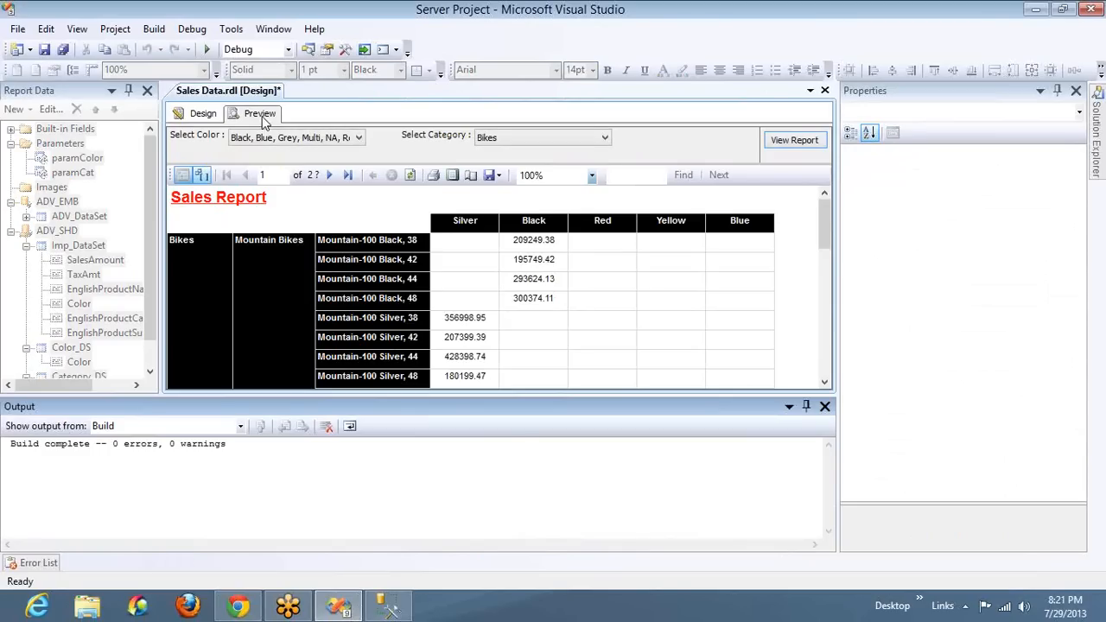
Set paramCat's default values to come from a query, using the EnglishProductCategoryName field of Category_DS
left_click(202, 114)
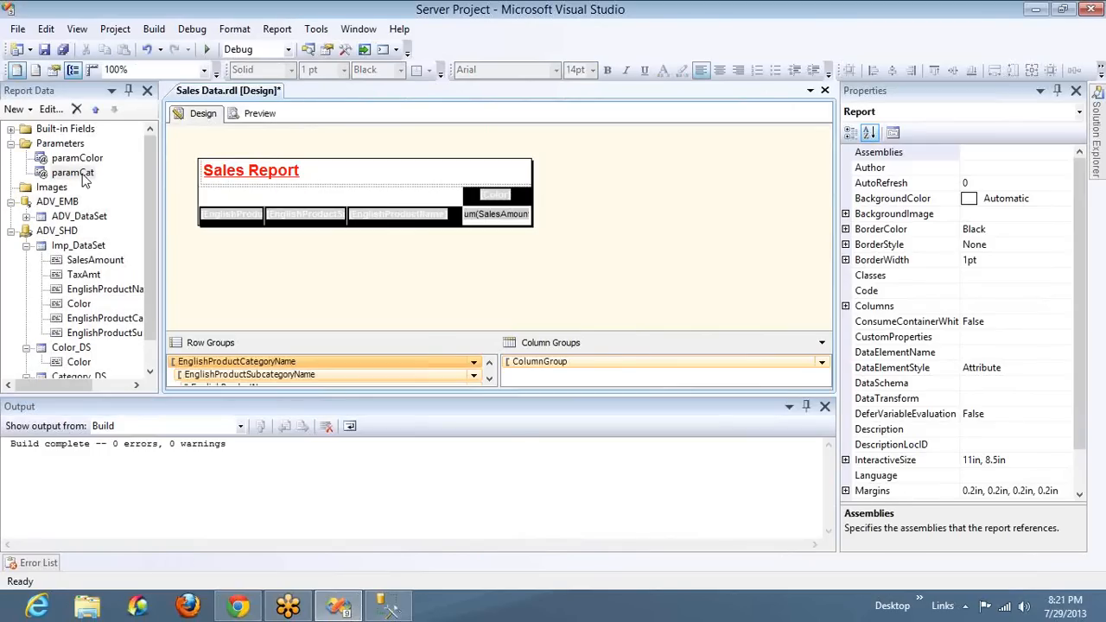
double_click(82, 175)
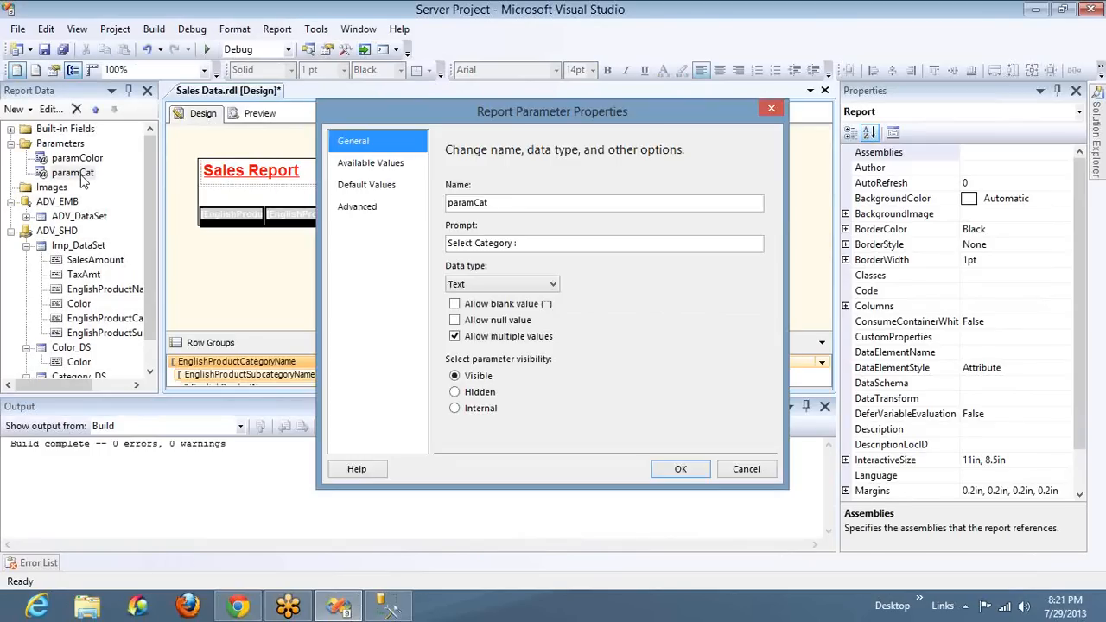
left_click(389, 189)
left_click(525, 233)
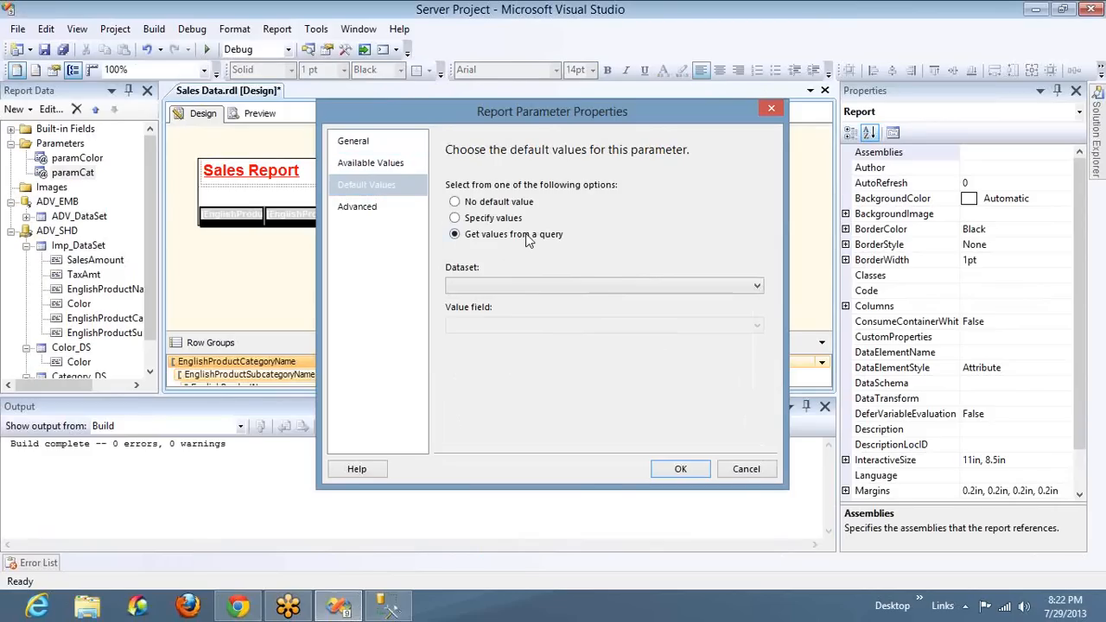
left_click(515, 286)
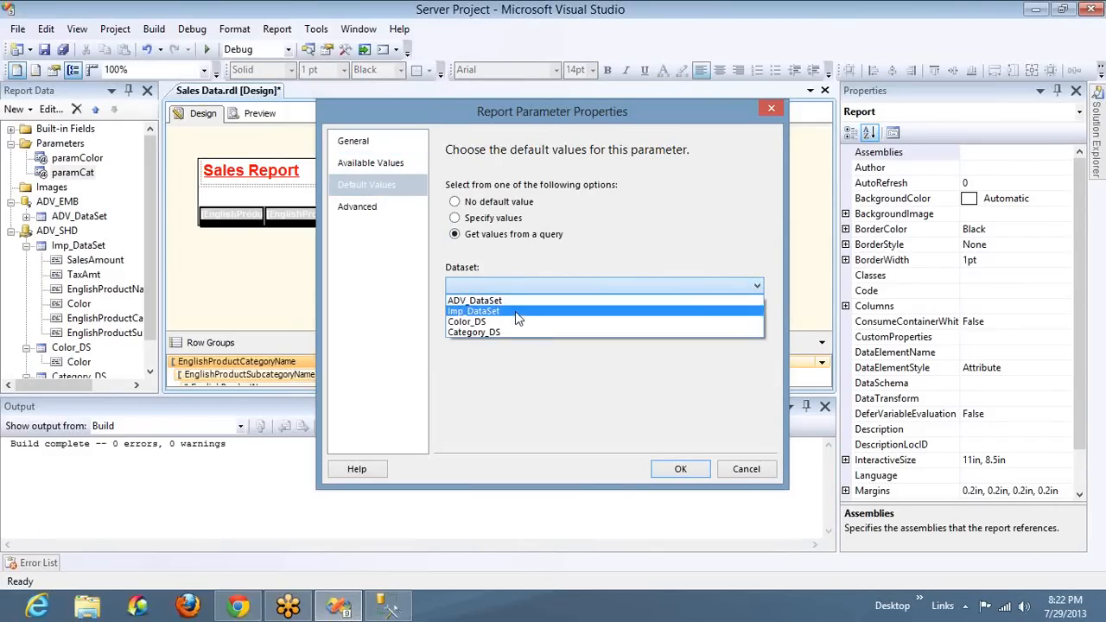
left_click(517, 333)
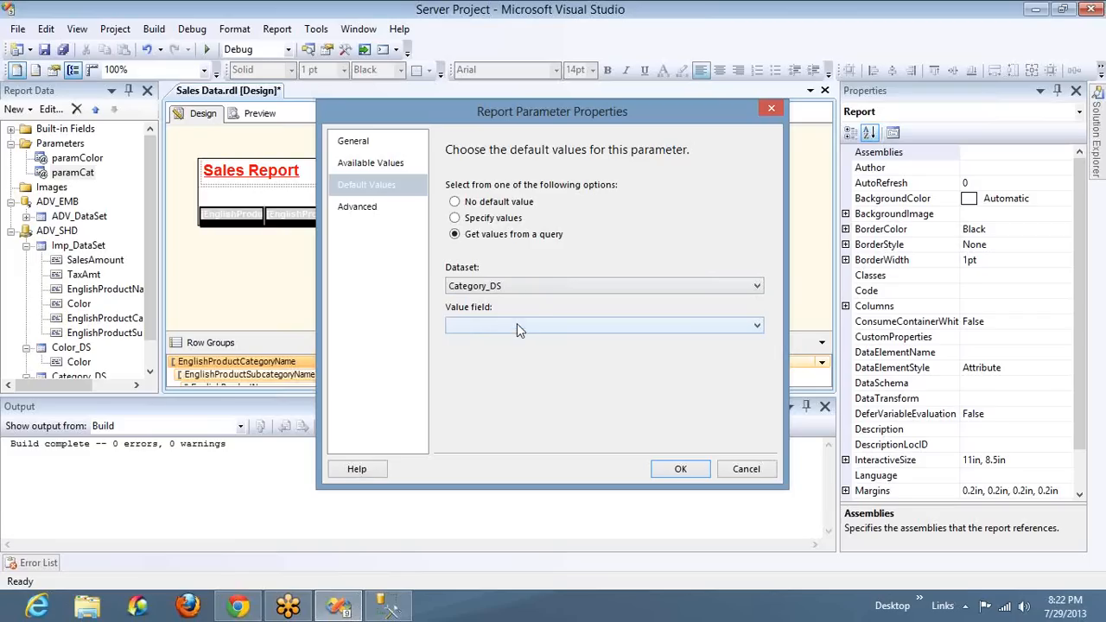
left_click(532, 326)
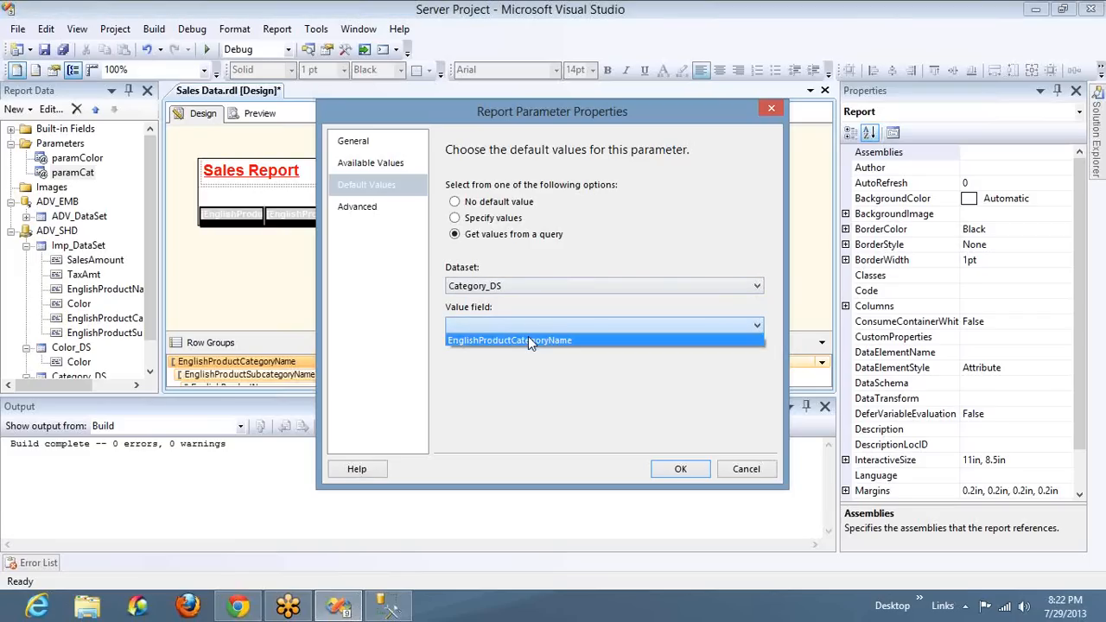
left_click(528, 337)
left_click(681, 470)
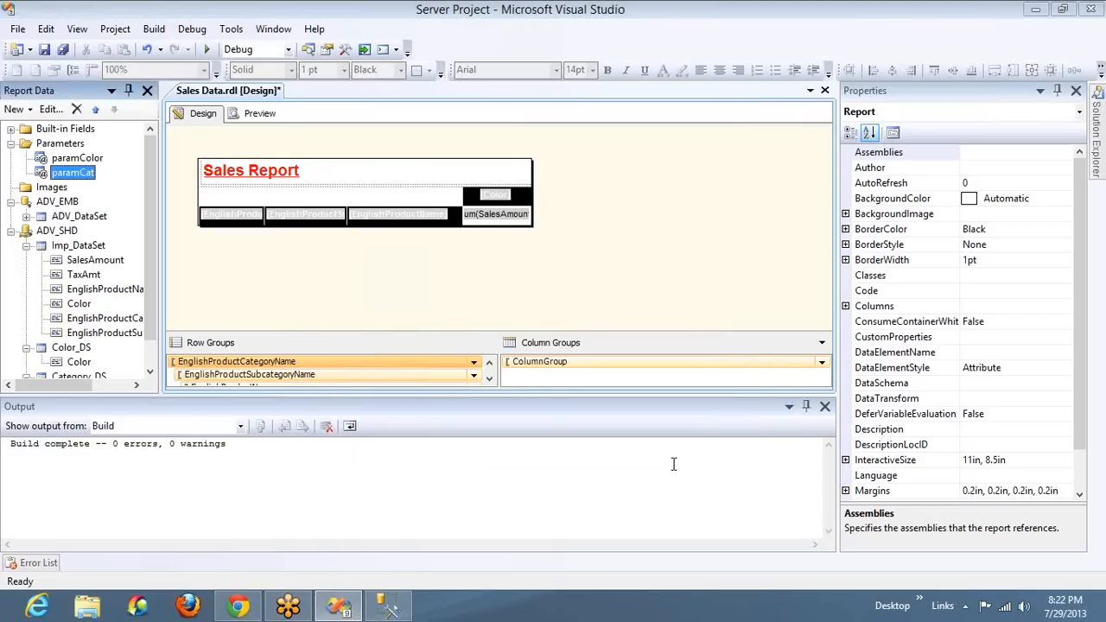
Preview the report with the query-based category defaults, hide the Output pane, and return to the report design
left_click(244, 115)
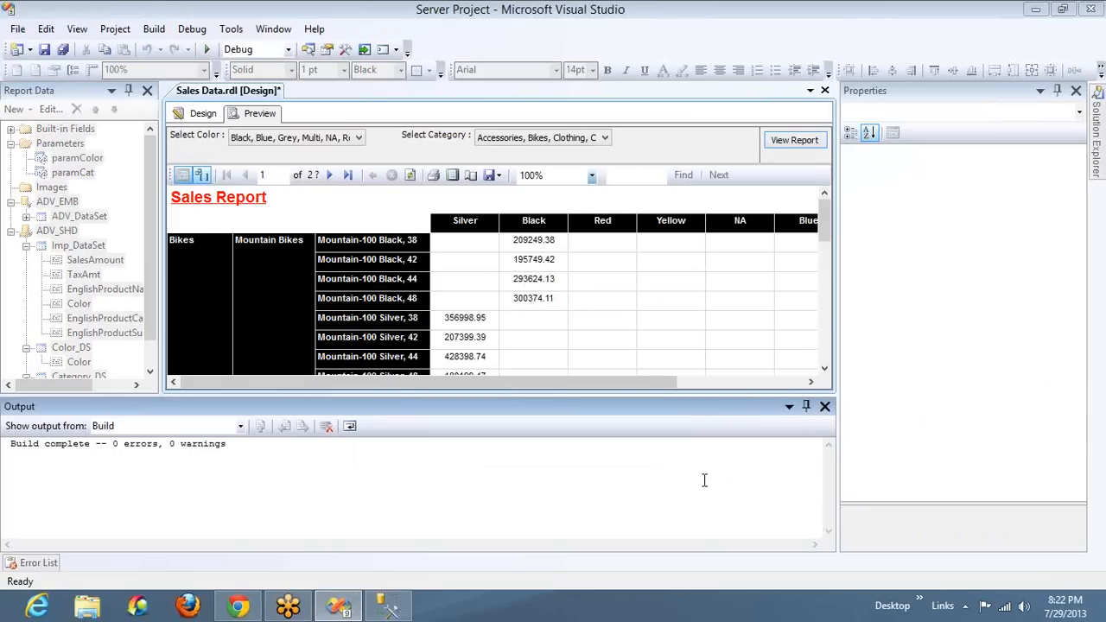
left_click(825, 406)
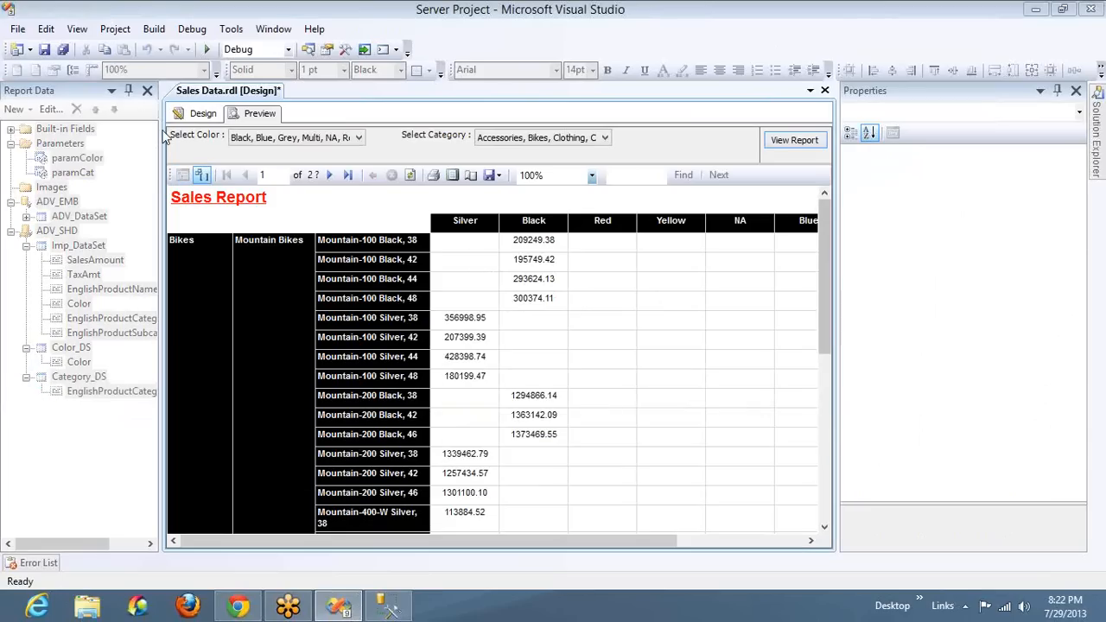
left_click(205, 114)
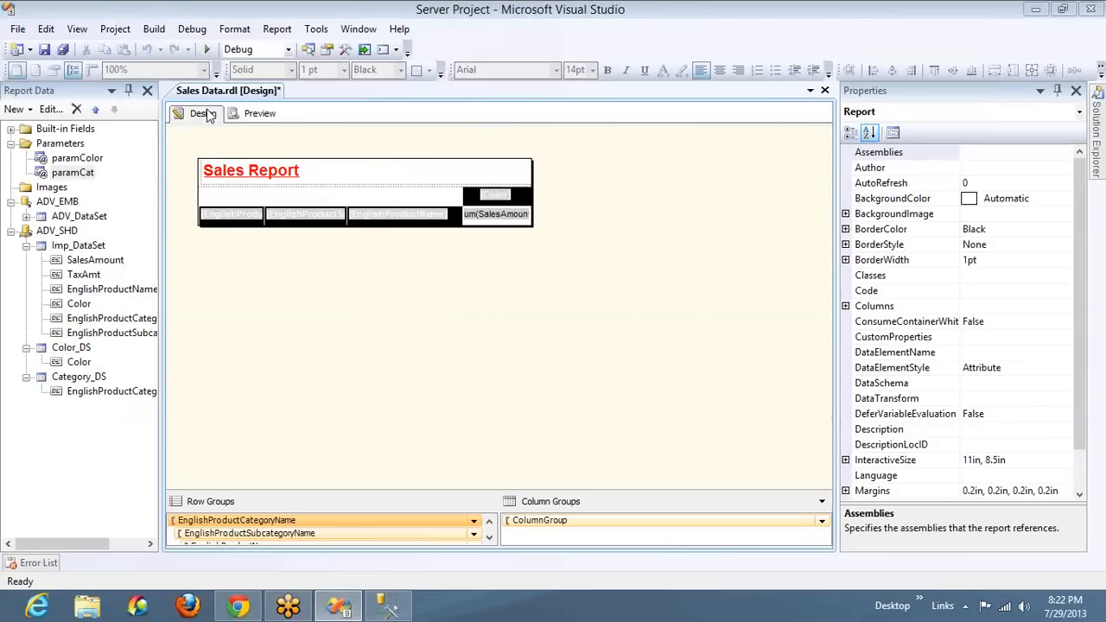
Add a text report parameter named paramSubCat with the prompt "Select Sub Category :" that allows multiple values
right_click(69, 145)
left_click(121, 155)
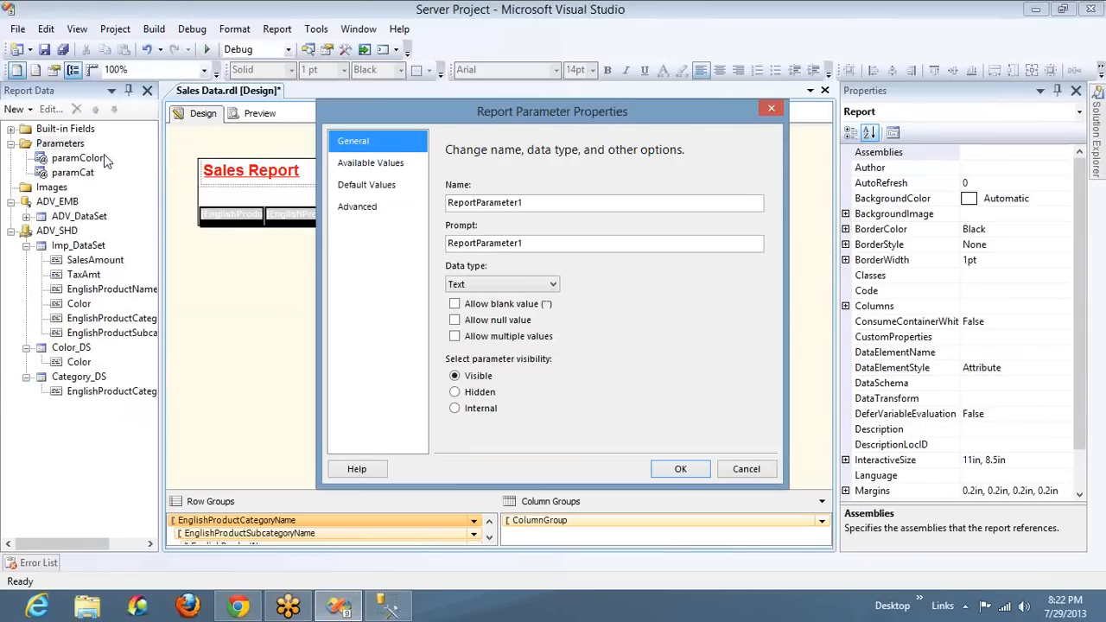
double_click(551, 203)
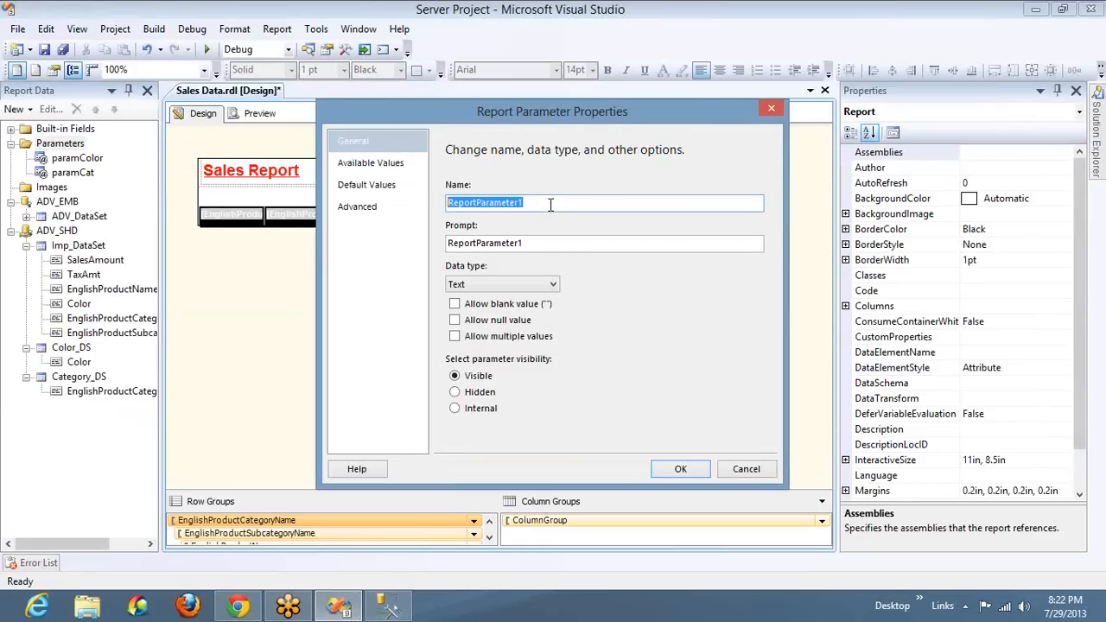
type("paramSubCat")
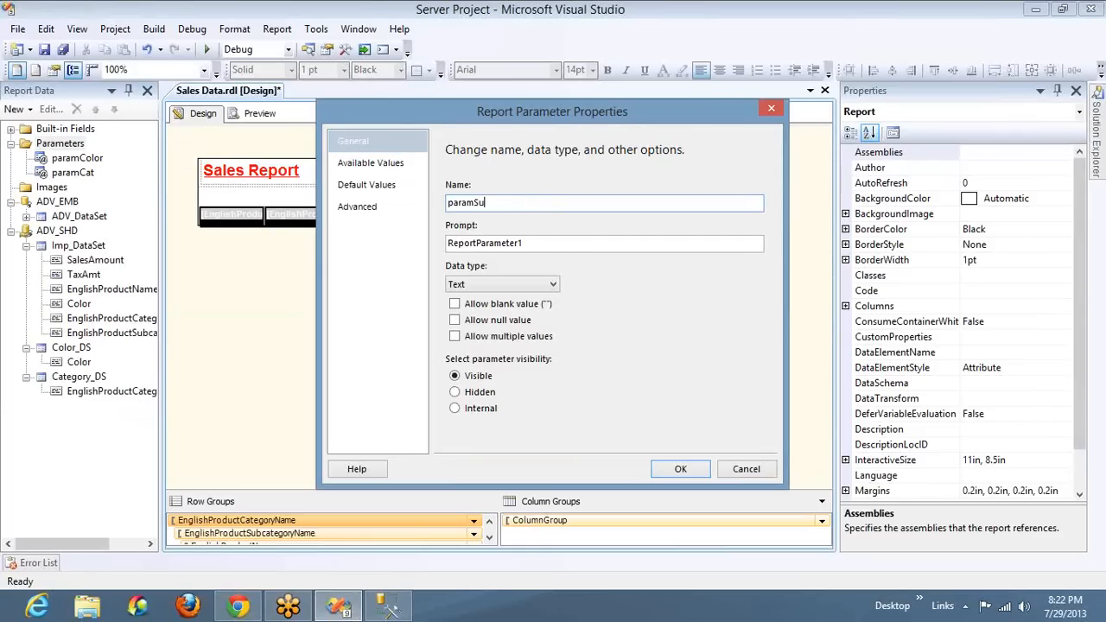
double_click(553, 248)
type("Selec")
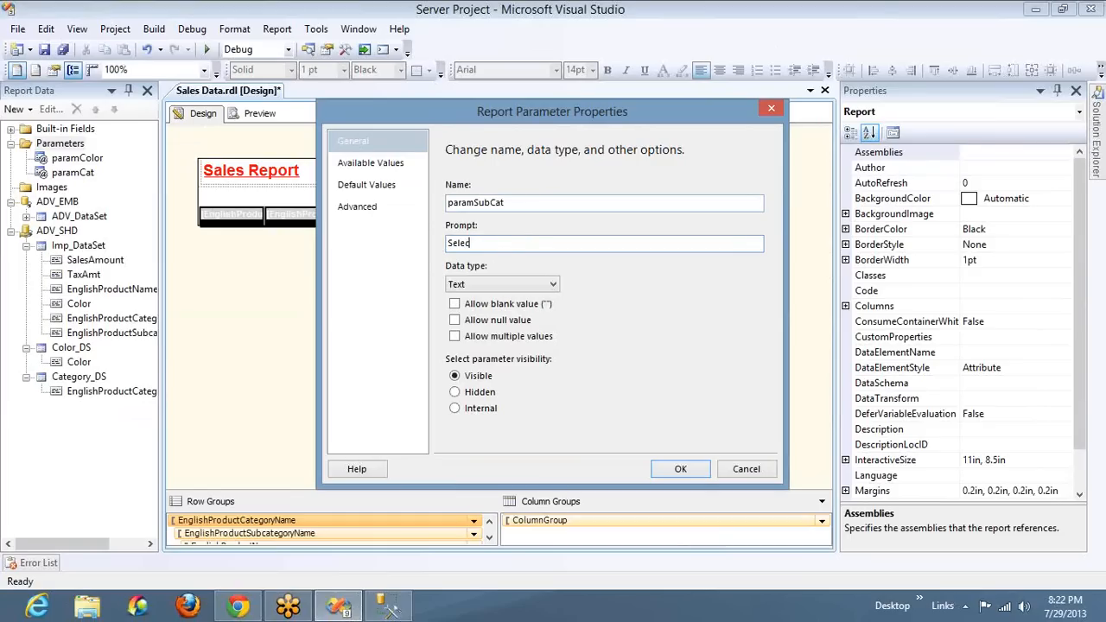
type("t Sub Category :")
left_click(489, 340)
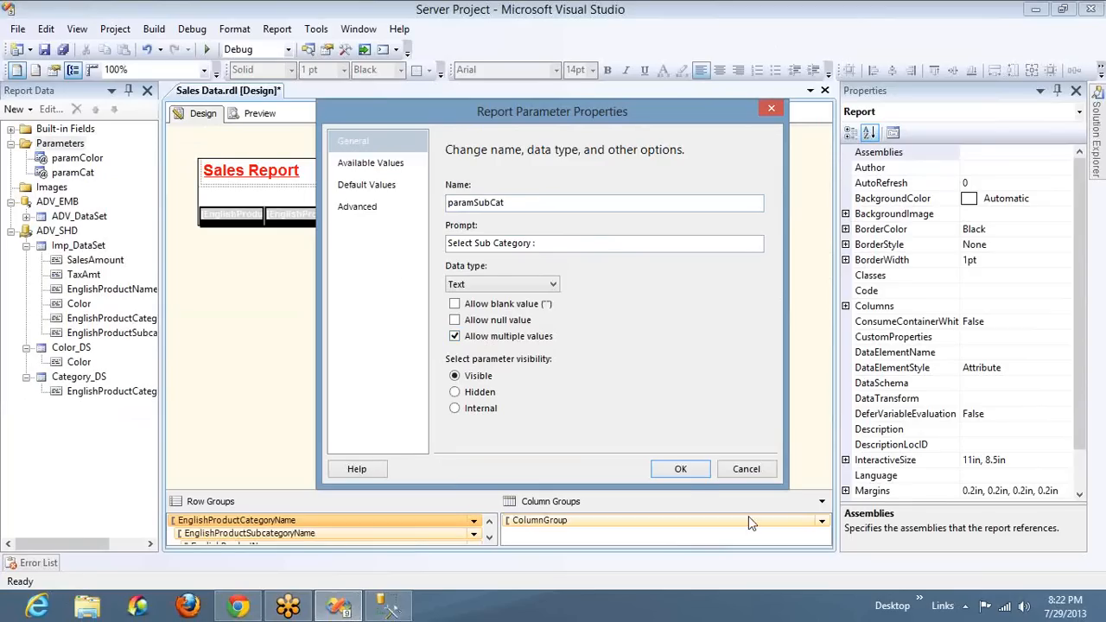
left_click(676, 471)
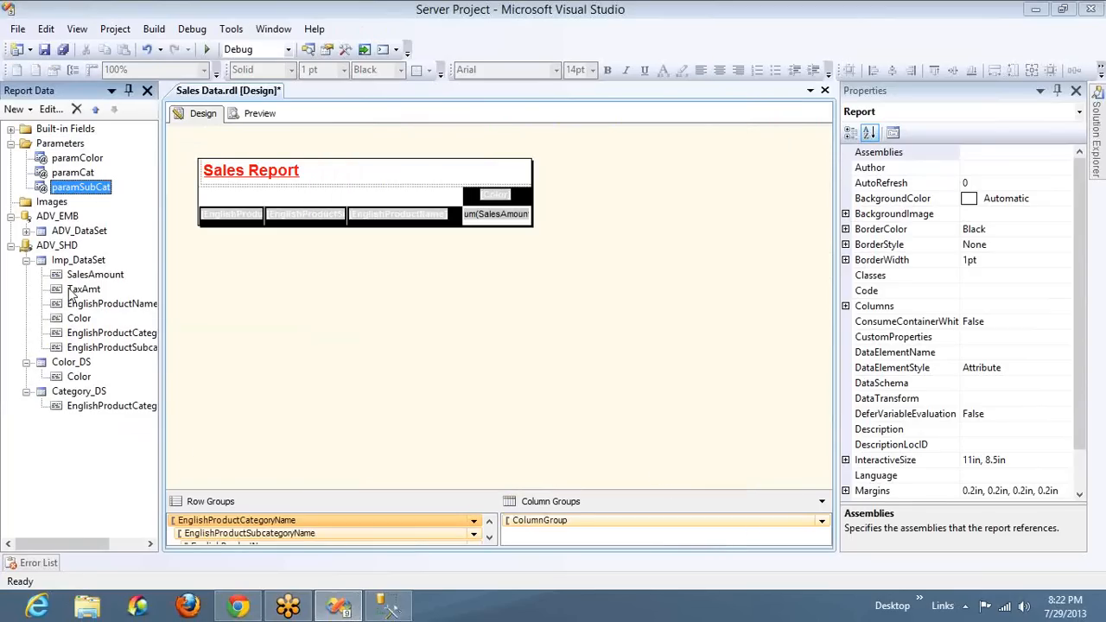
Start a new dataset on the ADV_SHD data source and name it SubCat_DS
right_click(69, 249)
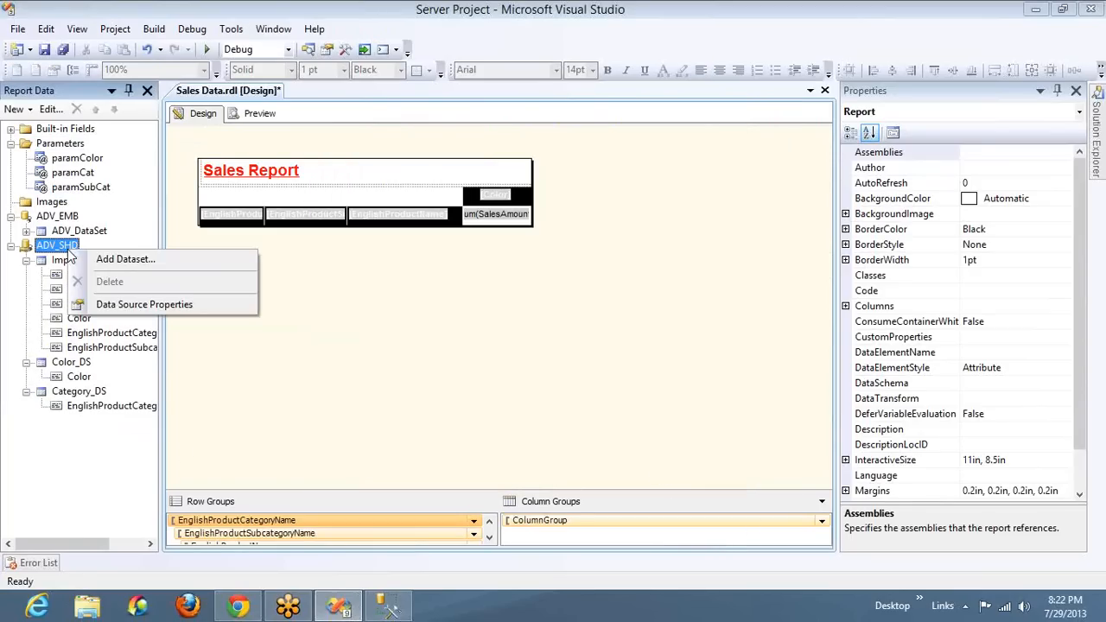
left_click(121, 260)
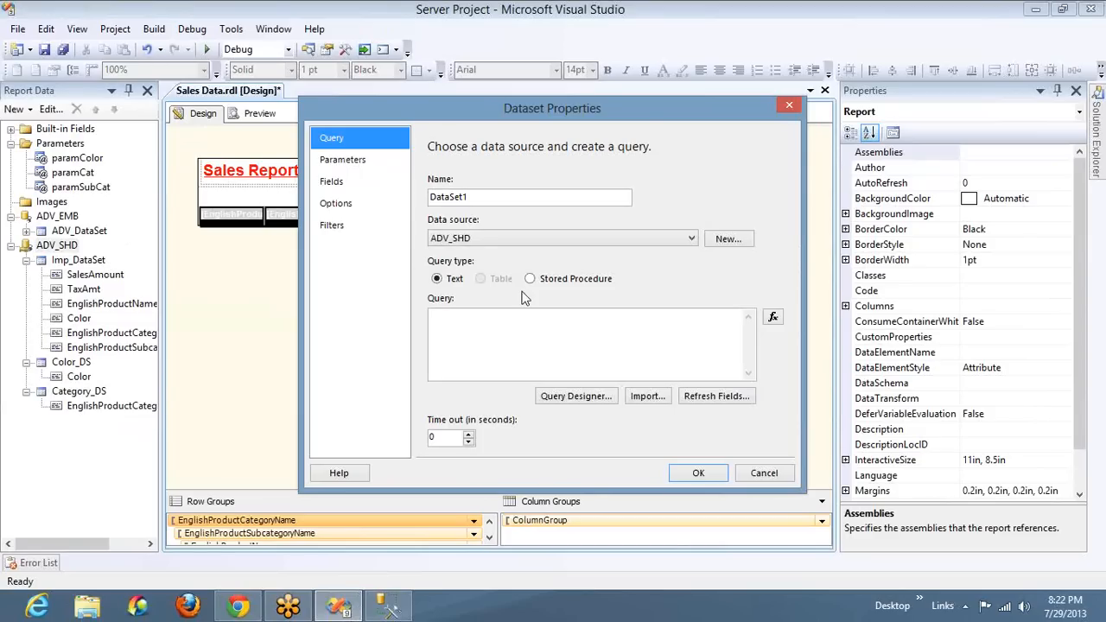
double_click(492, 196)
type("Sub")
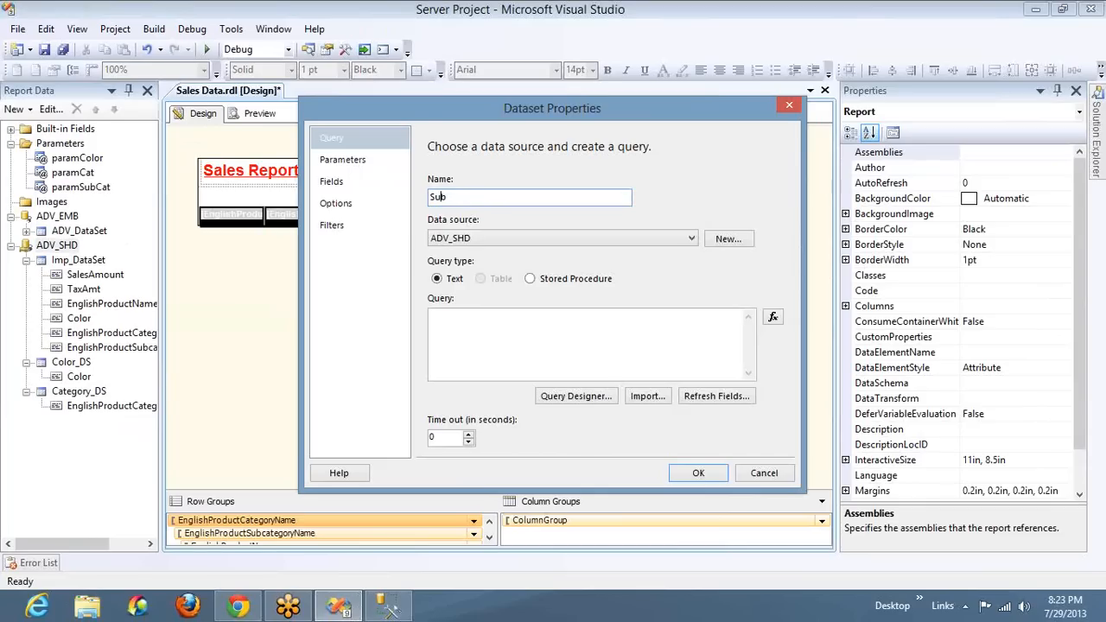
type("Cat_DS")
Switch to SQL Server Management Studio and change the category query's source table to DimProductSubcategory
key("alt+Tab")
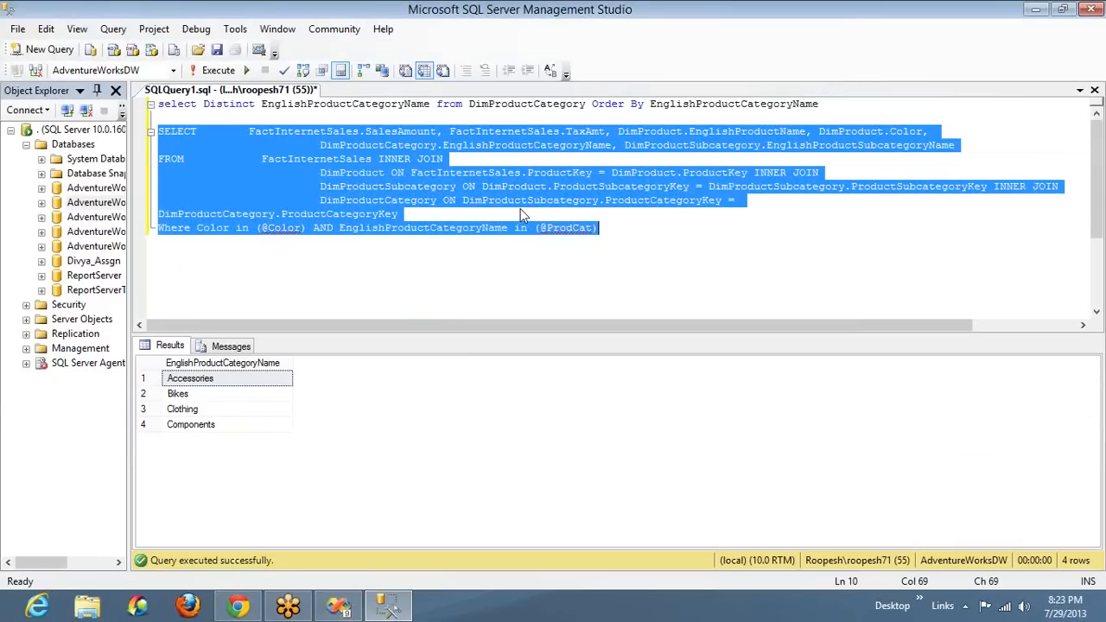
double_click(560, 100)
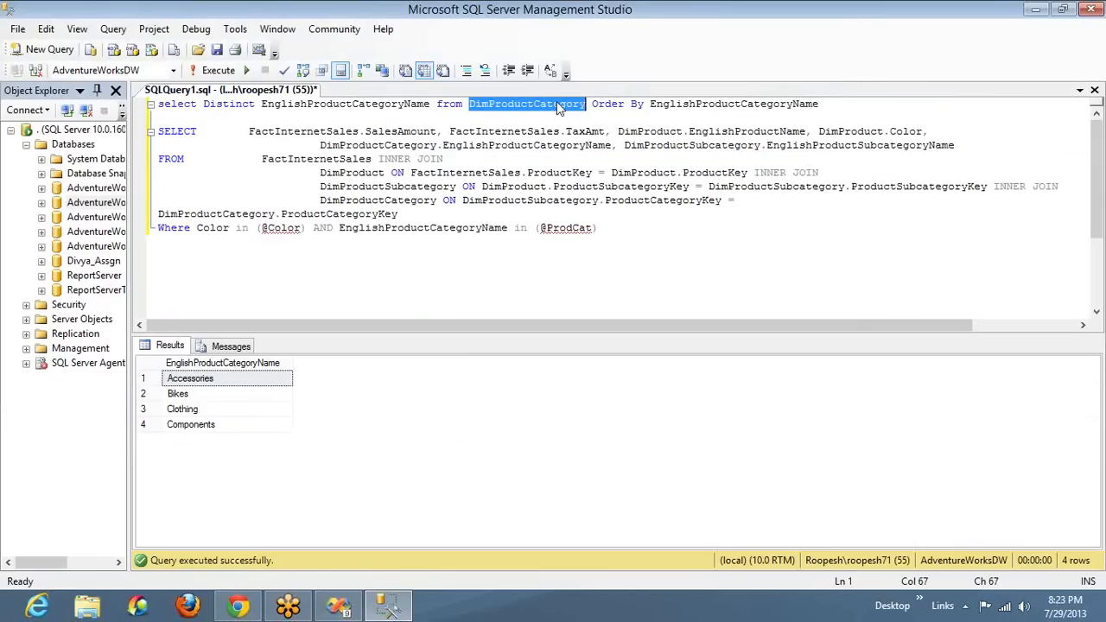
type("Dimp")
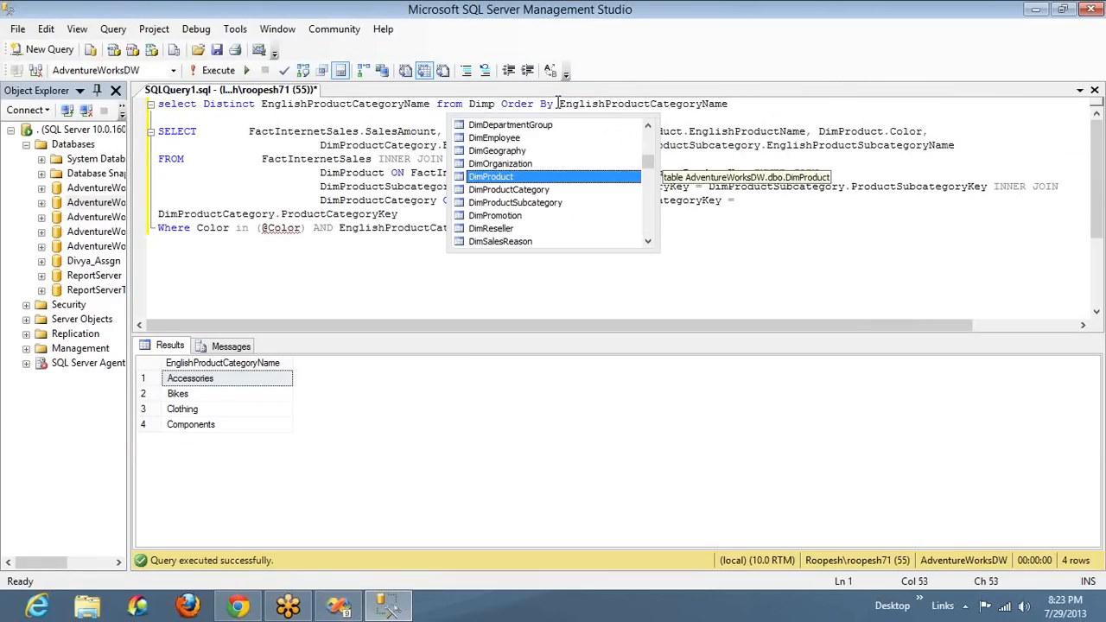
key("Down")
key("Down")
key("space")
Replace the selected column and the Order By column with EnglishProductSubcategoryName in the first query, and run only that query
key("ctrl+Left")
key("ctrl+Left")
key("ctrl+Left")
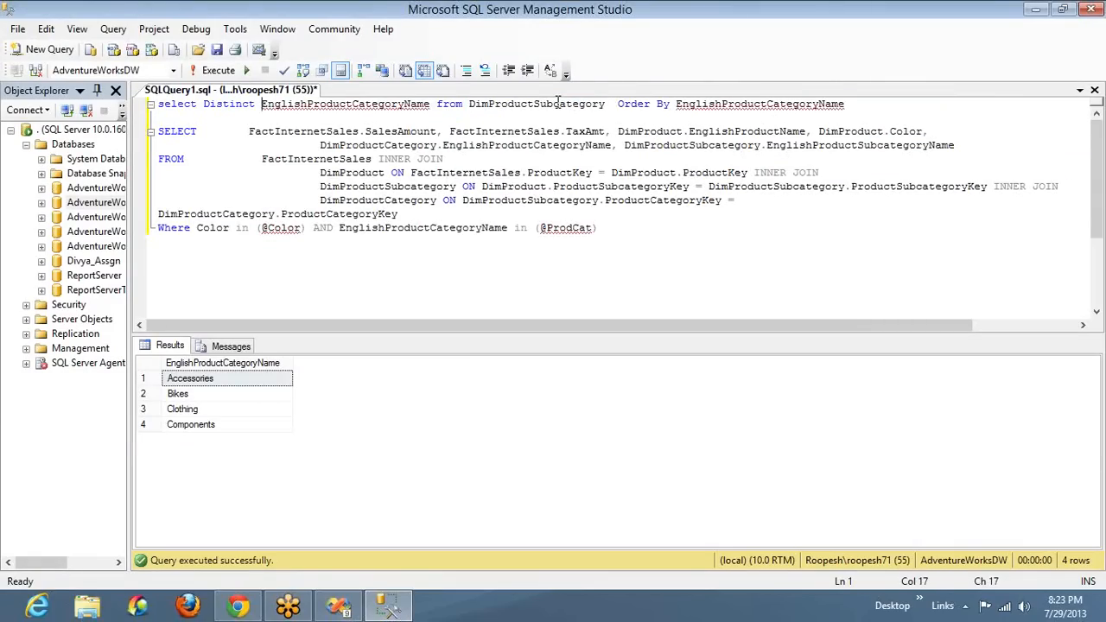
key("ctrl+shift+Right")
key("shift+Left")
type("En")
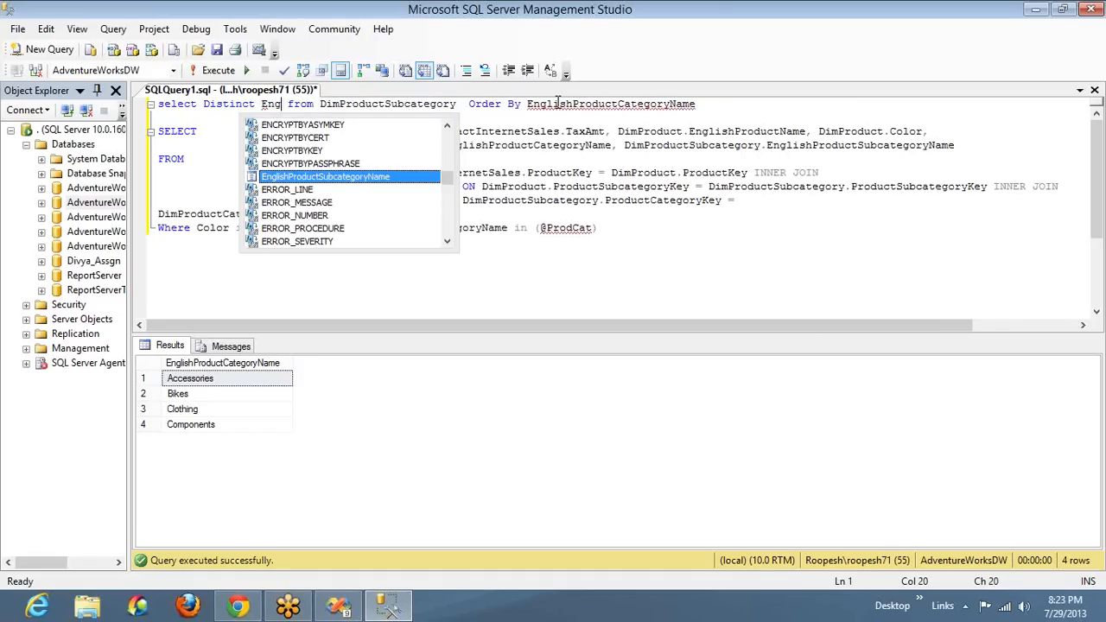
type("g")
key("Tab")
key("ctrl+shift+Left")
key("ctrl+c")
key("End")
key("ctrl+shift+Left")
key("ctrl+v")
key("shift+Home")
key("F5")
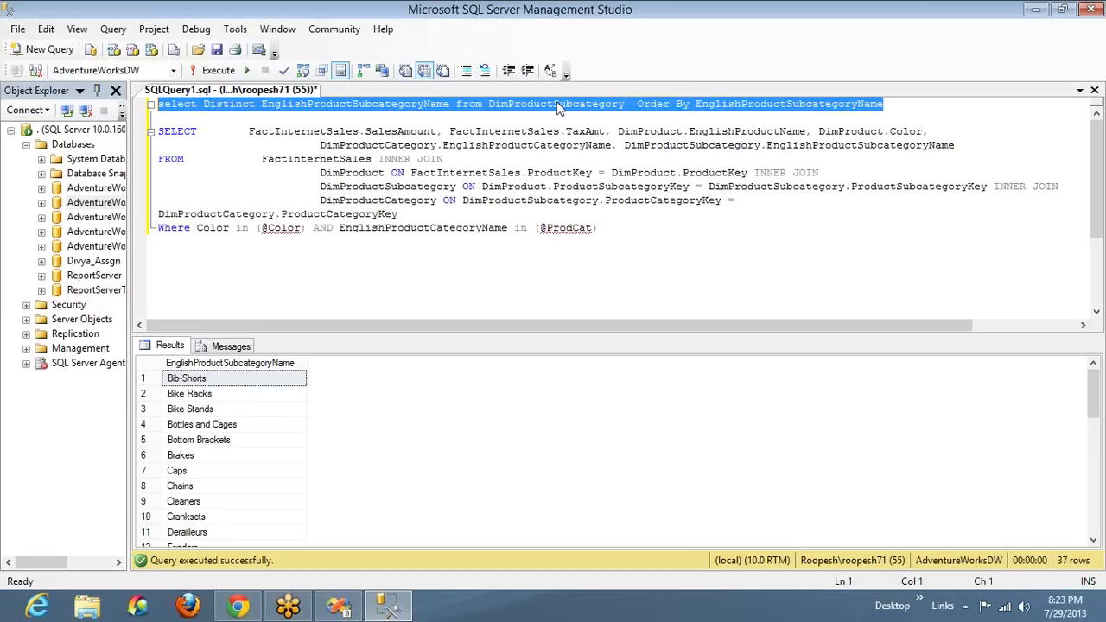
Switch back to Visual Studio and create SubCat_DS with the copied distinct subcategory query as its query text
key("alt+Tab")
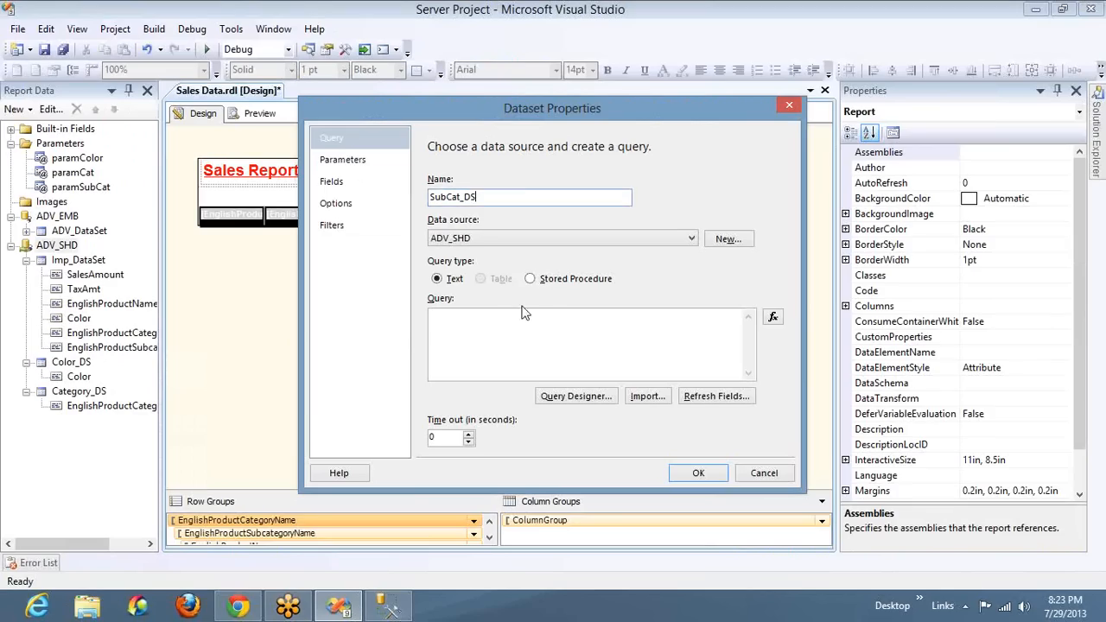
left_click(508, 317)
type("select Distinct EnglishProductSubcategoryName from DimProductSubcategory  Order By EnglishProductSubcategoryName")
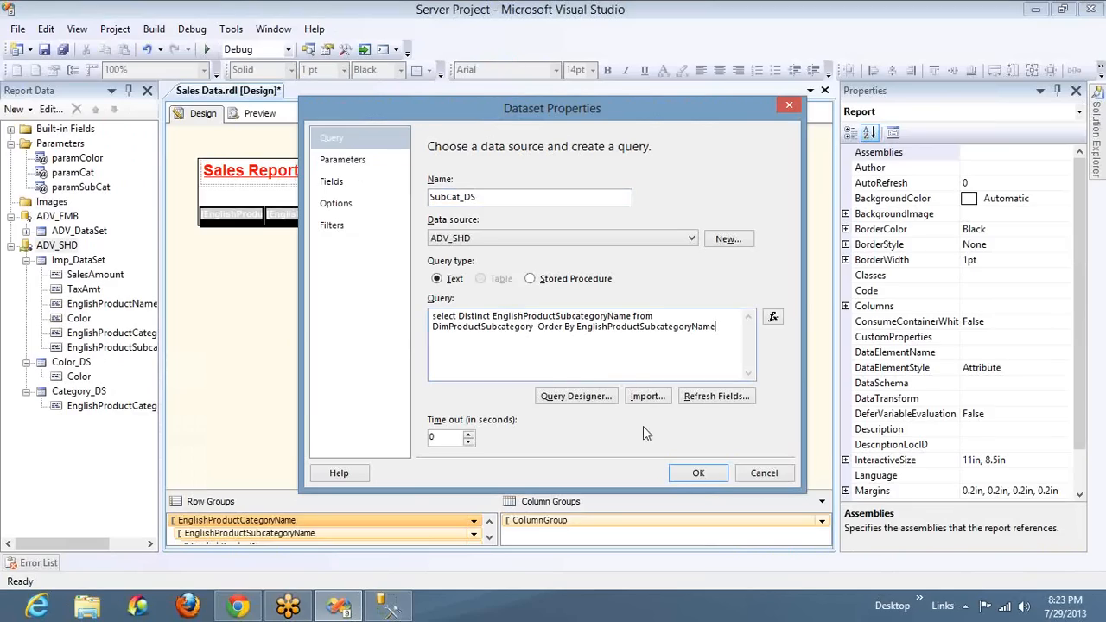
left_click(698, 474)
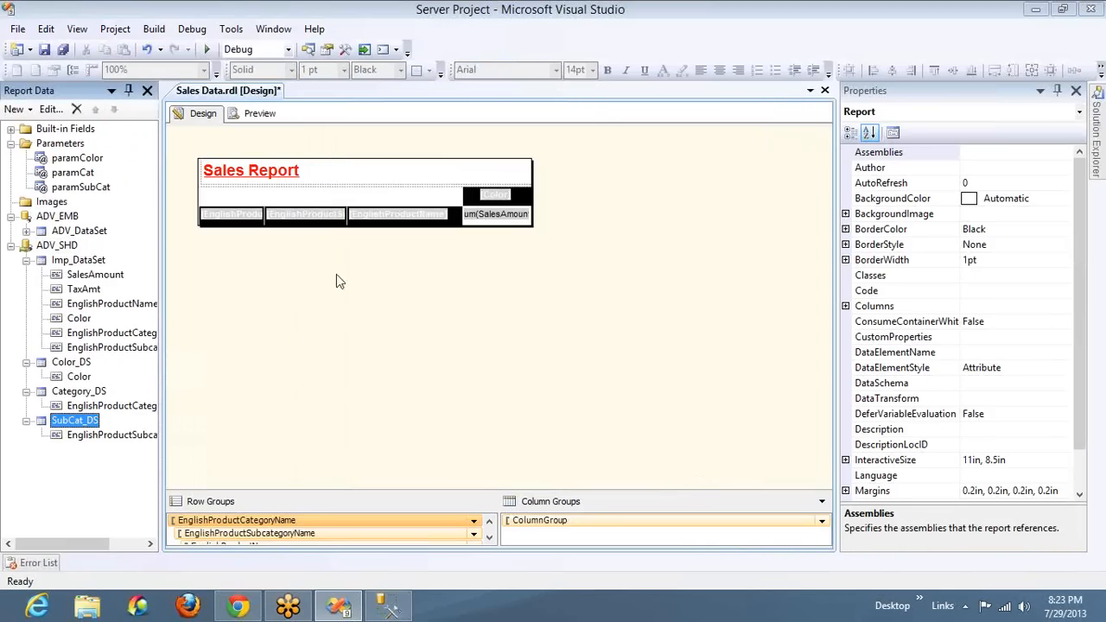
Set paramSubCat's available values from the SubCat_DS query, using EnglishProductSubcategoryName as both value and label field
double_click(79, 188)
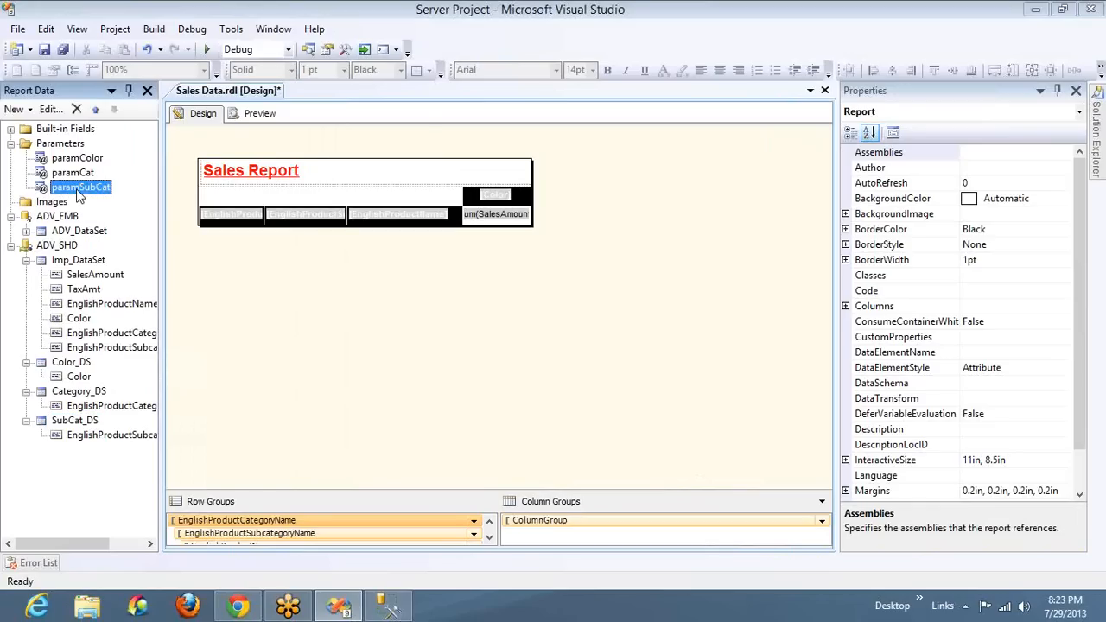
left_click(372, 164)
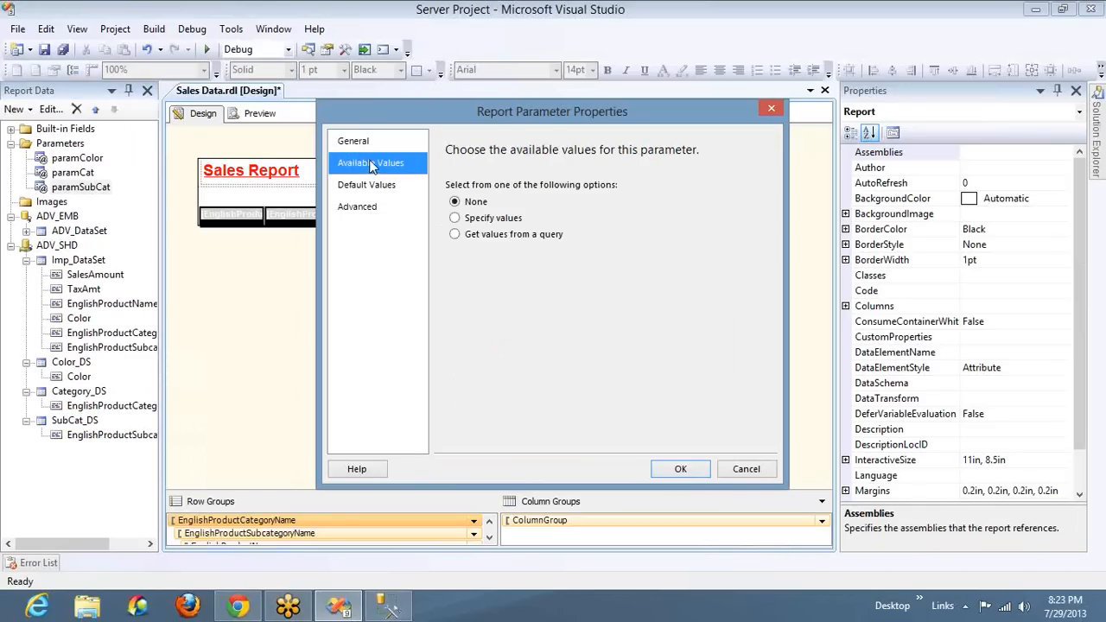
left_click(490, 234)
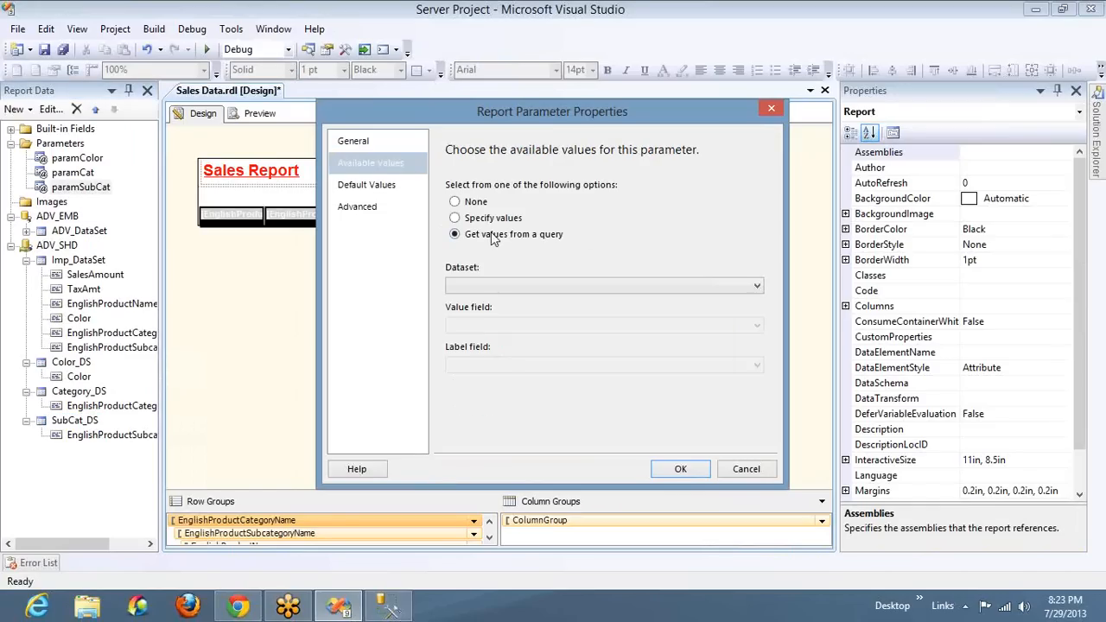
left_click(481, 287)
left_click(488, 351)
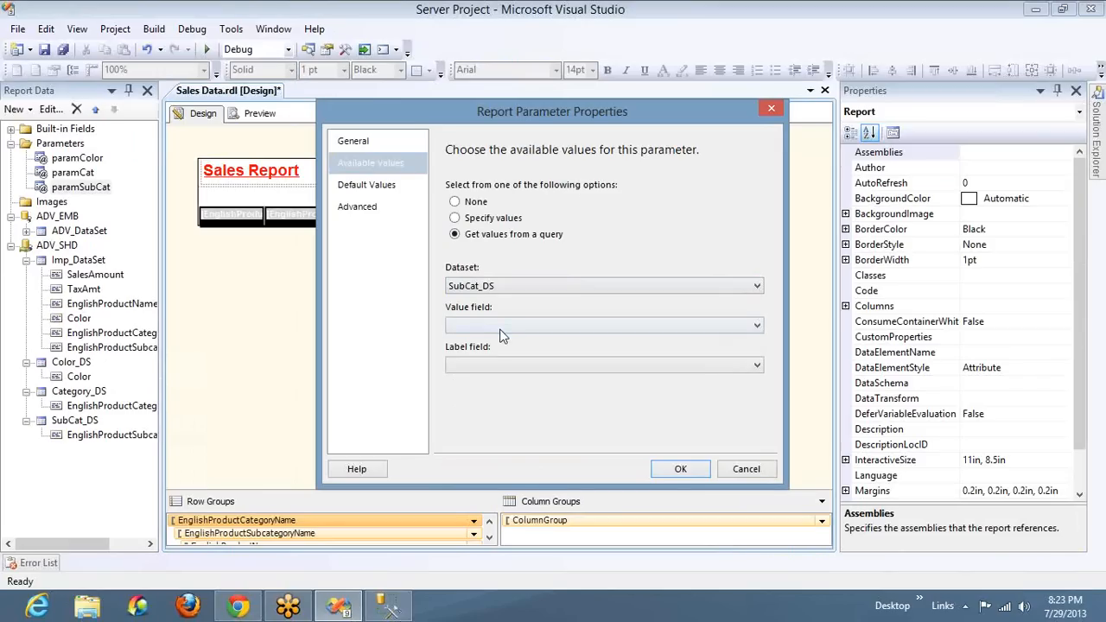
left_click(501, 335)
left_click(510, 365)
left_click(512, 380)
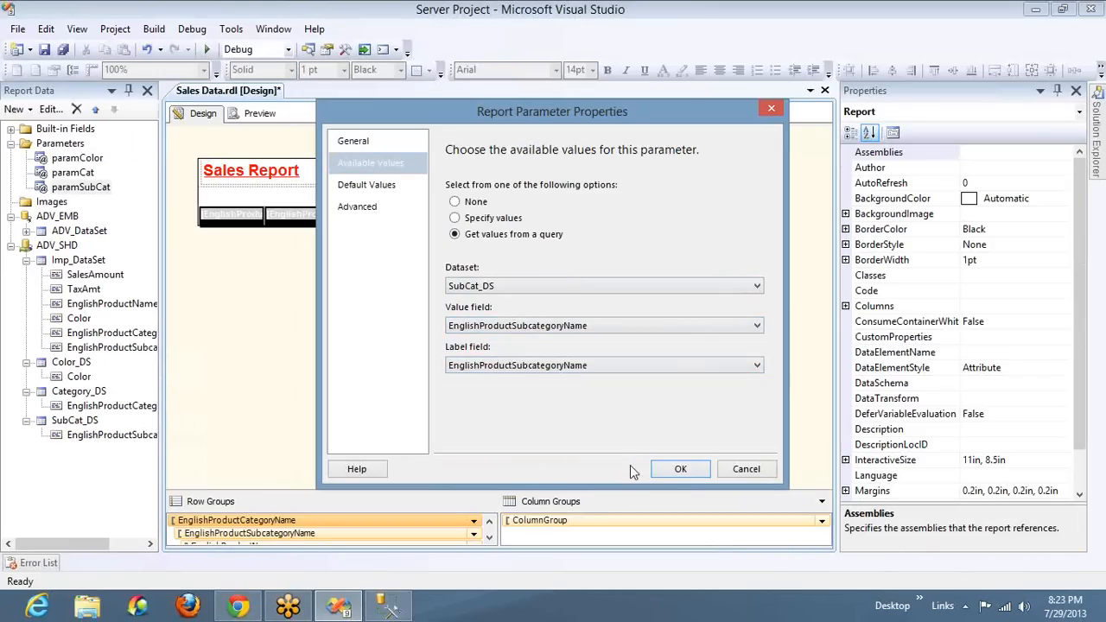
left_click(679, 470)
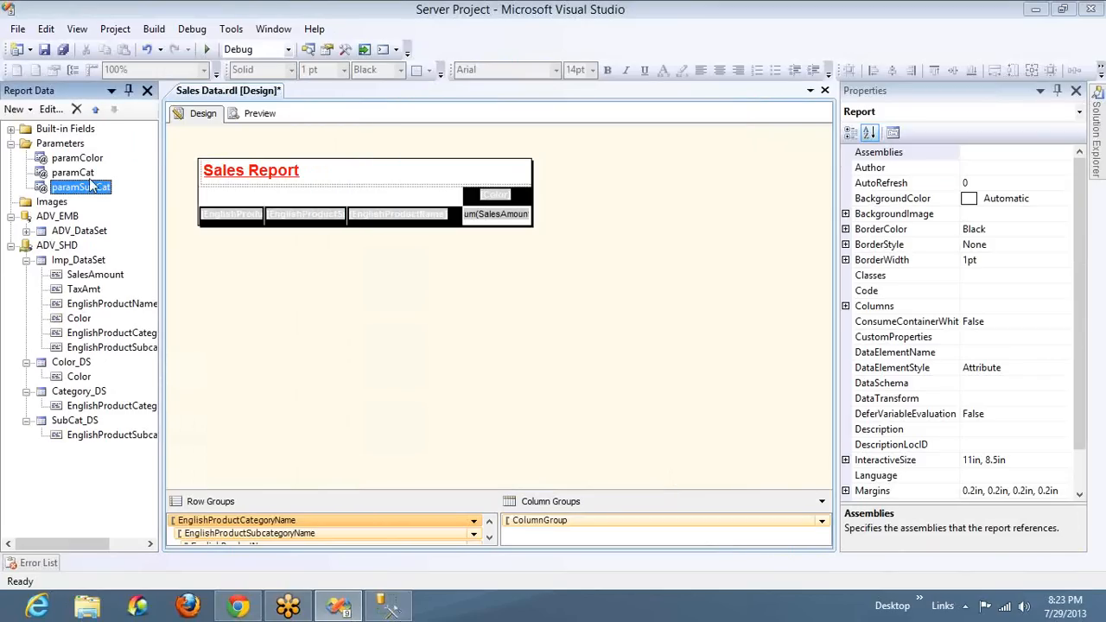
Start a new dataset on the ADV_SHD data source and name it Product_DS
right_click(69, 247)
left_click(112, 260)
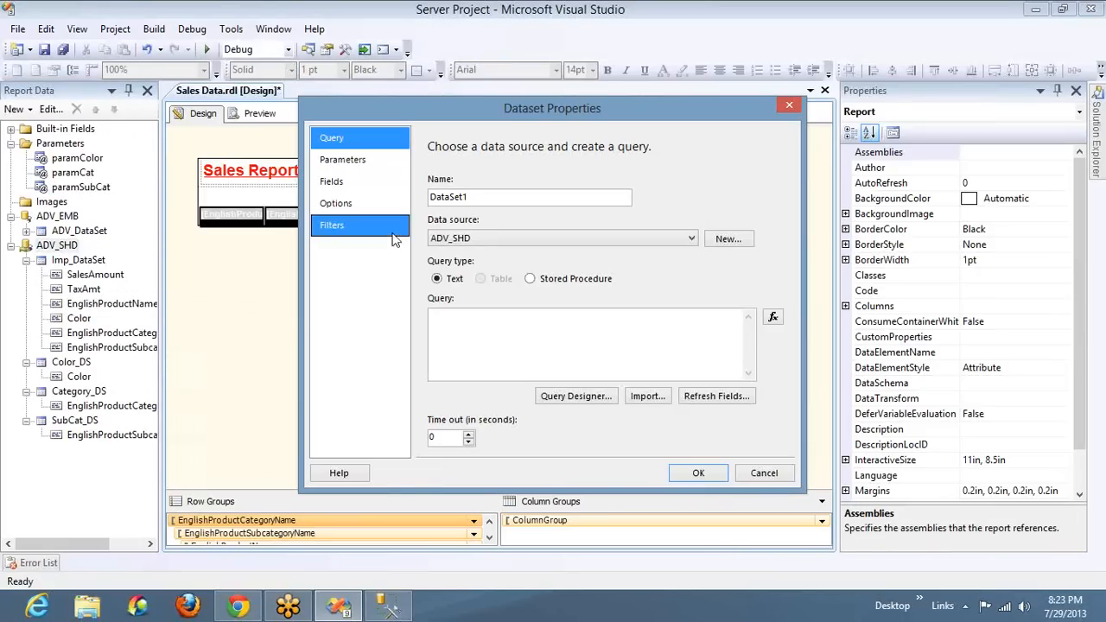
left_click(488, 197)
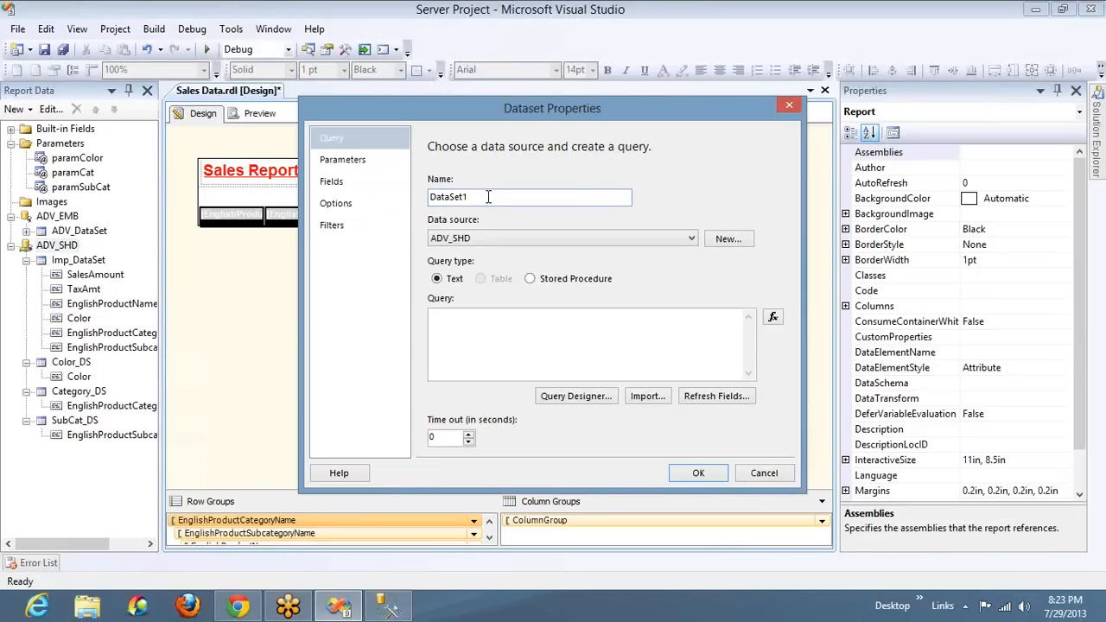
double_click(488, 197)
type("Product_DS")
Set Product_DS's query to "Select Distinct EnglishProductName From DimProduct" and save the dataset
key("Tab")
key("Tab")
key("Tab")
key("Tab")
type("Select Distinct EnglishProductName From DimProduct")
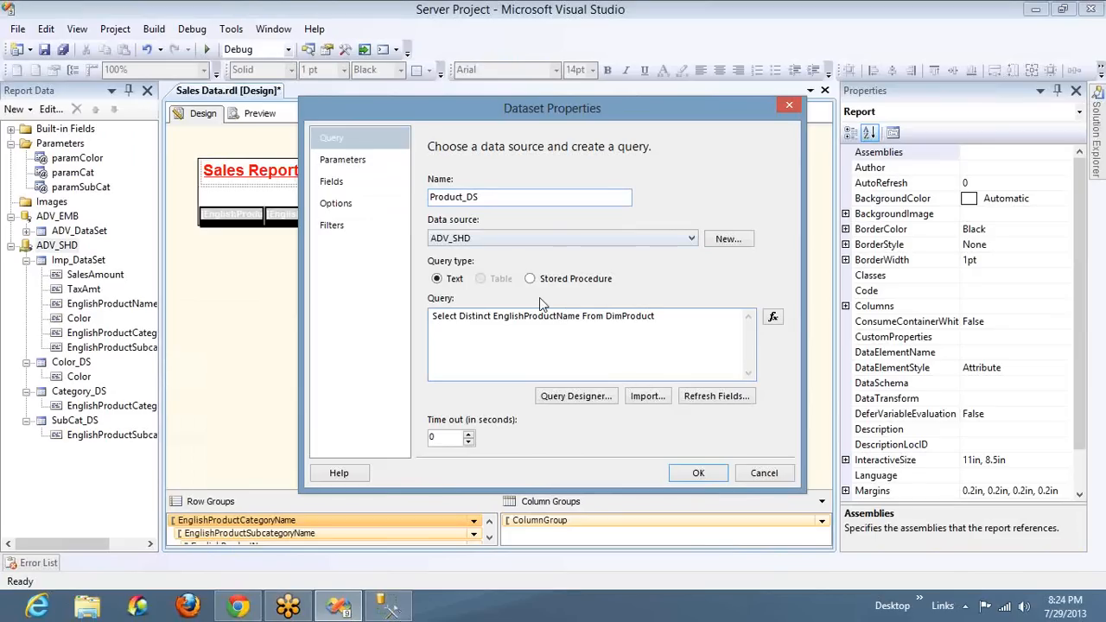
left_click(686, 473)
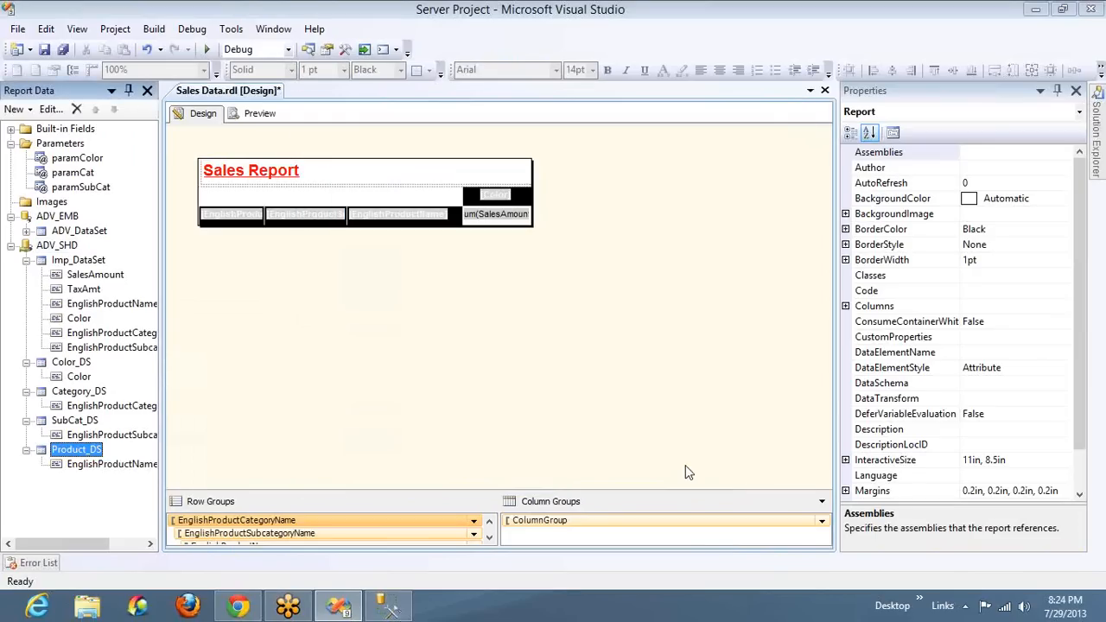
Add a report parameter named paramProduct with the prompt "Select Product :" and allow multiple values
right_click(64, 145)
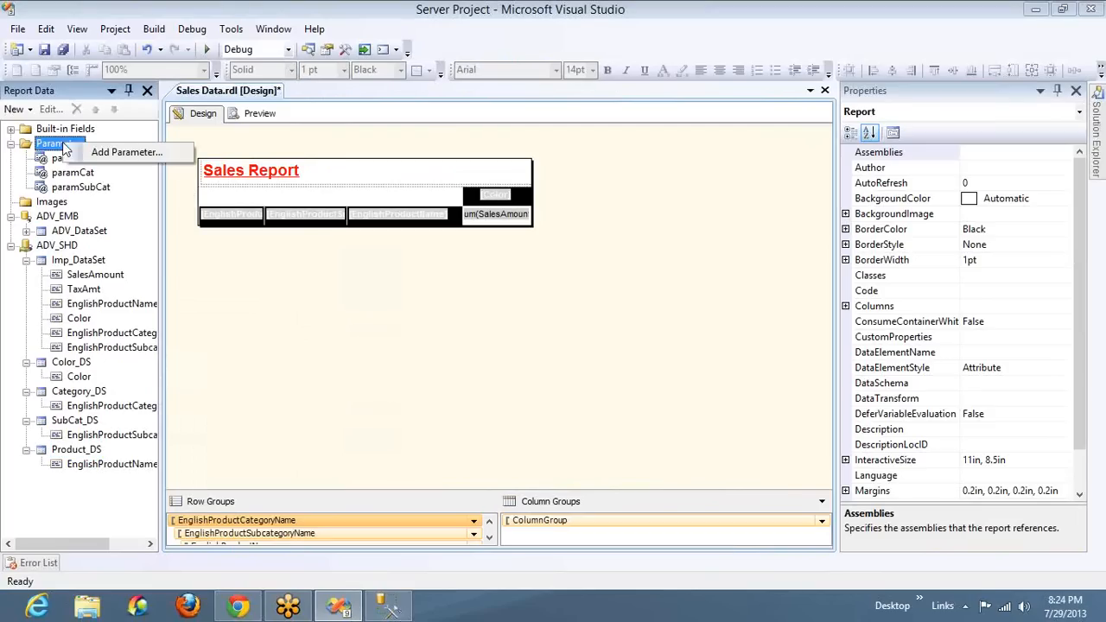
left_click(90, 153)
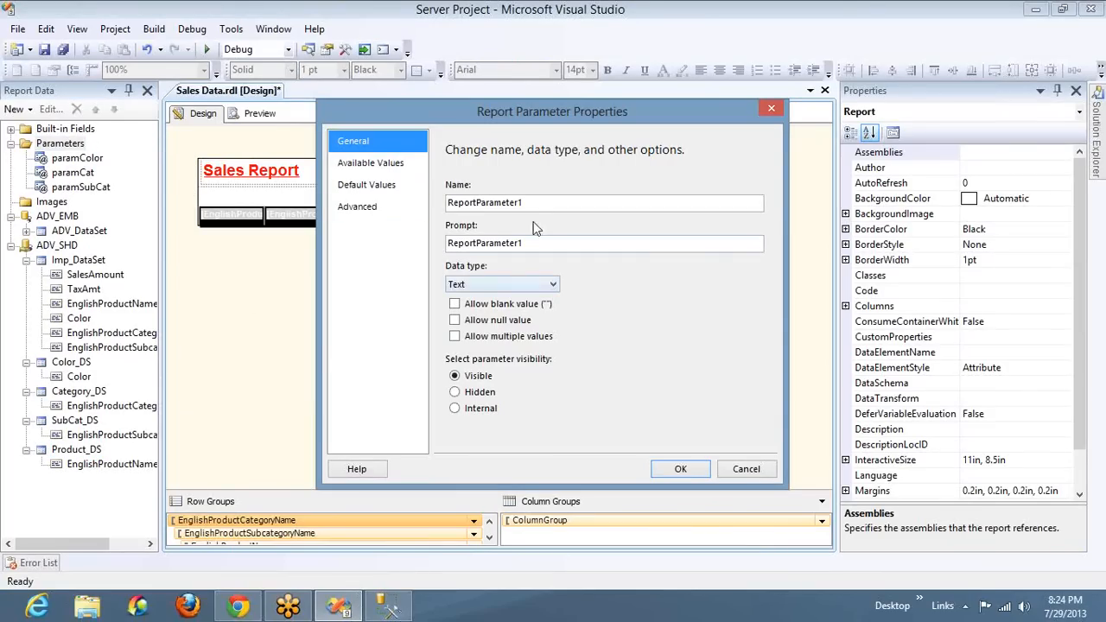
double_click(543, 203)
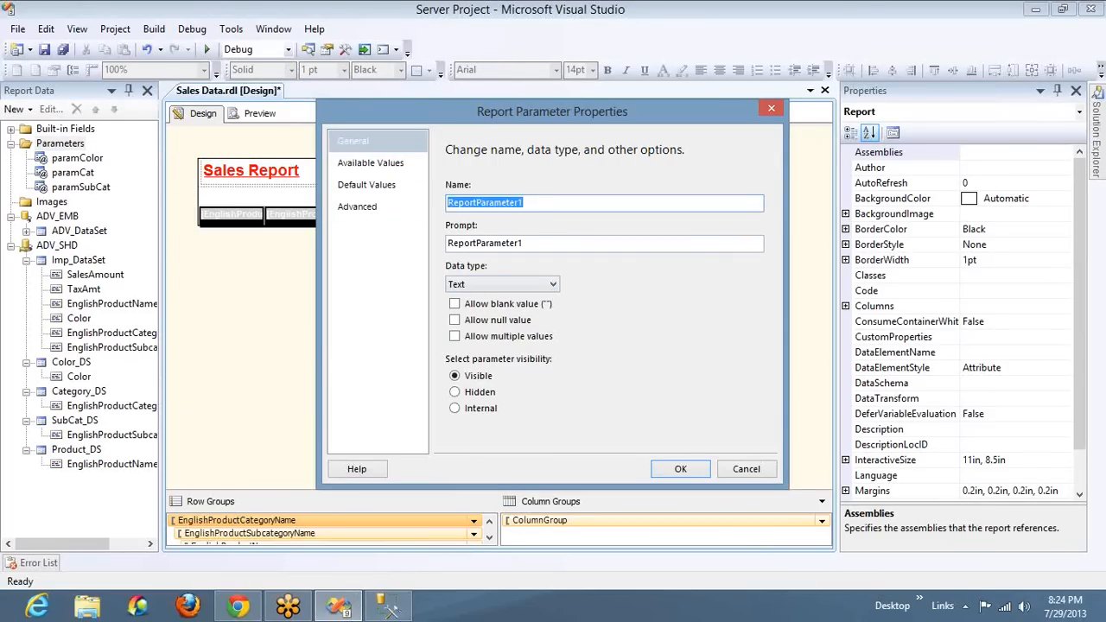
type("param")
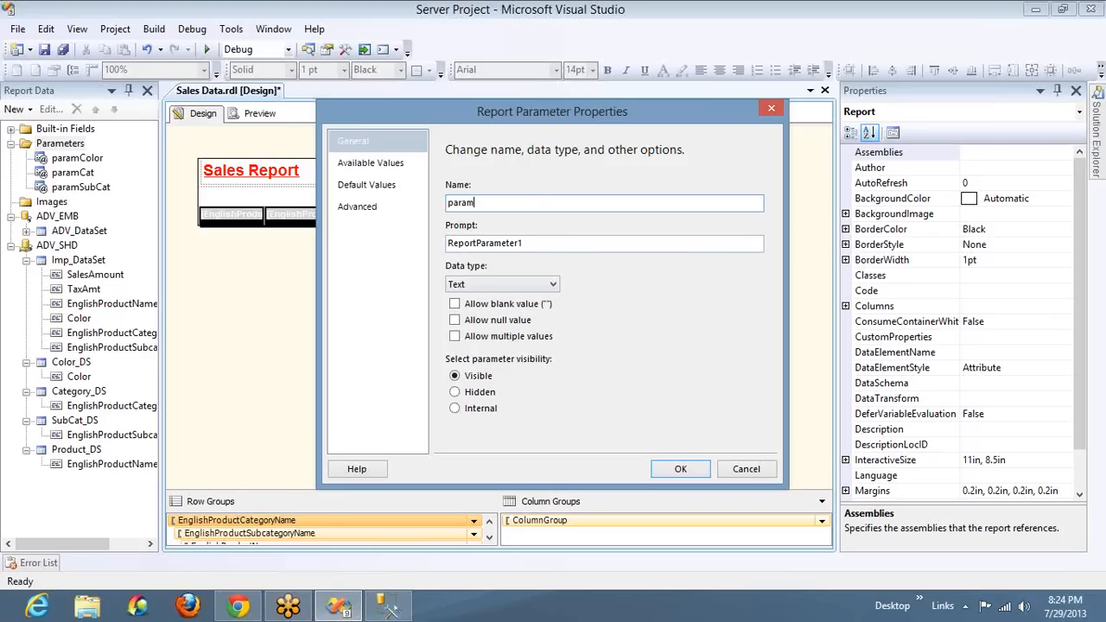
type("Product")
key("Tab")
type("Select")
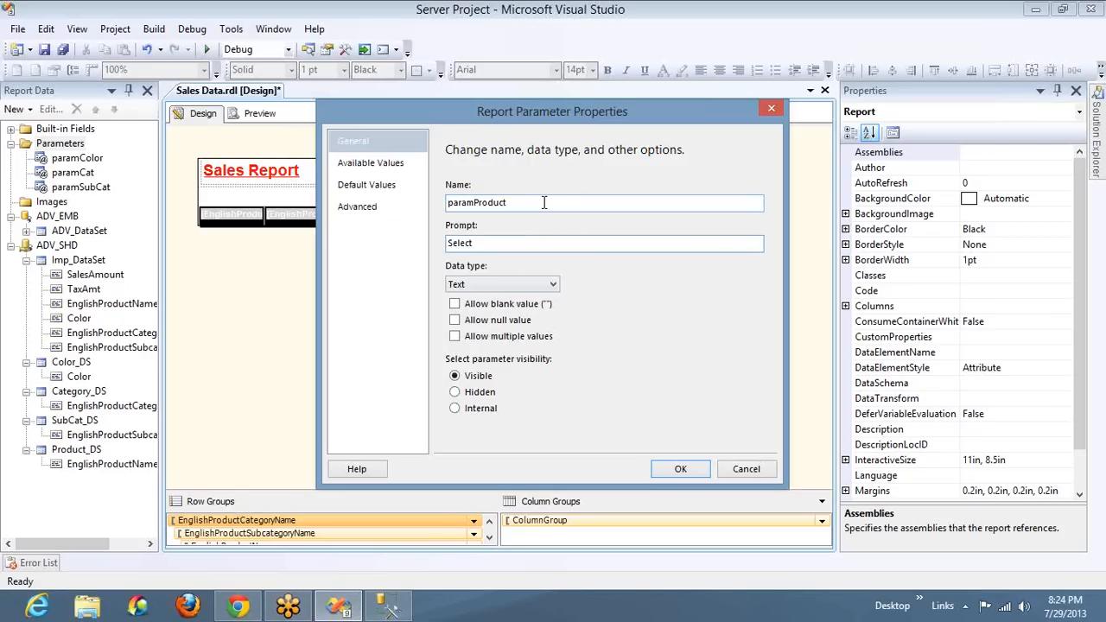
type(" Prodc")
key("BackSpace")
type("uct :")
left_click(455, 337)
Set paramProduct's available values from the Product_DS query, using EnglishProductName as both value and label field
left_click(398, 166)
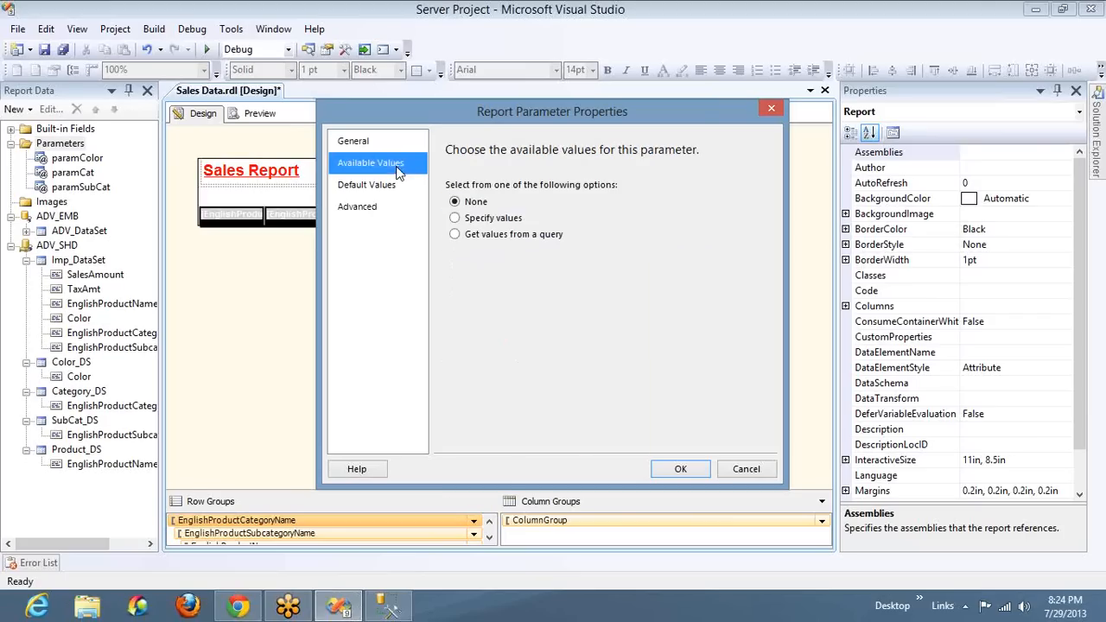
left_click(477, 235)
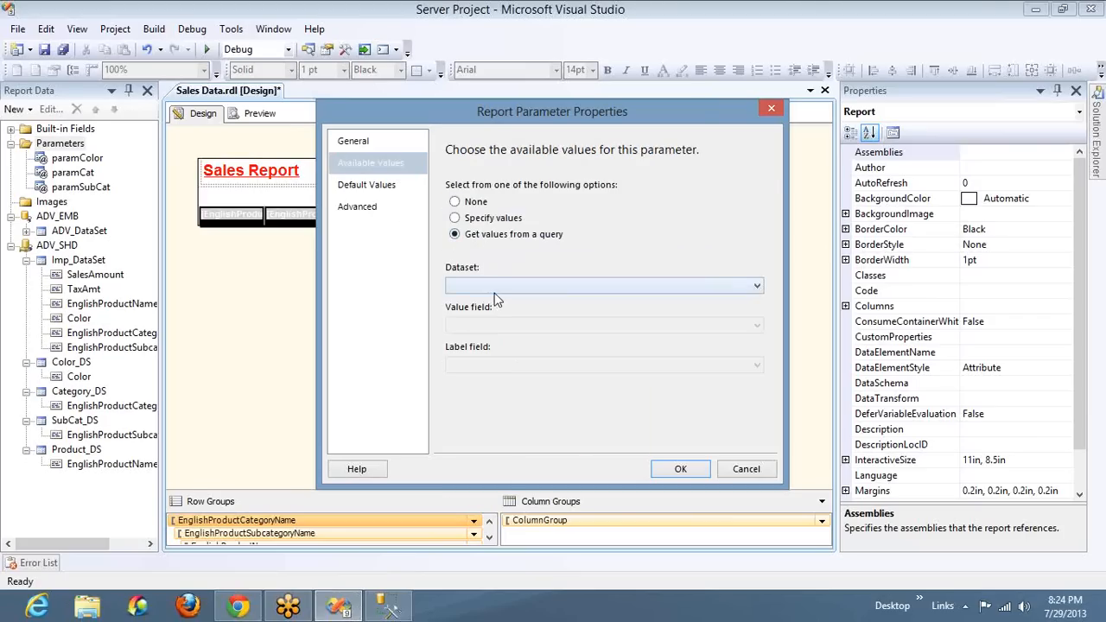
left_click(497, 287)
left_click(498, 356)
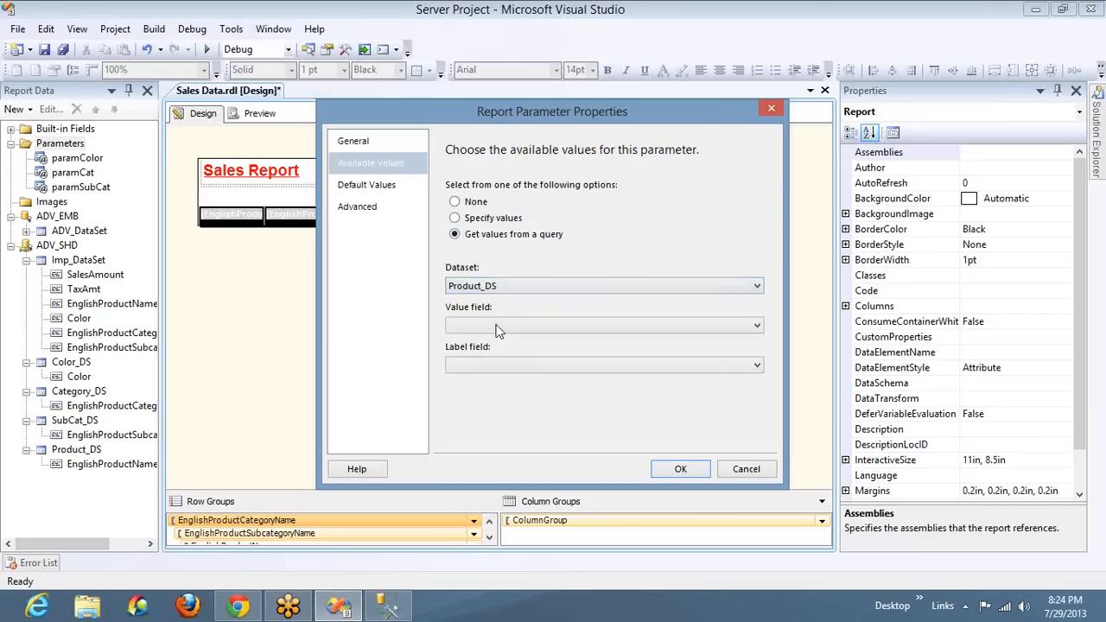
left_click(499, 333)
left_click(499, 341)
left_click(500, 363)
left_click(502, 378)
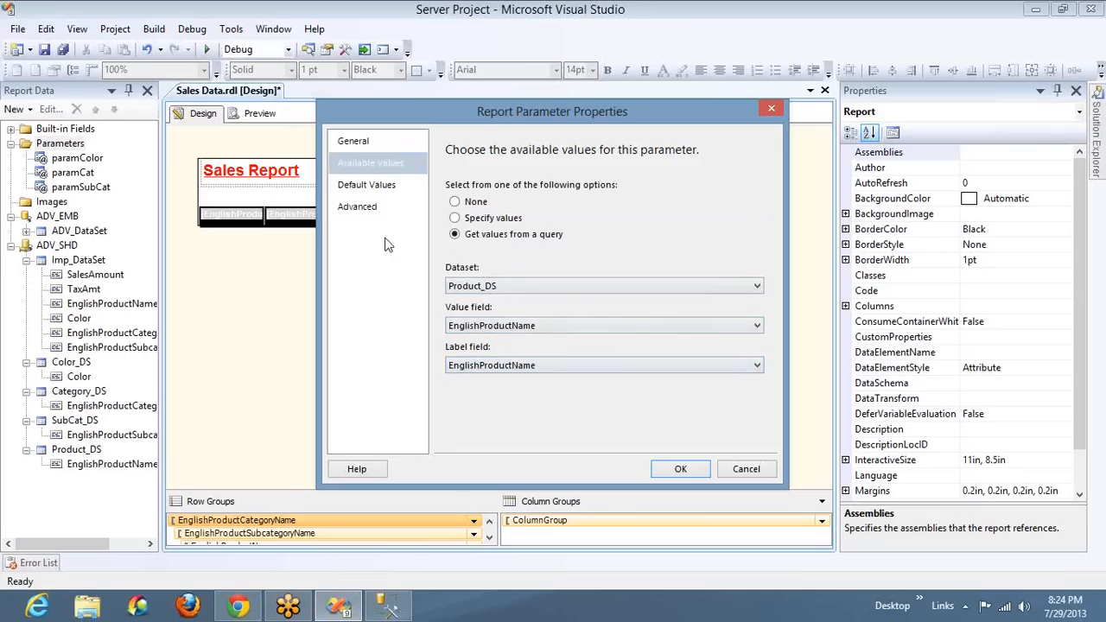
Set paramProduct's default values from the Product_DS query with EnglishProductName as the value field, and save the parameter
left_click(368, 197)
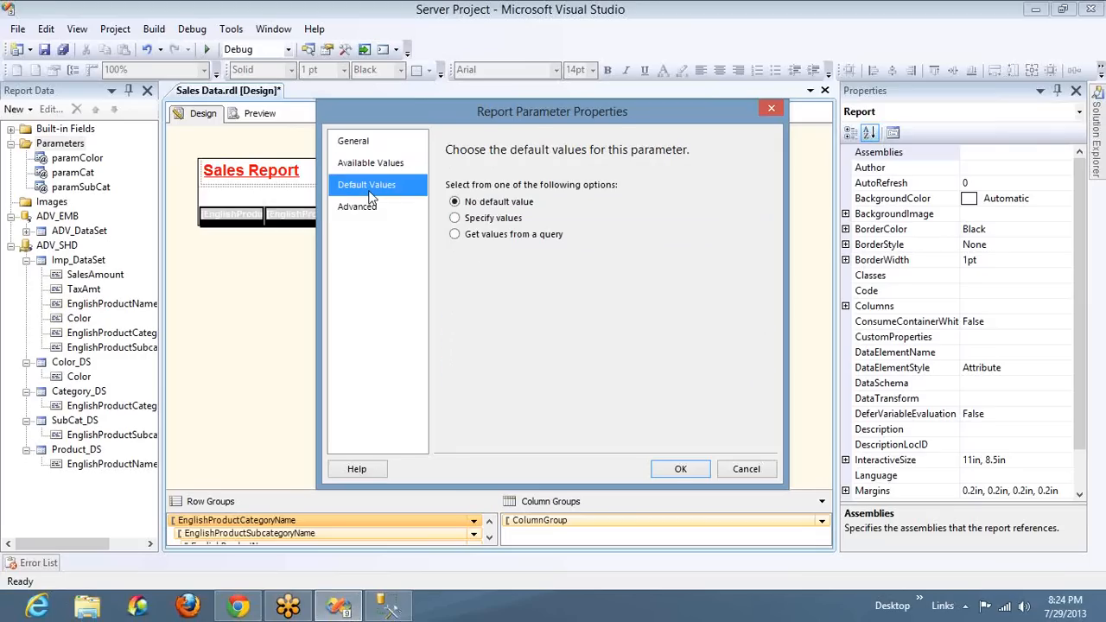
left_click(477, 233)
left_click(510, 288)
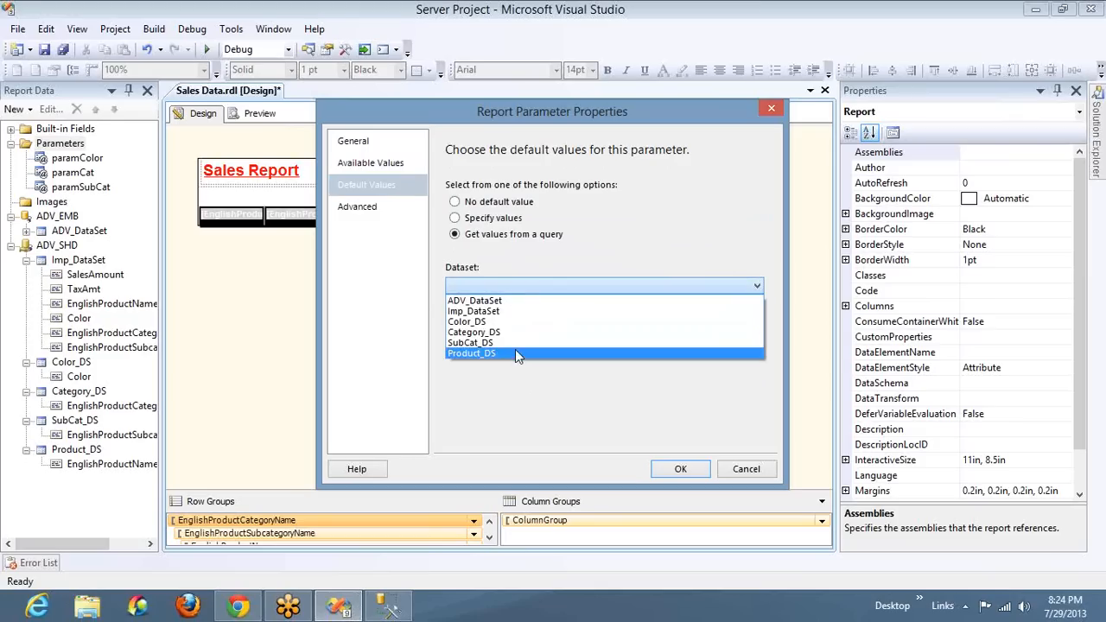
left_click(515, 350)
left_click(514, 326)
left_click(516, 337)
left_click(676, 469)
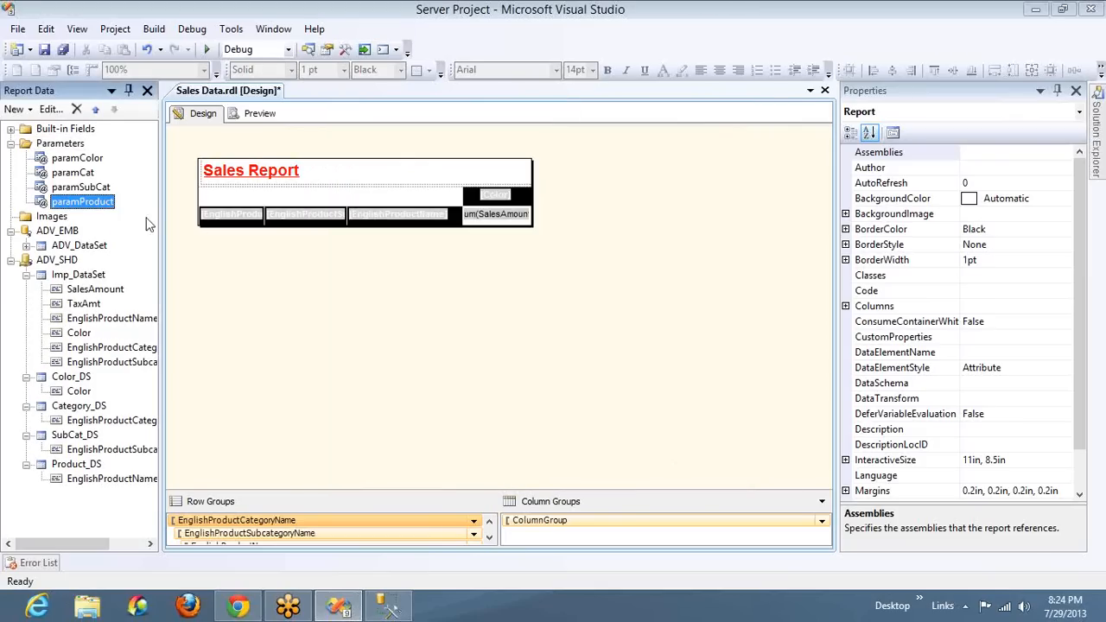
Set paramSubCat's default values from the SubCat_DS query, using EnglishProductSubcategoryName as the value field
double_click(87, 187)
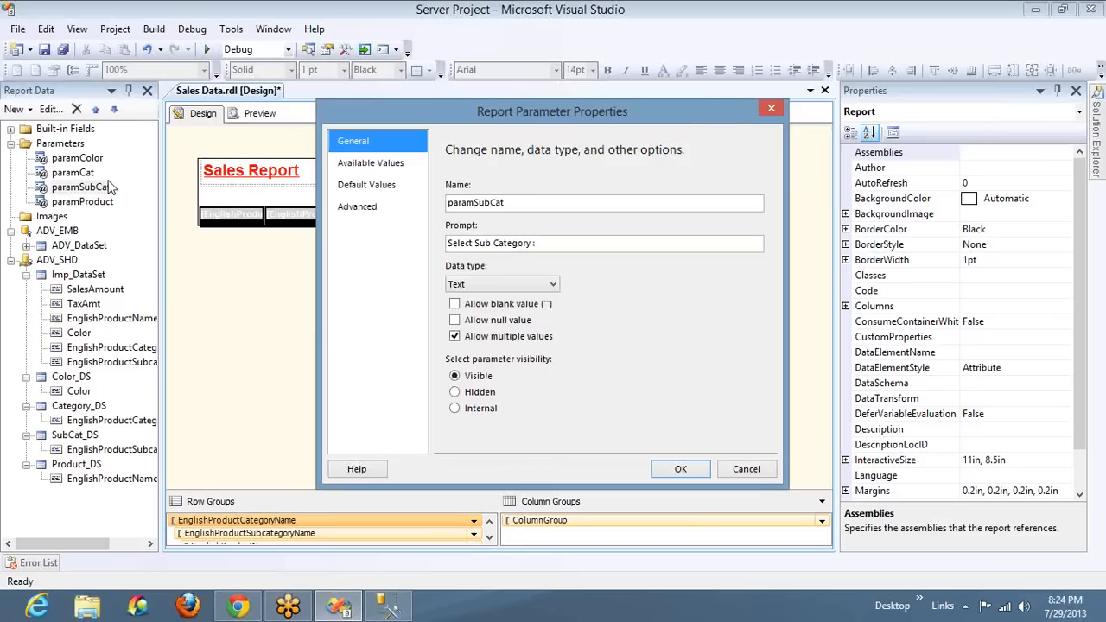
left_click(398, 189)
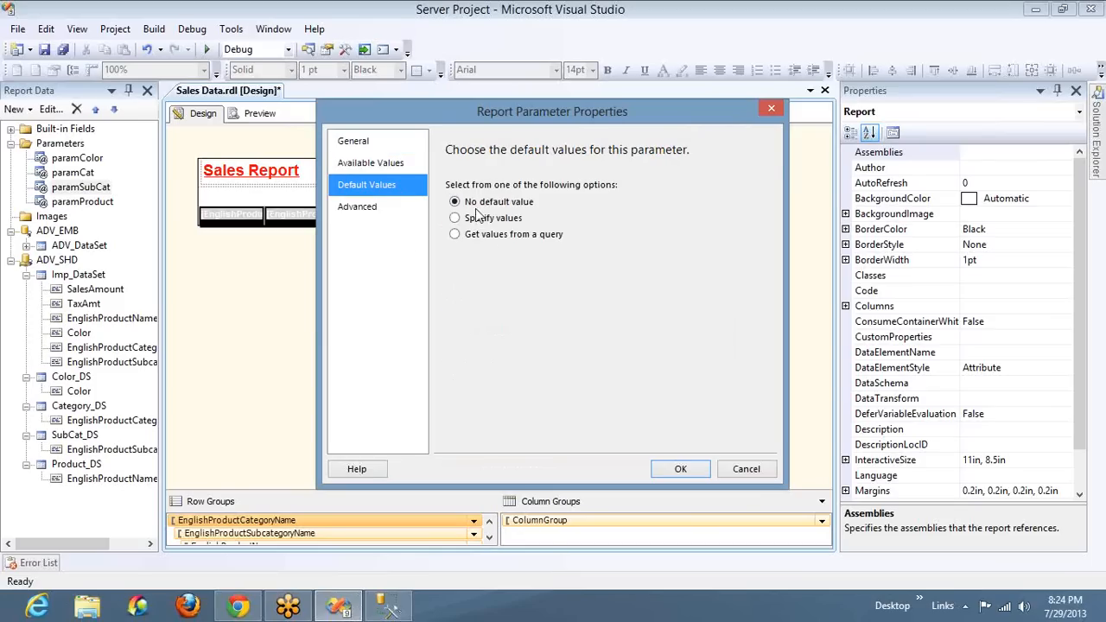
left_click(488, 237)
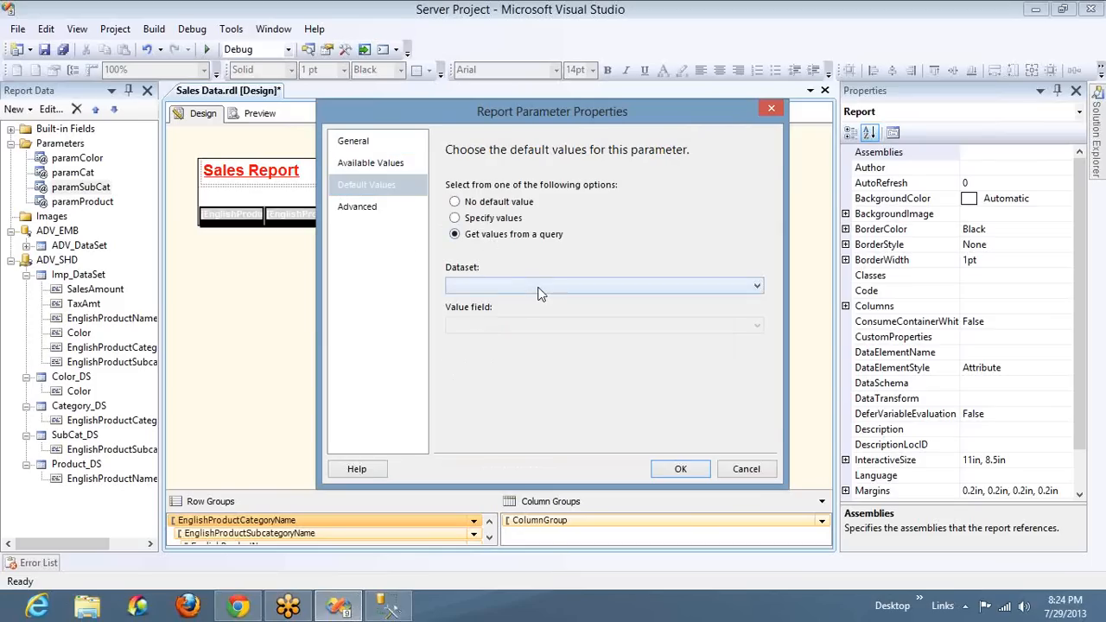
left_click(540, 287)
left_click(537, 344)
left_click(542, 327)
left_click(543, 340)
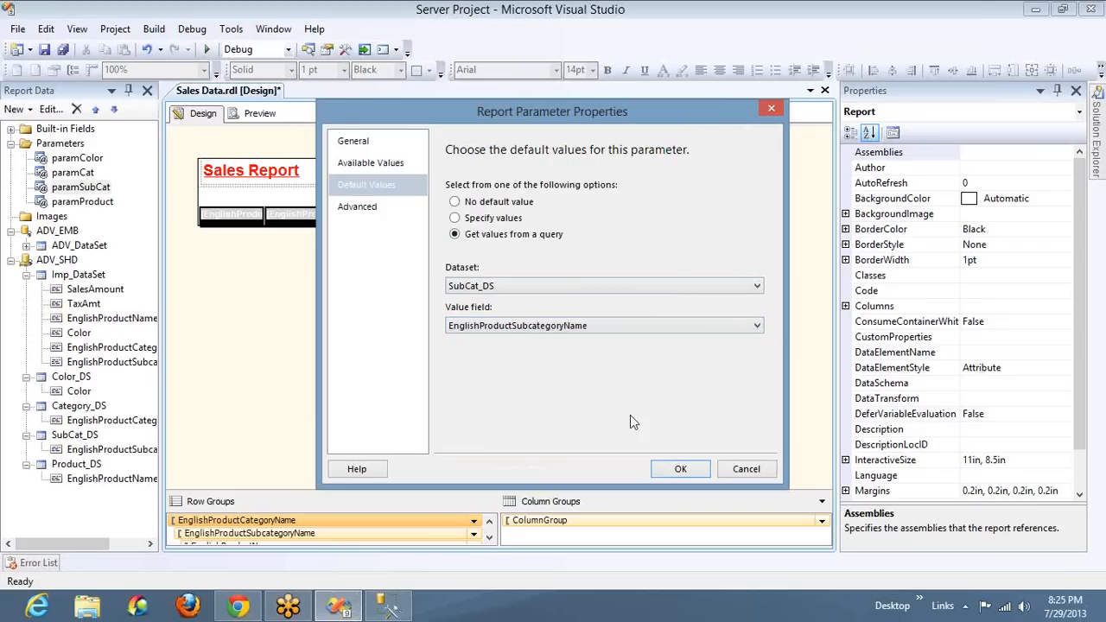
left_click(677, 469)
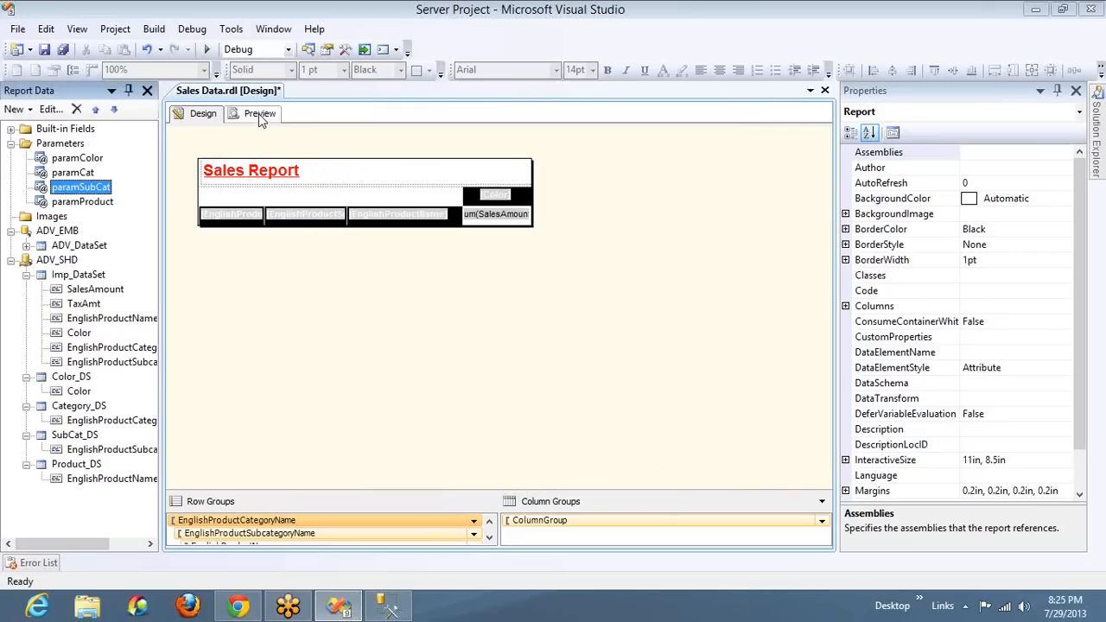
Preview the Sales Data report, close the build output, and check the choices offered for the Select Product parameter
left_click(259, 115)
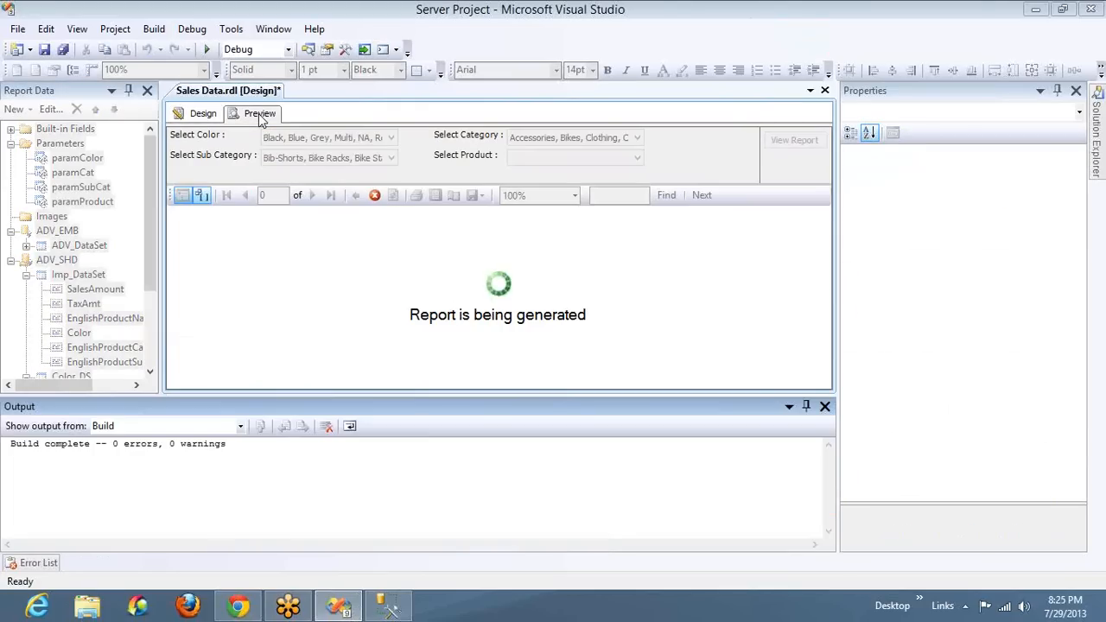
left_click(204, 114)
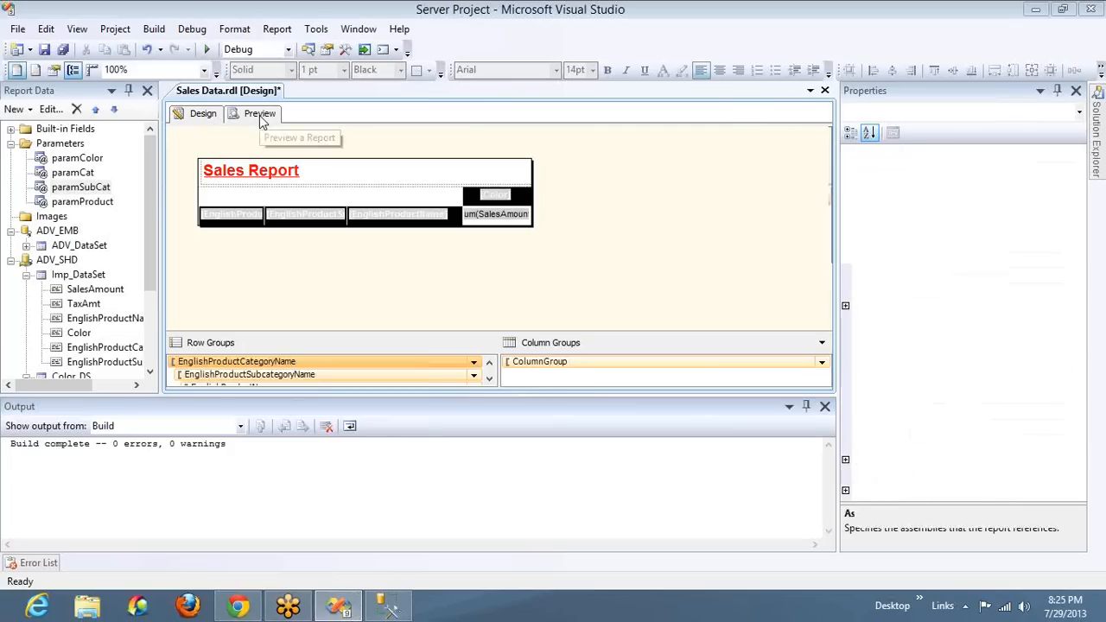
left_click(260, 115)
left_click(825, 406)
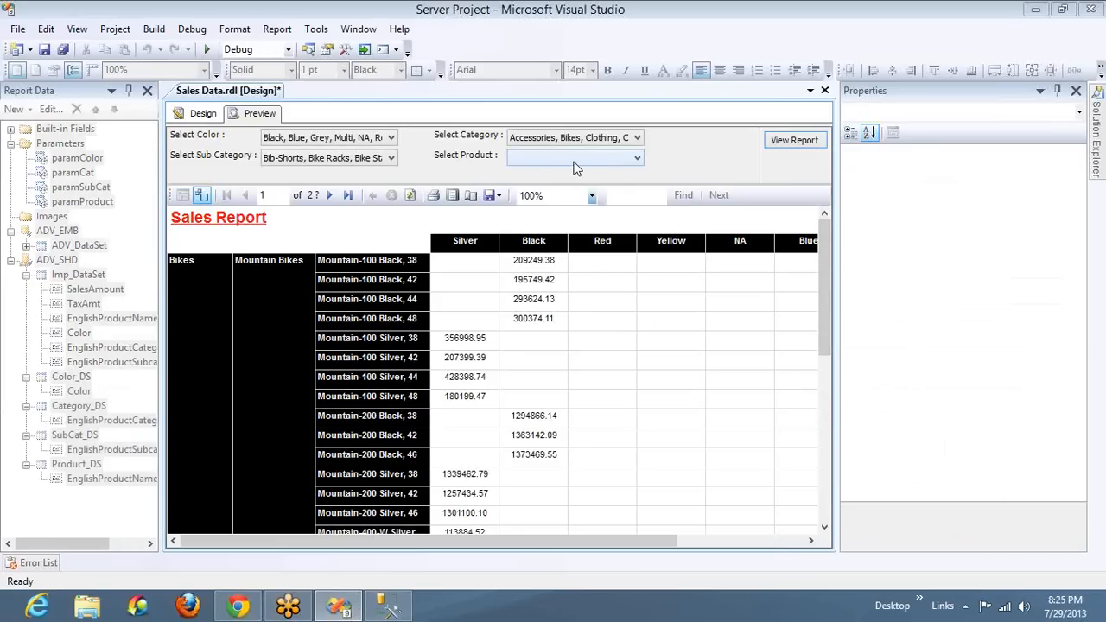
left_click(574, 159)
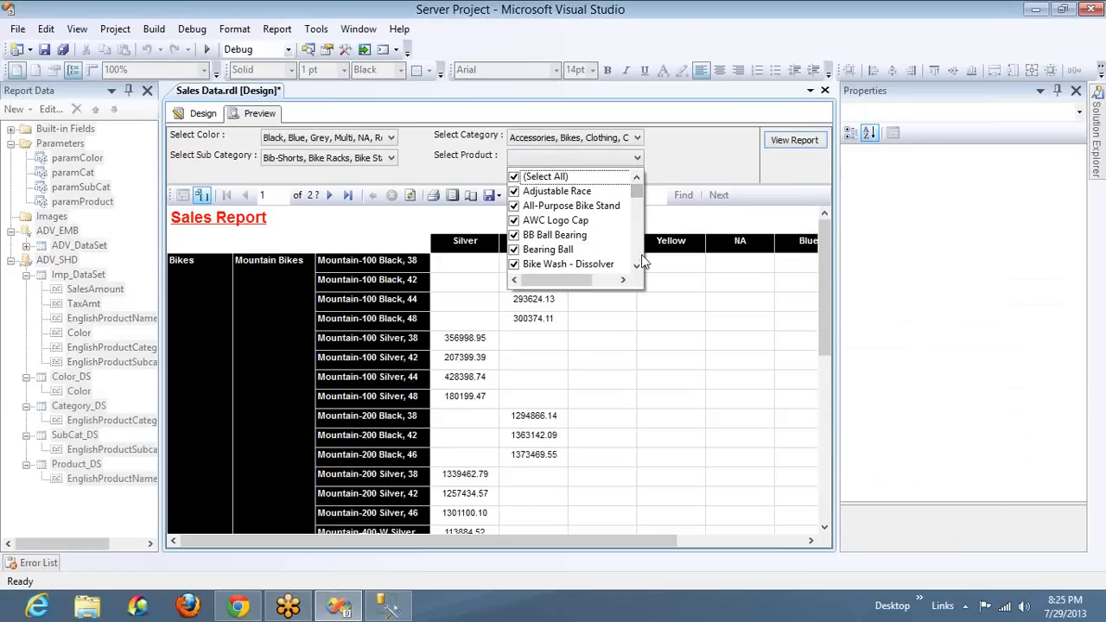
left_click(661, 168)
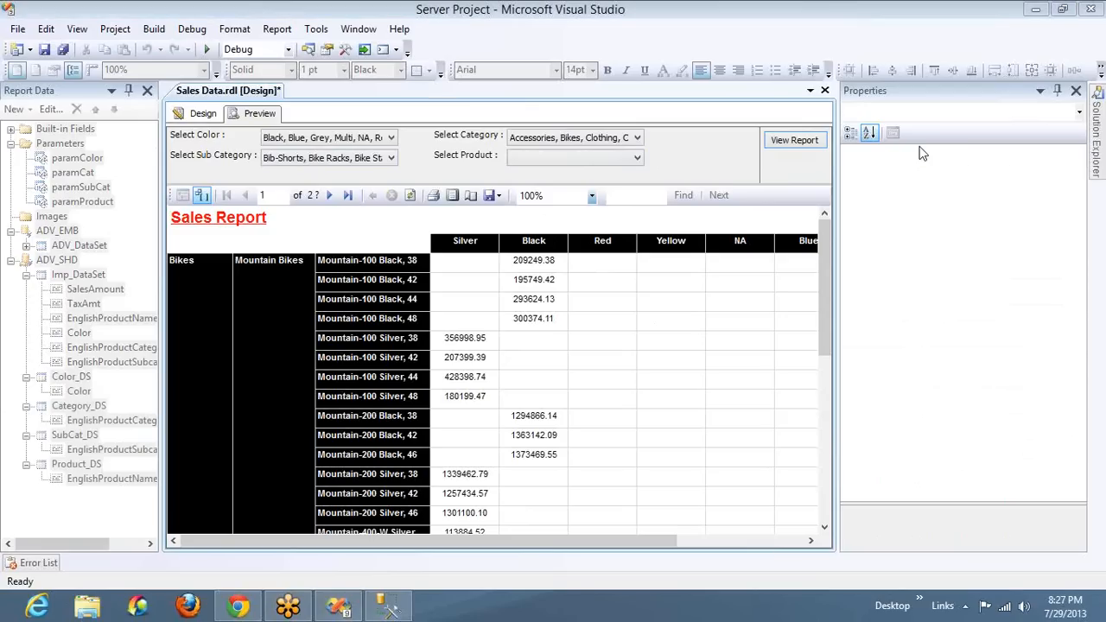
Copy Imp_DataSet's full query text and paste it into a new query in SQL Server Management Studio
left_click(197, 115)
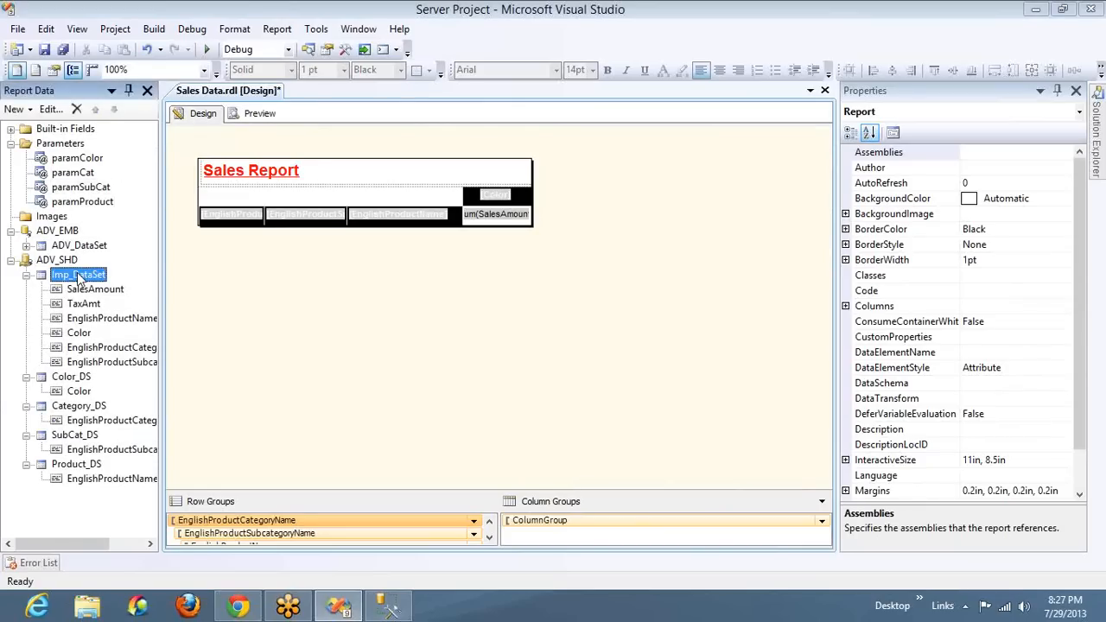
double_click(78, 275)
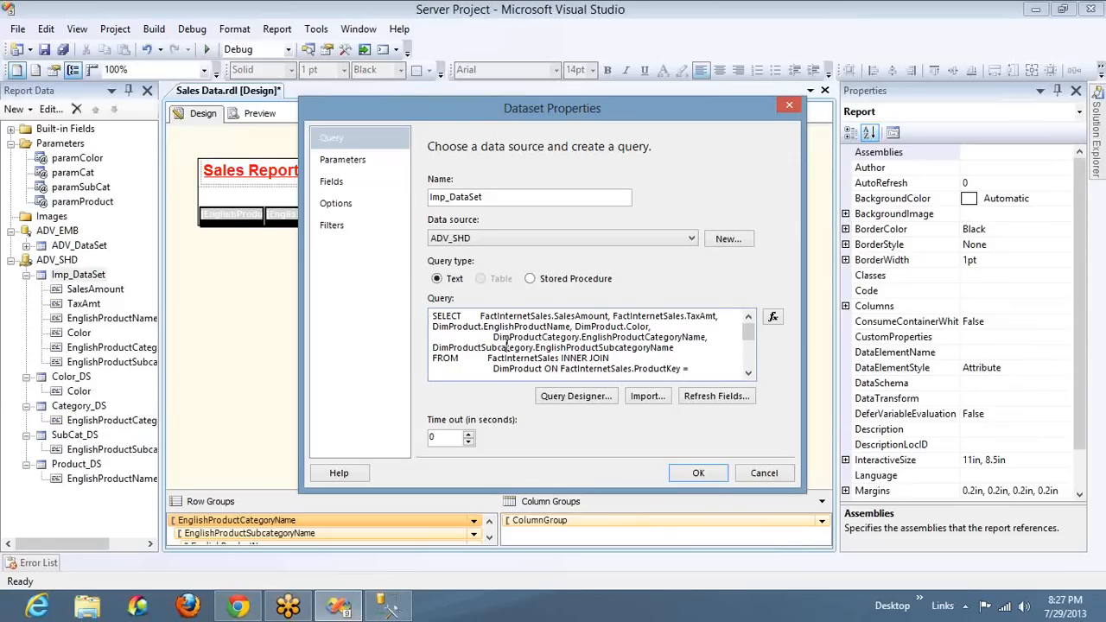
key("ctrl+a")
key("ctrl+c")
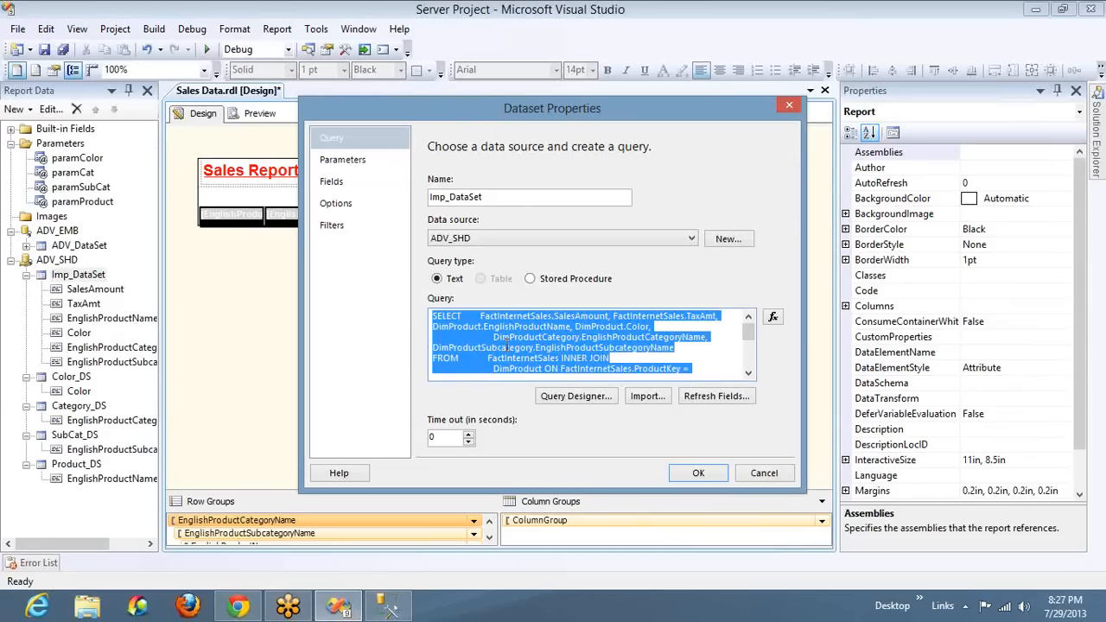
key("alt+Tab")
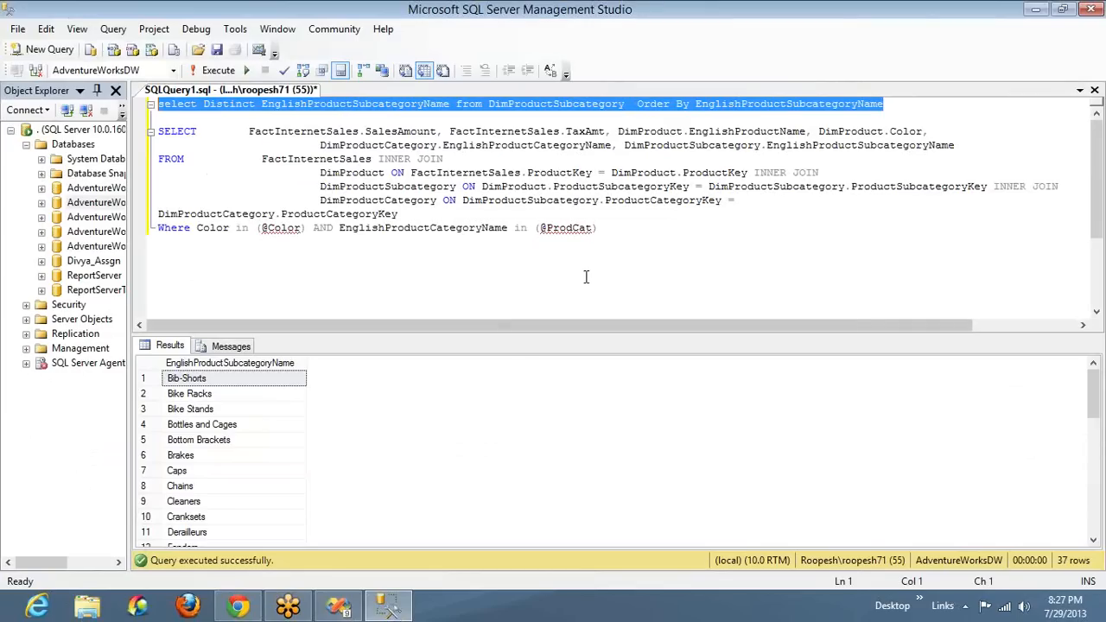
left_click(67, 51)
key("ctrl+v")
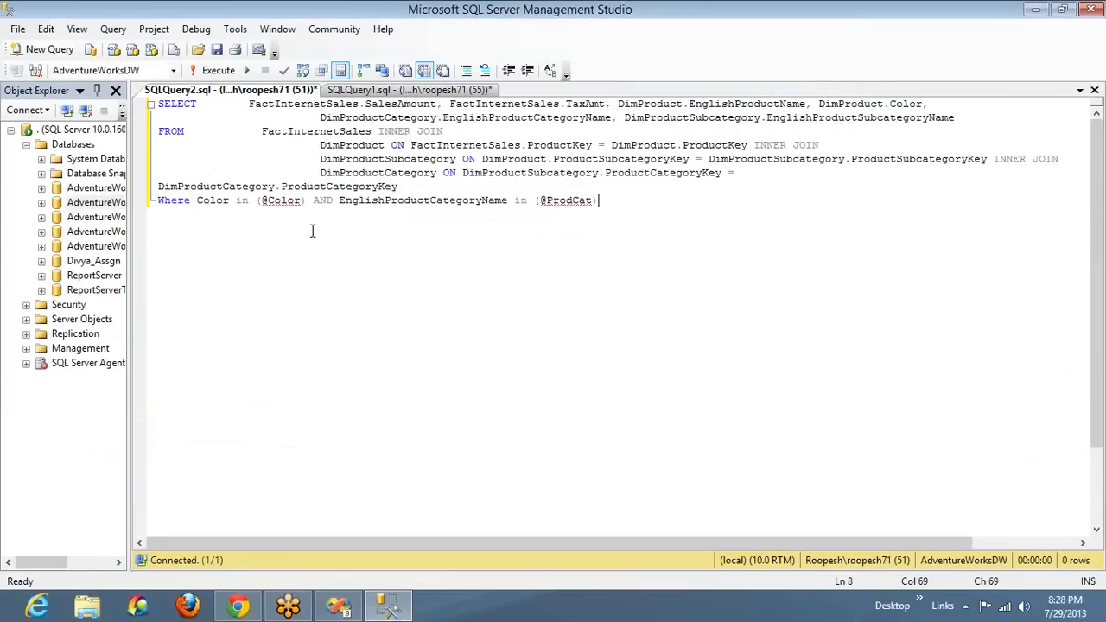
Switch back to Visual Studio, cancel the dataset dialog, and preview the report with only Adjustable Race selected as product
key("alt+Tab")
left_click(759, 475)
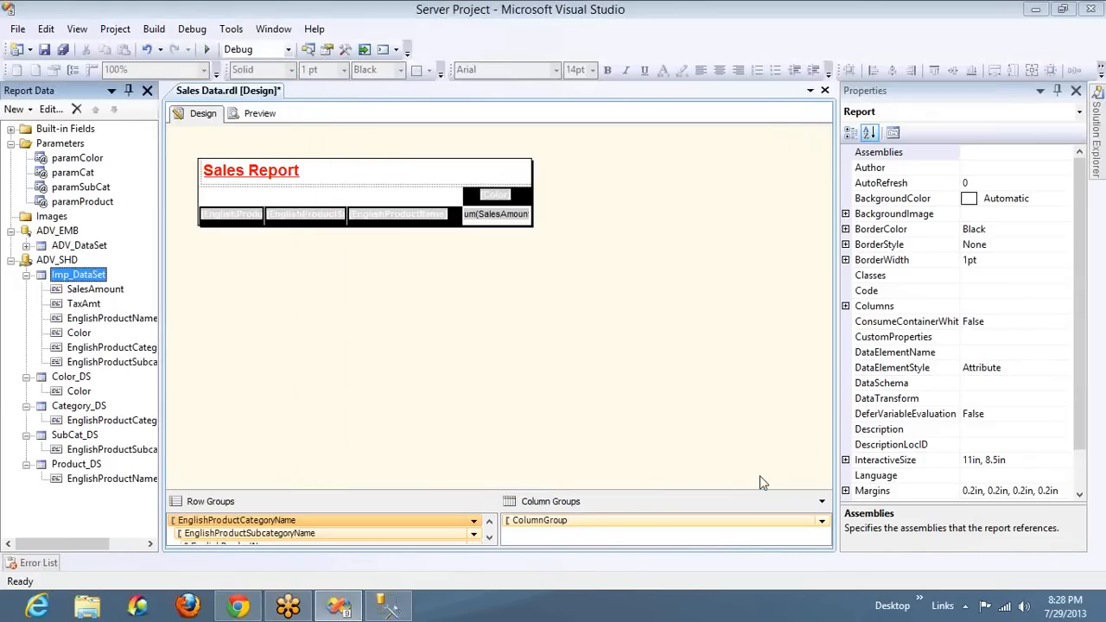
left_click(259, 113)
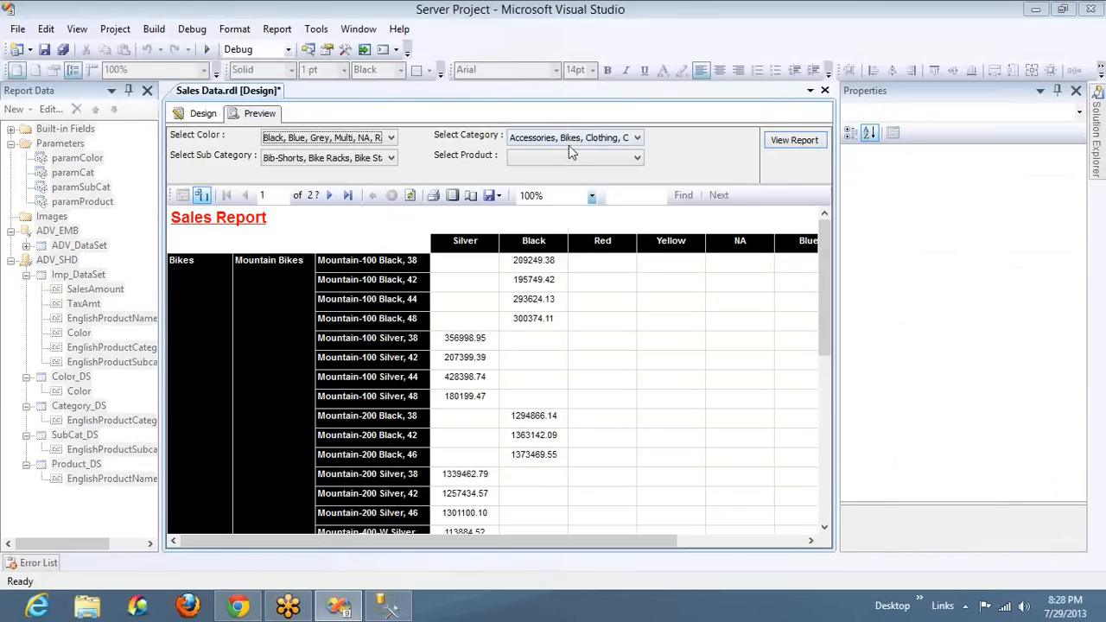
left_click(566, 154)
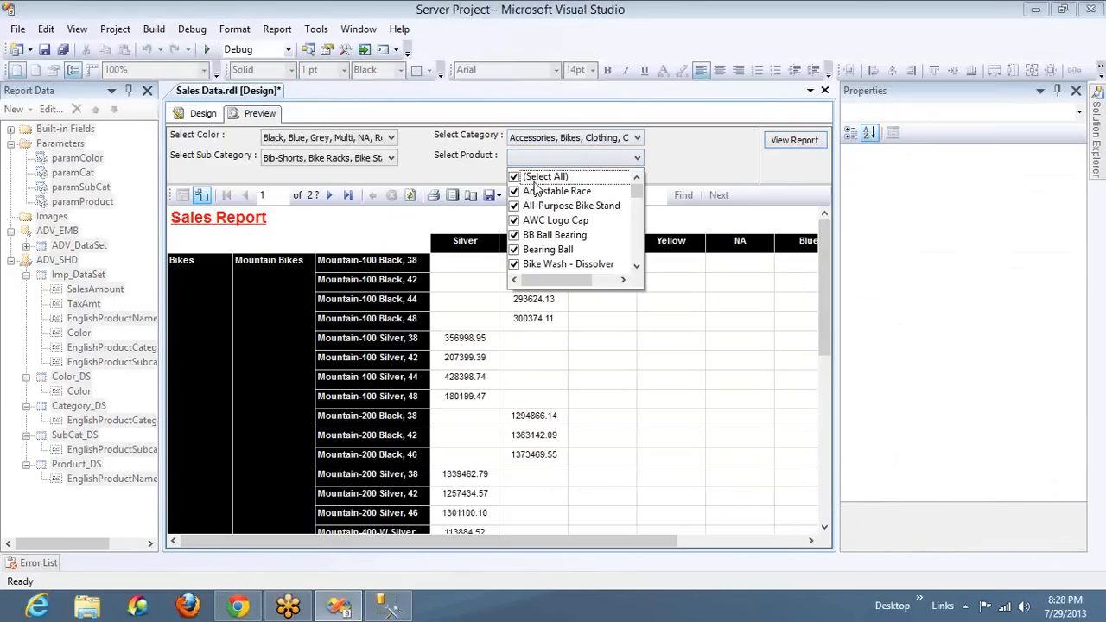
left_click(515, 177)
left_click(514, 191)
left_click(781, 142)
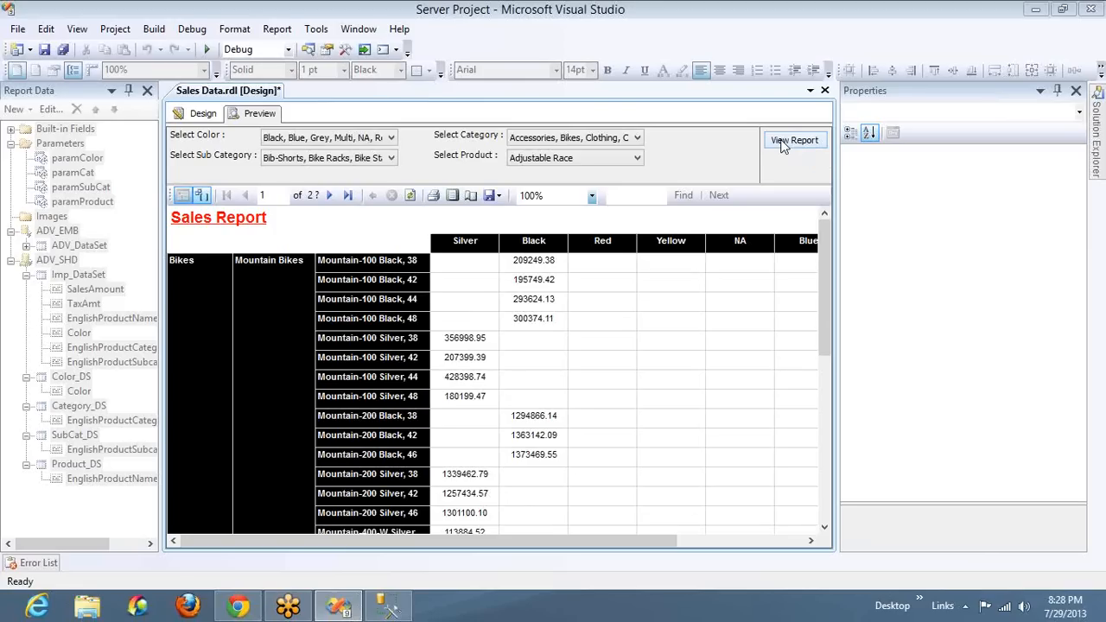
key("alt+Tab")
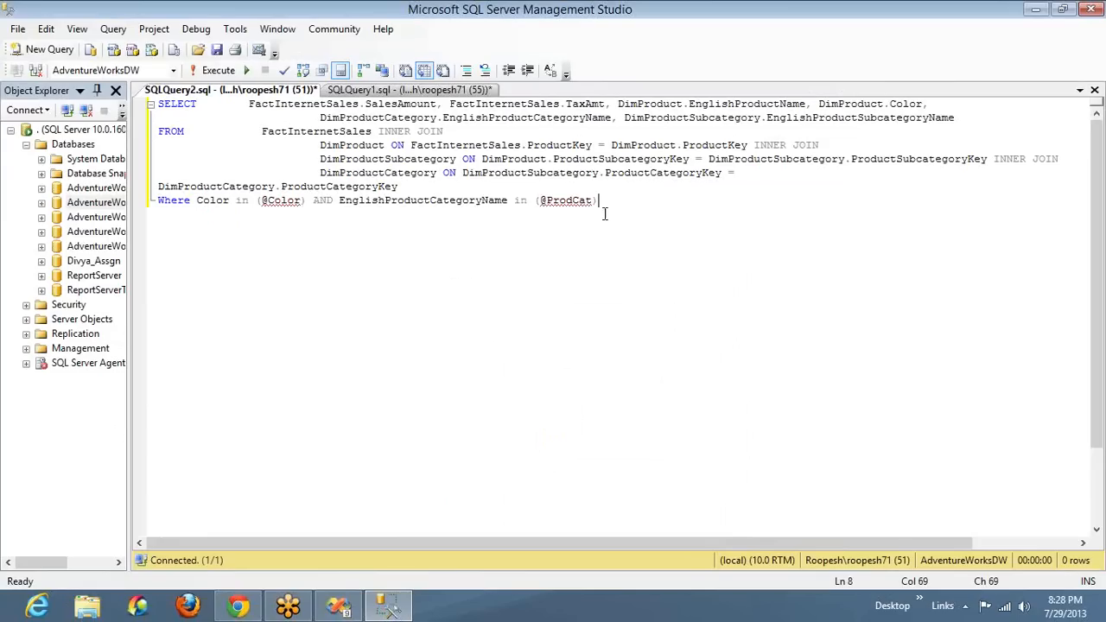
type("AND Eng")
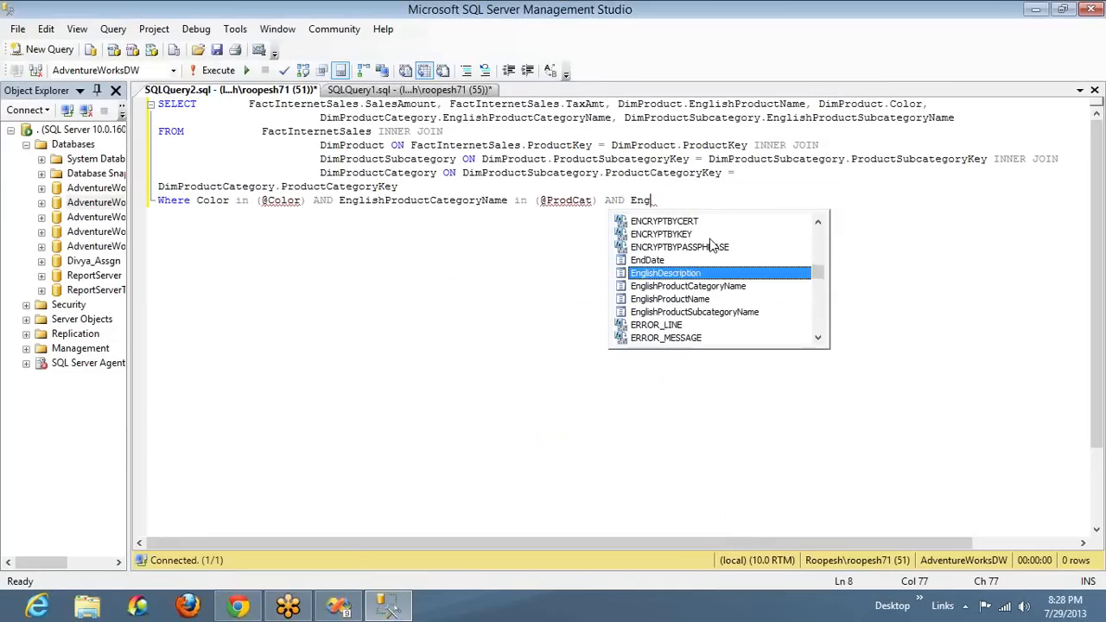
key("Down")
key("Down")
type("in ")
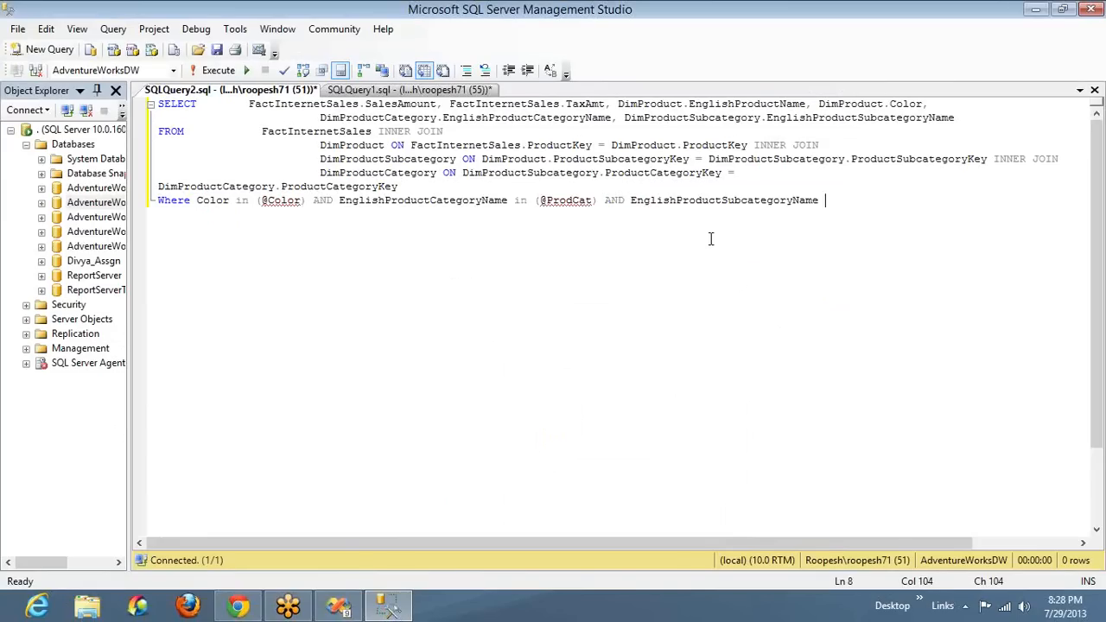
type("(@")
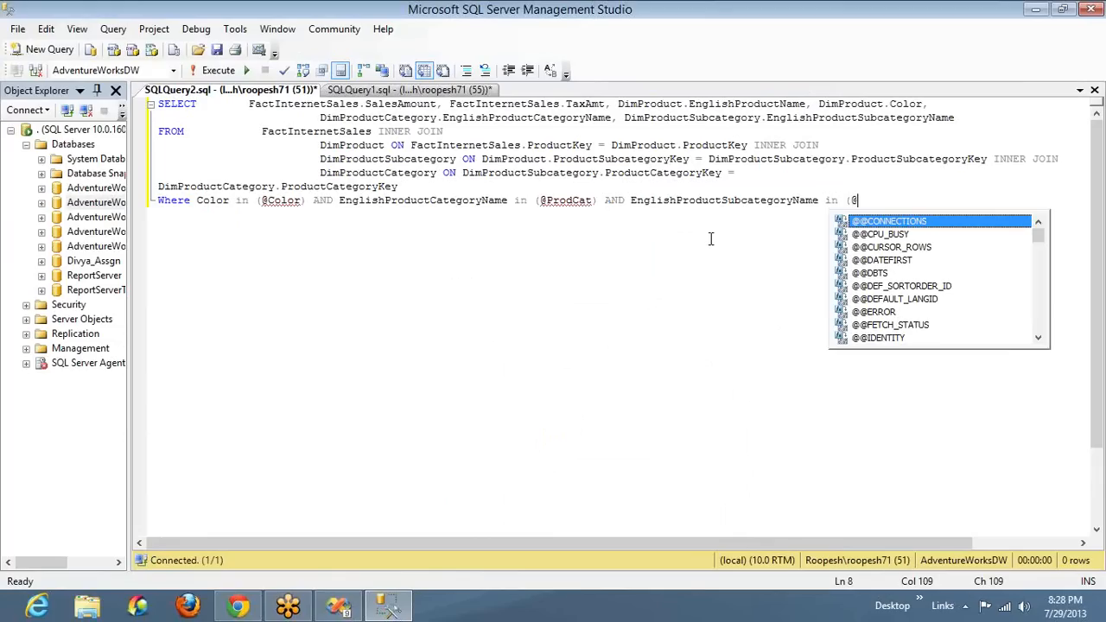
type("S")
key("BackSpace")
type("SubCa")
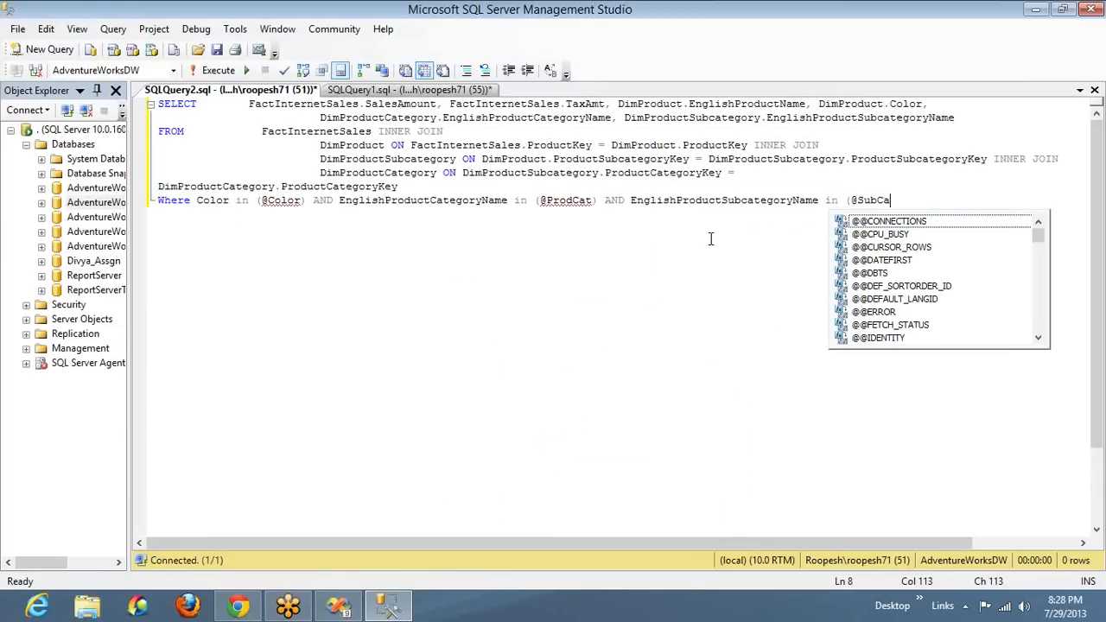
type("t)")
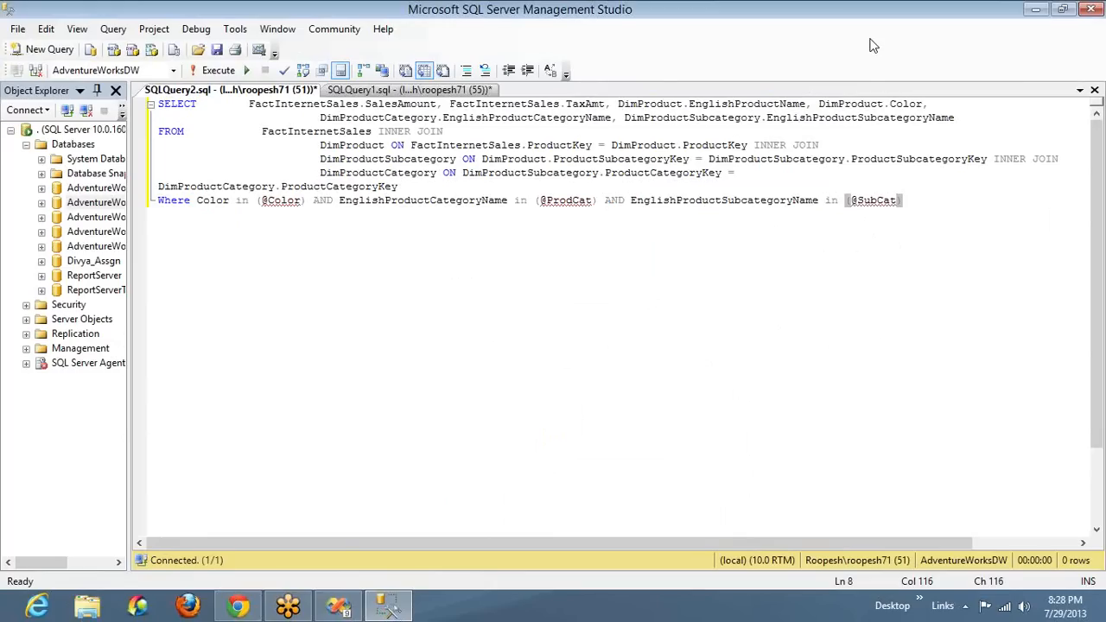
type("AND ")
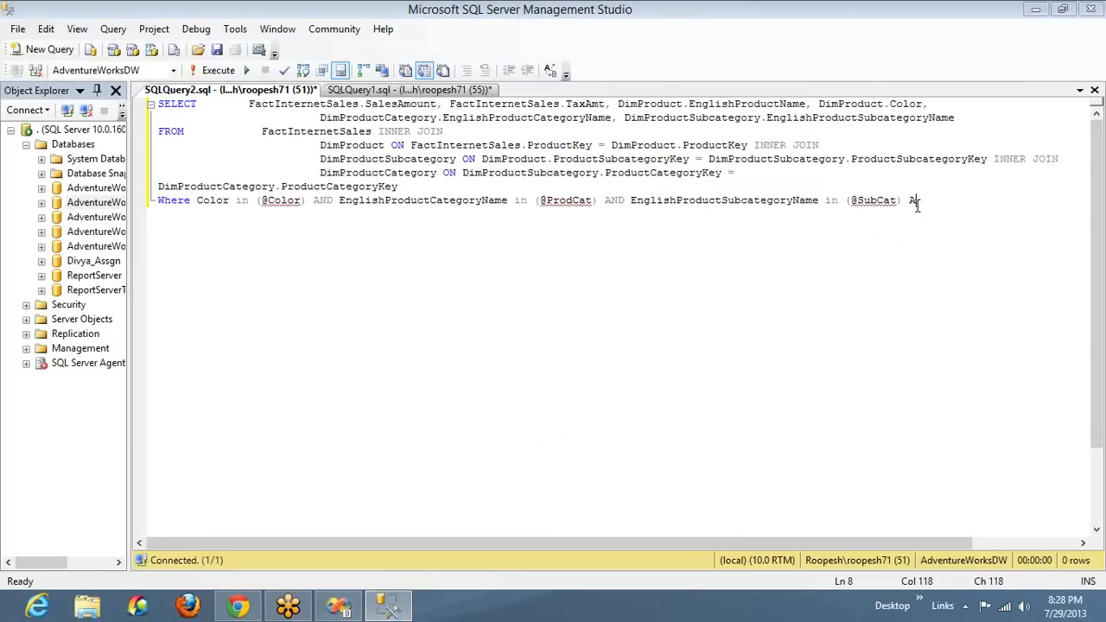
type("Eng")
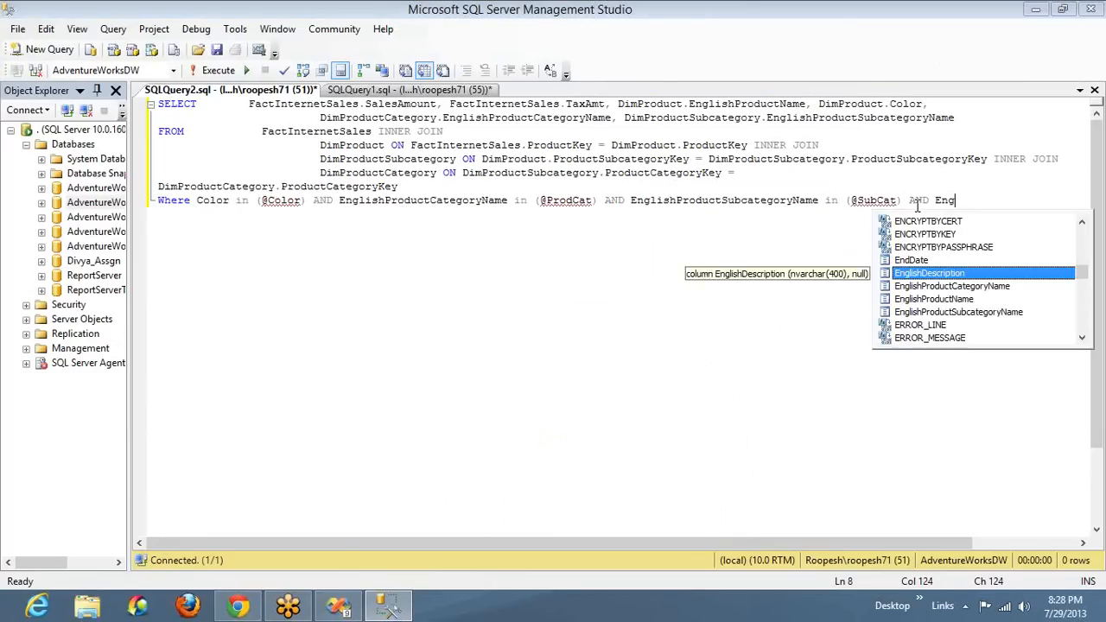
key("Down")
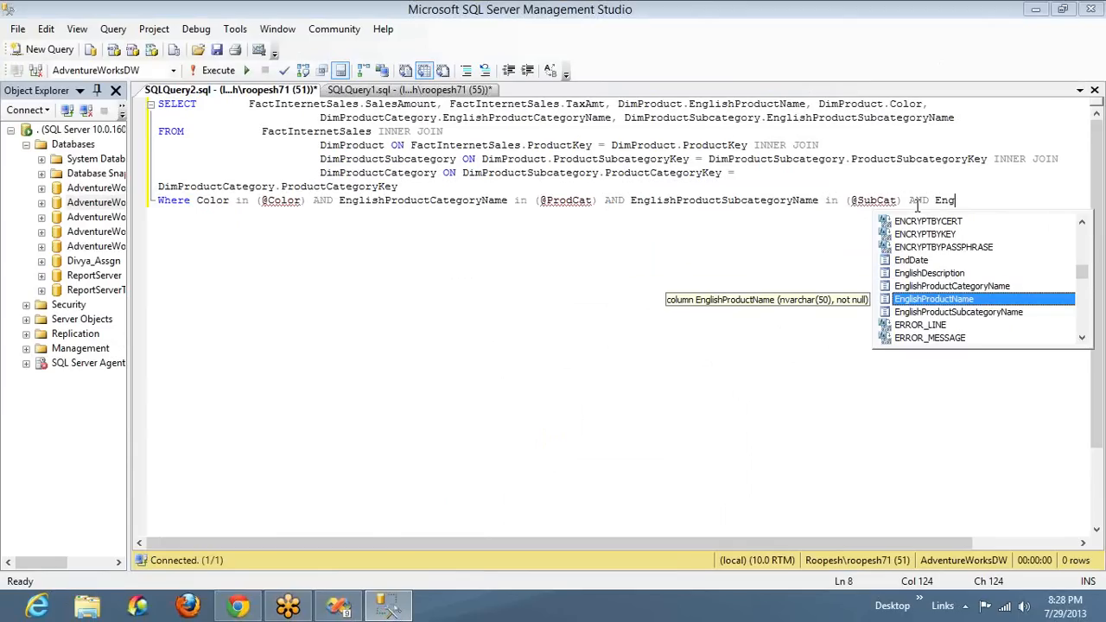
type("in (@")
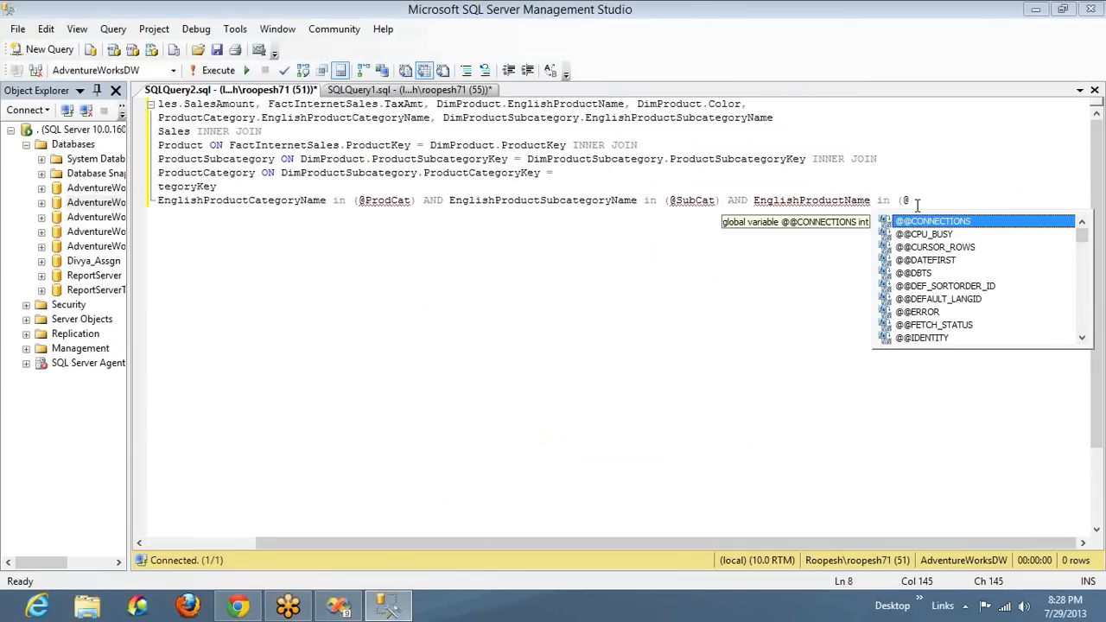
type("PRo")
key("BackSpace")
key("BackSpace")
type("roduct")
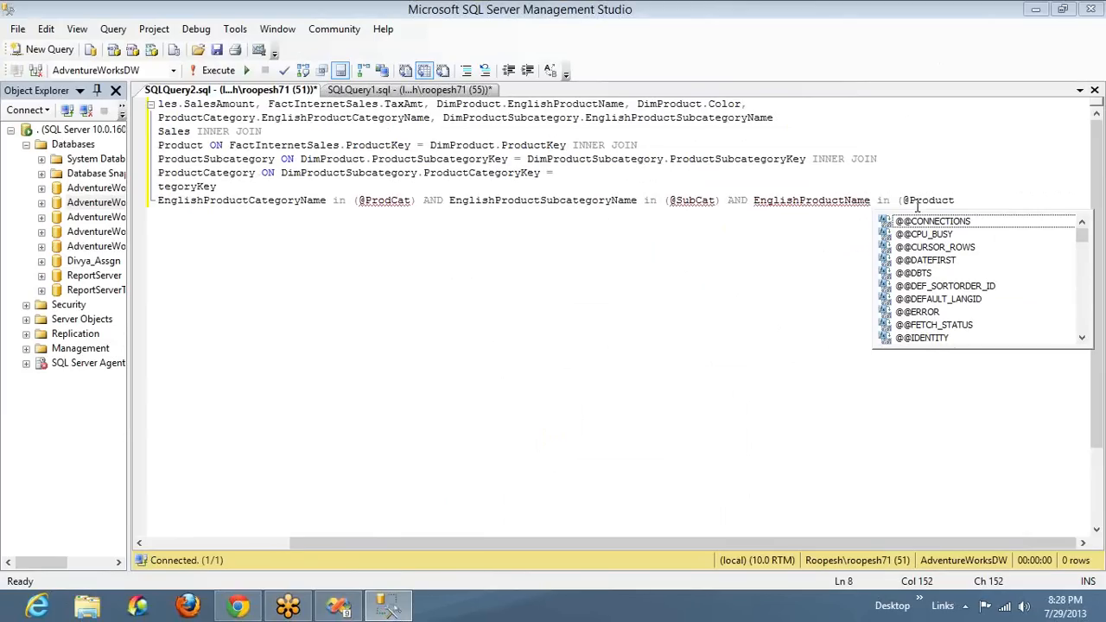
type(")")
Copy the entire extended query, switch to Visual Studio, and replace Imp_DataSet's query text with it
key("ctrl+a")
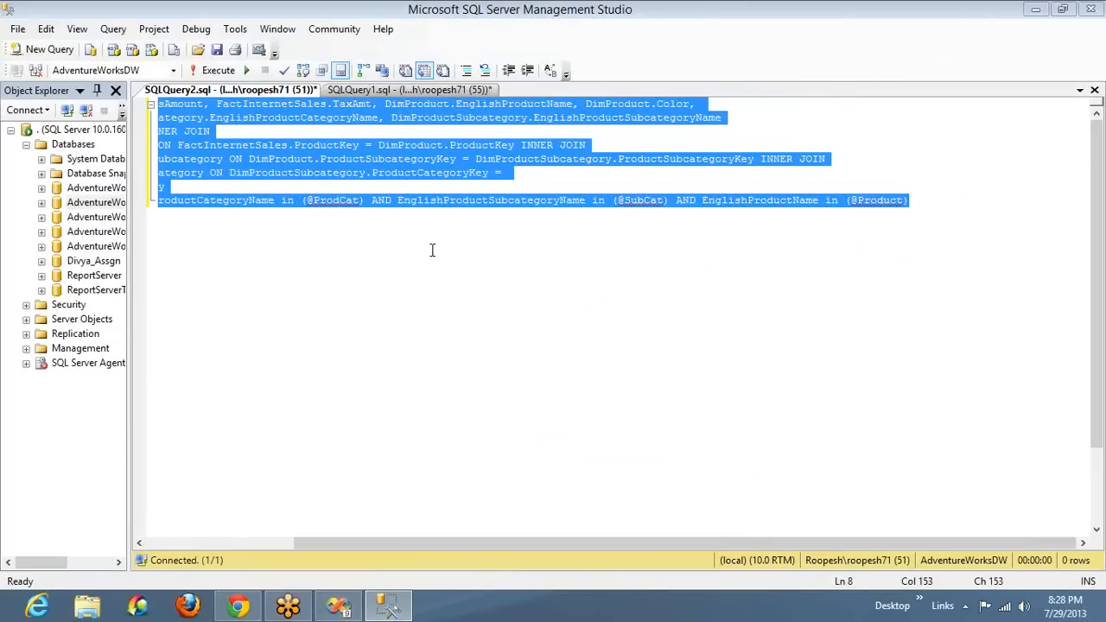
key("alt+Tab")
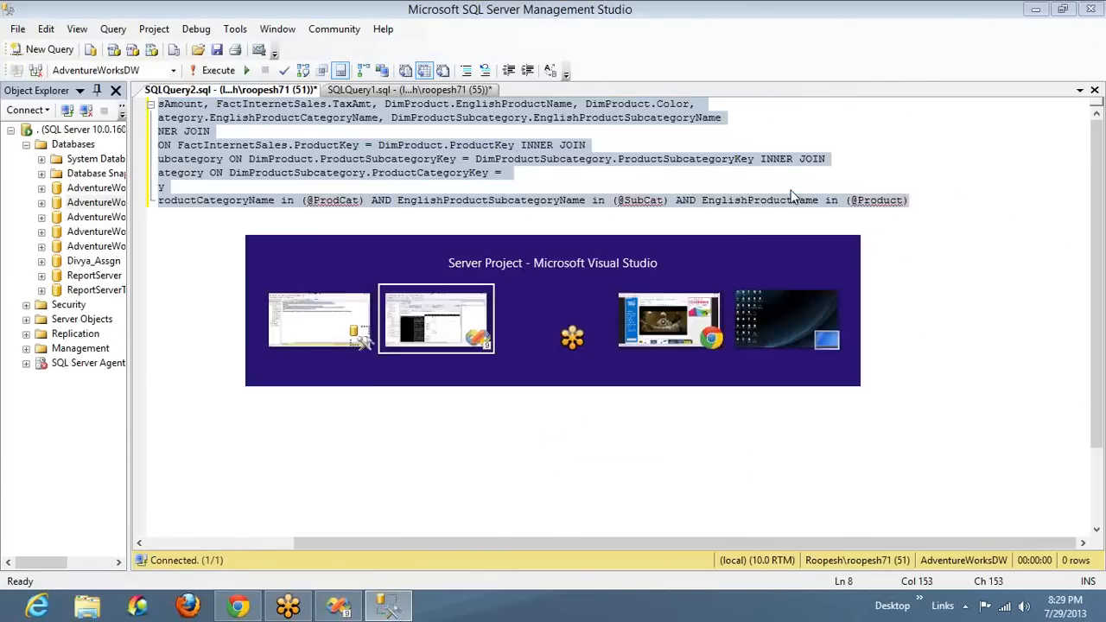
left_click(204, 116)
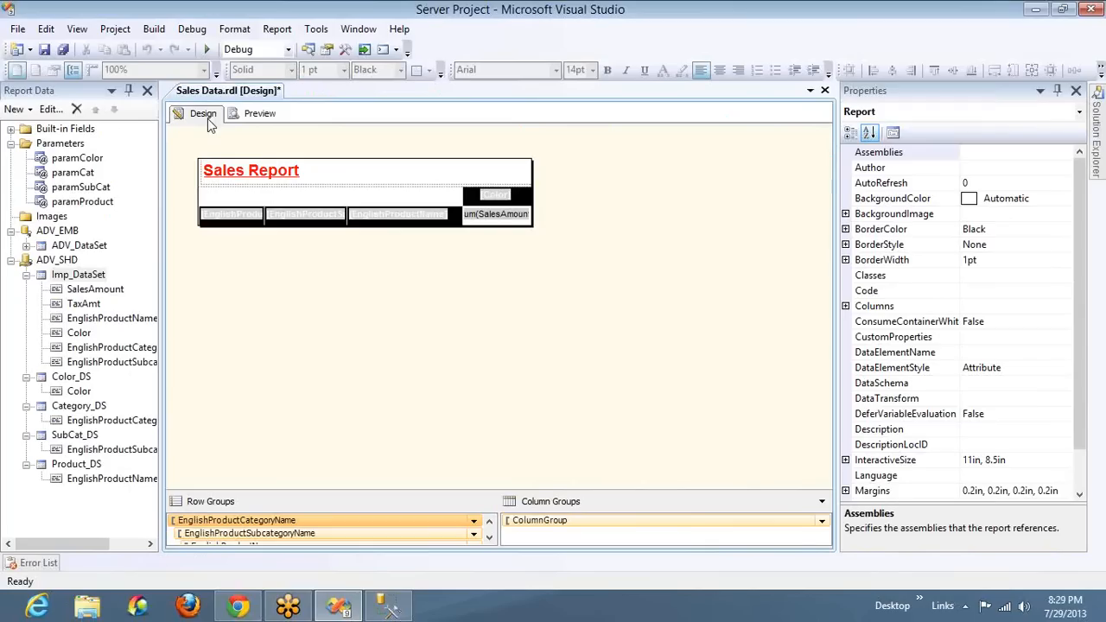
double_click(93, 275)
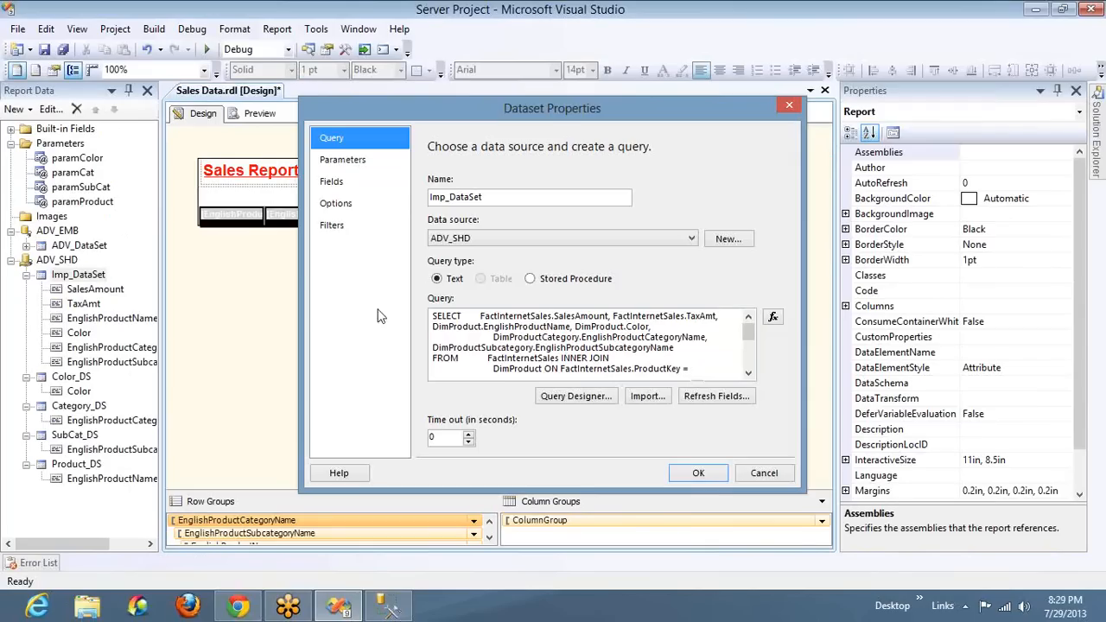
left_click(521, 336)
key("ctrl+a")
key("ctrl+v")
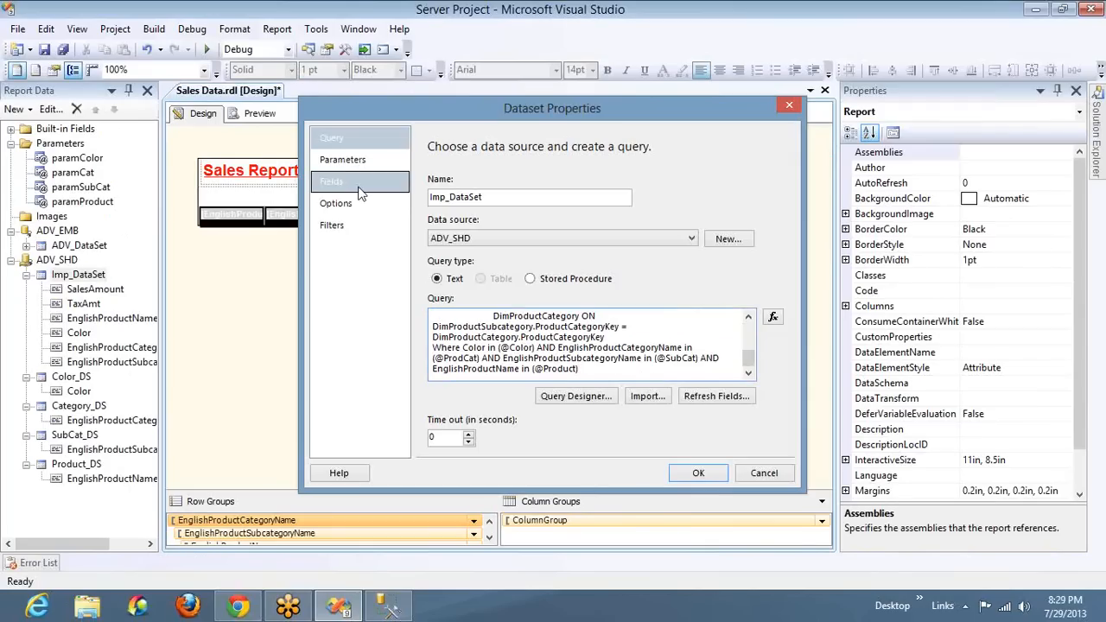
left_click(350, 161)
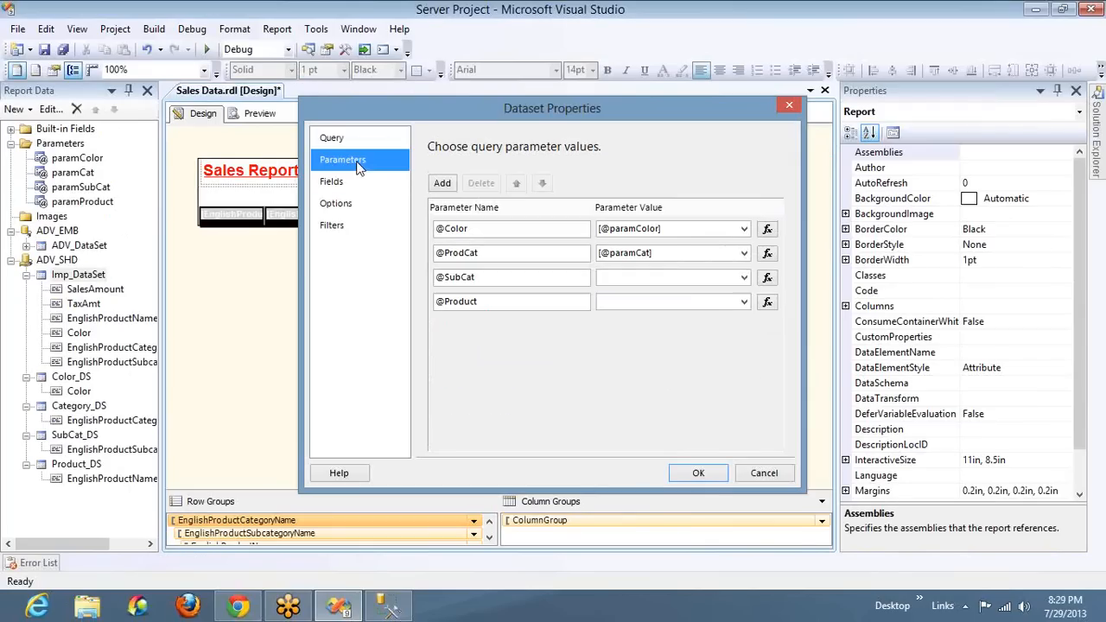
left_click(737, 277)
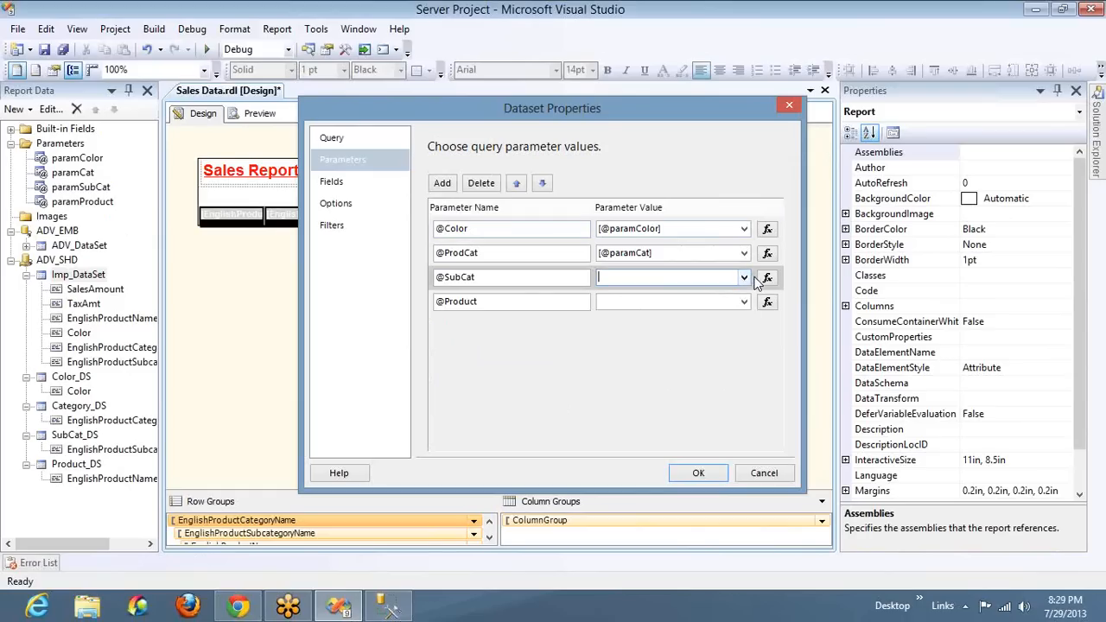
left_click(743, 278)
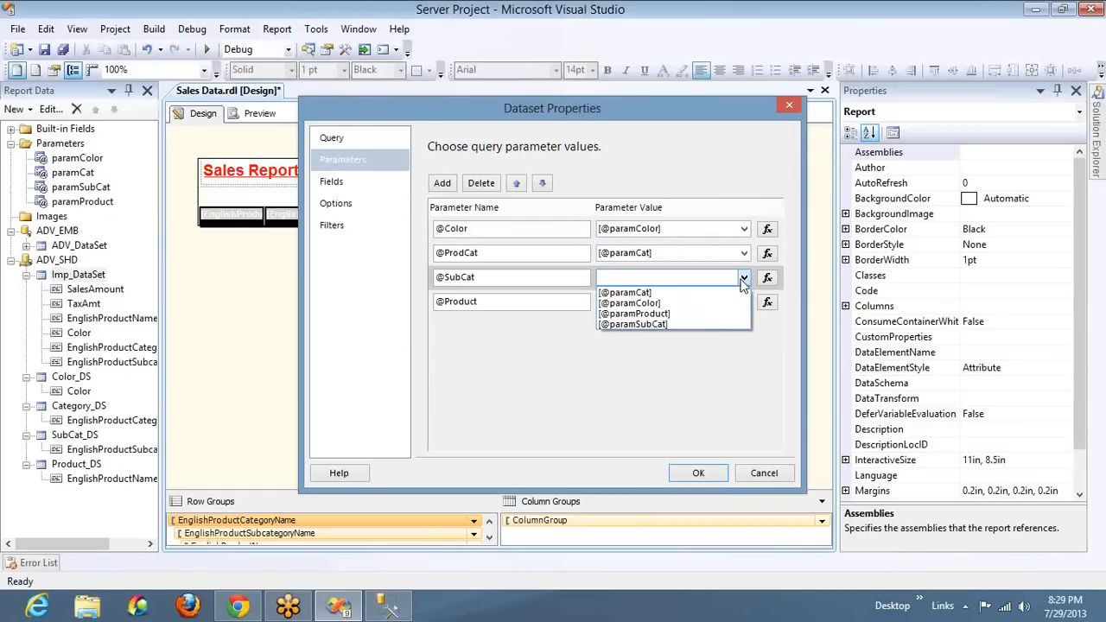
left_click(704, 323)
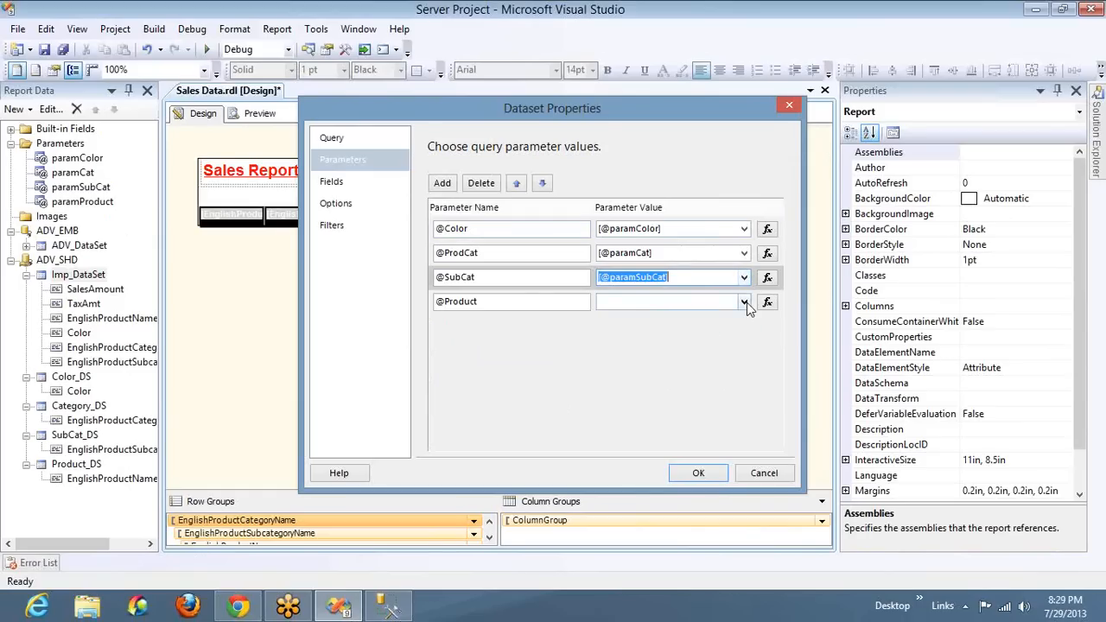
left_click(744, 302)
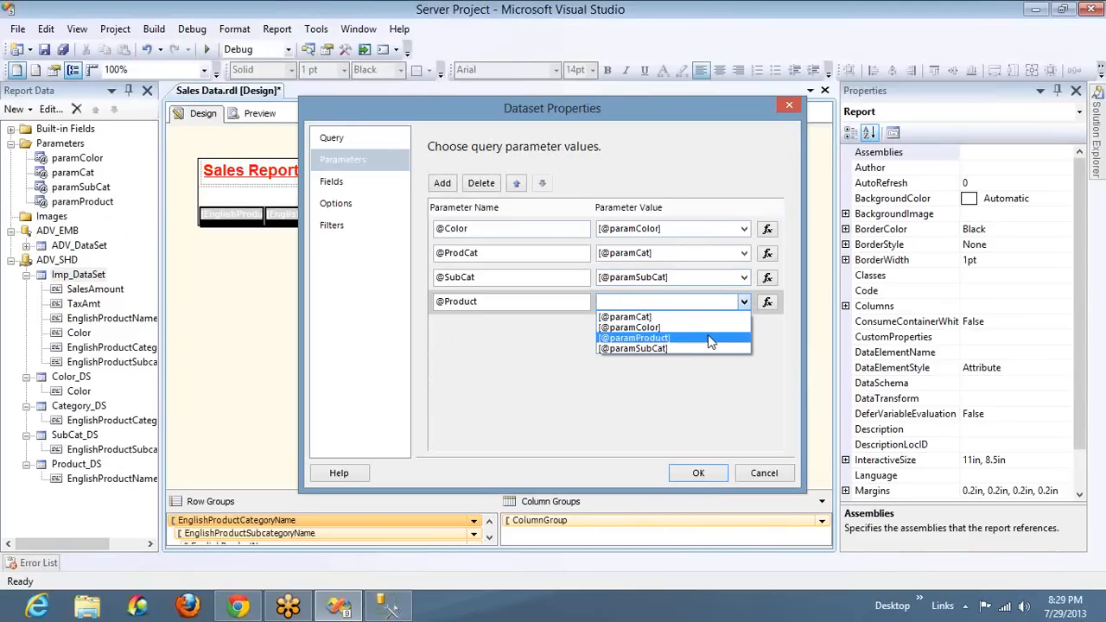
left_click(708, 337)
left_click(713, 474)
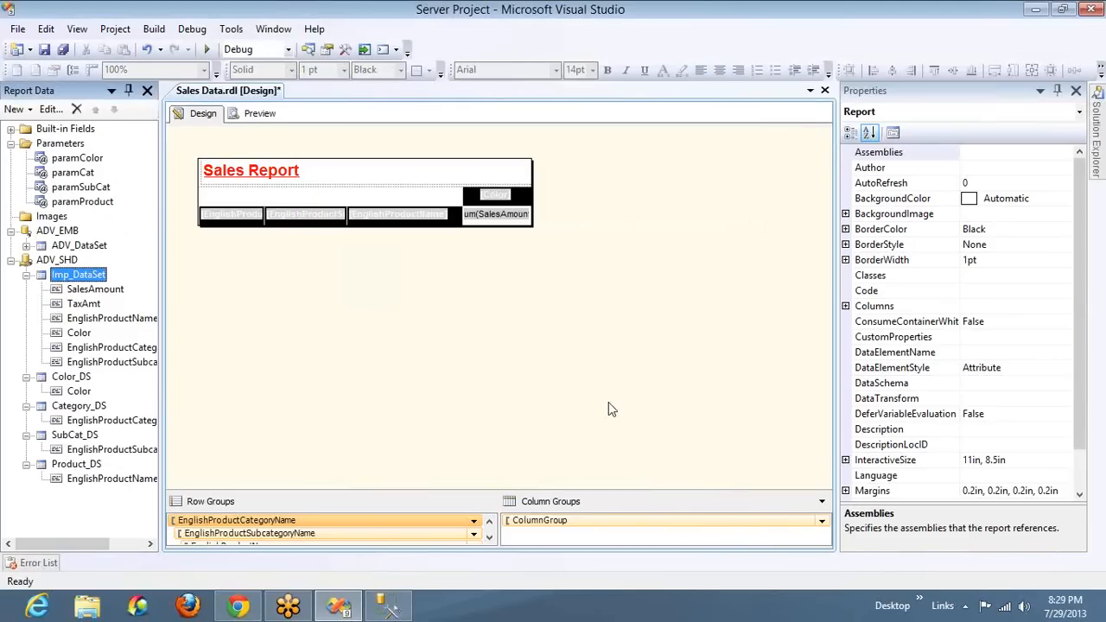
Preview the report with only Adjustable Race selected as product, and close the build output
left_click(259, 113)
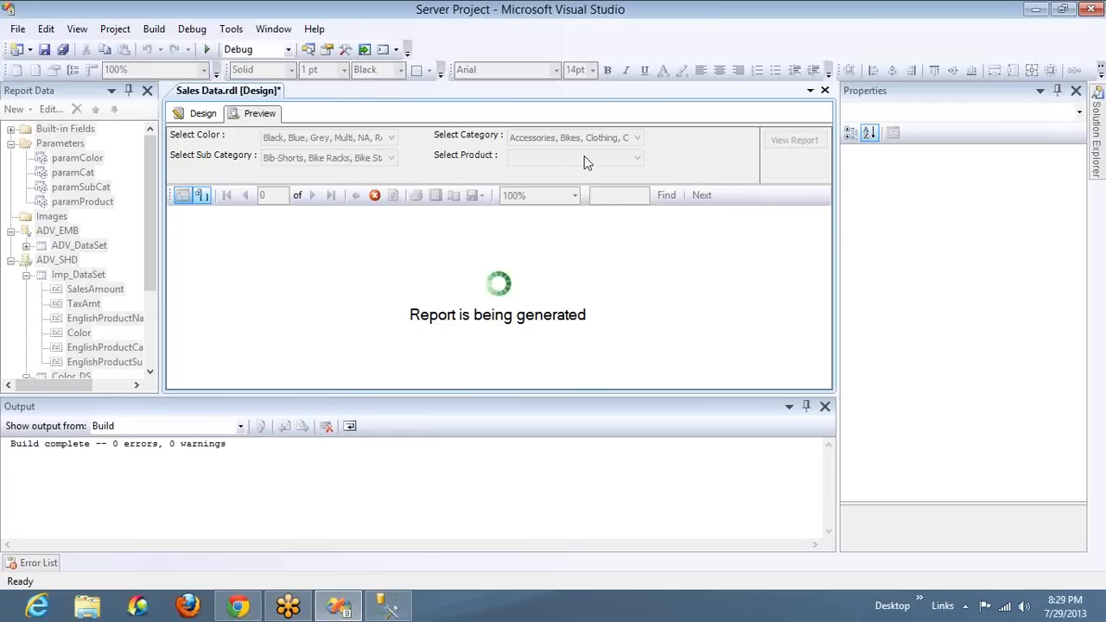
left_click(584, 159)
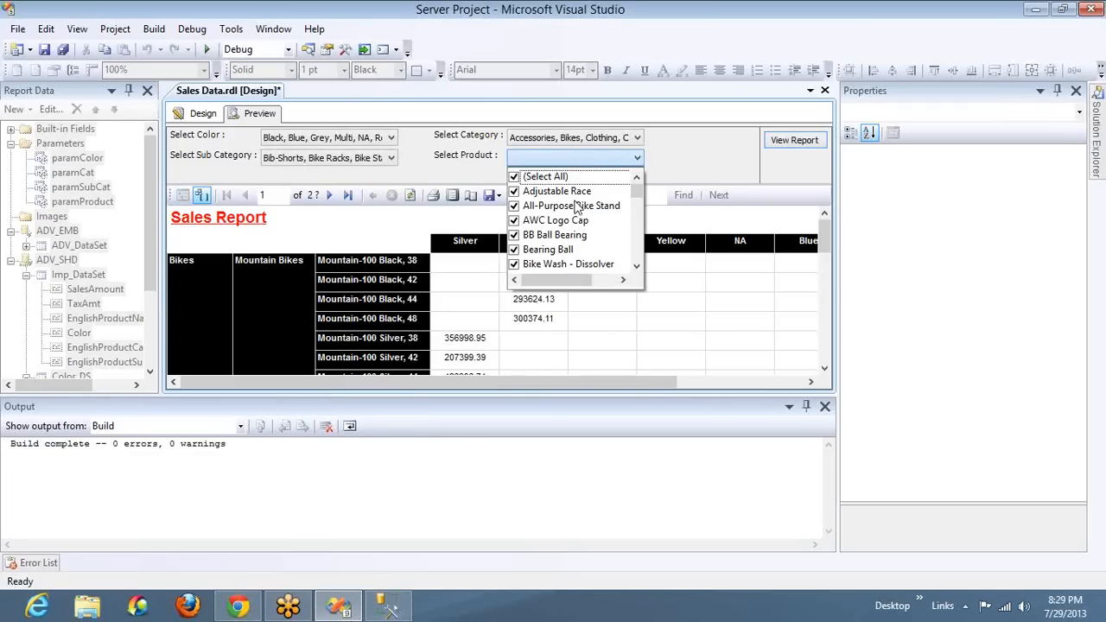
left_click(515, 177)
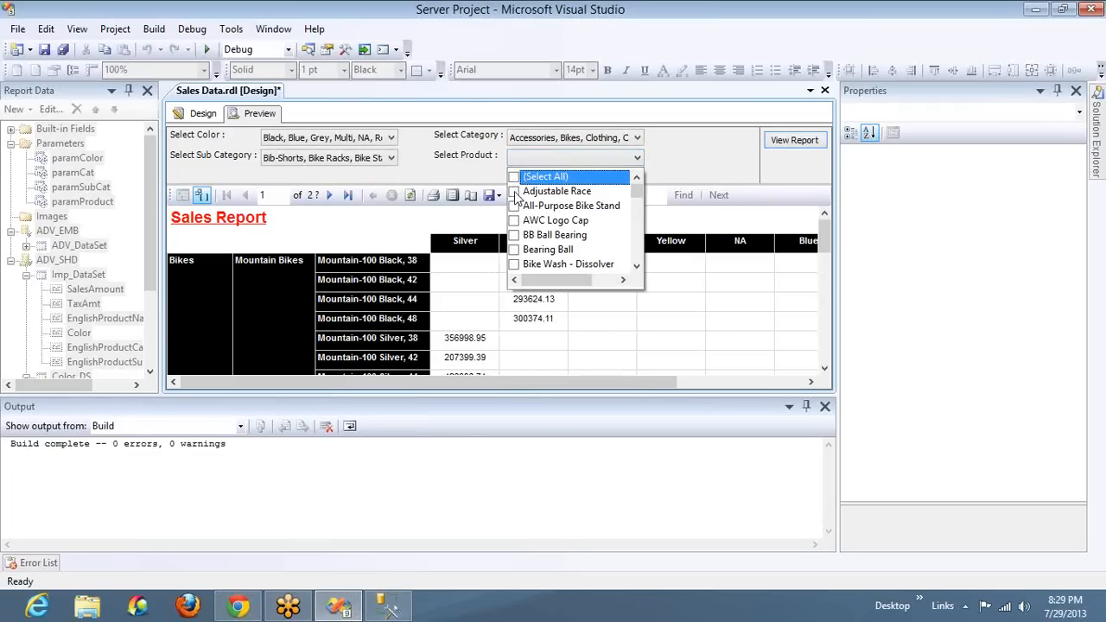
left_click(515, 192)
left_click(785, 141)
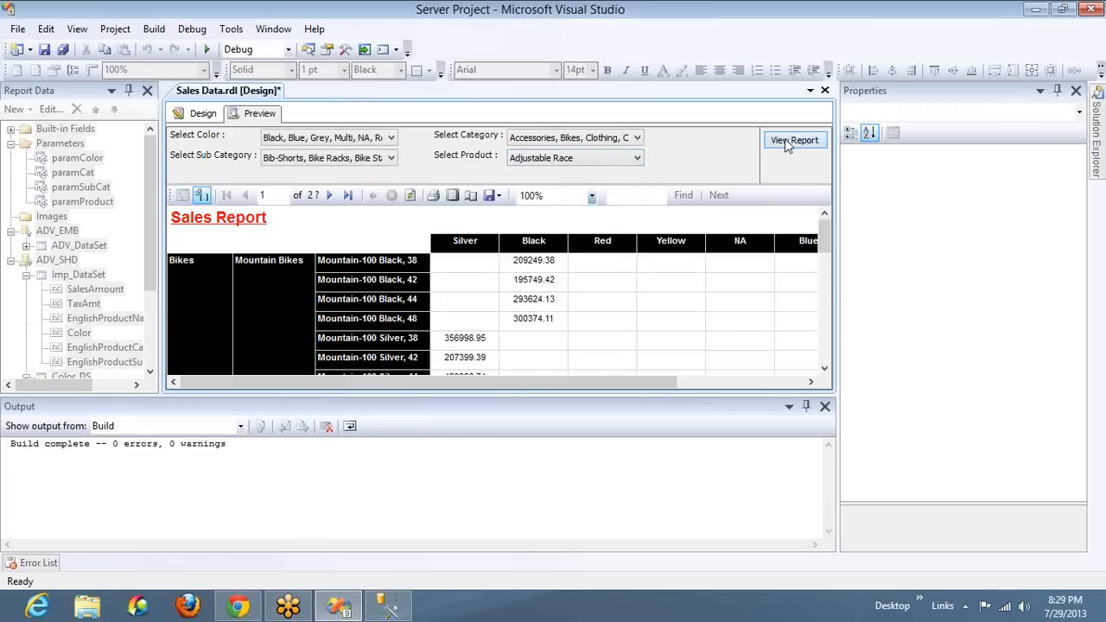
left_click(824, 406)
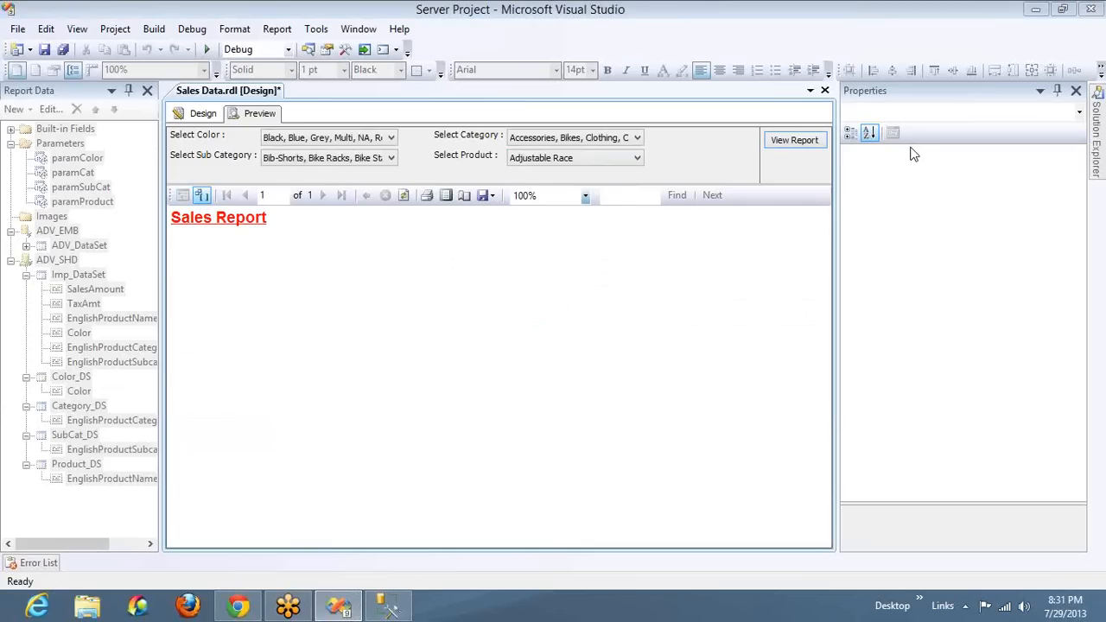
Examine the products offered for the Select Product parameter
left_click(636, 159)
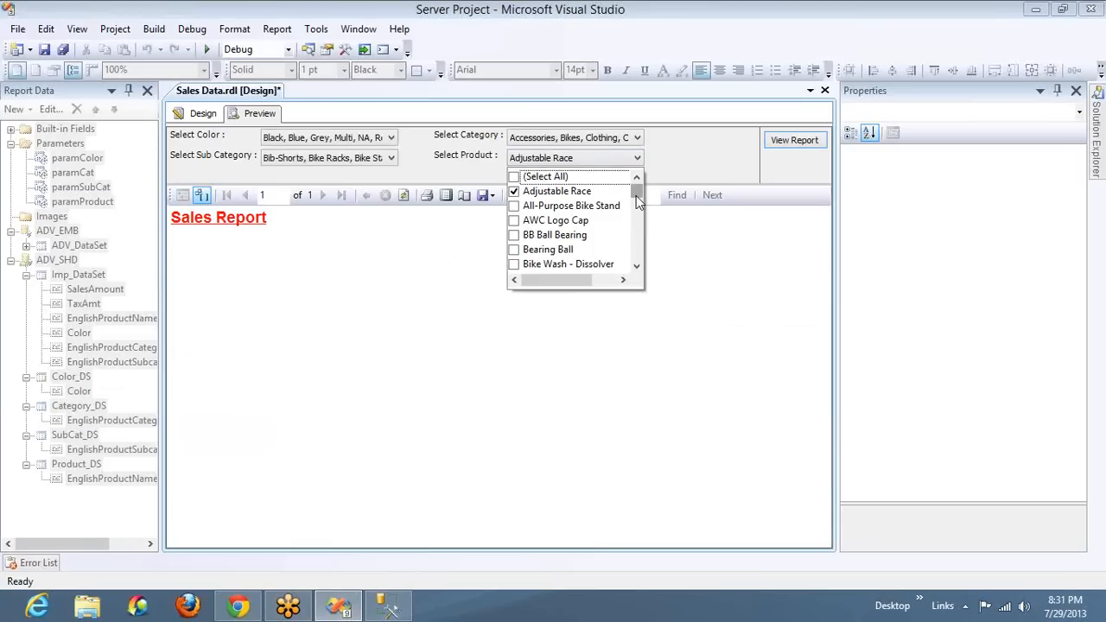
mouse_move(636, 196)
left_mouse_down()
mouse_move(637, 248)
mouse_move(639, 184)
left_mouse_up()
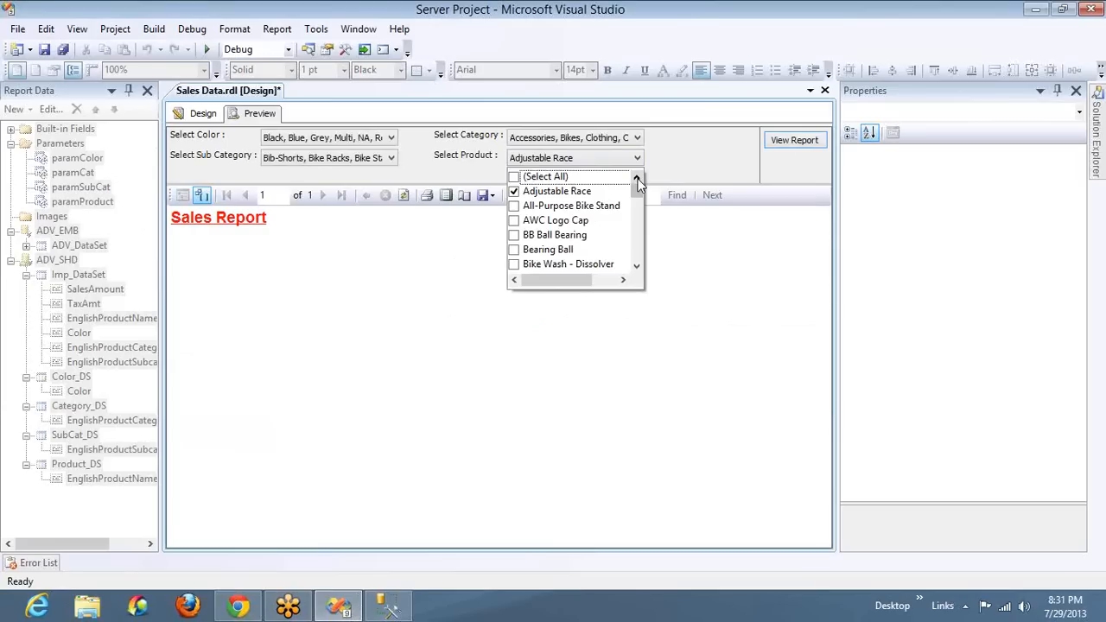
left_click(907, 154)
Limit the Select Category parameter to Bikes only
left_click(580, 138)
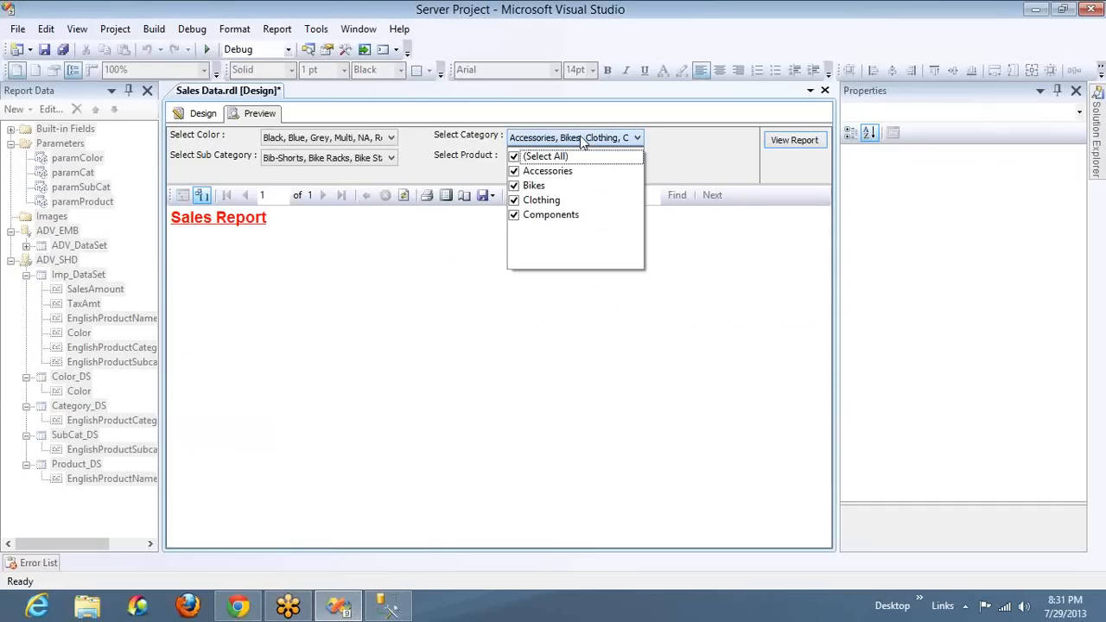
left_click(513, 156)
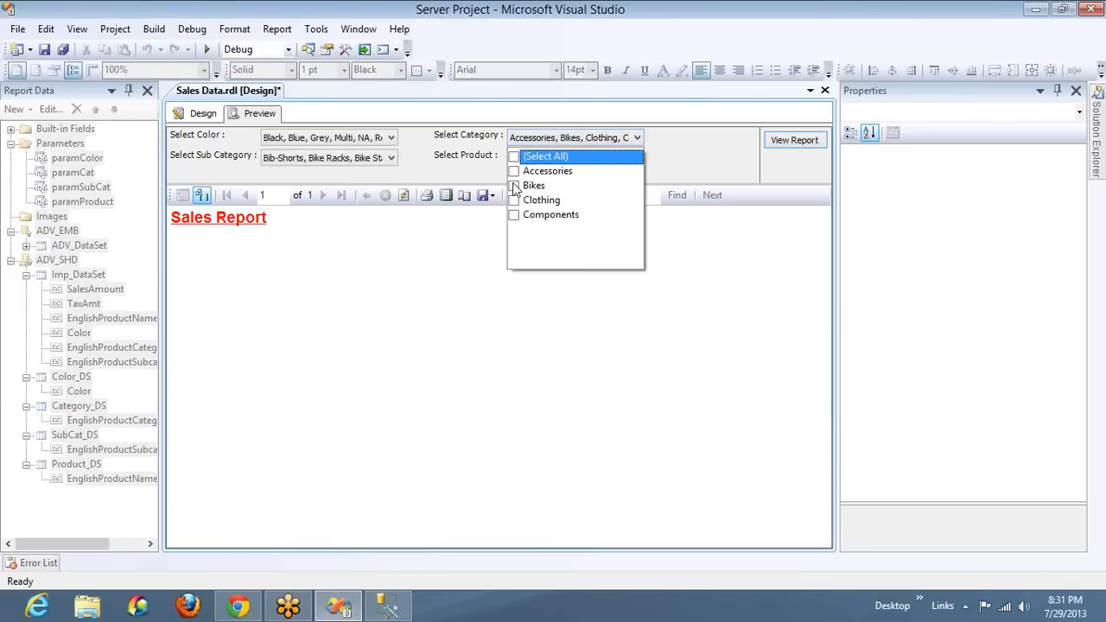
left_click(513, 185)
left_click(679, 155)
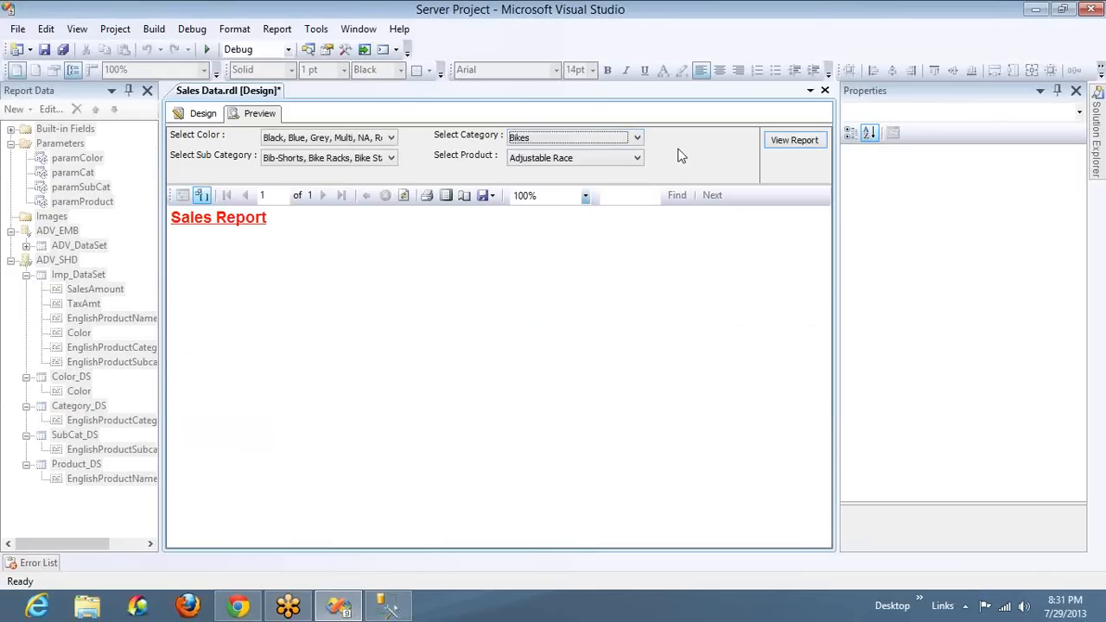
Replace Adjustable Race with HL Road Pedal as the only selected product and run the report preview
left_click(593, 161)
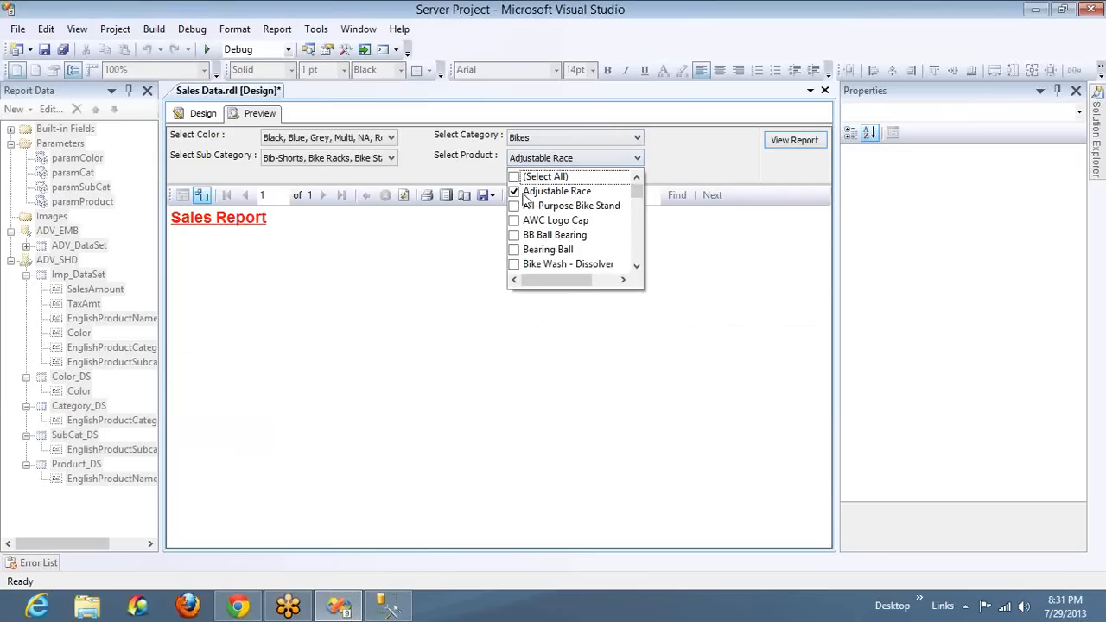
left_click(514, 192)
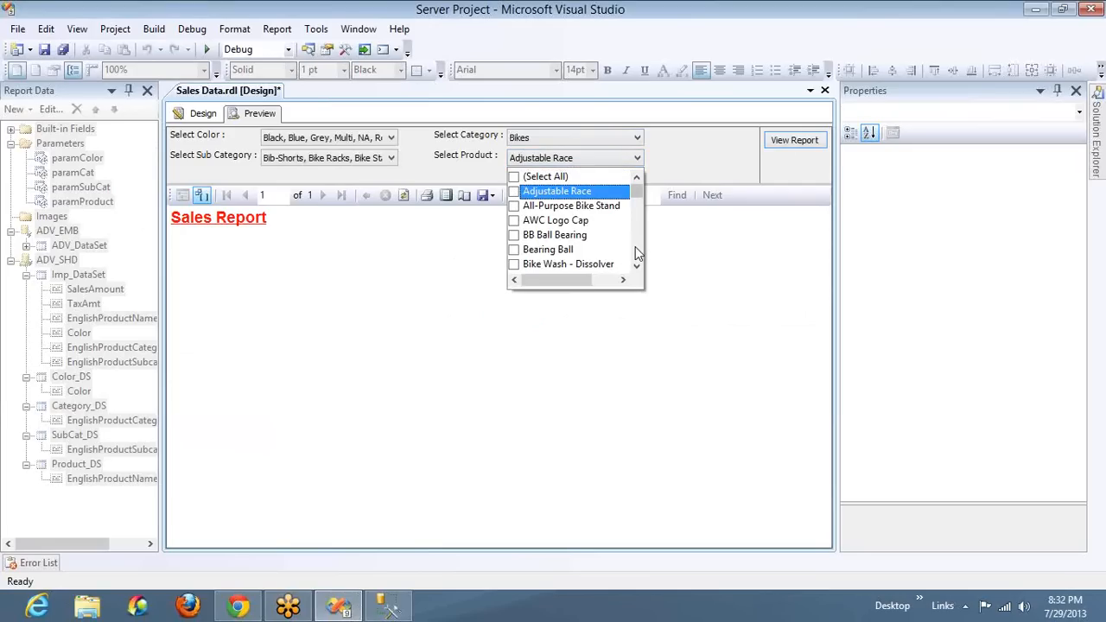
scroll(635, 247, "down", 4)
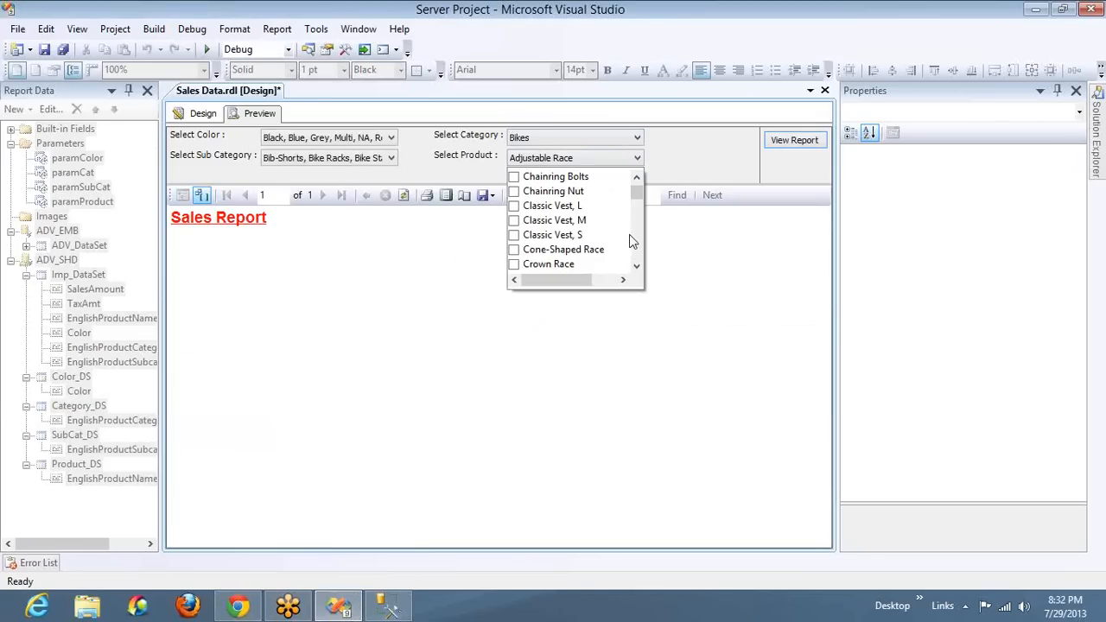
scroll(640, 247, "down", 4)
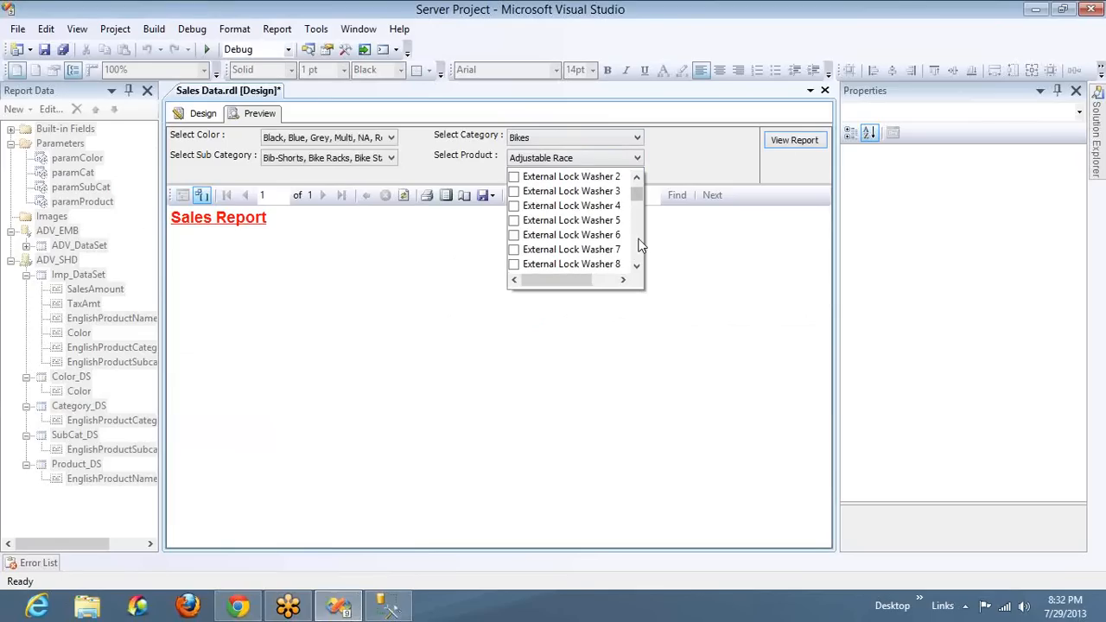
scroll(640, 246, "down", 4)
scroll(640, 245, "down", 8)
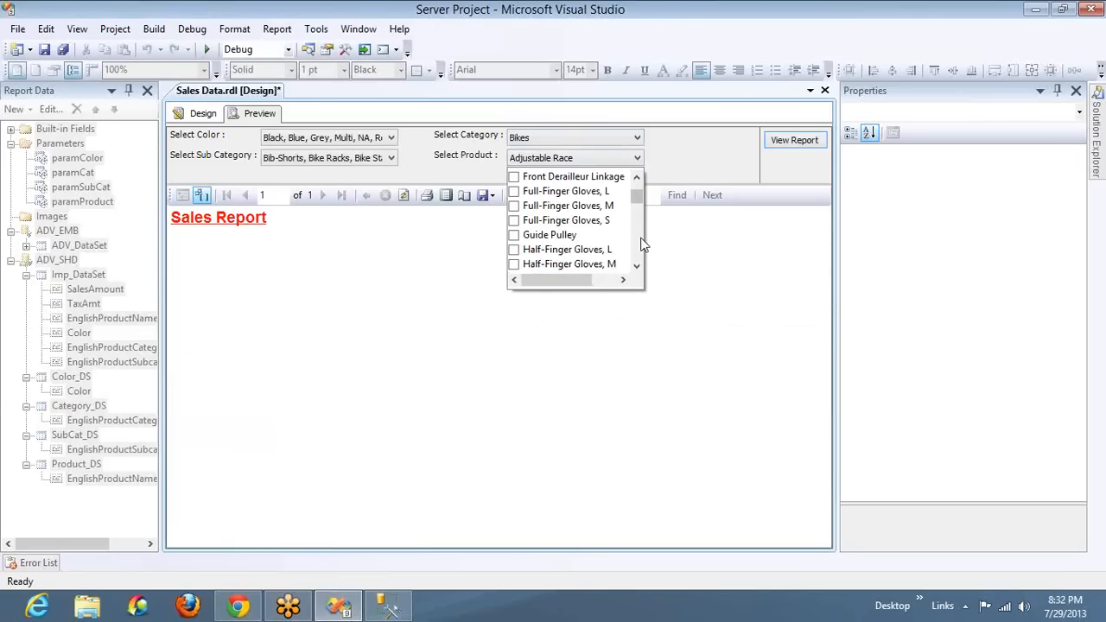
scroll(643, 247, "down", 8)
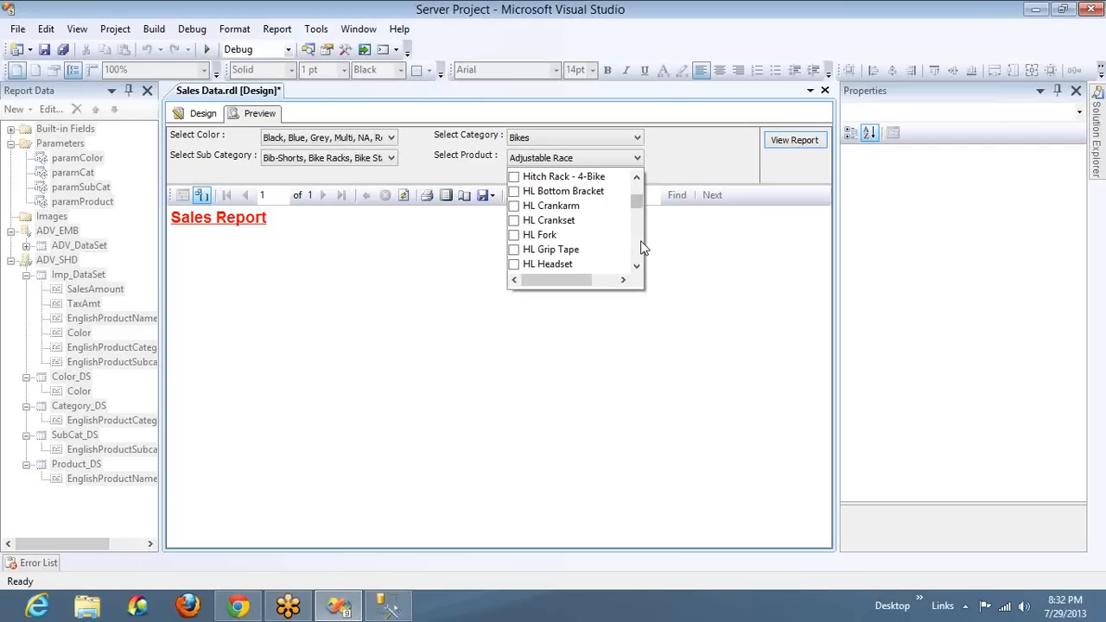
scroll(642, 247, "down", 10)
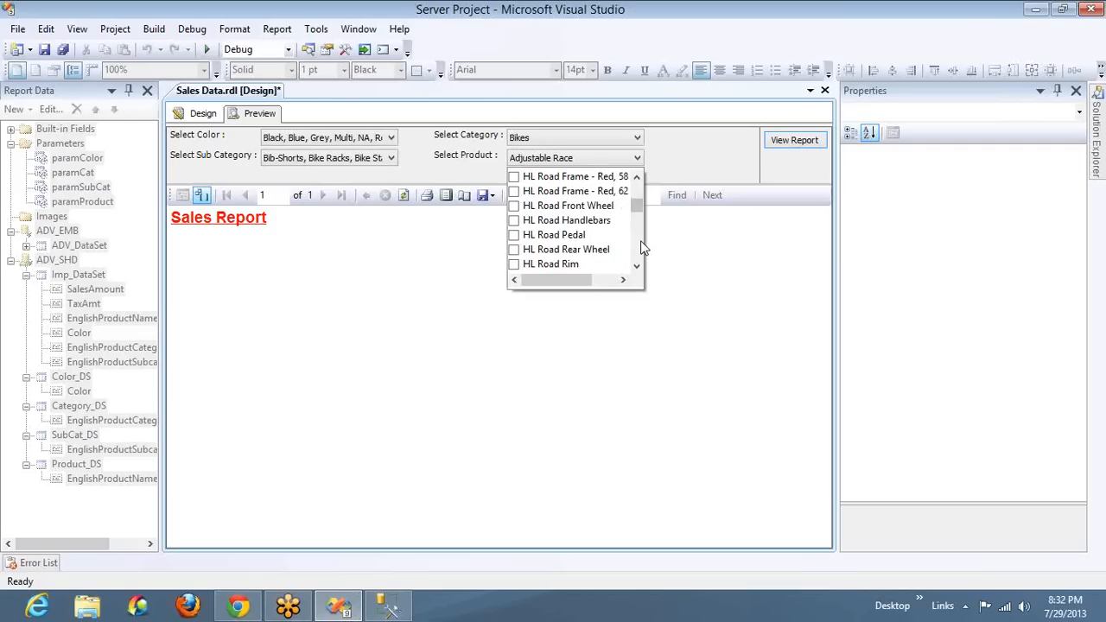
left_click(513, 234)
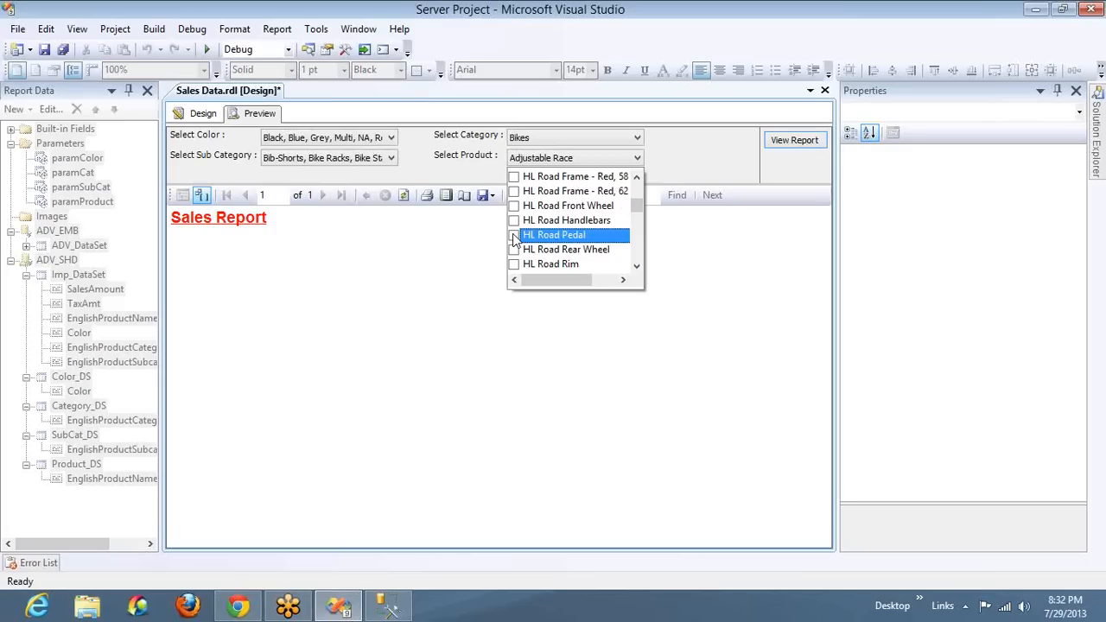
left_click(803, 141)
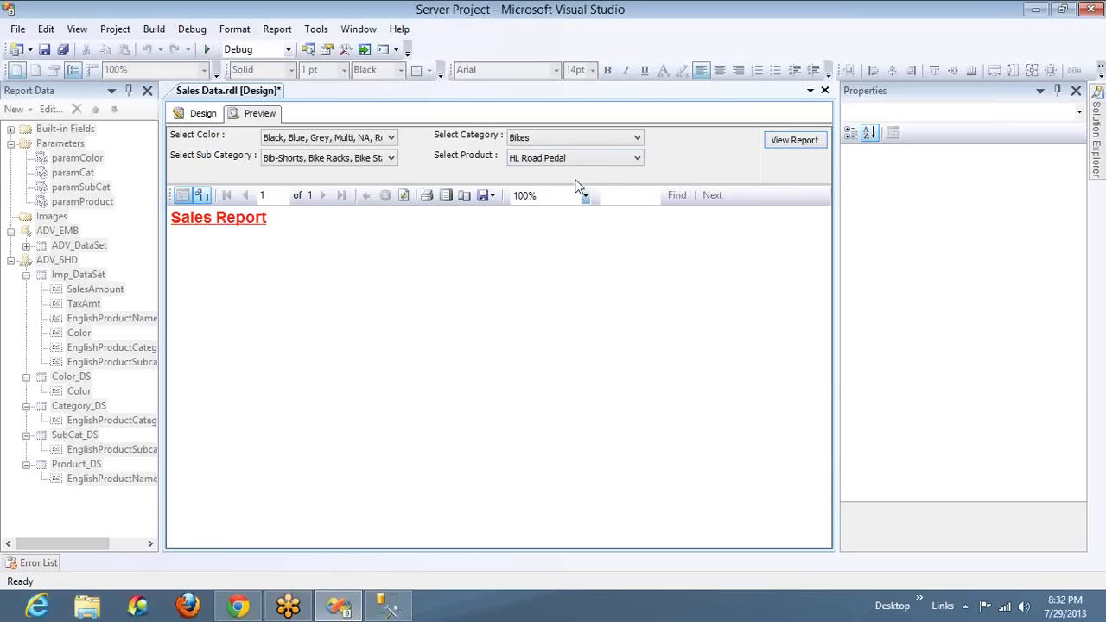
Switch to SQL Server Management Studio, review the query's category, subcategory and product IN conditions, and return to the report preview in Visual Studio
key("alt+Tab")
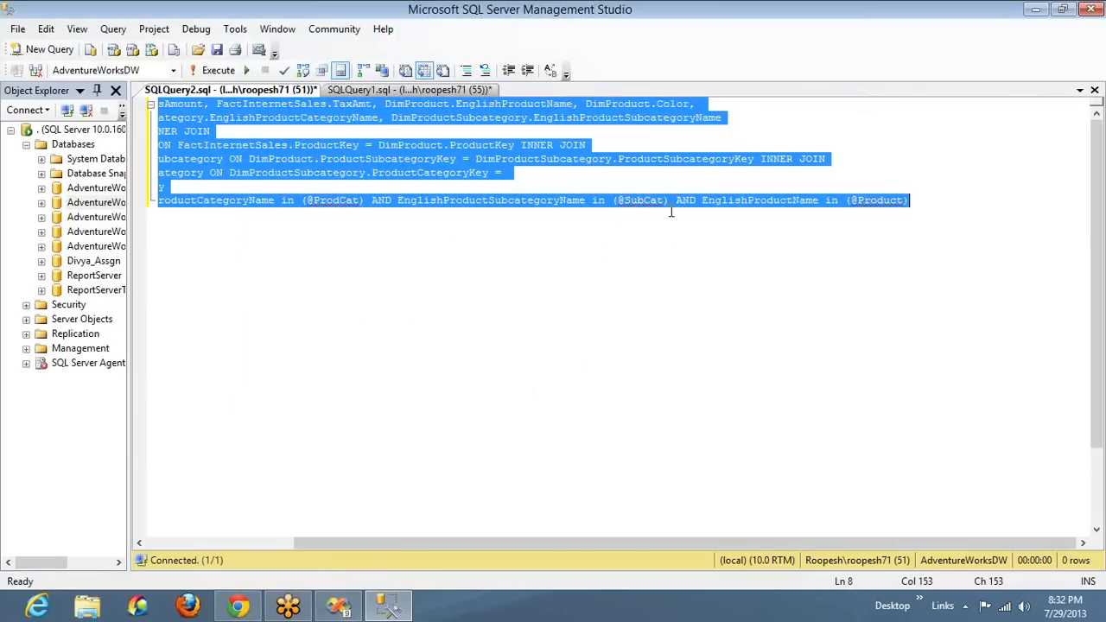
key("alt+Tab")
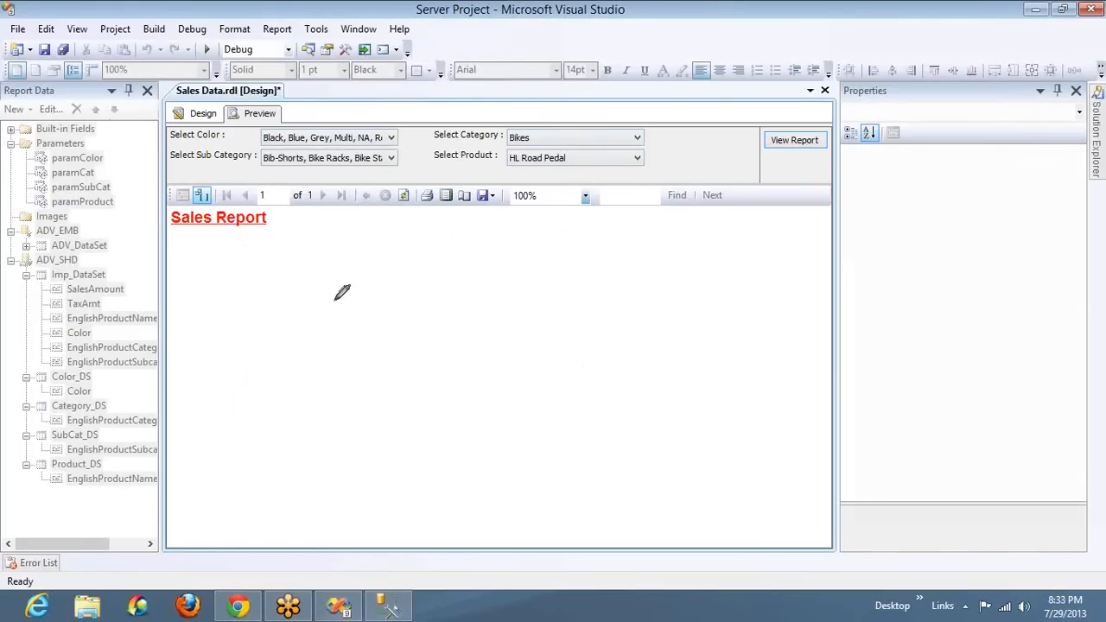
mouse_move(348, 249)
left_mouse_down()
mouse_move(356, 301)
mouse_move(461, 254)
mouse_move(347, 250)
left_mouse_up()
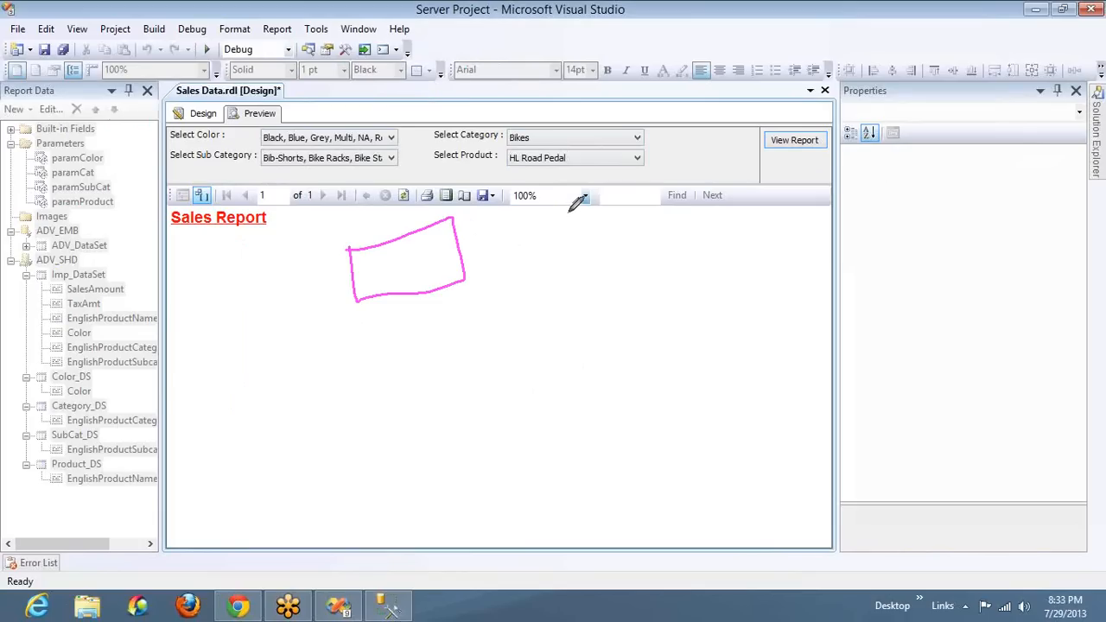
left_click_drag(570, 192, 636, 242)
mouse_move(707, 221)
left_mouse_down()
mouse_move(584, 184)
mouse_move(555, 202)
left_mouse_up()
mouse_move(380, 376)
left_mouse_down()
mouse_move(506, 403)
mouse_move(406, 381)
mouse_move(379, 391)
left_mouse_up()
mouse_move(626, 302)
left_mouse_down()
mouse_move(655, 333)
mouse_move(761, 314)
mouse_move(727, 287)
mouse_move(631, 302)
left_mouse_up()
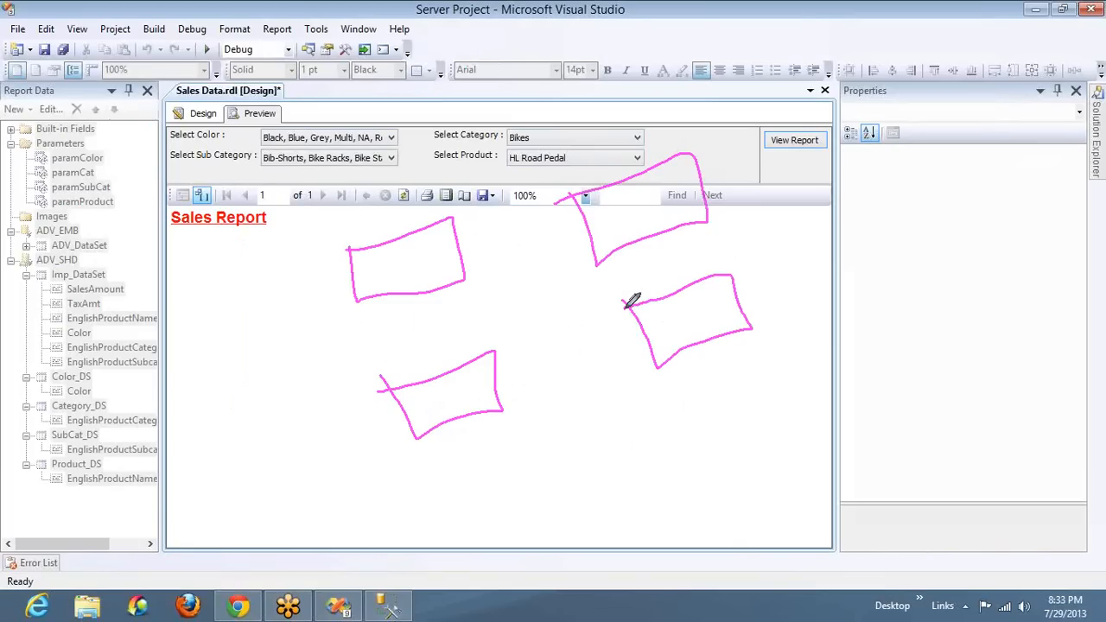
left_click_drag(394, 257, 416, 192)
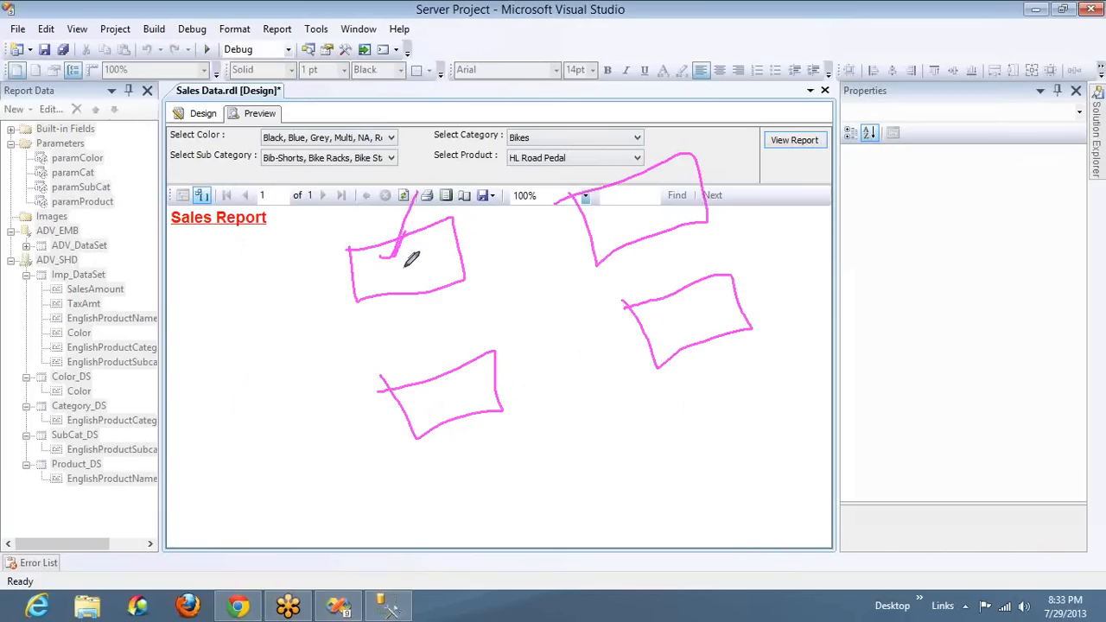
left_click_drag(652, 191, 691, 145)
left_click_drag(436, 395, 476, 350)
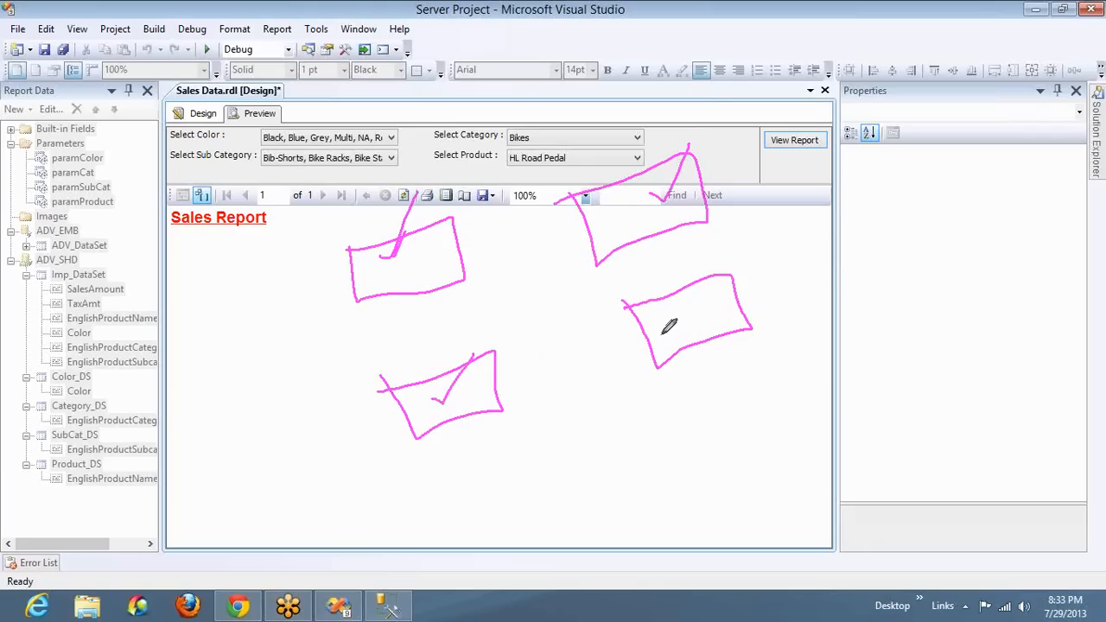
mouse_move(667, 316)
left_mouse_down()
mouse_move(689, 330)
mouse_move(724, 260)
left_mouse_up()
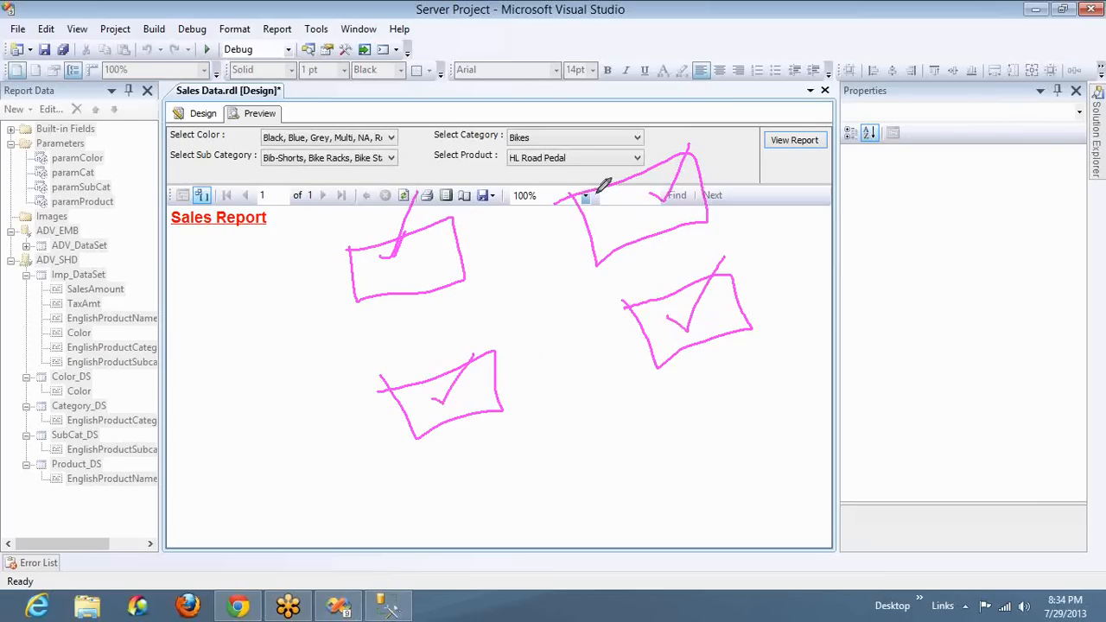
mouse_move(598, 190)
left_mouse_down()
mouse_move(469, 137)
mouse_move(432, 218)
left_mouse_up()
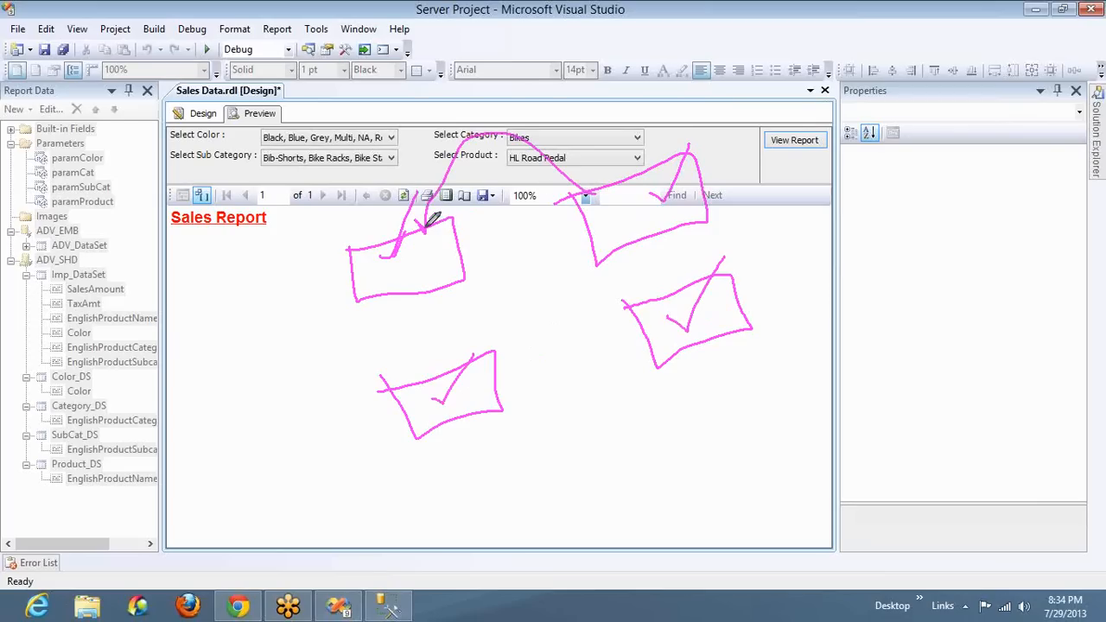
mouse_move(493, 377)
left_mouse_down()
mouse_move(585, 293)
mouse_move(594, 252)
left_mouse_up()
left_click_drag(713, 342, 713, 366)
mouse_move(620, 459)
left_mouse_down()
mouse_move(489, 446)
mouse_move(505, 435)
left_mouse_up()
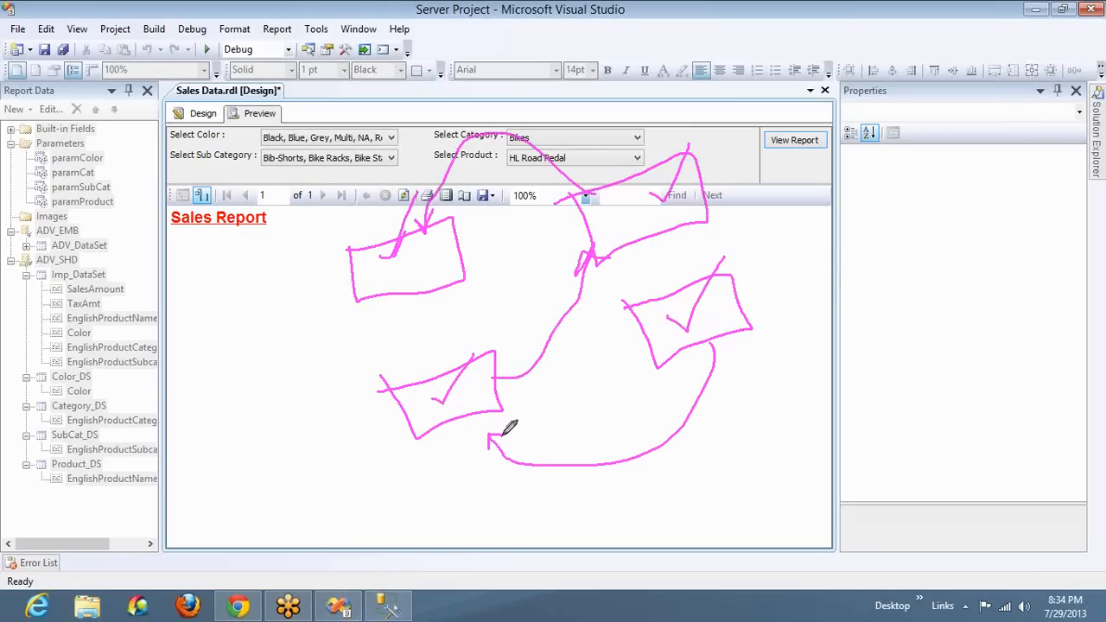
left_click_drag(307, 288, 328, 212)
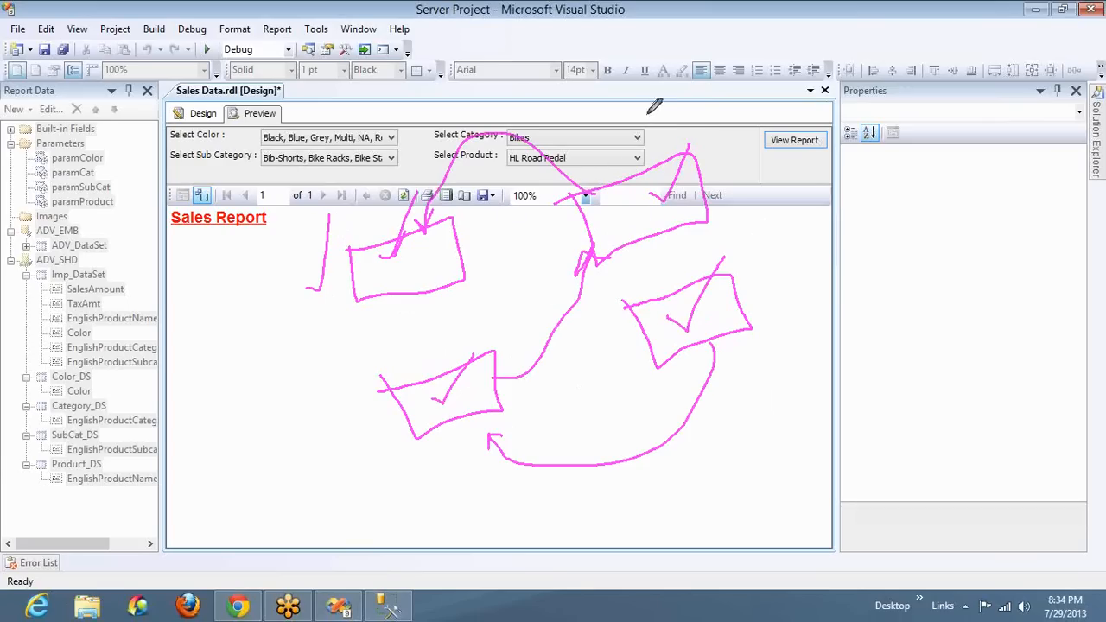
left_click_drag(651, 119, 701, 55)
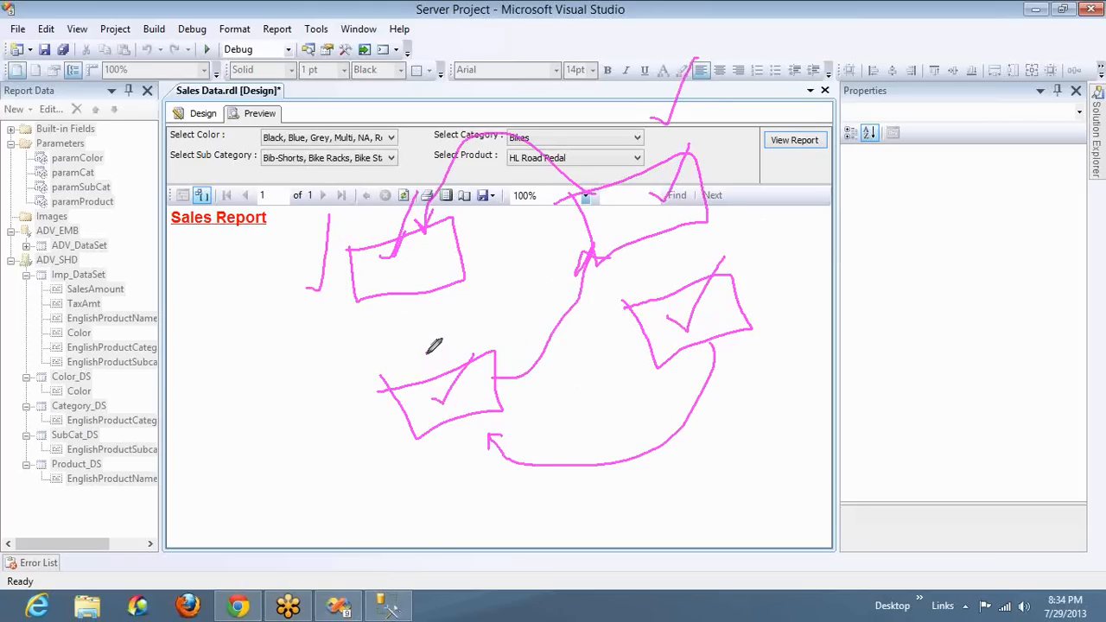
left_click_drag(427, 352, 474, 317)
left_click_drag(762, 294, 789, 268)
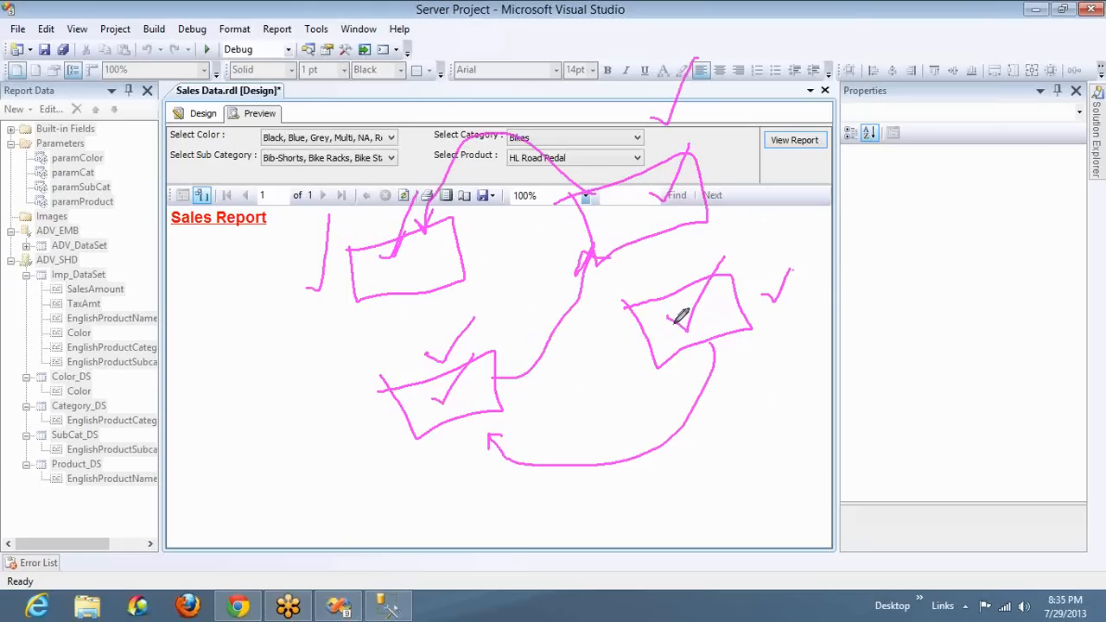
mouse_move(377, 240)
left_mouse_down()
mouse_move(533, 42)
mouse_move(613, 111)
mouse_move(627, 153)
mouse_move(640, 158)
mouse_move(654, 126)
left_mouse_up()
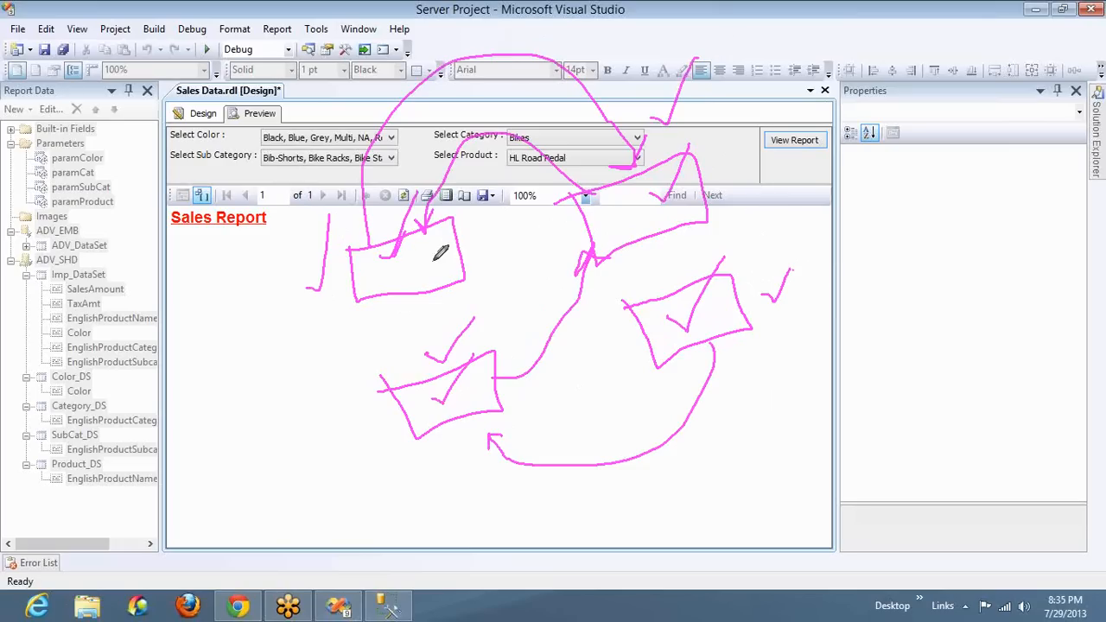
mouse_move(411, 247)
left_mouse_down()
mouse_move(418, 262)
mouse_move(447, 218)
left_mouse_up()
left_click_drag(654, 197, 761, 73)
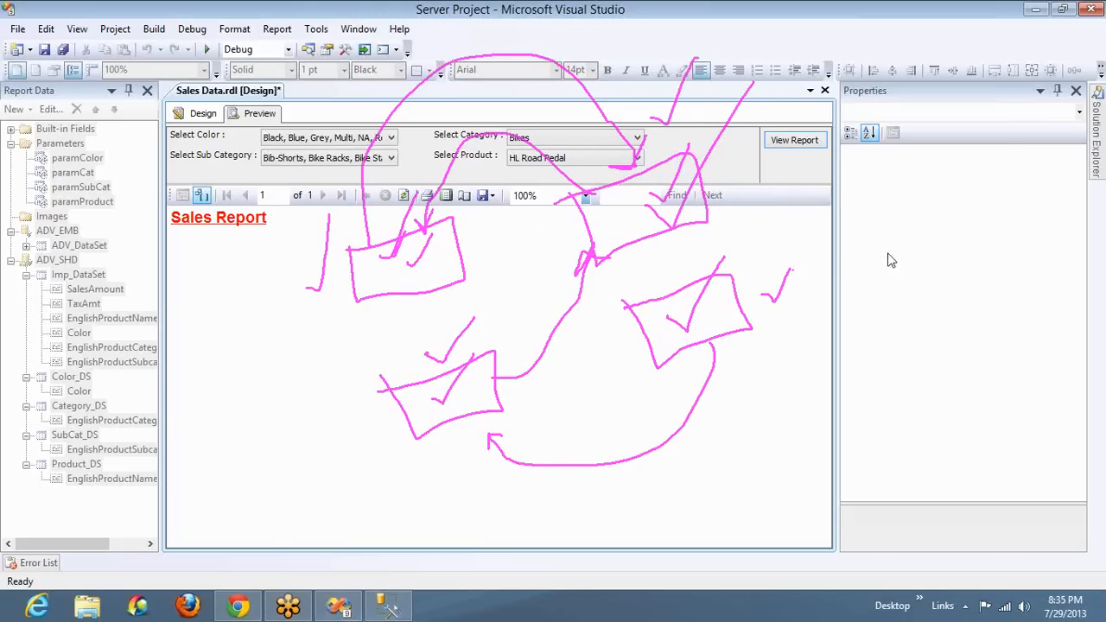
left_click(897, 310)
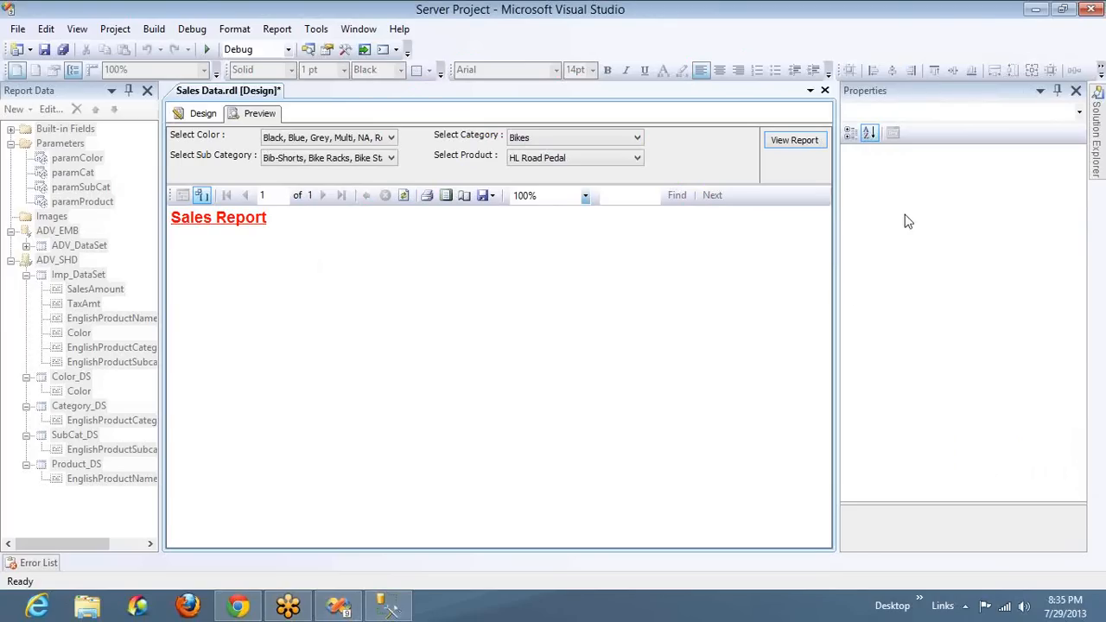
left_click(855, 209)
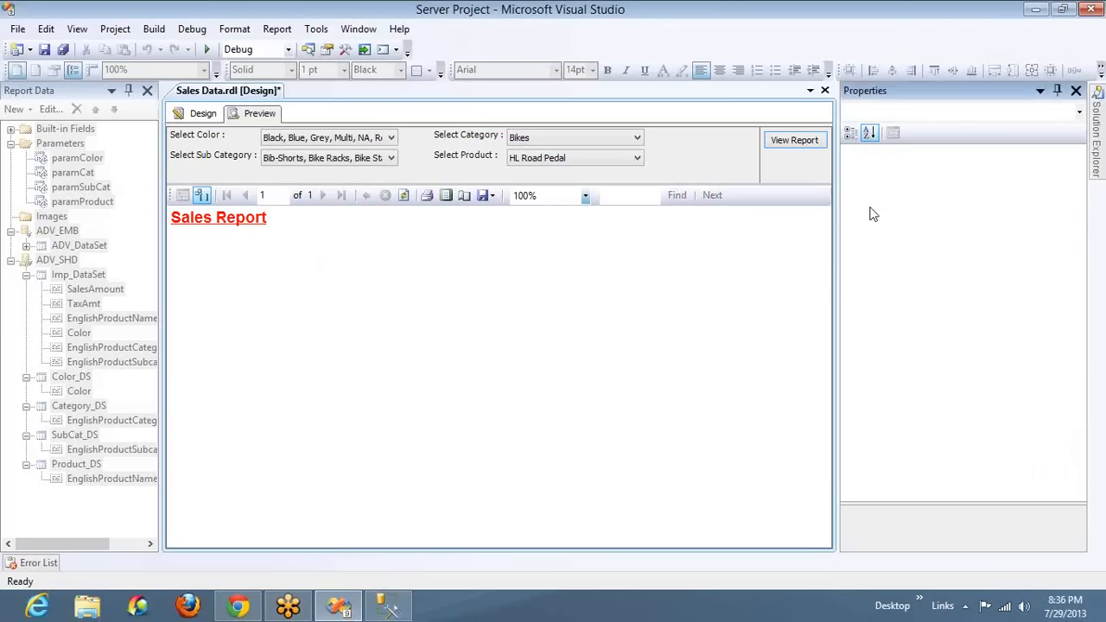
left_click(868, 209)
left_click(870, 208)
left_click(887, 241)
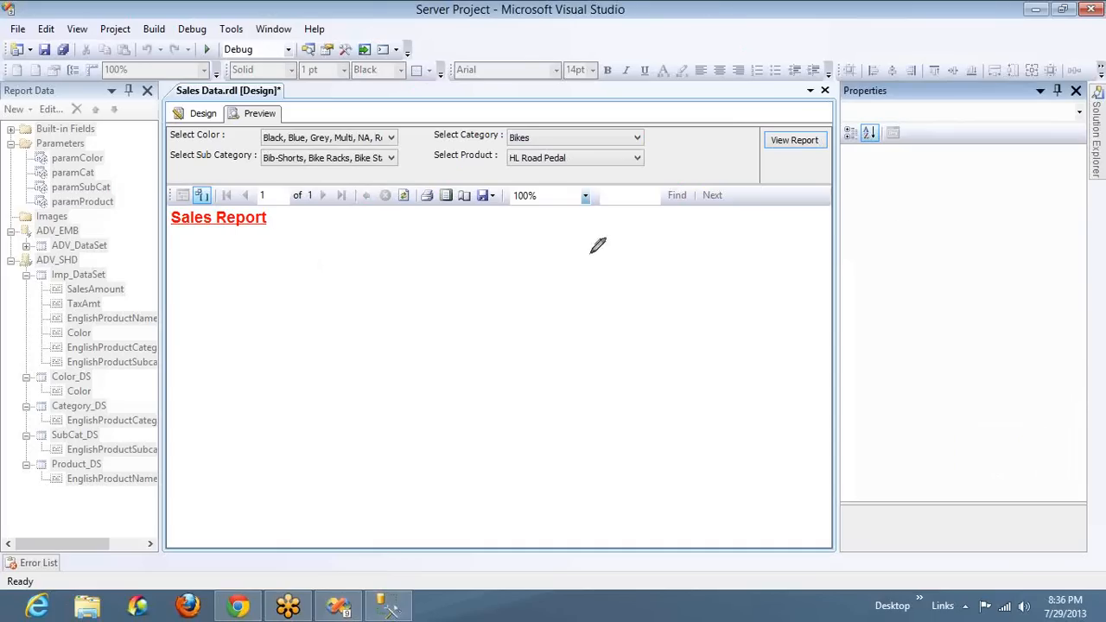
mouse_move(540, 247)
left_mouse_down()
mouse_move(535, 284)
mouse_move(554, 278)
mouse_move(491, 337)
left_mouse_up()
left_click_drag(536, 286, 589, 339)
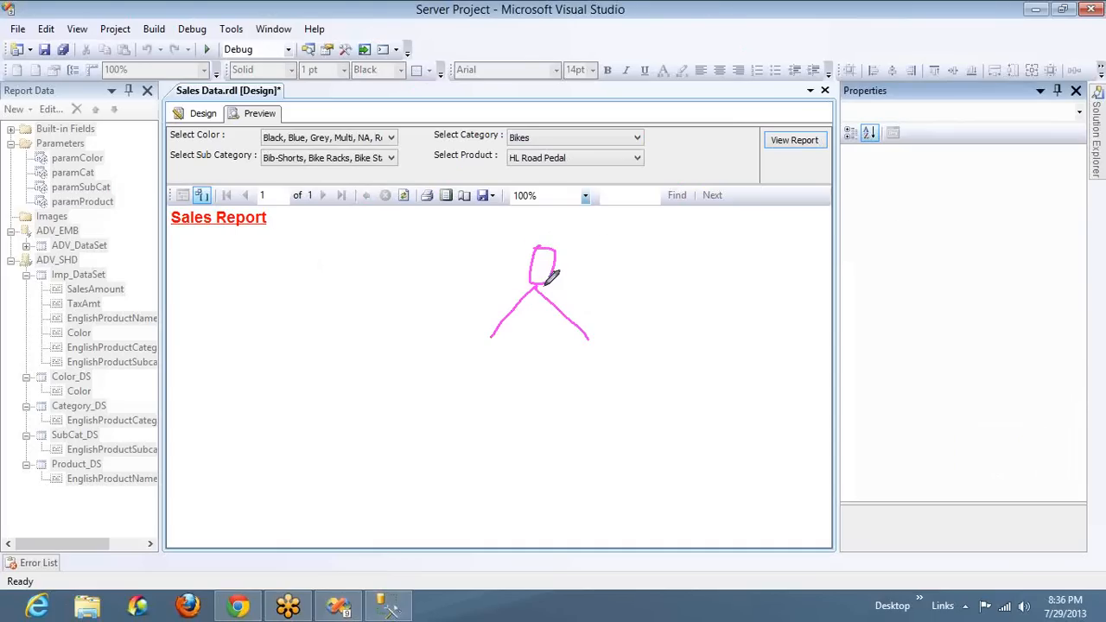
left_click_drag(538, 286, 636, 302)
mouse_move(492, 340)
left_mouse_down()
mouse_move(501, 349)
mouse_move(451, 391)
mouse_move(505, 392)
mouse_move(529, 374)
left_mouse_up()
left_click_drag(446, 386, 416, 453)
mouse_move(445, 406)
left_mouse_down()
mouse_move(471, 450)
mouse_move(477, 423)
left_mouse_up()
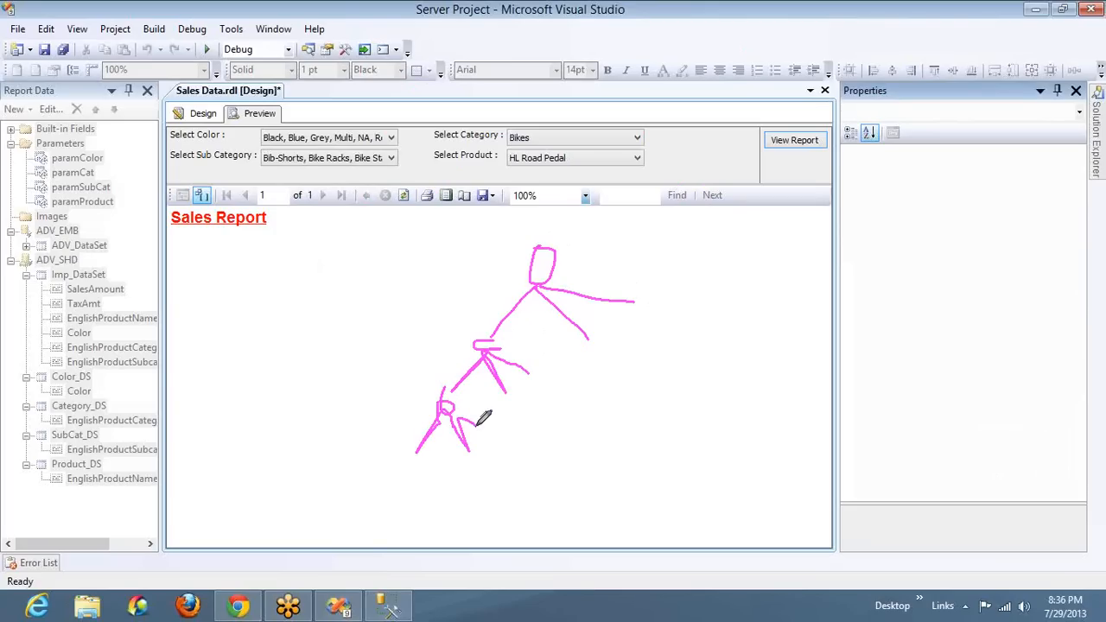
mouse_move(521, 247)
left_mouse_down()
mouse_move(397, 393)
mouse_move(437, 395)
mouse_move(383, 432)
mouse_move(404, 497)
left_mouse_up()
left_click_drag(565, 258, 580, 267)
left_click_drag(605, 199, 581, 267)
left_click_drag(554, 328, 522, 360)
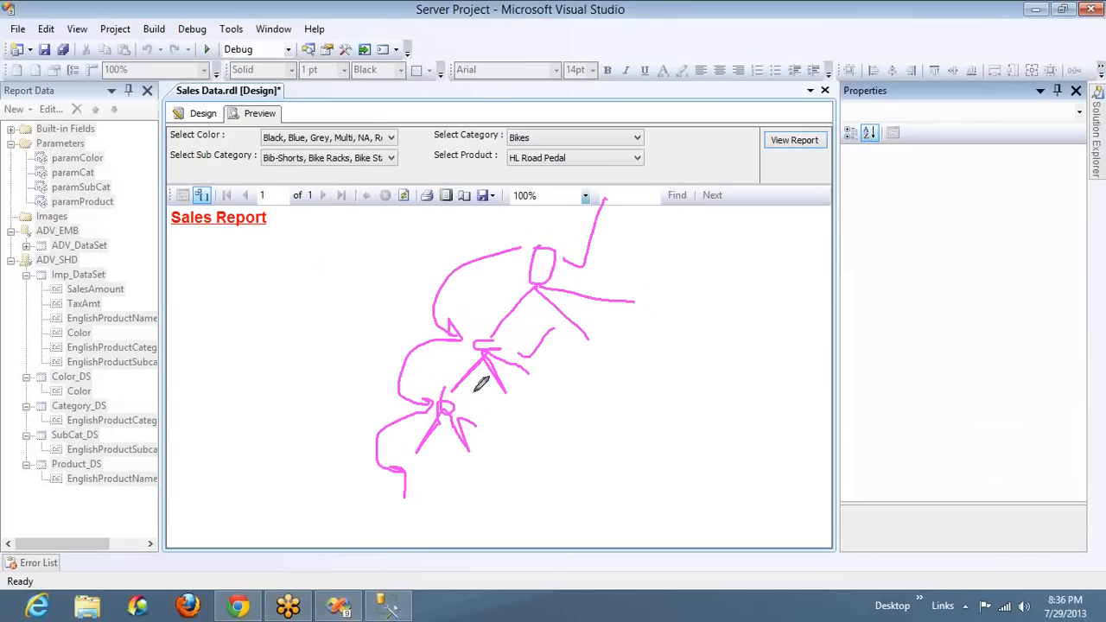
mouse_move(479, 417)
left_mouse_down()
mouse_move(509, 434)
mouse_move(565, 424)
left_mouse_up()
left_click_drag(454, 490, 507, 498)
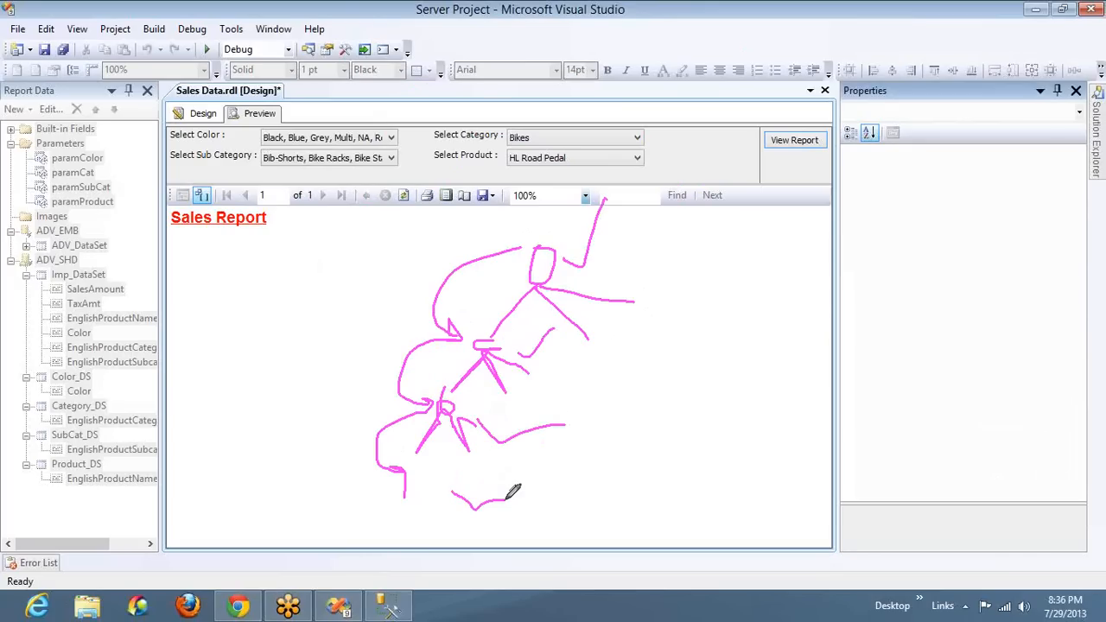
mouse_move(631, 252)
left_mouse_down()
mouse_move(740, 222)
mouse_move(760, 251)
left_mouse_up()
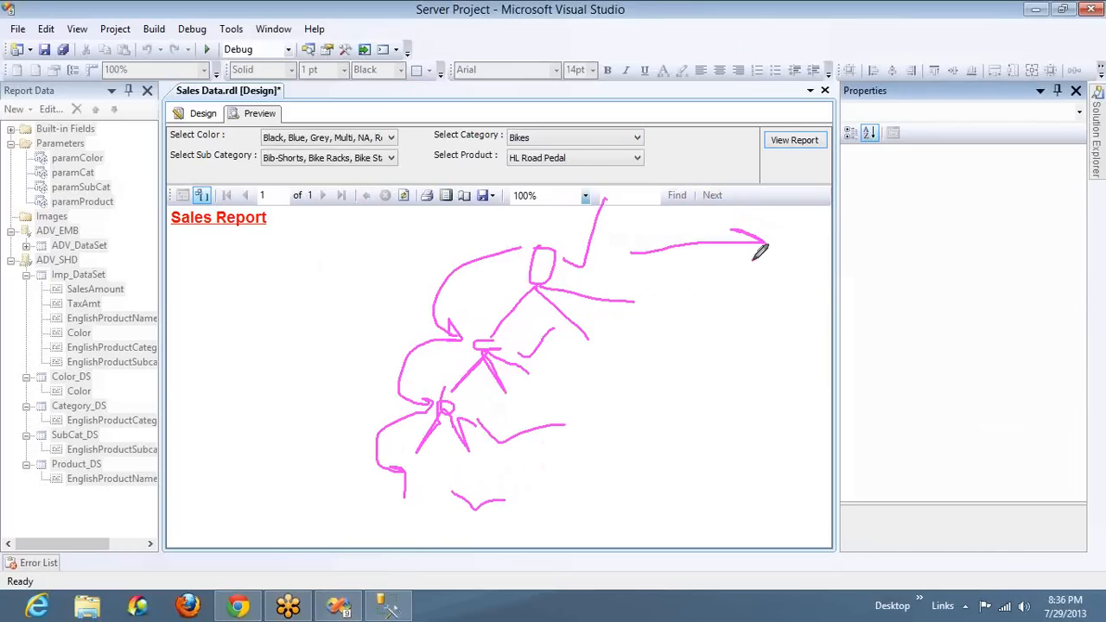
mouse_move(651, 333)
left_mouse_down()
mouse_move(780, 337)
mouse_move(770, 345)
left_mouse_up()
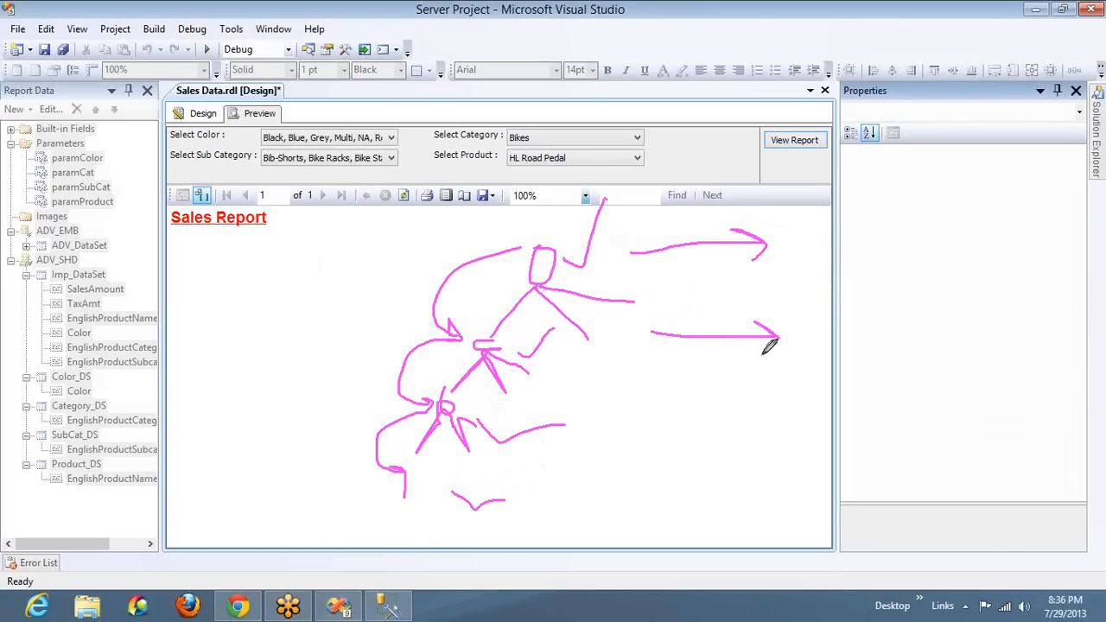
left_click_drag(648, 418, 793, 425)
left_click_drag(752, 393, 778, 462)
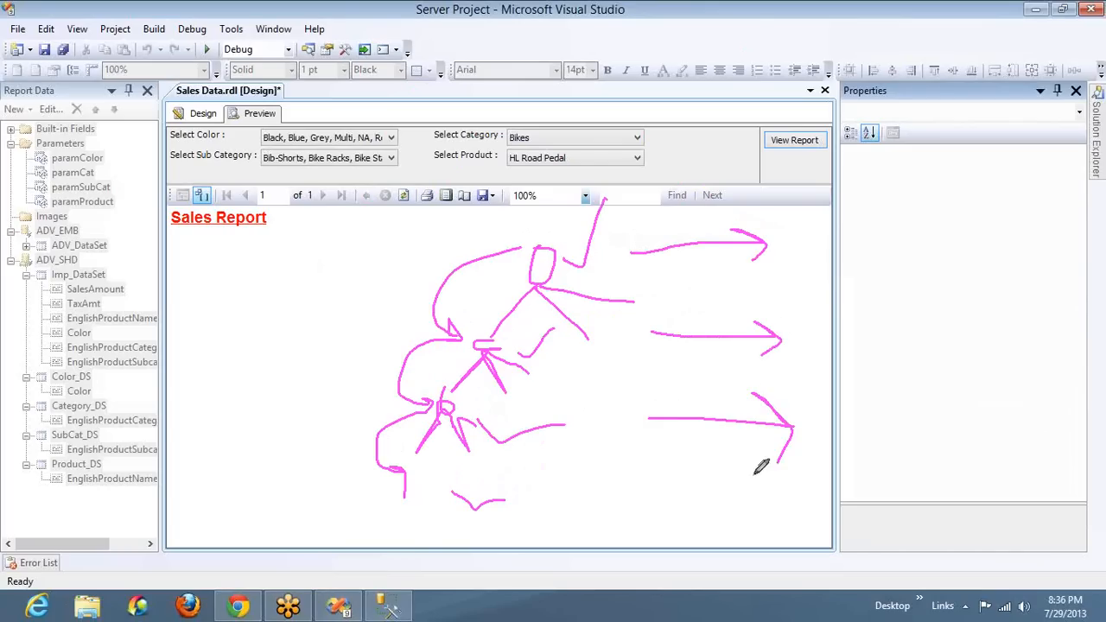
left_click_drag(653, 486, 793, 501)
mouse_move(762, 469)
left_mouse_down()
mouse_move(789, 495)
mouse_move(765, 573)
left_mouse_up()
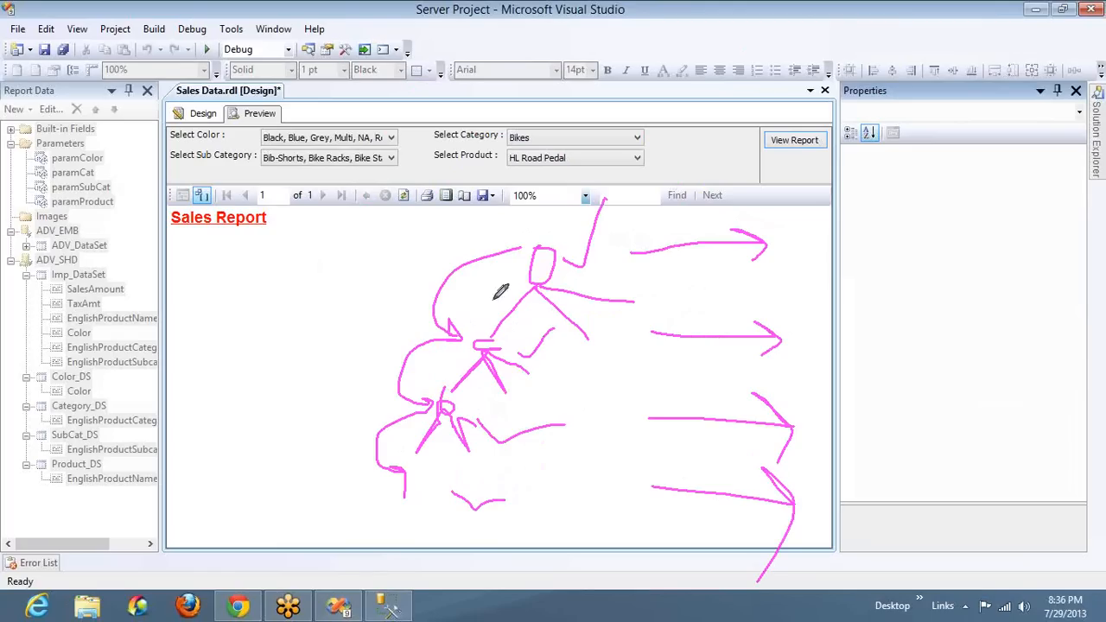
mouse_move(173, 178)
left_mouse_down()
mouse_move(670, 178)
mouse_move(607, 85)
mouse_move(177, 94)
mouse_move(164, 178)
left_mouse_up()
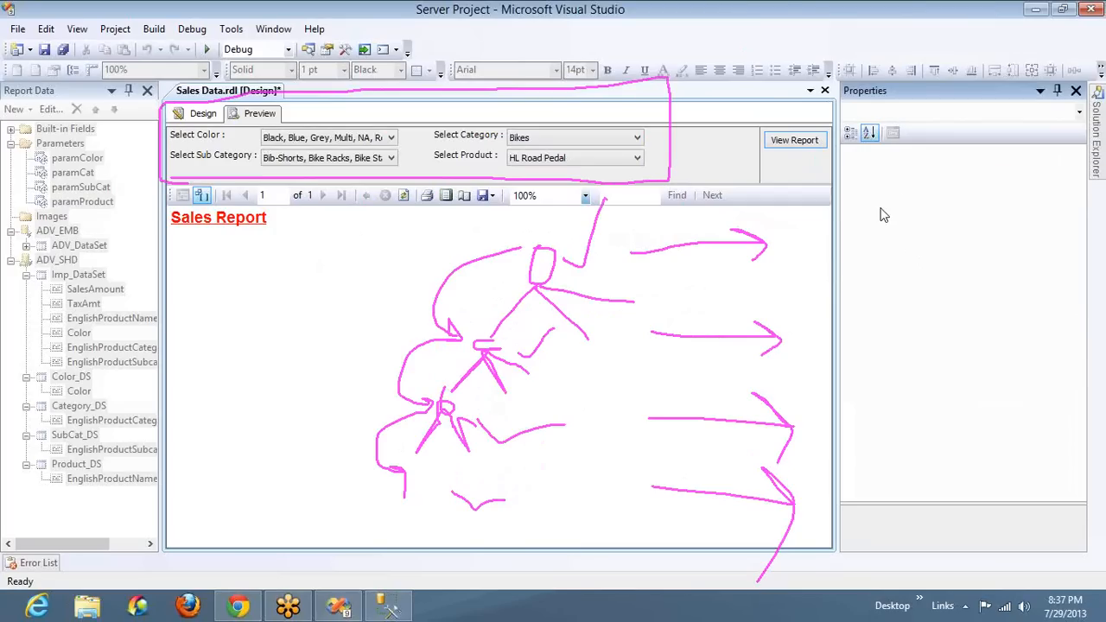
right_click(891, 305)
left_click(899, 299)
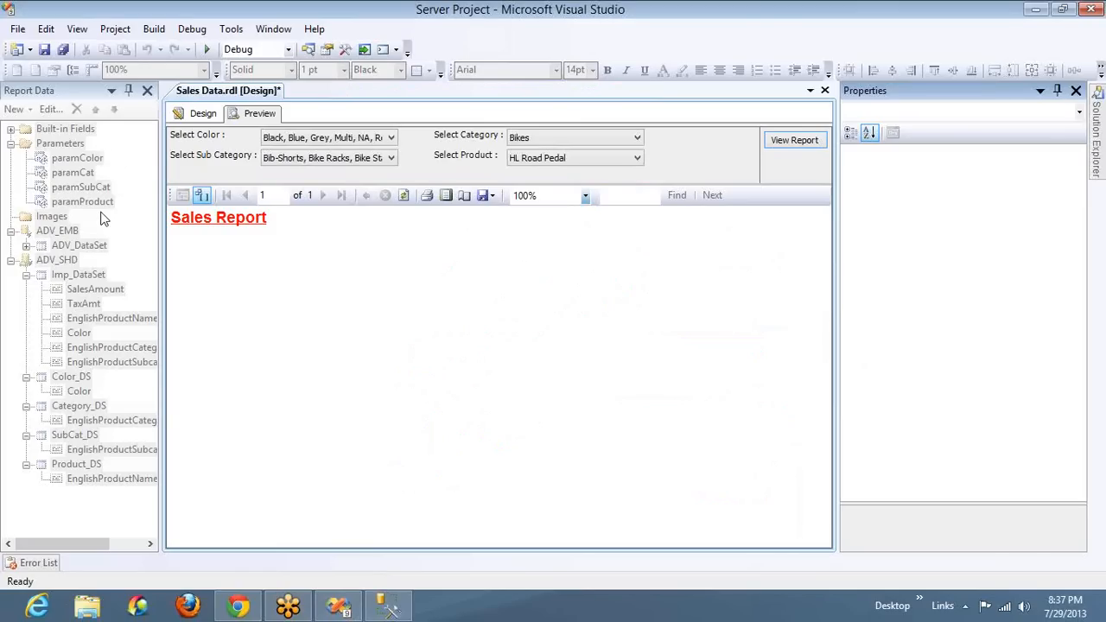
In the report design, move paramCat and paramSubCat above paramColor in the parameter order, and preview the report
left_click(201, 113)
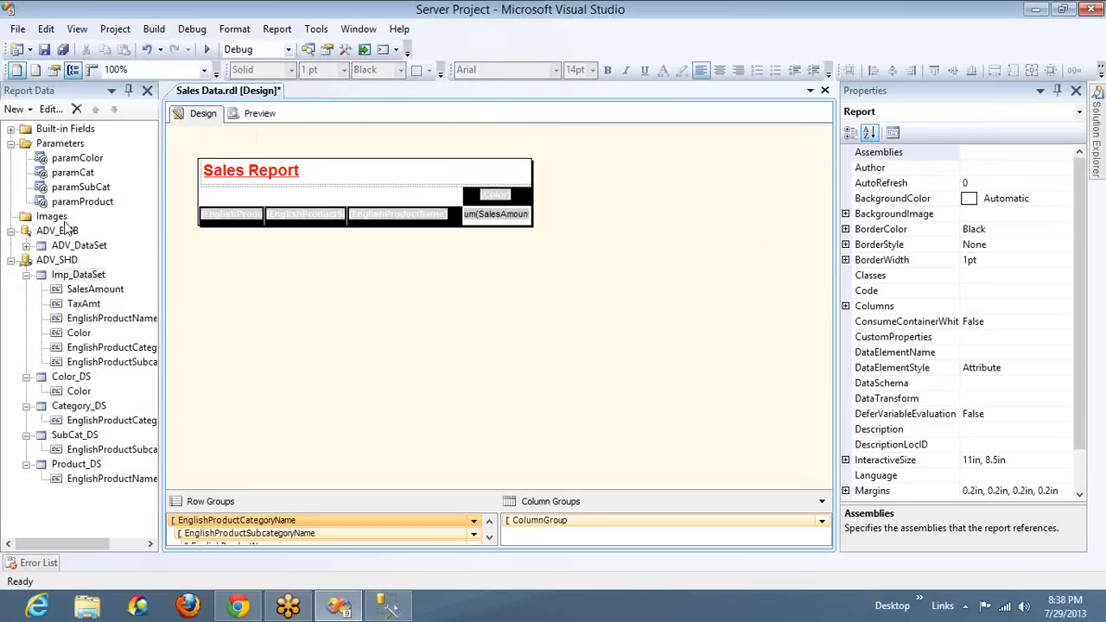
left_click(73, 176)
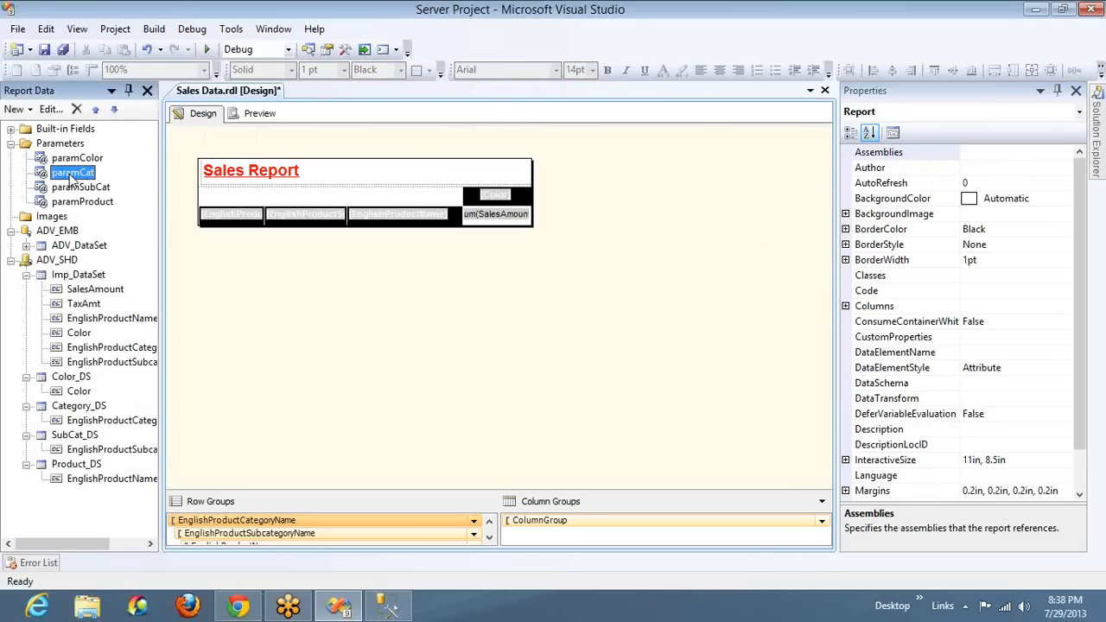
left_click(100, 111)
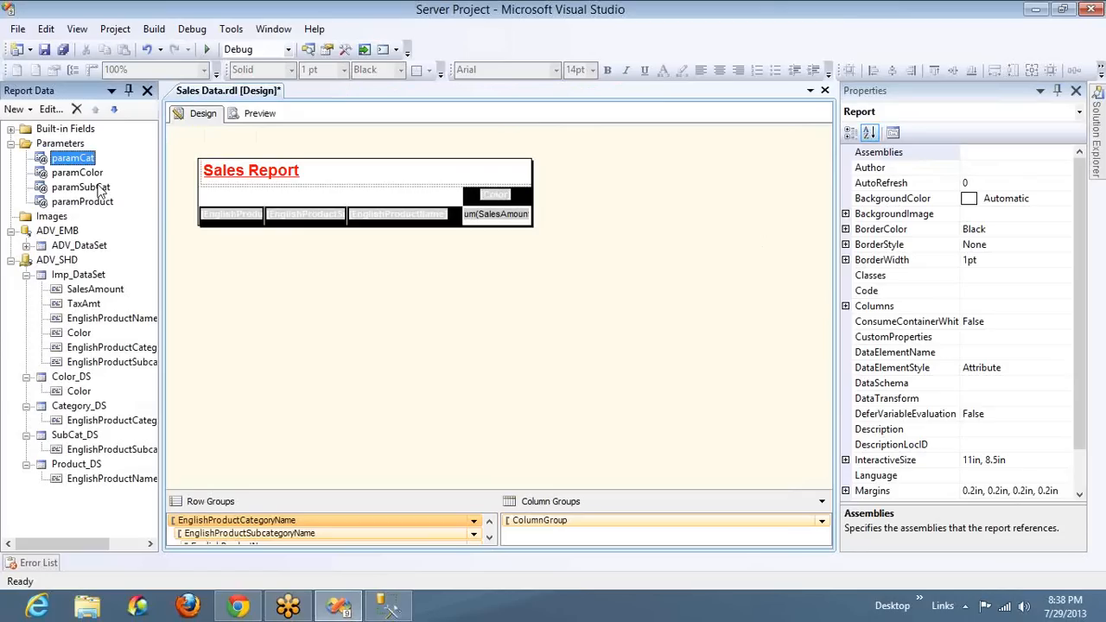
left_click(99, 188)
left_click(96, 110)
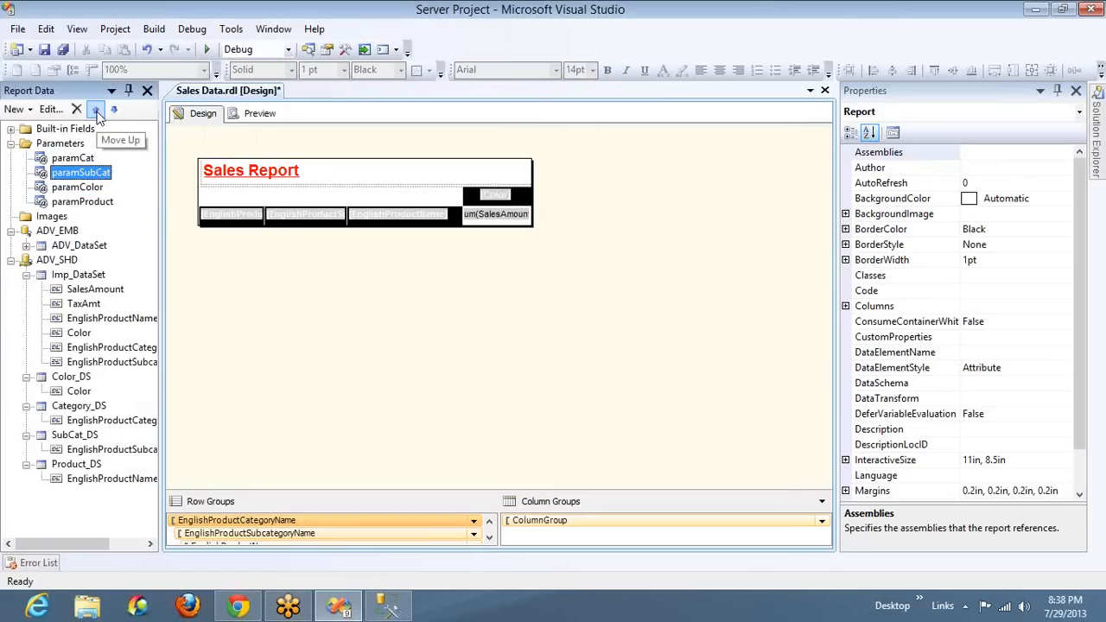
left_click(270, 114)
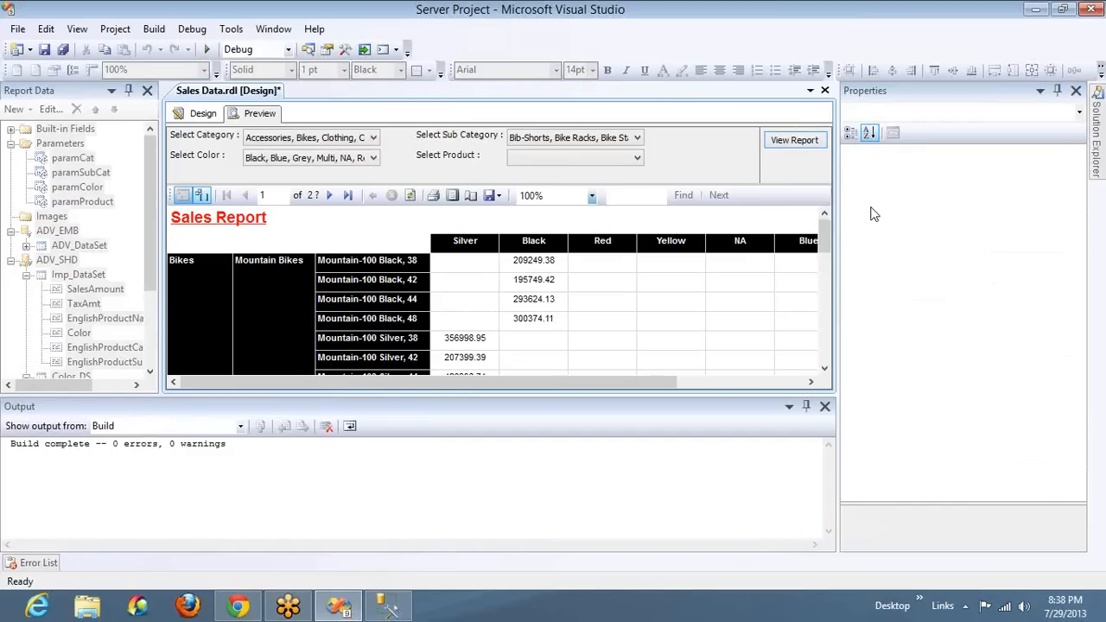
left_click(890, 240)
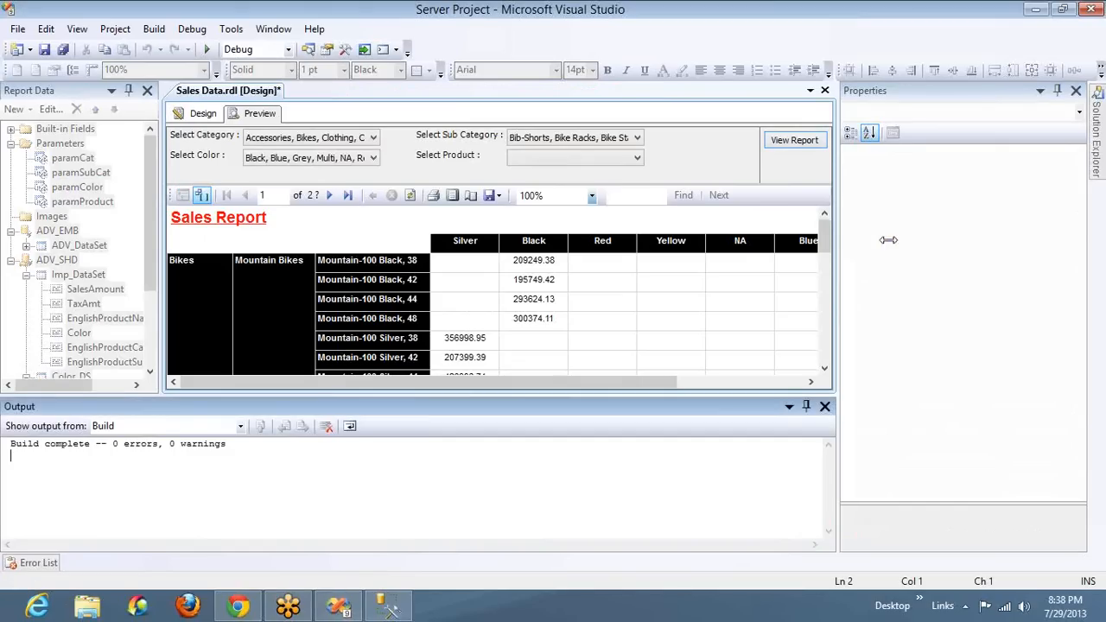
mouse_move(279, 130)
left_mouse_down()
mouse_move(371, 52)
mouse_move(471, 63)
mouse_move(555, 143)
mouse_move(564, 80)
left_mouse_up()
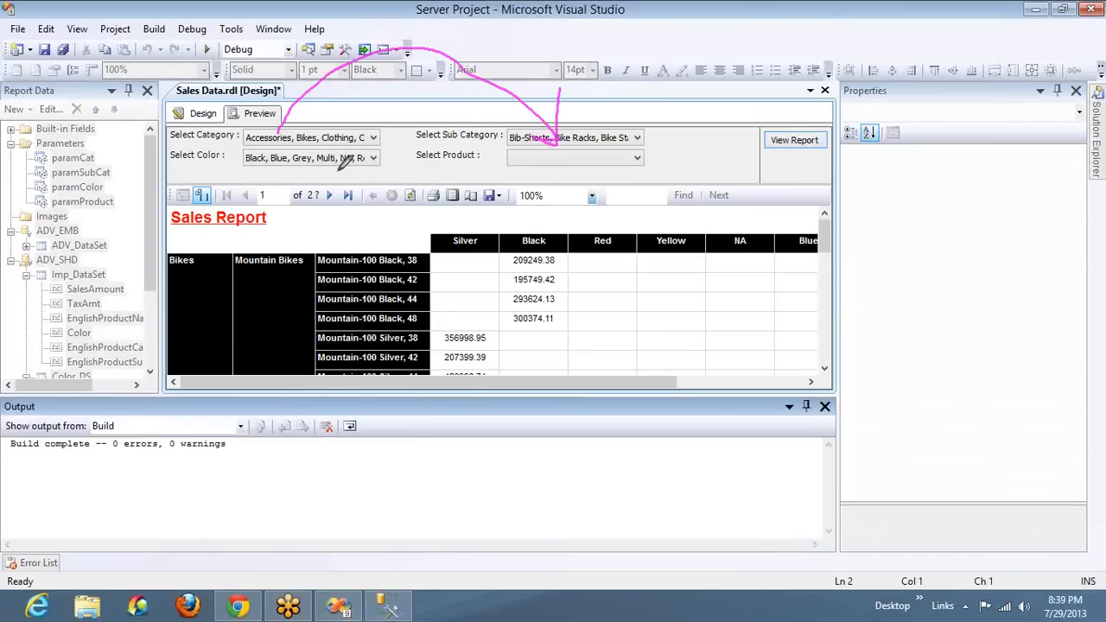
mouse_move(339, 171)
left_mouse_down()
mouse_move(428, 185)
mouse_move(454, 115)
mouse_move(515, 123)
mouse_move(520, 107)
left_mouse_up()
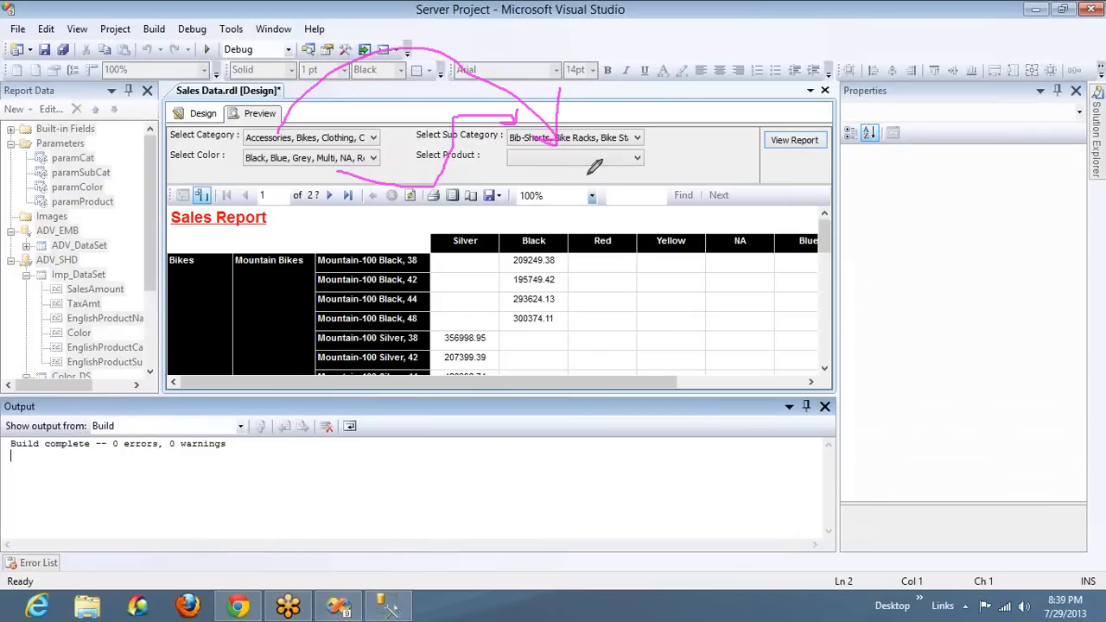
mouse_move(370, 164)
left_mouse_down()
mouse_move(388, 180)
mouse_move(536, 216)
mouse_move(536, 183)
mouse_move(576, 197)
left_mouse_up()
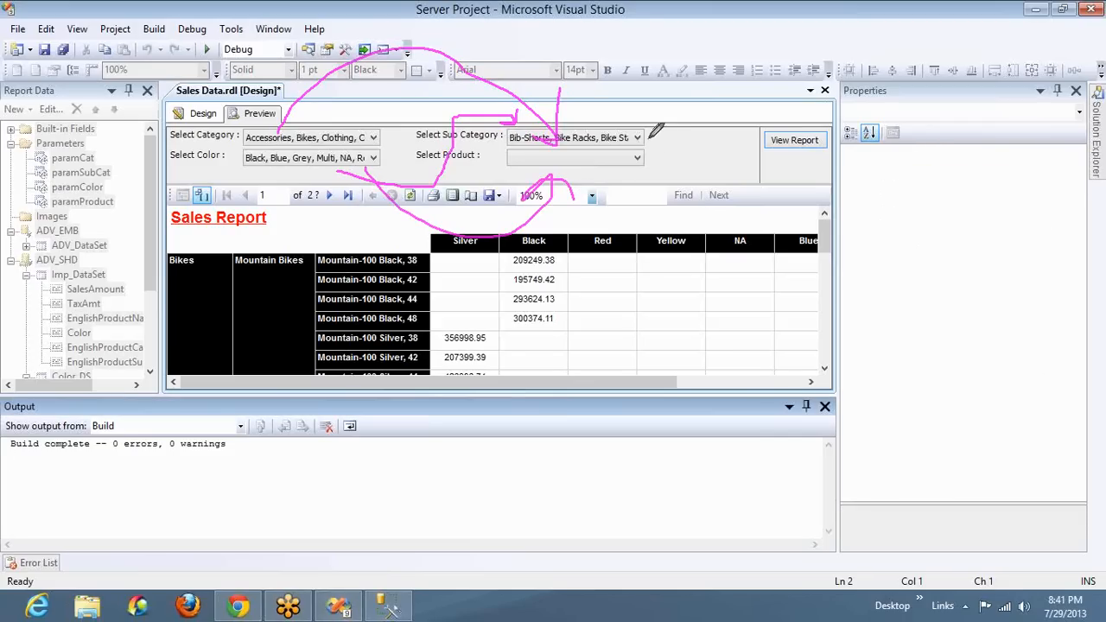
mouse_move(651, 125)
left_mouse_down()
mouse_move(511, 114)
mouse_move(699, 98)
mouse_move(604, 105)
mouse_move(365, 61)
mouse_move(350, 124)
mouse_move(375, 95)
left_mouse_up()
mouse_move(259, 128)
left_mouse_down()
mouse_move(154, 159)
mouse_move(169, 153)
mouse_move(177, 164)
left_mouse_up()
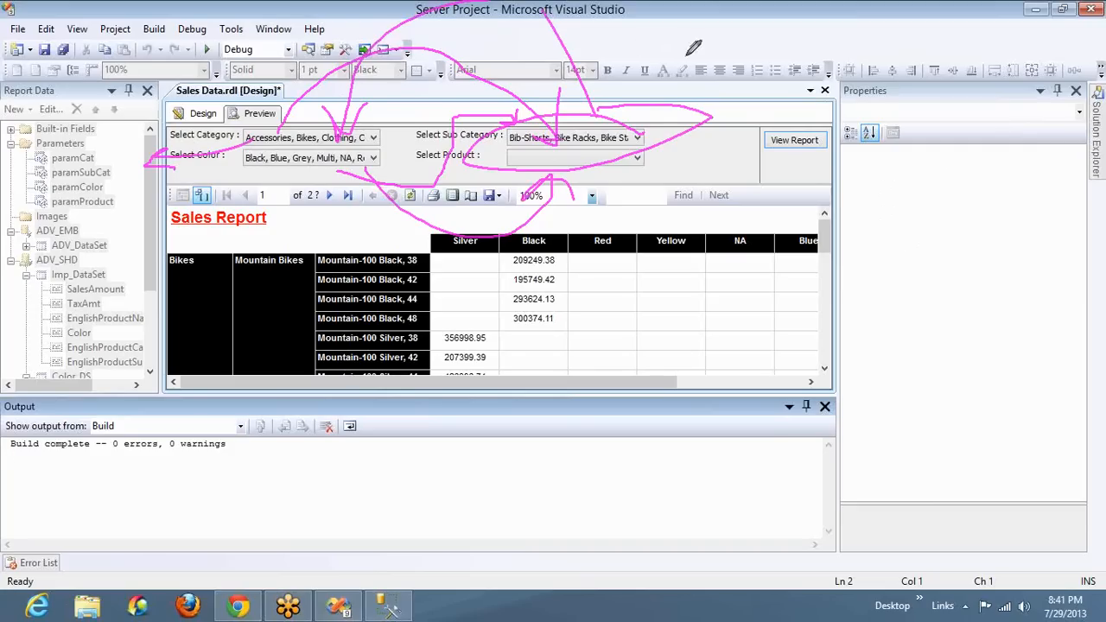
left_click_drag(685, 57, 620, 117)
left_click_drag(640, 81, 619, 112)
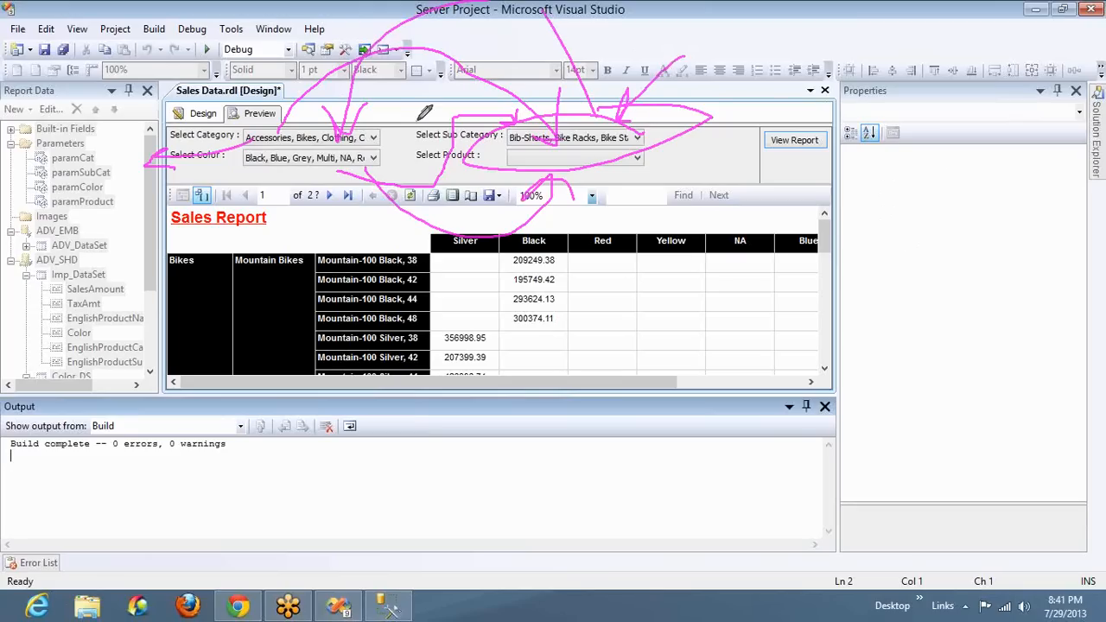
mouse_move(374, 126)
left_mouse_down()
mouse_move(369, 114)
mouse_move(381, 128)
left_mouse_up()
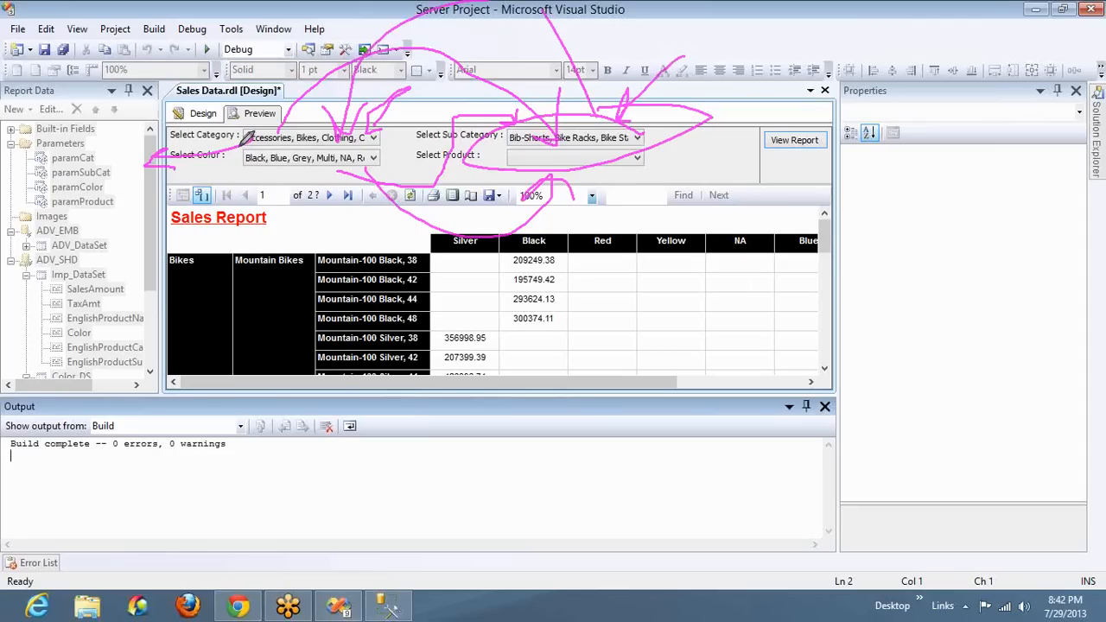
mouse_move(234, 149)
left_mouse_down()
mouse_move(421, 147)
mouse_move(246, 122)
mouse_move(315, 149)
left_mouse_up()
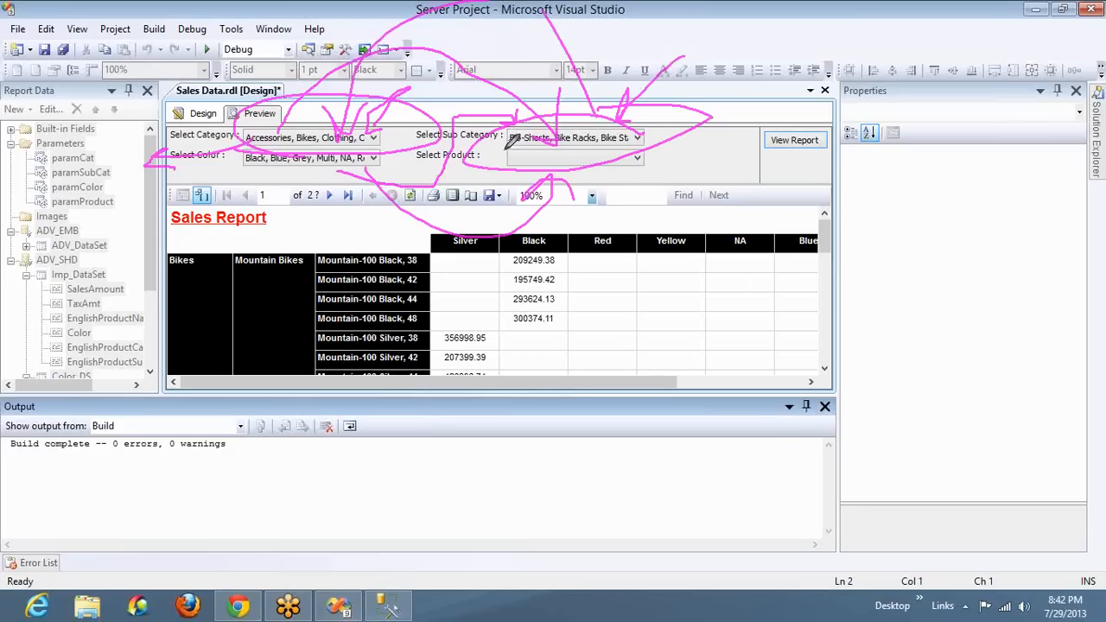
mouse_move(671, 97)
left_mouse_down()
mouse_move(485, 138)
mouse_move(515, 147)
left_mouse_up()
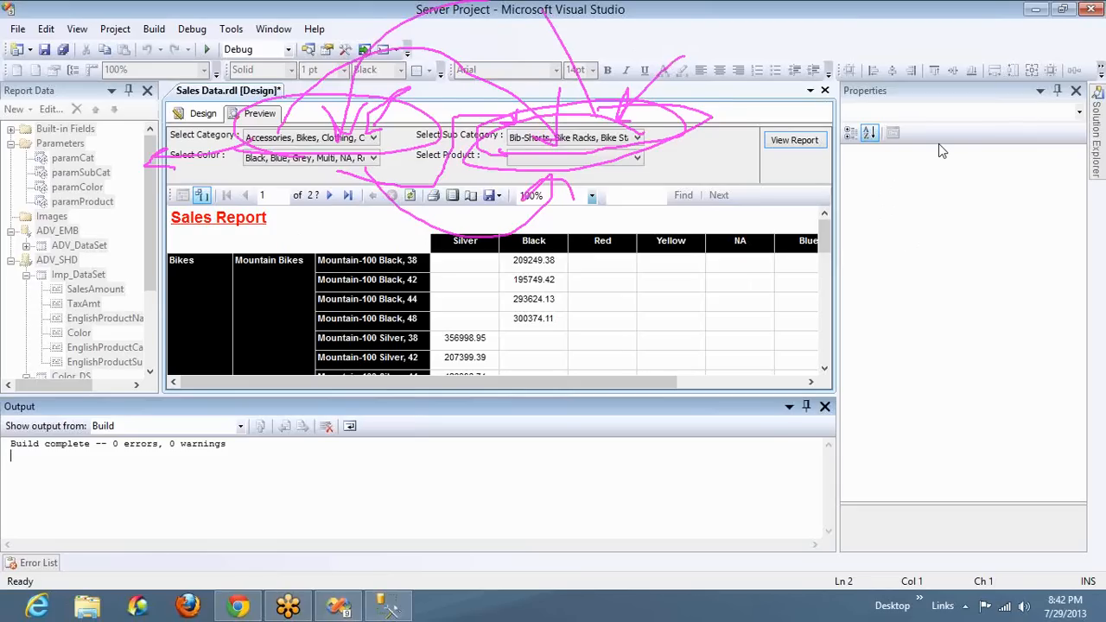
left_click(894, 317)
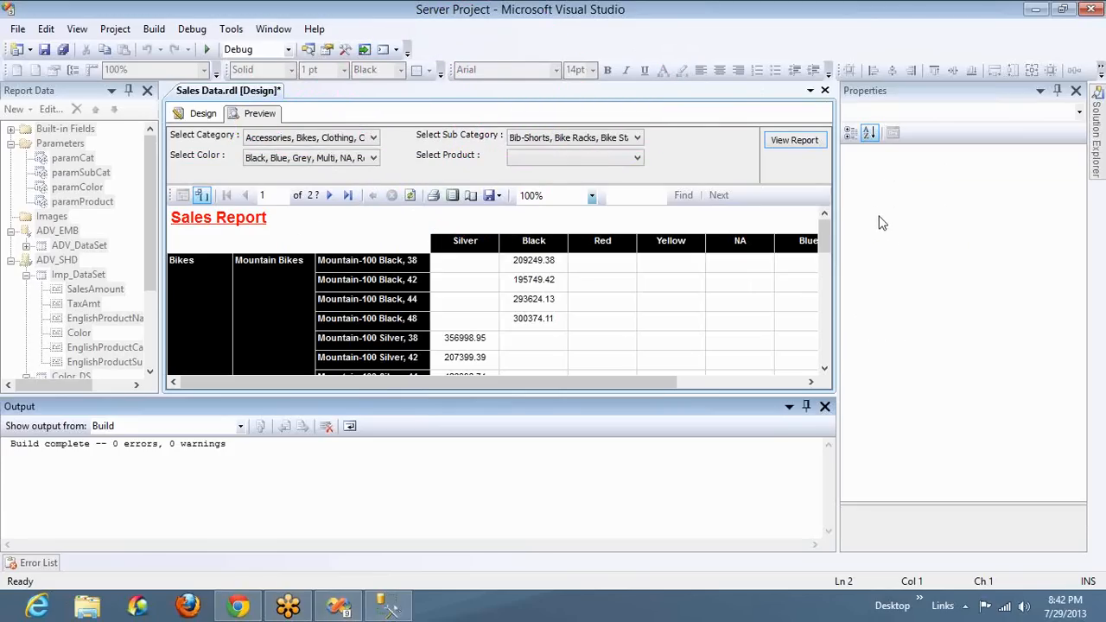
Close the build Output window and return to the report design to locate the Category_DS and SubCat_DS datasets
left_click(824, 406)
left_click(184, 118)
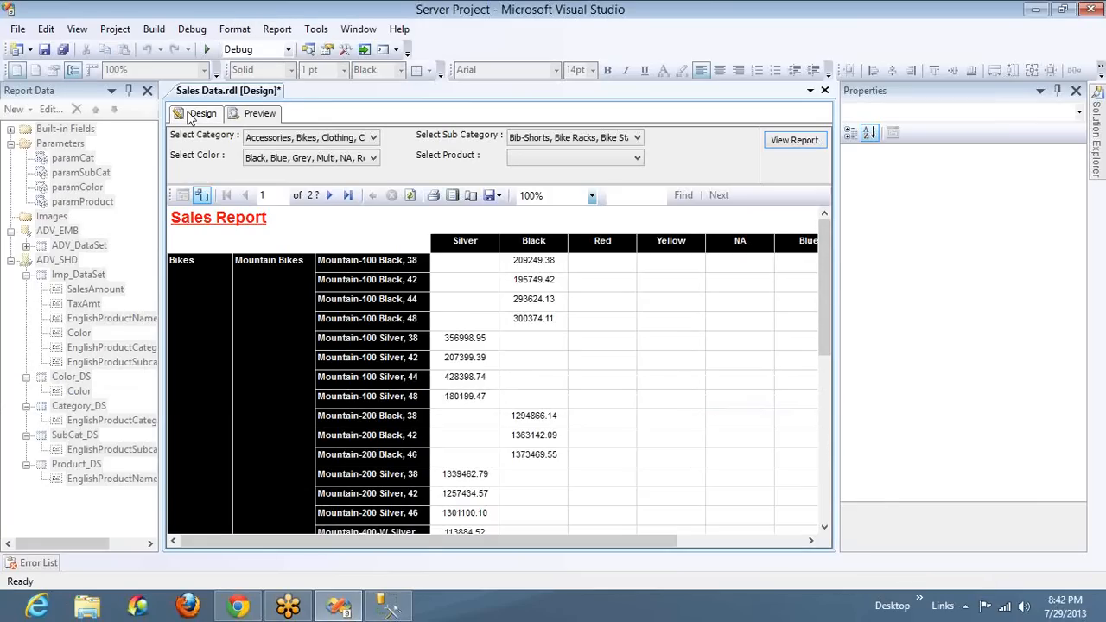
left_click(76, 409)
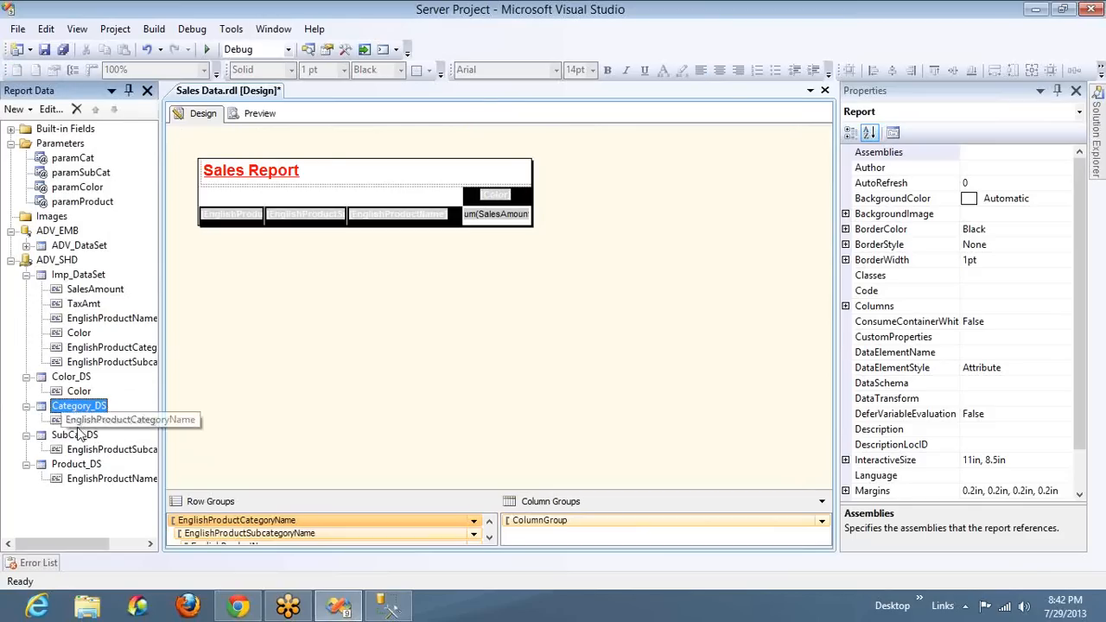
left_click(79, 436)
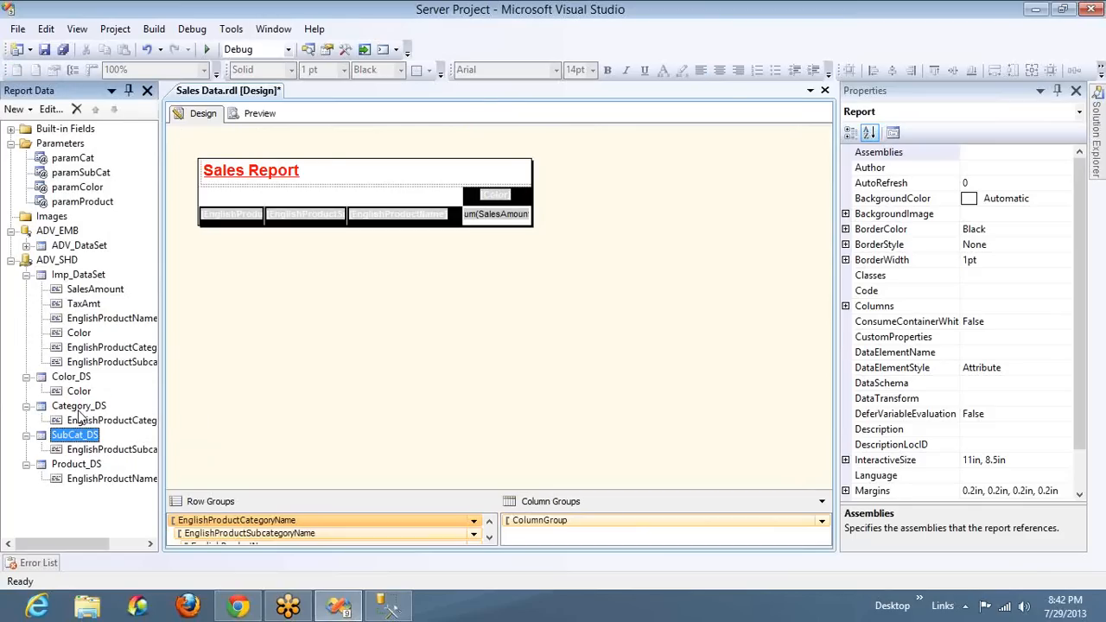
left_click(79, 410)
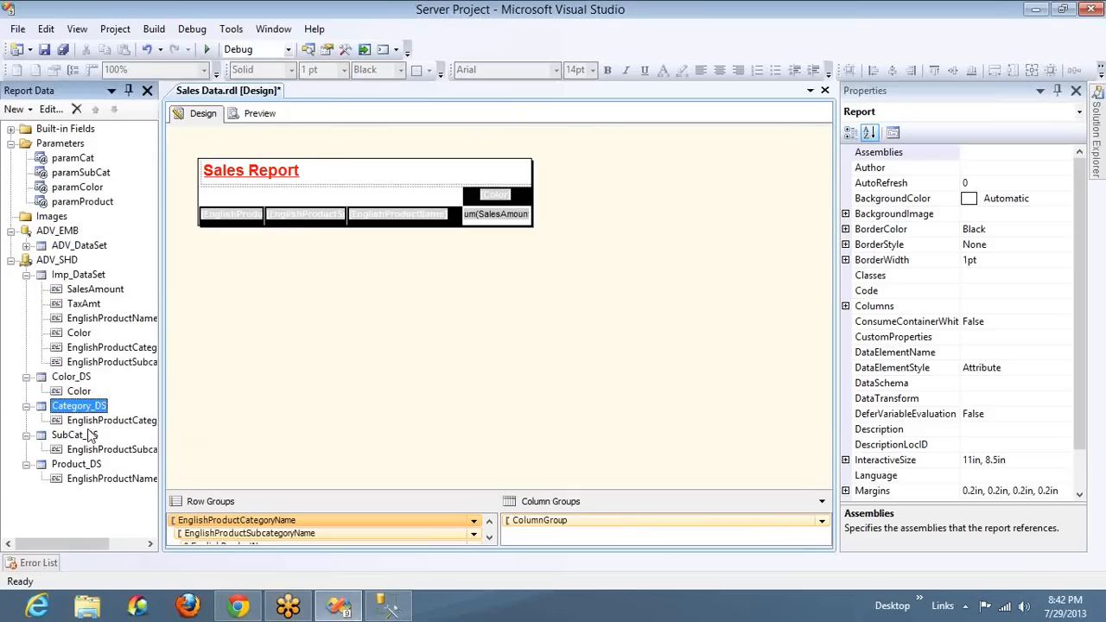
Copy the SubCat_DS dataset's query into a new AdventureWorksDW query in SQL Server Management Studio and run it
double_click(86, 435)
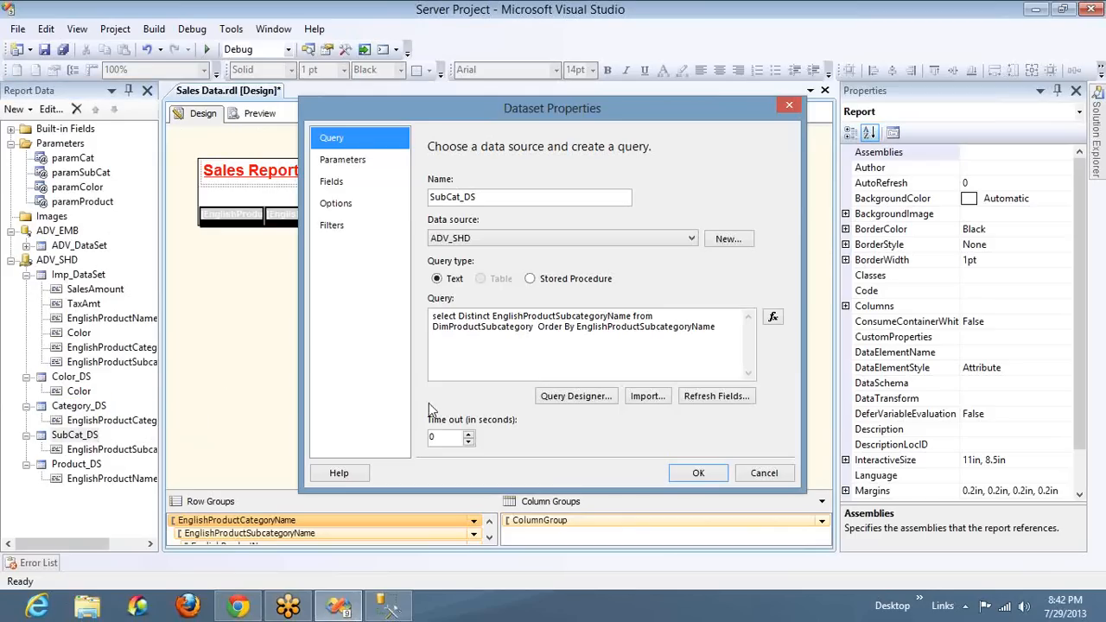
left_click(720, 327)
key("ctrl+a")
key("ctrl+c")
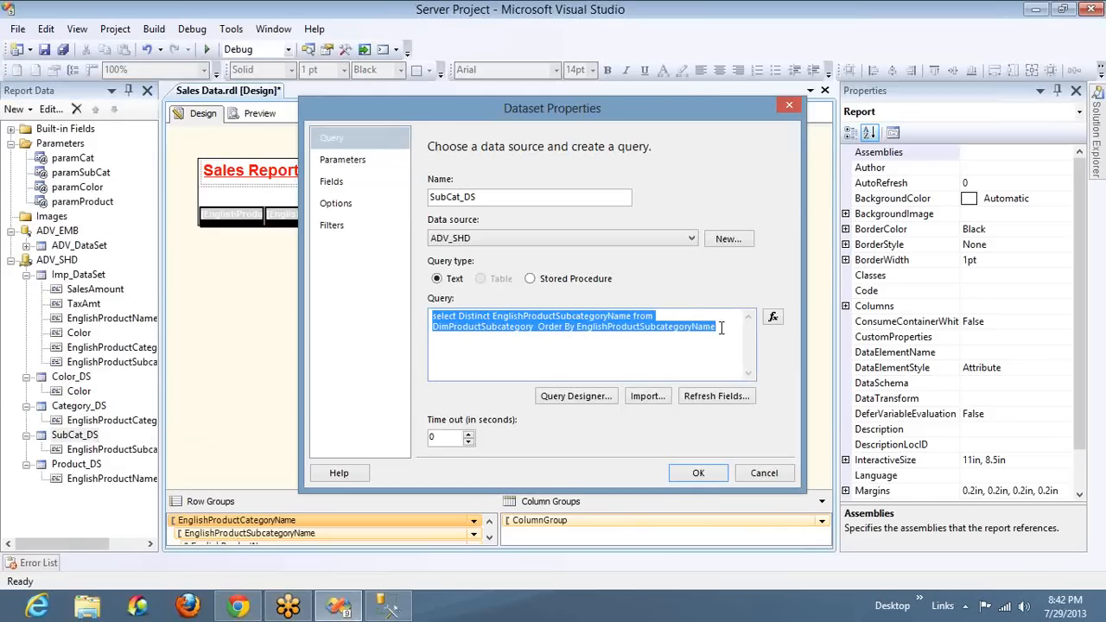
left_click(382, 610)
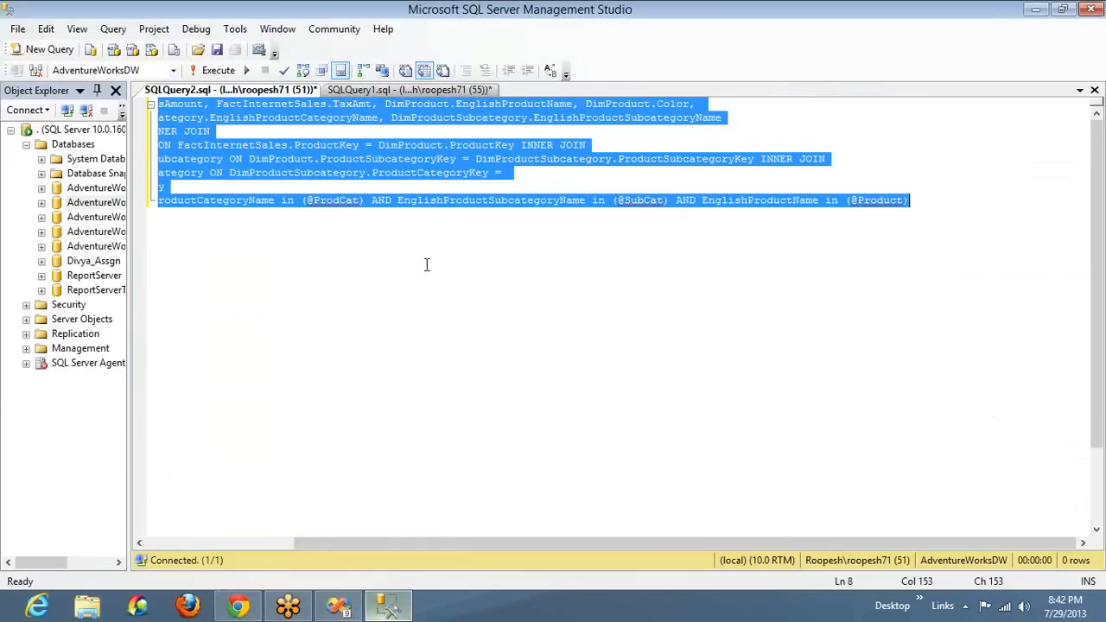
left_click(43, 52)
key("ctrl+v")
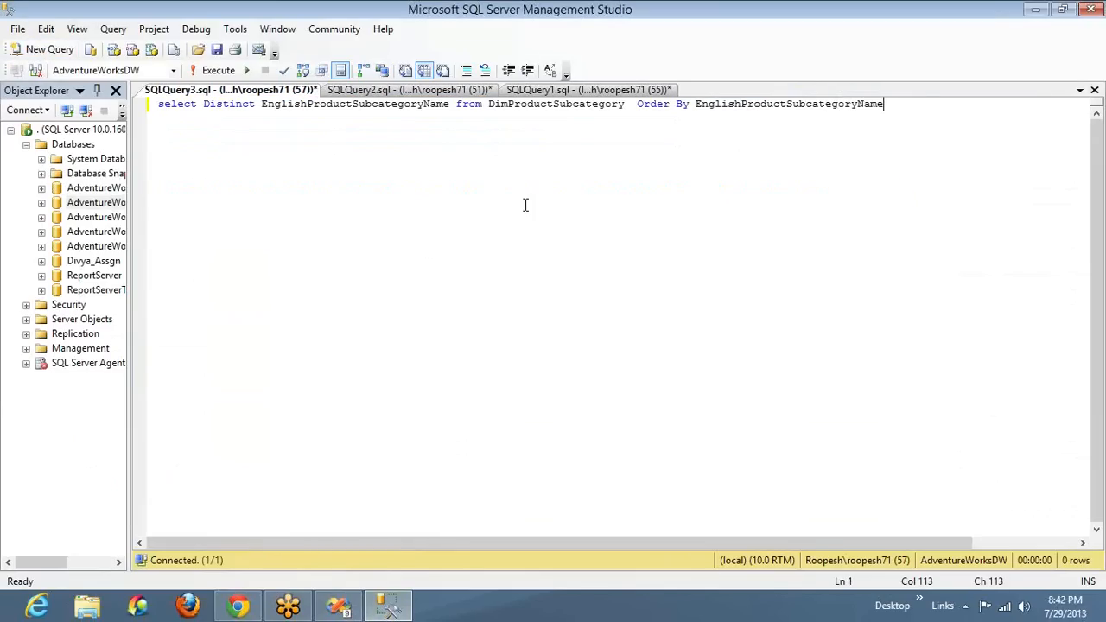
key("F5")
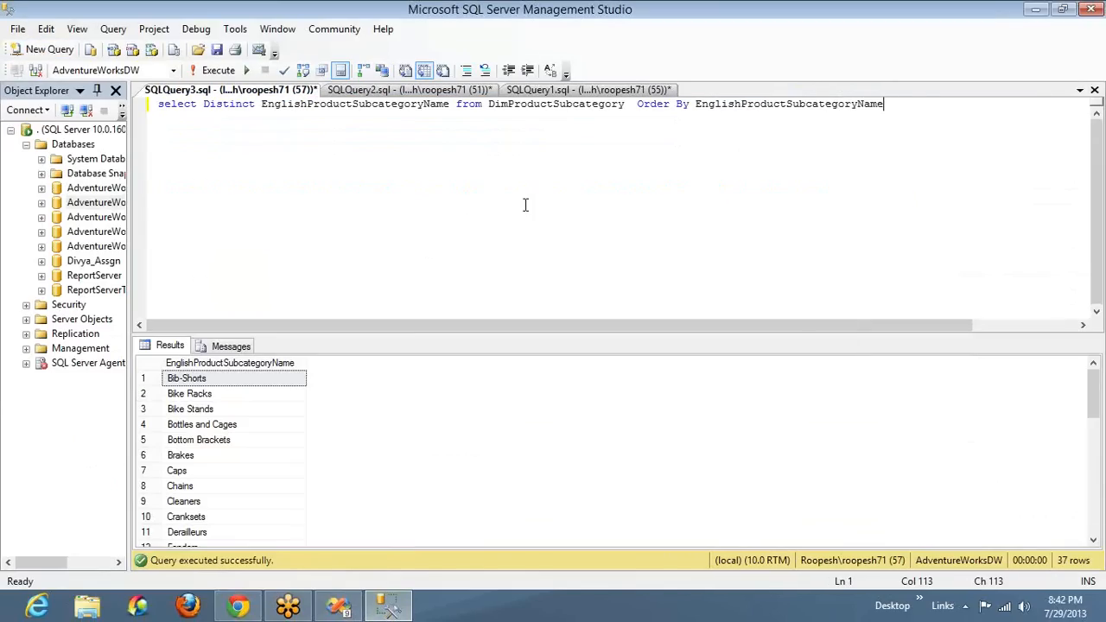
Put the Order By clause on its own line and insert a Where clause line above it
left_click(639, 104)
key("Return")
key("Return")
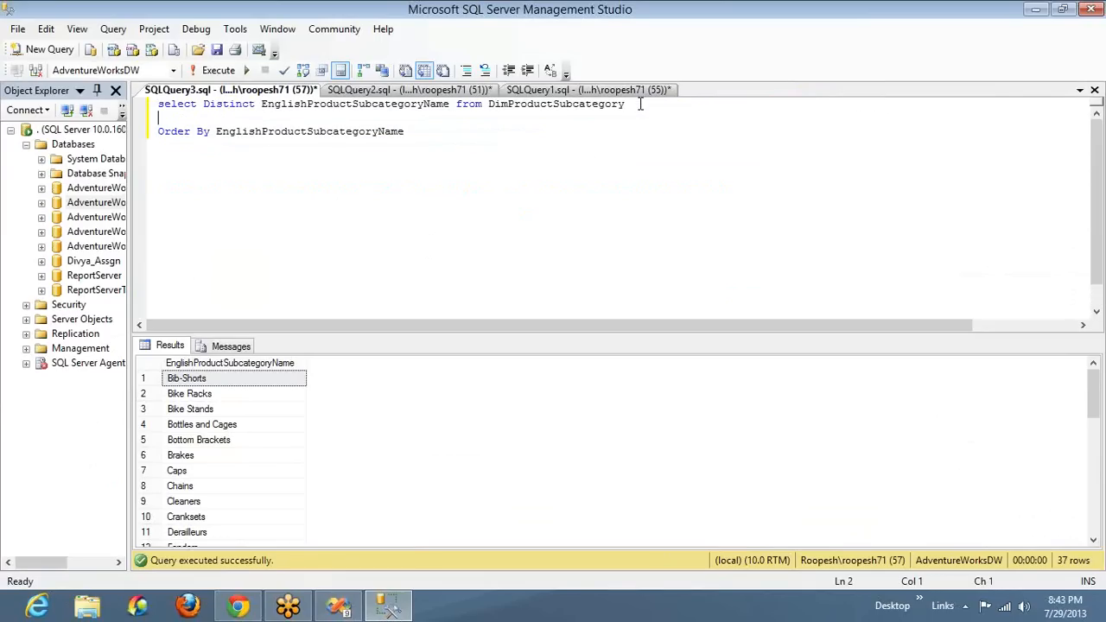
type("Where")
Add "select * from DimProductSubcategory" below the query, run only that statement and examine the ProductCategoryKey column
left_click(557, 111)
double_click(554, 111)
key("ctrl+c")
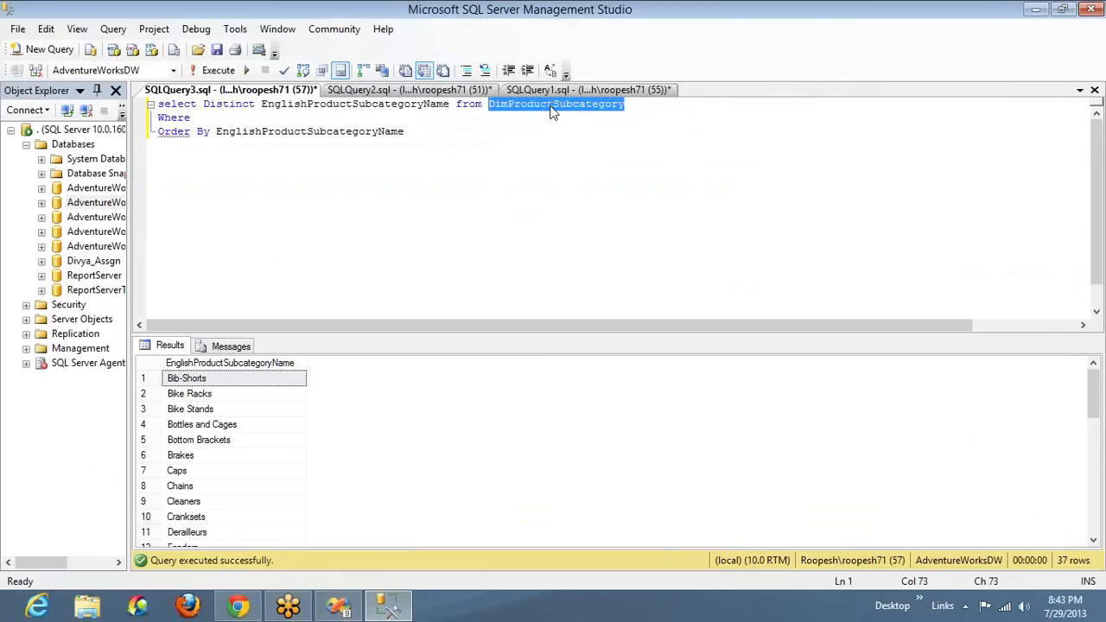
key("ctrl+End")
key("Return")
key("Return")
type("sele")
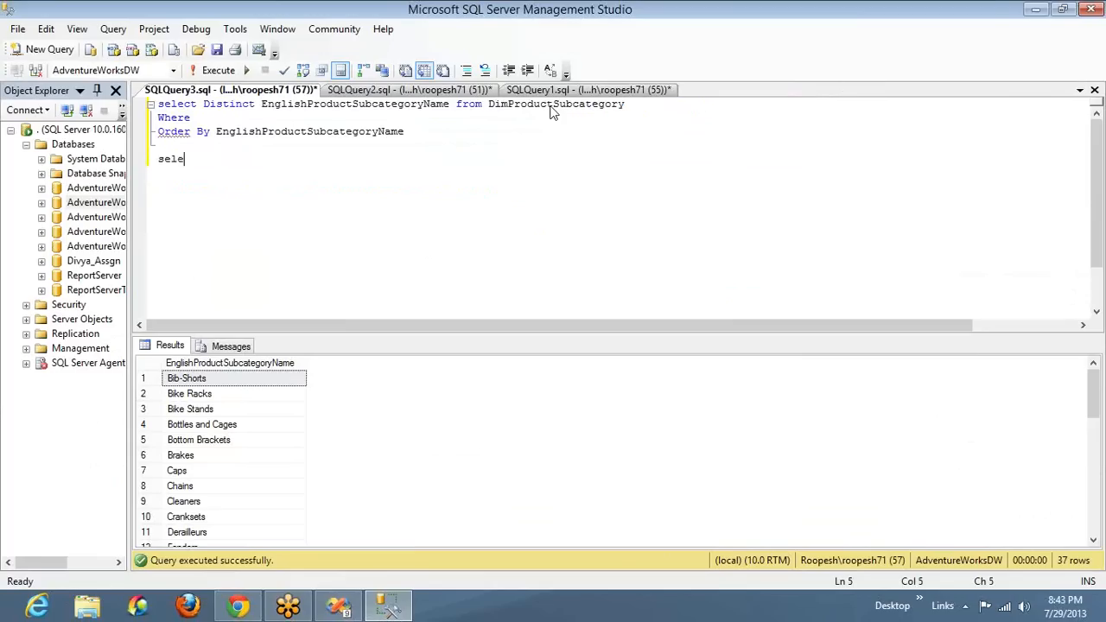
type("ct * from")
key("ctrl+v")
key("shift+Home")
key("F5")
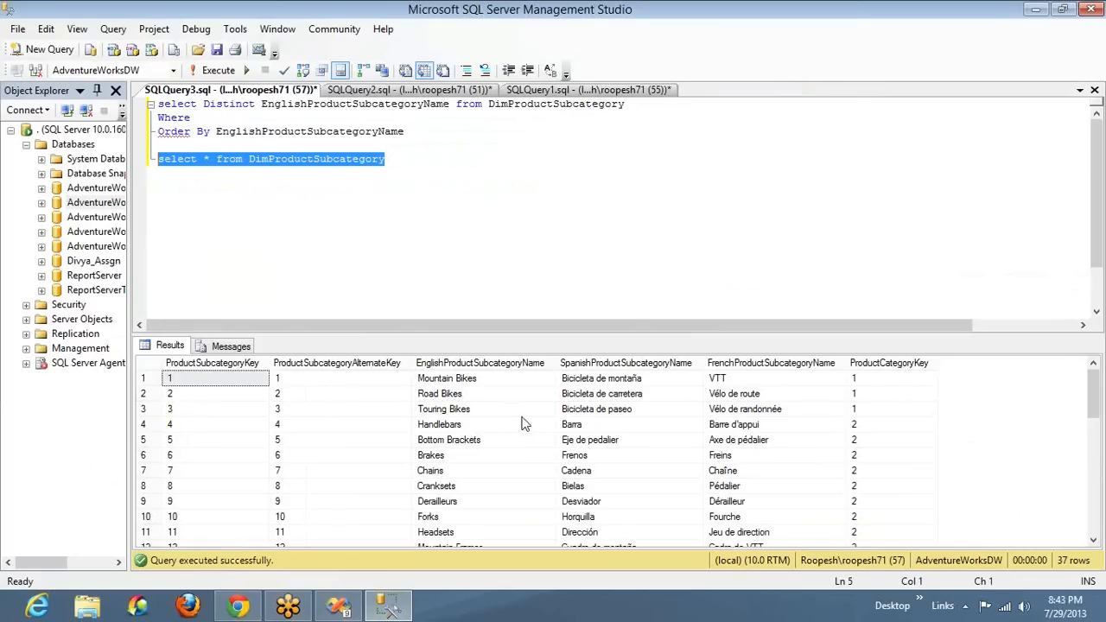
right_click(776, 439)
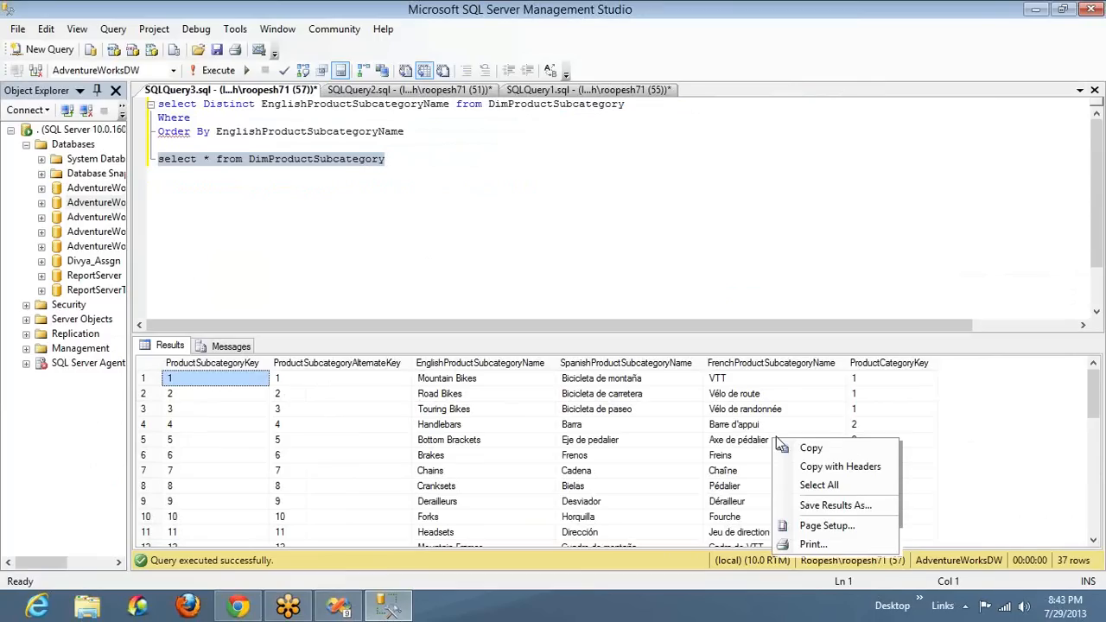
left_click(873, 407)
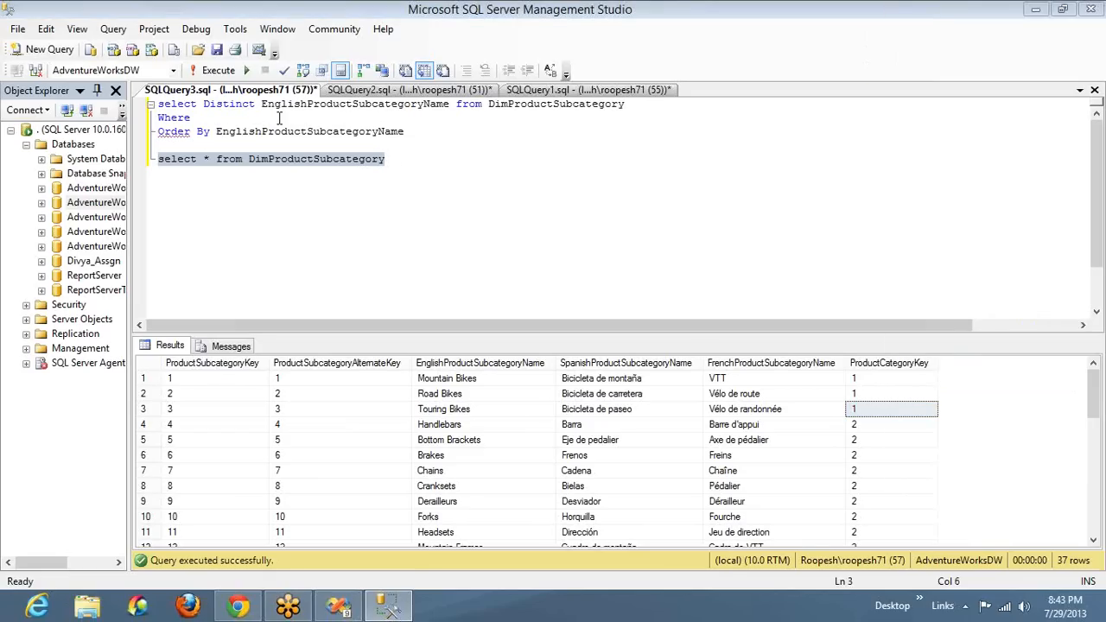
left_click(277, 118)
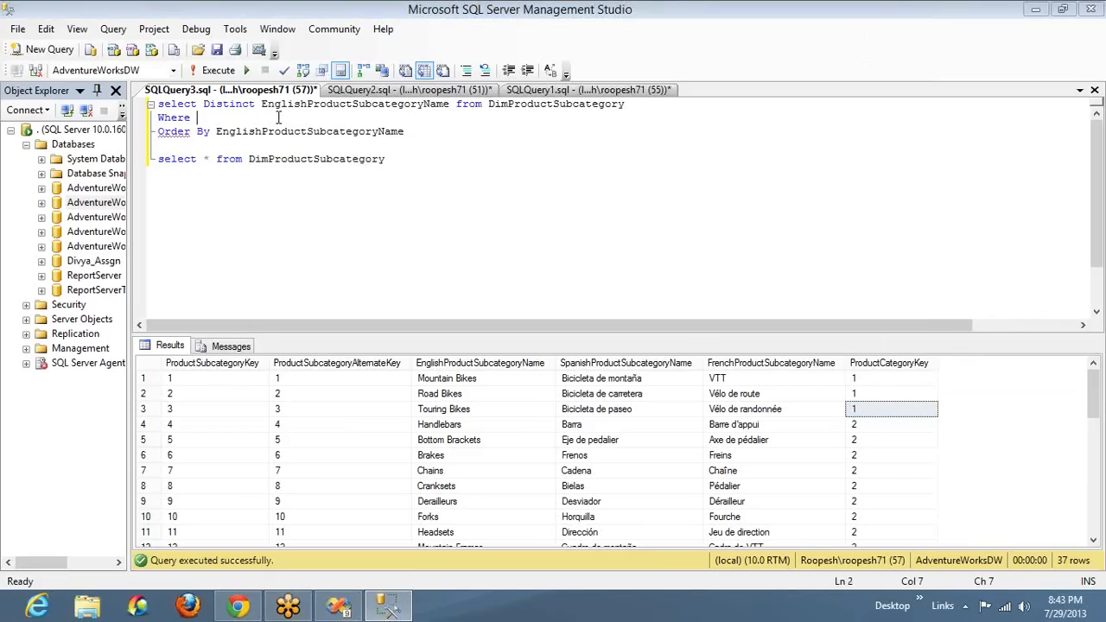
type("Cate")
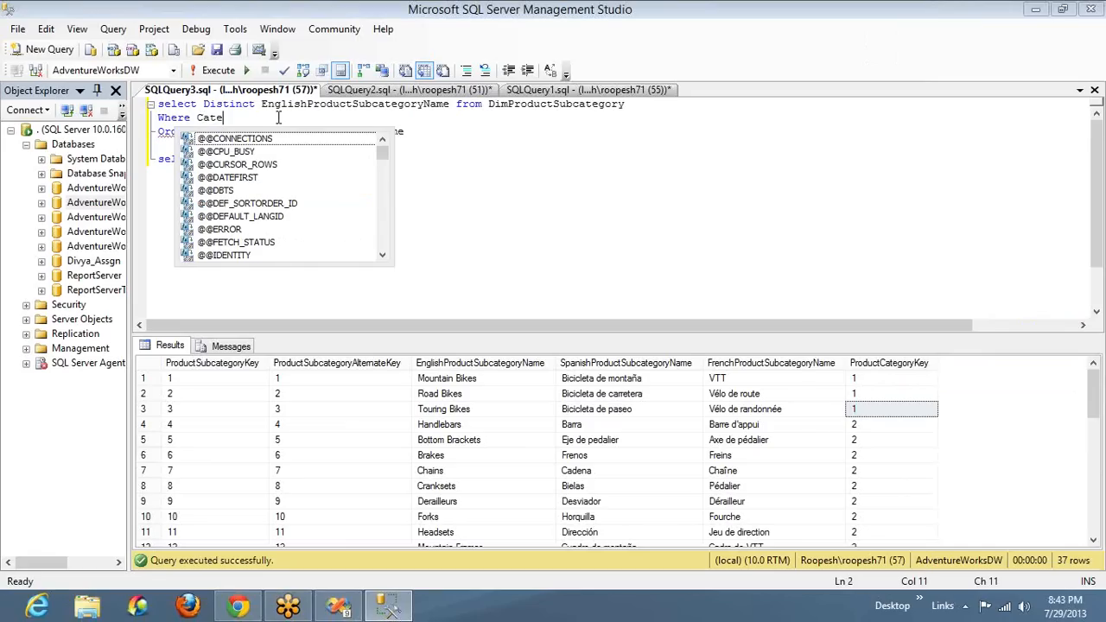
key("BackSpace")
key("BackSpace")
key("BackSpace")
key("BackSpace")
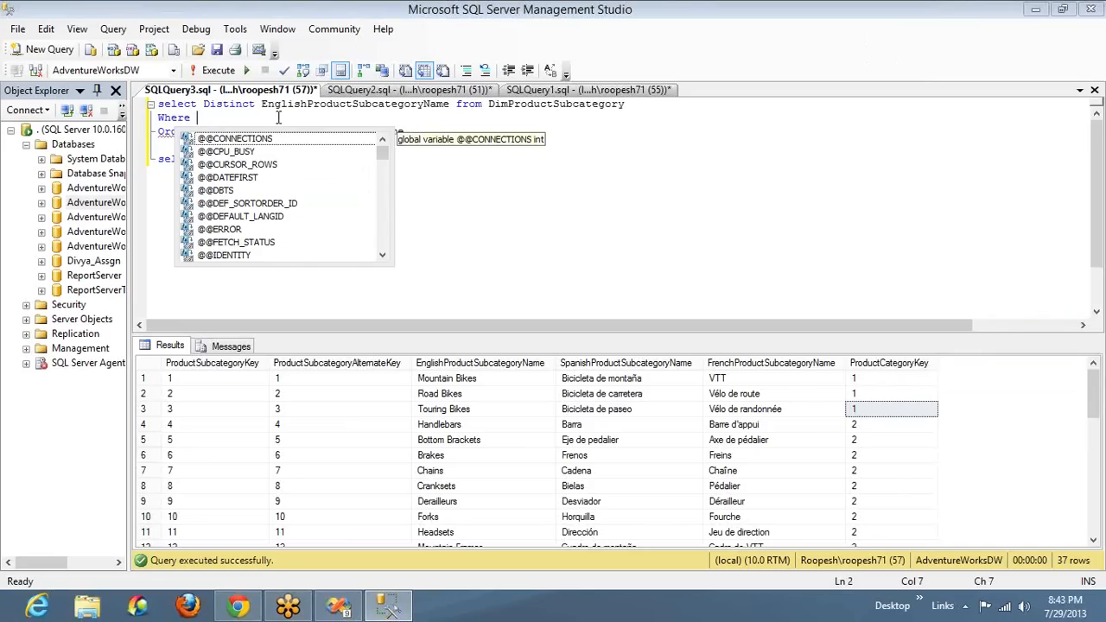
type("ProductCategoryKey in (")
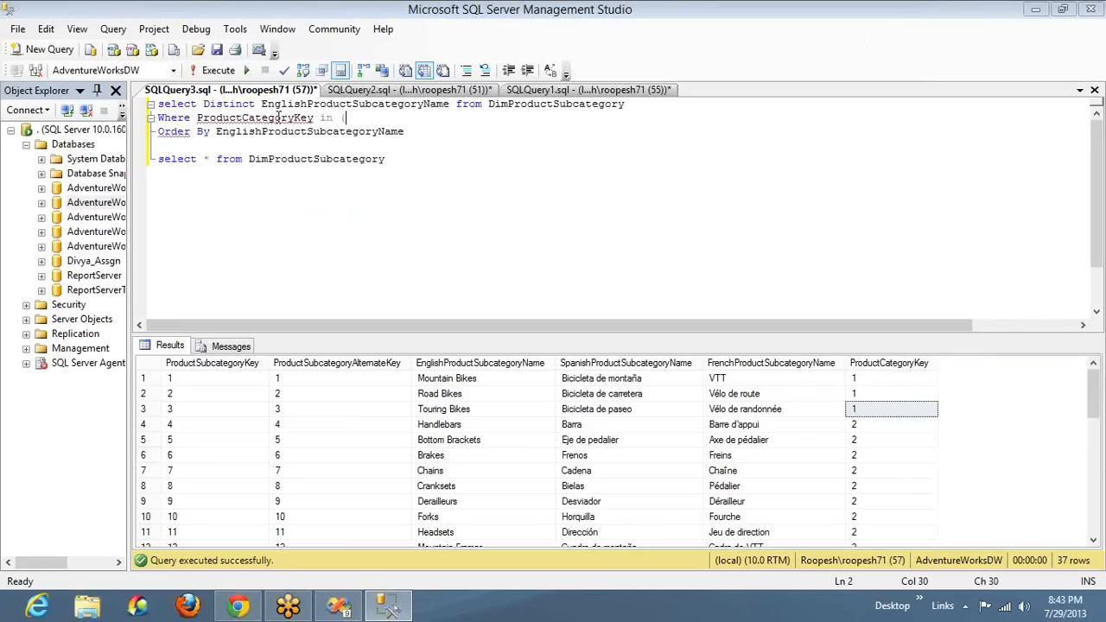
type("@ProdCat")
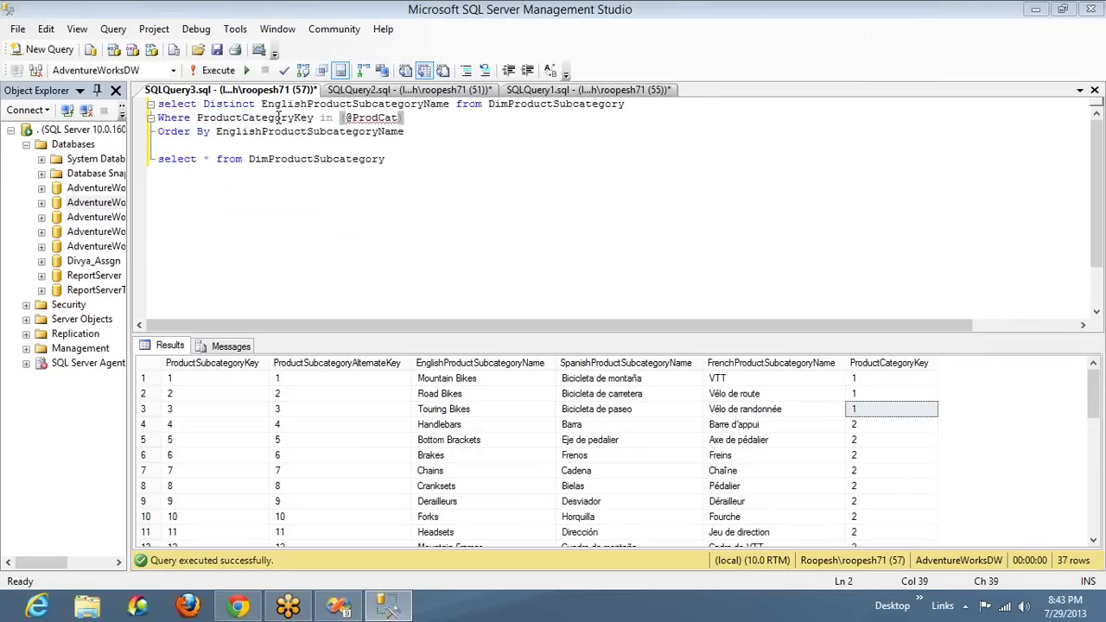
Copy the three-line filtered subcategory query and replace the SubCat_DS dataset's query with it in Visual Studio
key("Down")
key("ctrl+shift+Home")
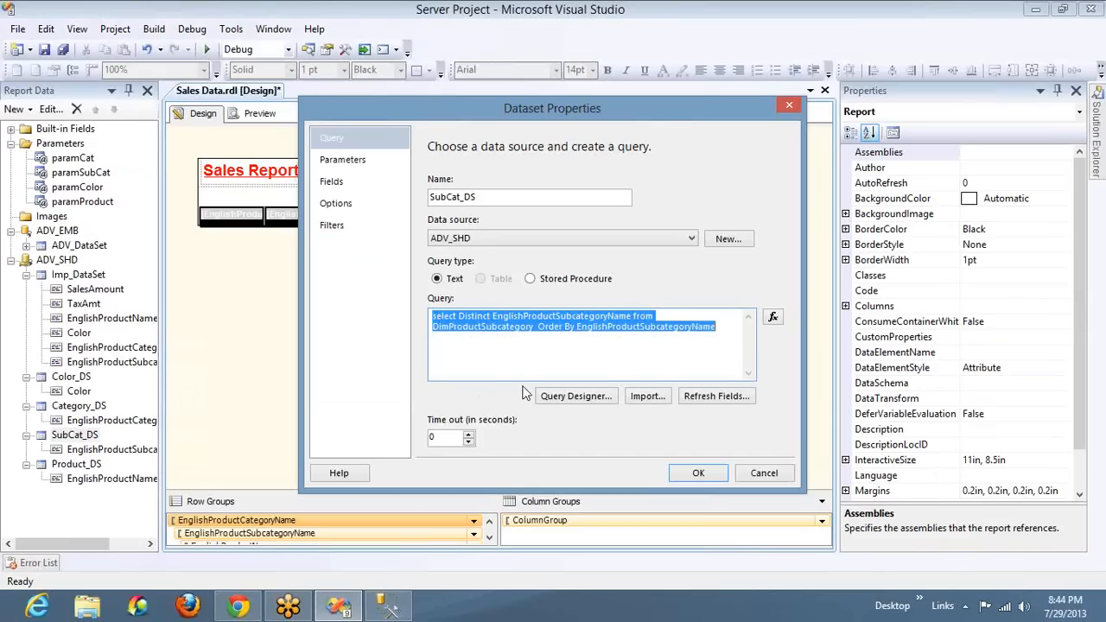
type("select Distinct EnglishProductSubcategoryName from DimProductSubcategory Where ProductCategoryKey in (@ProdCat) Order By EnglishProductSubcategoryName")
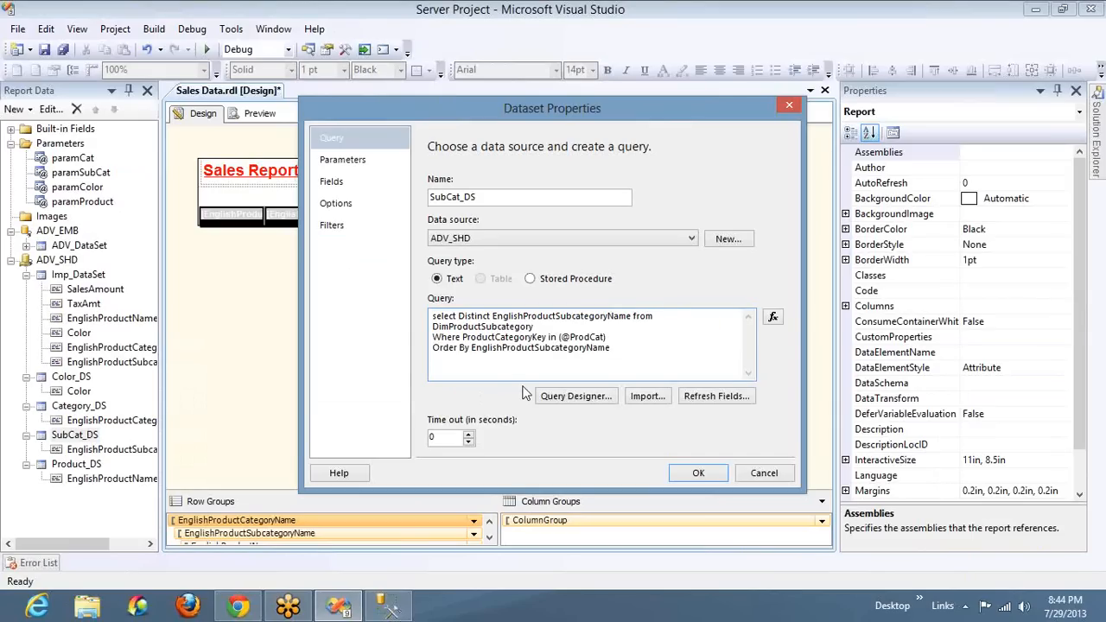
left_click(344, 162)
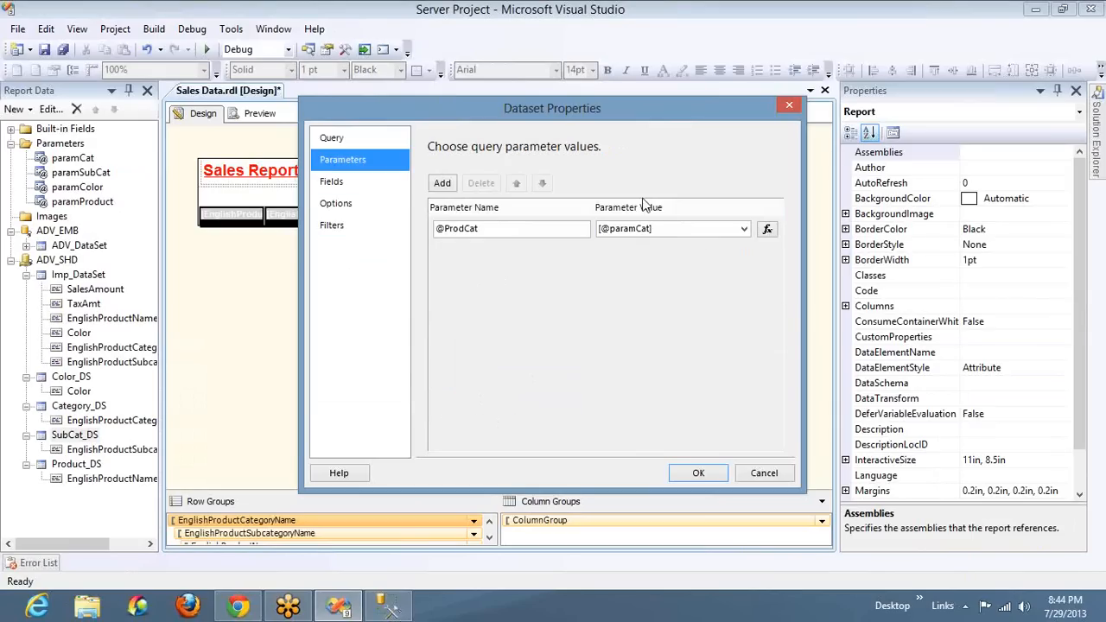
left_click(695, 230)
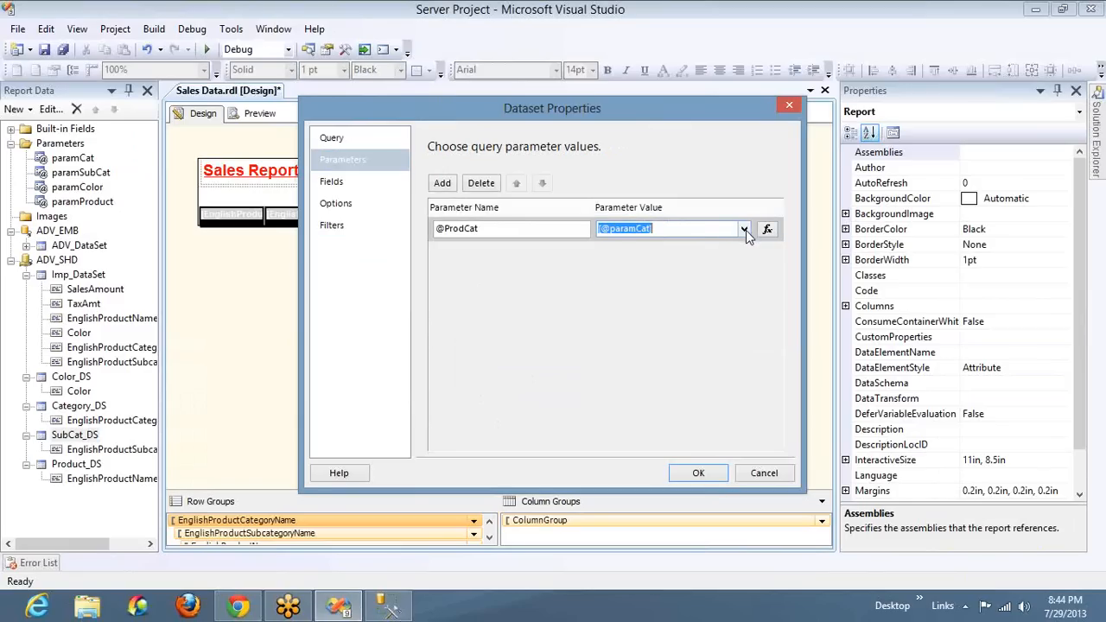
left_click(744, 230)
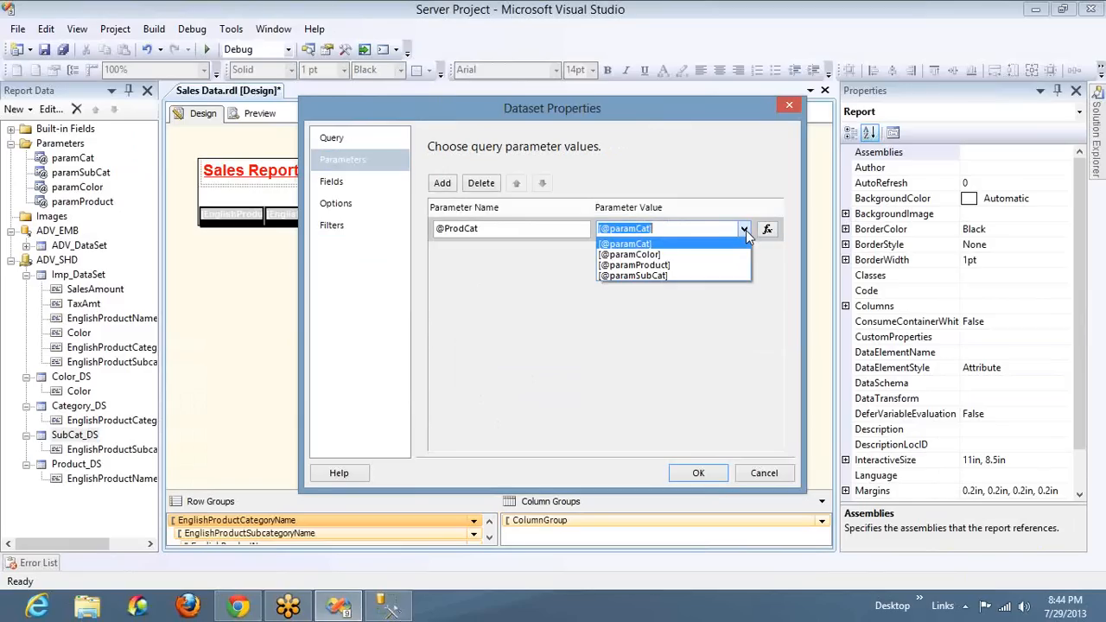
left_click(656, 244)
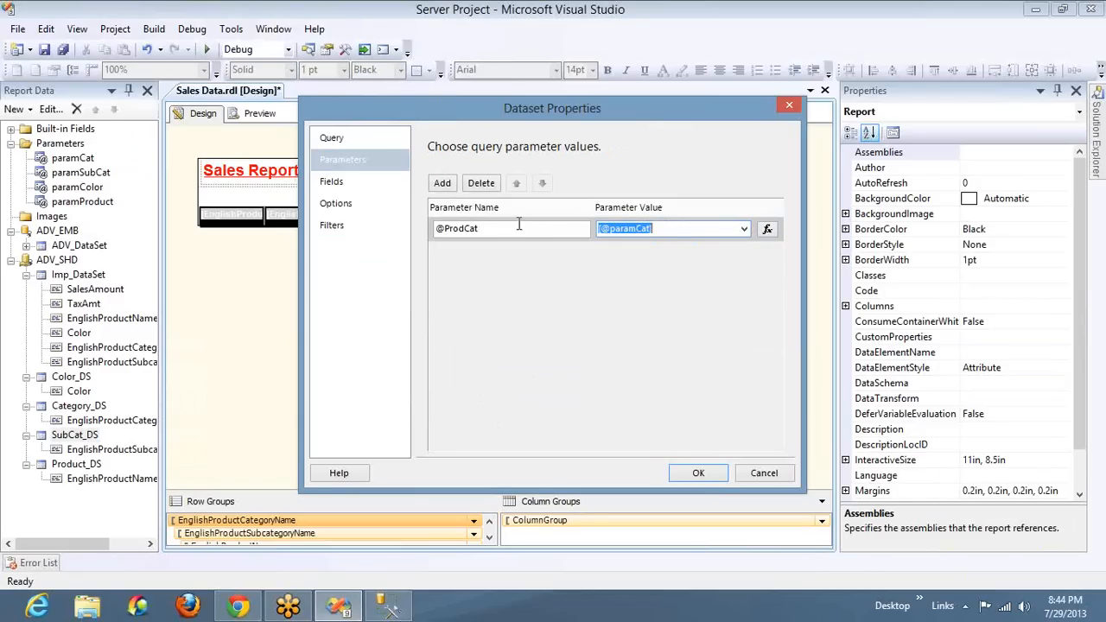
left_click(333, 145)
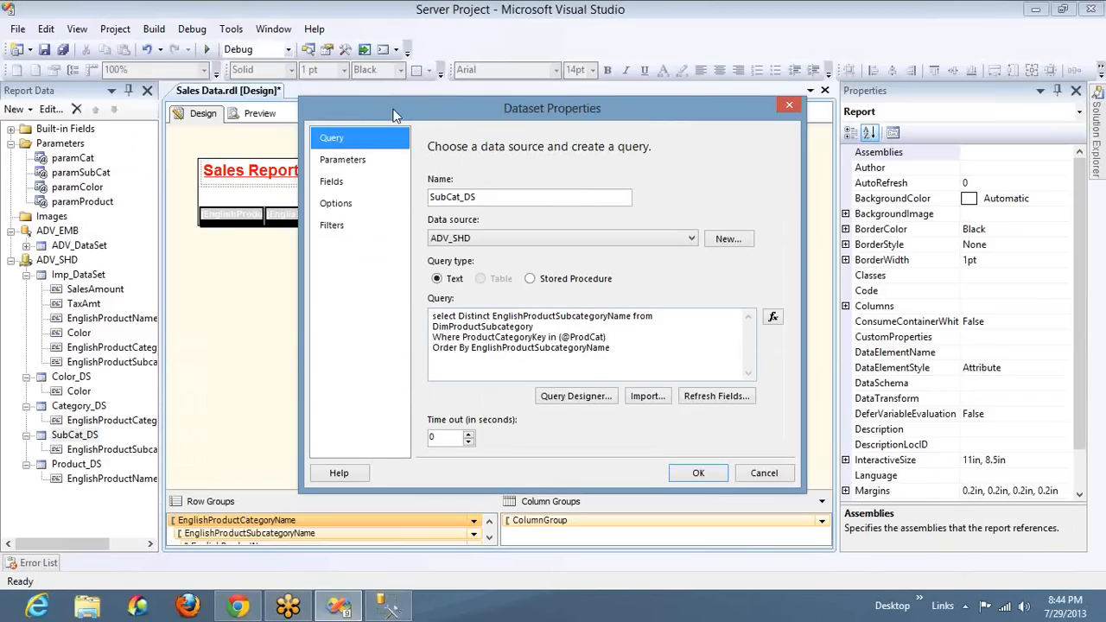
left_click(344, 160)
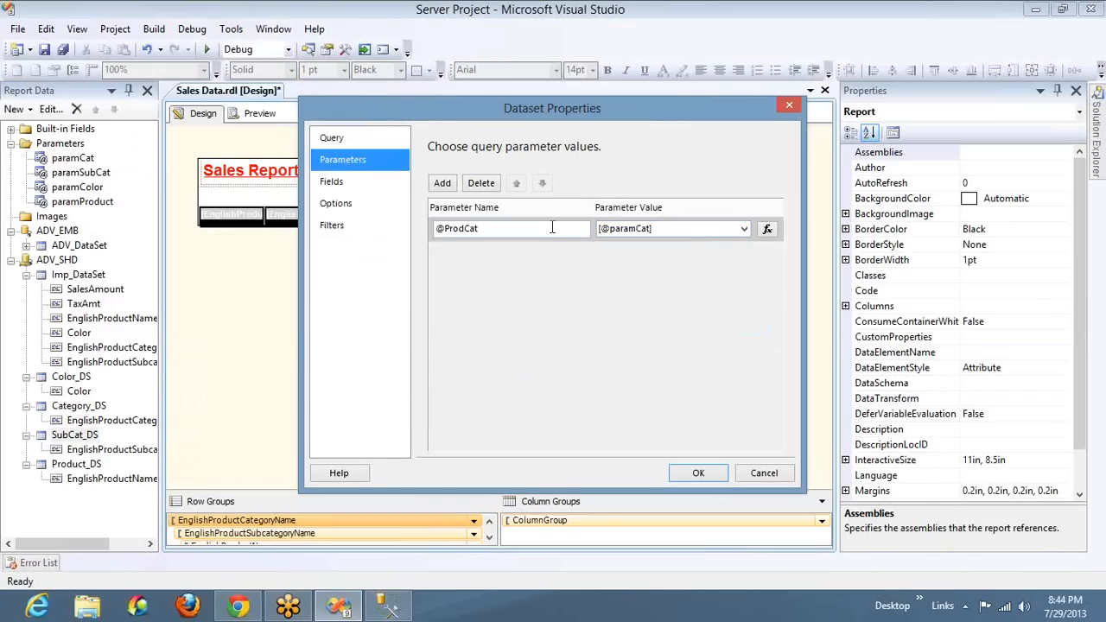
left_click(682, 476)
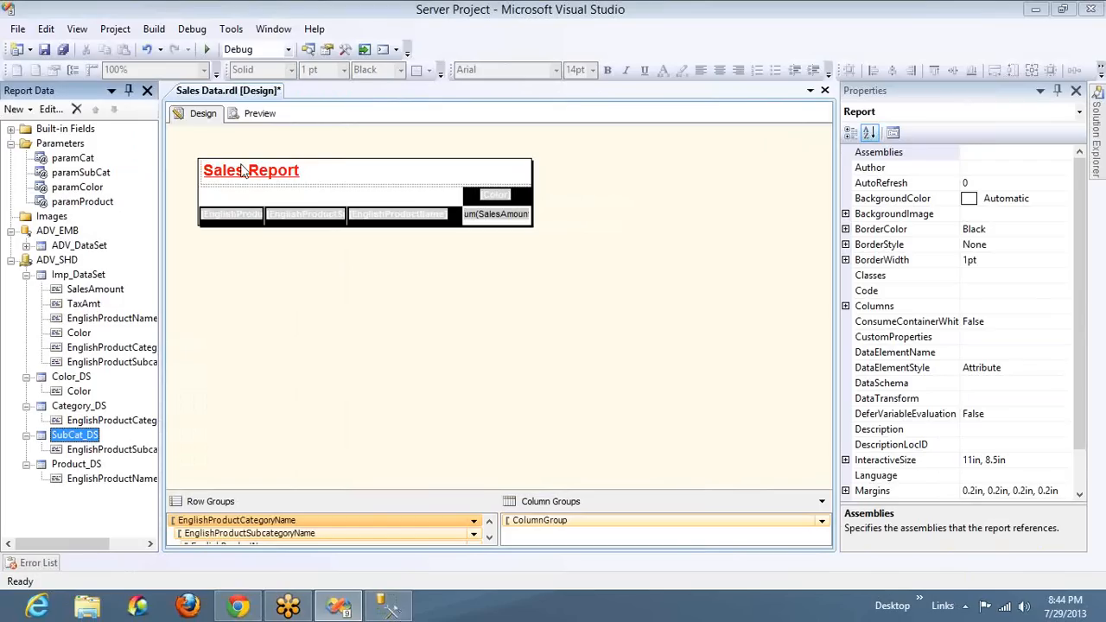
Preview the report, return to its design and collapse Imp_DataSet to reach the category and subcategory datasets
left_click(254, 114)
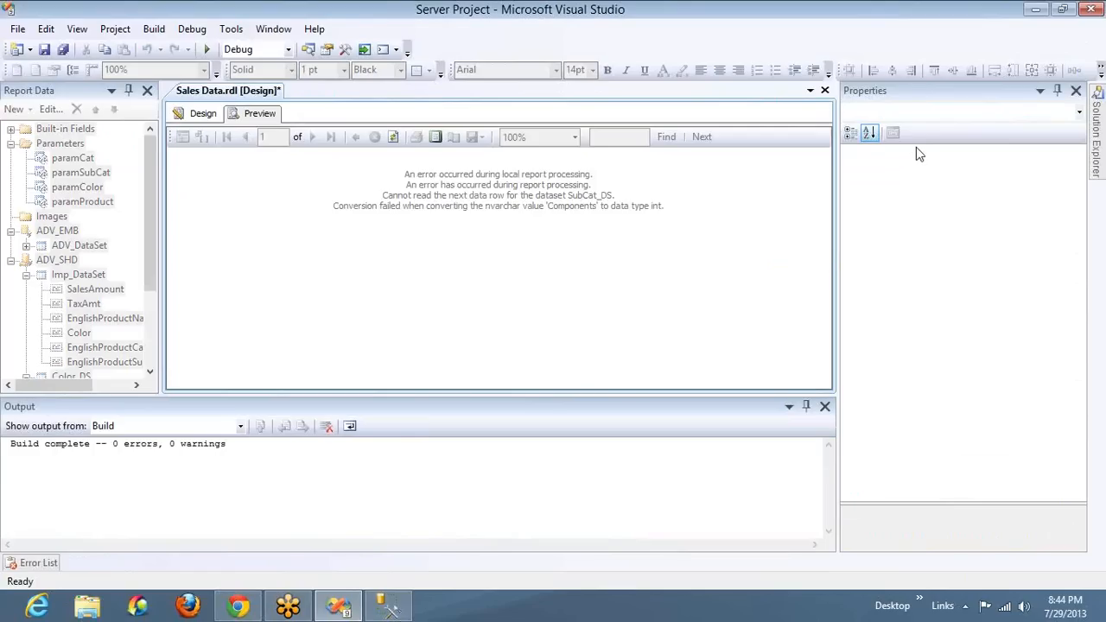
left_click(204, 116)
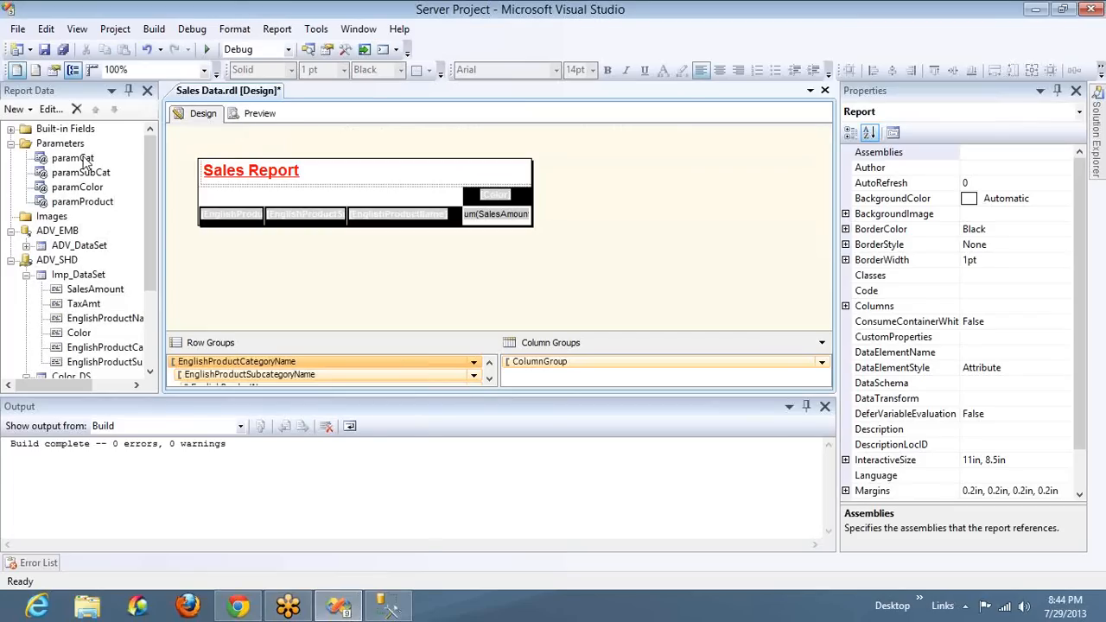
left_click(84, 161)
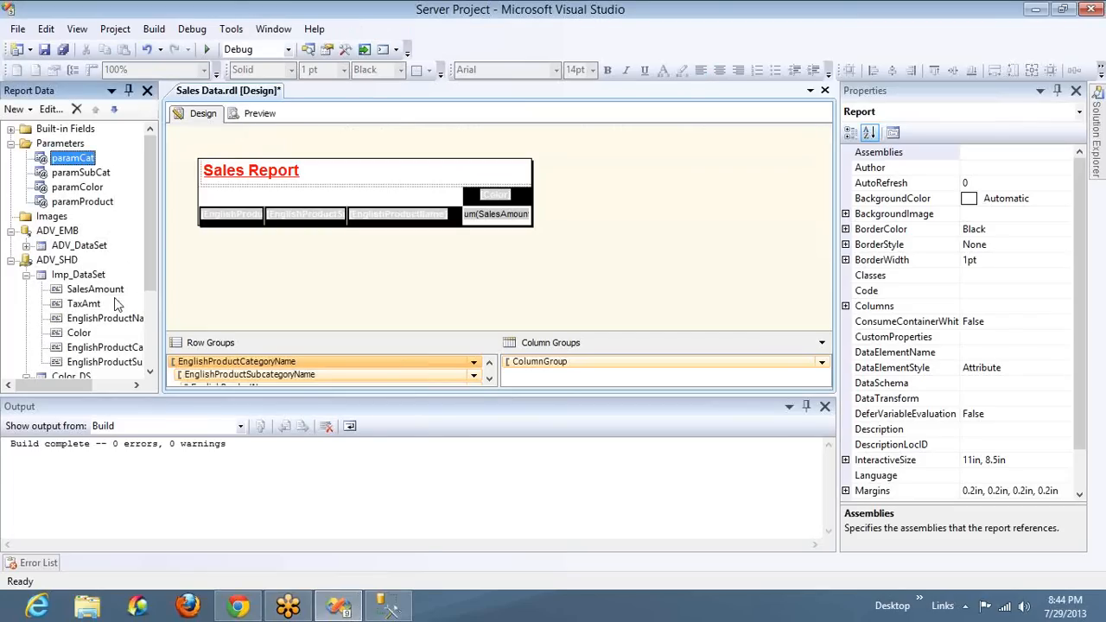
left_click(27, 275)
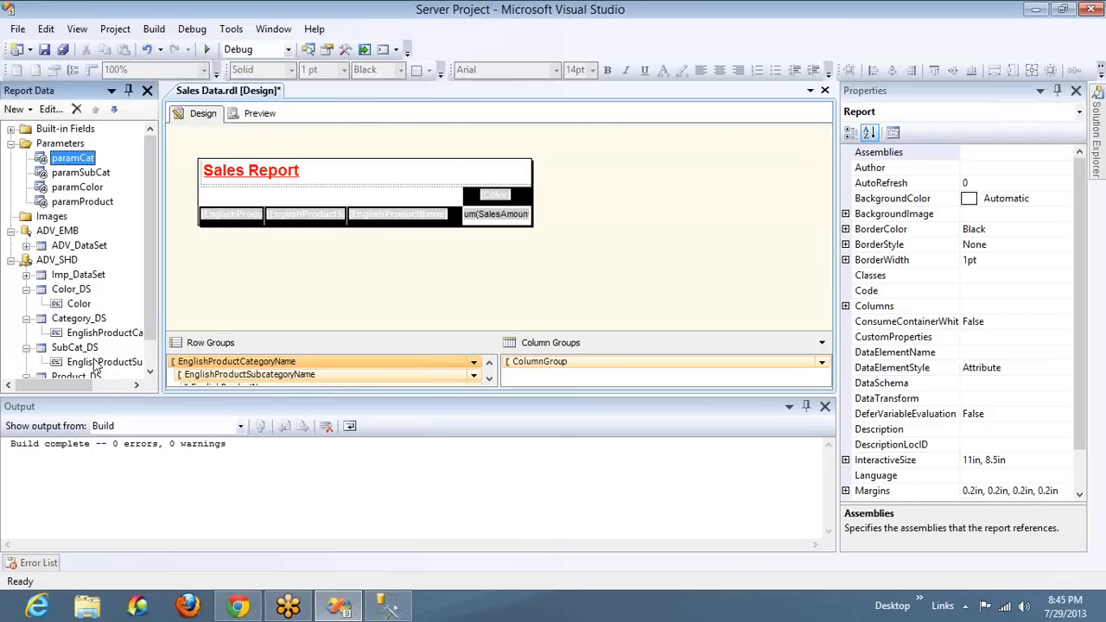
Review the filtered DimProductSubcategory query and the ProductCategoryKey values in SQL Server Management Studio
key("alt+Tab")
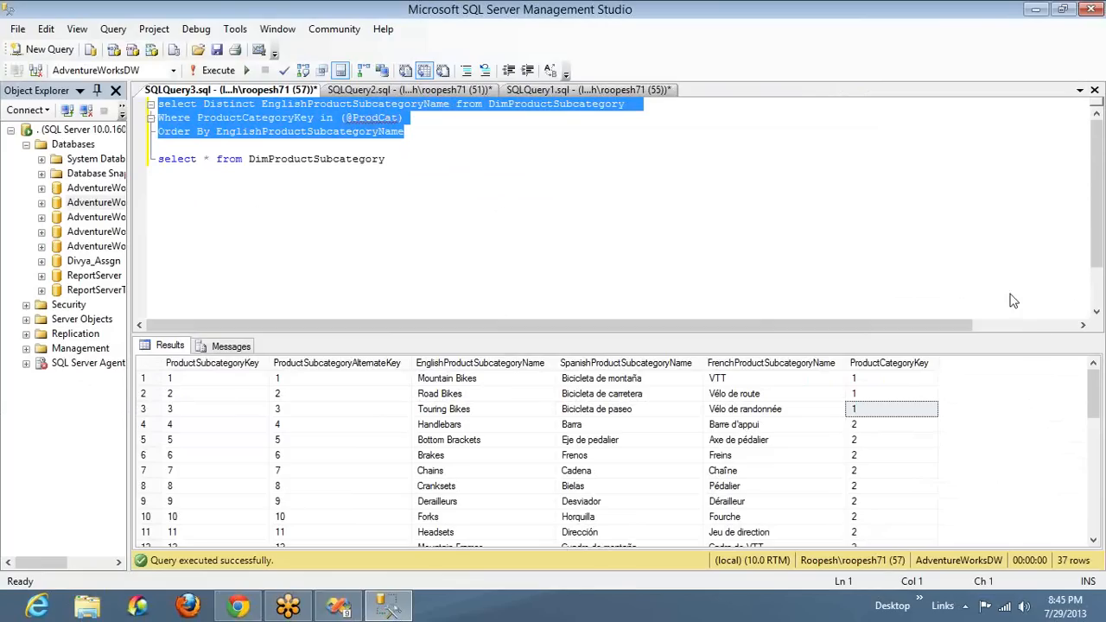
left_click(1092, 322)
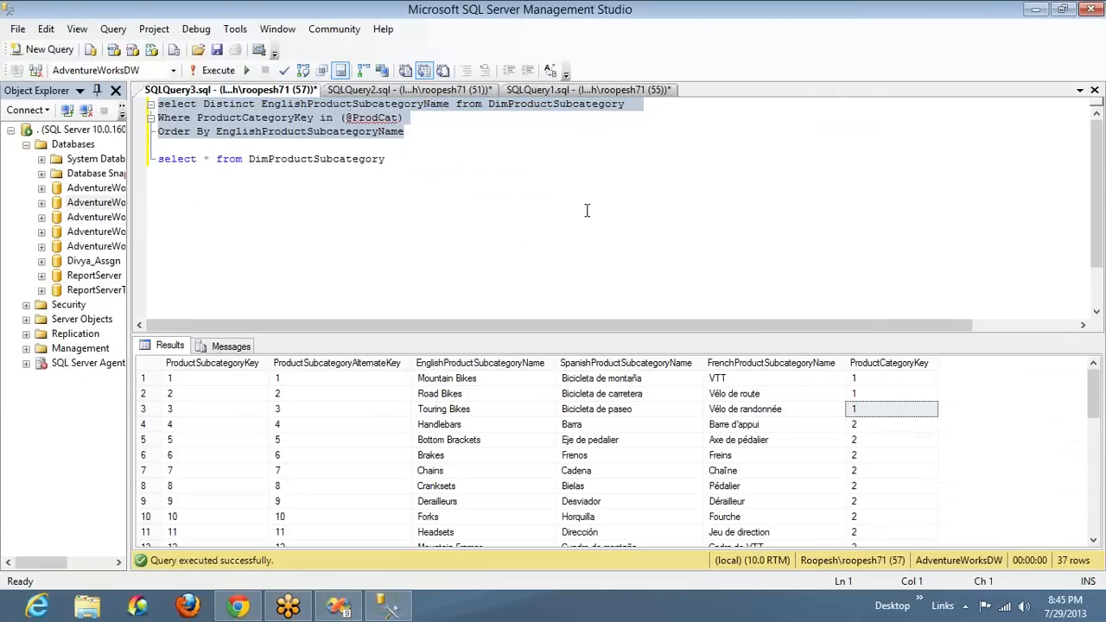
double_click(546, 104)
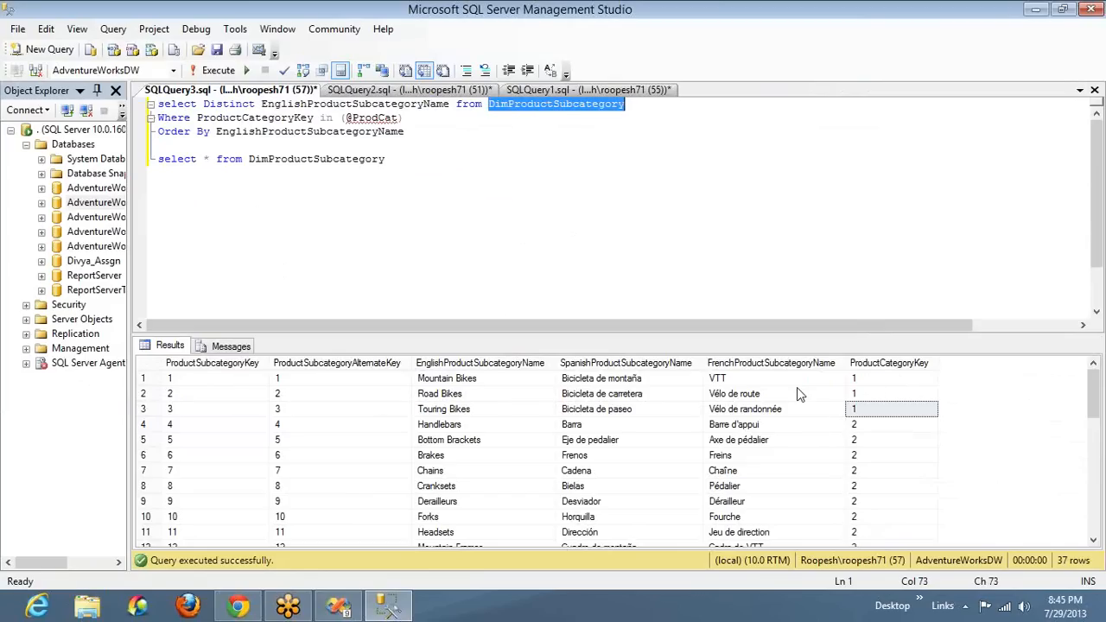
Back in Visual Studio, close the build Output window and add ProductCategoryKey before EnglishProductCategoryName in the Category_DS query
key("alt+Tab")
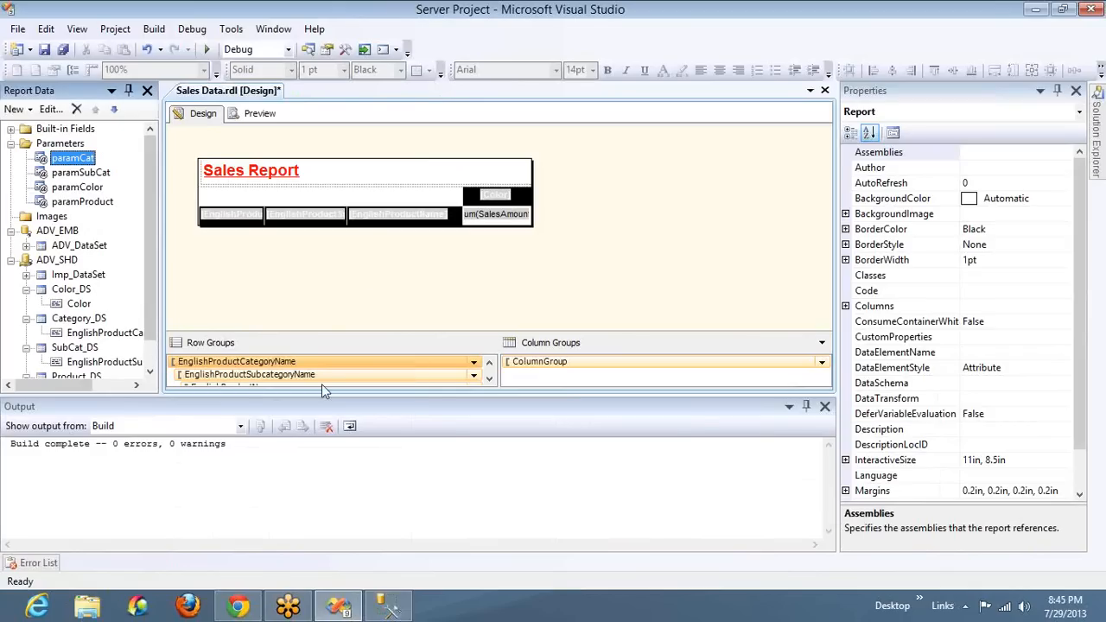
left_click(825, 406)
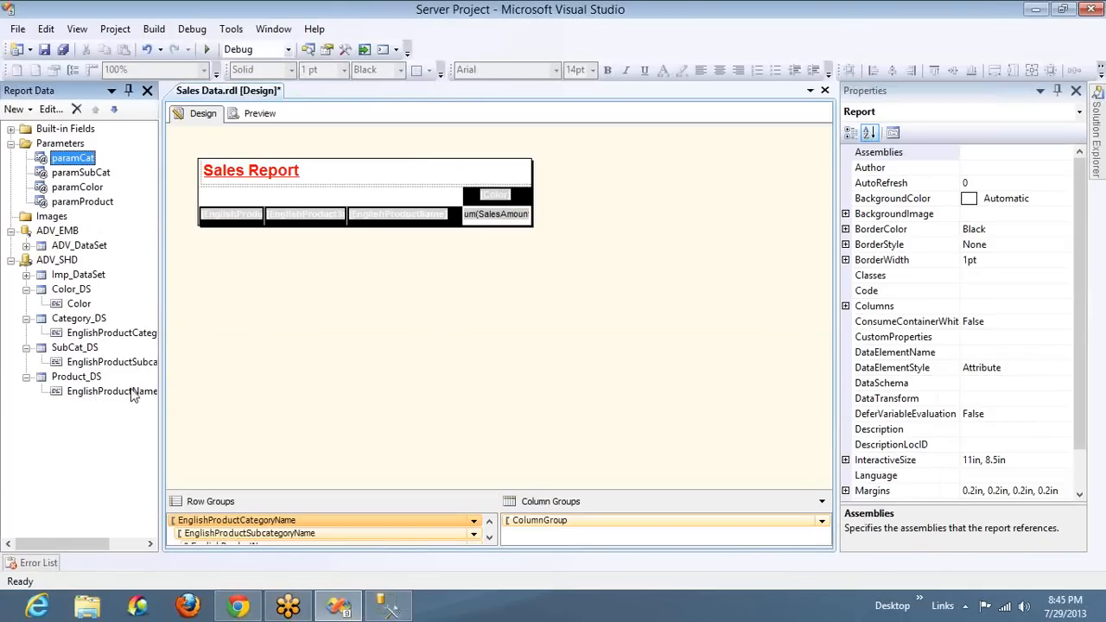
double_click(79, 319)
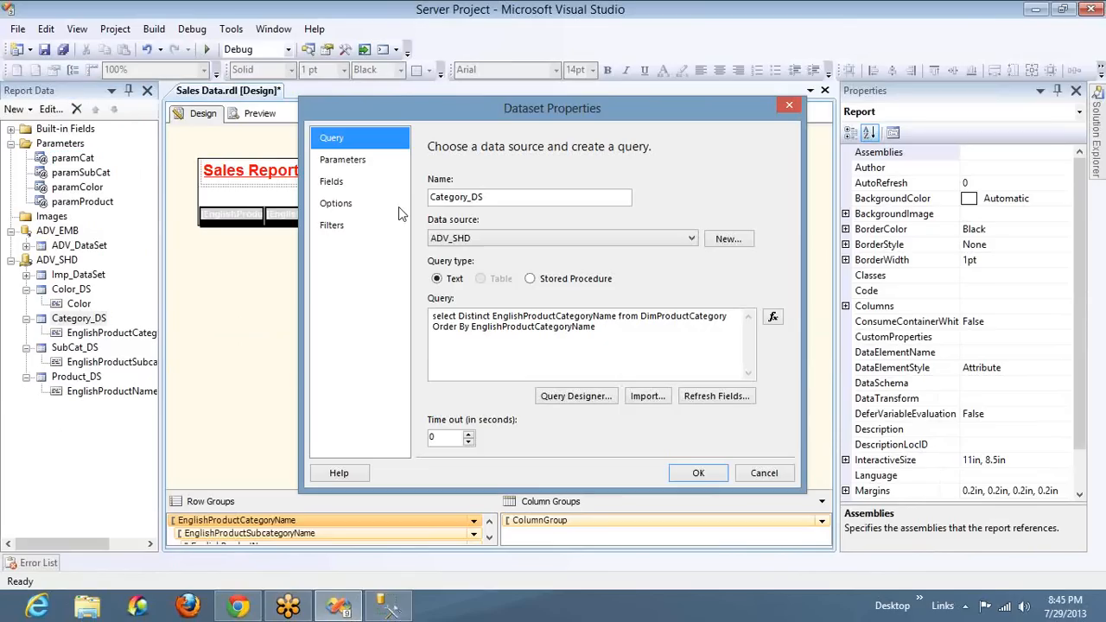
left_click(492, 316)
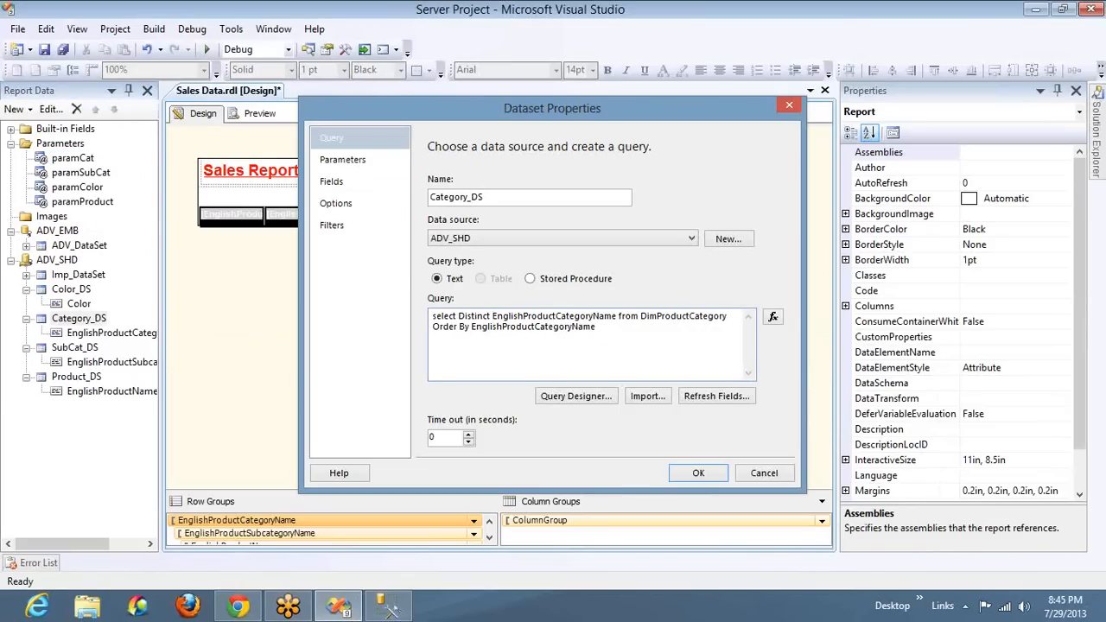
type("ProductCategoryKey,")
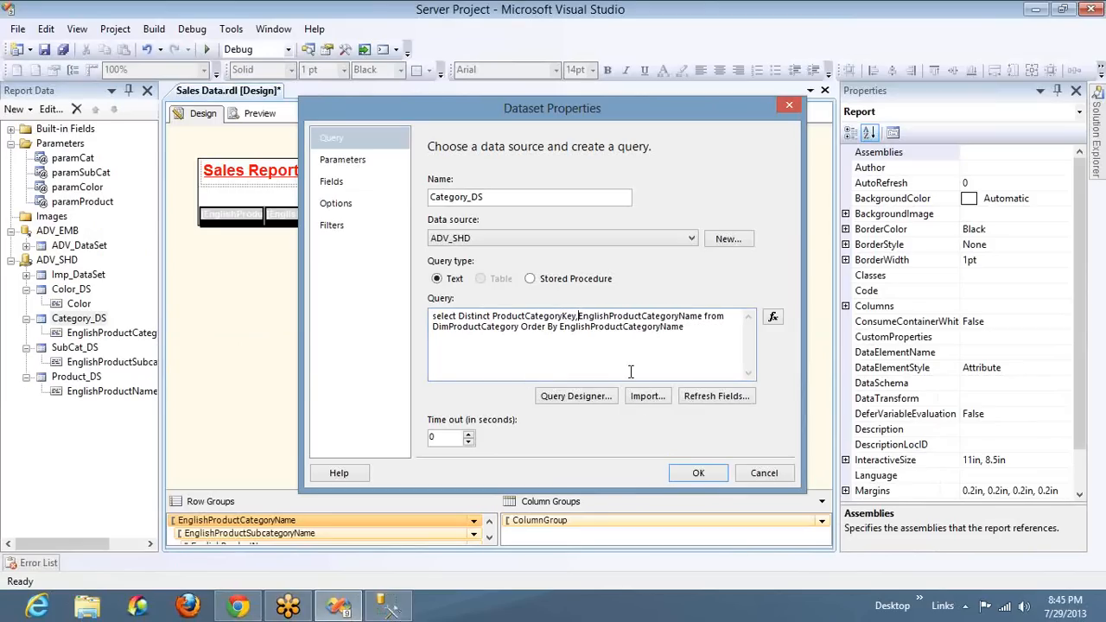
left_click(687, 474)
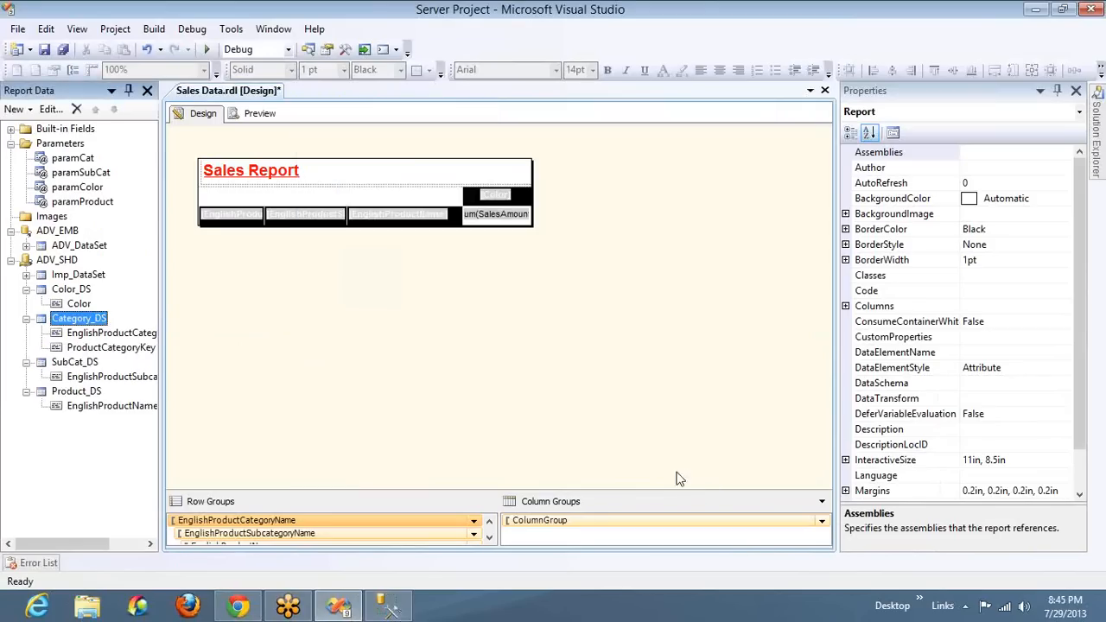
Set the value field of paramCat's available values to ProductCategoryKey
double_click(74, 159)
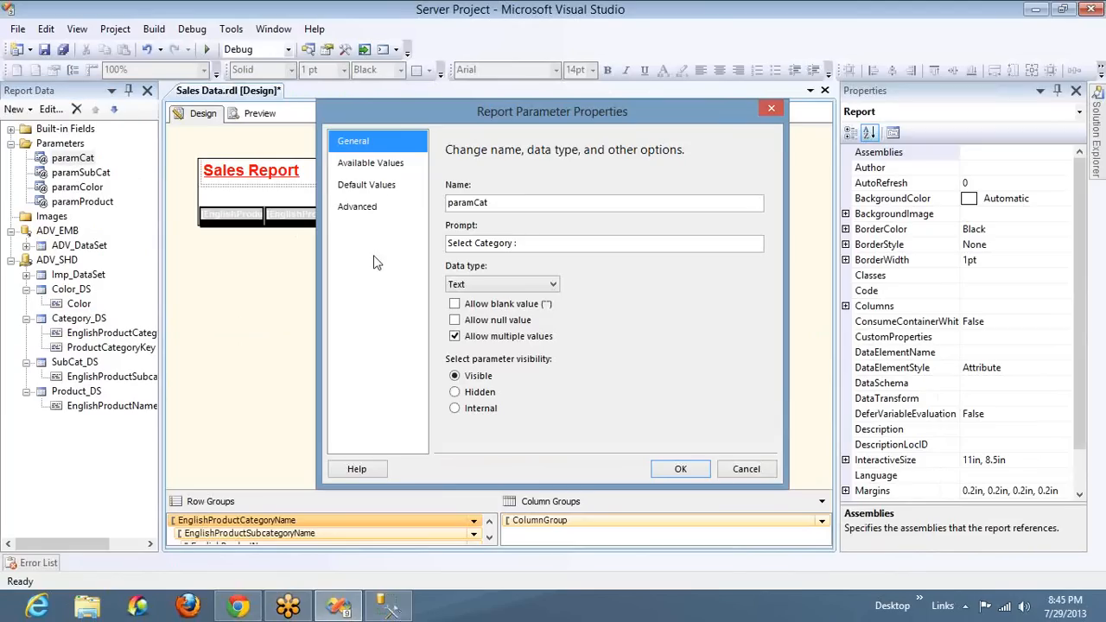
left_click(376, 165)
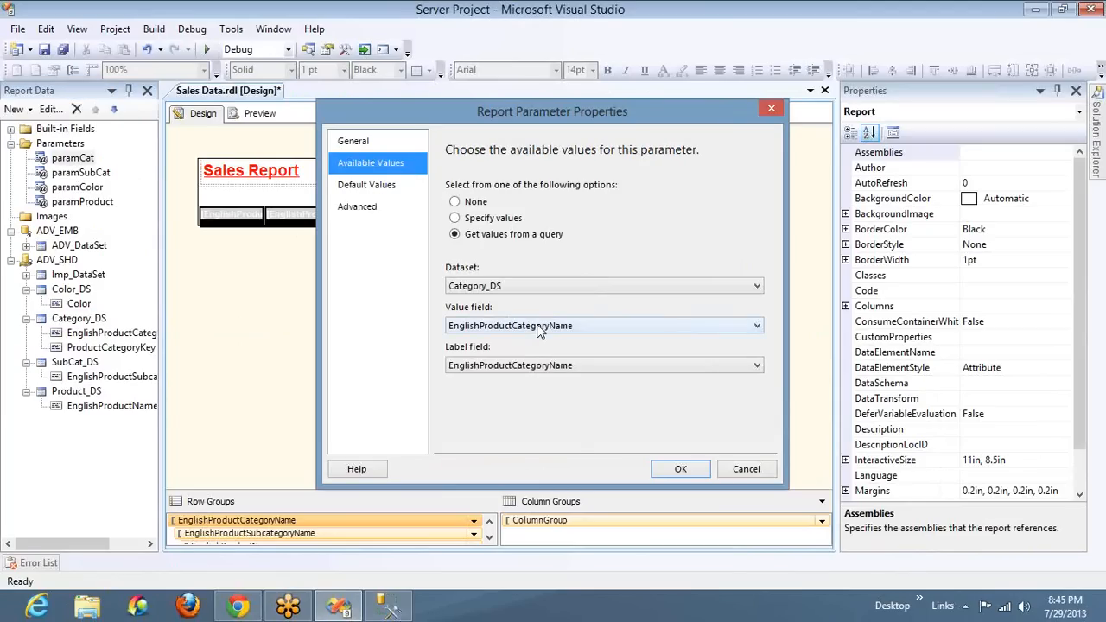
left_click(539, 329)
left_click(536, 351)
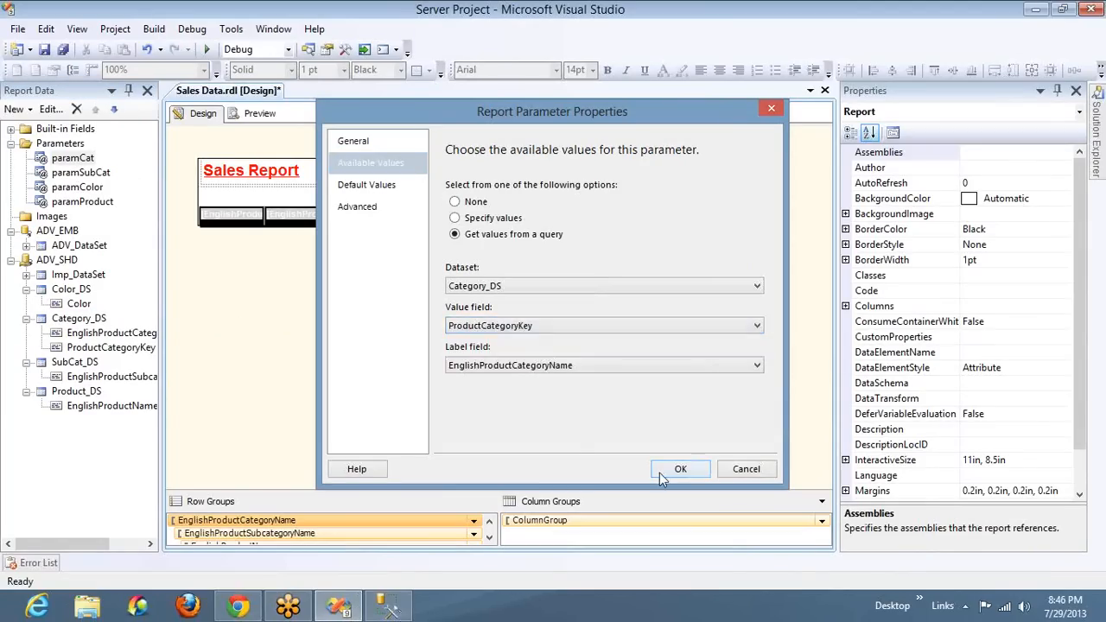
left_click(680, 469)
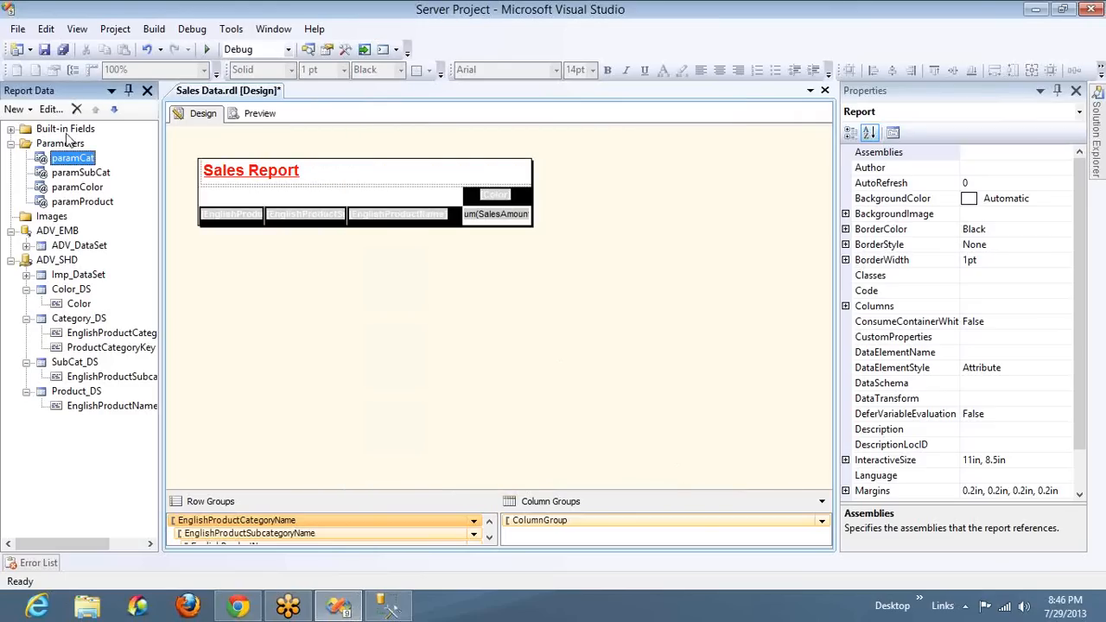
double_click(75, 362)
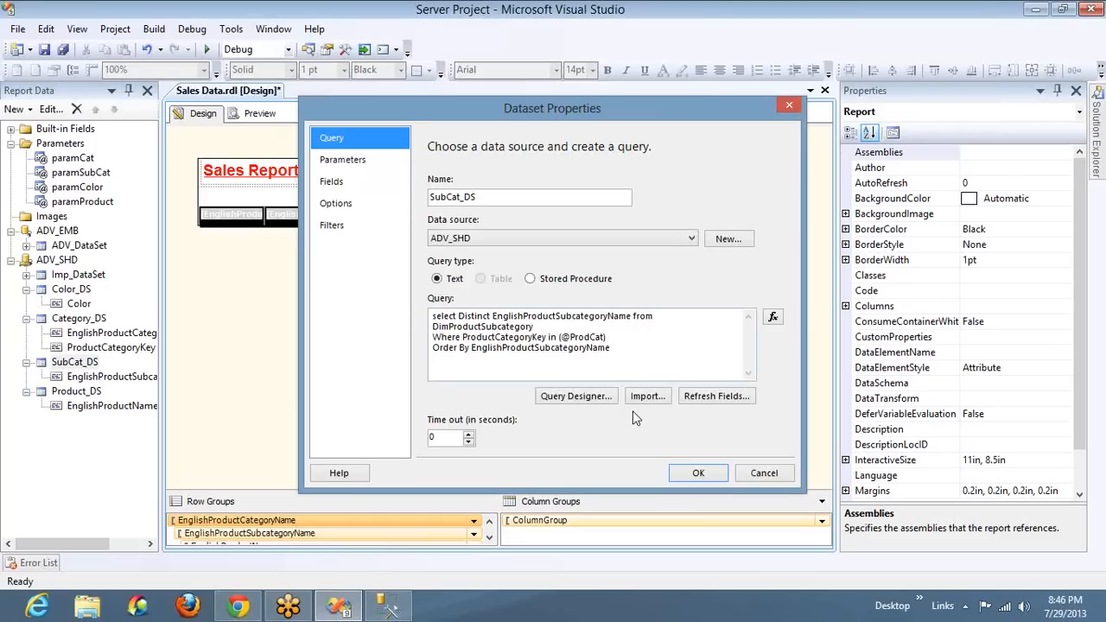
double_click(579, 337)
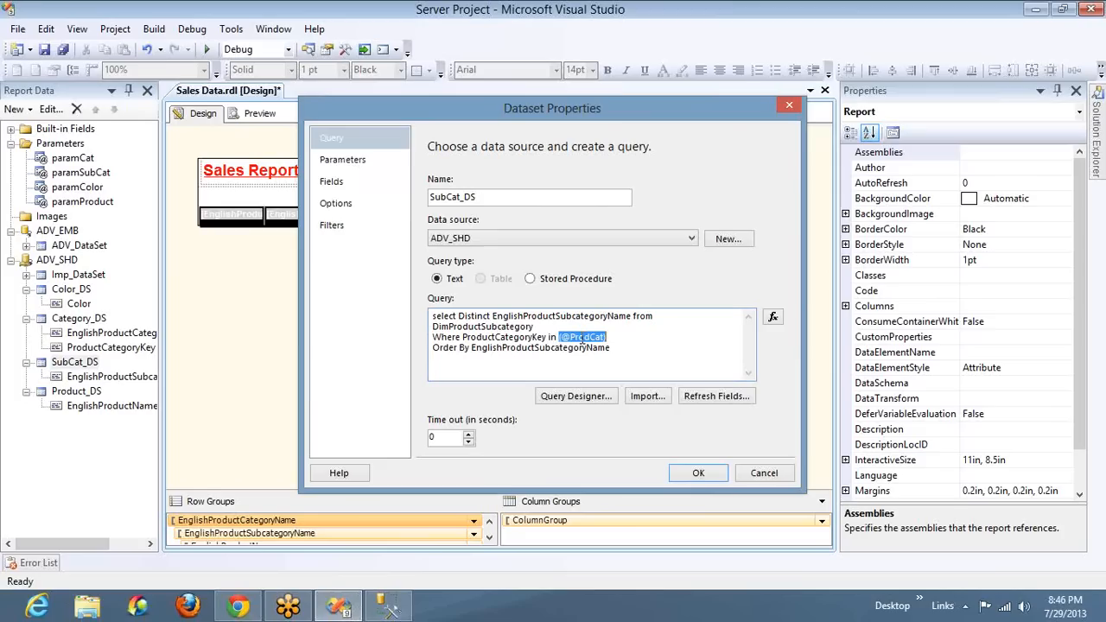
left_click(698, 473)
Preview the report with the Accessories category selected and check which subcategories are offered
left_click(256, 114)
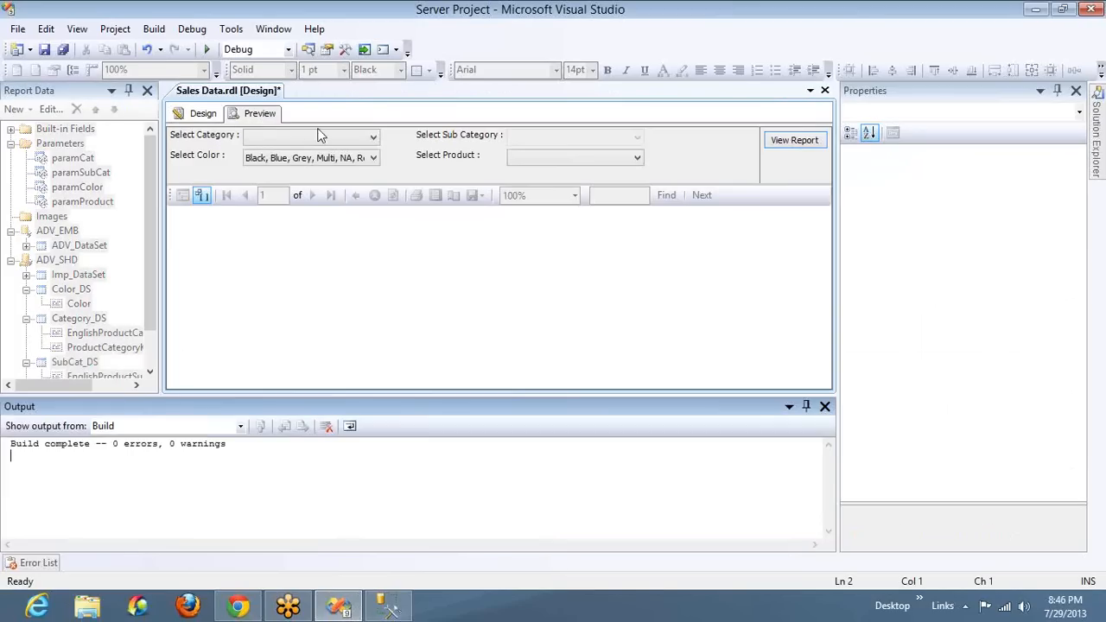
left_click(317, 141)
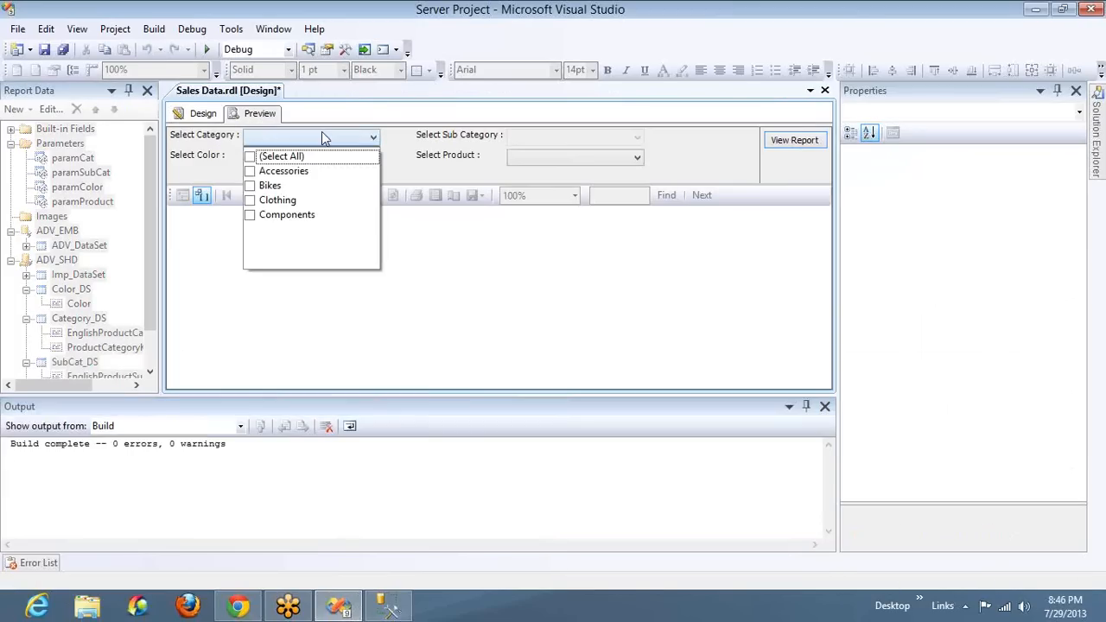
left_click(252, 172)
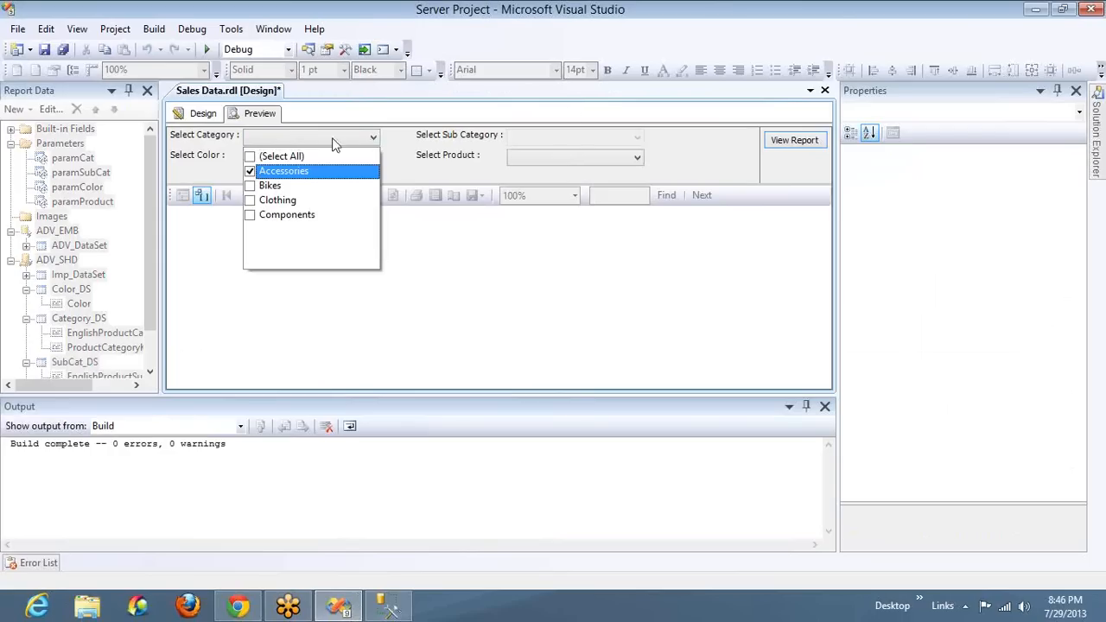
left_click(576, 141)
left_click(577, 138)
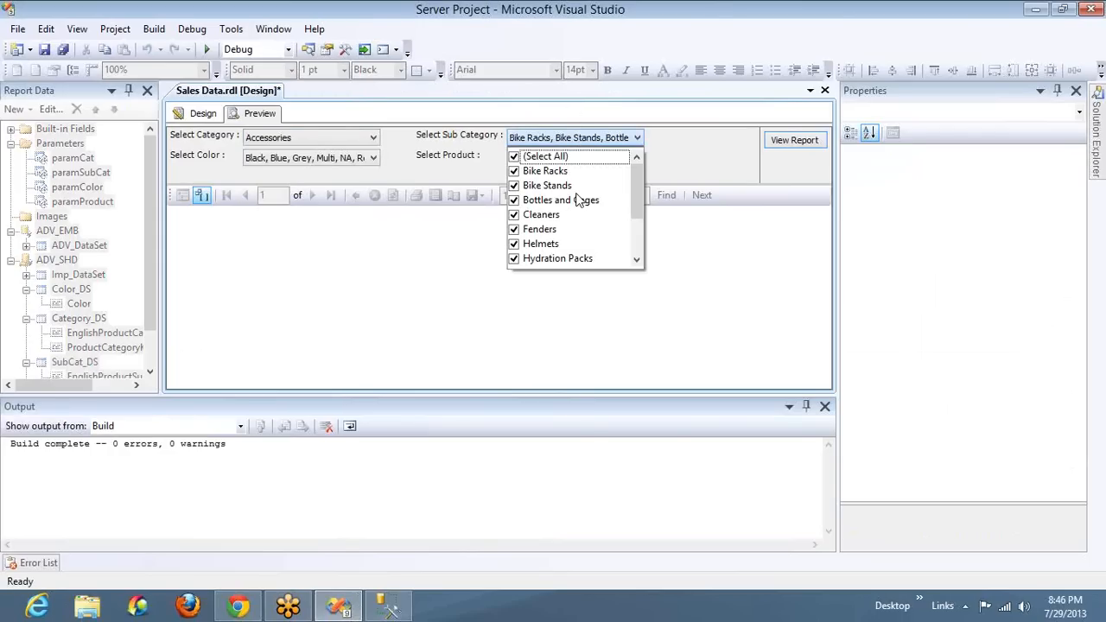
Switch the category in the preview from Accessories to Bikes and check the subcategory choices
left_click(337, 135)
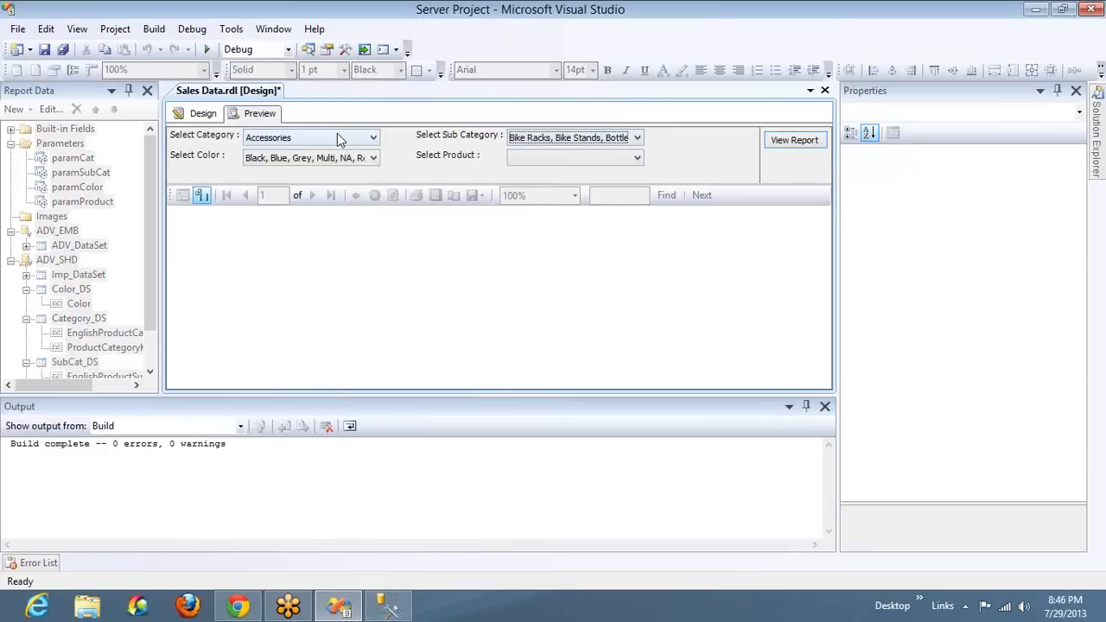
left_click(337, 135)
left_click(269, 173)
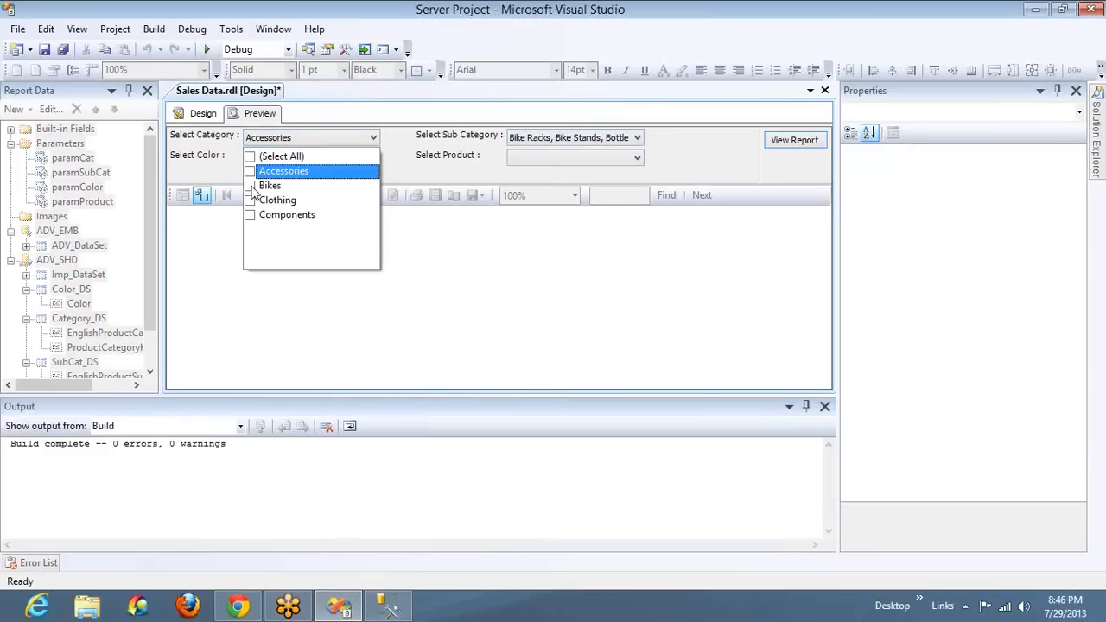
left_click(250, 186)
left_click(515, 138)
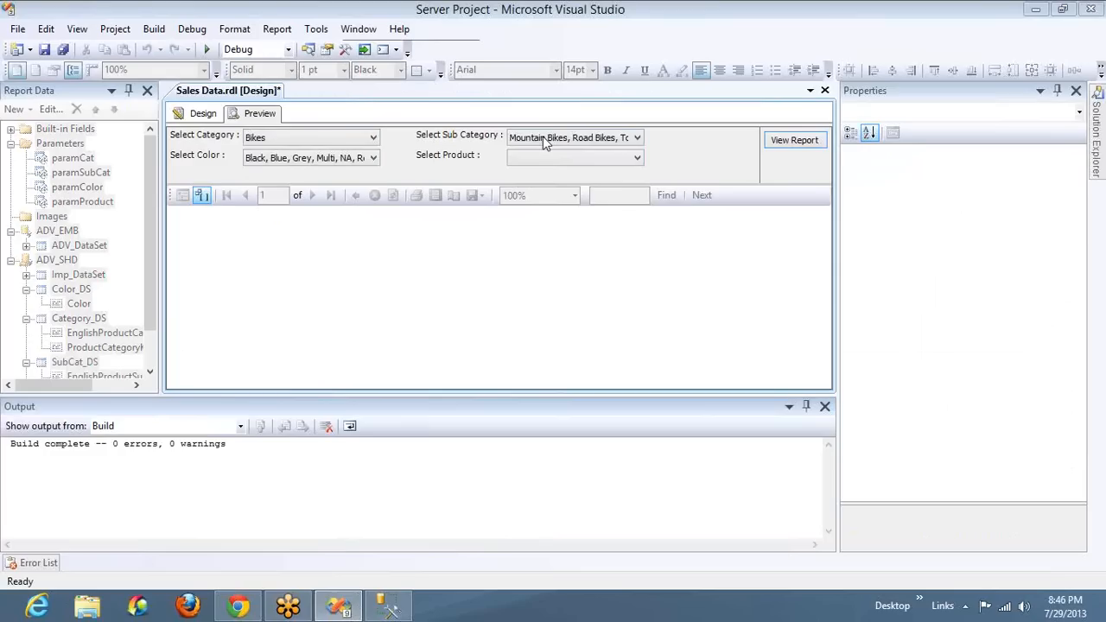
left_click(576, 139)
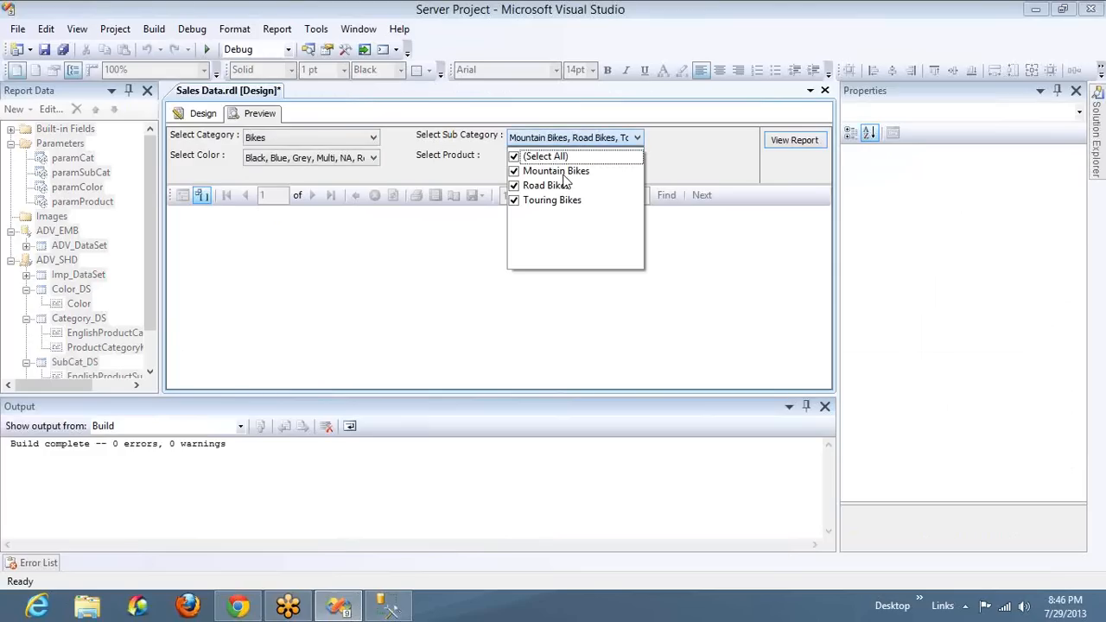
Select only Clothing as the category in the preview and check its subcategory choices
left_click(345, 135)
left_click(345, 137)
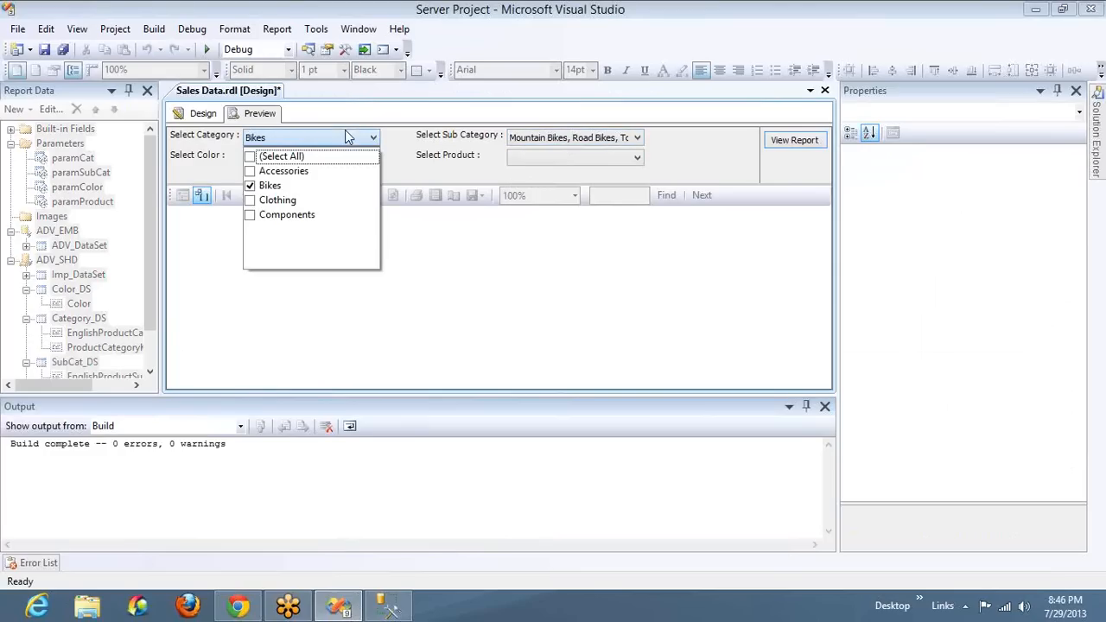
left_click(251, 187)
left_click(250, 201)
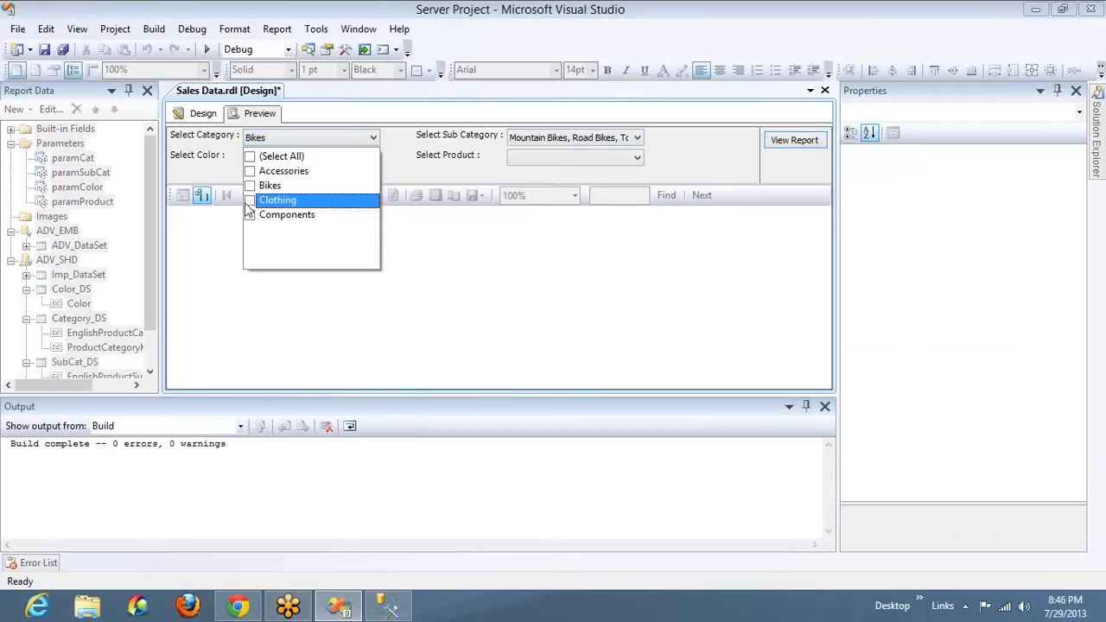
left_click(538, 141)
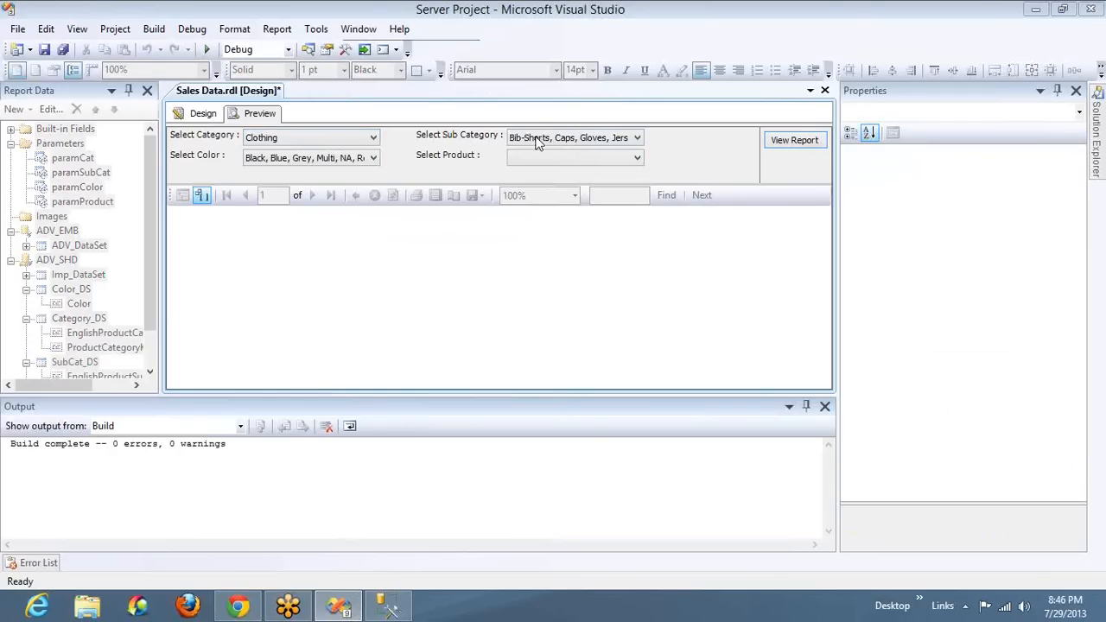
left_click(540, 139)
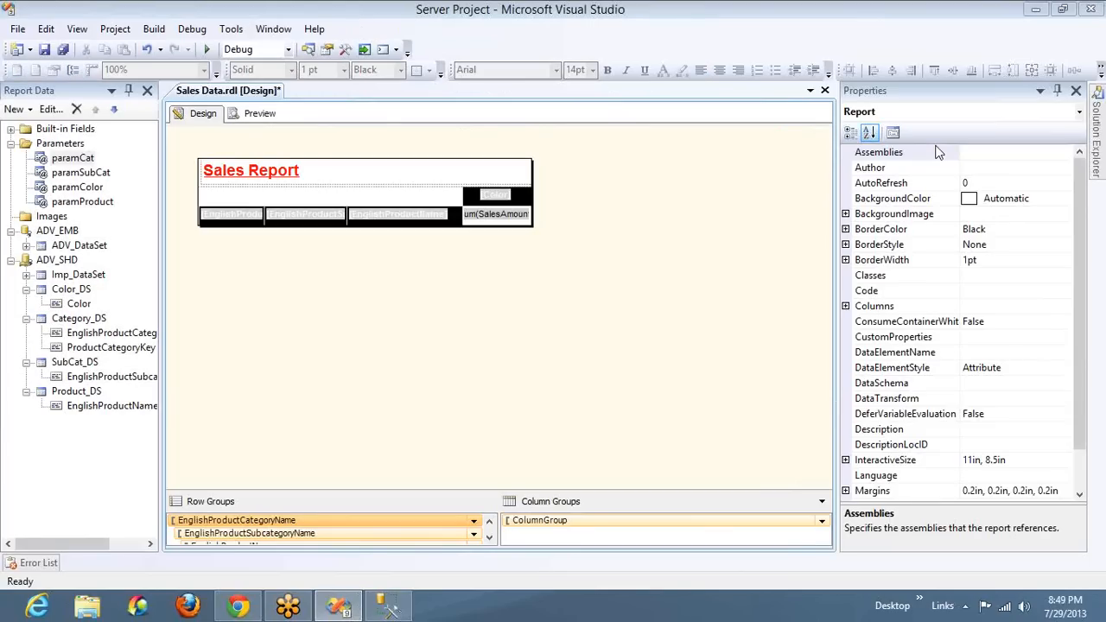
Back in the report design, review the Category_DS query columns and the available values of paramCat, leaving both without changes
double_click(91, 320)
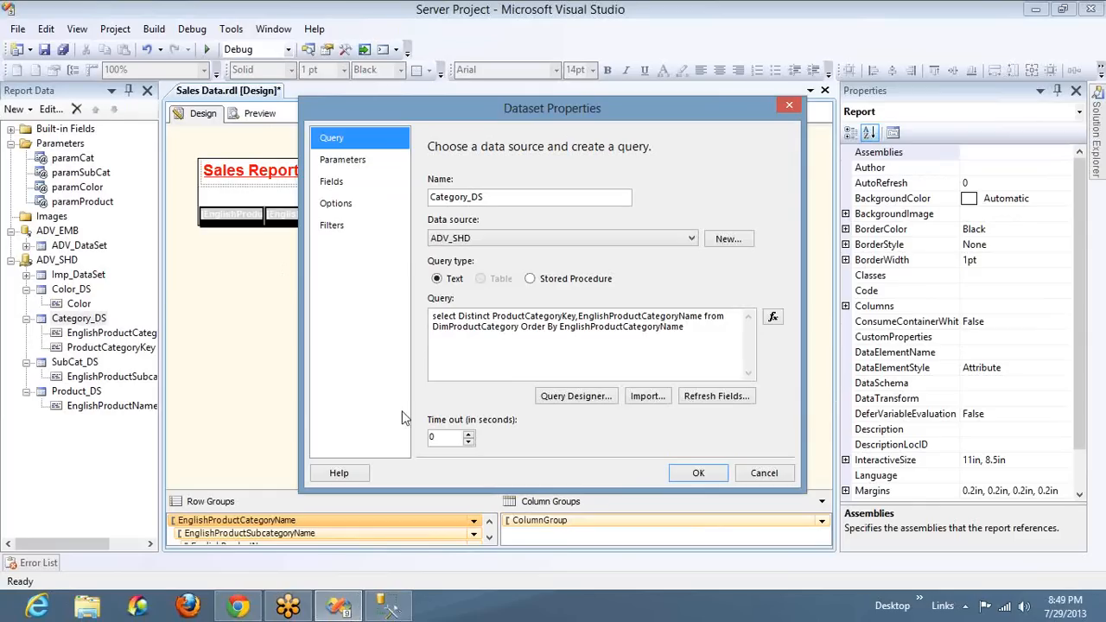
double_click(650, 316)
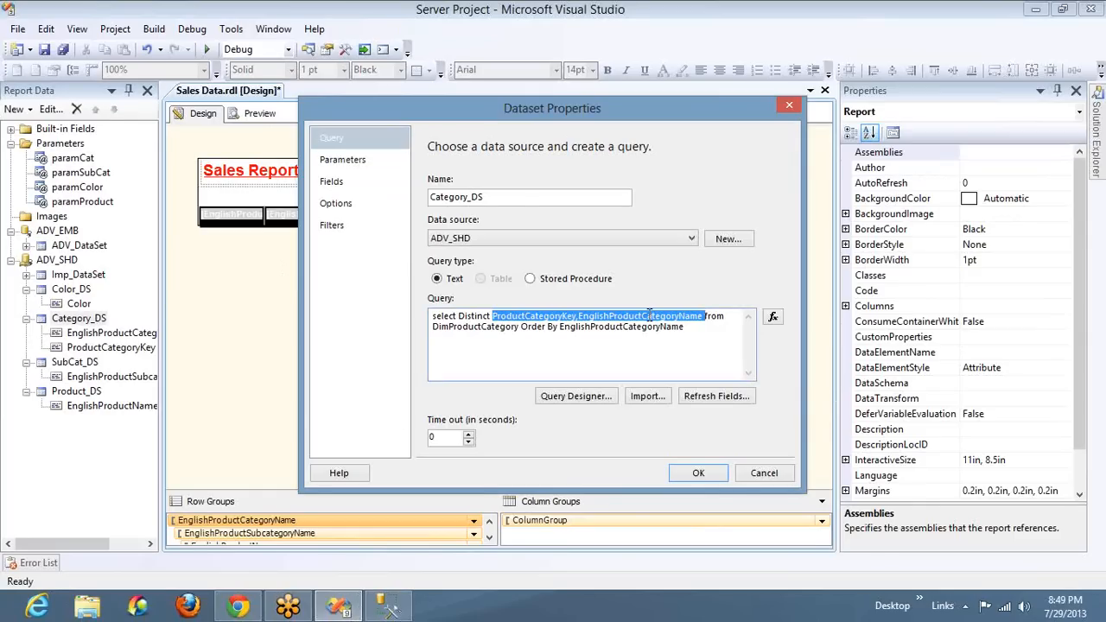
left_click(748, 475)
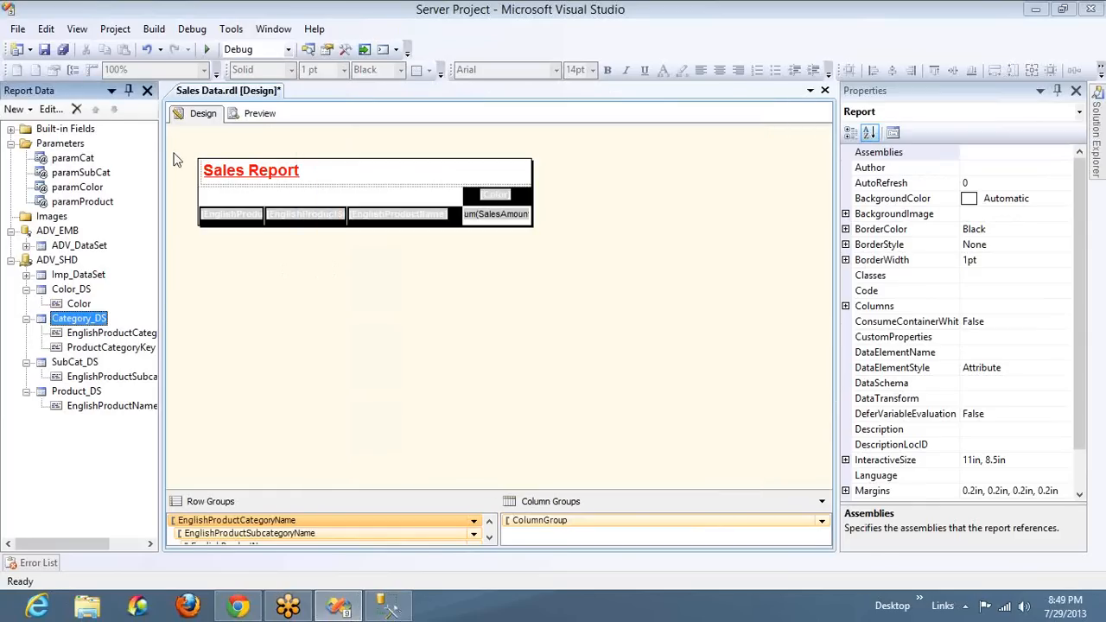
double_click(77, 158)
left_click(357, 168)
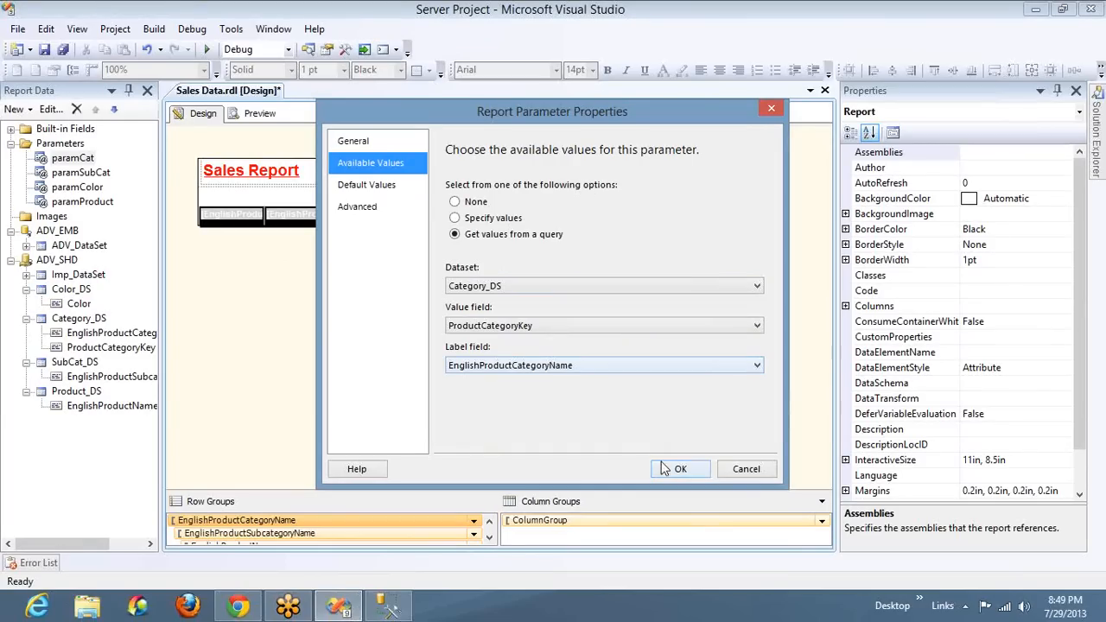
left_click(745, 469)
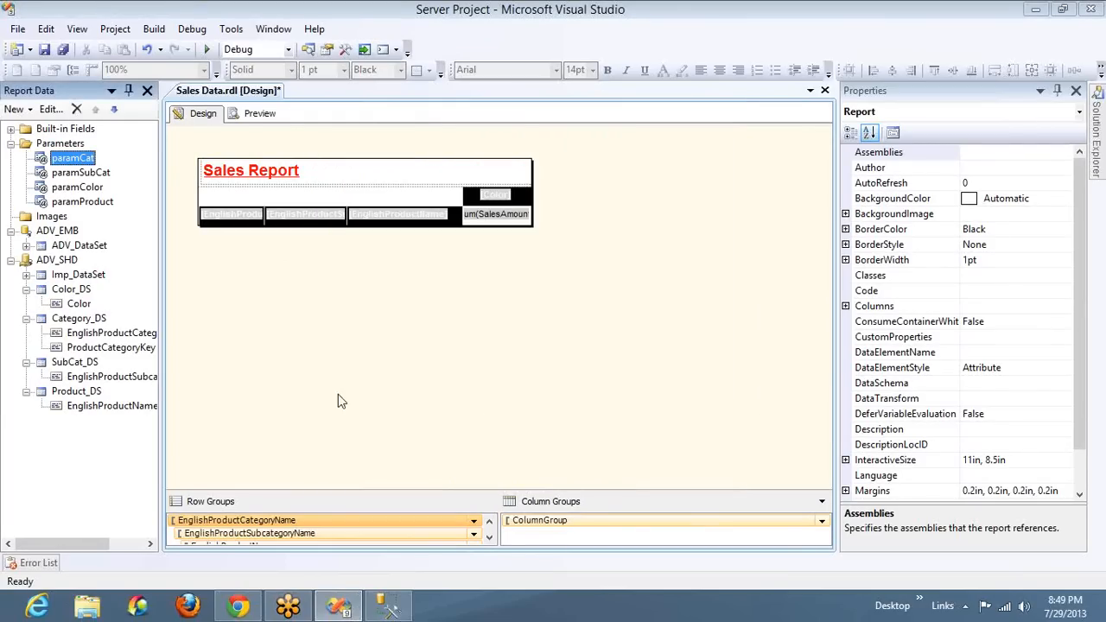
double_click(71, 365)
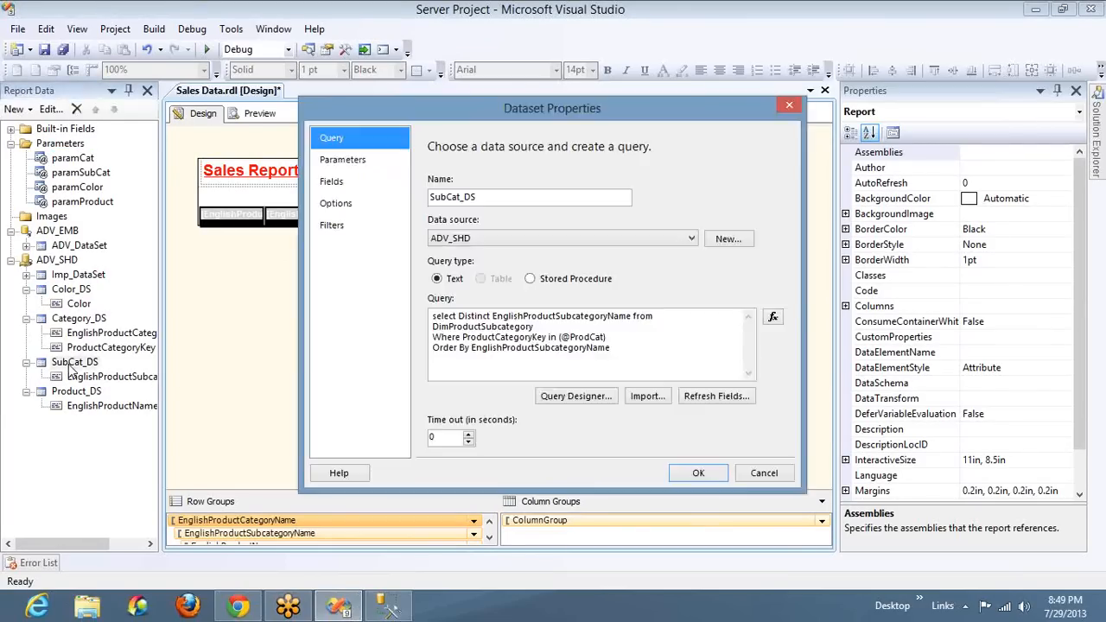
left_click(348, 167)
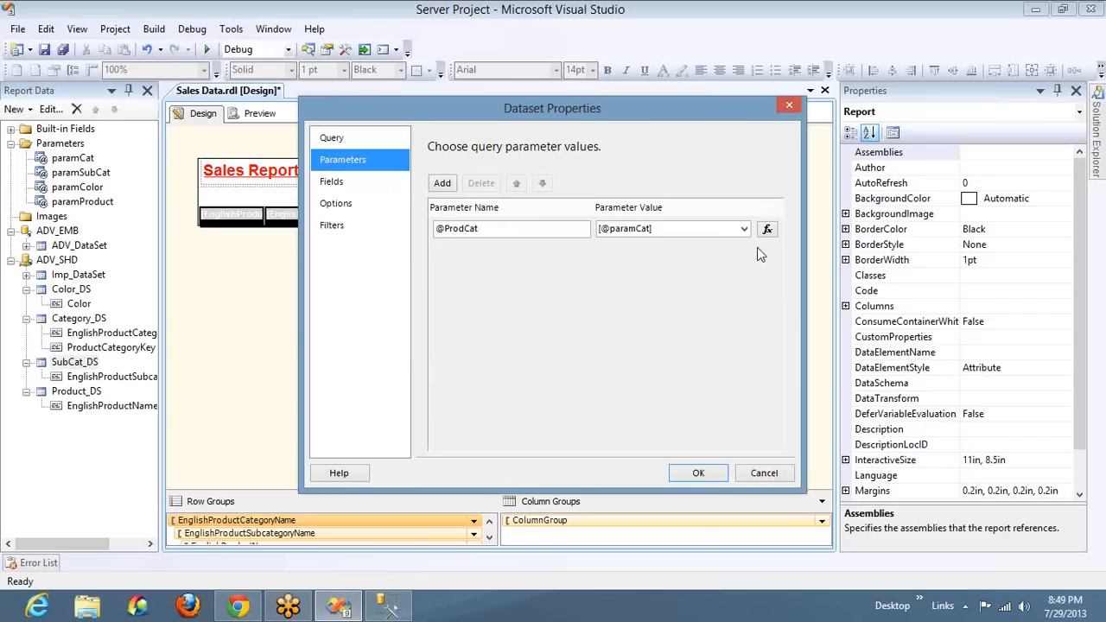
left_click(640, 228)
double_click(640, 228)
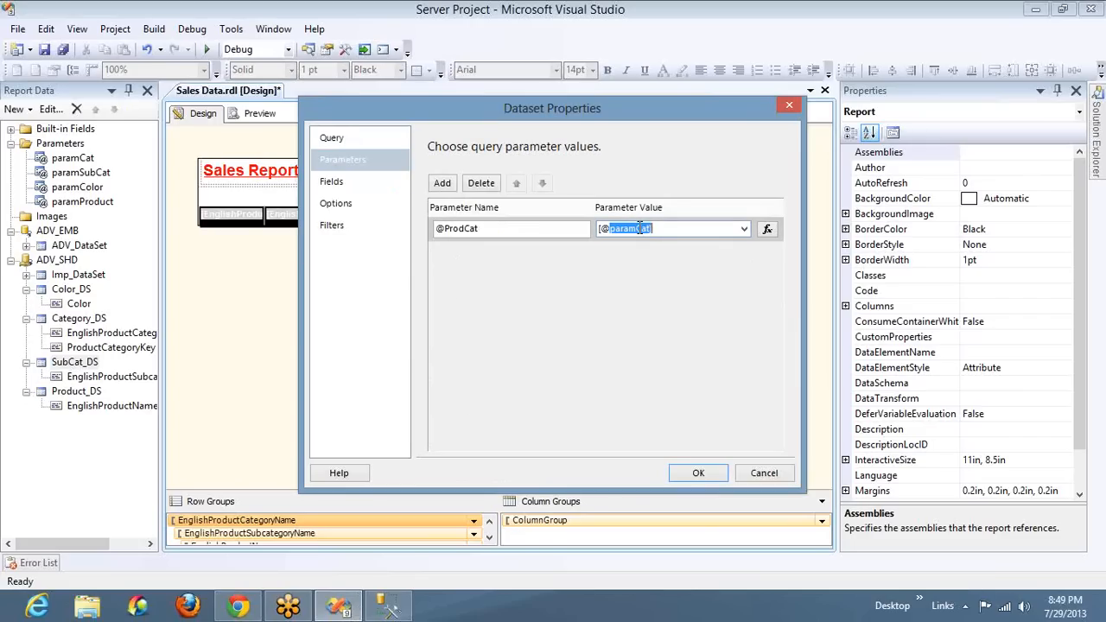
left_click(359, 143)
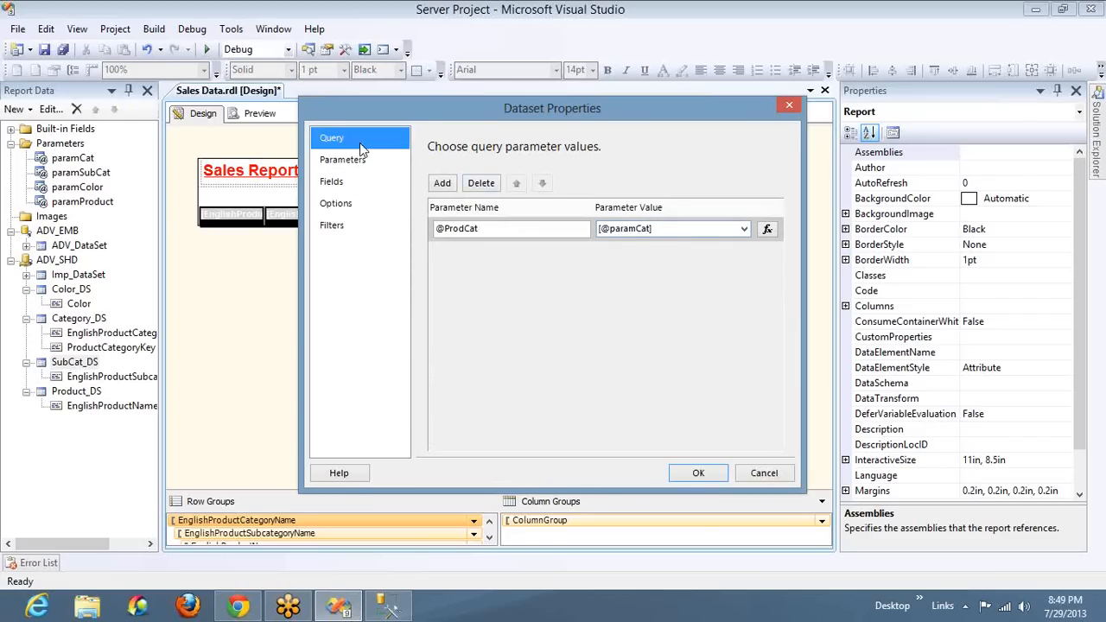
double_click(513, 338)
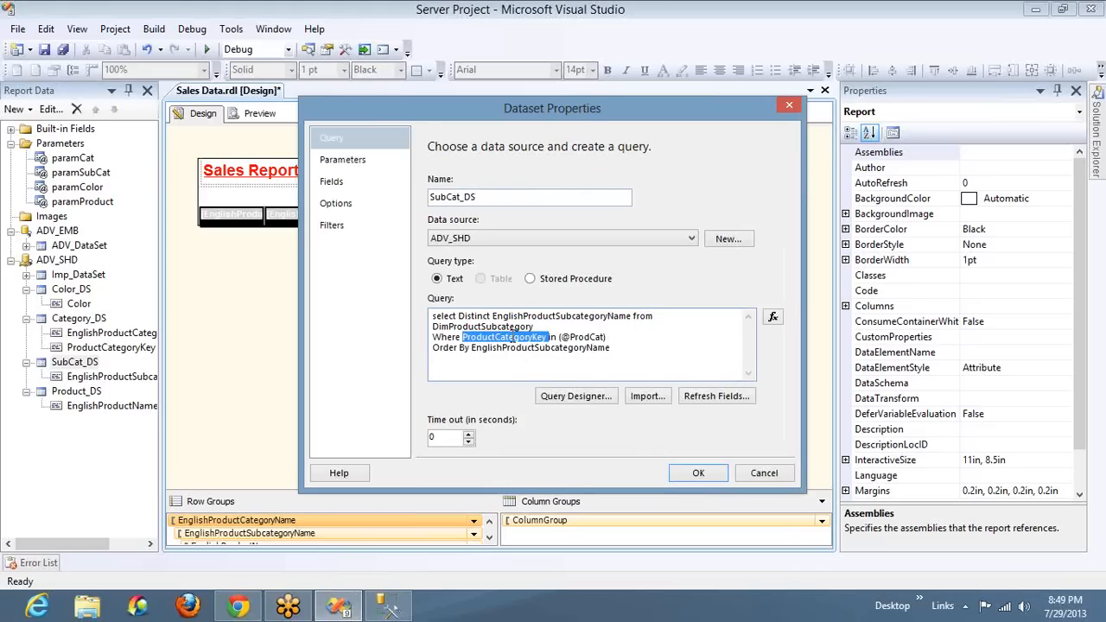
left_click_drag(606, 337, 563, 340)
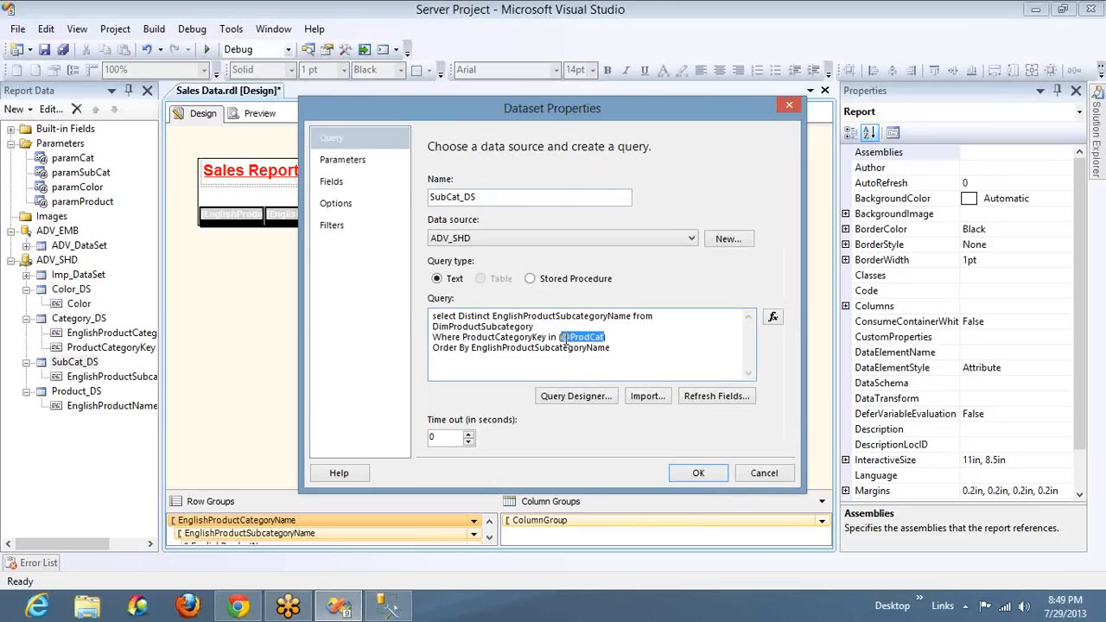
left_click(340, 165)
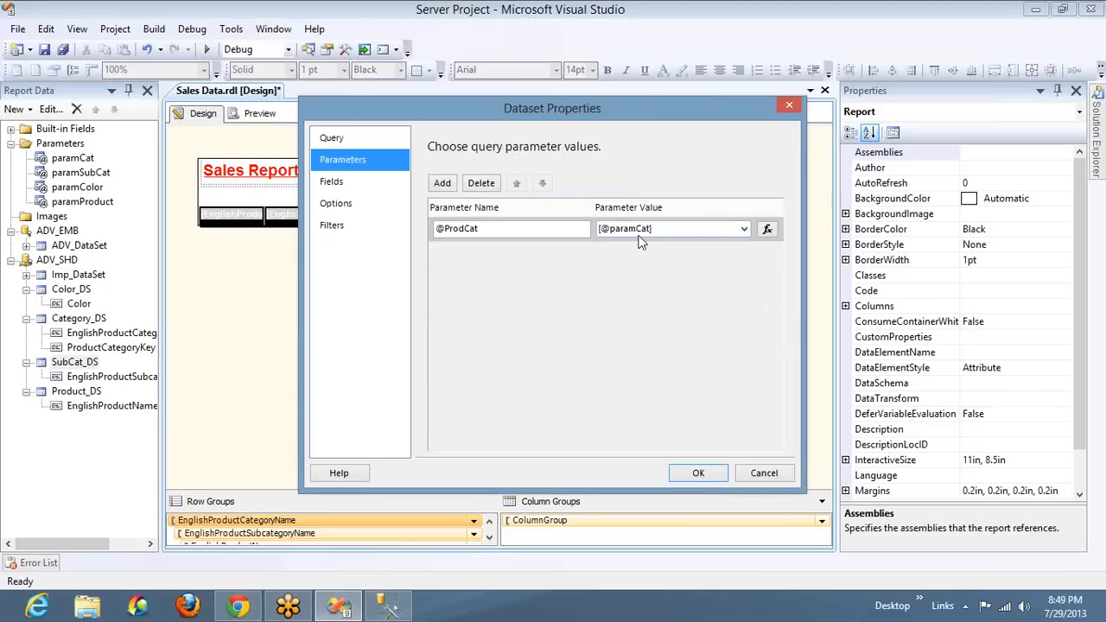
left_click(769, 478)
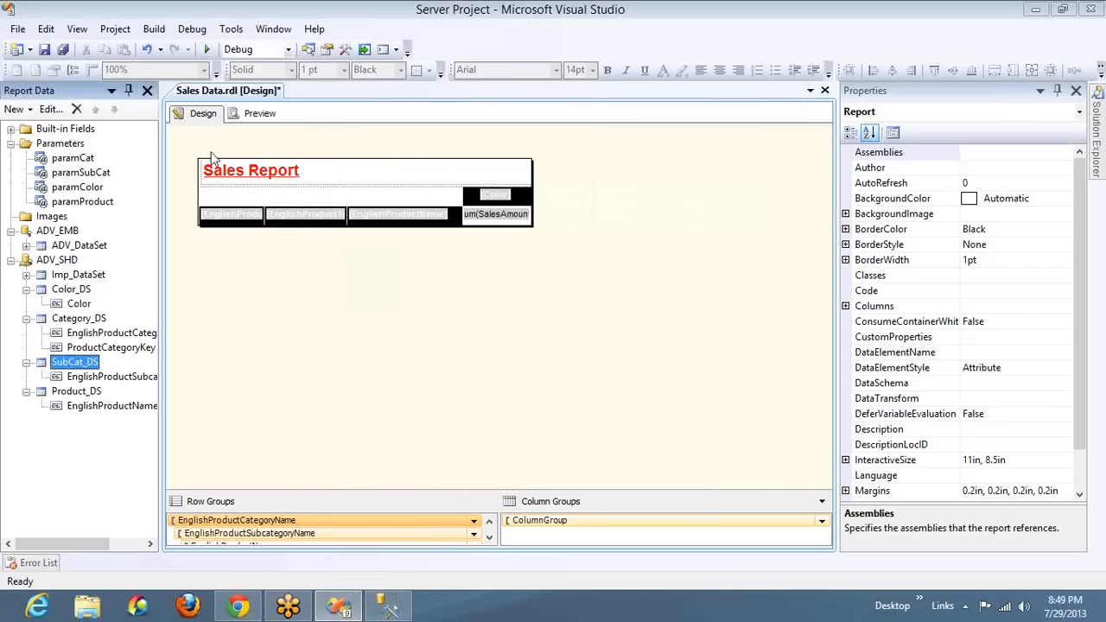
Review paramCat's general settings and the value and label fields of its available values, closing the properties without changes
double_click(71, 161)
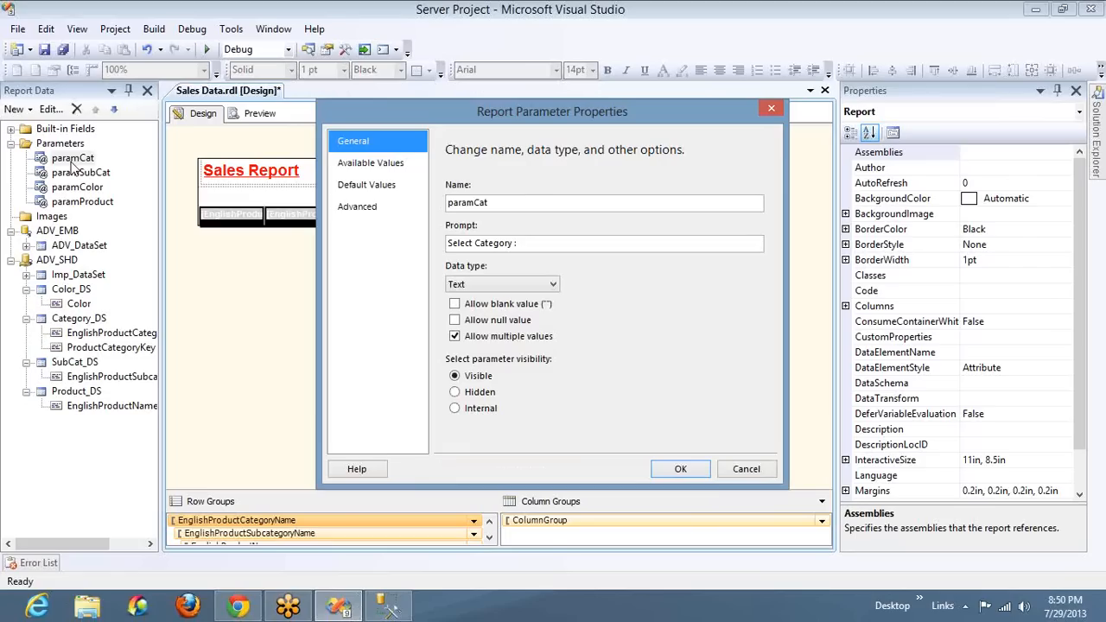
left_click(752, 474)
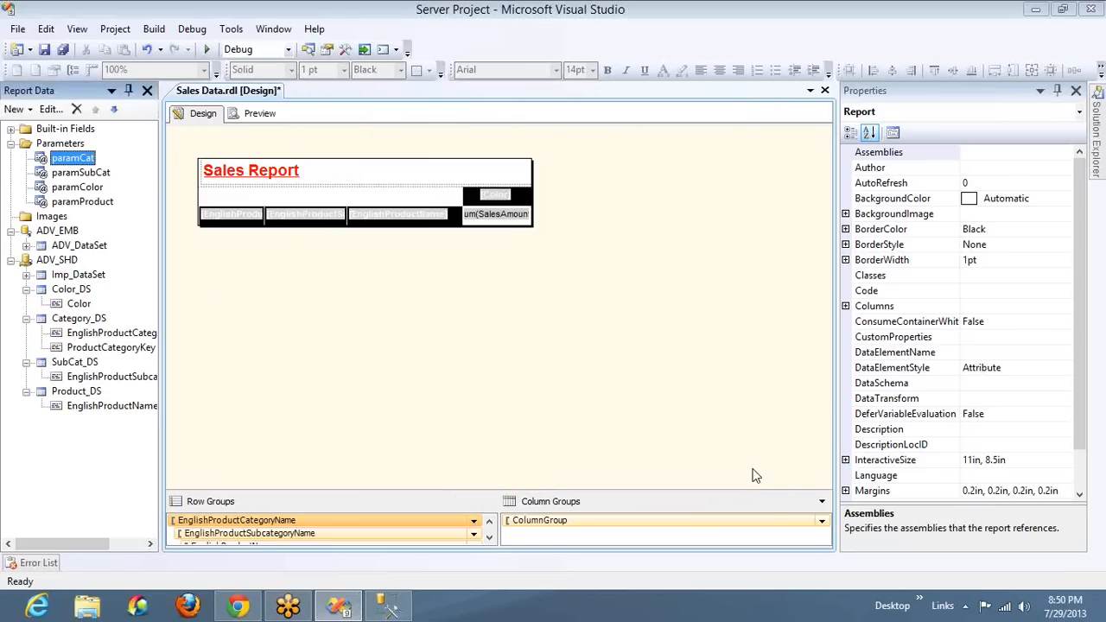
left_click(98, 349)
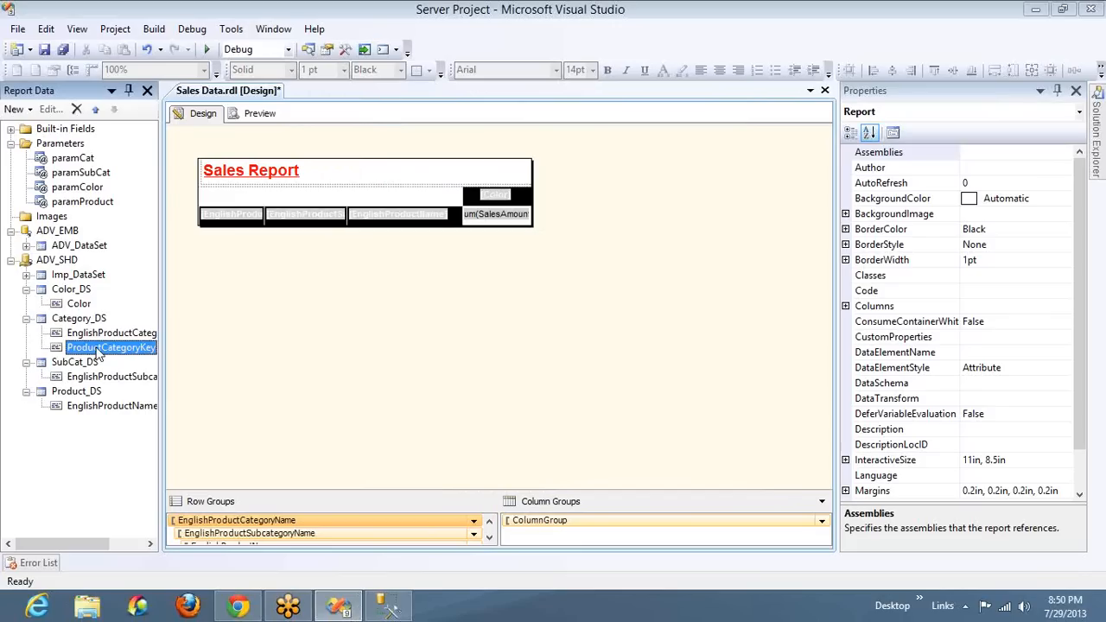
left_click(70, 161)
double_click(71, 164)
left_click(378, 166)
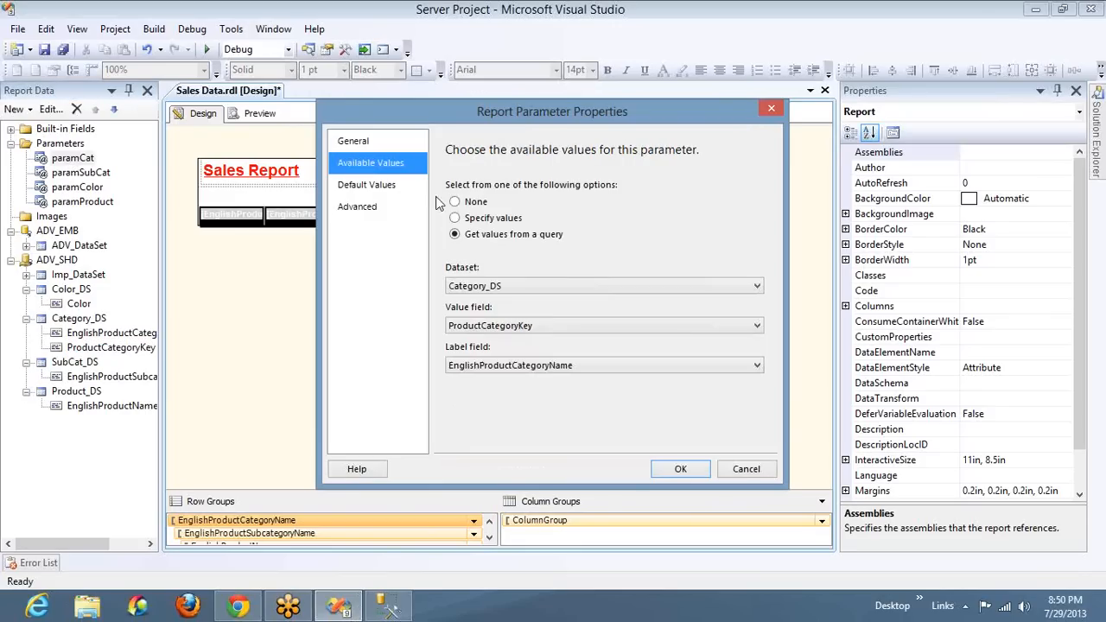
left_click(744, 470)
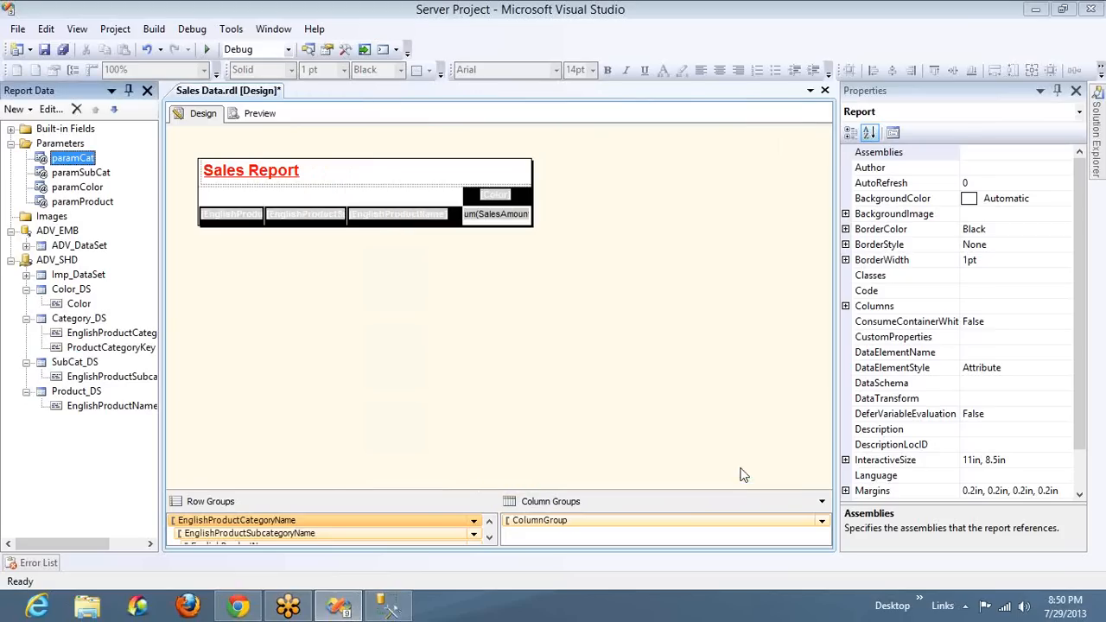
double_click(80, 362)
left_click(327, 159)
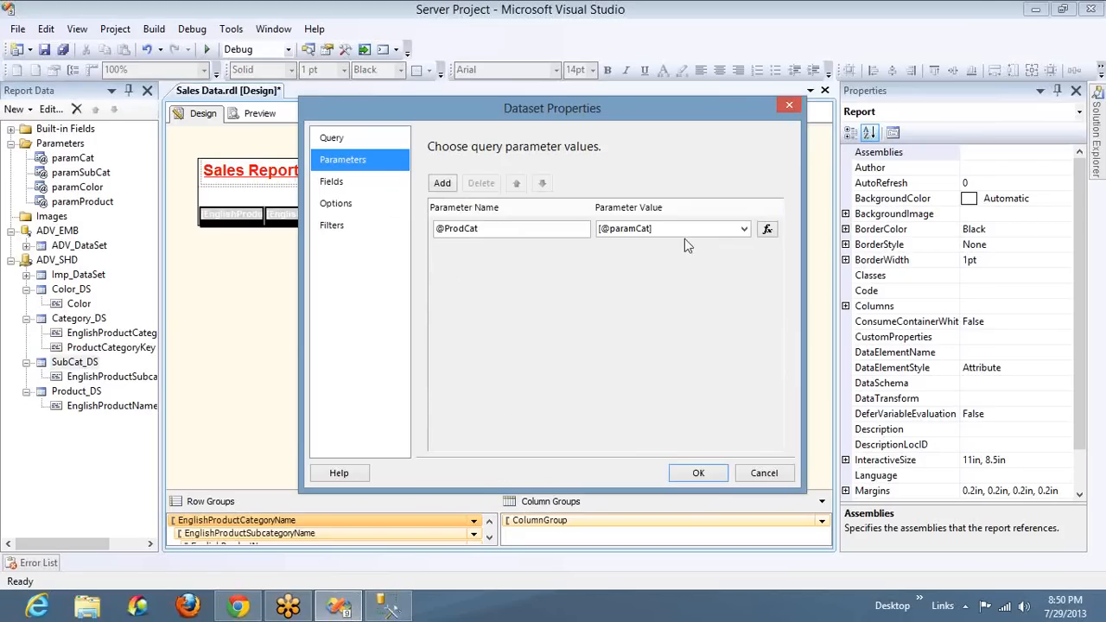
left_click(766, 230)
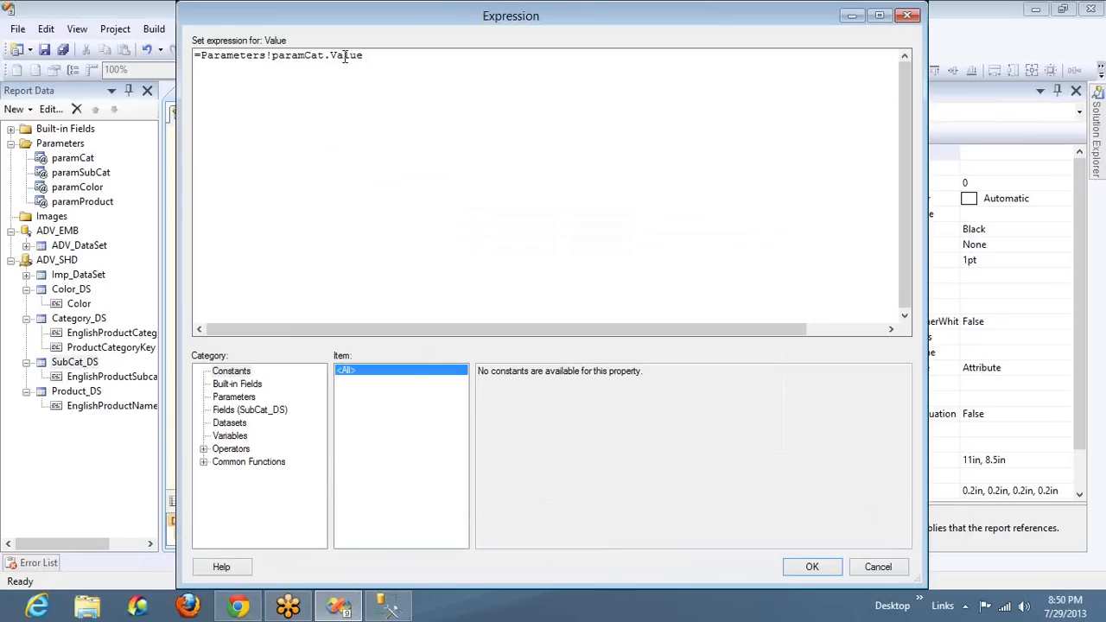
double_click(344, 58)
left_click(877, 568)
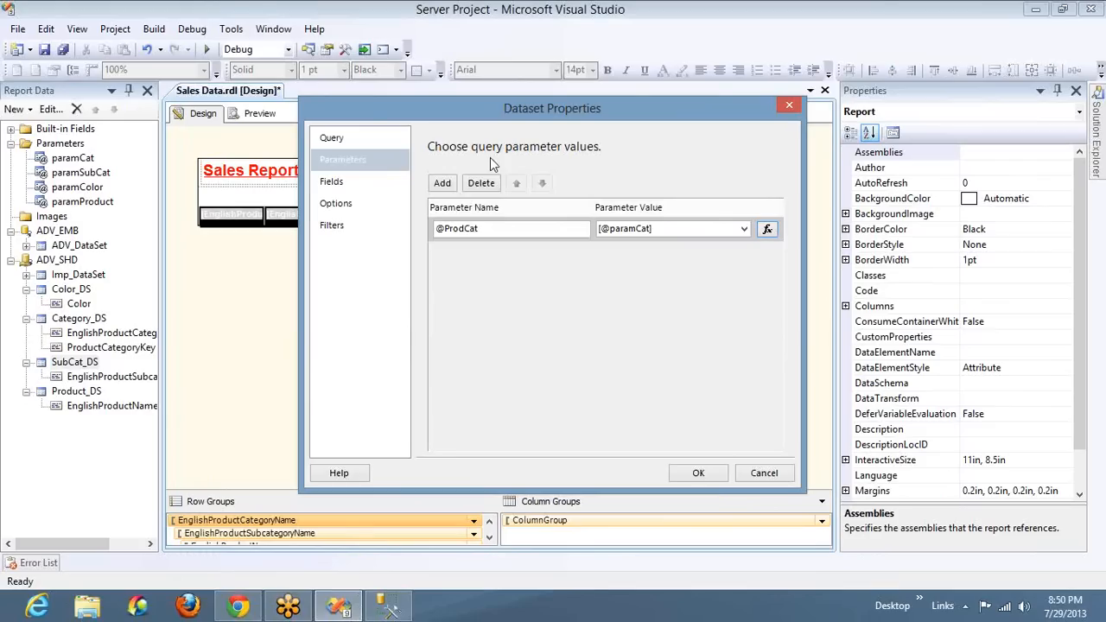
left_click(359, 136)
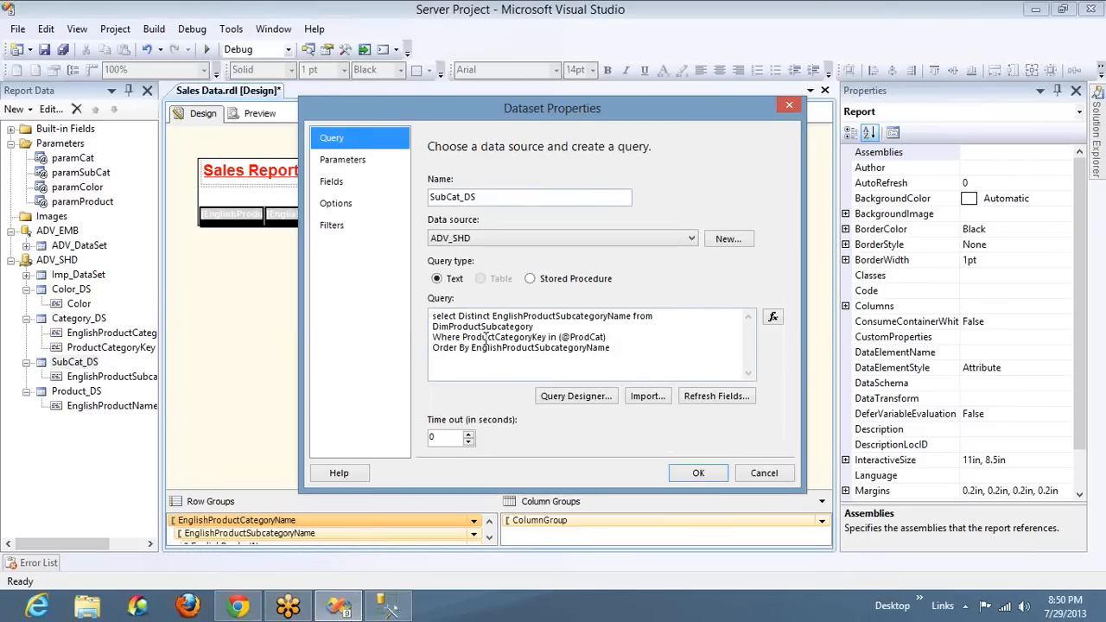
left_click_drag(464, 337, 560, 343)
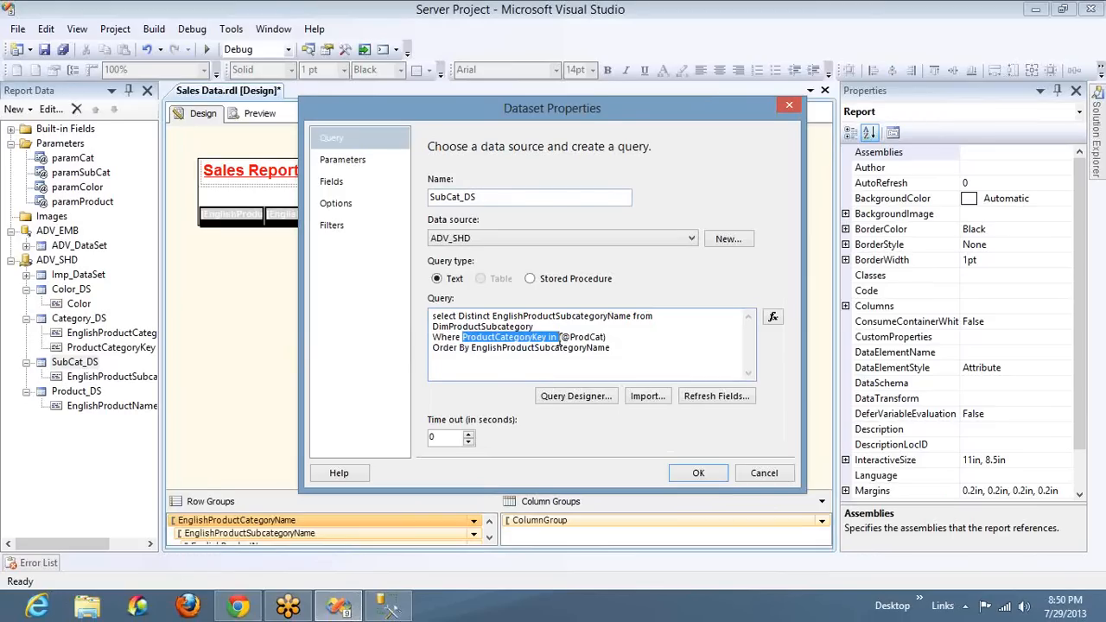
key("alt+Tab")
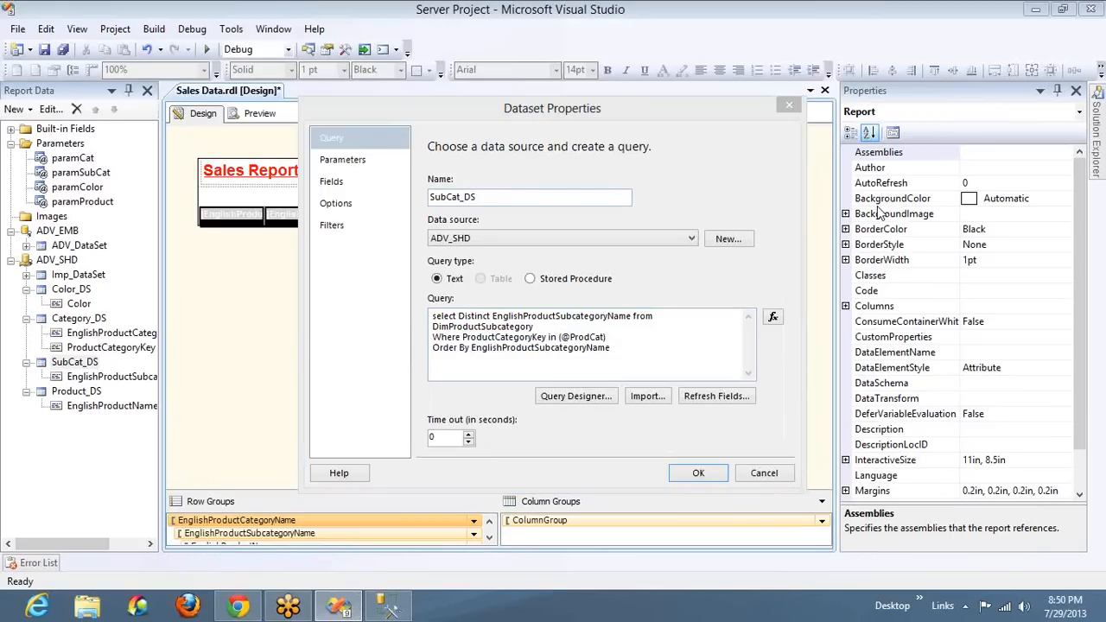
left_click(891, 239)
left_click(895, 245)
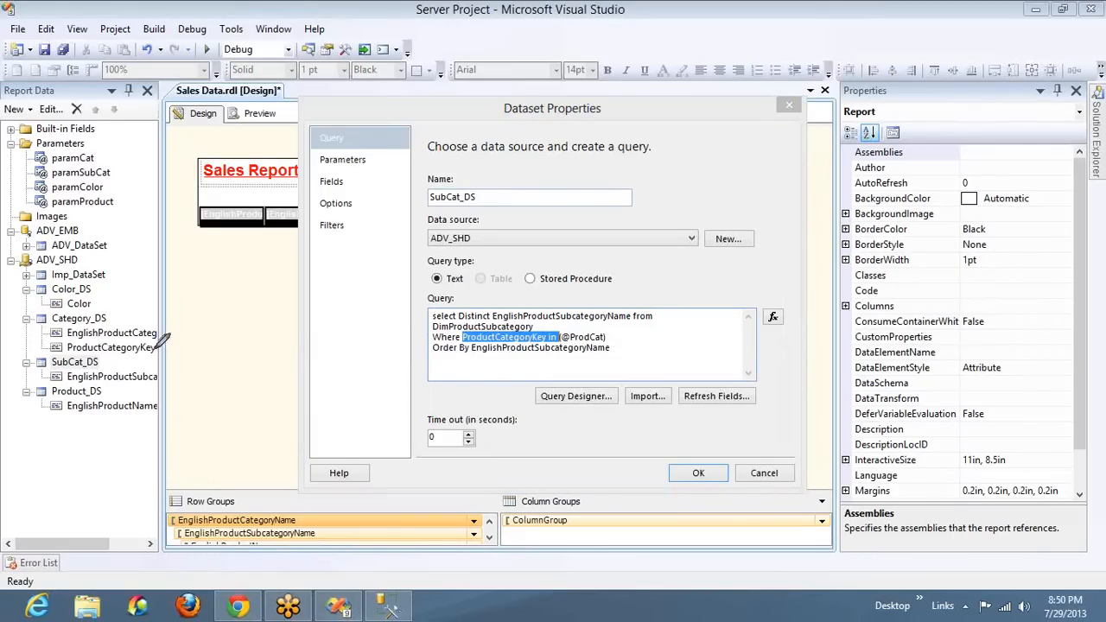
mouse_move(157, 347)
left_mouse_down()
mouse_move(179, 346)
mouse_move(158, 212)
mouse_move(96, 171)
mouse_move(109, 156)
mouse_move(553, 2)
mouse_move(621, 287)
mouse_move(596, 333)
mouse_move(613, 324)
left_mouse_up()
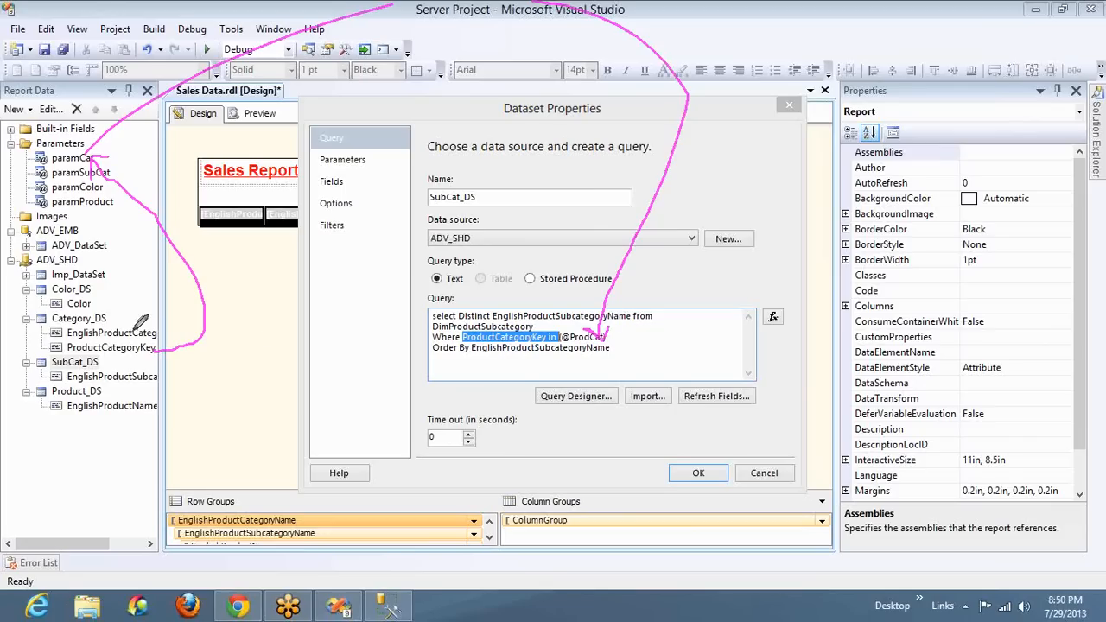
mouse_move(134, 335)
left_mouse_down()
mouse_move(57, 207)
mouse_move(54, 179)
mouse_move(129, 82)
mouse_move(380, 160)
mouse_move(544, 290)
mouse_move(553, 331)
mouse_move(567, 318)
mouse_move(568, 337)
mouse_move(529, 379)
mouse_move(518, 337)
mouse_move(515, 354)
mouse_move(551, 374)
left_mouse_up()
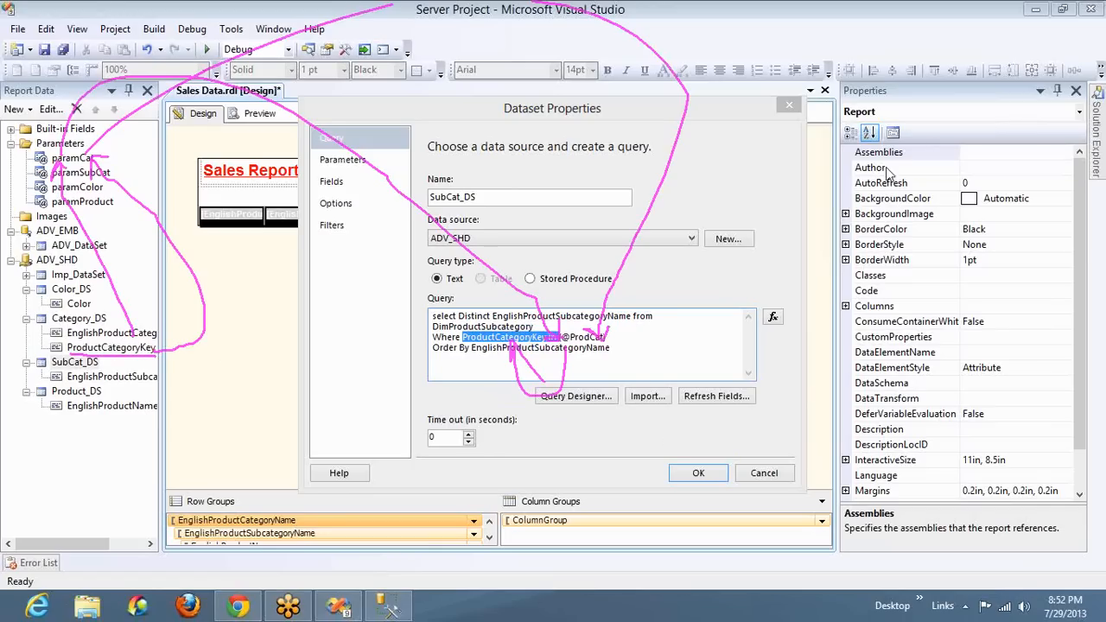
Erase all pen drawings from the screen and close the SubCat_DS dataset properties
left_click(884, 231)
left_click(883, 232)
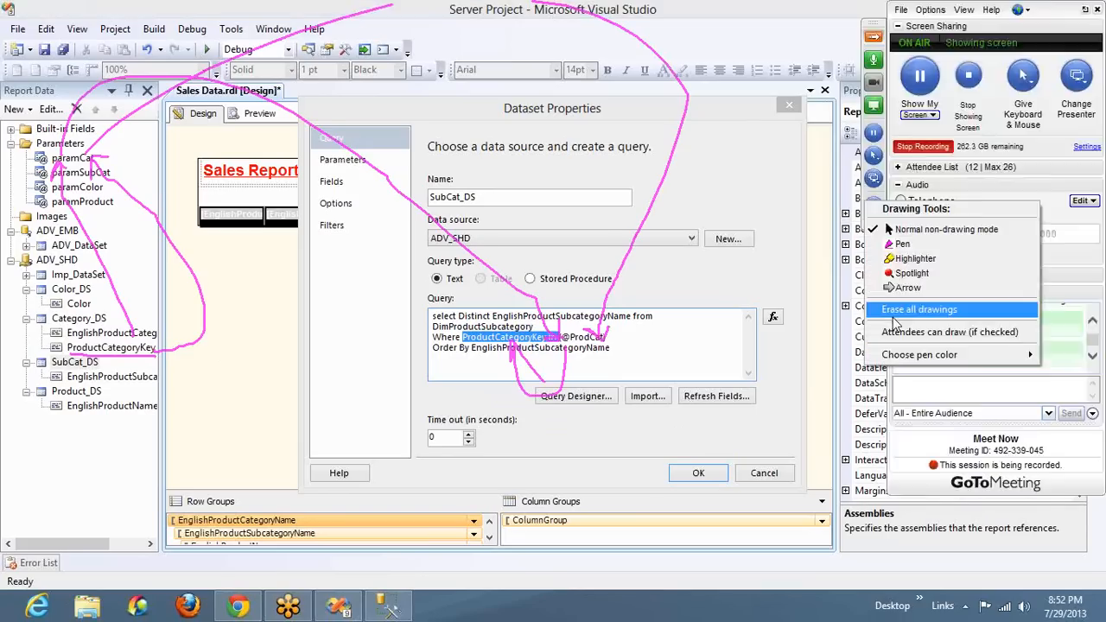
left_click(893, 317)
left_click(700, 478)
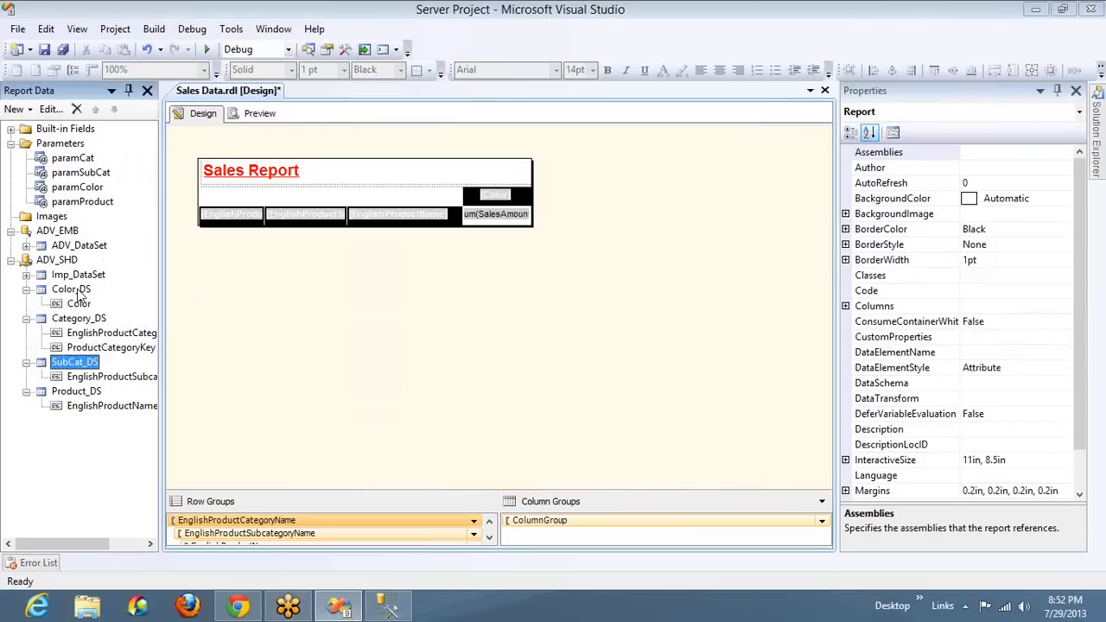
Copy the whole SubCat_DS query and paste it over the contents of SQLQuery3.sql in SQL Server Management Studio
double_click(76, 363)
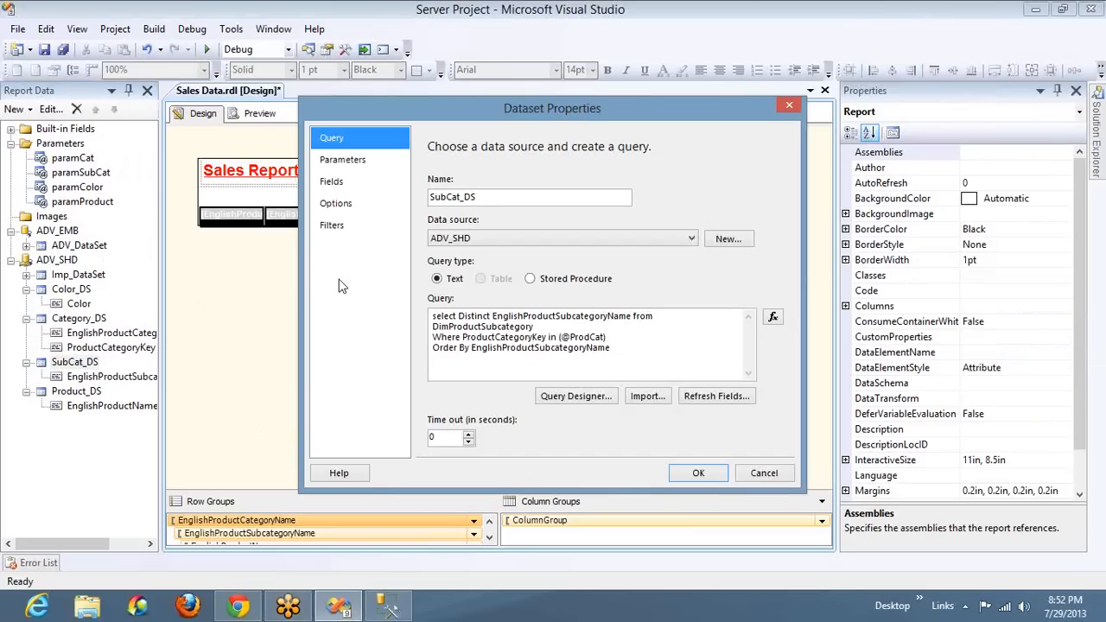
left_click(619, 345)
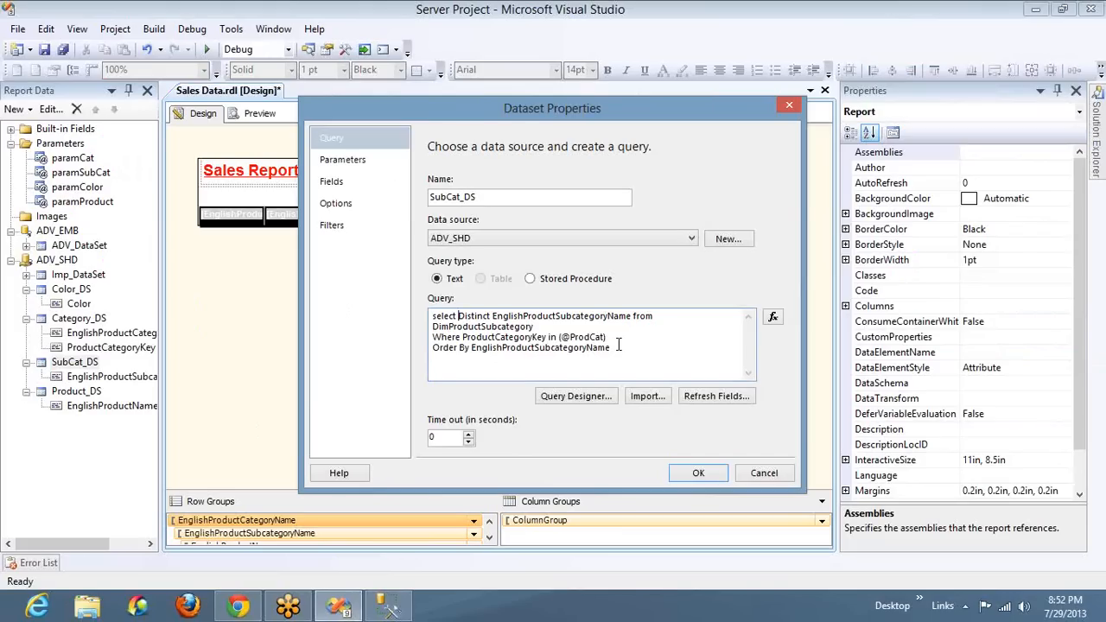
key("ctrl+a")
key("ctrl+c")
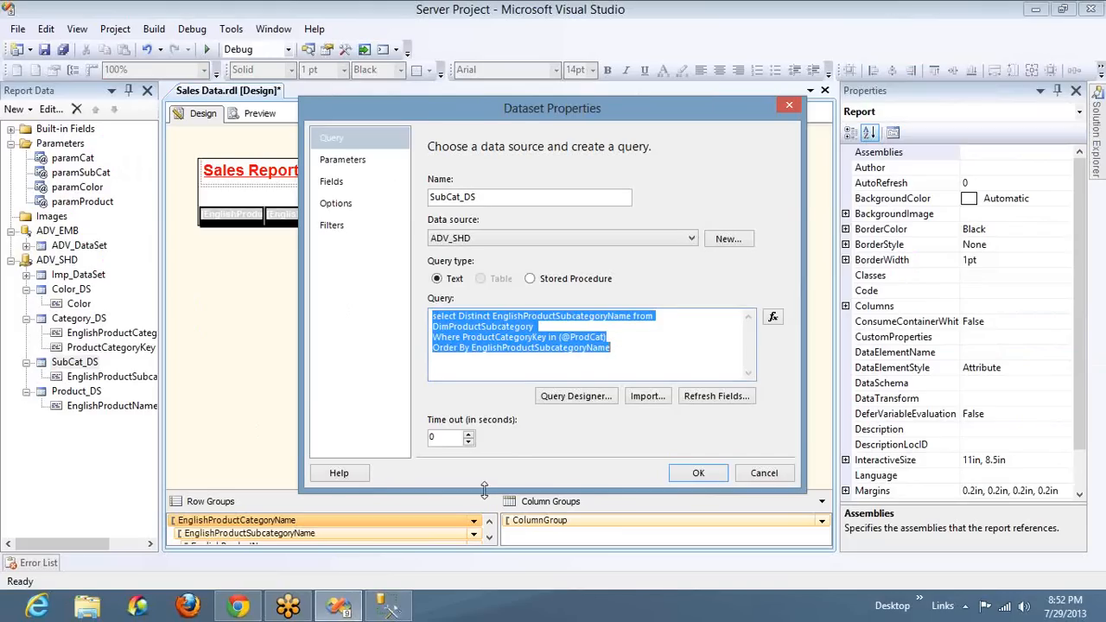
left_click(387, 608)
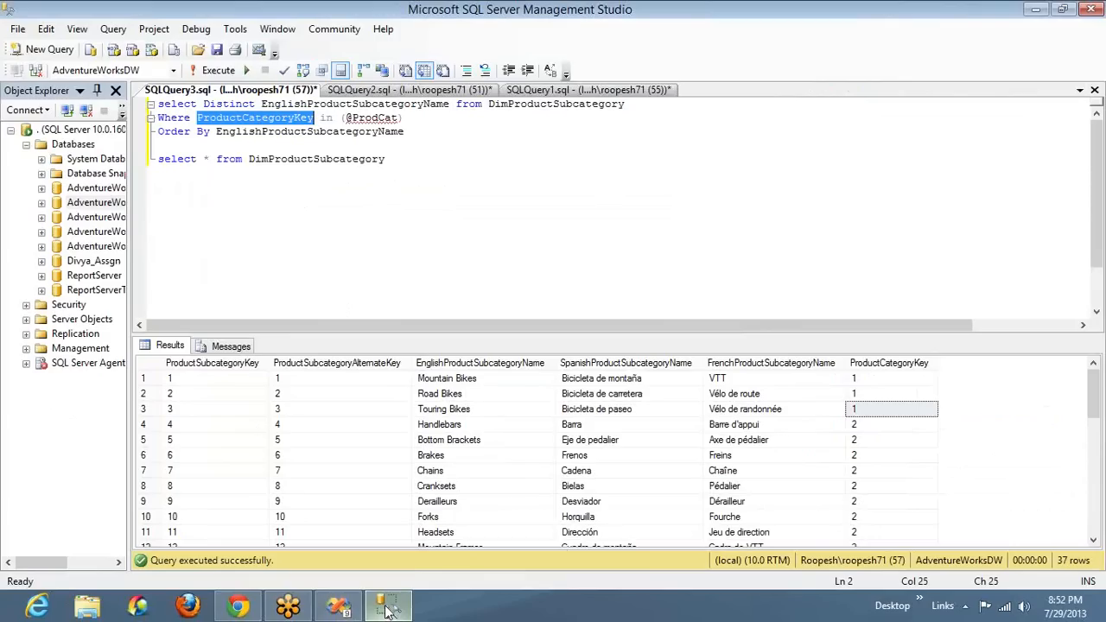
key("ctrl+a")
key("ctrl+v")
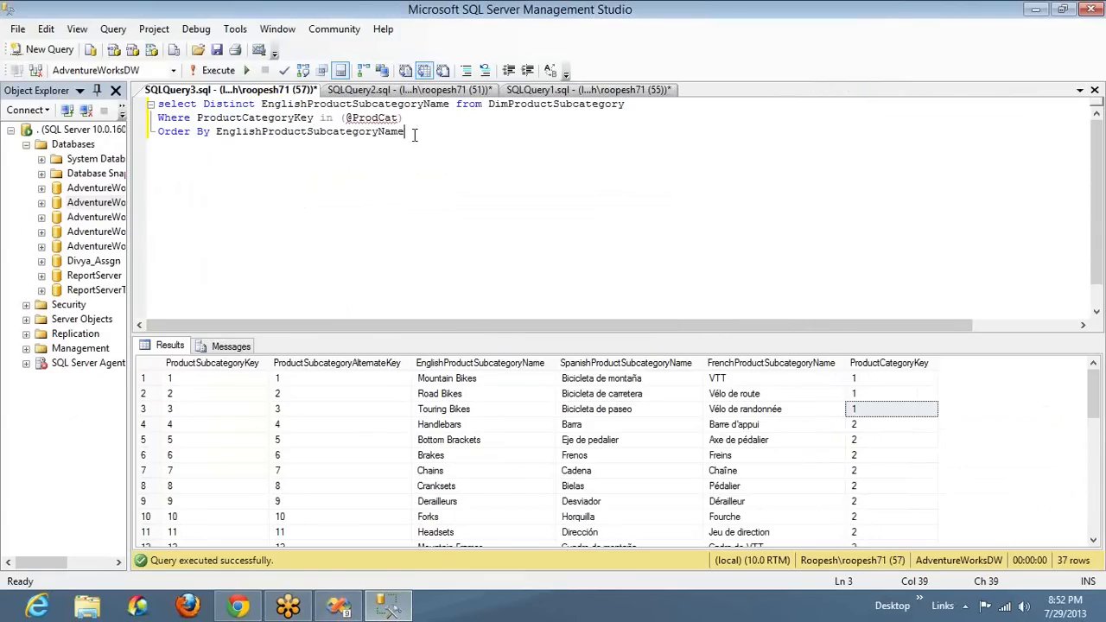
Add "select * from DimProductSubcategory" below the pasted query and run only that statement
left_click(520, 103)
double_click(520, 104)
key("ctrl+c")
key("ctrl+End")
key("Return")
key("Return")
type("select * ")
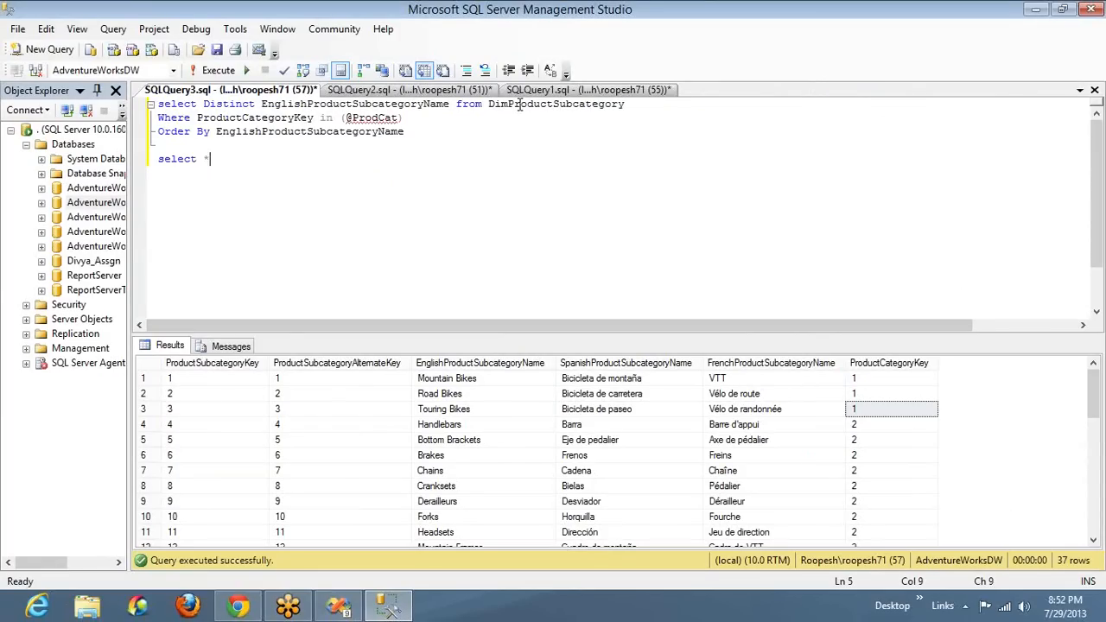
type("from")
key("ctrl+v")
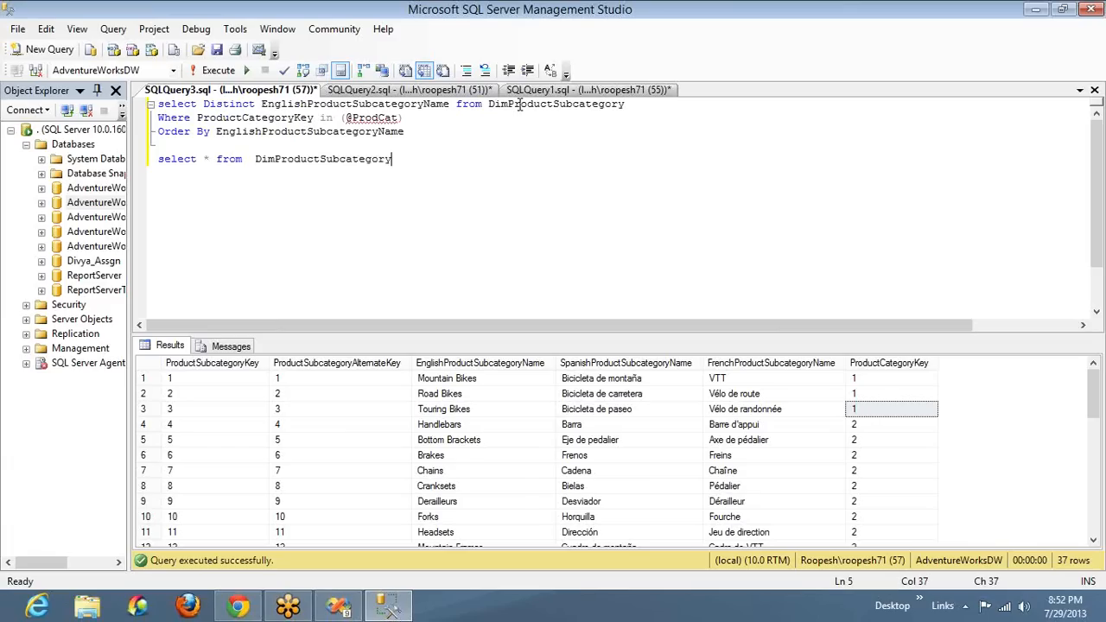
key("shift+Home")
key("F5")
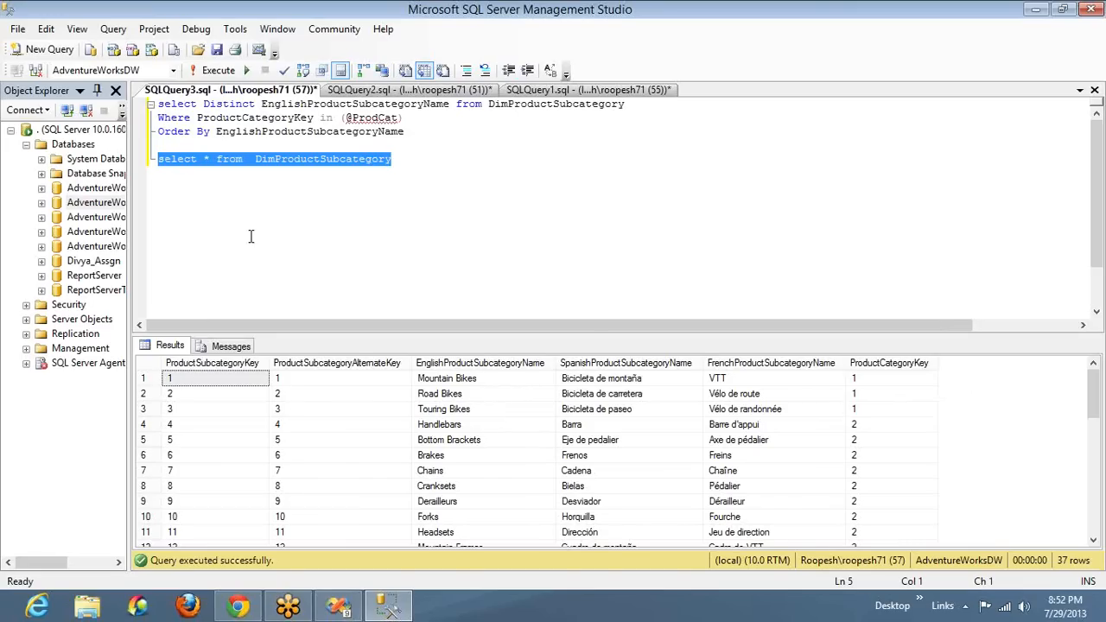
Add ProductSubcategoryKey before EnglishProductSubcategoryName in the Distinct column list of the subcategory query
left_click(261, 104)
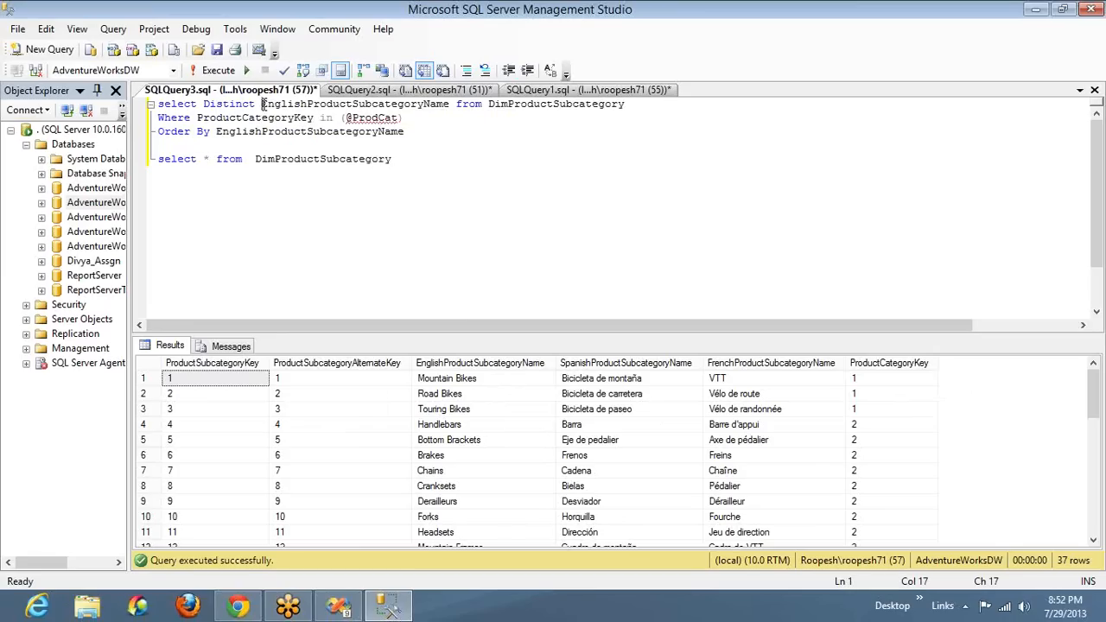
type("Pro")
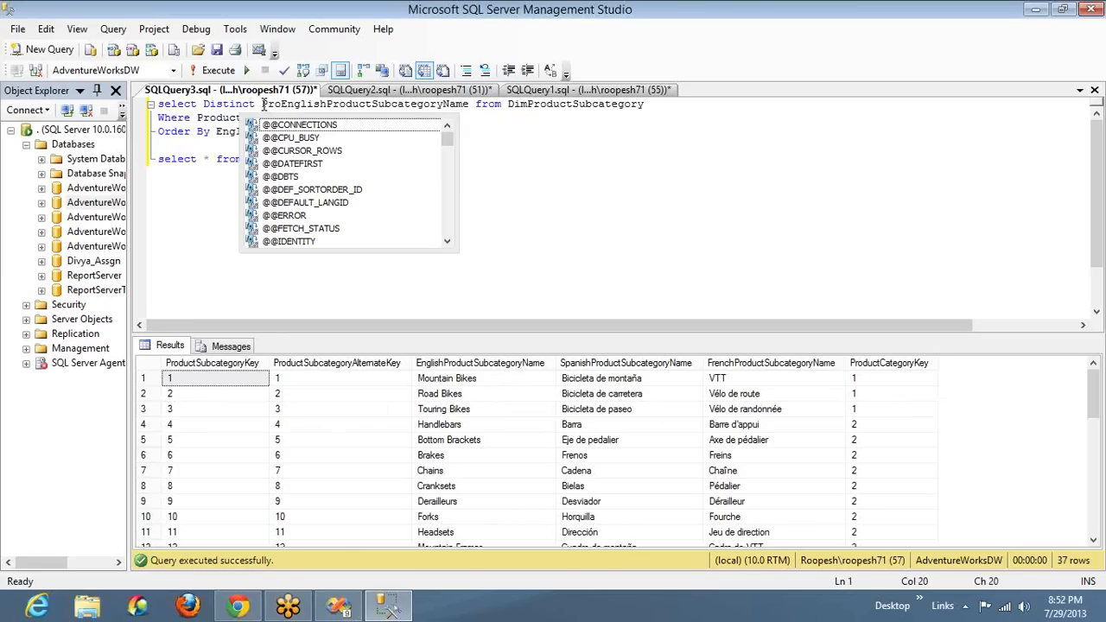
type(",")
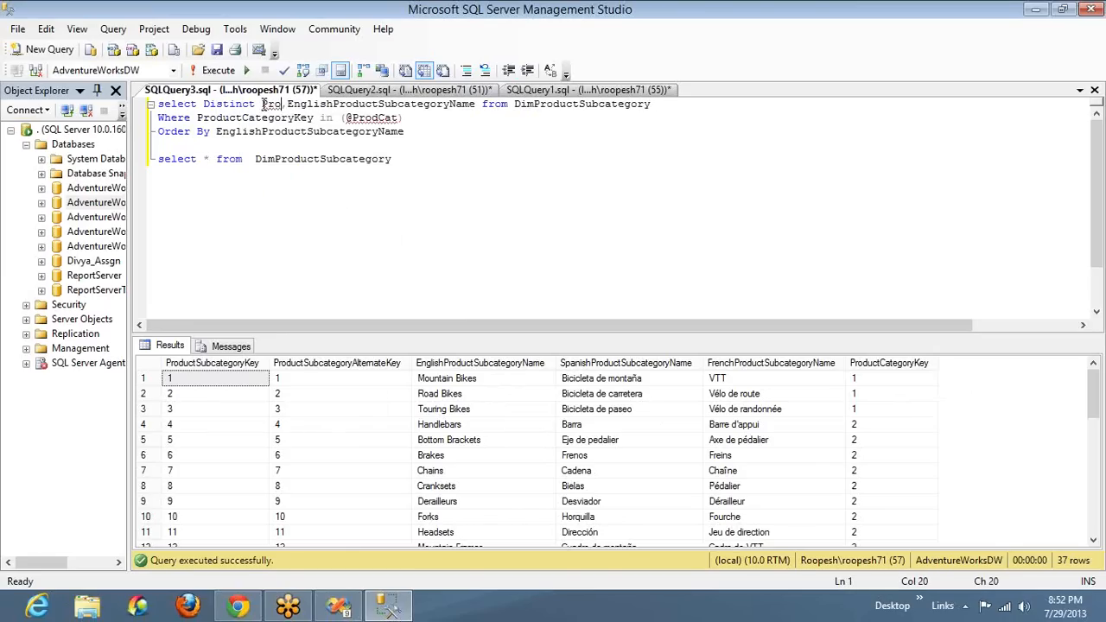
type("du")
key("Down")
key("Down")
key("Down")
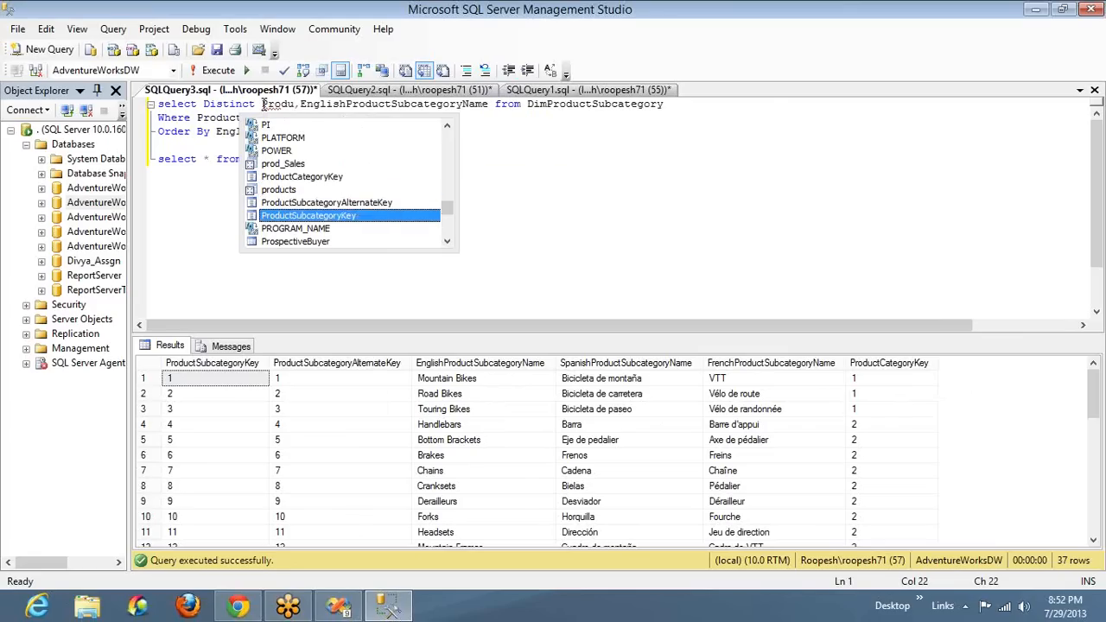
key("Tab")
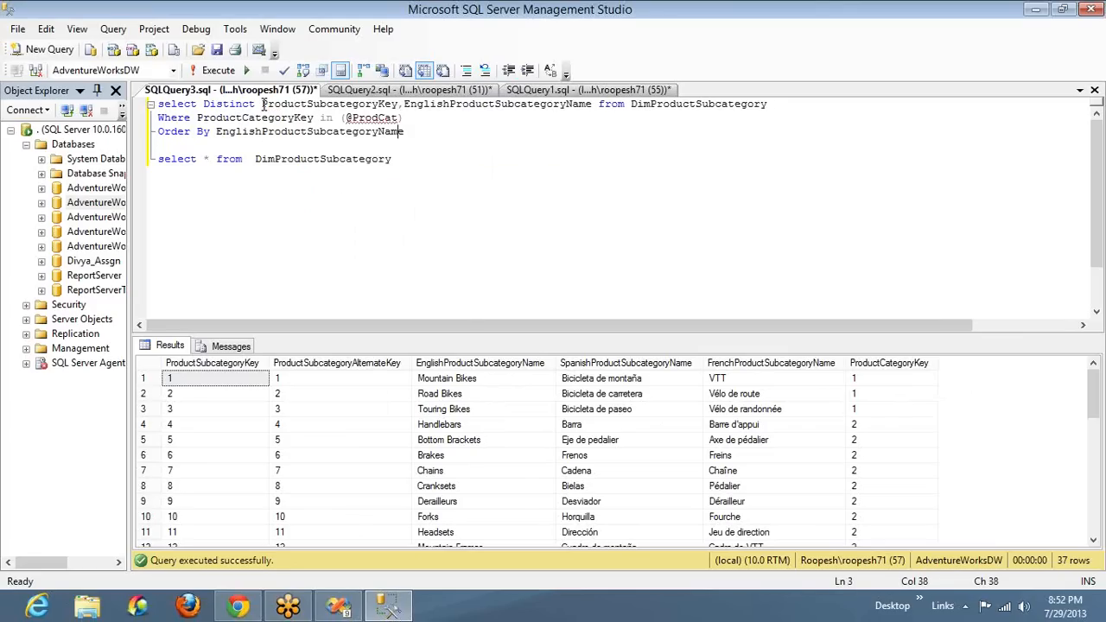
Back in Visual Studio, replace the SubCat_DS query with the version that includes ProductSubcategoryKey and apply it to the dataset
key("ctrl+shift+Home")
key("alt+Tab")
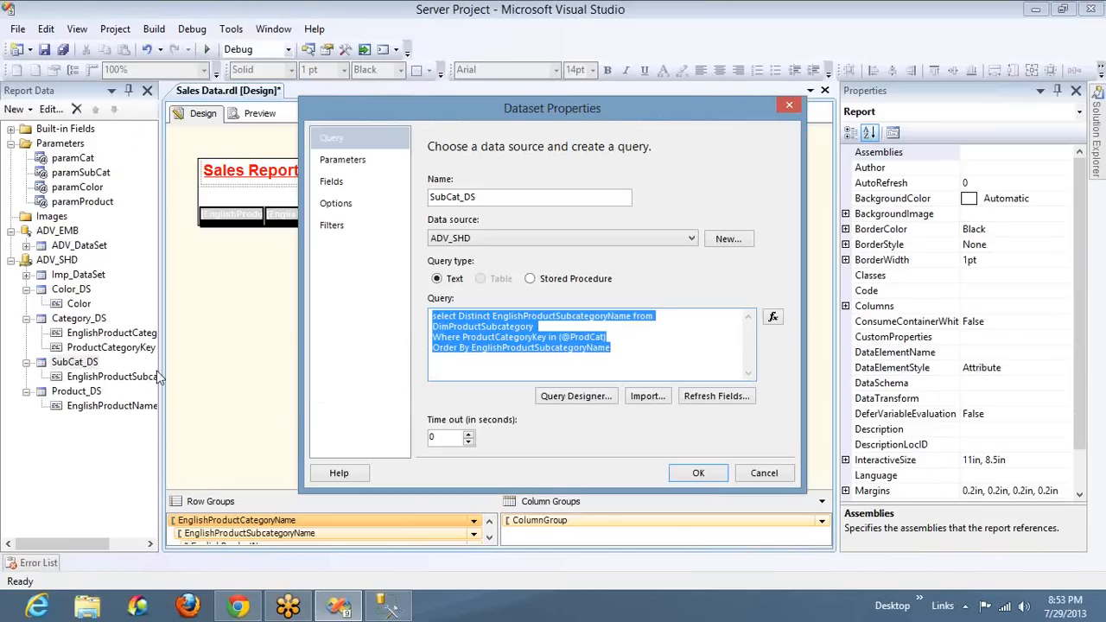
type("select Distinct EnglishProductSubcategoryName, ProductSubcategoryKey from DimProductSubcategory Where ProductCategoryKey in (@ProdCat) Order By EnglishProductSubcategoryName")
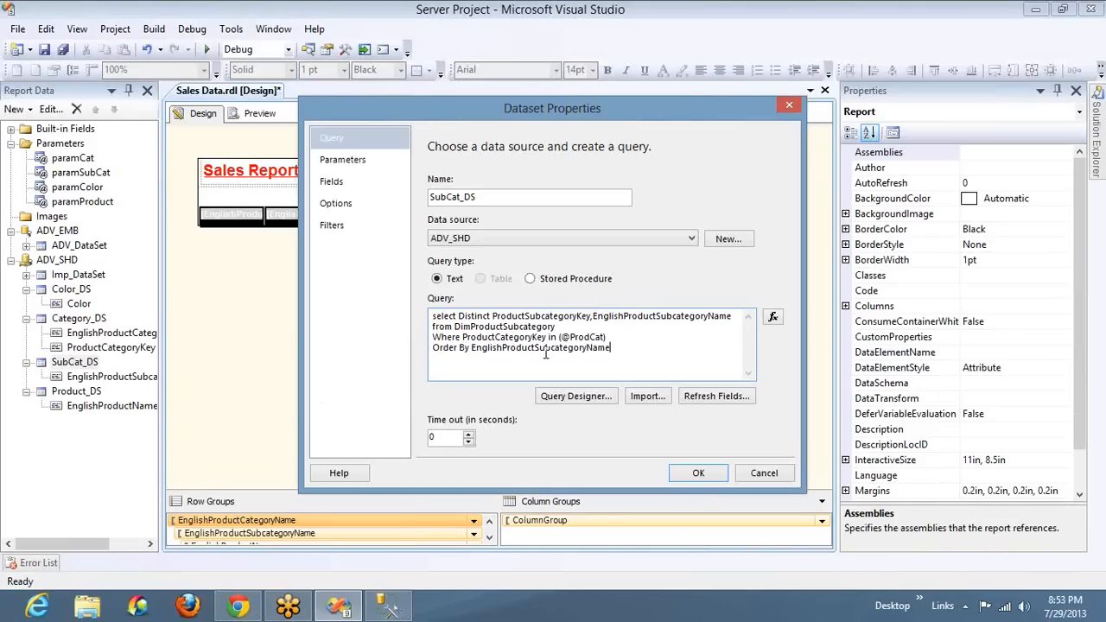
left_click(681, 473)
left_click(95, 393)
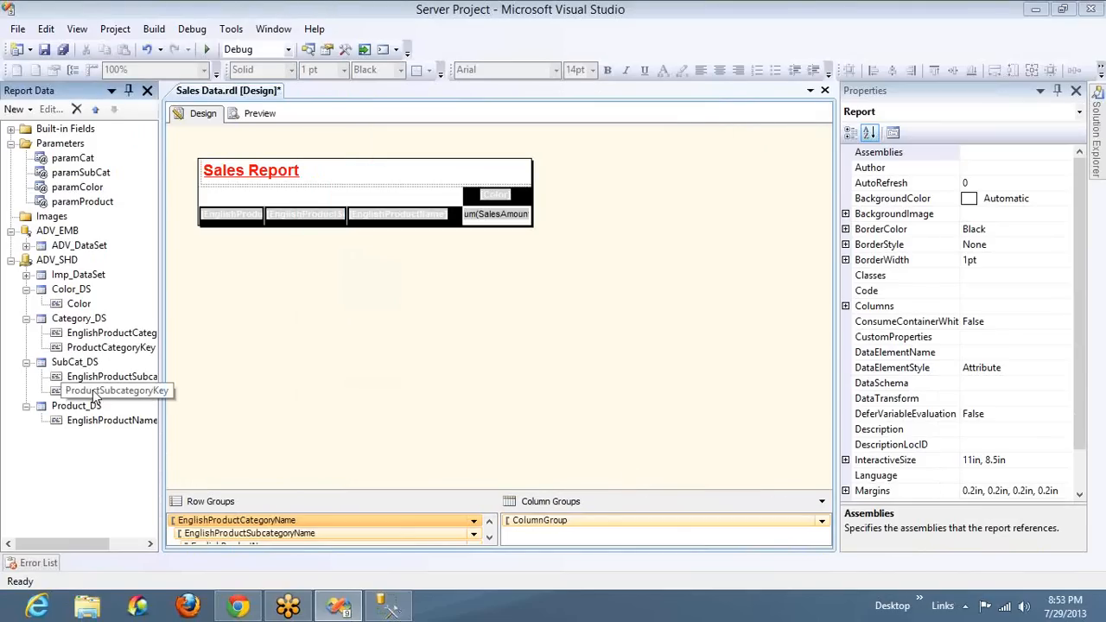
left_click(95, 378)
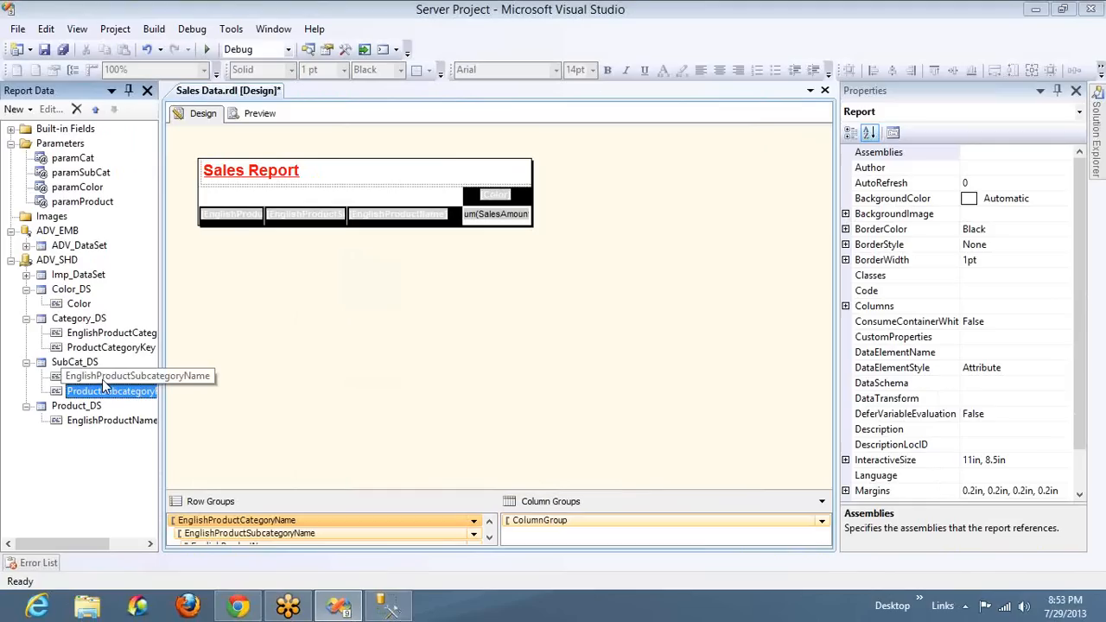
Set the value field of paramSubCat's available values to ProductSubcategoryKey, keeping EnglishProductSubcategoryName as the label field
double_click(89, 177)
left_click(368, 166)
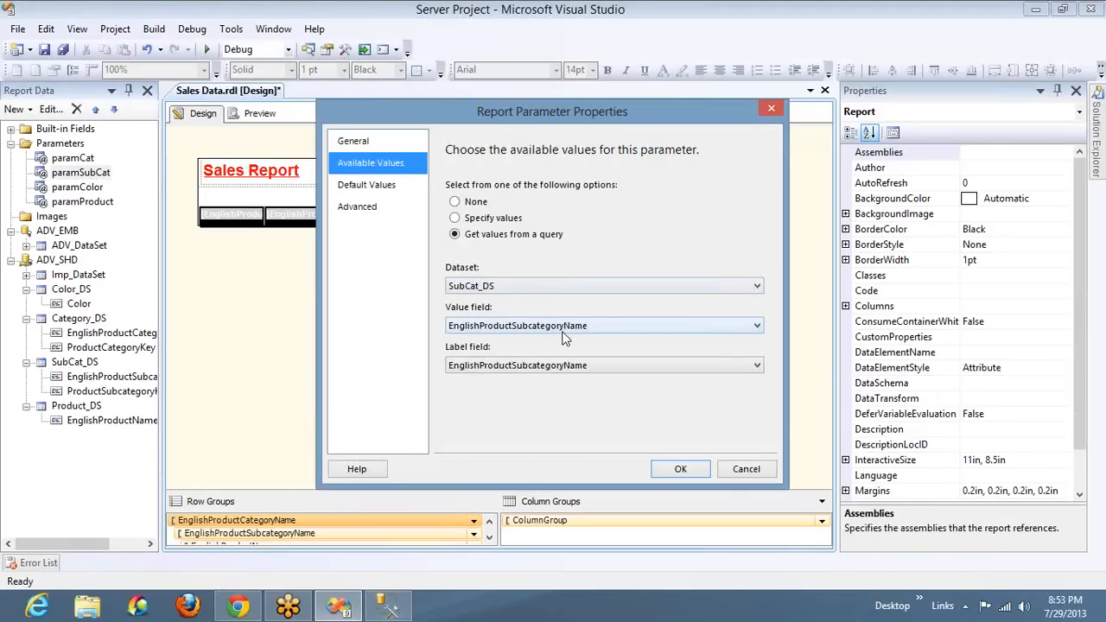
left_click(561, 332)
left_click(561, 350)
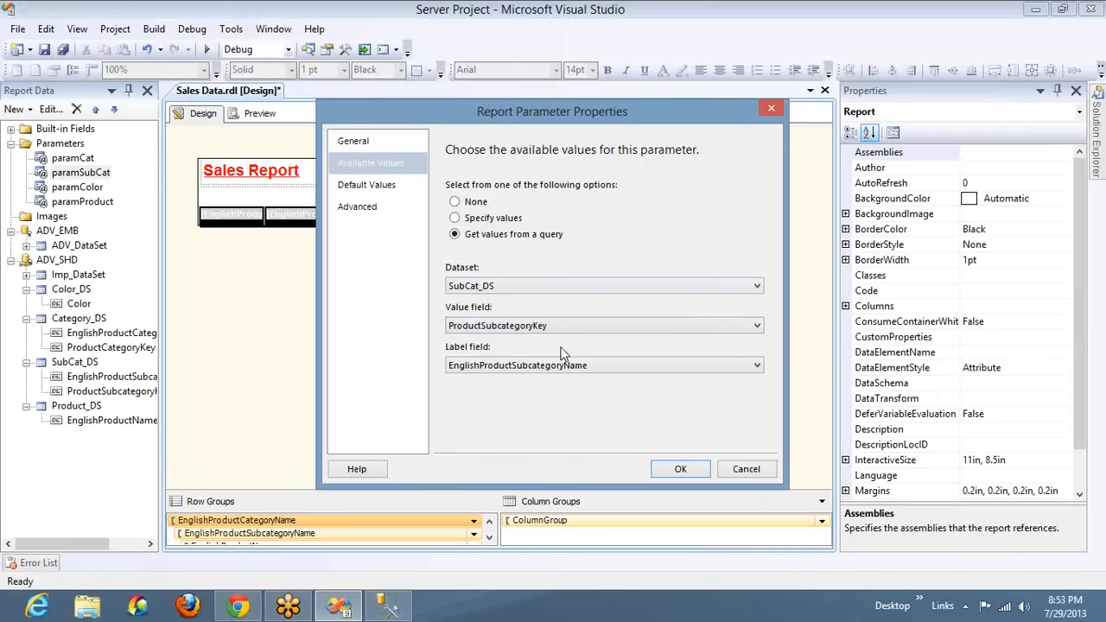
left_click(681, 469)
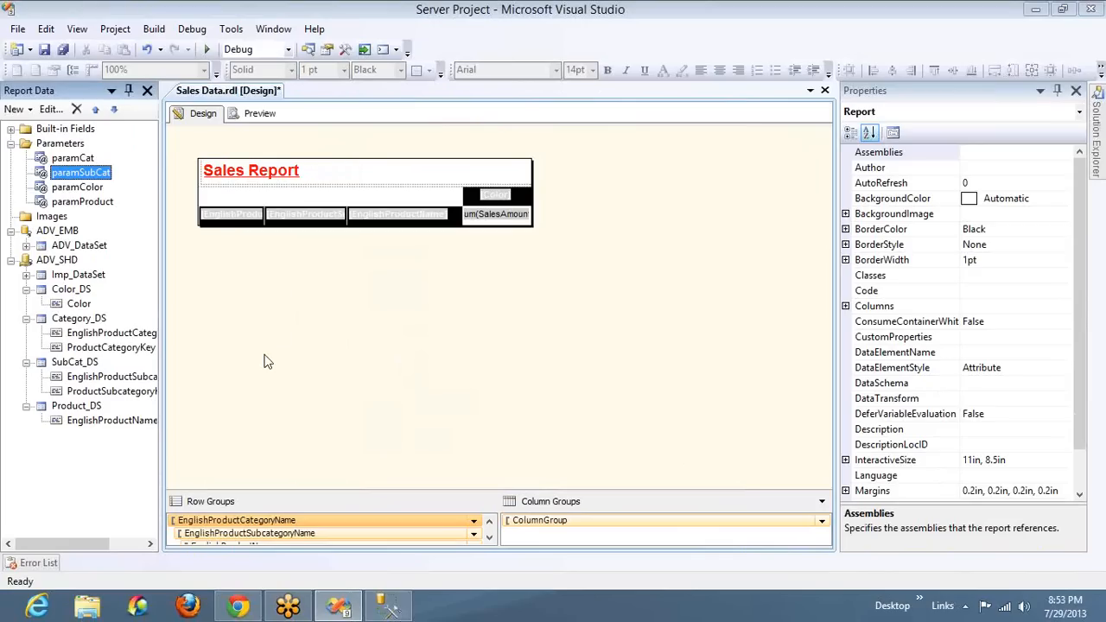
Open Color_DS's dataset properties and extend its query with a where clause on ProductSubcategoryKey
left_click(81, 292)
double_click(82, 294)
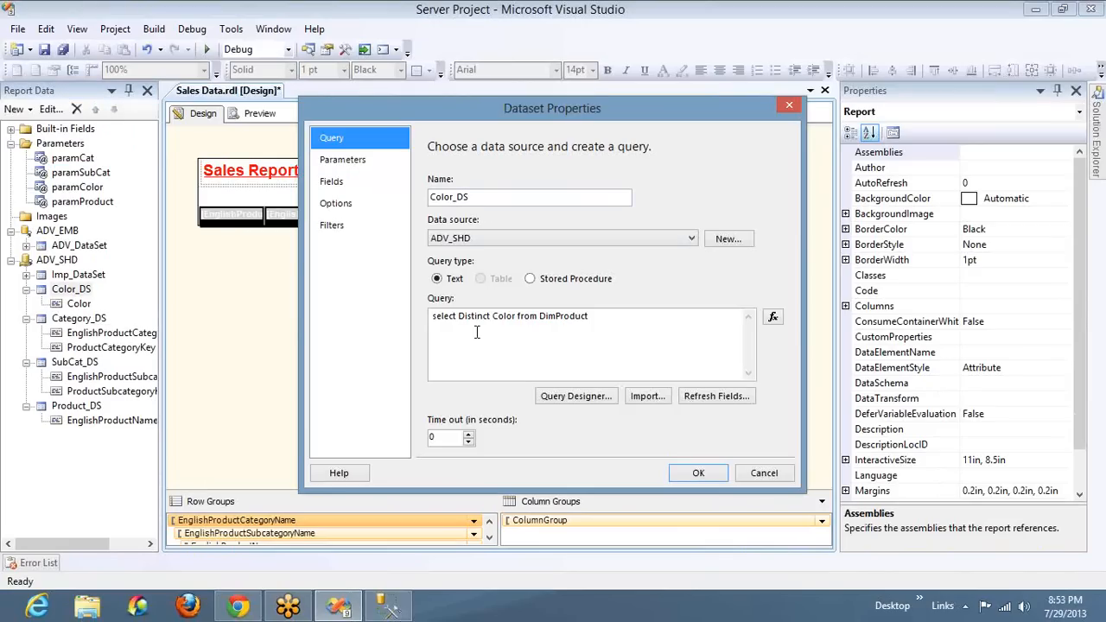
left_click(594, 316)
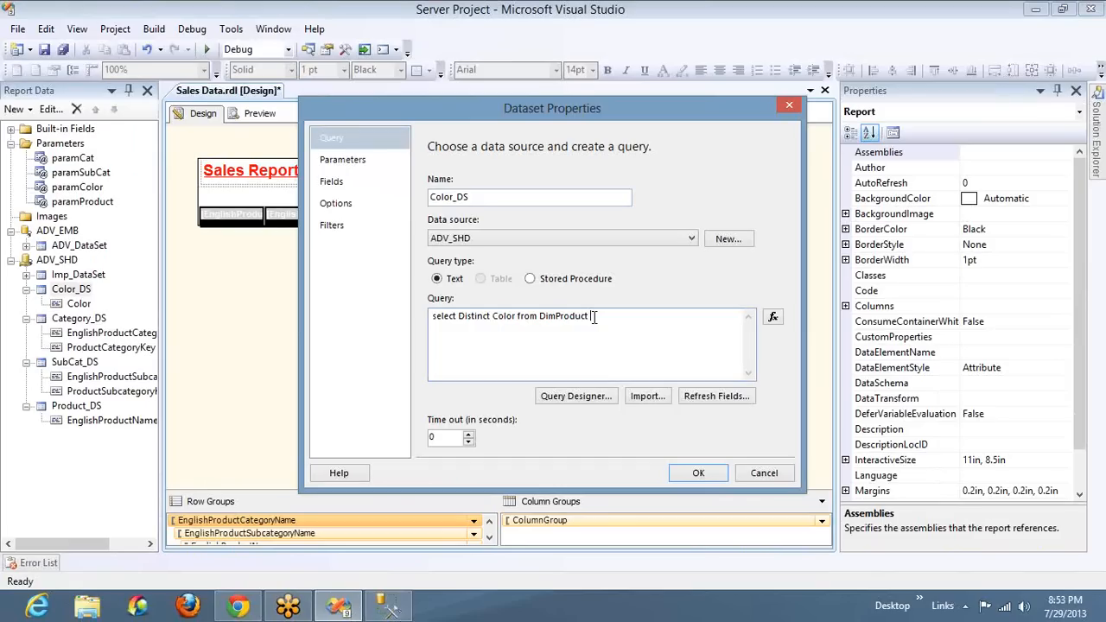
type("where ProductSubcatego")
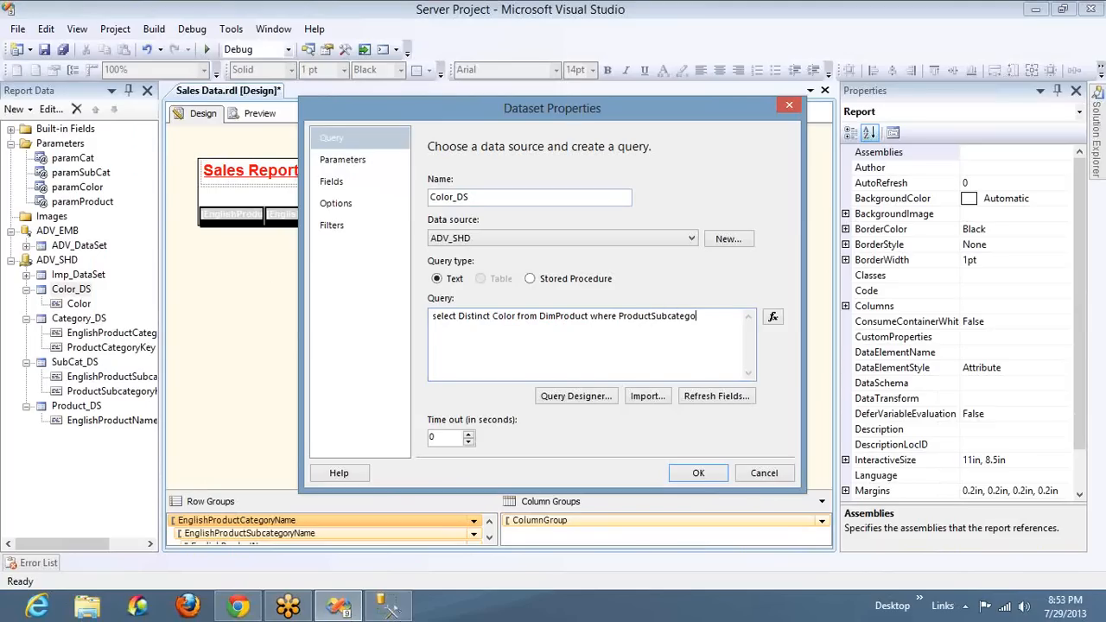
type("ryKey in (")
Copy the table name DimProduct, switch to SQL Server Management Studio, and run only "select * from DimProduct" in place of the DimProductSubcategory statement
double_click(590, 318)
key("ctrl+c")
key("alt+Tab")
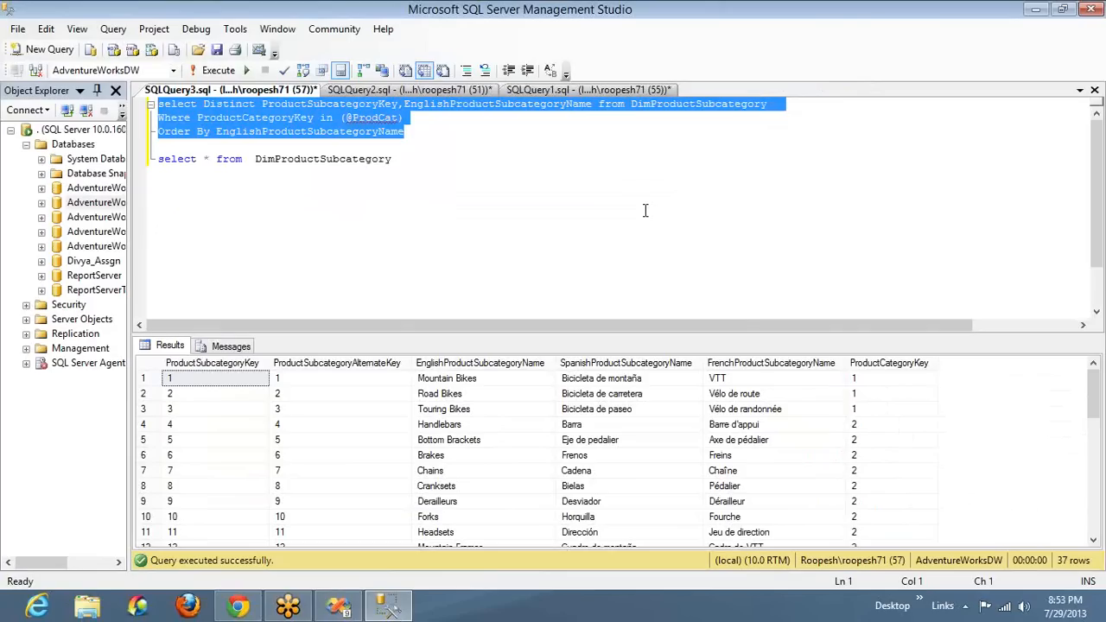
left_click(645, 210)
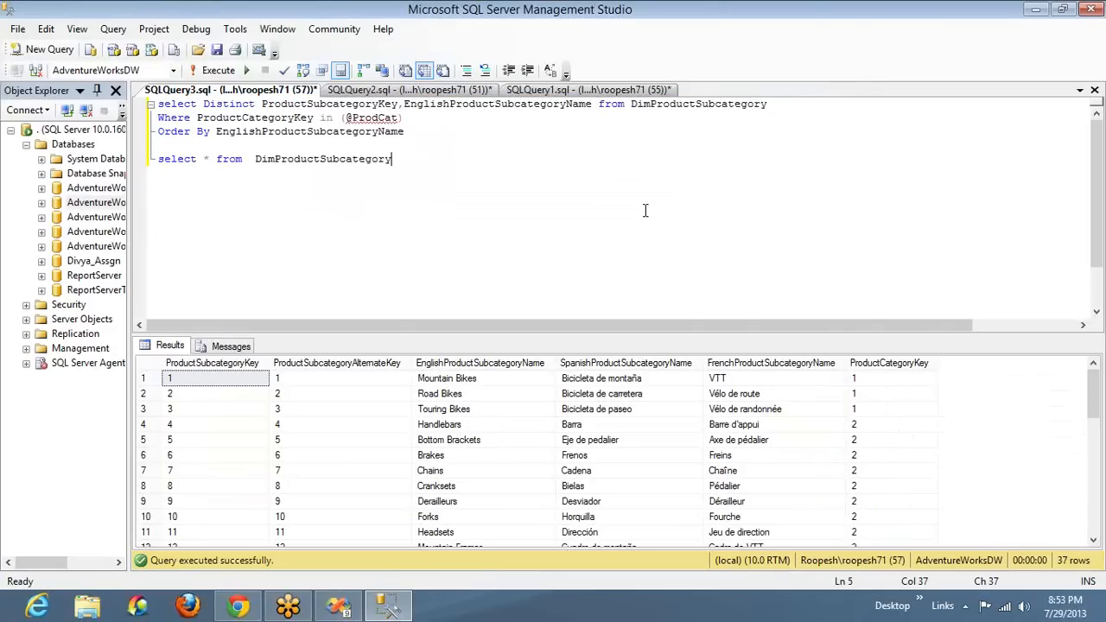
key("ctrl+shift+Left")
key("ctrl+v")
key("shift+Home")
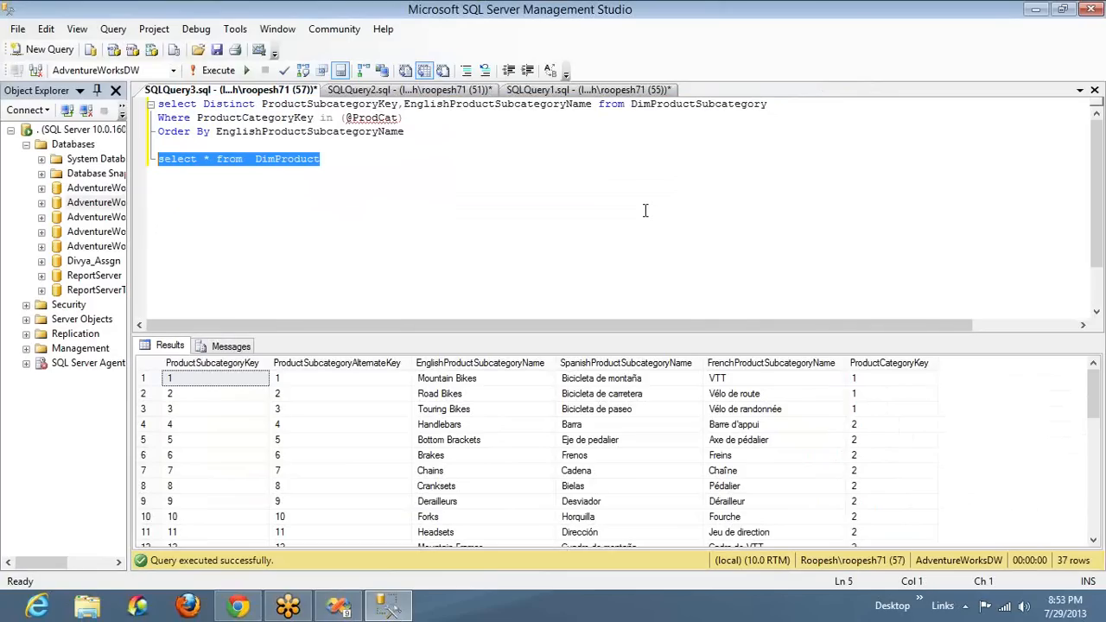
key("F5")
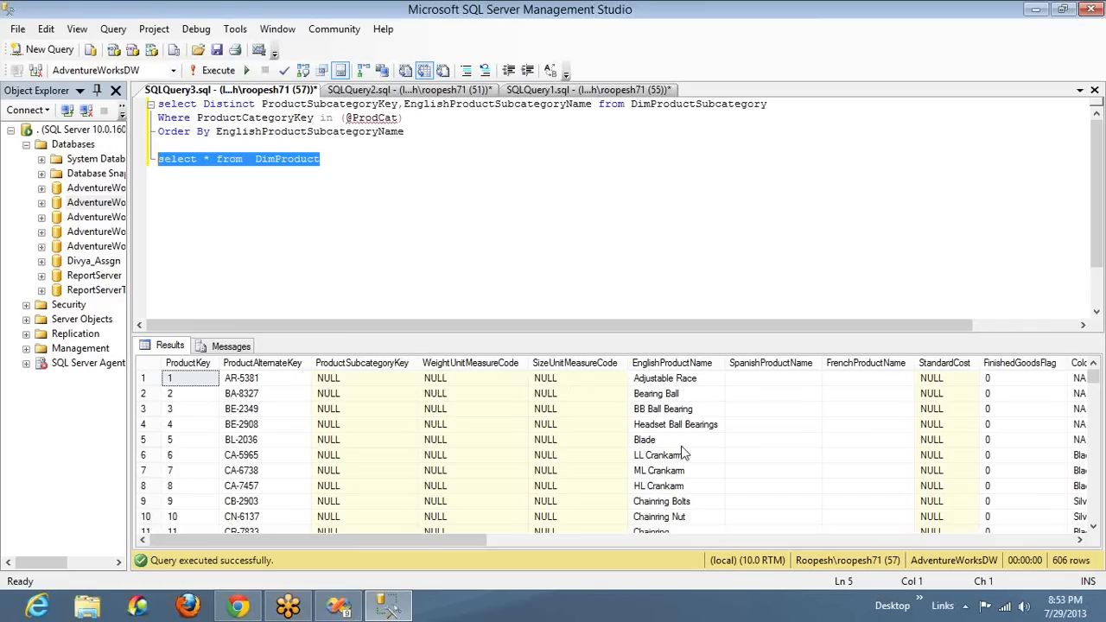
Examine the ProductSubcategoryKey column across the DimProduct result rows
left_click(677, 414)
key("Right")
key("Right")
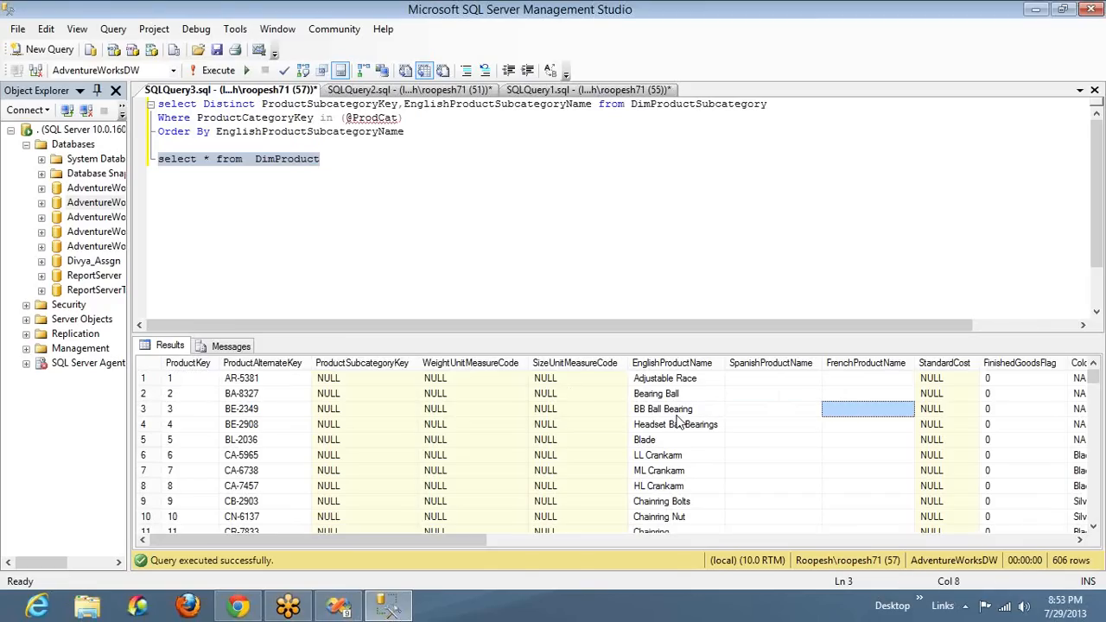
key("Left")
key("Left")
key("Left")
key("Left")
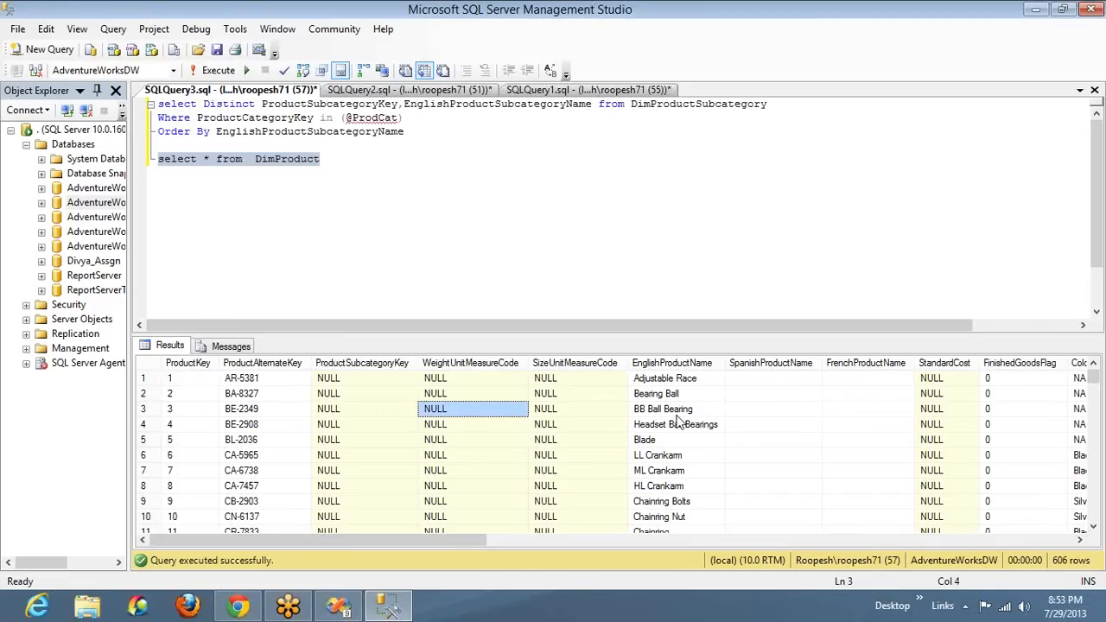
key("Left")
key("Down")
key("Page_Down")
key("Page_Down")
key("Page_Down")
key("Page_Down")
key("Page_Down")
key("Page_Down")
key("Page_Down")
key("Page_Down")
key("Page_Down")
key("Page_Down")
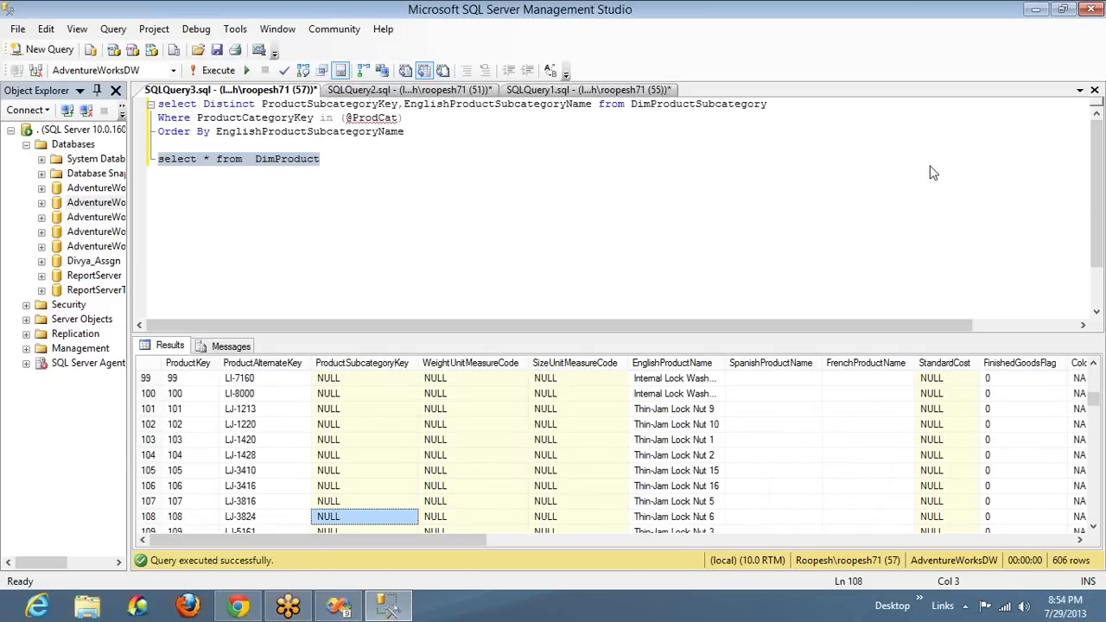
key("ctrl+Home")
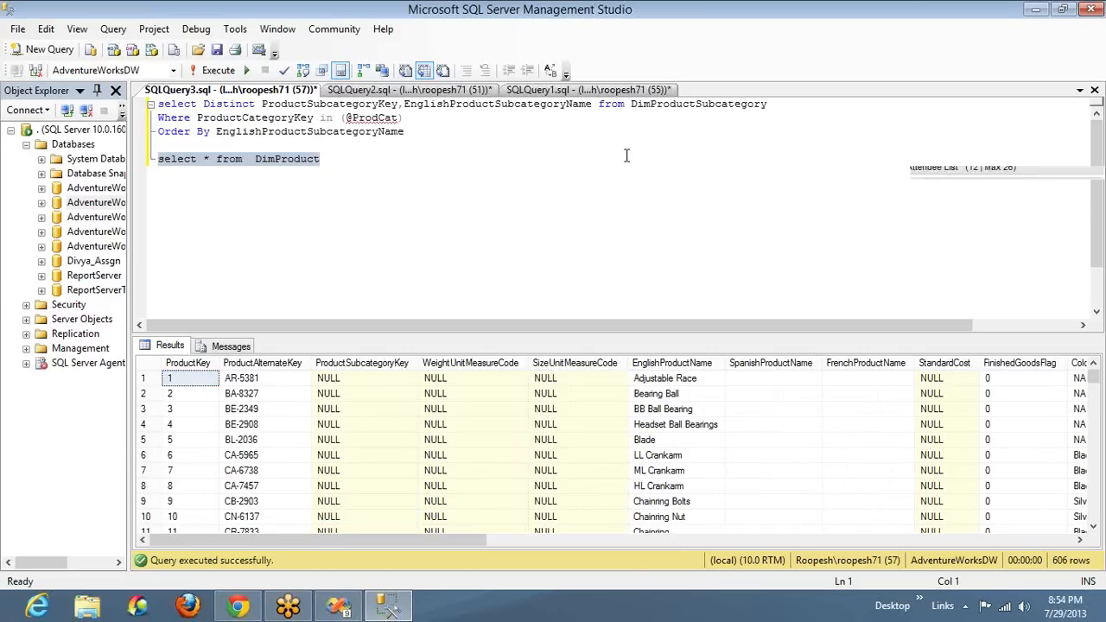
Replace the asterisk in the DimProduct select statement with the color column
left_click(341, 163)
key("Left")
key("BackSpace")
type("color")
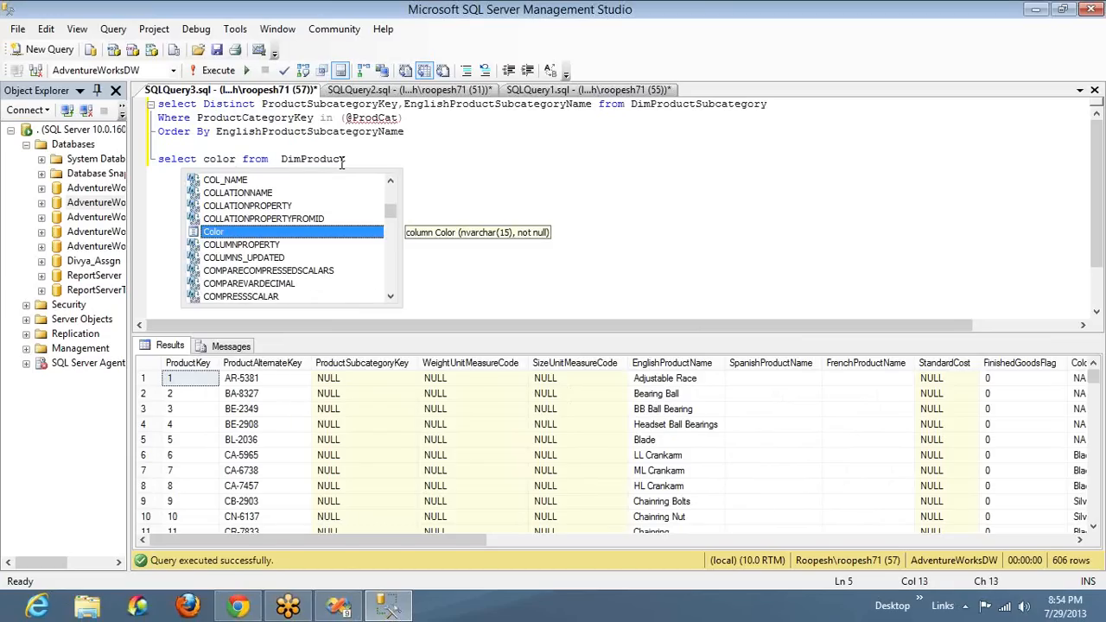
left_click(341, 163)
type("where")
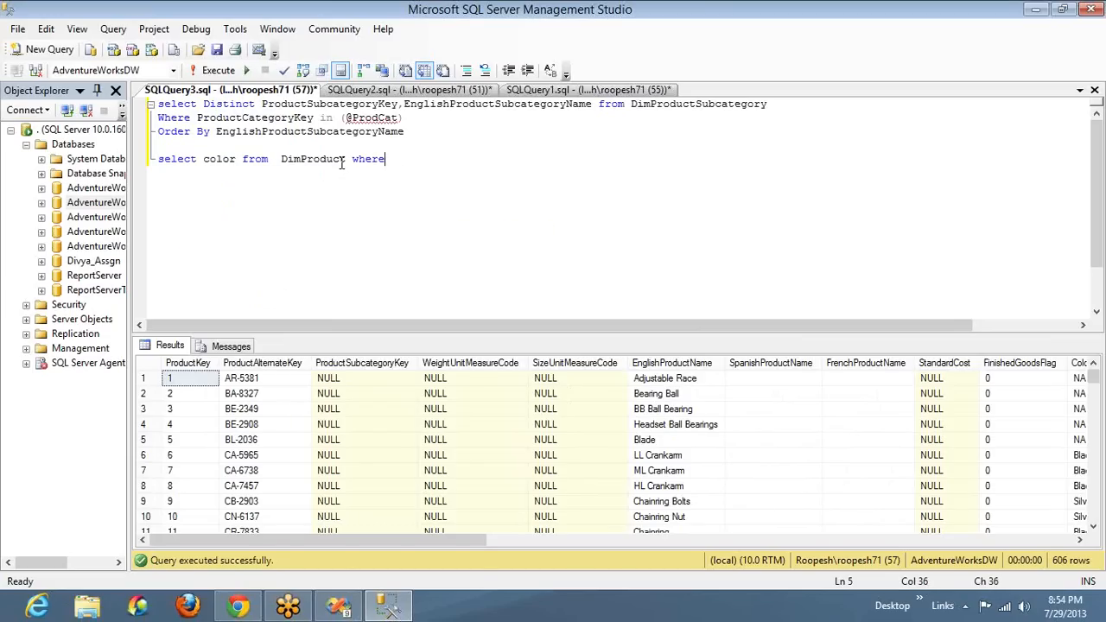
type(" Proc")
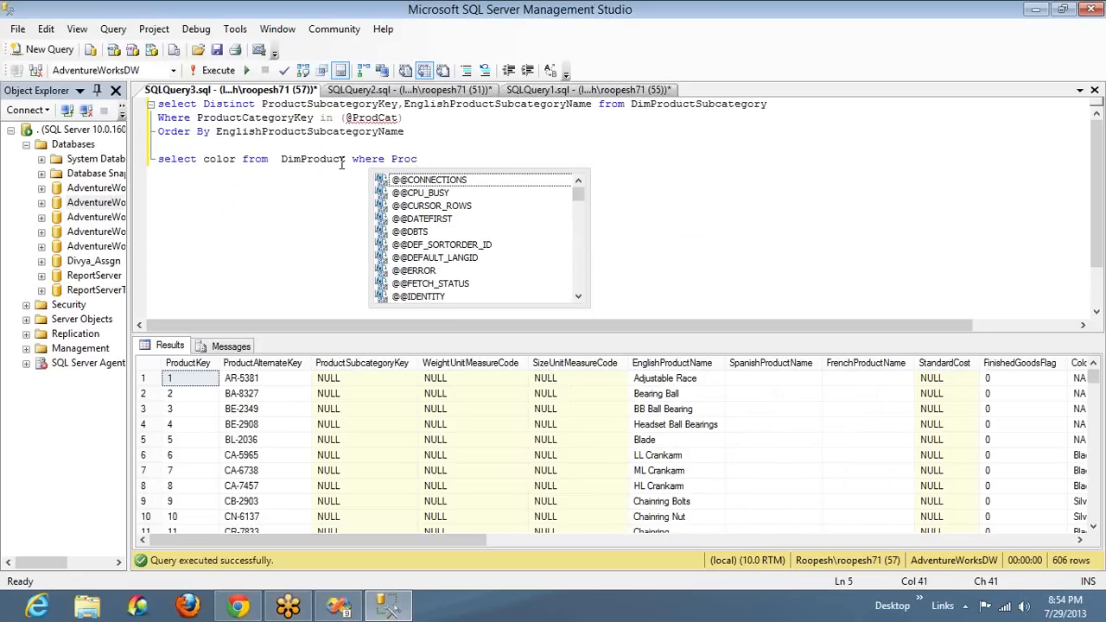
key("Down")
key("Down")
key("Down")
key("Down")
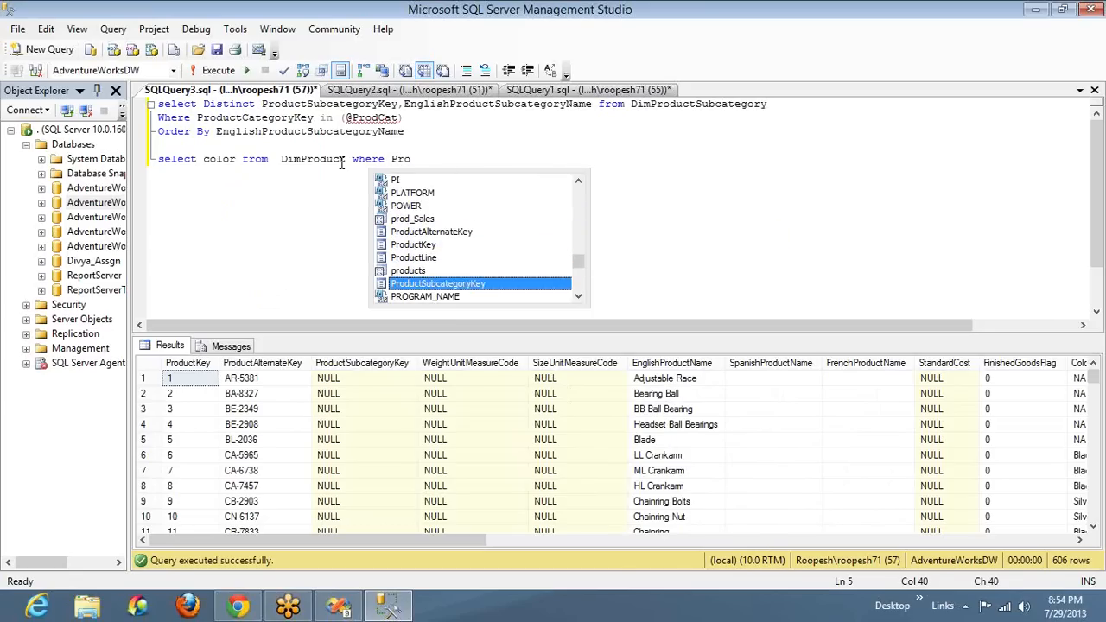
type("in (@ProdSubCat)")
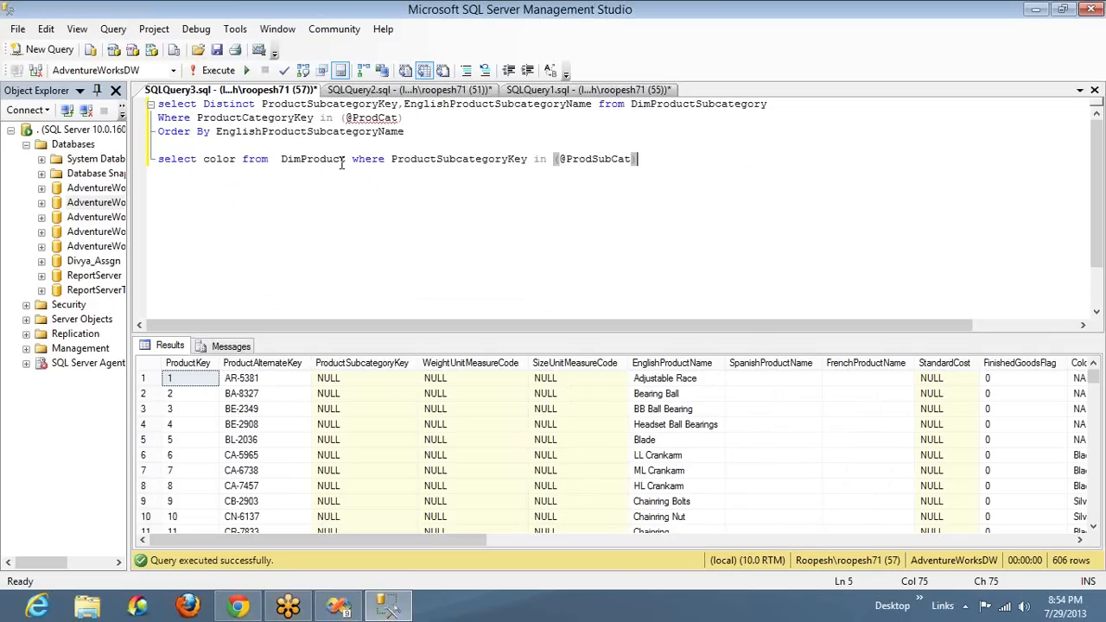
Copy the finished color query and, back in Visual Studio, replace the whole Color_DS query with it
key("shift+Home")
key("alt+Tab")
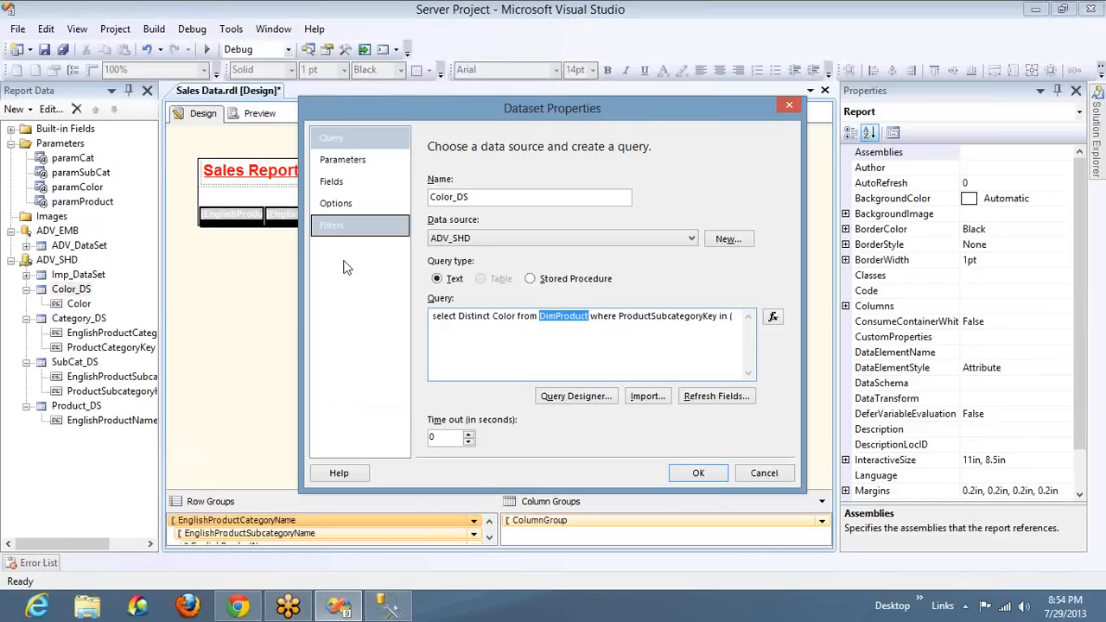
key("ctrl+a")
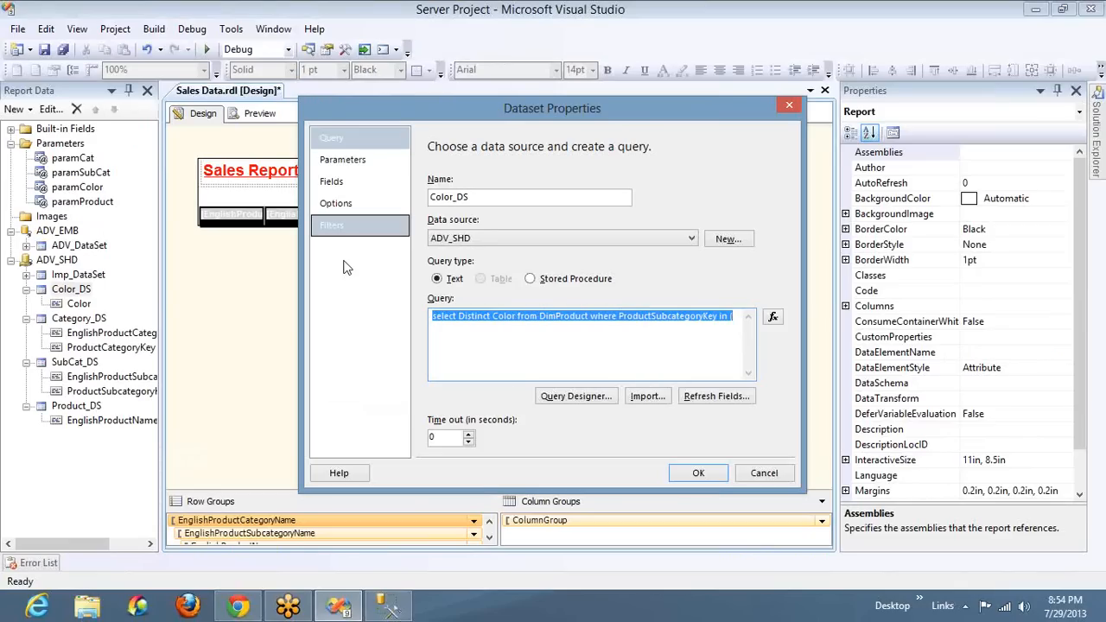
key("ctrl+v")
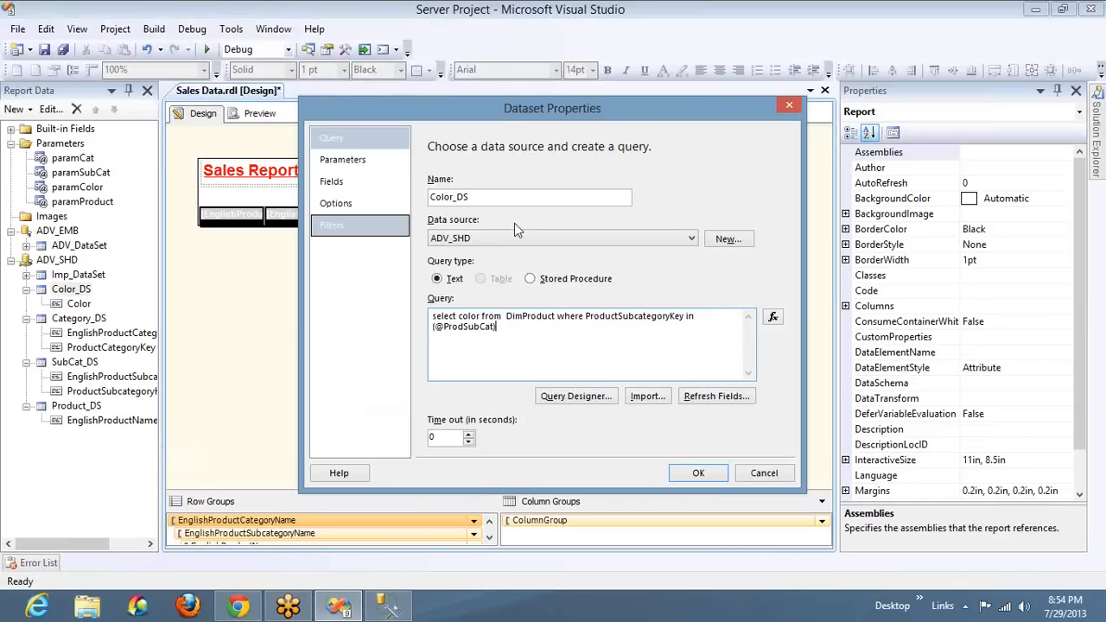
left_click(356, 161)
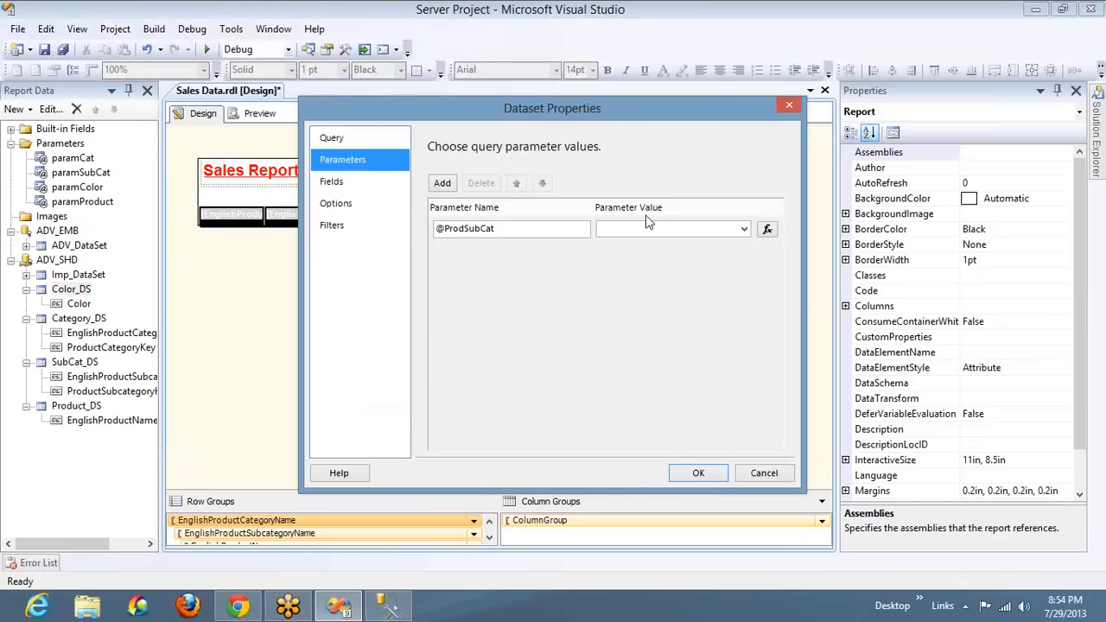
left_click(744, 229)
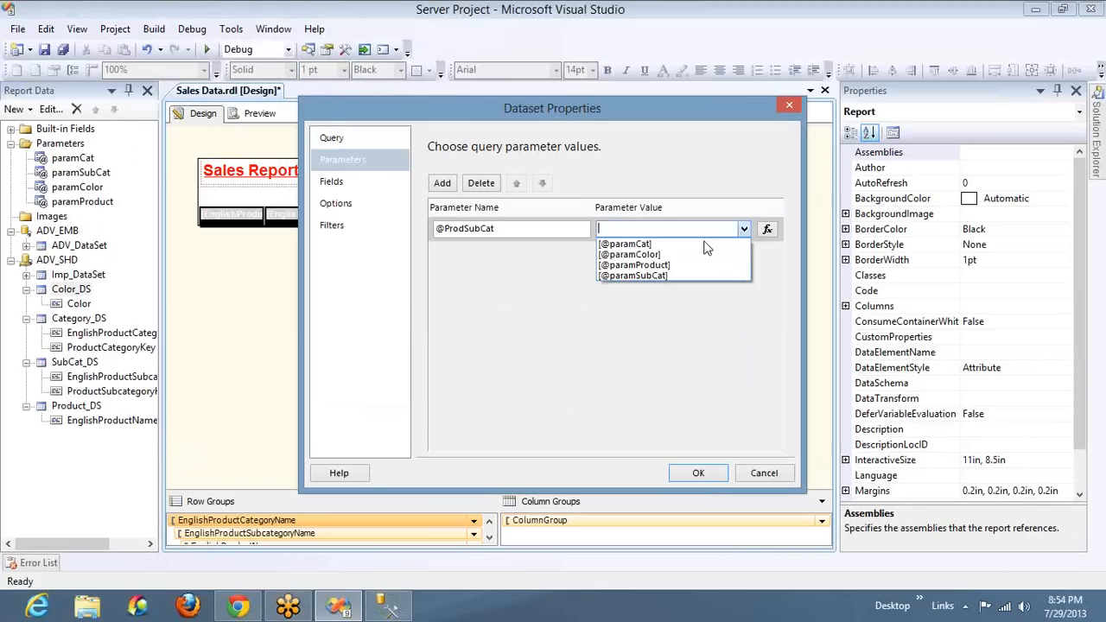
left_click(671, 276)
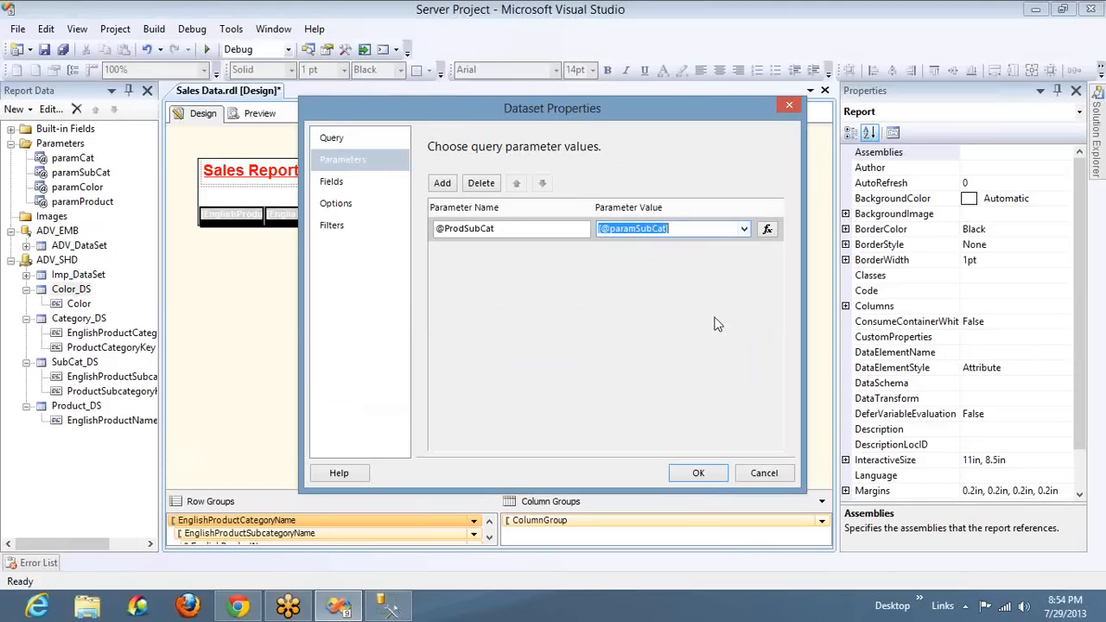
left_click(699, 474)
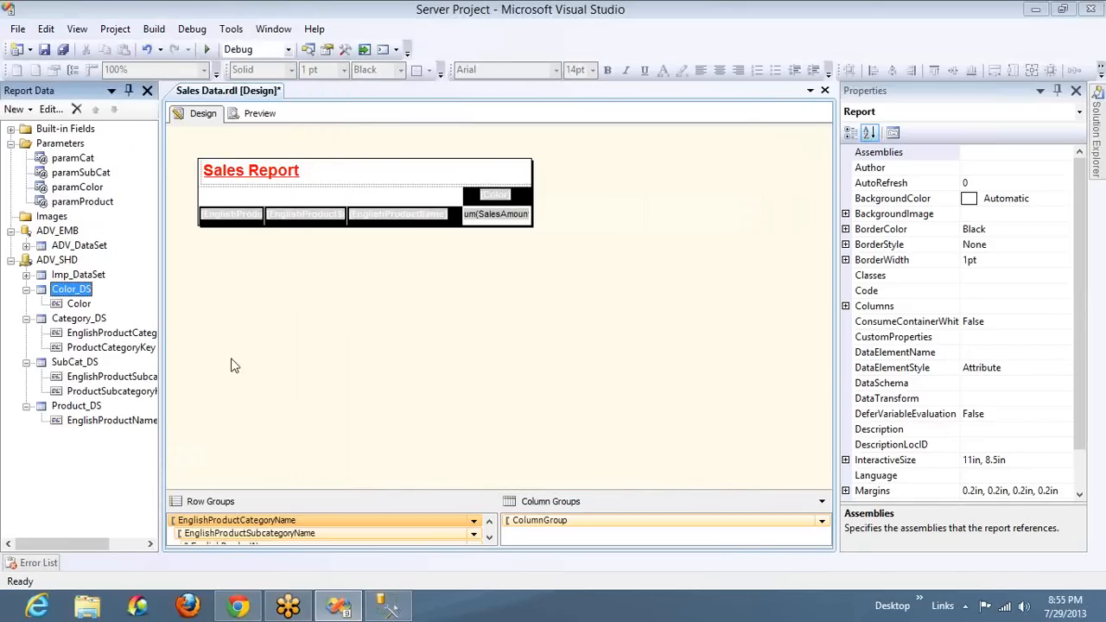
left_click(83, 322)
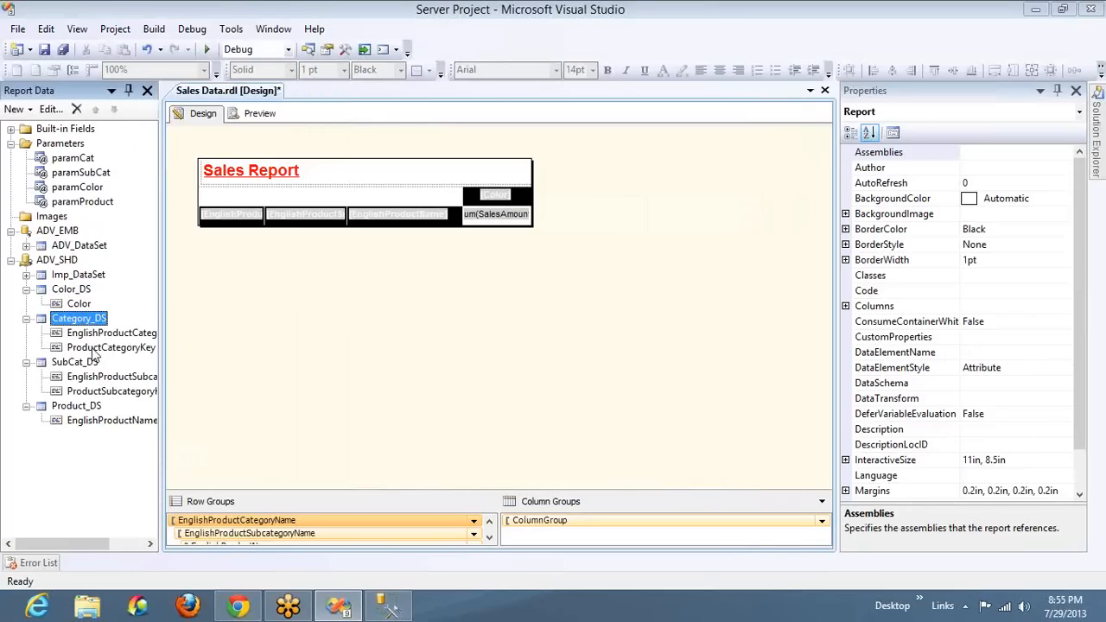
left_click(94, 349)
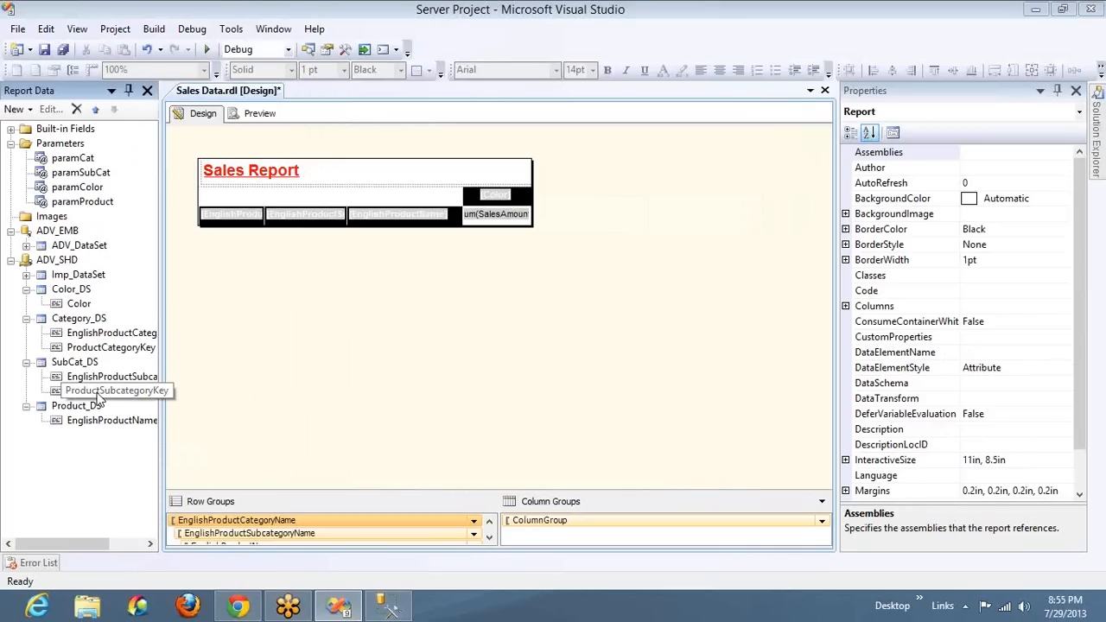
left_click(100, 393)
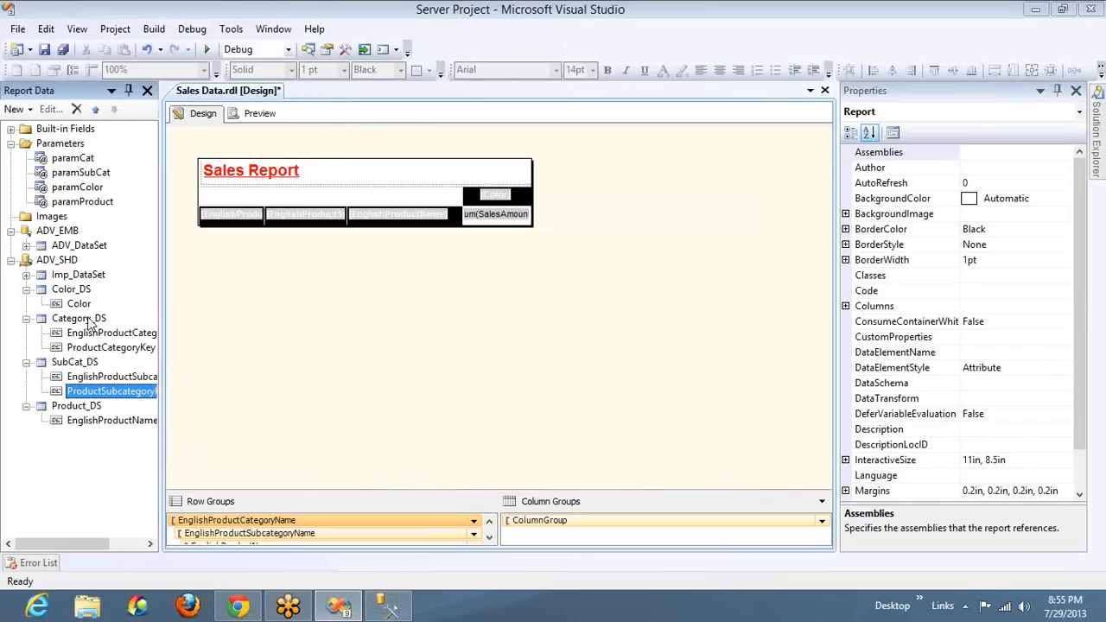
left_click(89, 320)
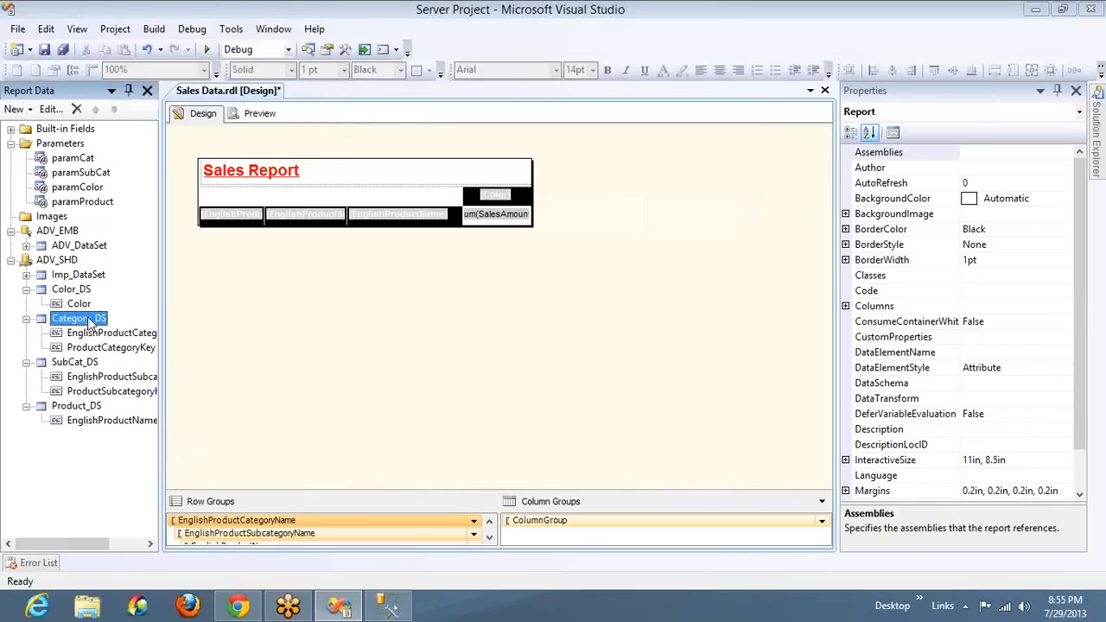
left_click(876, 213)
right_click(898, 246)
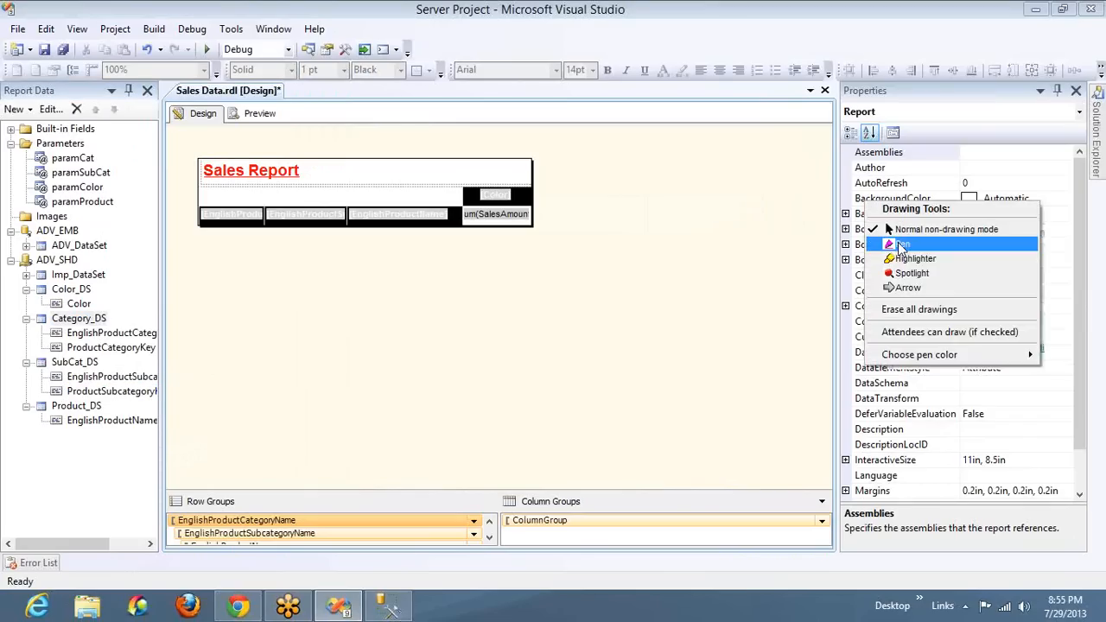
left_click(900, 246)
mouse_move(450, 95)
left_mouse_down()
mouse_move(647, 107)
mouse_move(457, 69)
mouse_move(517, 47)
mouse_move(559, 125)
left_mouse_up()
mouse_move(437, 28)
left_mouse_down()
mouse_move(448, 68)
mouse_move(464, 47)
left_mouse_up()
mouse_move(531, 1)
left_mouse_down()
mouse_move(540, 26)
mouse_move(544, 15)
left_mouse_up()
mouse_move(299, 289)
left_mouse_down()
mouse_move(484, 348)
mouse_move(448, 251)
left_mouse_up()
mouse_move(346, 280)
left_mouse_down()
mouse_move(312, 291)
mouse_move(373, 393)
left_mouse_up()
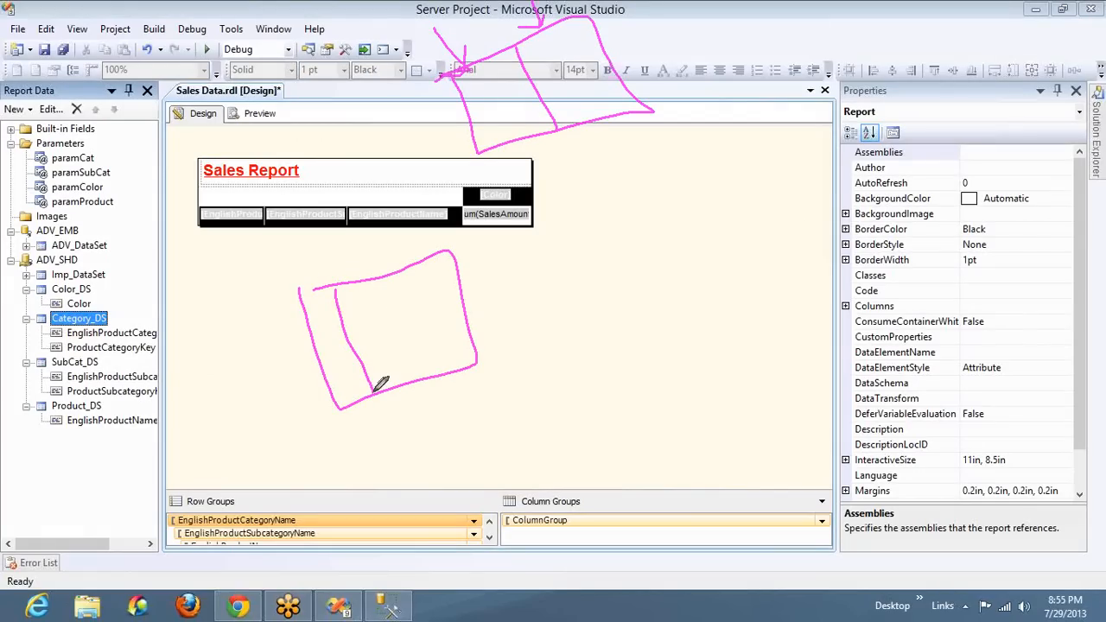
mouse_move(306, 251)
left_mouse_down()
mouse_move(325, 296)
mouse_move(331, 275)
mouse_move(360, 279)
mouse_move(371, 268)
left_mouse_up()
mouse_move(409, 222)
left_mouse_down()
mouse_move(416, 273)
mouse_move(522, 146)
mouse_move(525, 164)
left_mouse_up()
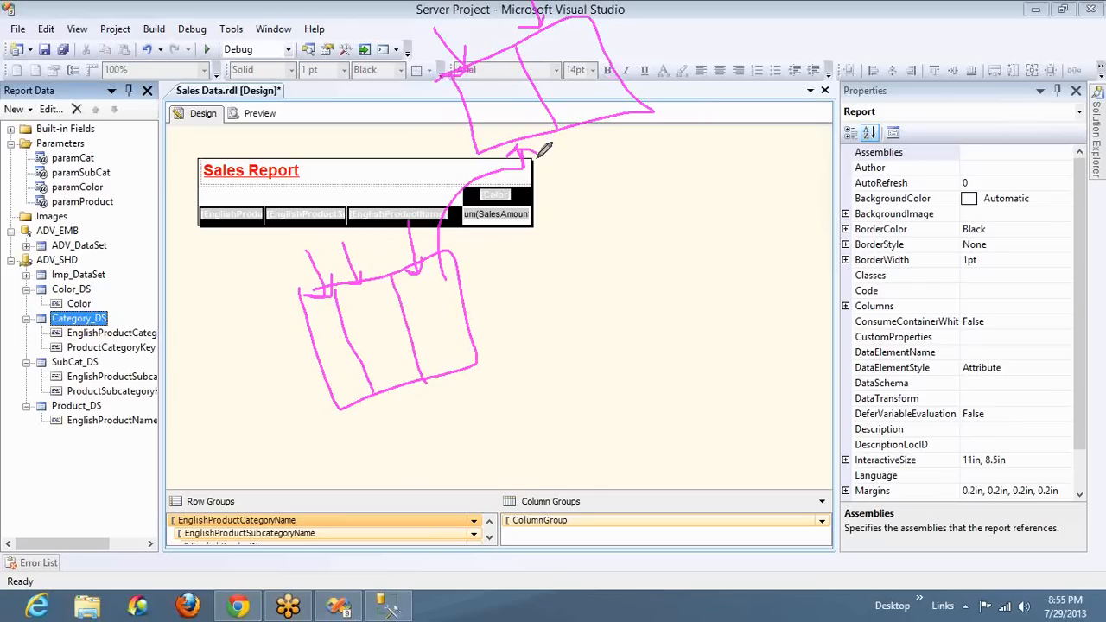
mouse_move(701, 414)
left_mouse_down()
mouse_move(780, 277)
mouse_move(687, 338)
mouse_move(704, 355)
mouse_move(712, 413)
left_mouse_up()
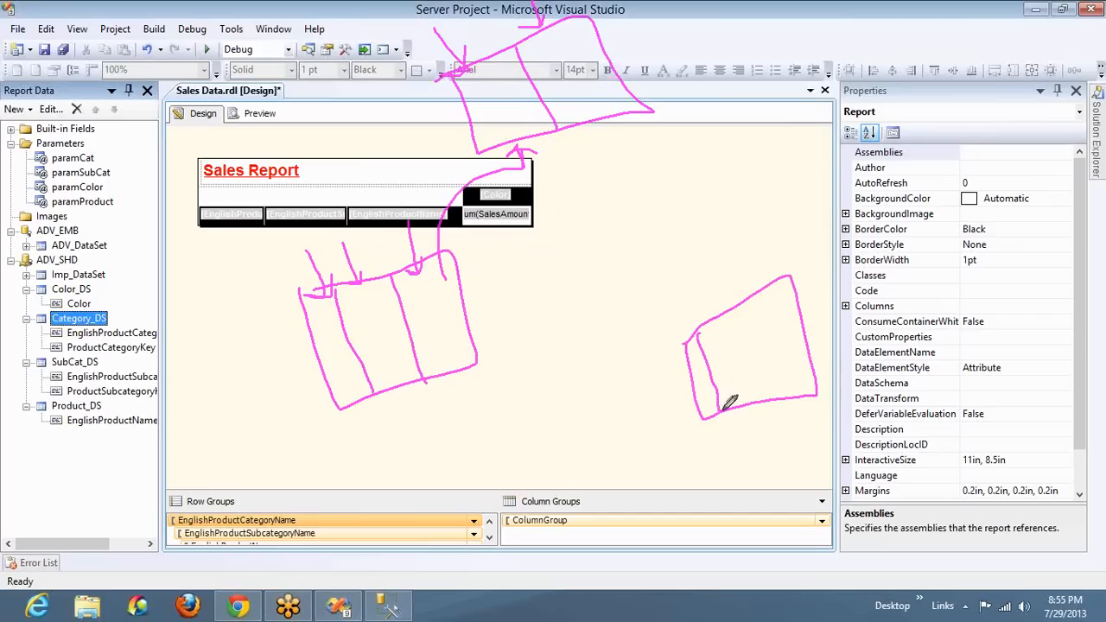
left_click_drag(716, 321, 750, 398)
left_click_drag(748, 308, 785, 413)
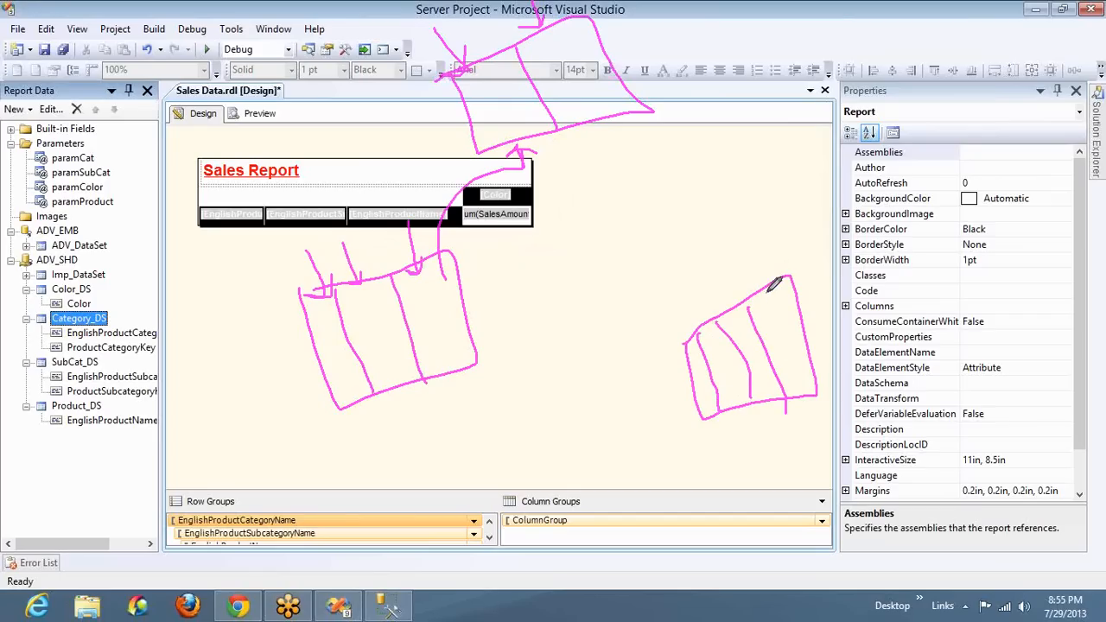
left_click_drag(756, 273, 760, 287)
left_click_drag(792, 382, 761, 547)
mouse_move(624, 527)
left_mouse_down()
mouse_move(495, 490)
mouse_move(415, 436)
mouse_move(355, 420)
mouse_move(389, 389)
left_mouse_up()
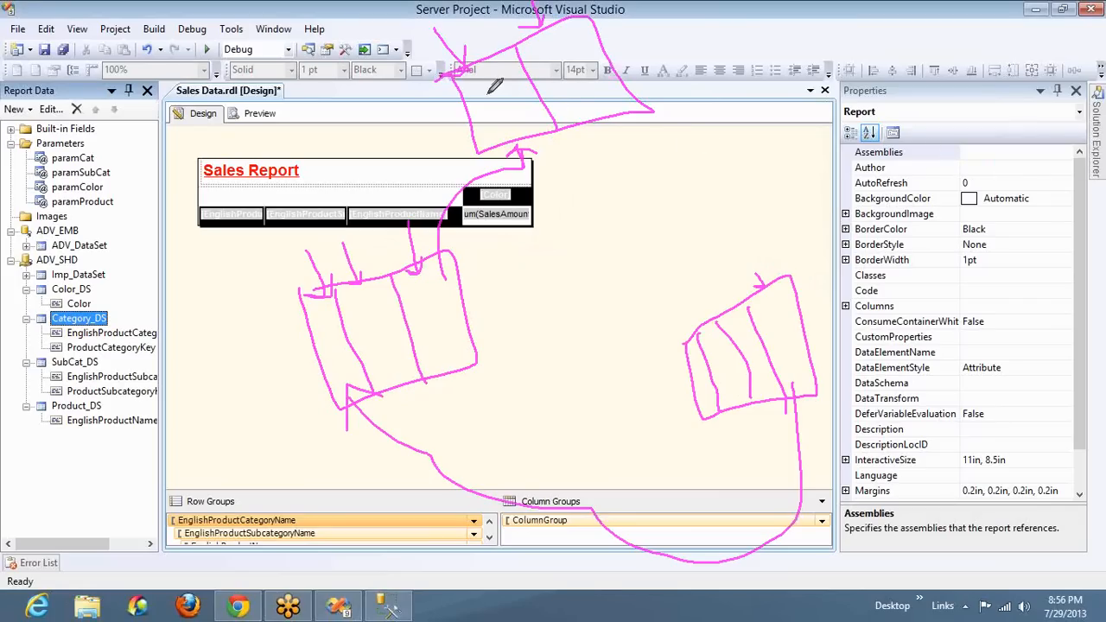
mouse_move(556, 19)
left_mouse_down()
mouse_move(533, 26)
mouse_move(542, 97)
mouse_move(627, 112)
left_mouse_up()
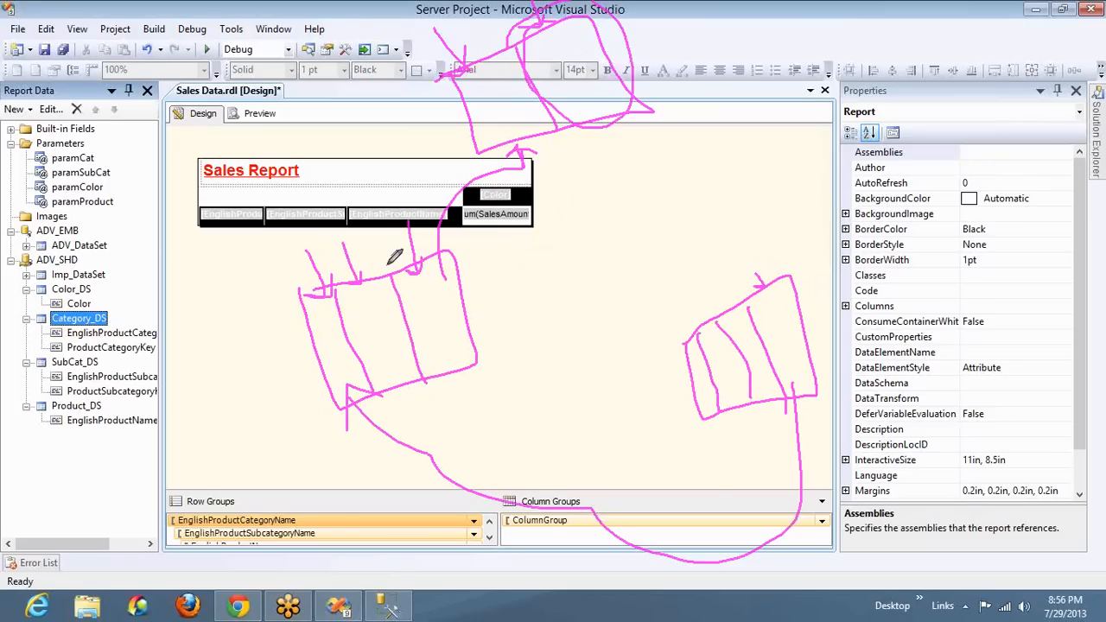
left_click_drag(232, 372, 258, 377)
left_click_drag(278, 292, 257, 375)
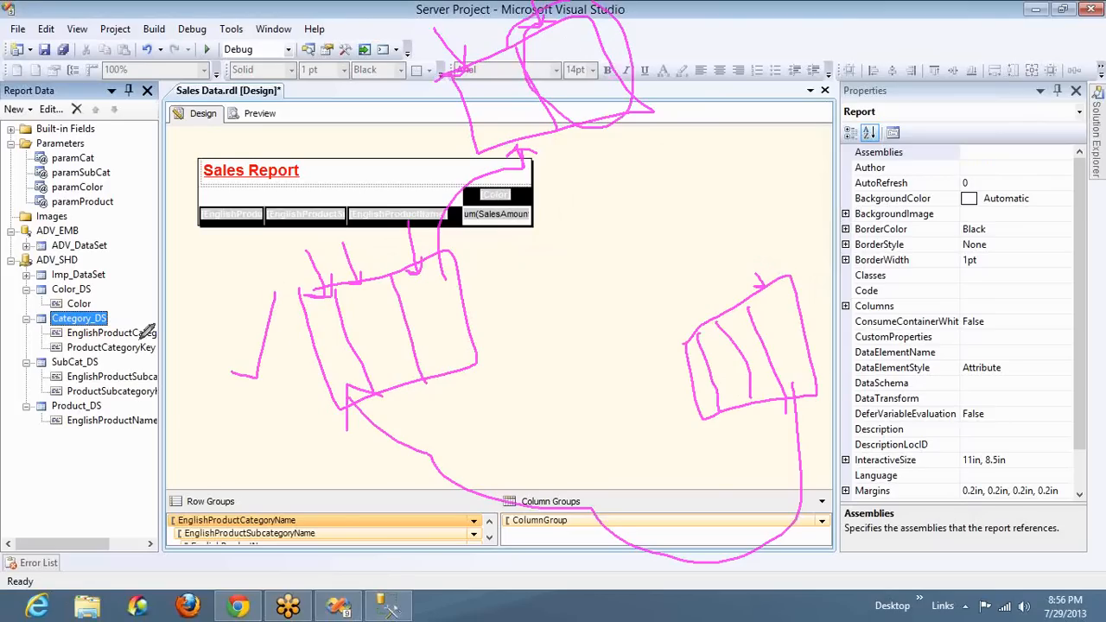
mouse_move(59, 356)
left_mouse_down()
mouse_move(85, 390)
mouse_move(164, 385)
mouse_move(97, 356)
mouse_move(59, 357)
left_mouse_up()
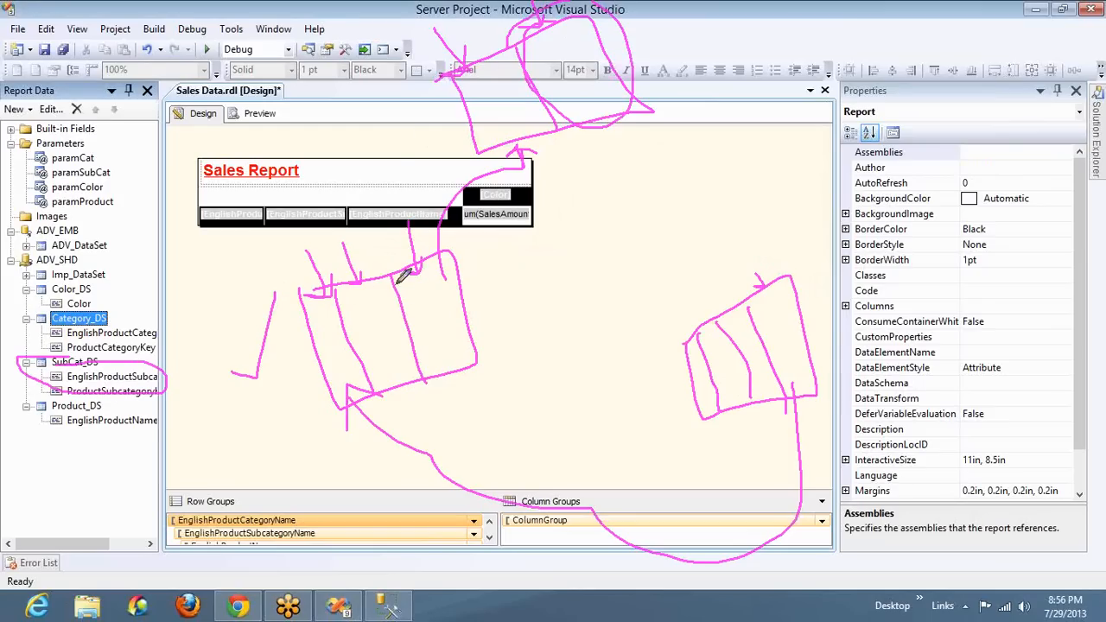
left_click_drag(320, 325, 355, 326)
mouse_move(425, 299)
left_mouse_down()
mouse_move(430, 340)
mouse_move(450, 331)
left_mouse_up()
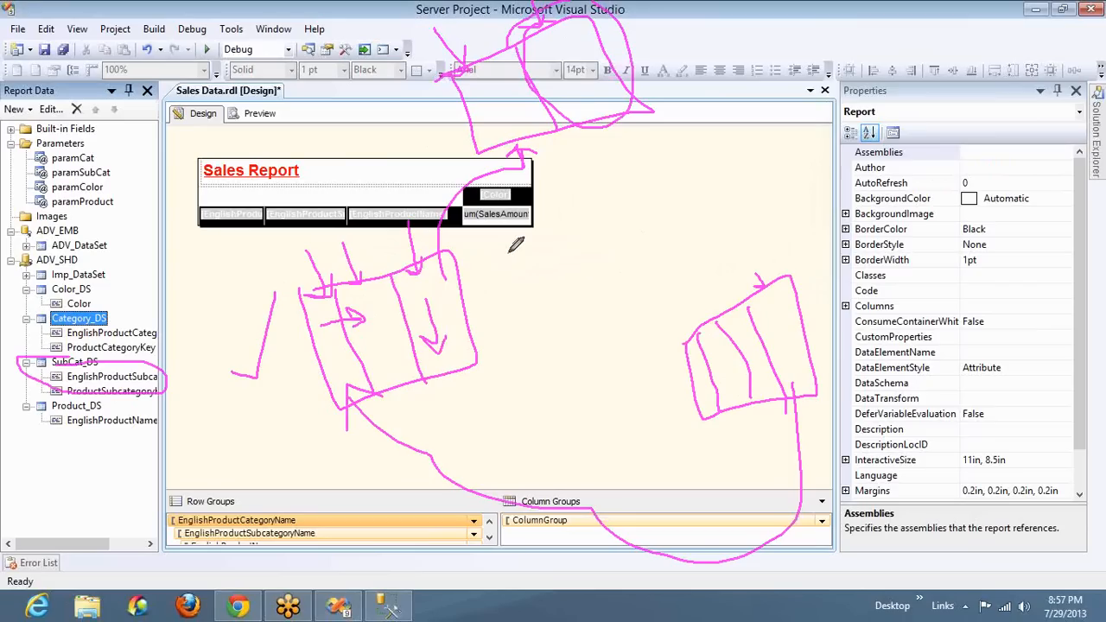
left_click_drag(508, 249, 464, 289)
left_click_drag(464, 290, 491, 292)
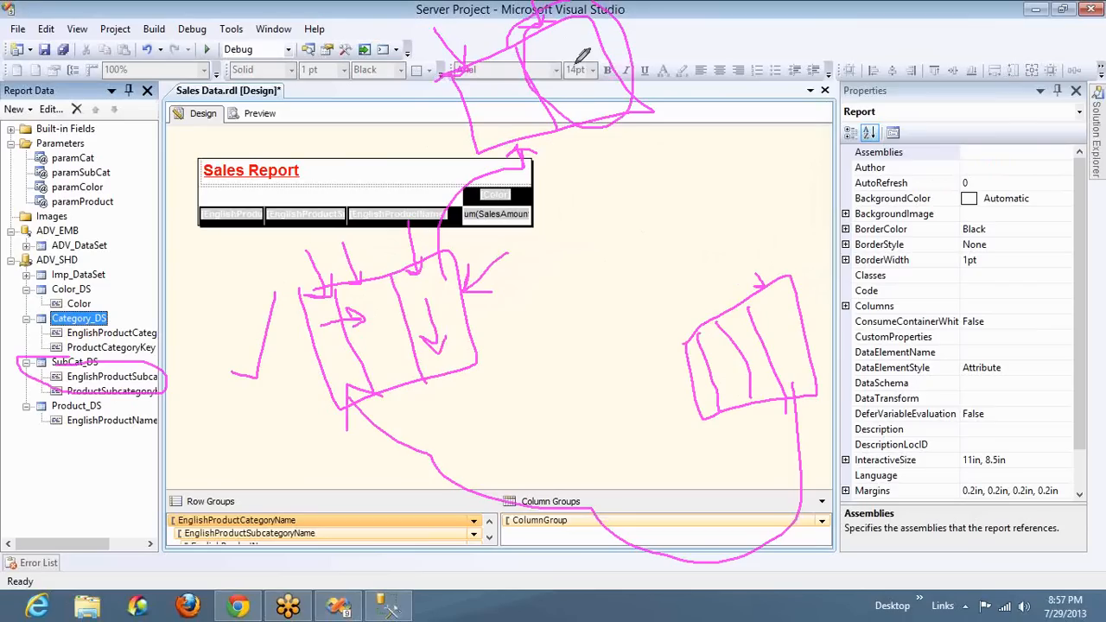
left_click_drag(598, 128, 570, 227)
mouse_move(567, 193)
left_mouse_down()
mouse_move(570, 228)
mouse_move(605, 213)
left_mouse_up()
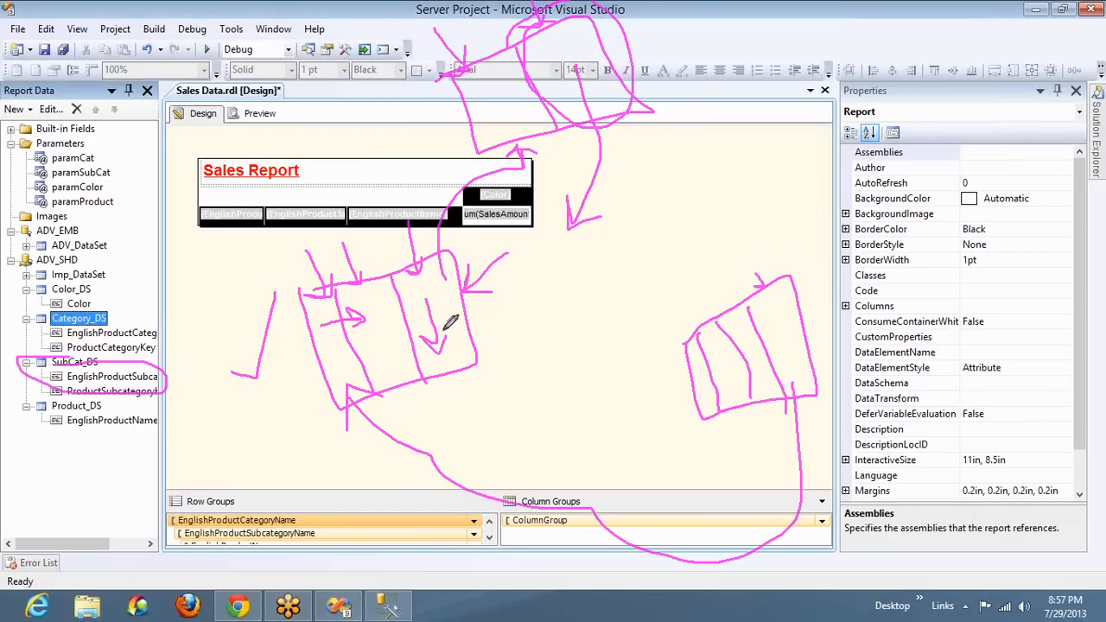
mouse_move(484, 97)
left_mouse_down()
mouse_move(494, 103)
mouse_move(505, 50)
left_mouse_up()
left_click_drag(76, 314, 54, 346)
mouse_move(153, 356)
left_mouse_down()
mouse_move(173, 348)
mouse_move(62, 304)
mouse_move(42, 318)
left_mouse_up()
mouse_move(169, 338)
left_mouse_down()
mouse_move(197, 259)
mouse_move(106, 155)
mouse_move(93, 170)
left_mouse_up()
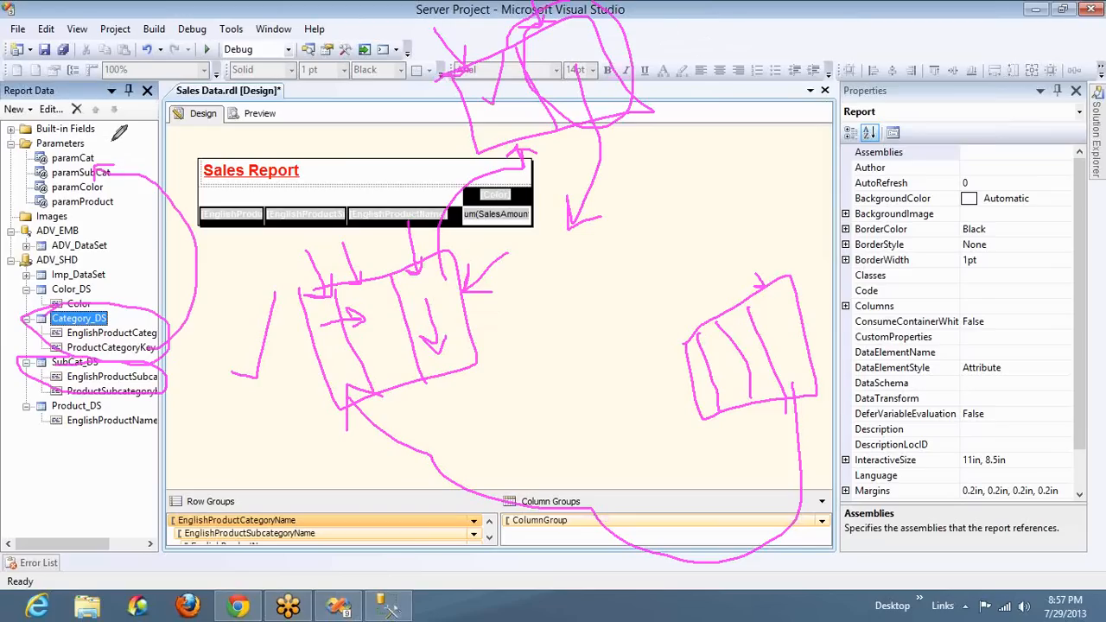
left_click_drag(116, 149, 196, 57)
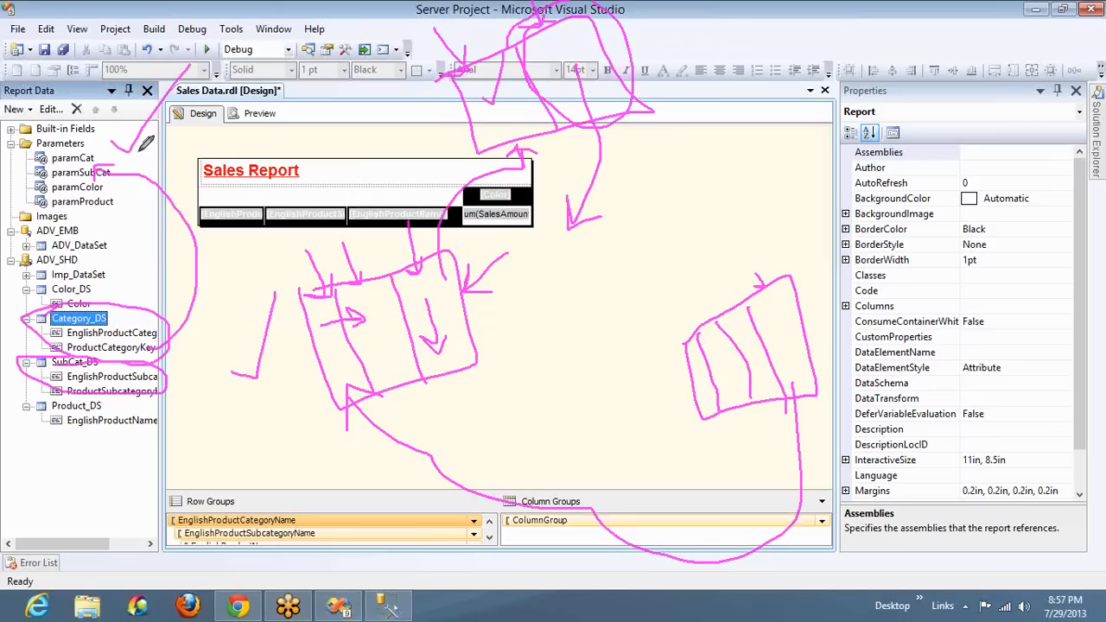
mouse_move(140, 149)
left_mouse_down()
mouse_move(366, 121)
mouse_move(407, 246)
left_mouse_up()
mouse_move(390, 241)
left_mouse_down()
mouse_move(400, 245)
mouse_move(425, 193)
left_mouse_up()
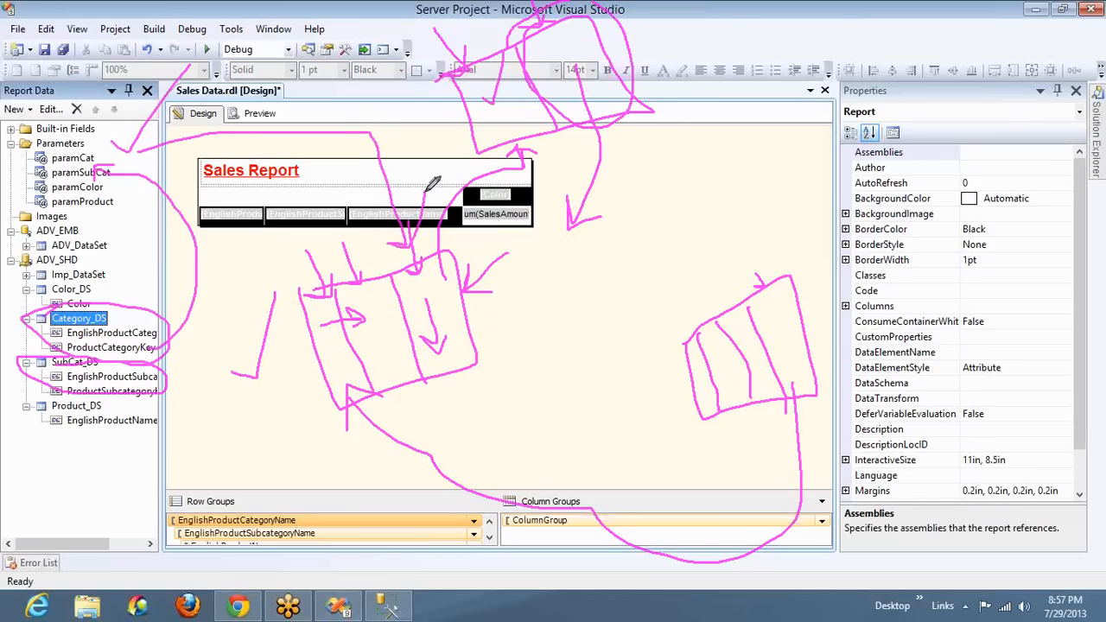
left_click_drag(163, 380, 206, 359)
mouse_move(368, 303)
left_mouse_down()
mouse_move(391, 292)
mouse_move(402, 333)
mouse_move(367, 324)
mouse_move(370, 296)
mouse_move(272, 407)
mouse_move(494, 424)
mouse_move(691, 384)
mouse_move(676, 419)
left_mouse_up()
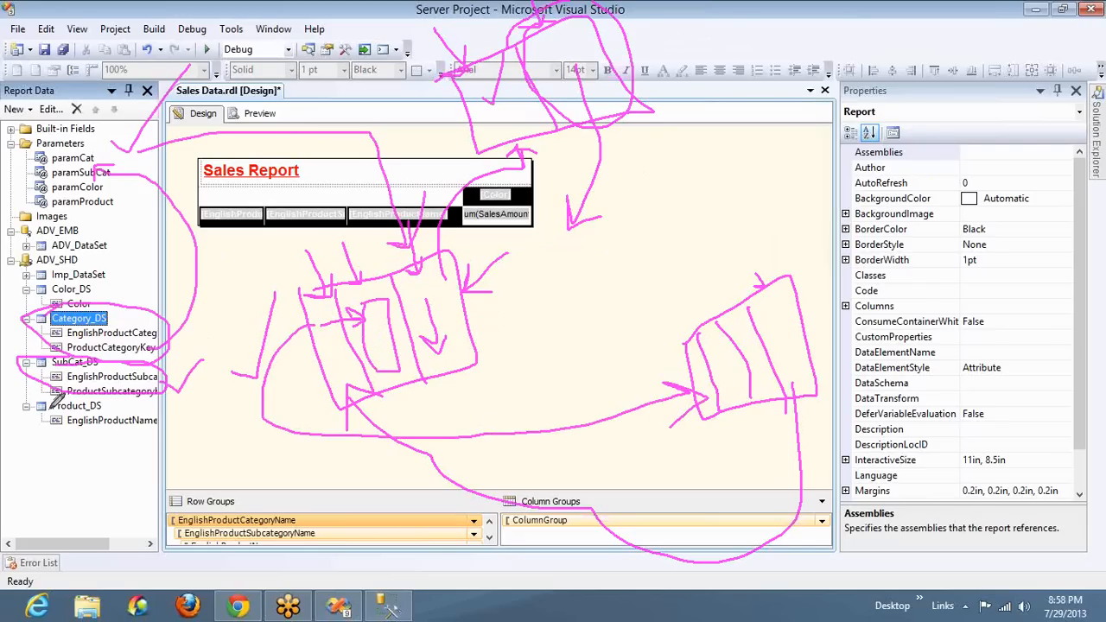
left_click_drag(72, 399, 162, 398)
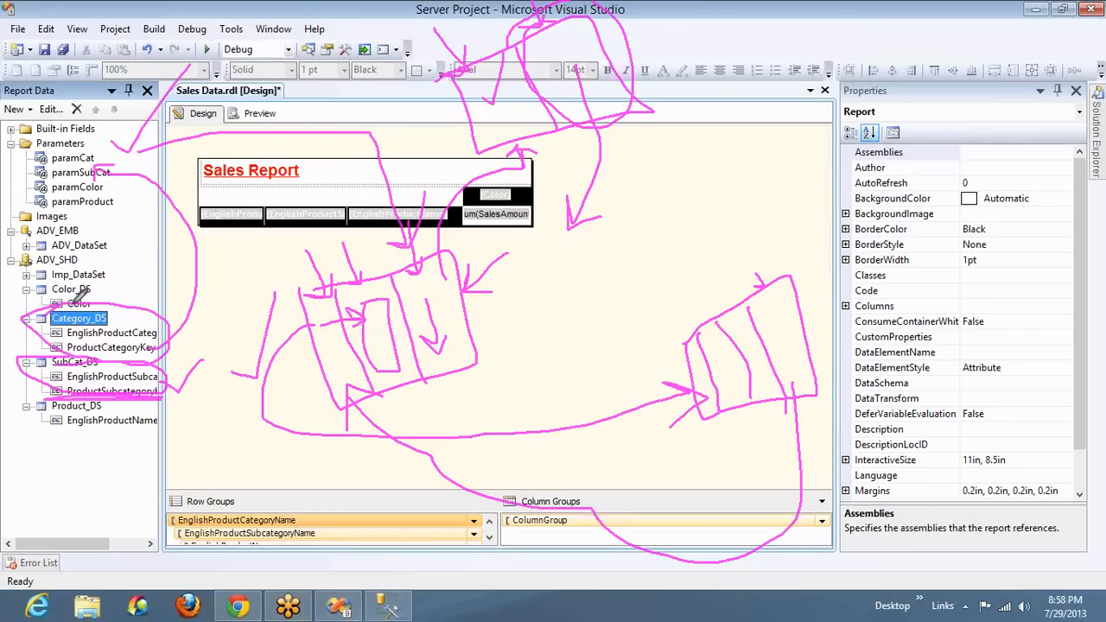
key("alt+Tab")
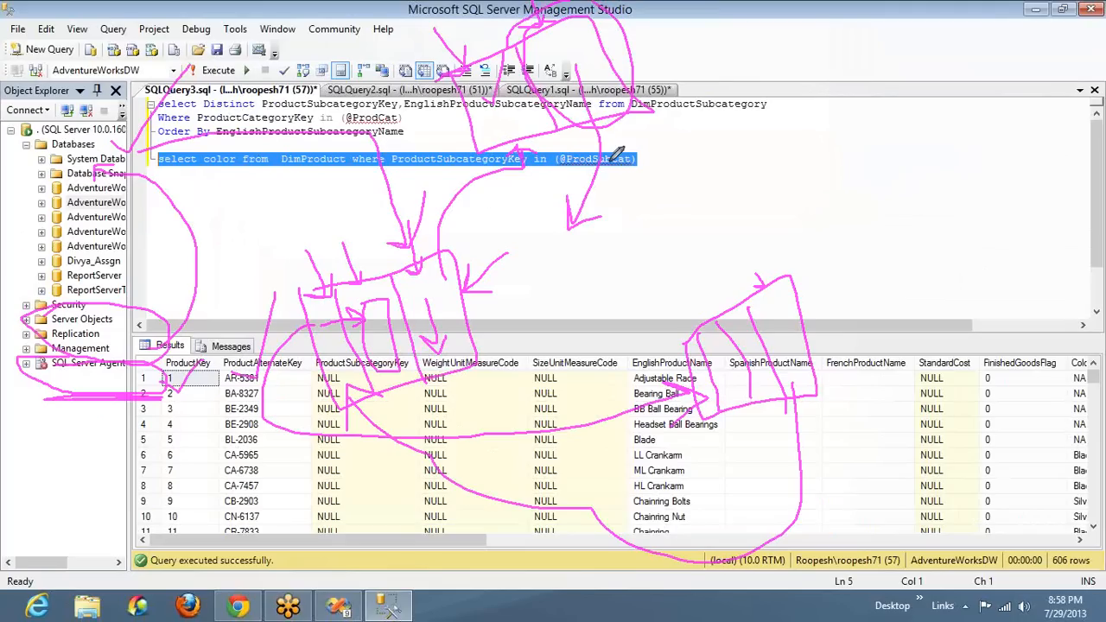
key("alt+Tab")
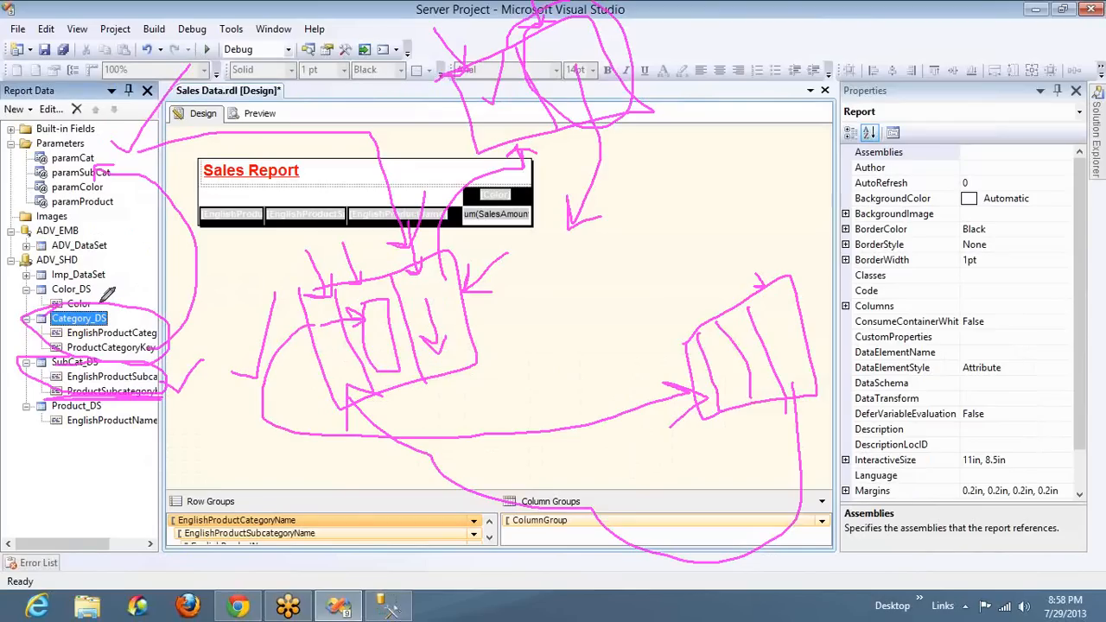
left_click_drag(317, 338, 294, 450)
left_click_drag(400, 514, 734, 387)
left_click_drag(673, 402, 702, 482)
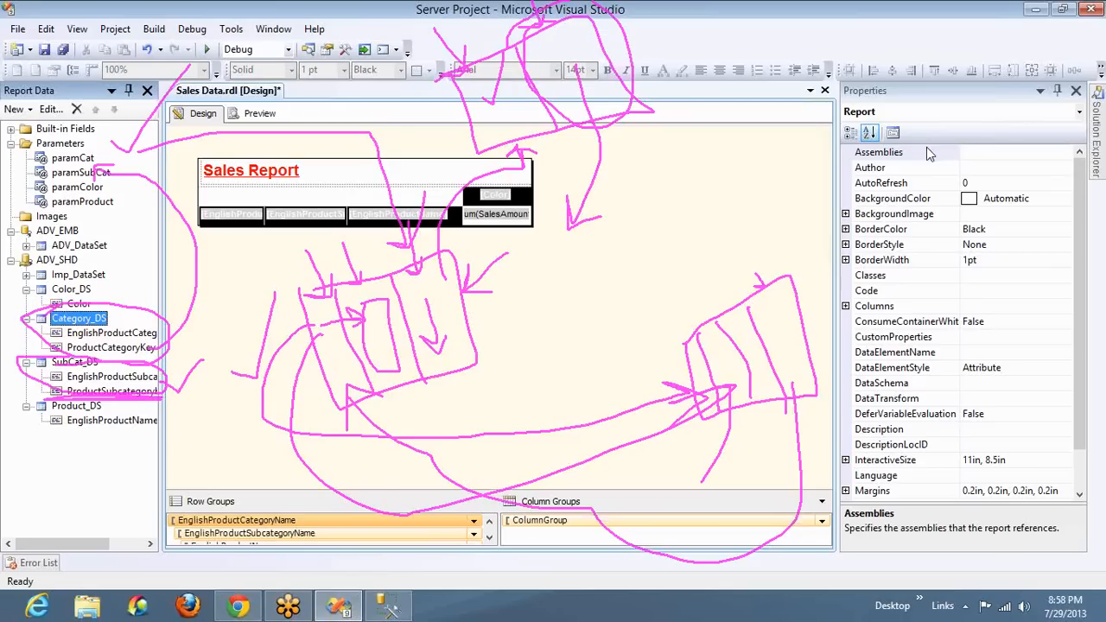
key("Escape")
Preview the Sales Data report and choose Accessories as its category
left_click(262, 116)
left_click(335, 139)
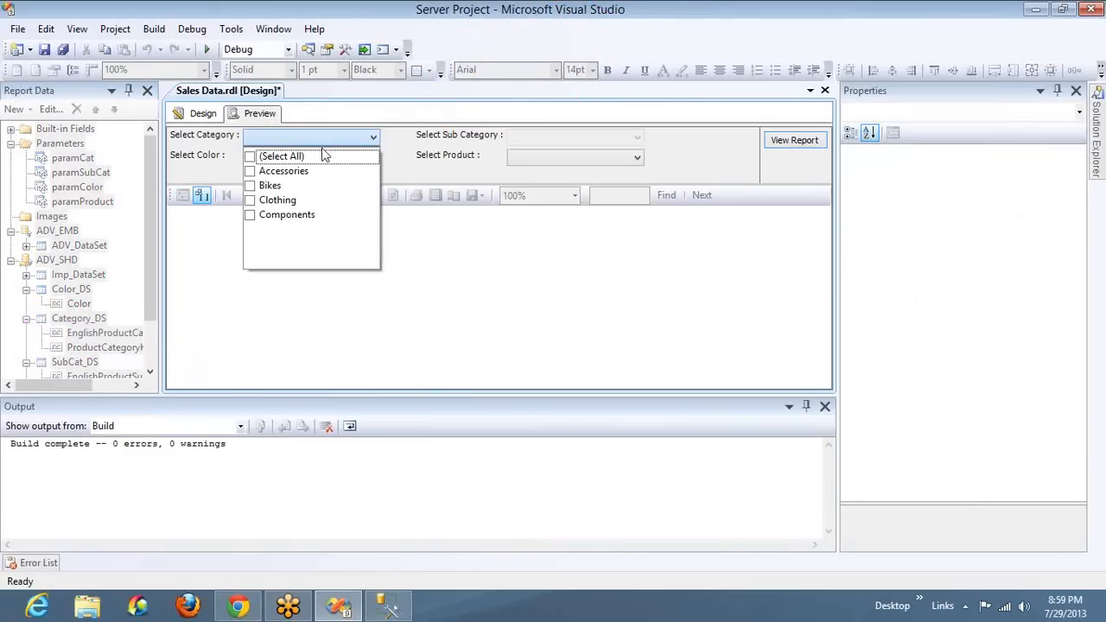
left_click(276, 172)
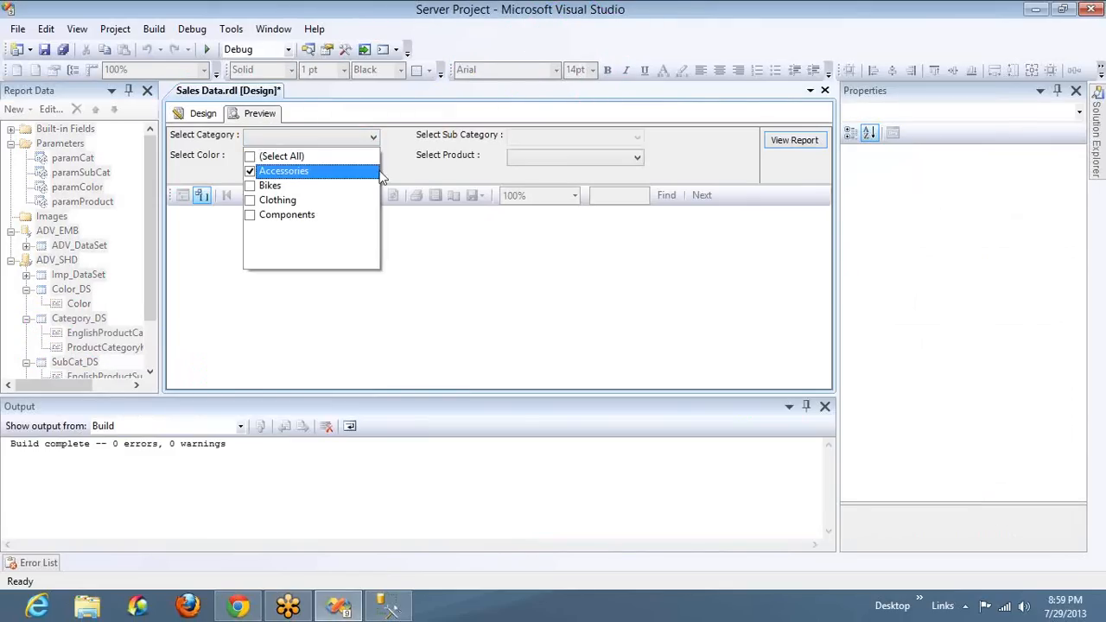
left_click(475, 157)
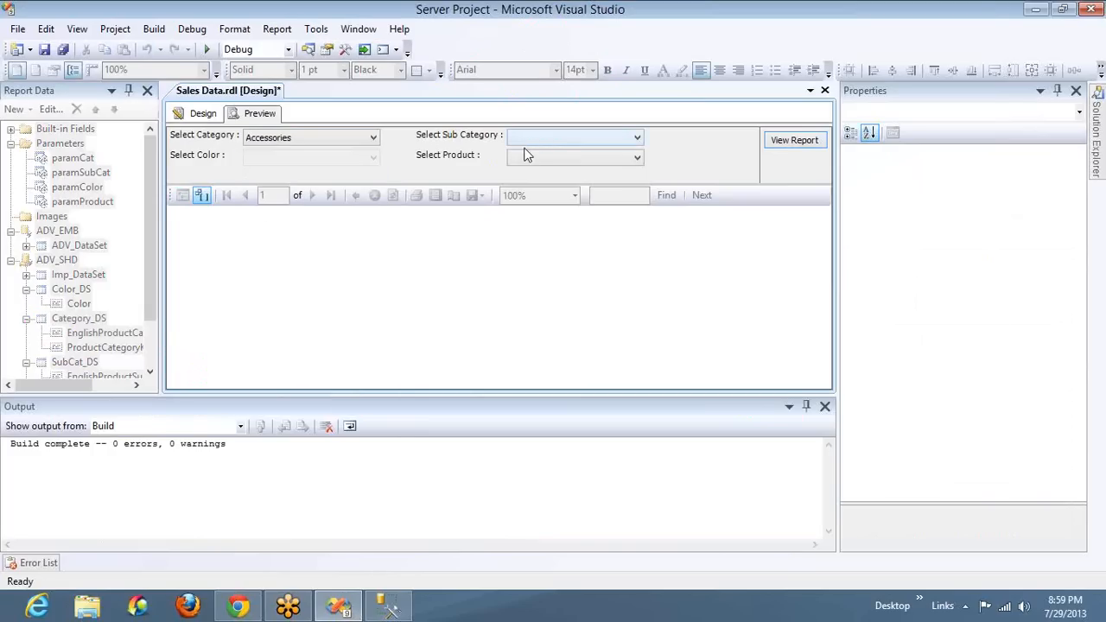
Hide the Output window to free up room for the report preview
double_click(827, 407)
right_click(815, 403)
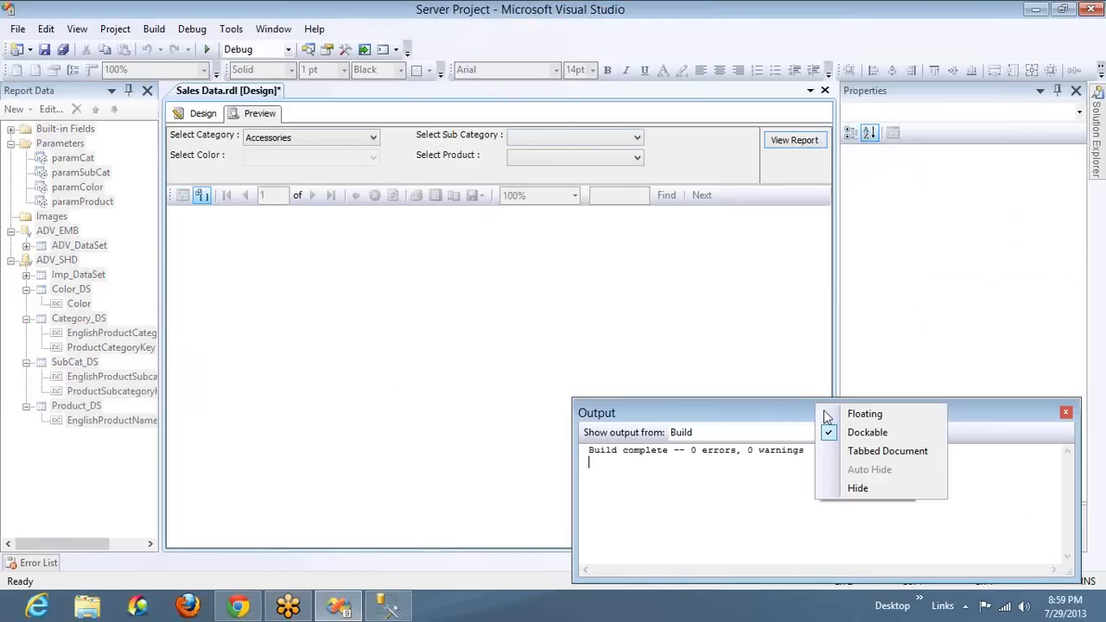
left_click(850, 493)
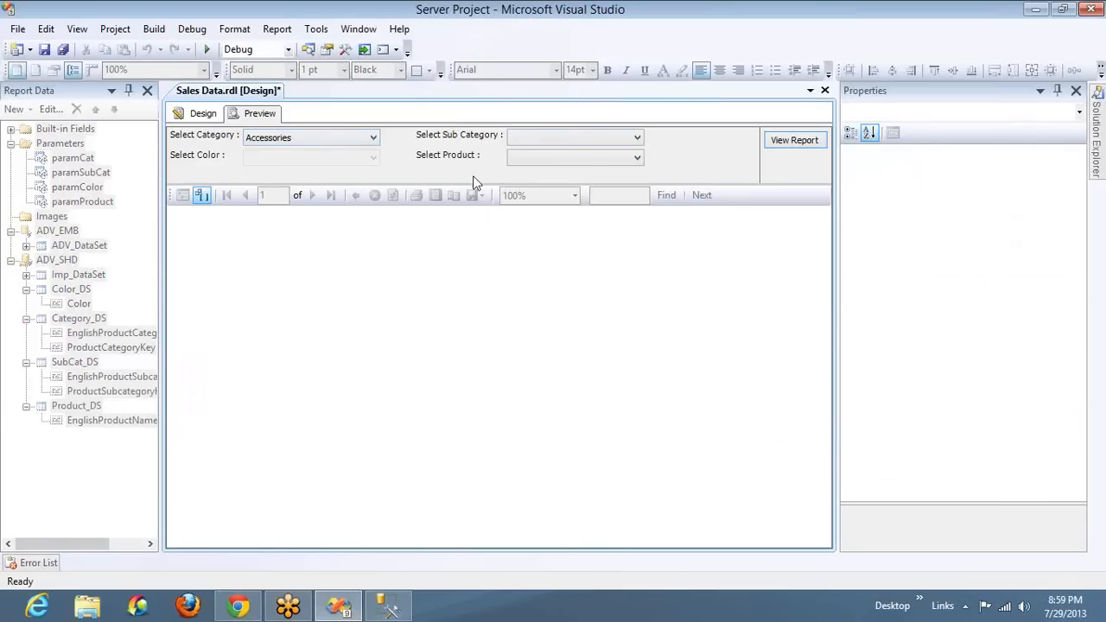
Choose the Bike Racks subcategory and check which colors the color parameter offers for it
left_click(534, 144)
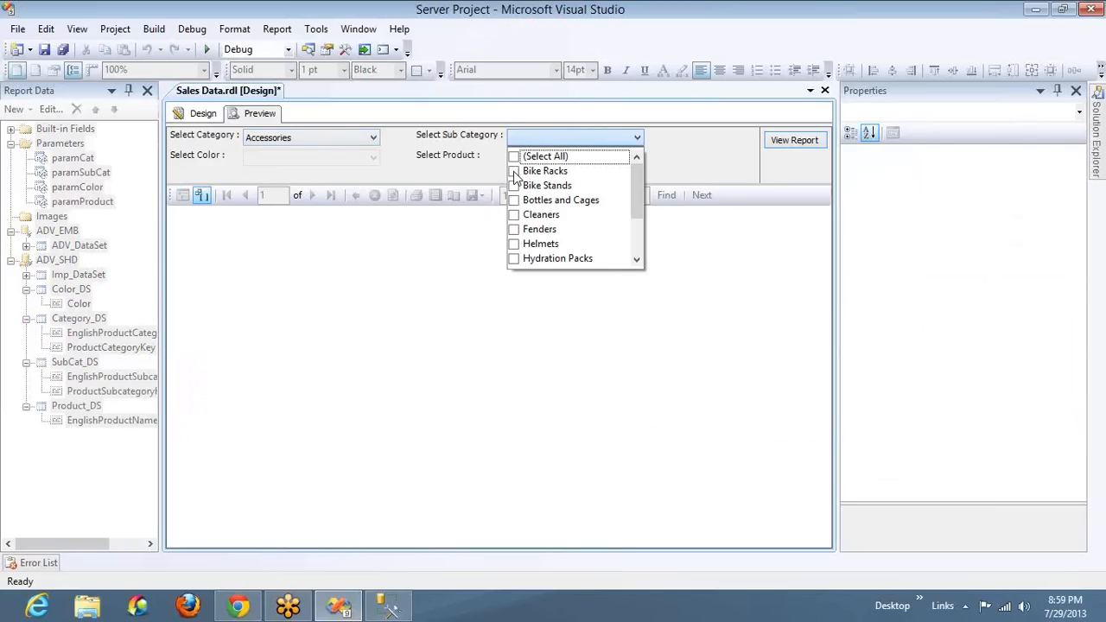
left_click(514, 172)
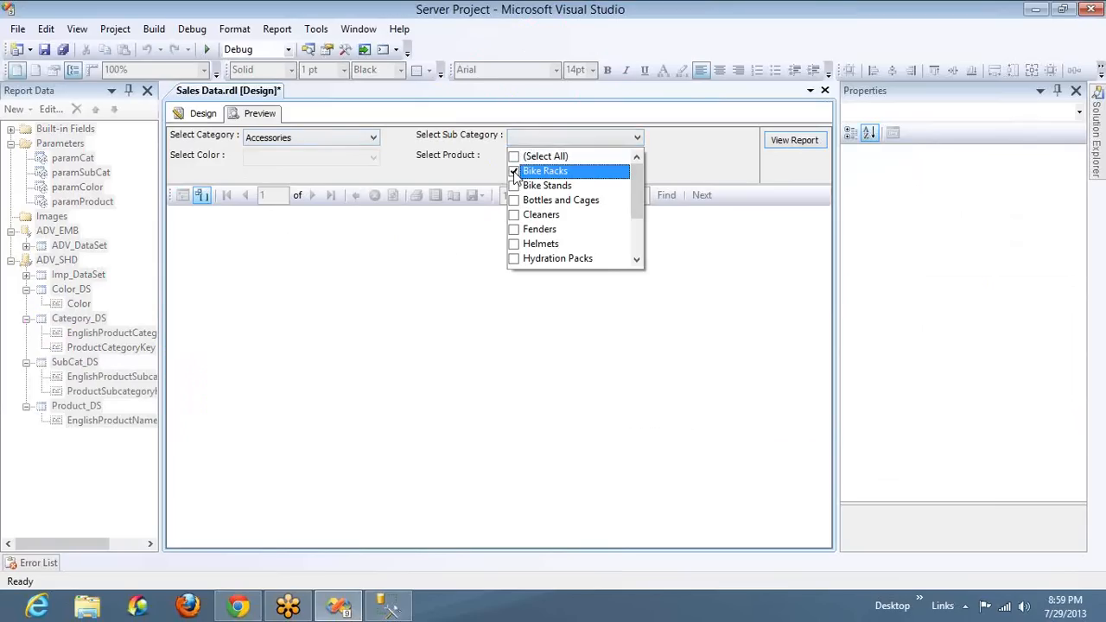
left_click(409, 172)
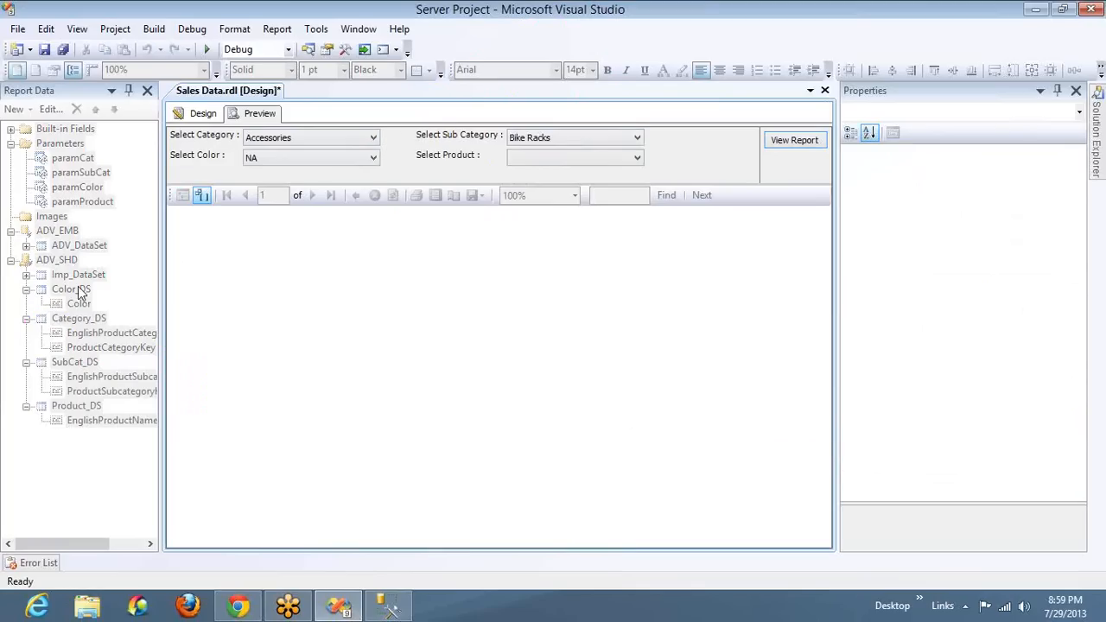
left_click(296, 163)
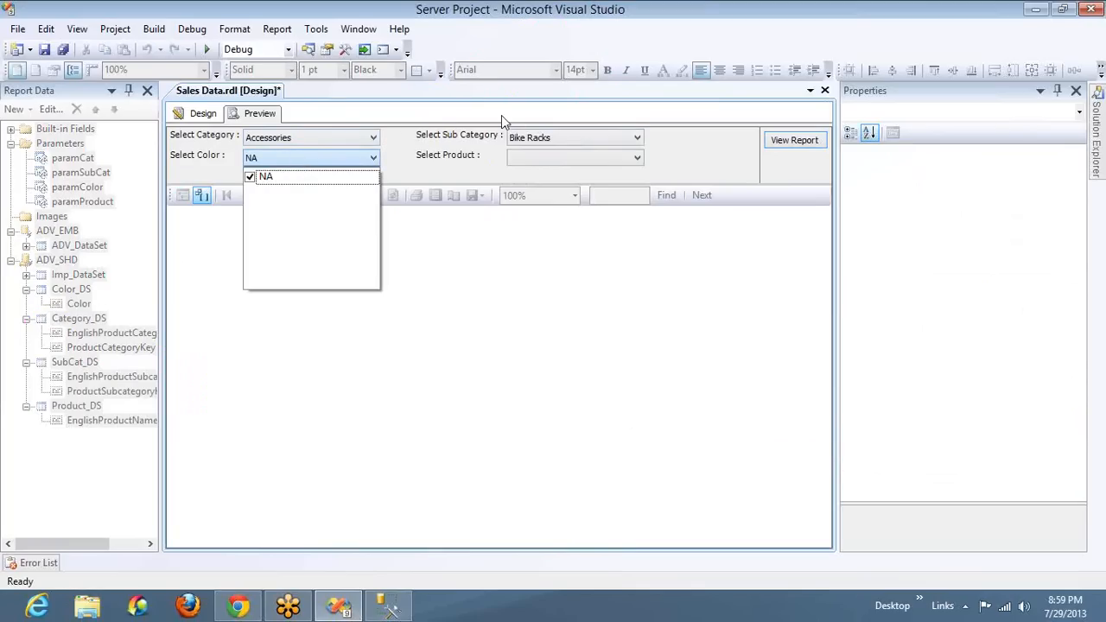
Add Bike Stands and Cleaners to the selected subcategories and check the color choices again
left_click(538, 137)
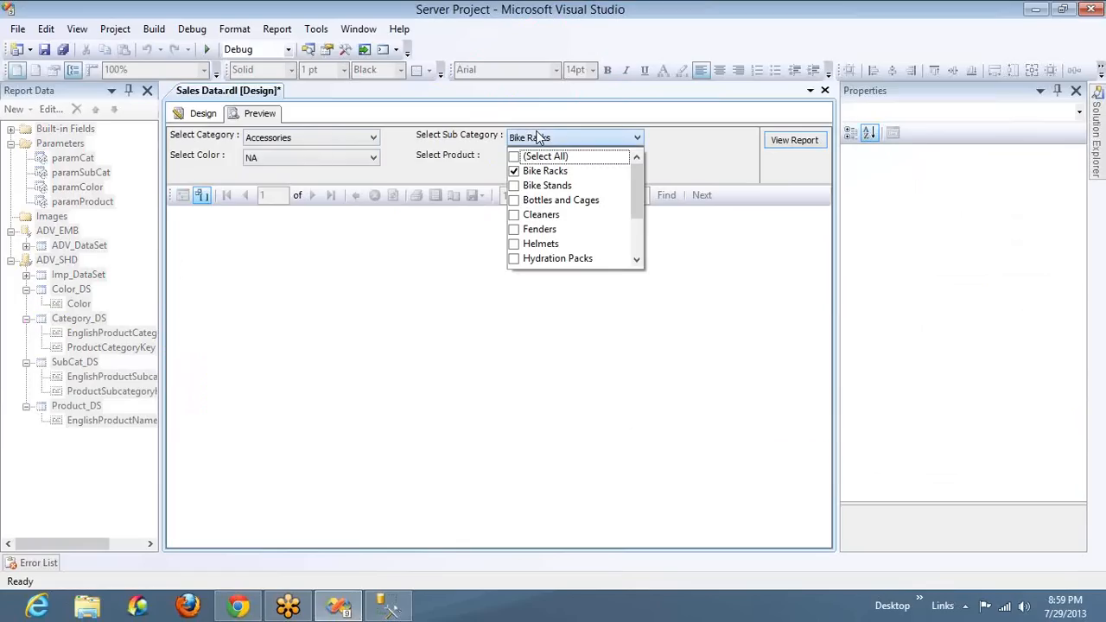
left_click(514, 186)
left_click(514, 186)
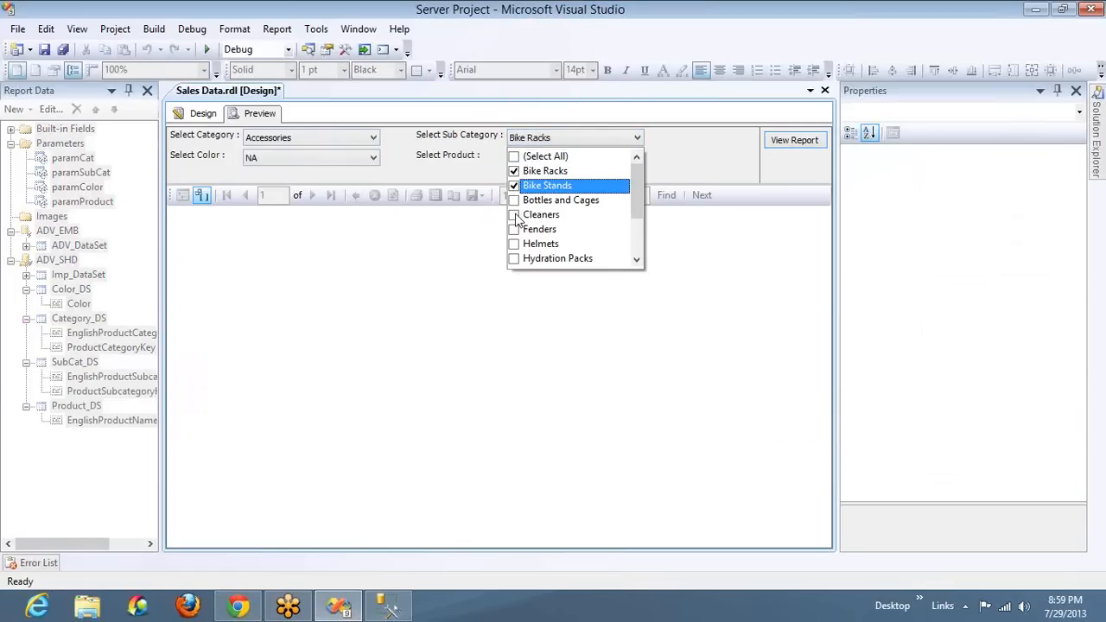
left_click(514, 214)
left_click(401, 159)
left_click(359, 157)
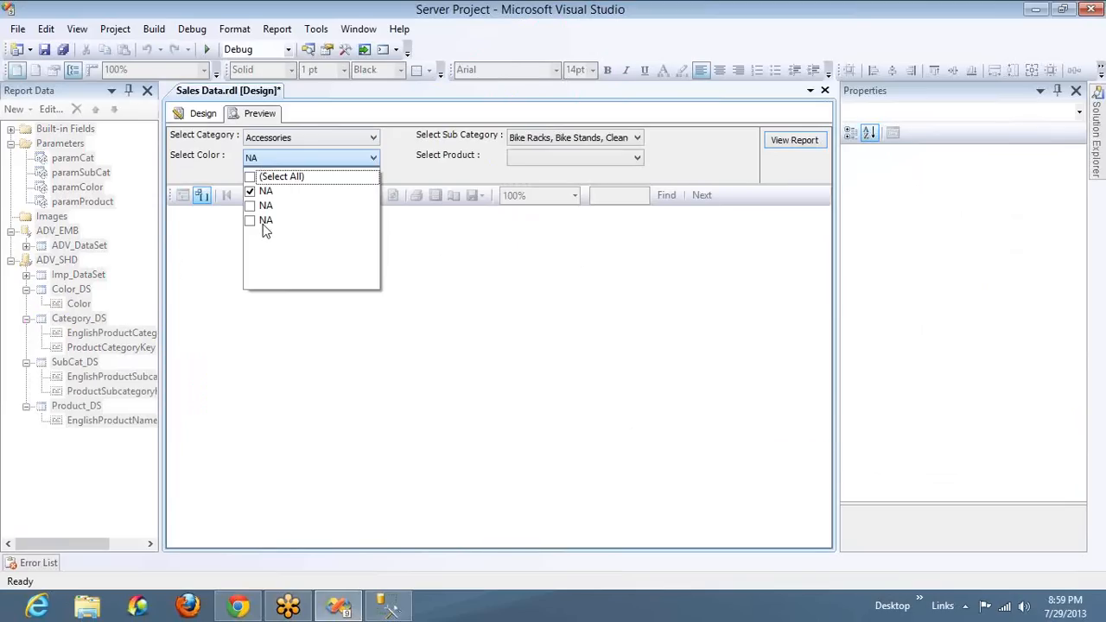
Add Bottles and Cages, Helmets and Hydration Packs to the subcategories and check the whole color list for duplicates
left_click(673, 150)
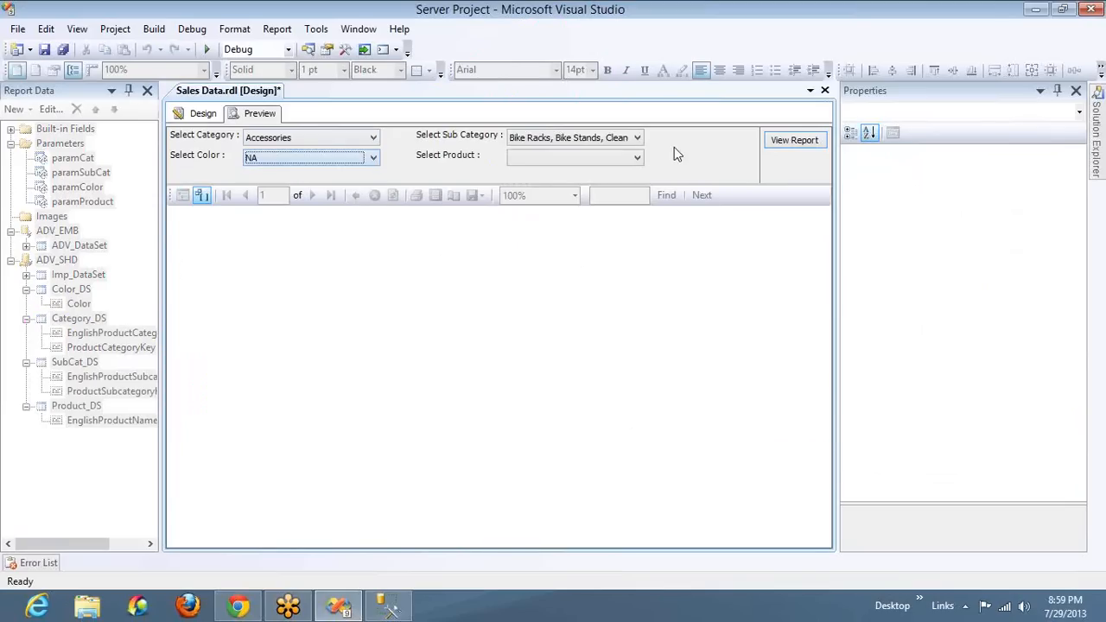
left_click(630, 137)
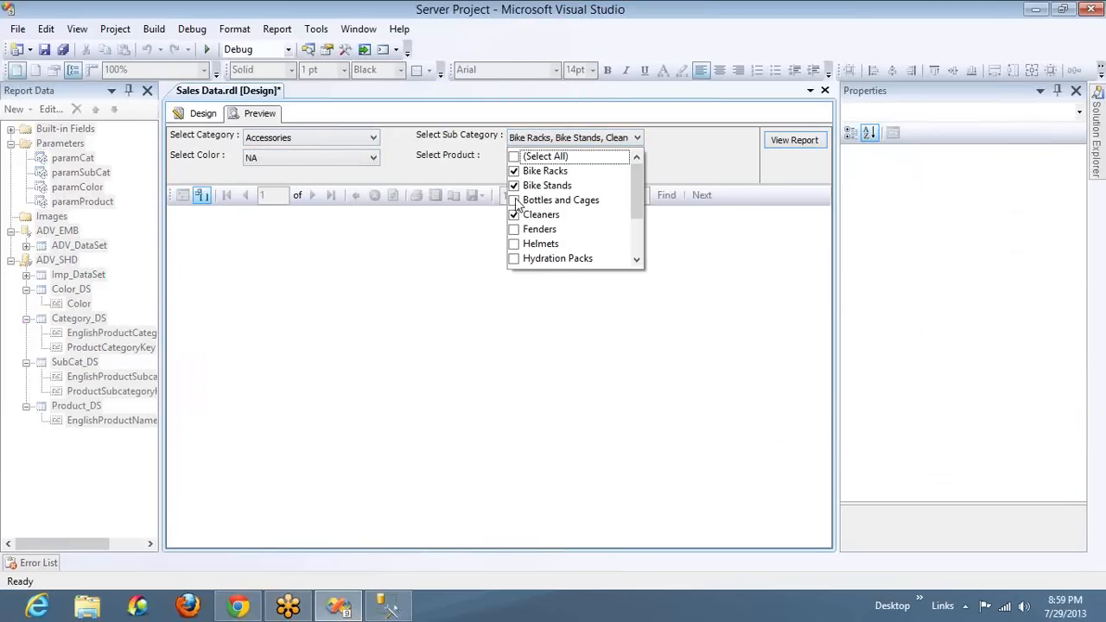
left_click(515, 200)
left_click(514, 243)
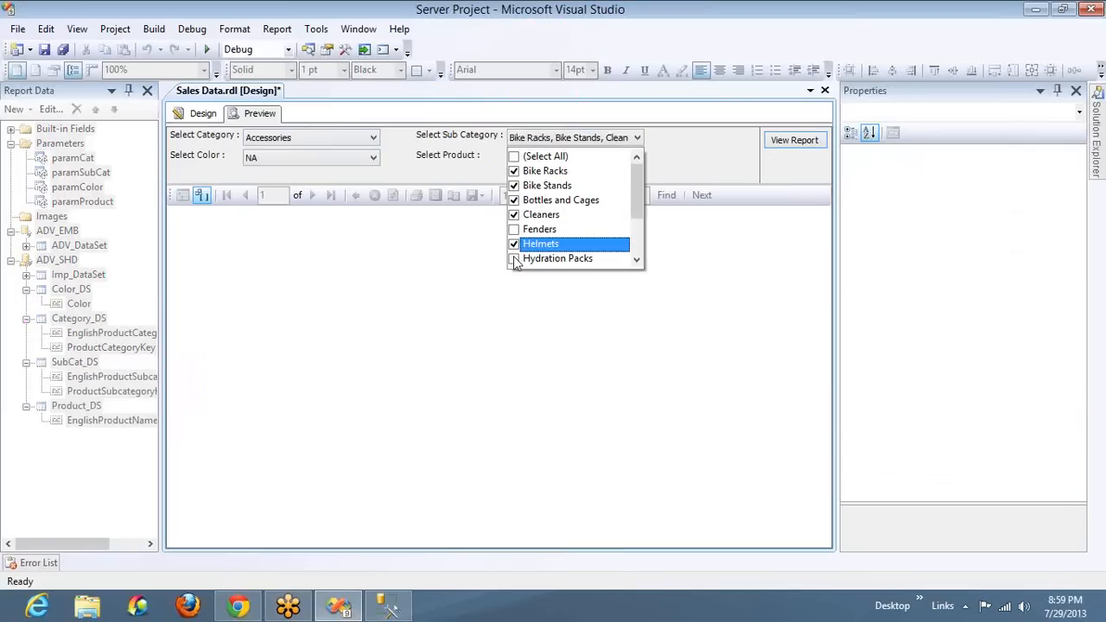
left_click(515, 259)
left_click(415, 171)
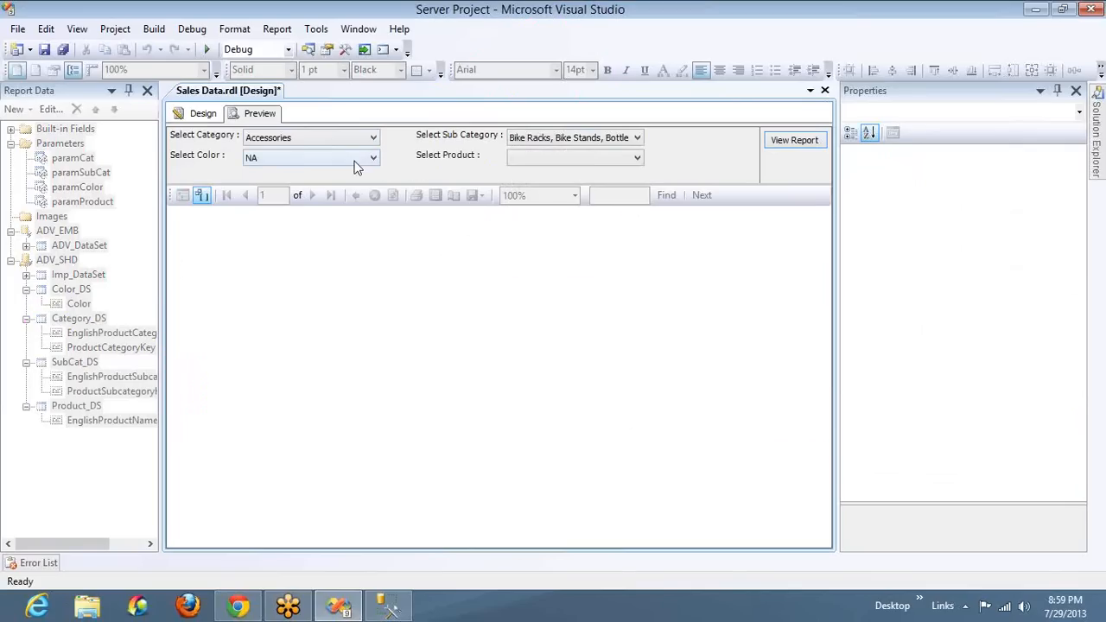
left_click(354, 160)
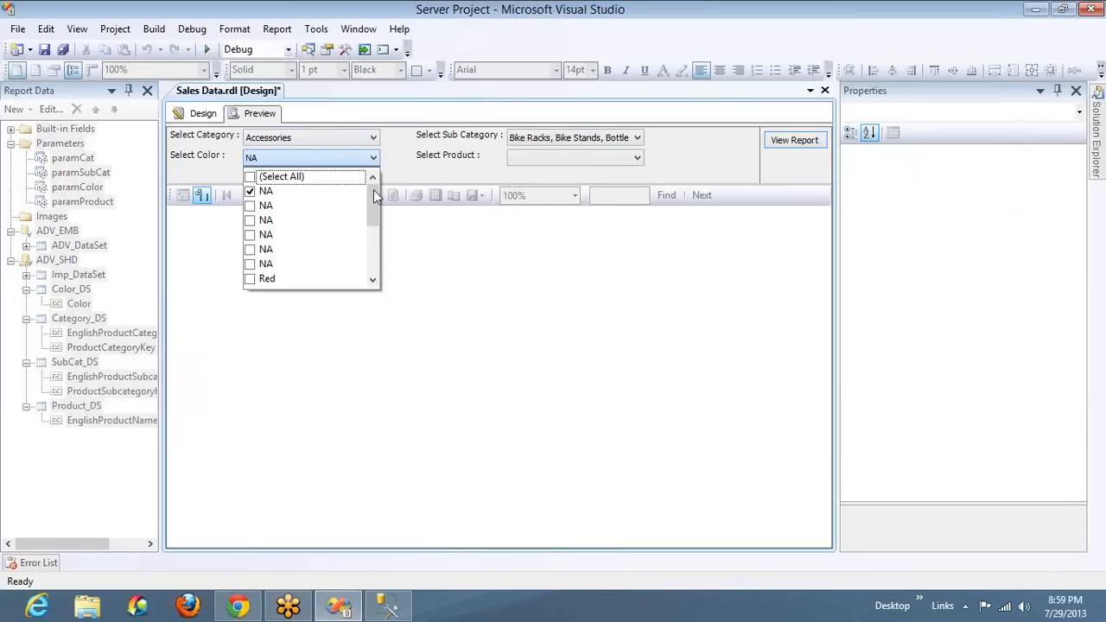
left_click(373, 267)
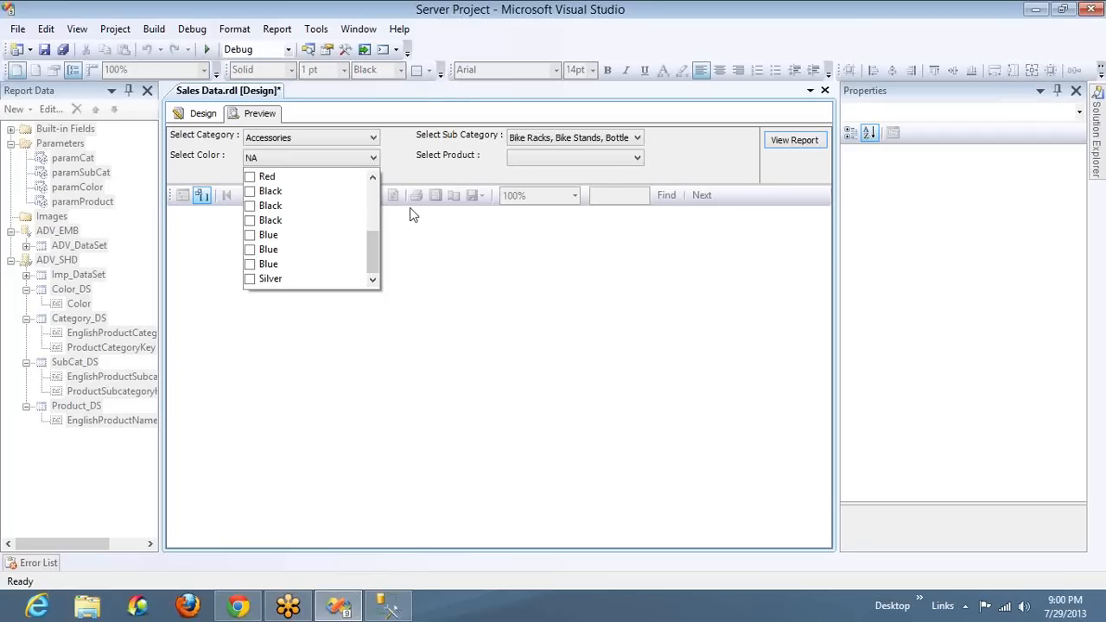
left_click_drag(372, 258, 369, 209)
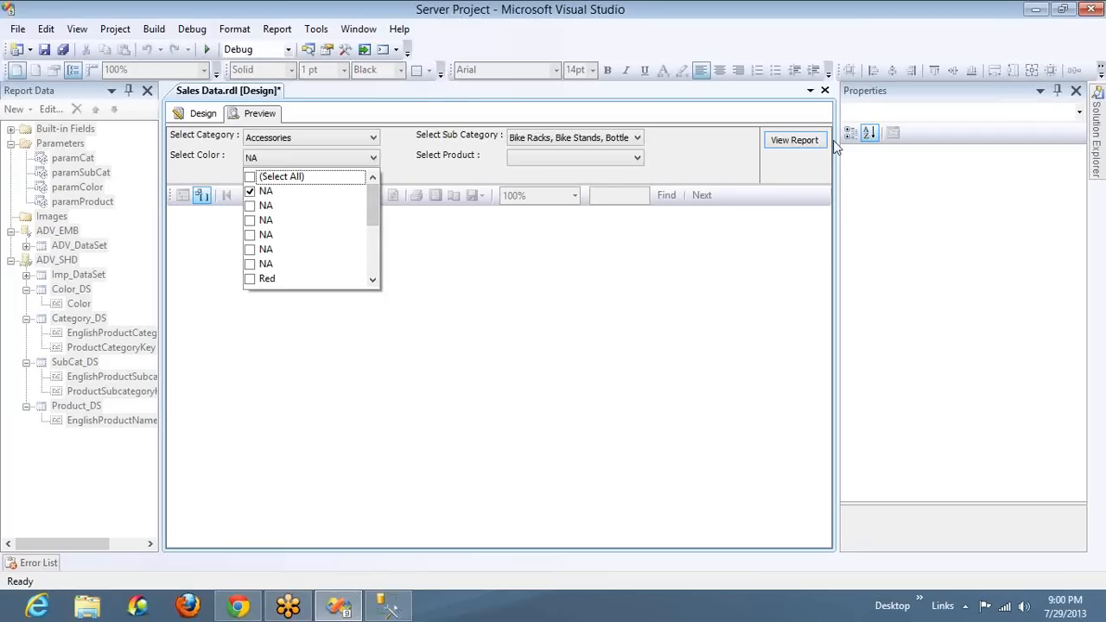
Add Distinct to the Color_DS dataset query so it selects distinct colors from DimProduct
left_click(202, 114)
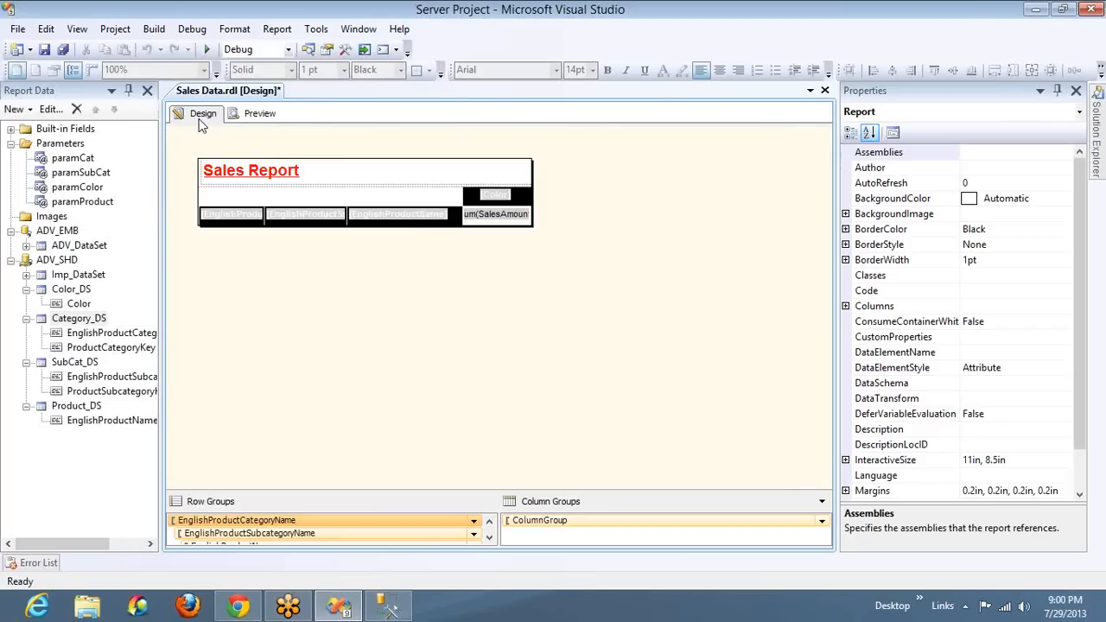
left_click(79, 305)
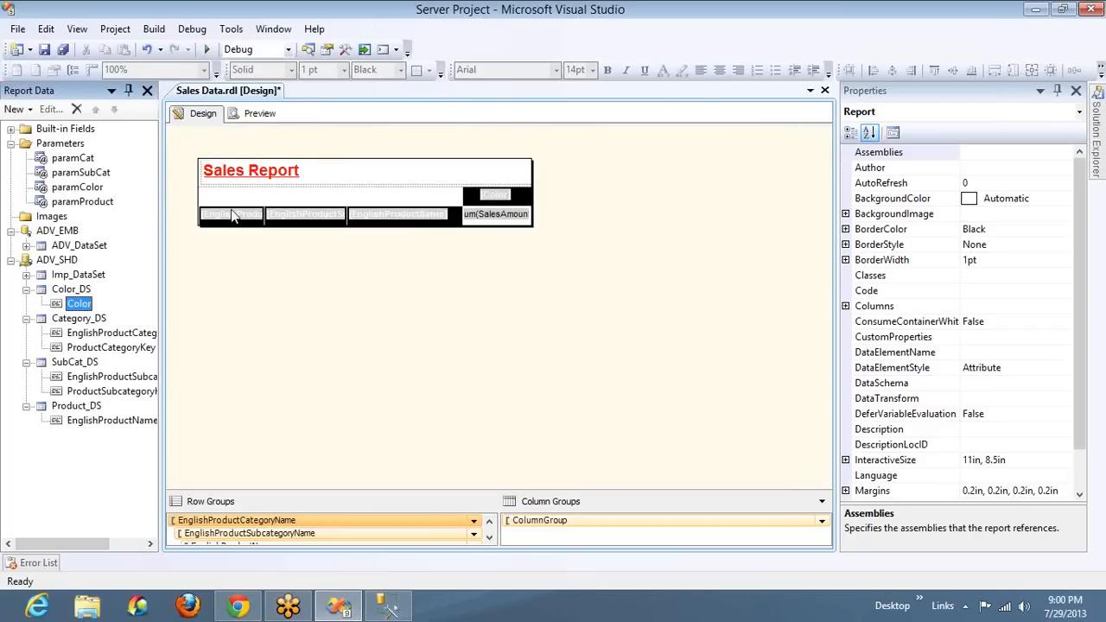
left_click(67, 292)
double_click(66, 292)
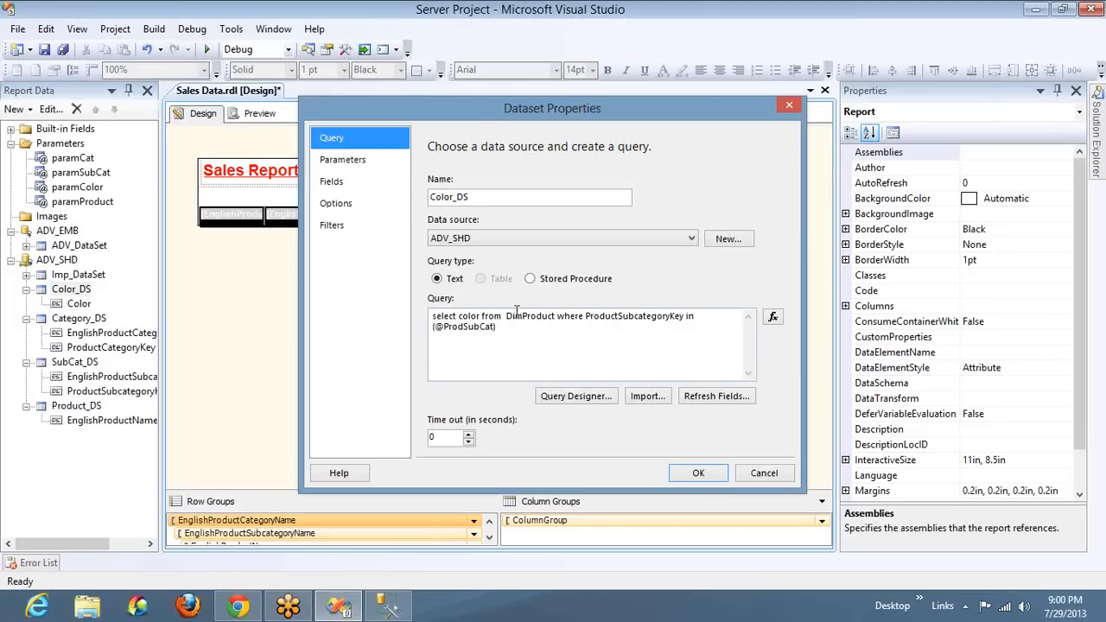
left_click(461, 316)
type("Distinct")
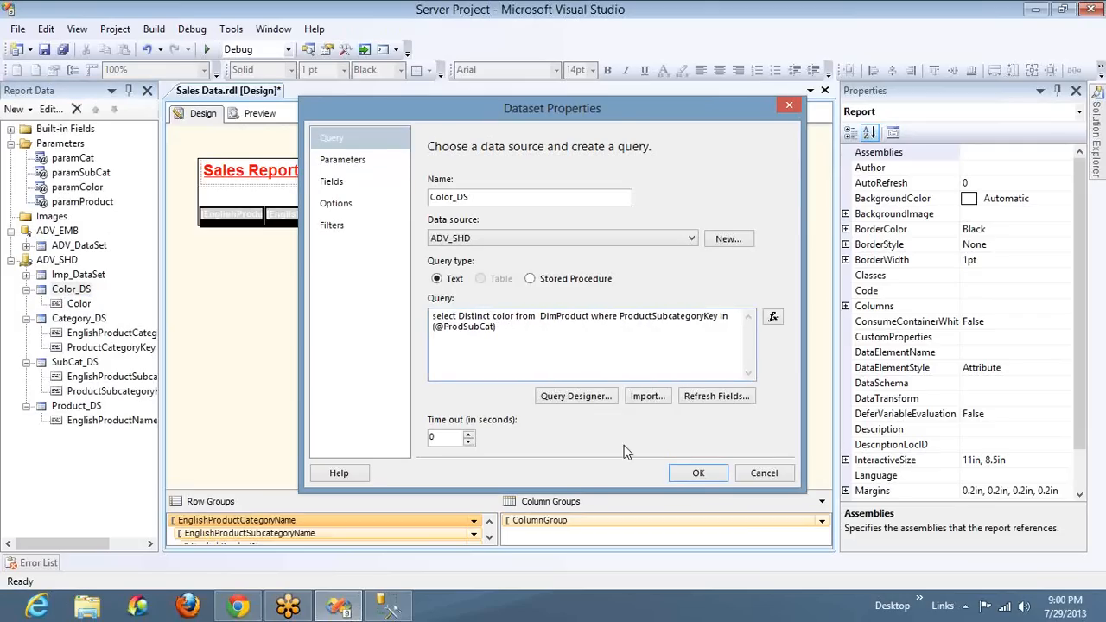
left_click(696, 474)
Switch to SQL Server Management Studio, copy the first line of the subcategory query and begin a new query with "select"
key("alt+Tab")
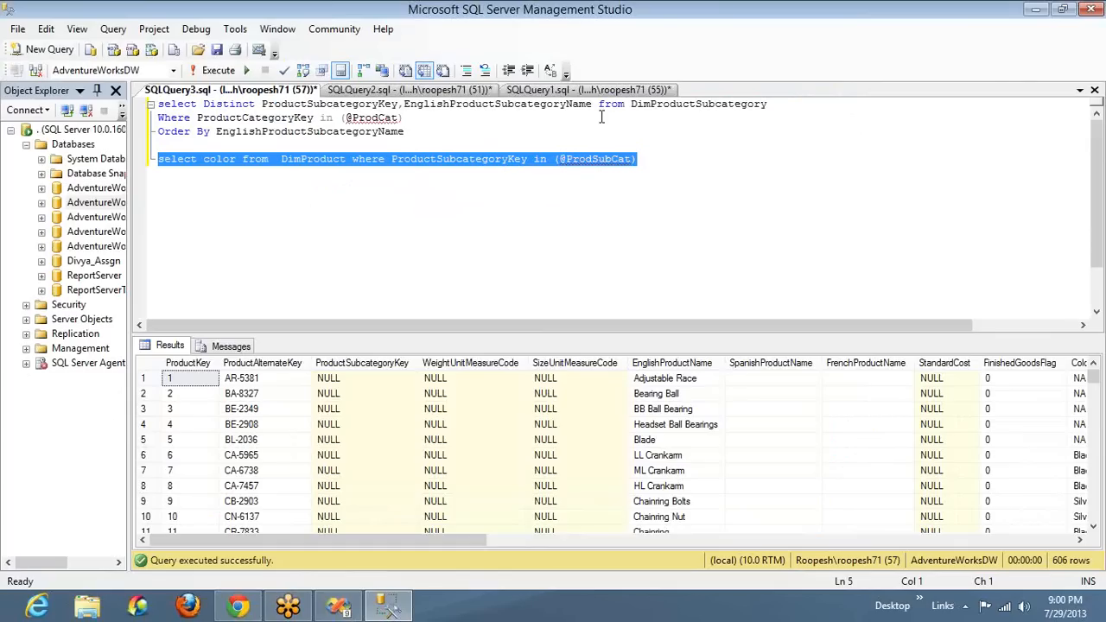
left_click(787, 105)
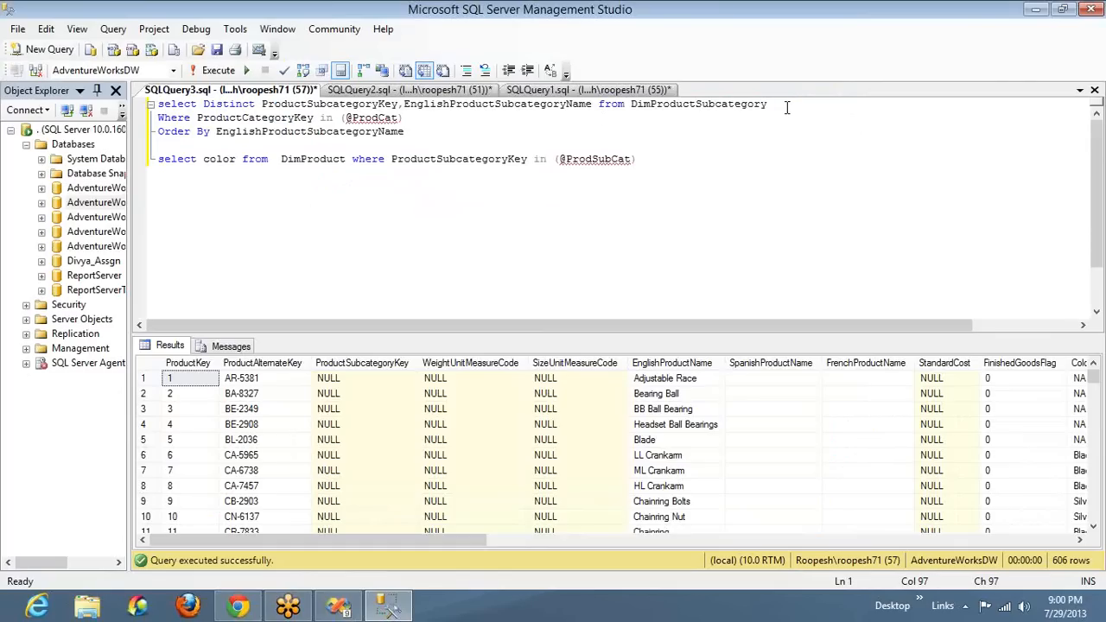
key("shift+Home")
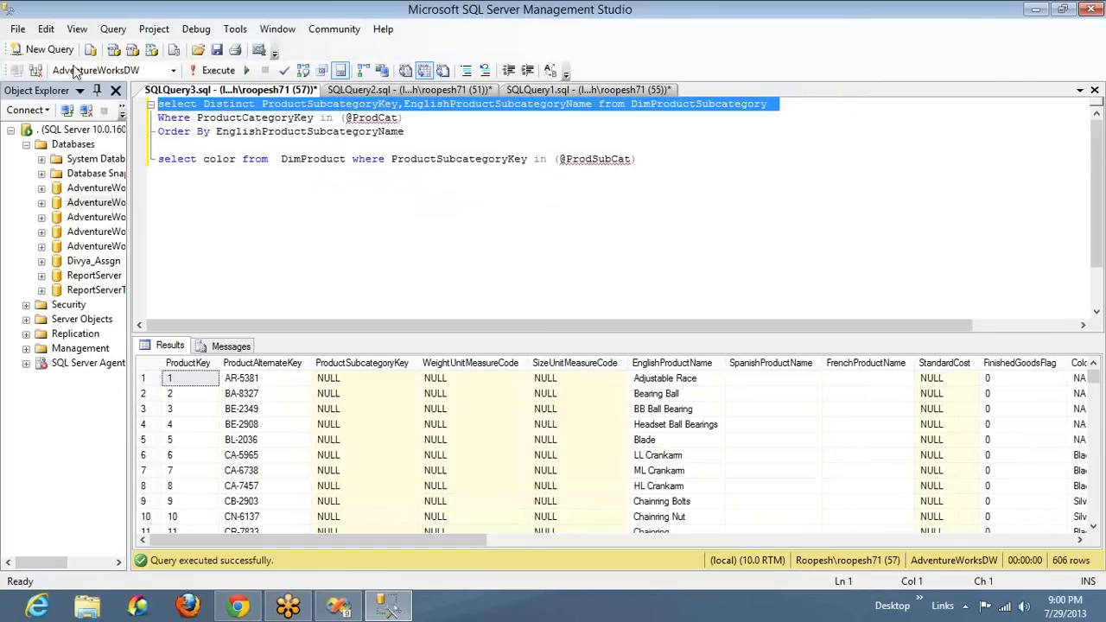
left_click(43, 49)
type("select")
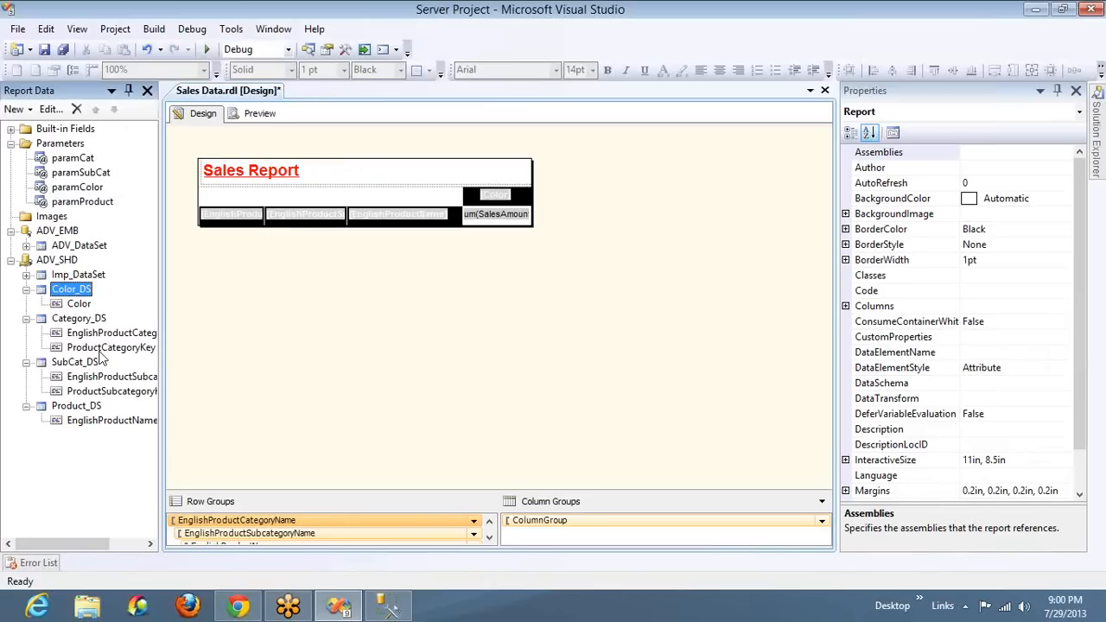
Switch to Visual Studio and review the Category_DS fields and the available values of the paramCat parameter
left_click(102, 349)
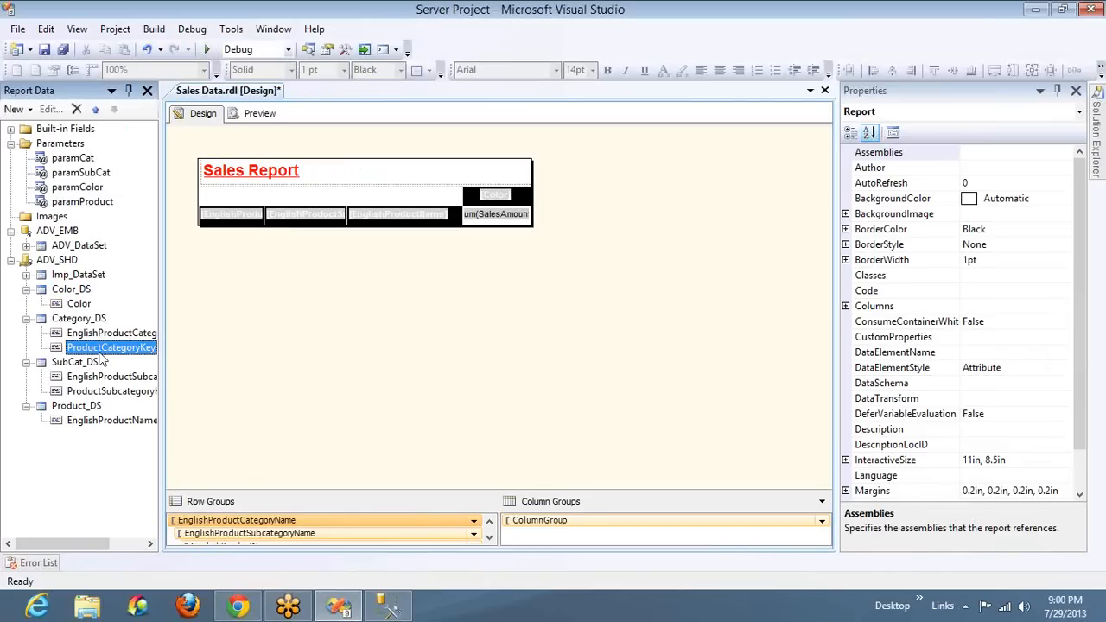
left_click(97, 334)
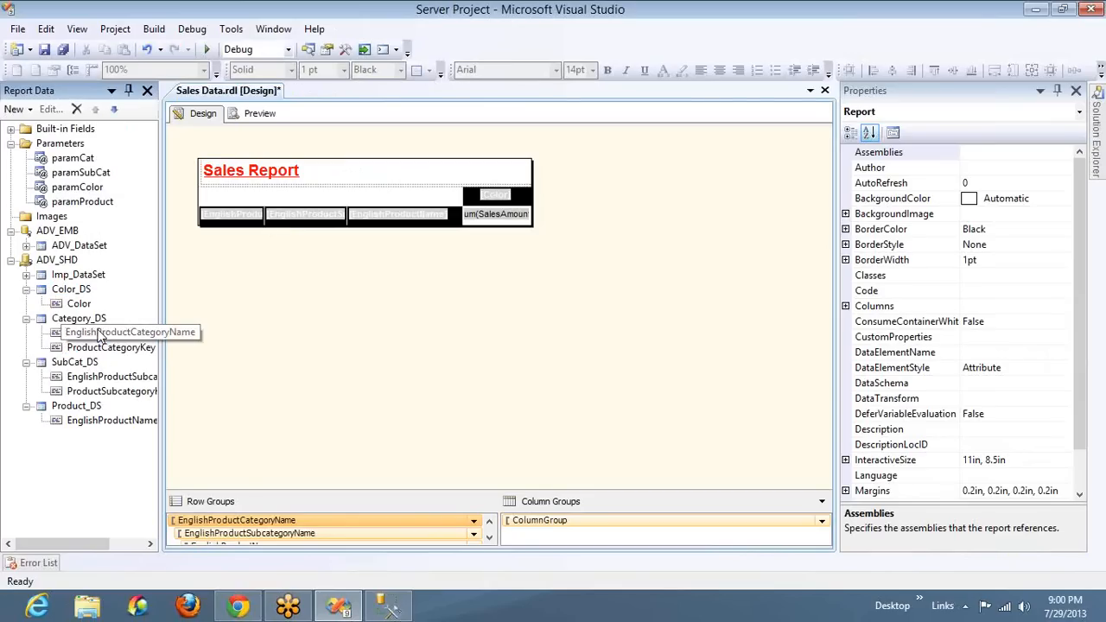
double_click(73, 165)
left_click(369, 162)
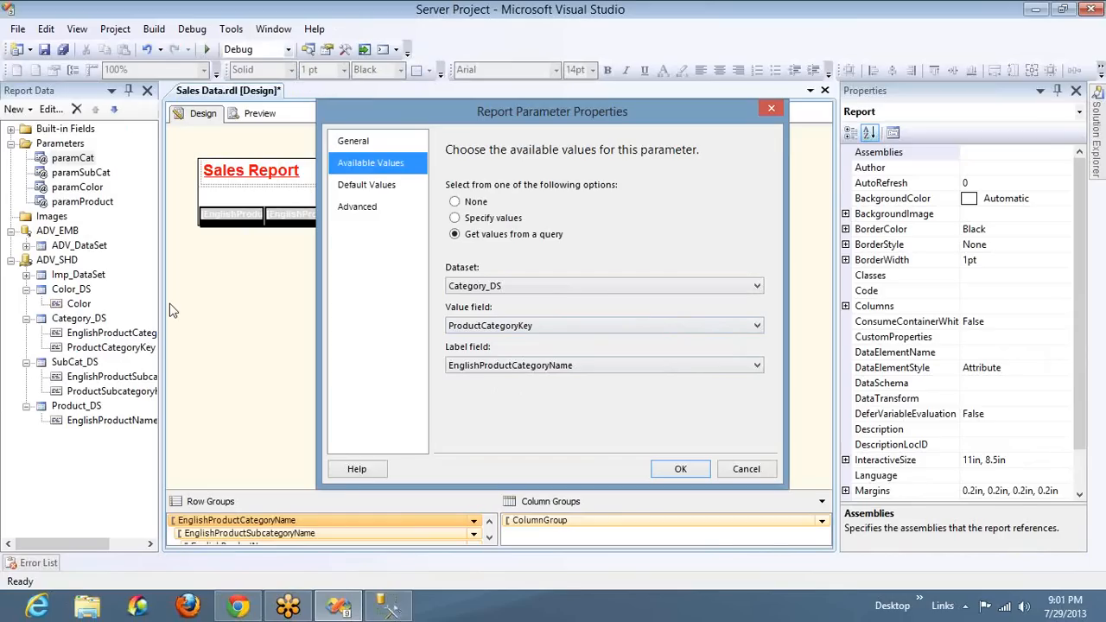
Switch to SQL Server Management Studio and complete the new query as select * from DimProductCategory
key("alt+Tab")
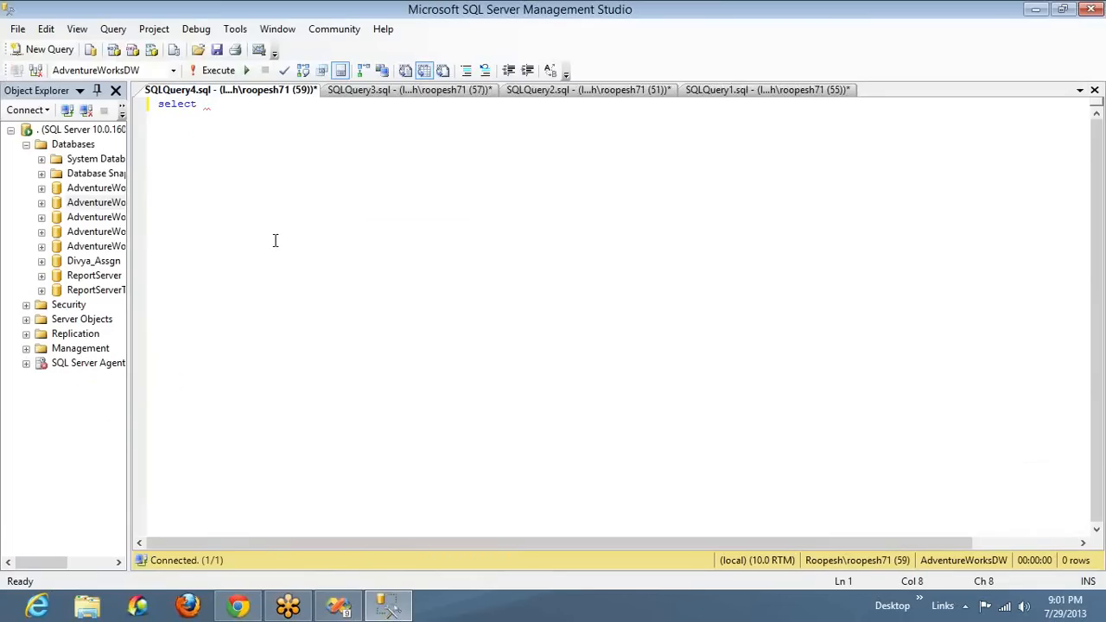
type("Englis")
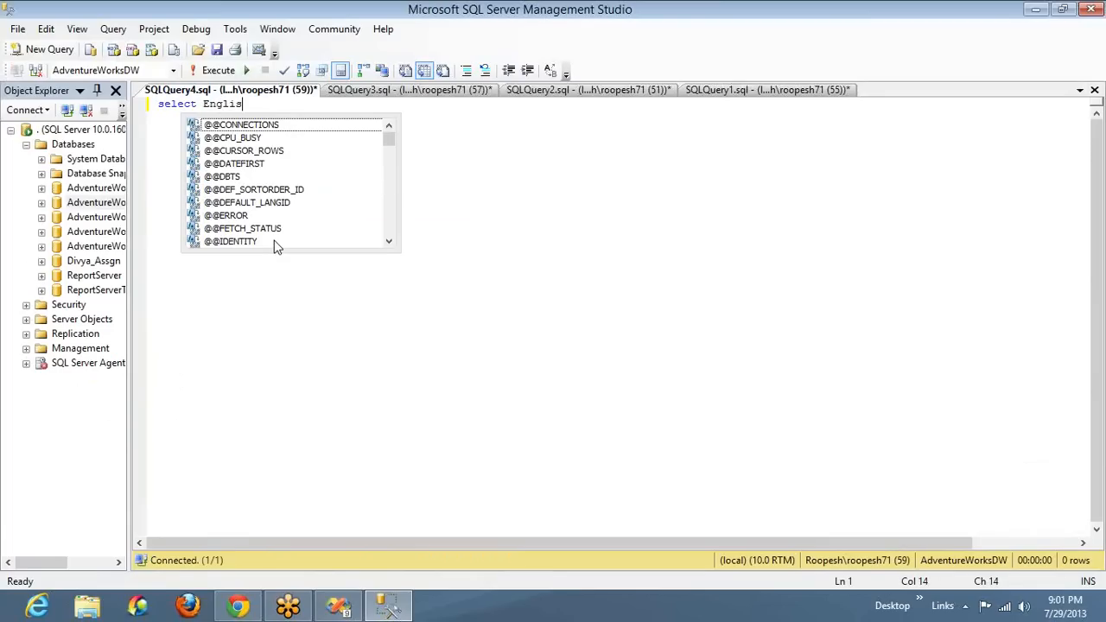
key("BackSpace")
key("BackSpace")
key("BackSpace")
key("BackSpace")
key("BackSpace")
key("BackSpace")
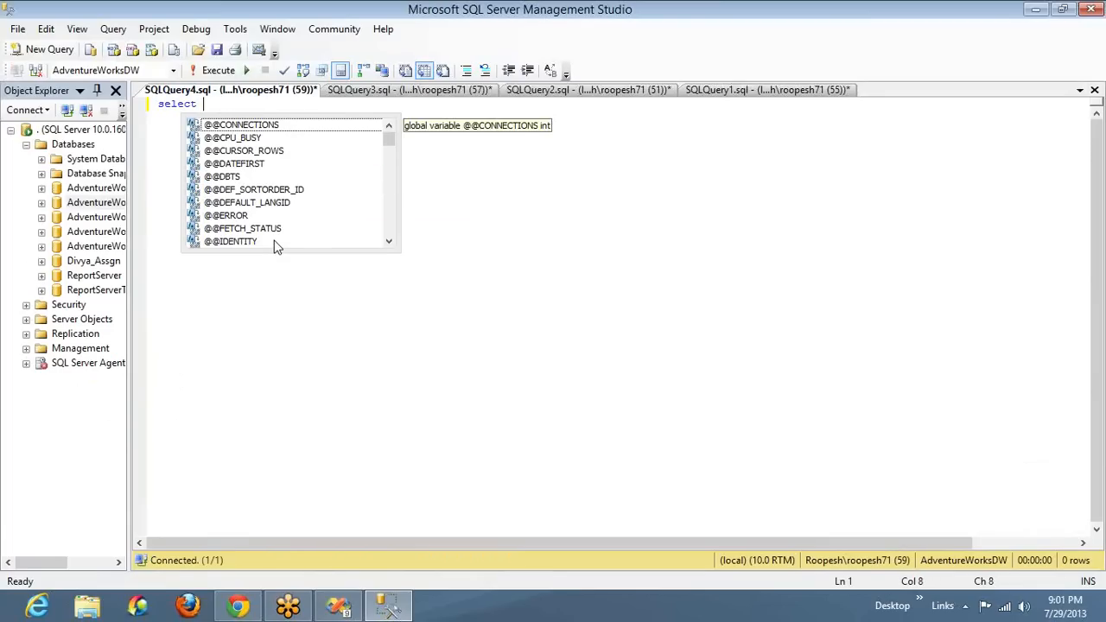
type("* from di")
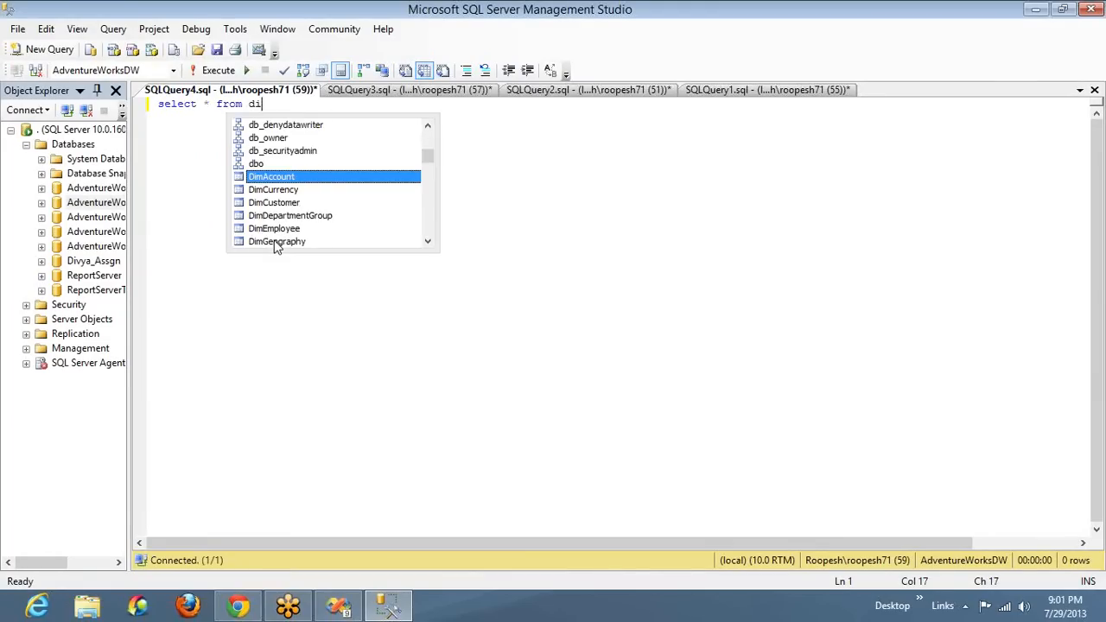
type("mpro")
key("Down")
key("Down")
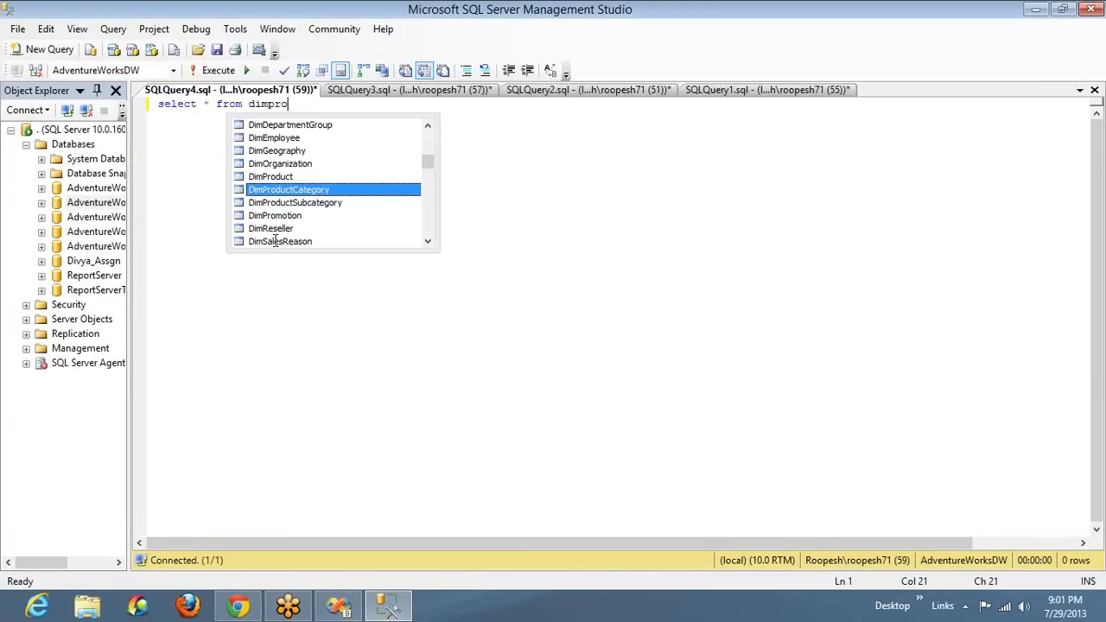
key("Up")
Replace the asterisk with the columns ProductCategoryKey and EnglishProductCategoryName, and run the query
key("ctrl+Left")
key("ctrl+Left")
key("ctrl+Left")
key("Delete")
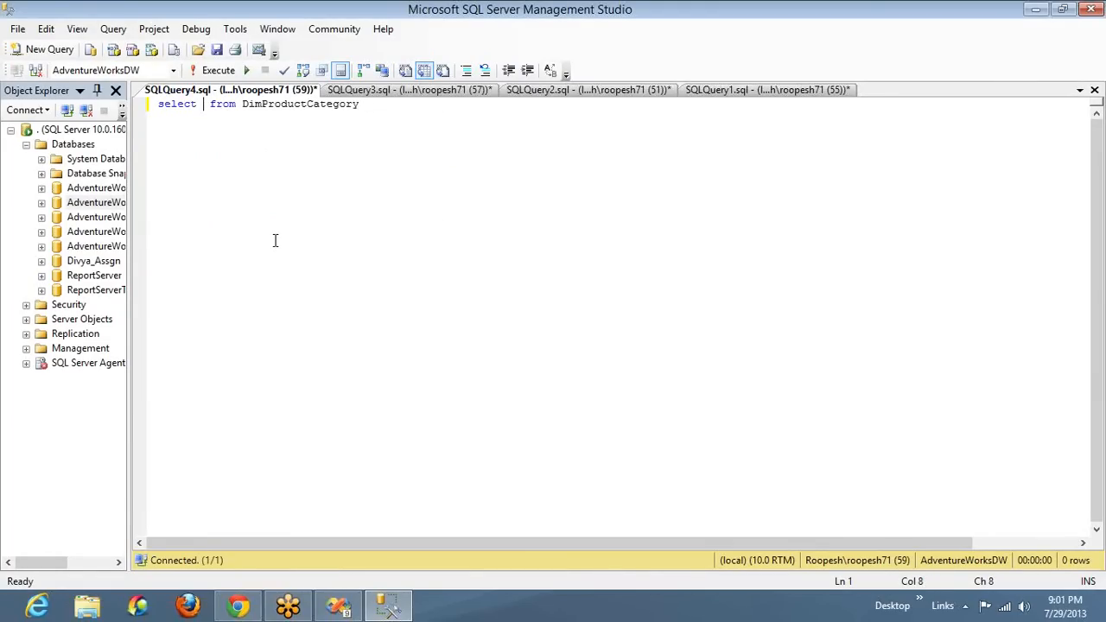
type("Pro")
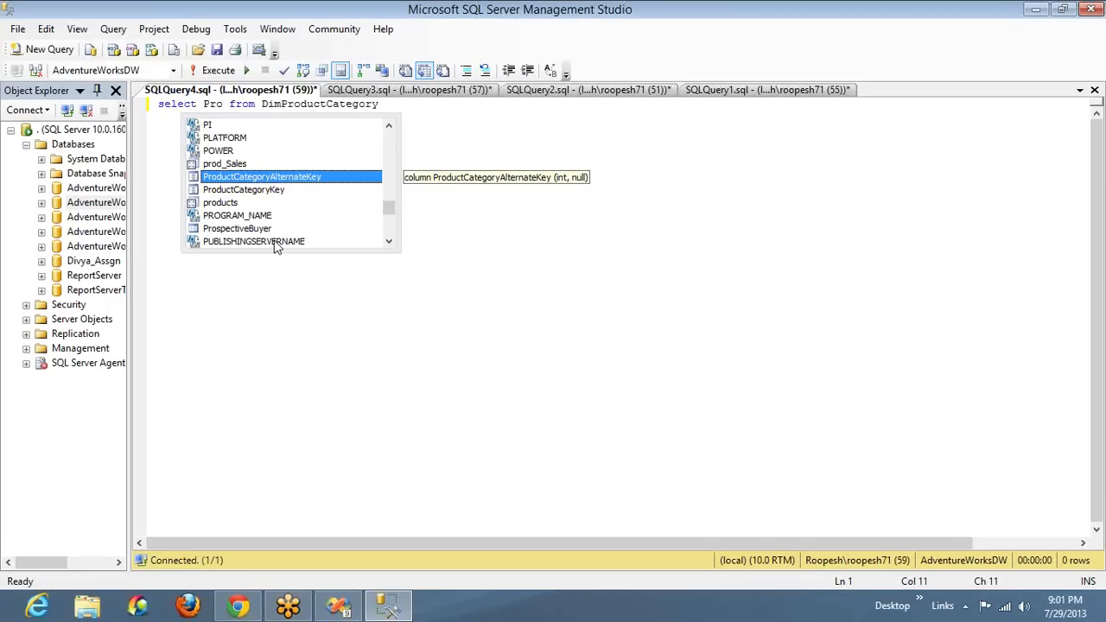
key("Down")
type("ductCategoryKey,")
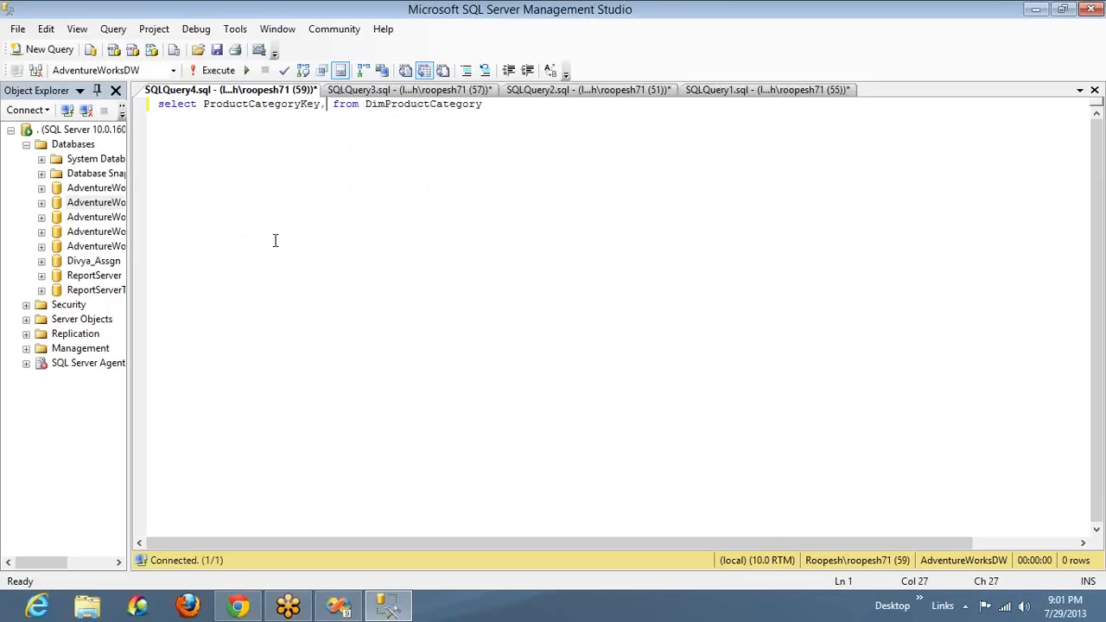
type("Eng")
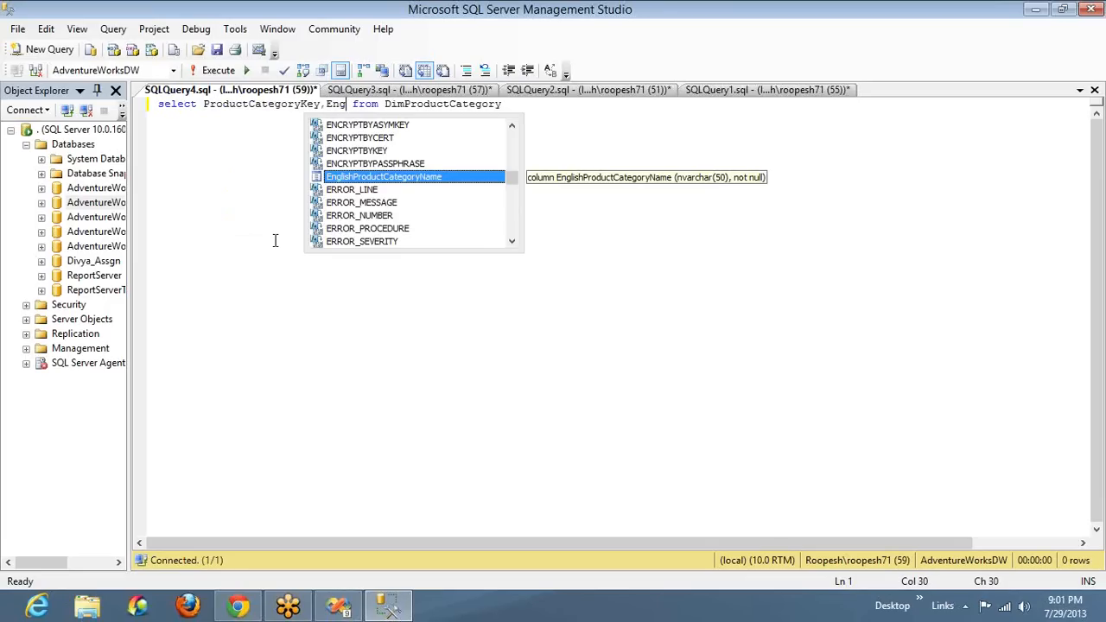
key("Tab")
key("F5")
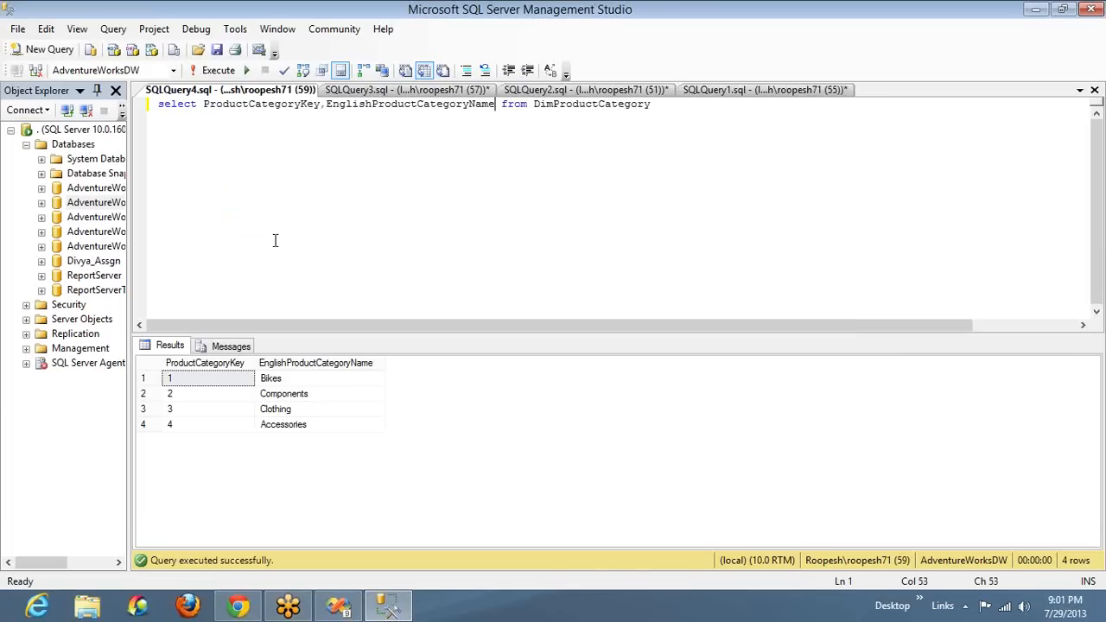
Compare the category query with paramCat's value and label fields, and match each category name to its key in the results
left_click(923, 151)
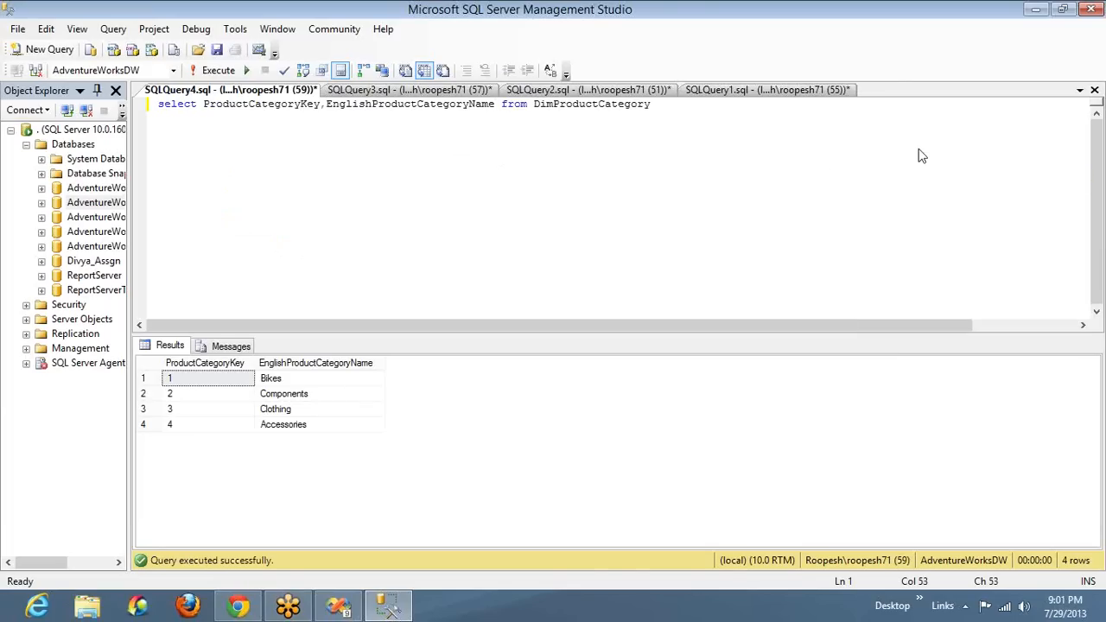
left_click(451, 126)
key("alt+Tab")
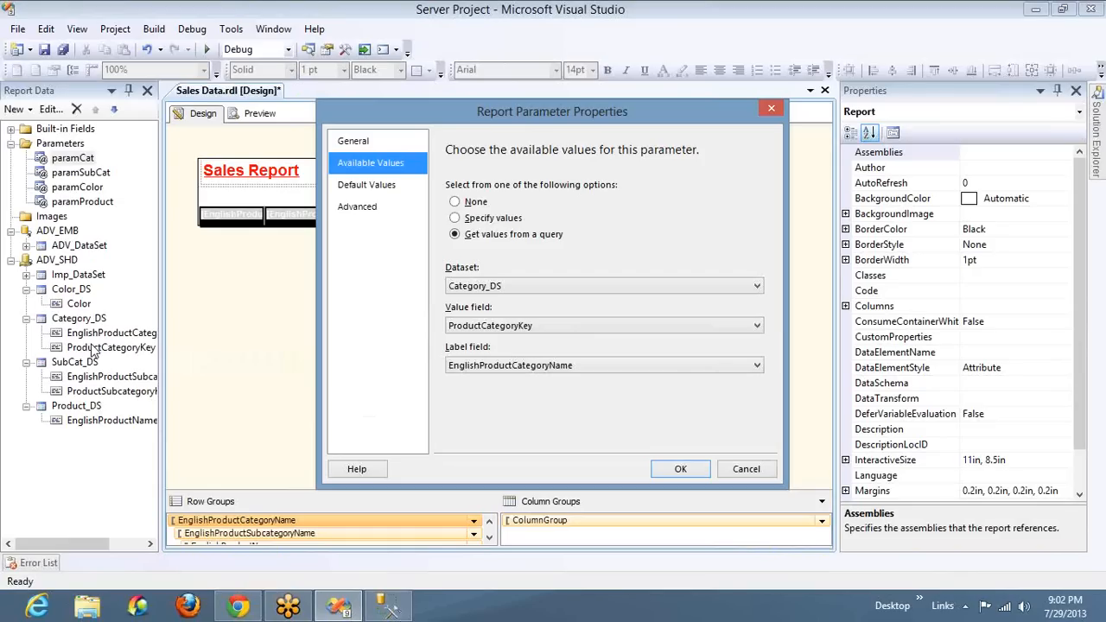
key("alt+Tab")
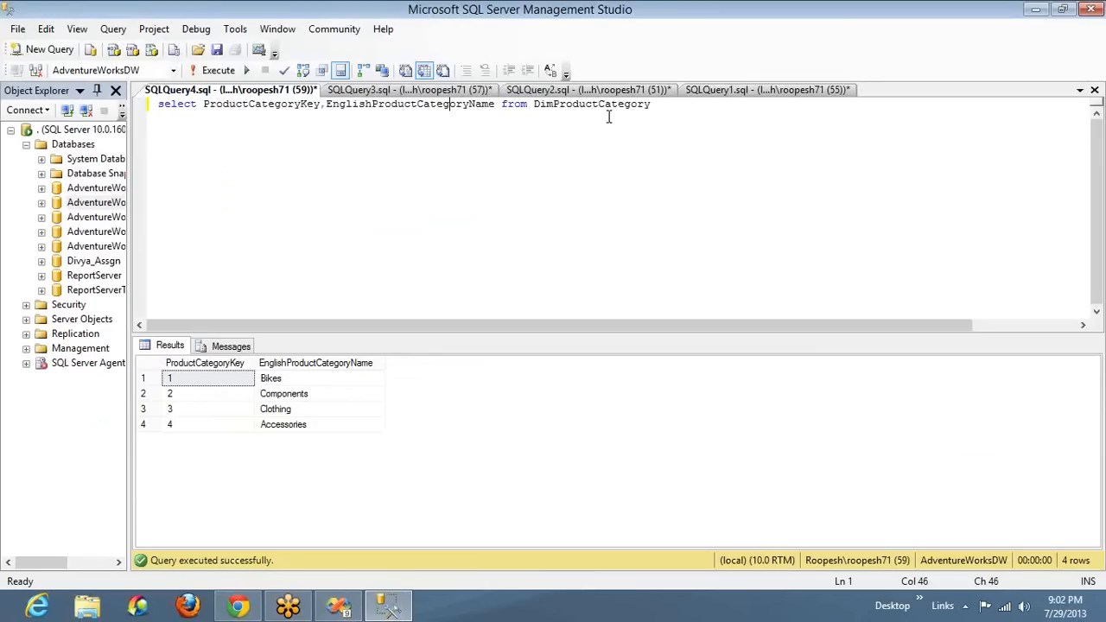
double_click(444, 105)
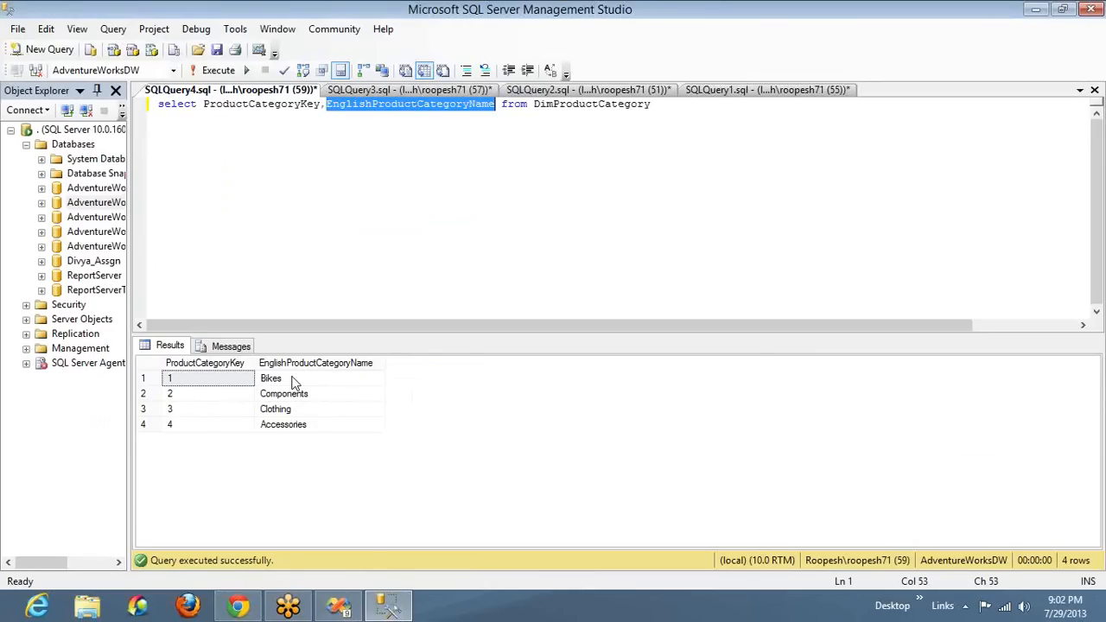
left_click(294, 382)
left_click(173, 383)
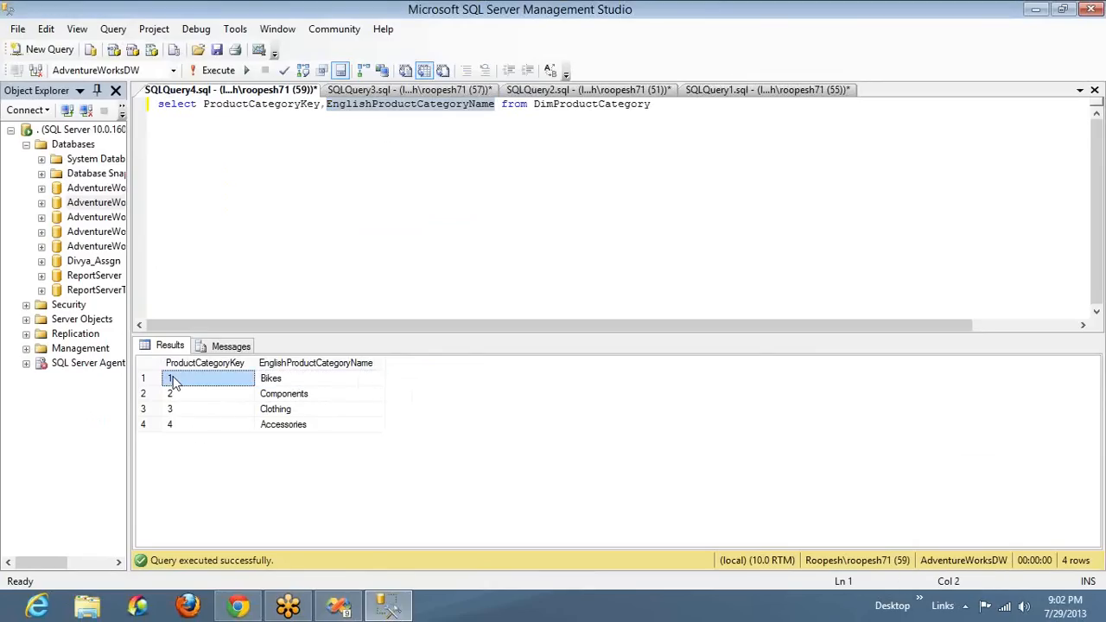
left_click(296, 398)
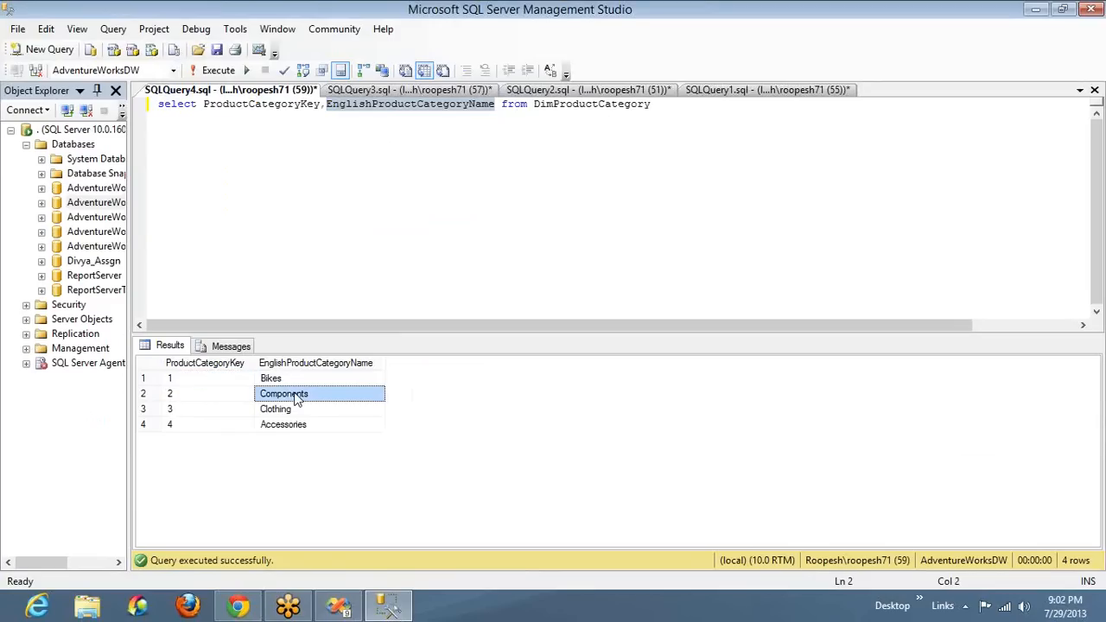
left_click(198, 399)
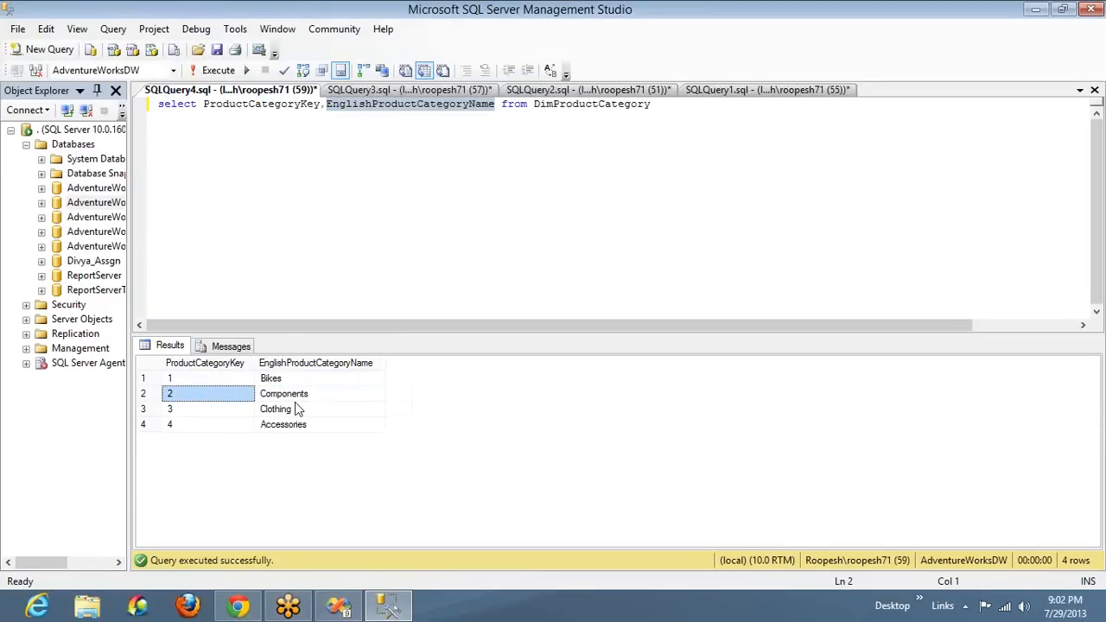
left_click(295, 408)
left_click(205, 410)
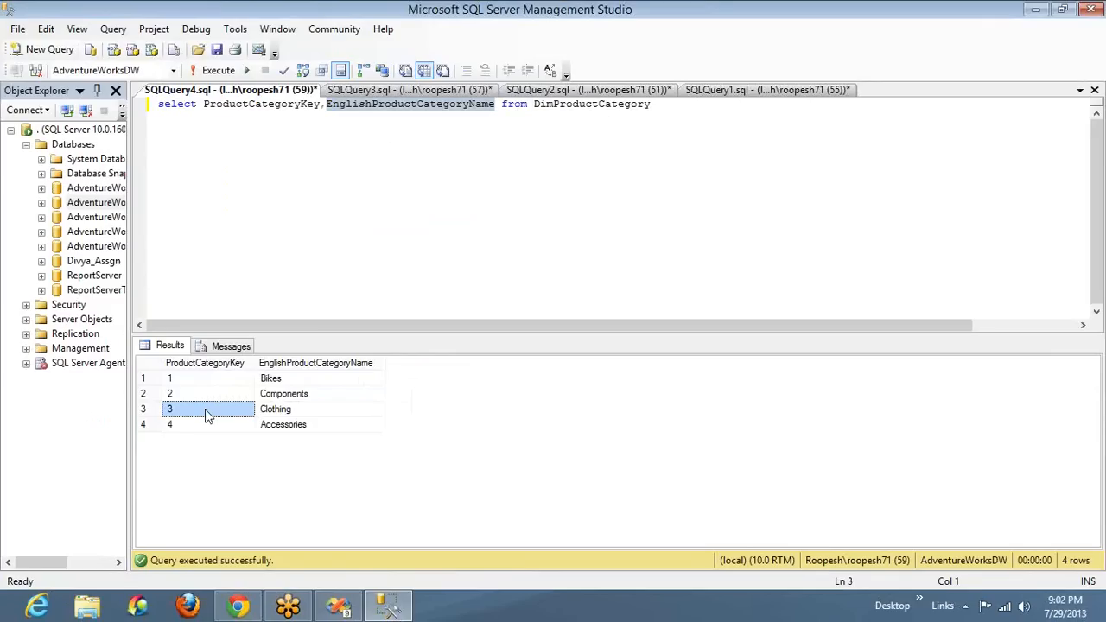
Paste the copied DimProductSubcategory select statement below the category query and run only that statement
left_click(680, 105)
key("Return")
key("Return")
type("select Distinct ProductSubcategoryKey,EnglishProductSubcategoryName from DimProductSubcategory")
left_click(495, 197)
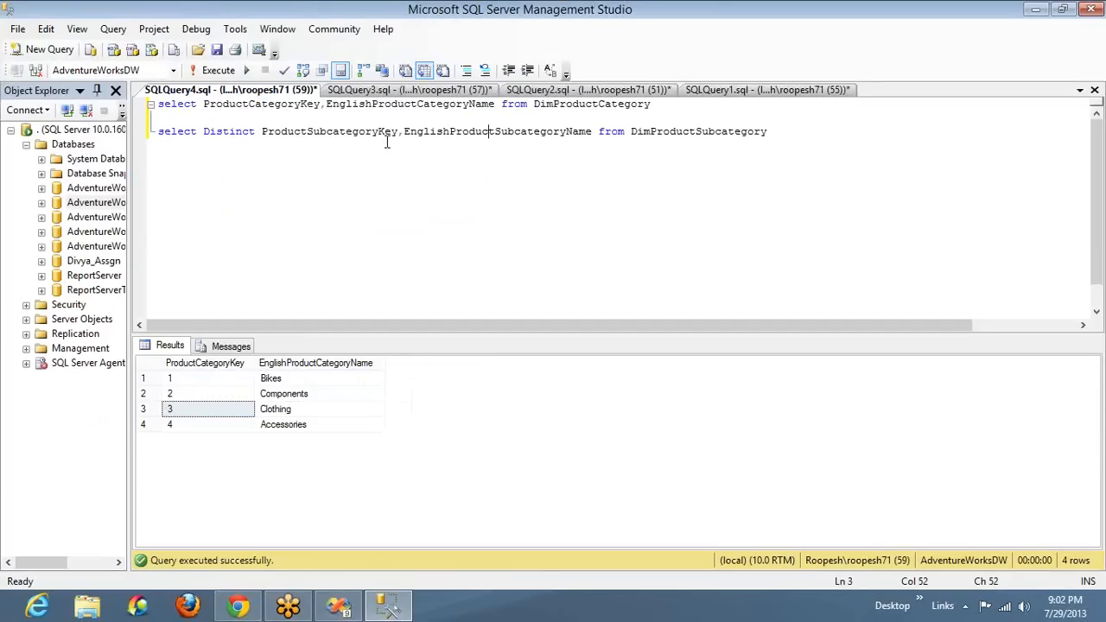
left_click(784, 130)
key("shift+Home")
key("F5")
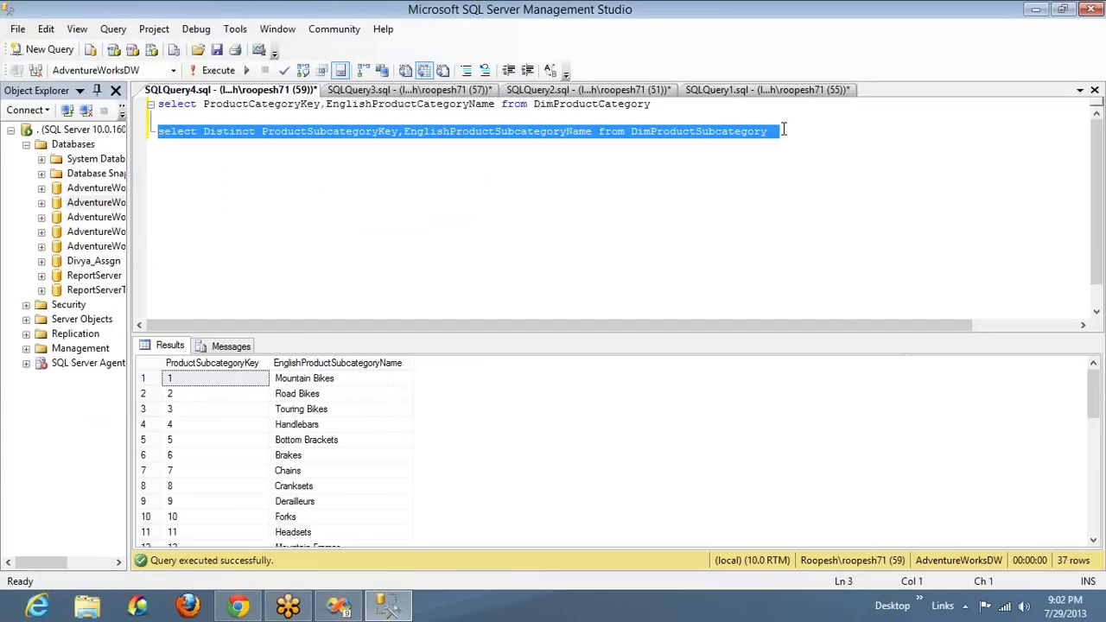
Add the ProductCategoryKey column to the subcategory query, run that statement and inspect the category keys in the results
left_click(594, 131)
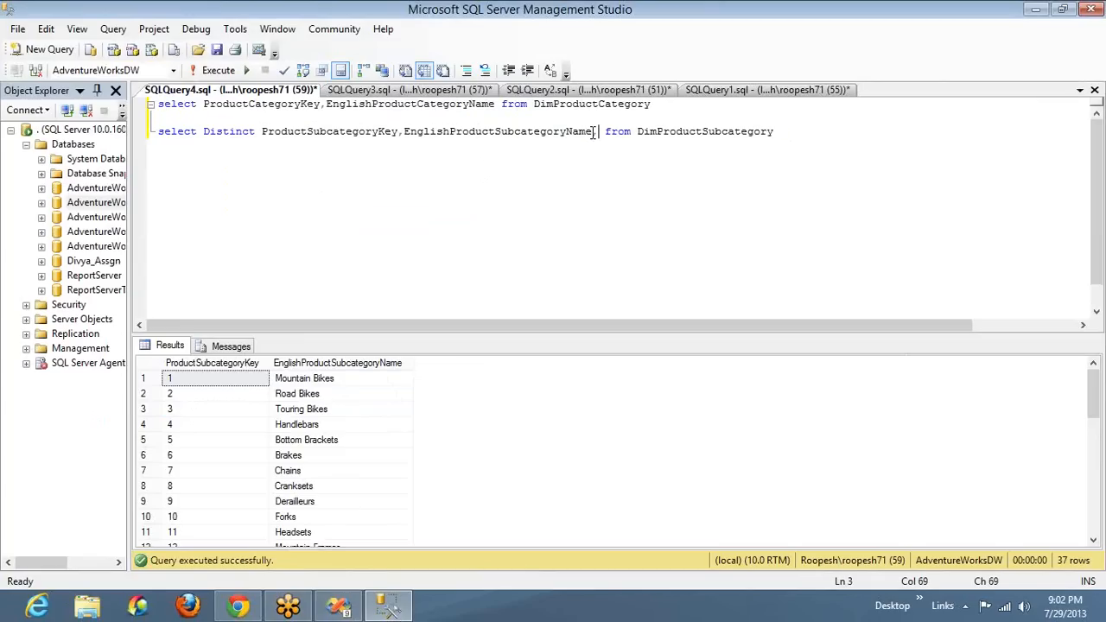
type("Pro")
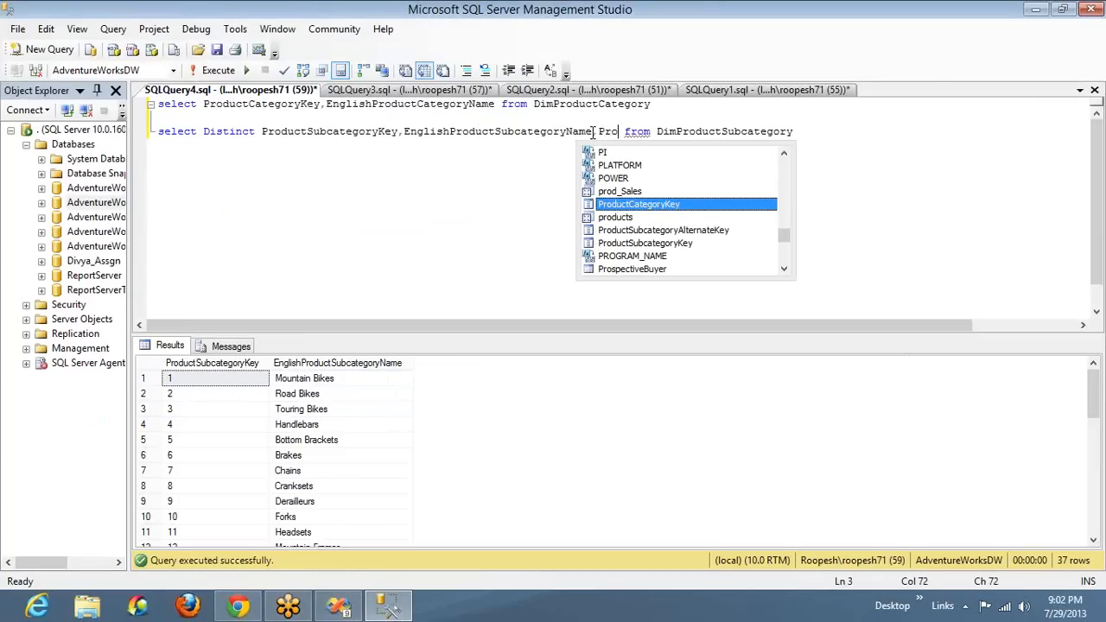
key("Tab")
key("End")
key("shift+Home")
key("F5")
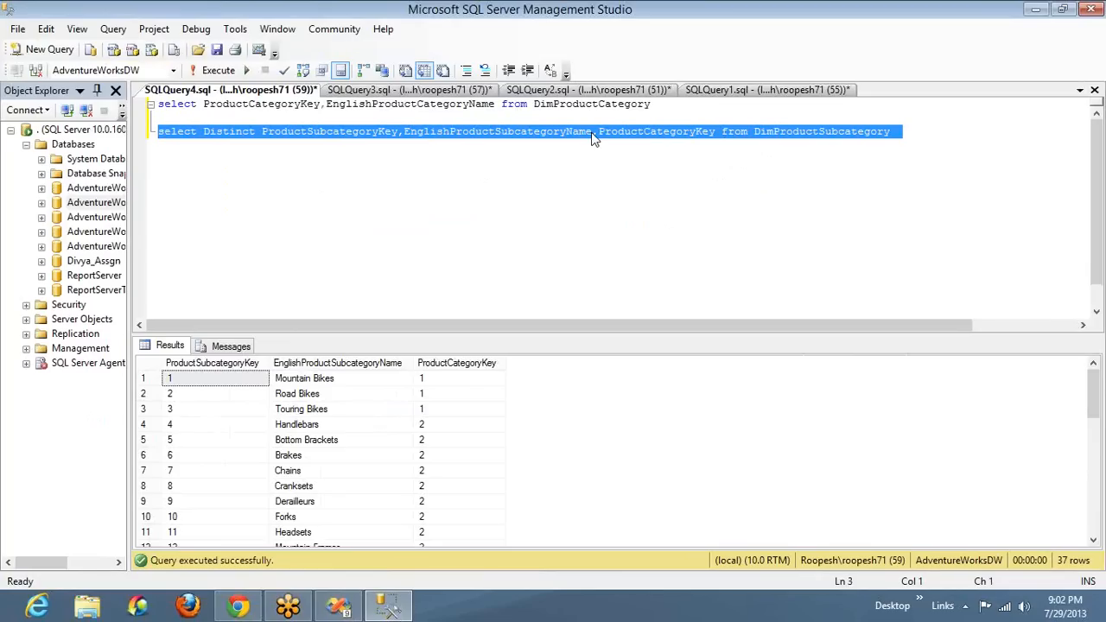
left_click(459, 364)
left_click(454, 383)
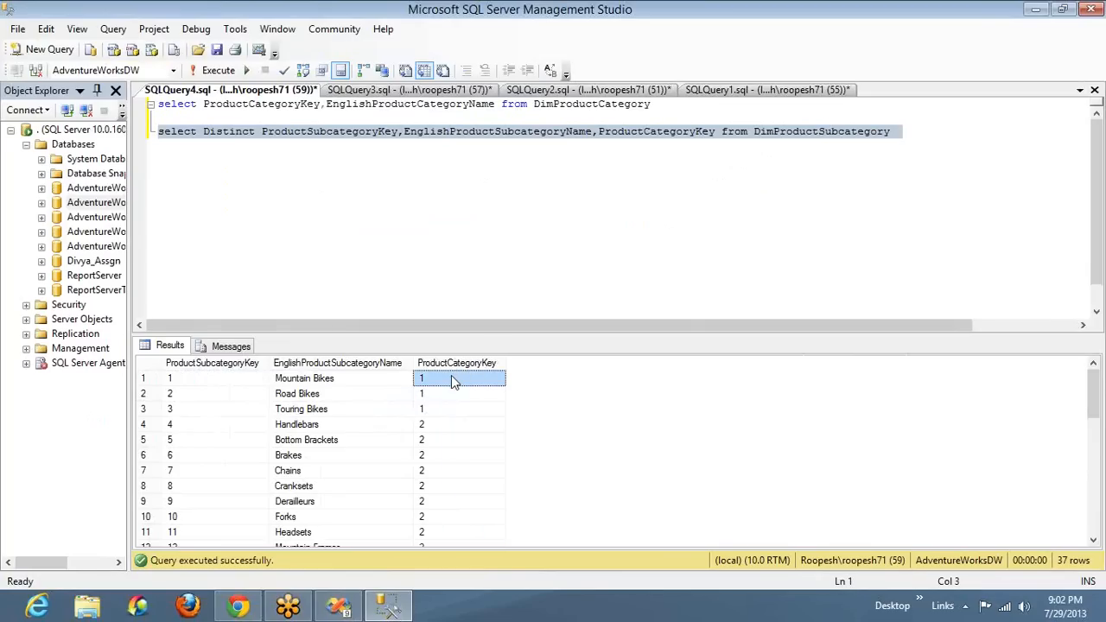
key("shift+Down")
key("shift+Down")
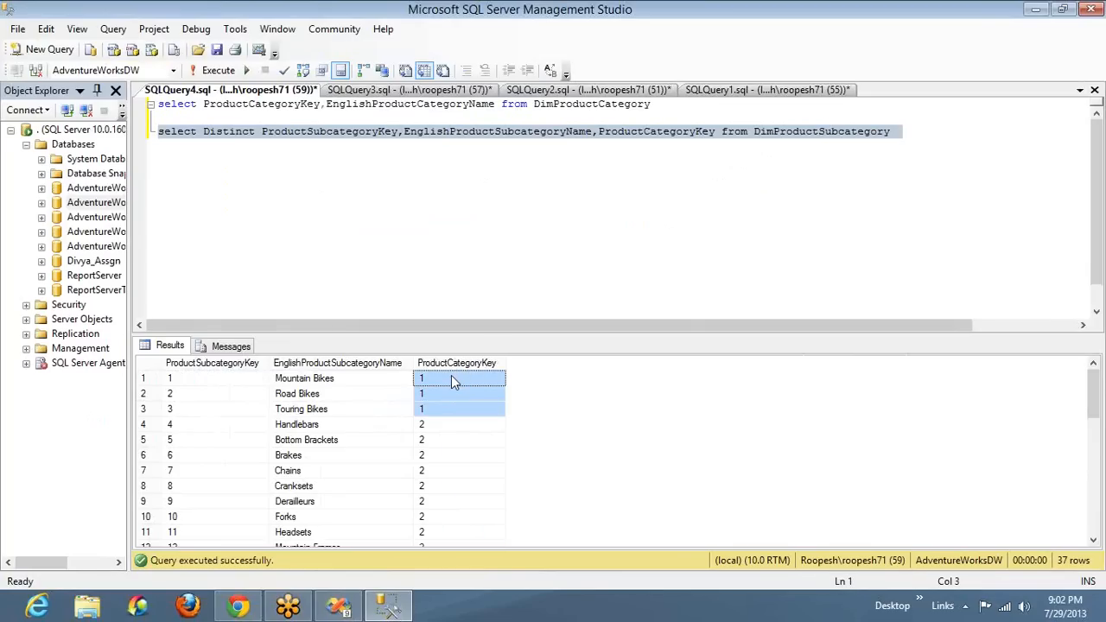
left_click(652, 131)
key("End")
key("Return")
type("Where P")
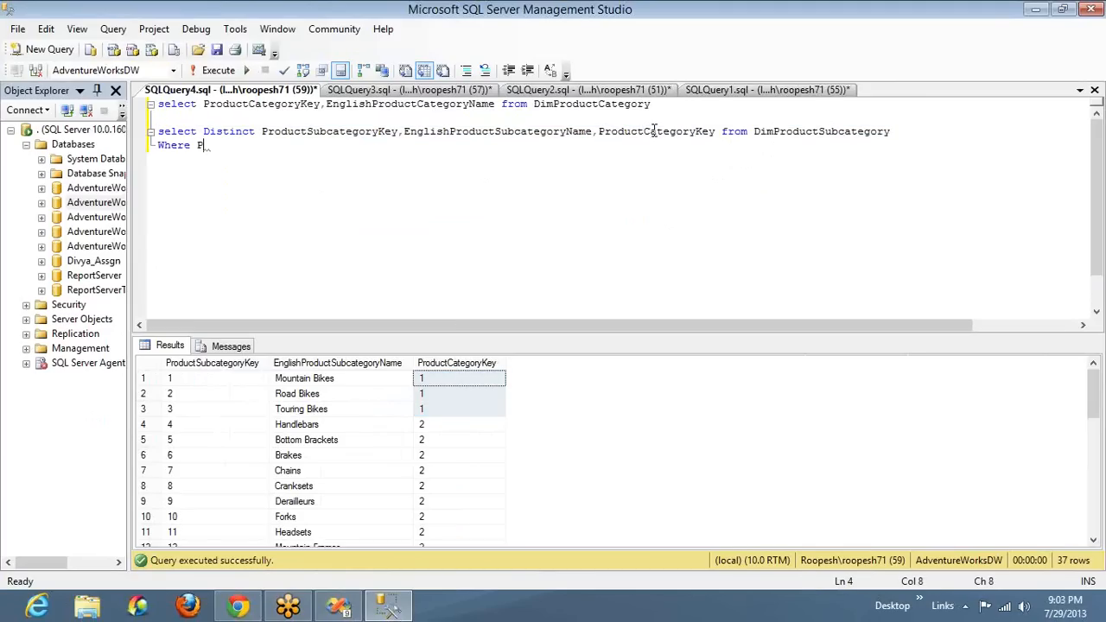
type("roductCategoryKey ")
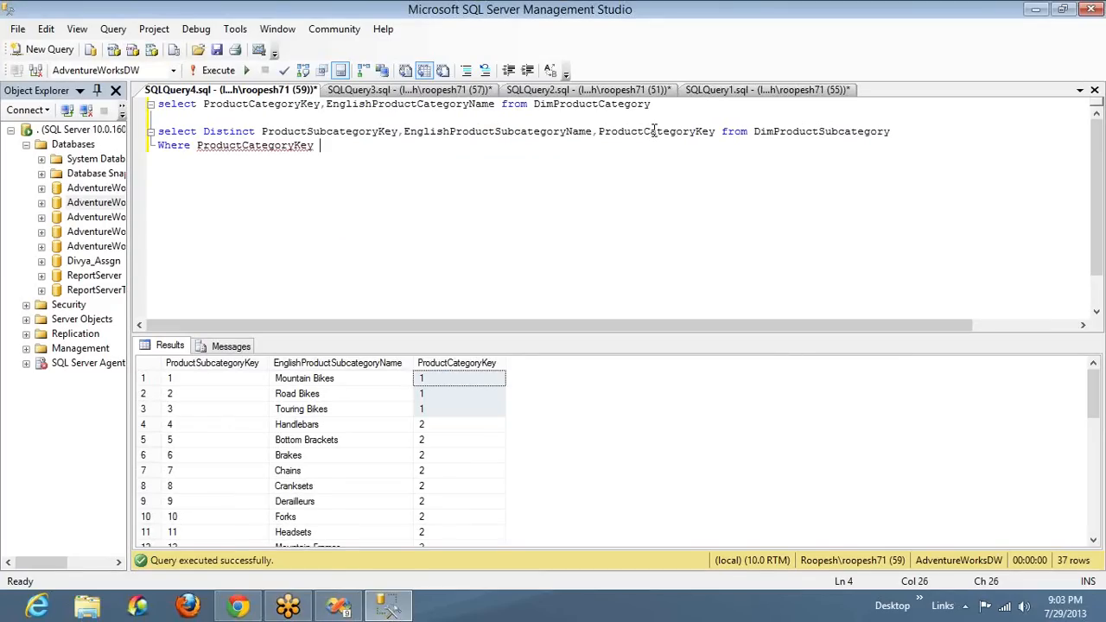
type("in (@ProdCat")
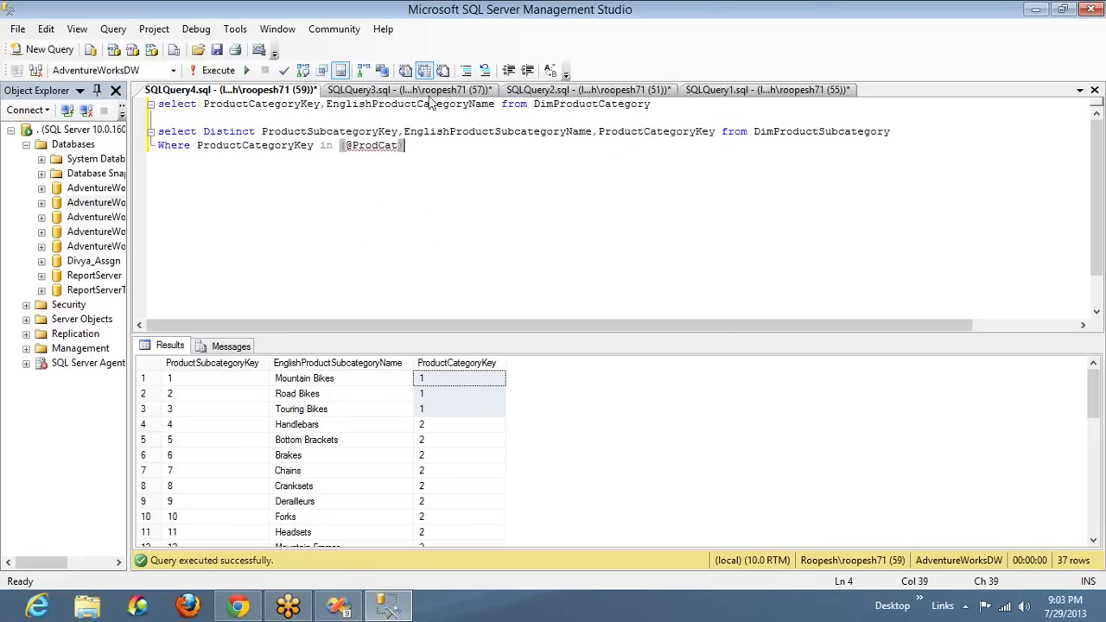
double_click(449, 105)
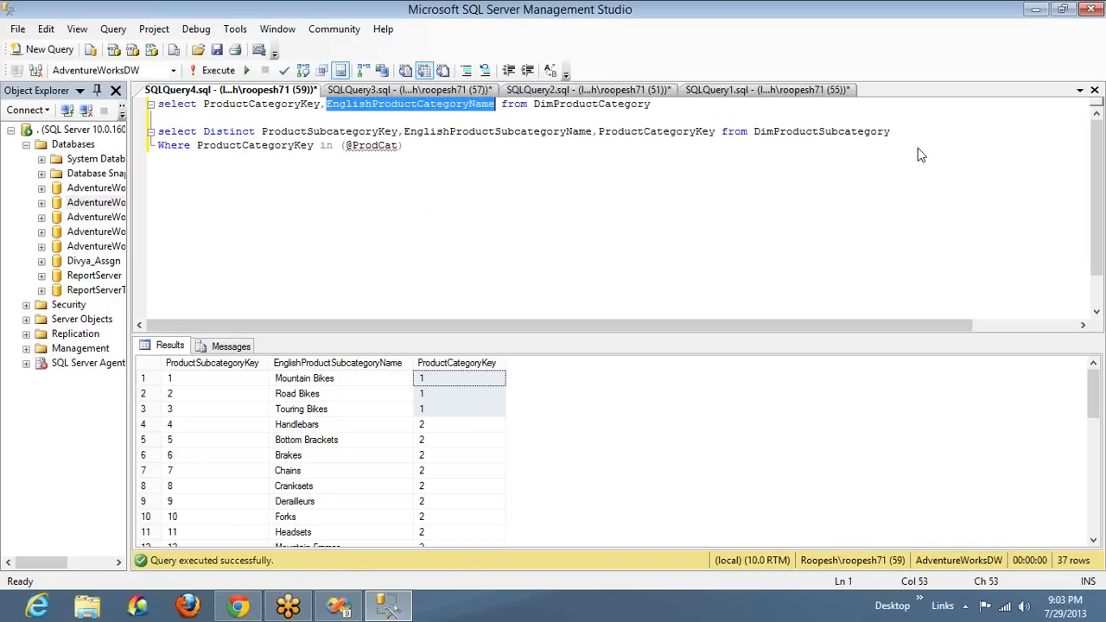
Write the statement "Select Distinct Color from DimProduct" below the filtered subcategory query, separated by a blank line
left_click(518, 153)
key("Return")
key("Return")
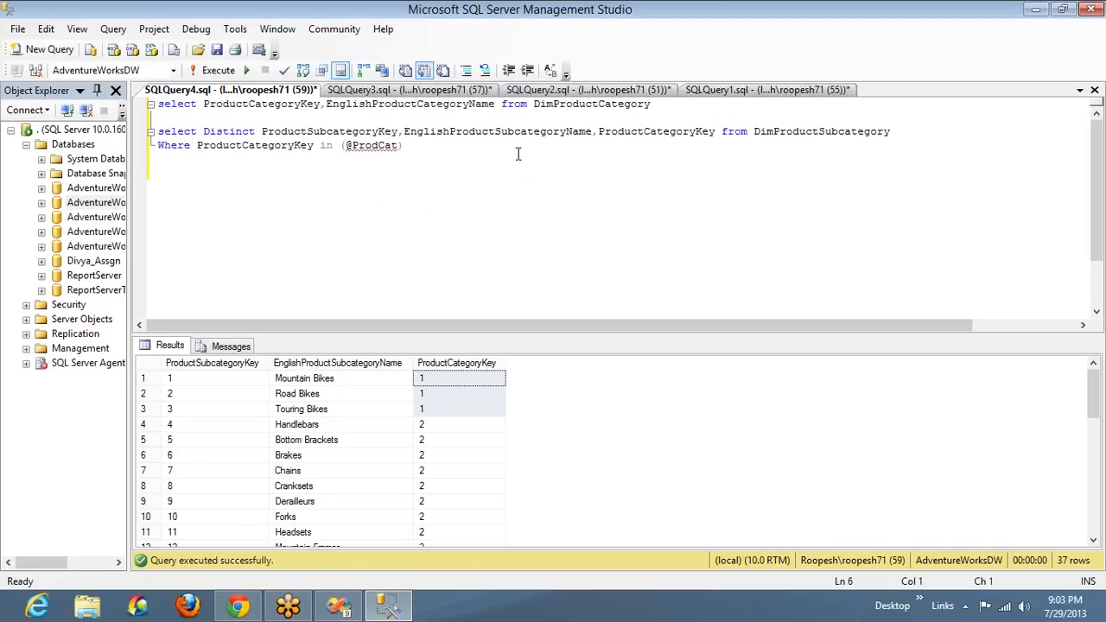
type("Select Dist")
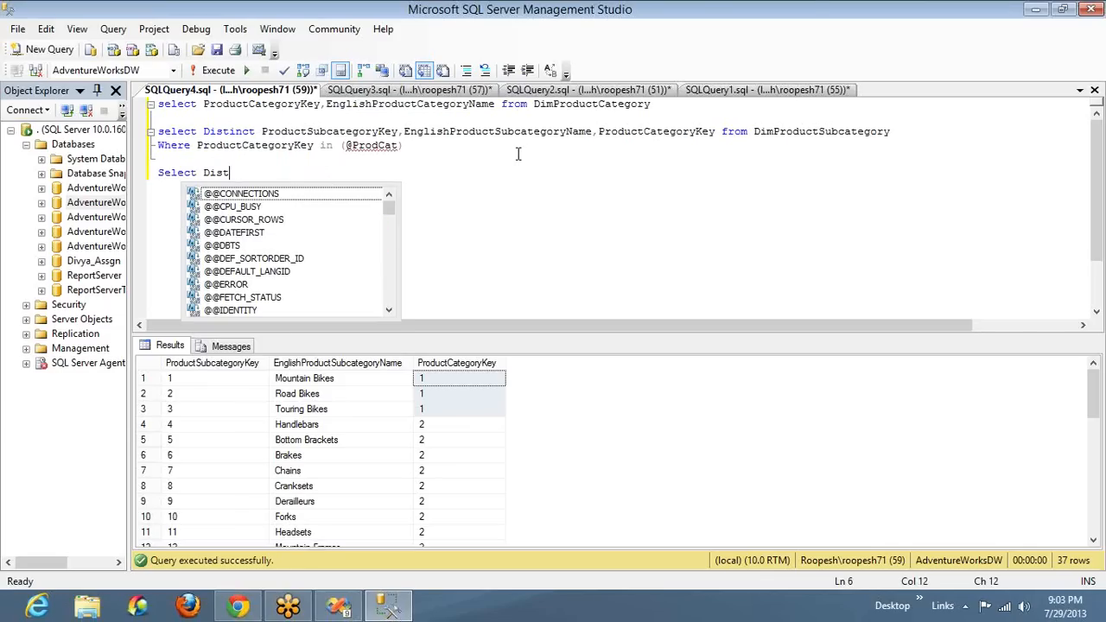
type("inct Color ")
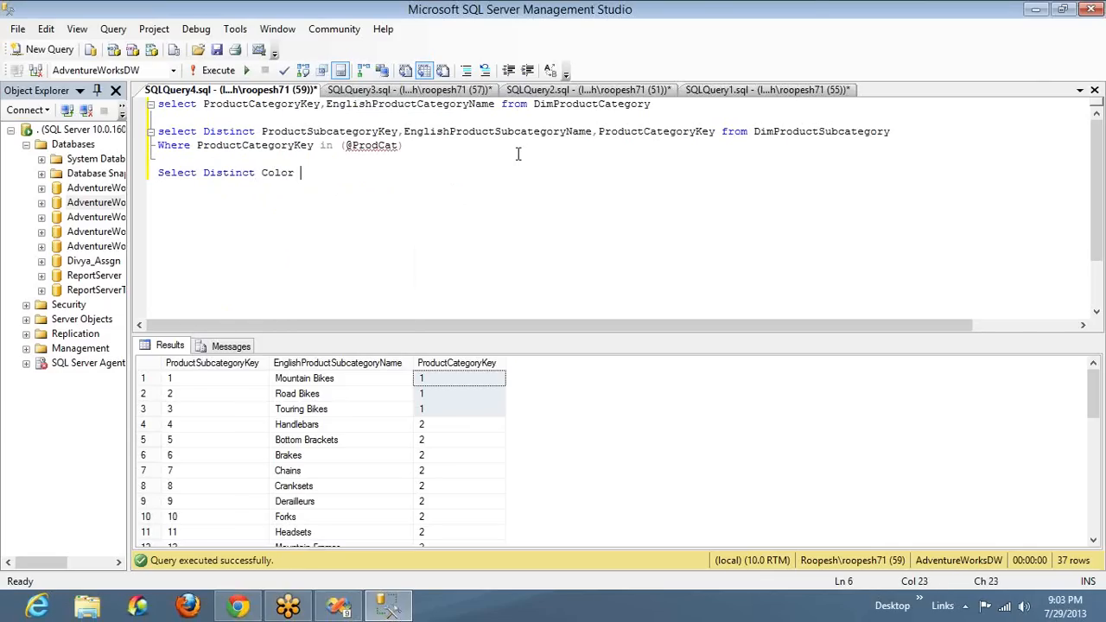
type("from Dim")
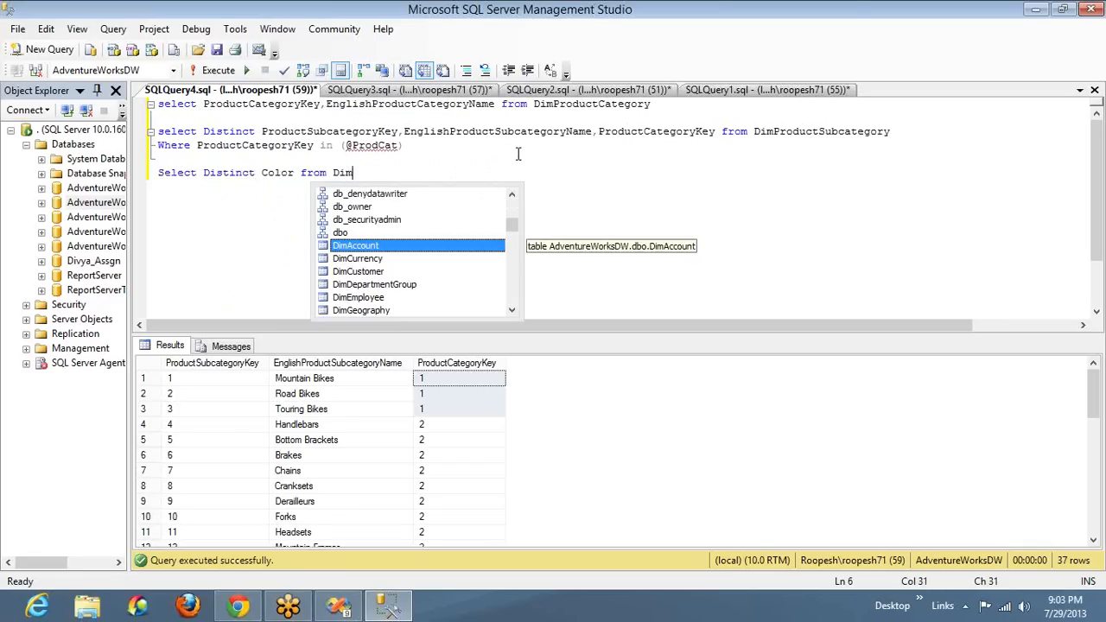
key("Down")
key("Down")
key("Down")
key("Down")
type("P")
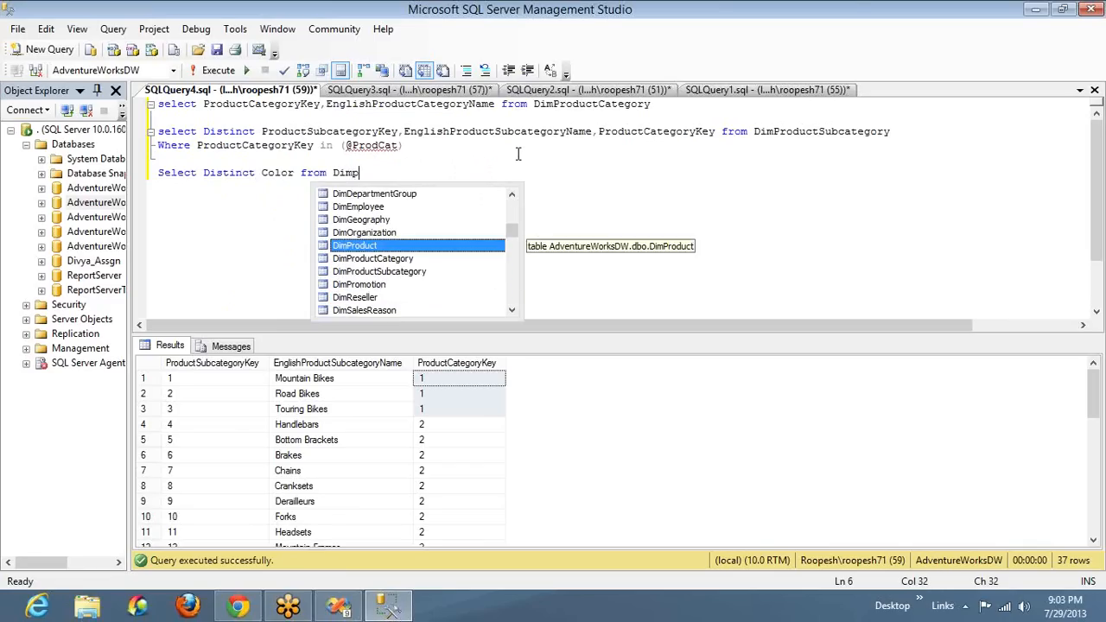
key("Tab")
Run only the distinct color statement on DimProduct
key("shift+Home")
key("F5")
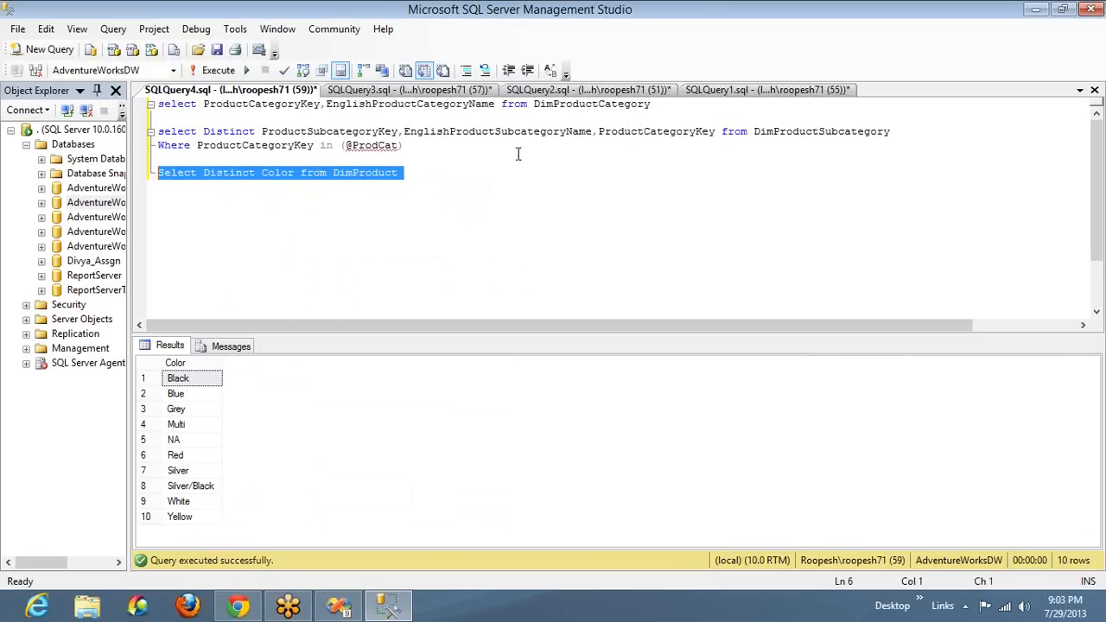
key("End")
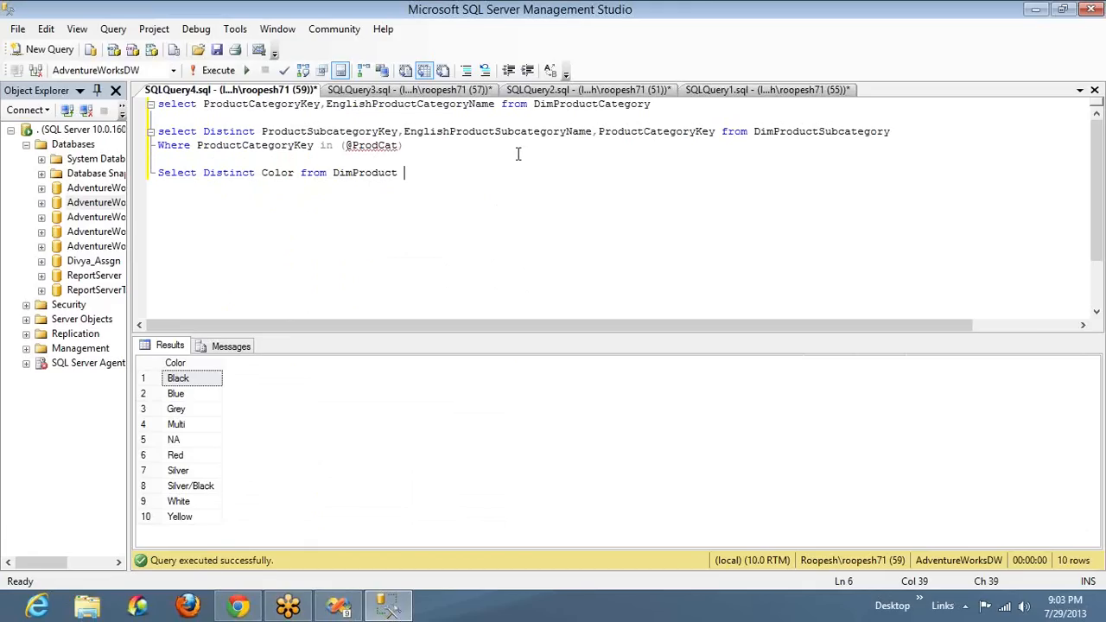
type("Where Pro")
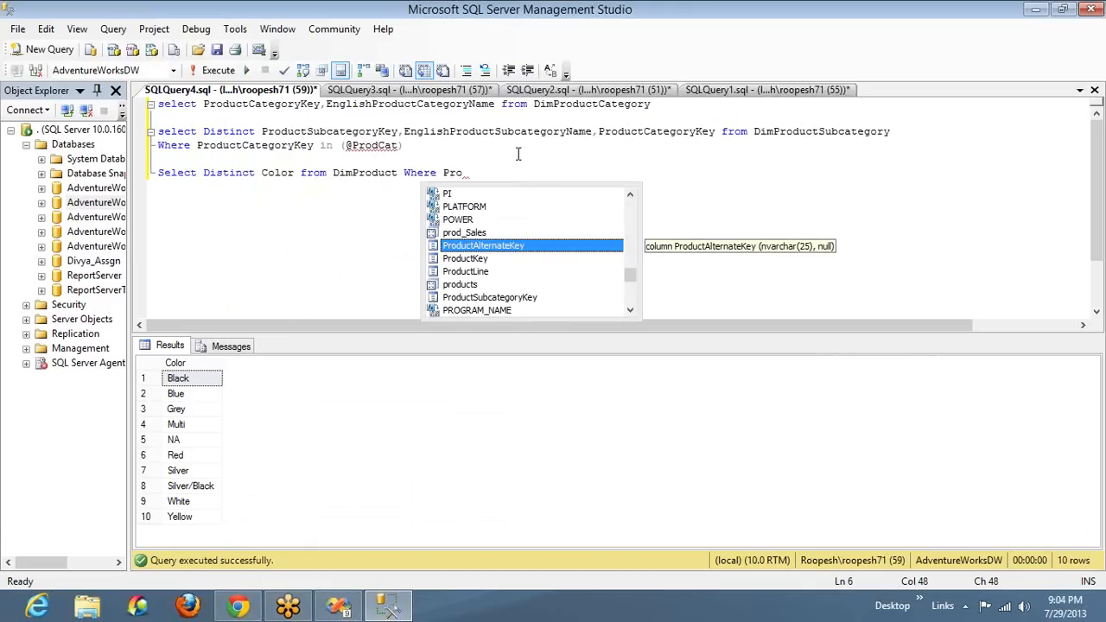
key("Down")
key("Down")
key("Down")
key("Down")
type("in")
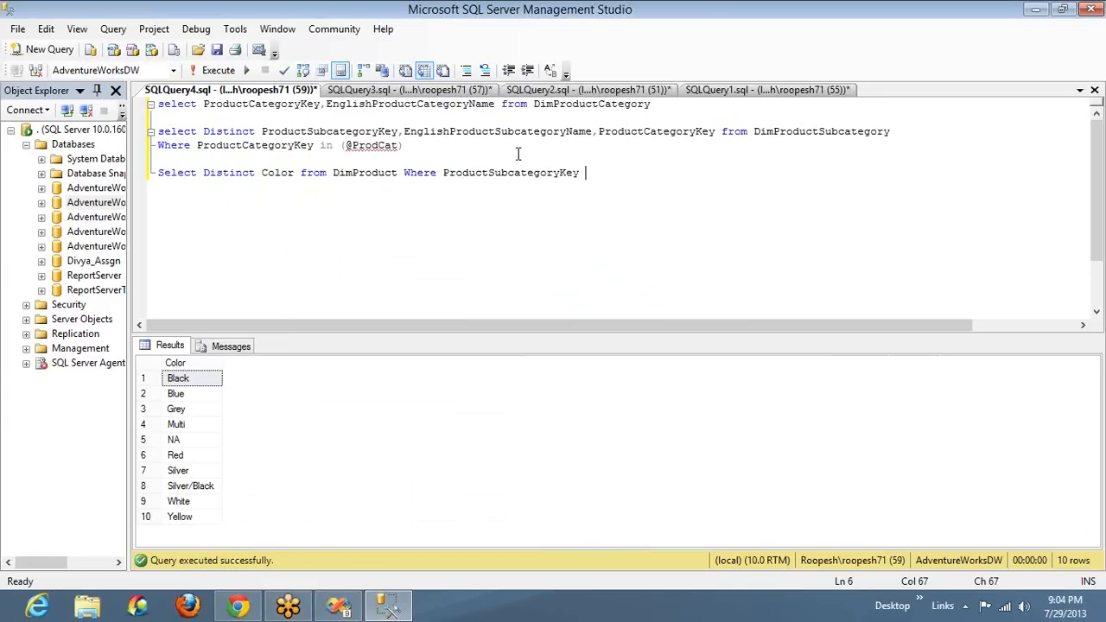
type(" (@ProdS")
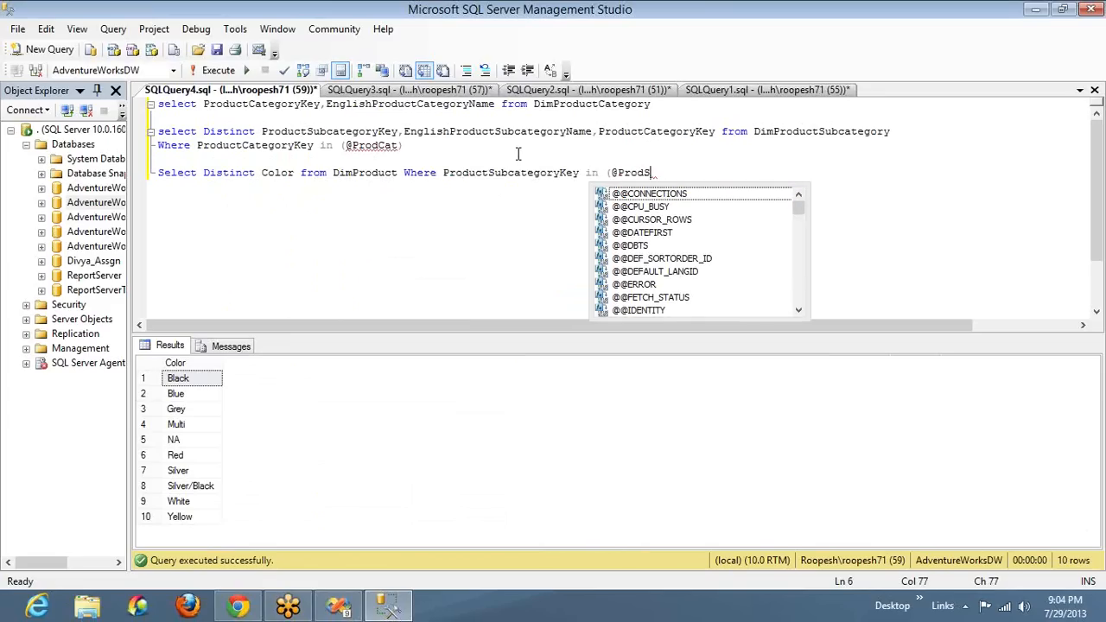
type("ubCat)")
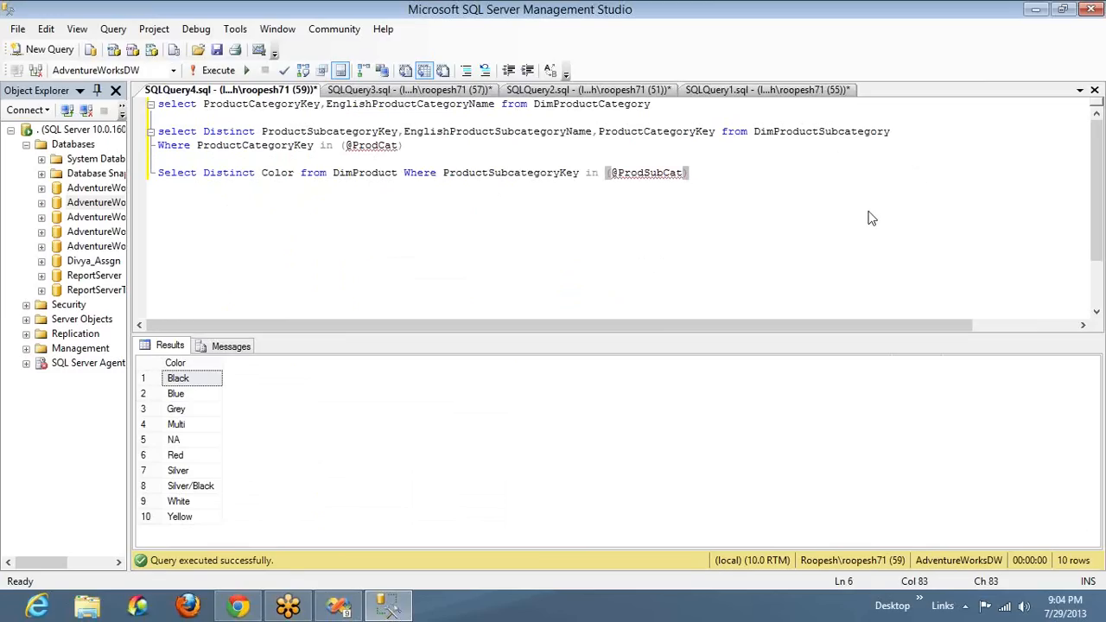
left_click(885, 239)
left_click(890, 244)
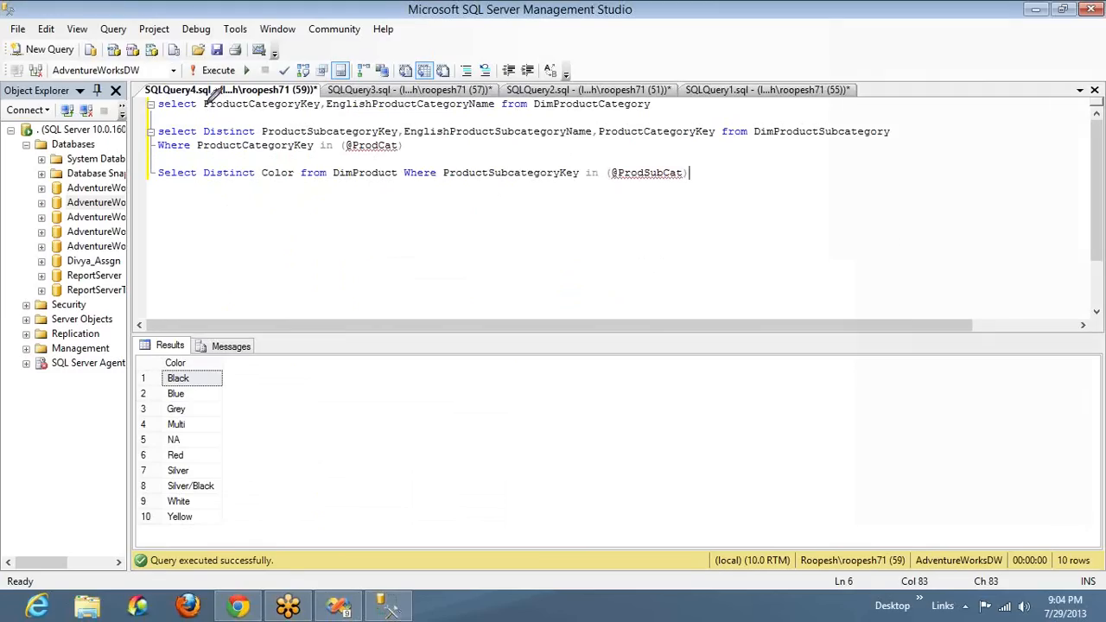
left_click_drag(245, 94, 296, 48)
mouse_move(403, 73)
left_mouse_down()
mouse_move(423, 86)
mouse_move(453, 50)
left_mouse_up()
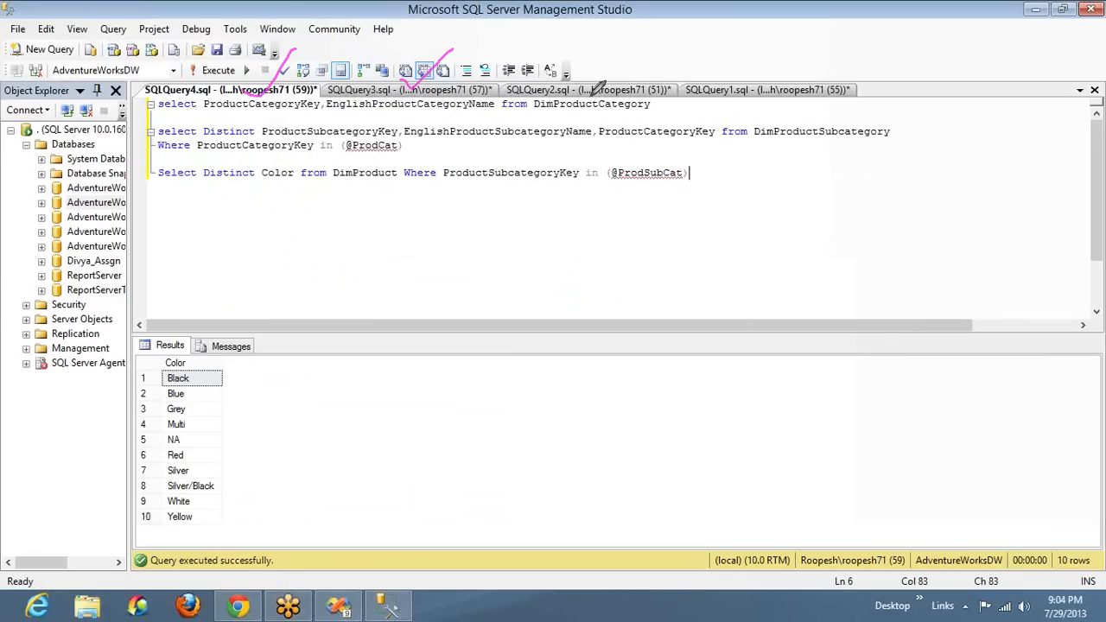
left_click_drag(409, 86, 465, 31)
mouse_move(258, 93)
left_mouse_down()
mouse_move(214, 76)
mouse_move(189, 95)
mouse_move(302, 201)
mouse_move(356, 147)
left_mouse_up()
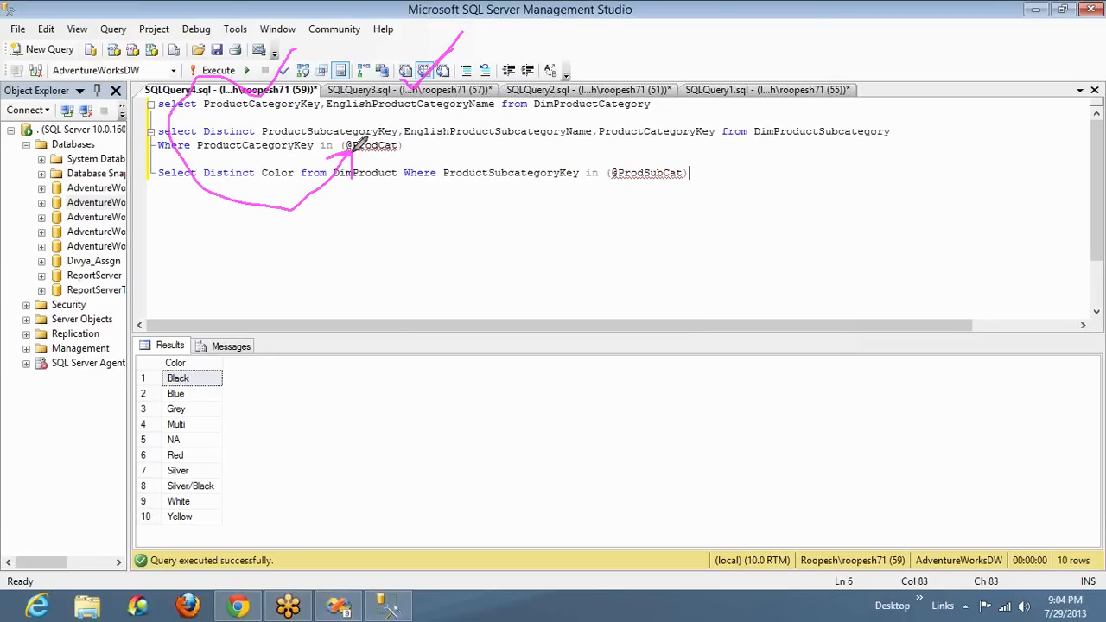
right_click(885, 230)
left_click(891, 228)
double_click(384, 147)
type("1")
key("shift+Home")
key("shift+Up")
key("F5")
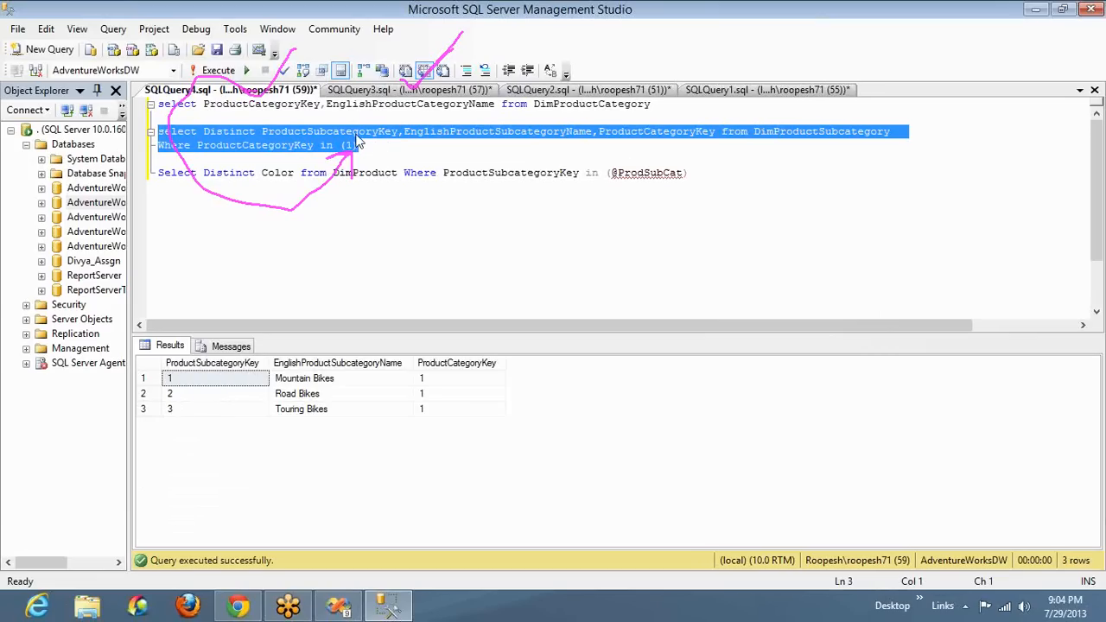
Change the subcategory query's ProductCategoryKey filter to 2 and run only that statement
left_click(354, 146)
key("BackSpace")
type("2")
key("shift+Home")
key("shift+Up")
key("F5")
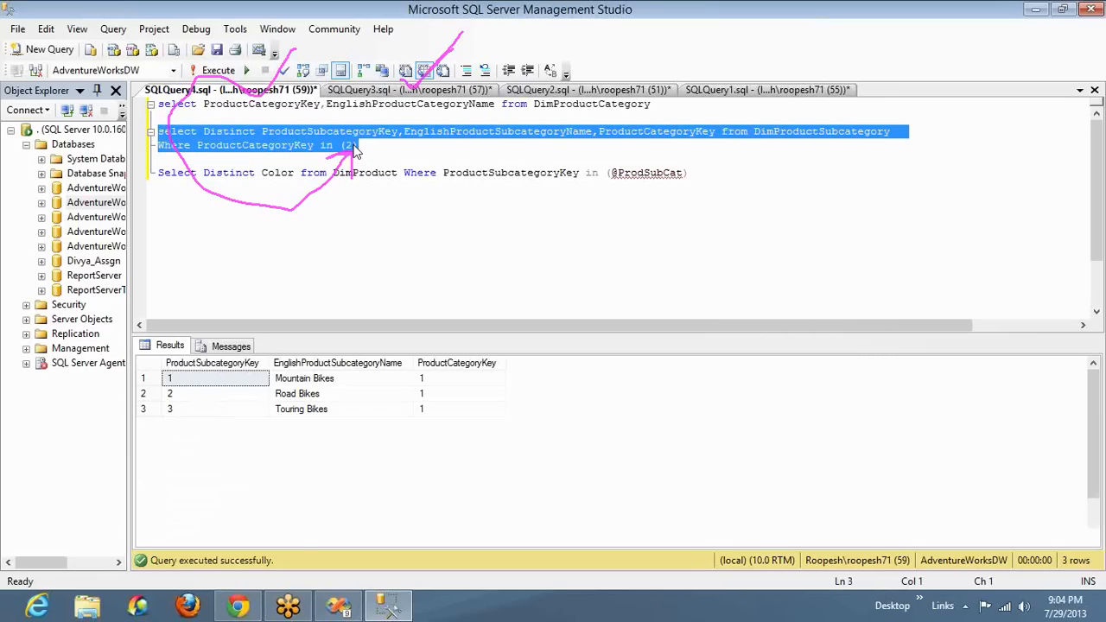
Set the category key in the subcategory filter to 3 and run that statement on its own
left_click(354, 145)
key("BackSpace")
type("3")
key("shift+Home")
key("shift+Up")
key("F5")
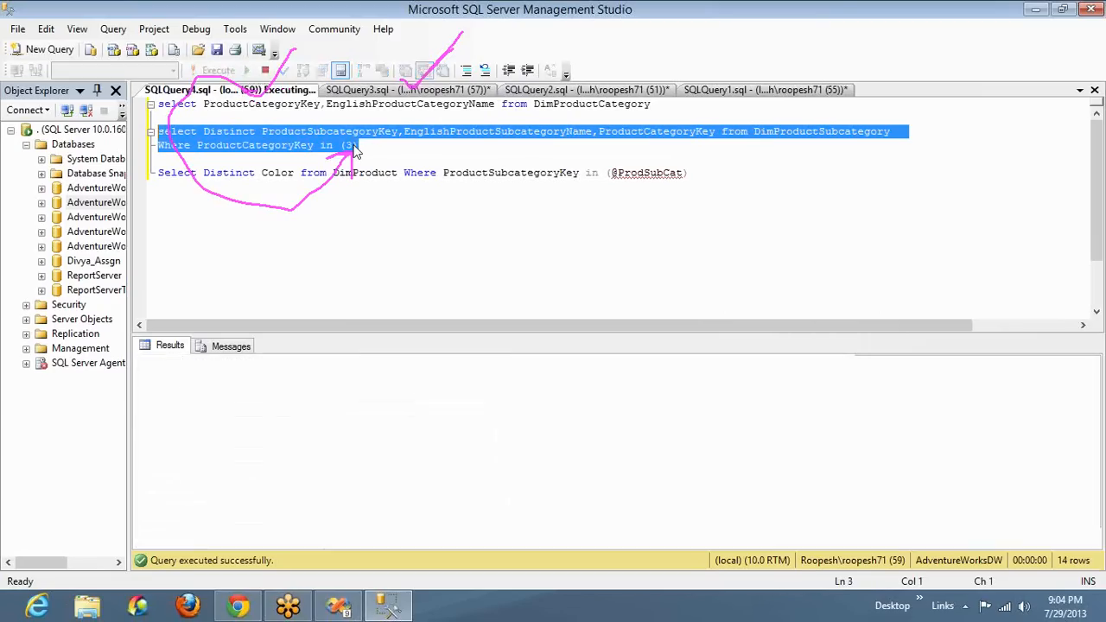
Filter the subcategory query by category key 4 and run only that statement
left_click(353, 145)
key("BackSpace")
type("4")
key("shift+Home")
key("shift+Up")
key("F5")
left_click(356, 152)
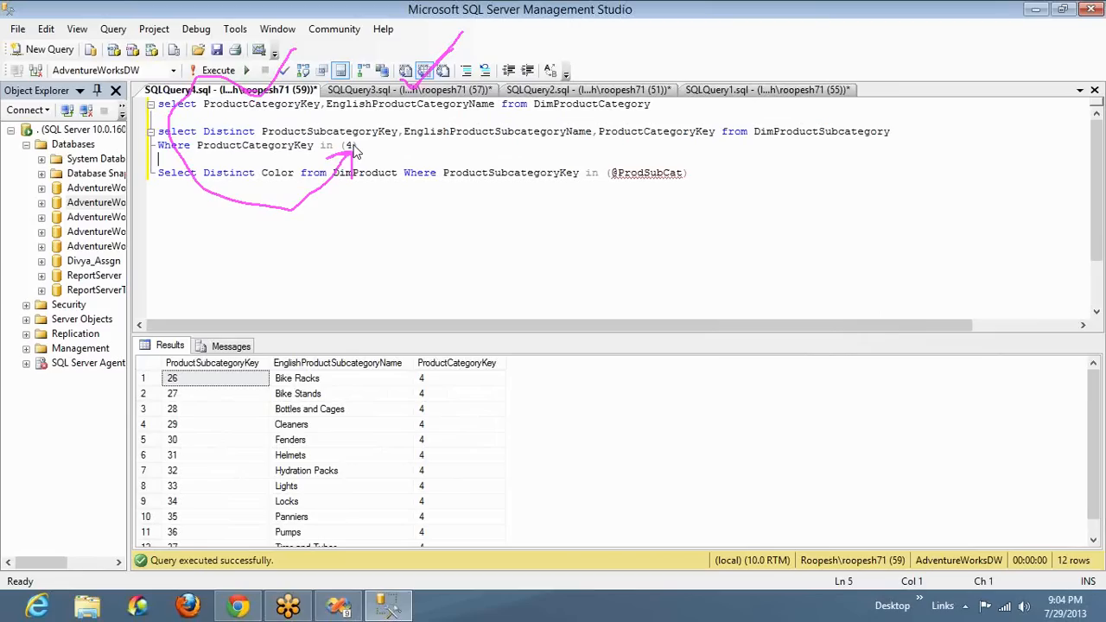
Set the subcategory query's ProductCategoryKey filter to 5 and run only that statement
left_click(355, 151)
key("BackSpace")
type("5")
key("shift+Home")
key("shift+Up")
key("F5")
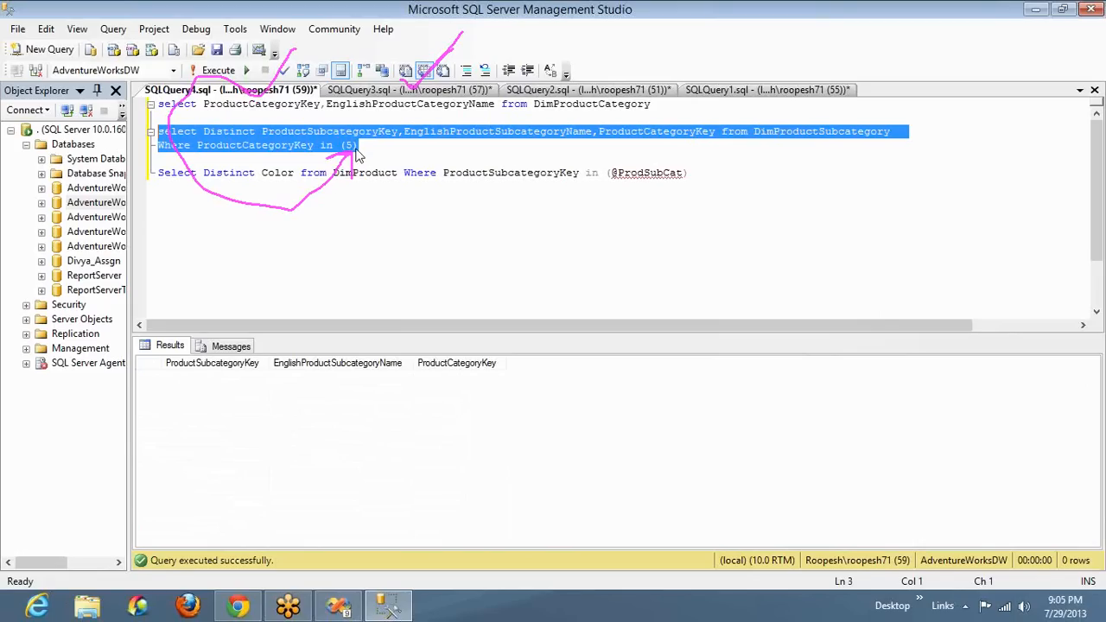
double_click(659, 173)
key("BackSpace")
type("12")
key("shift+Home")
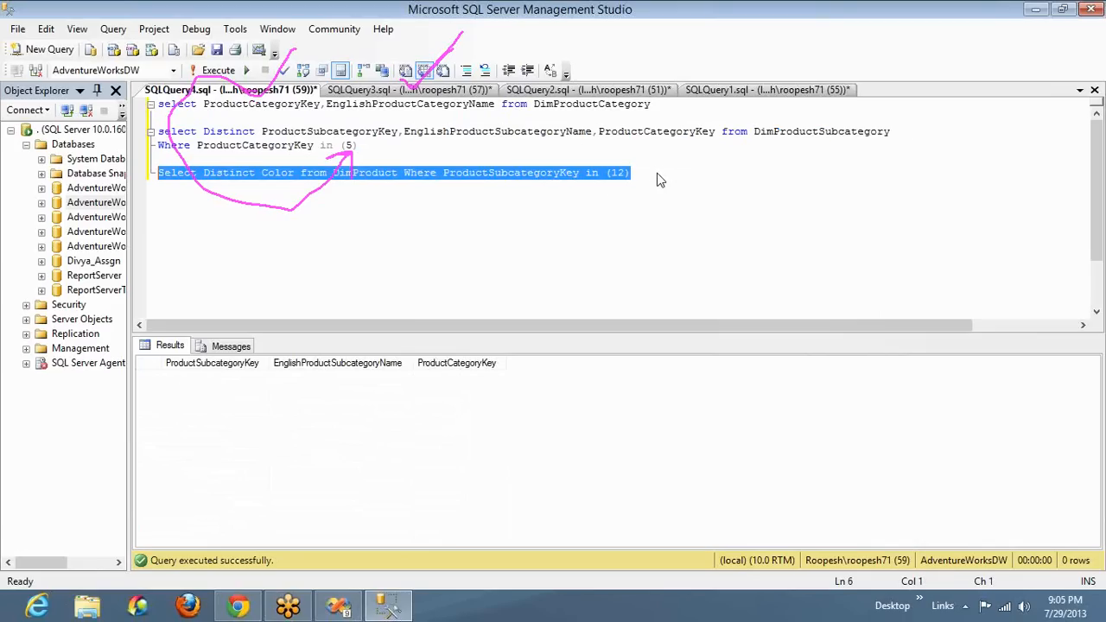
key("F5")
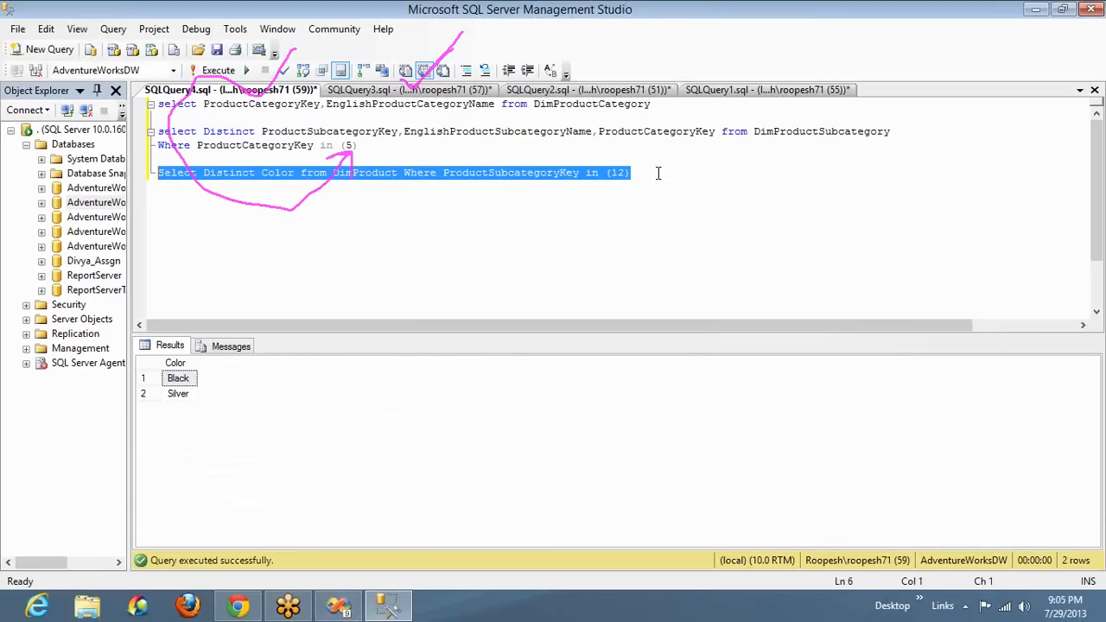
Switch to Visual Studio, check the category parameter's available values from Category_DS and accept its properties
key("alt+Tab")
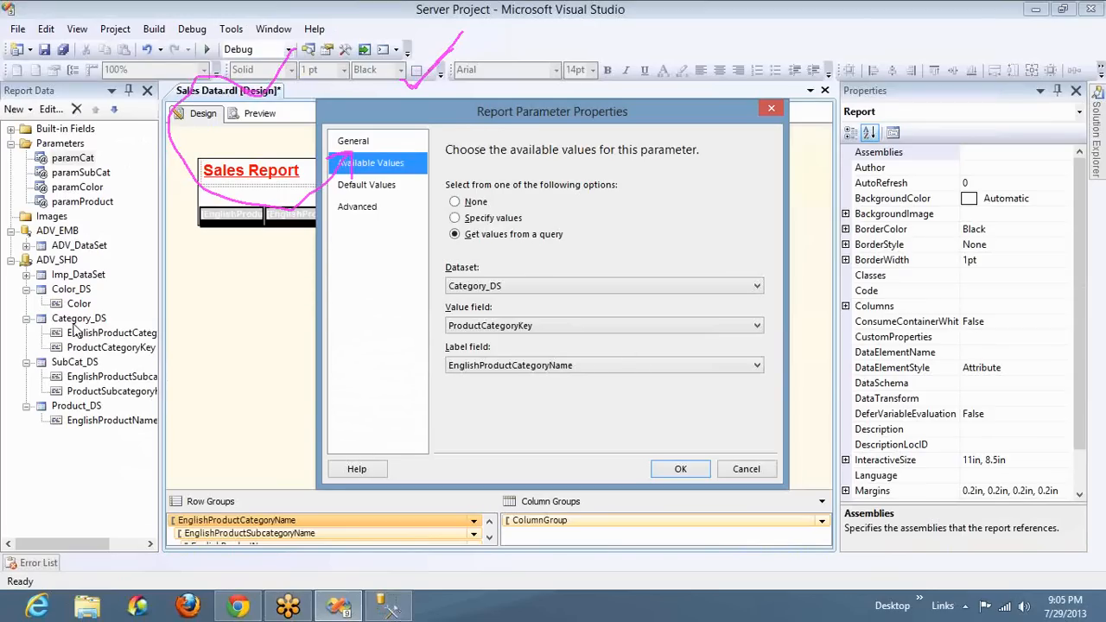
key("alt+Tab")
key("alt+Tab")
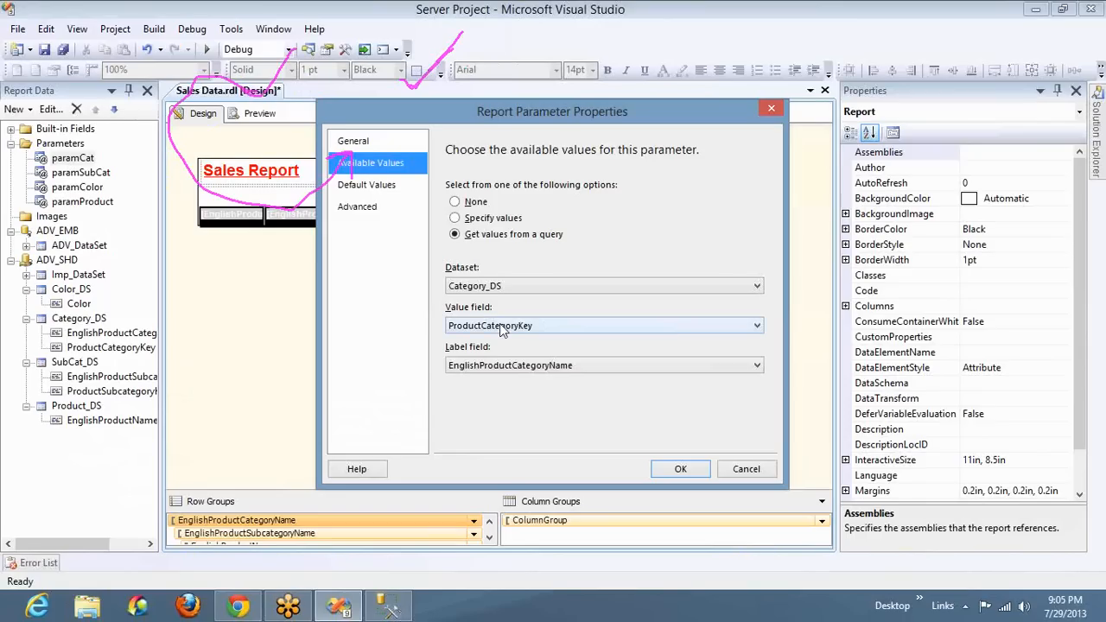
left_click(677, 470)
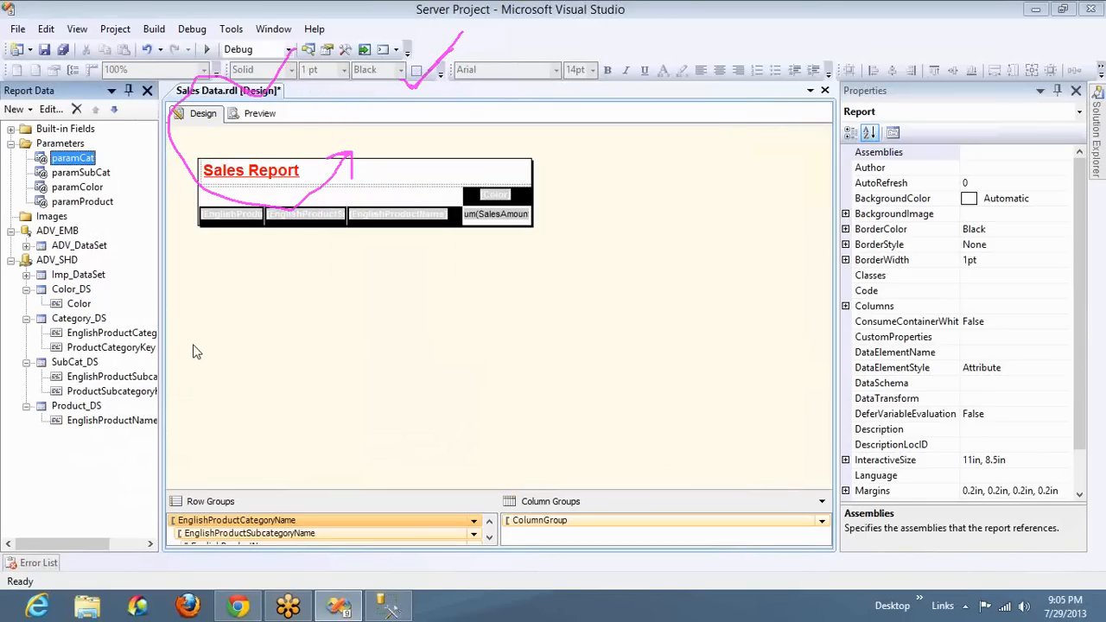
Return to SQL Server Management Studio and highlight the two-line subcategory query with its category key filter
key("alt+Tab")
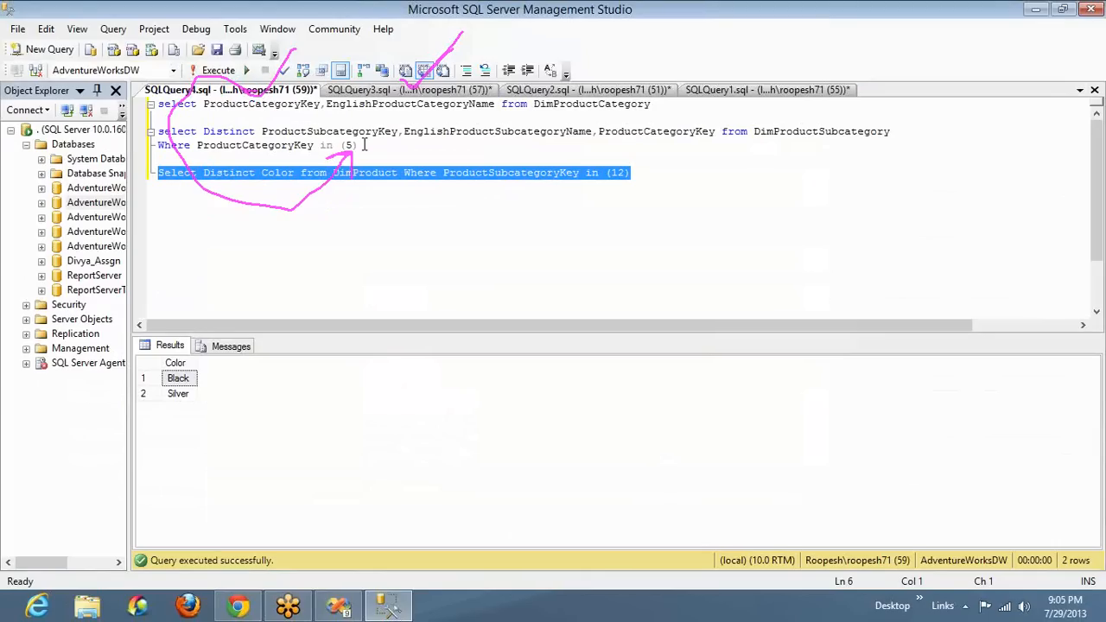
left_click(364, 145)
key("shift+Up")
key("shift+Home")
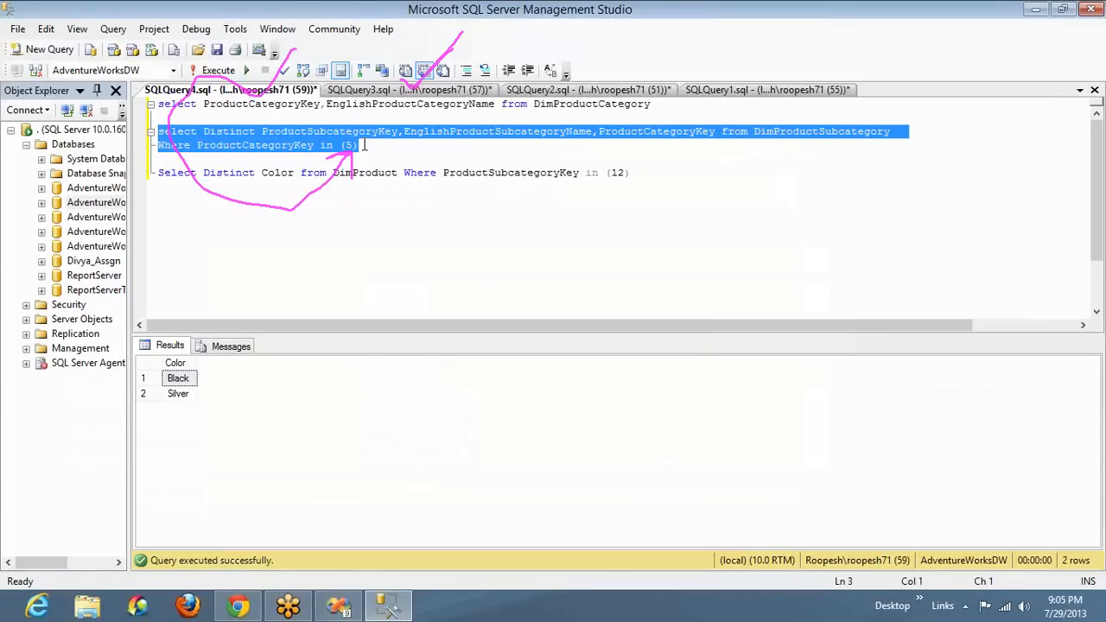
key("alt+Tab")
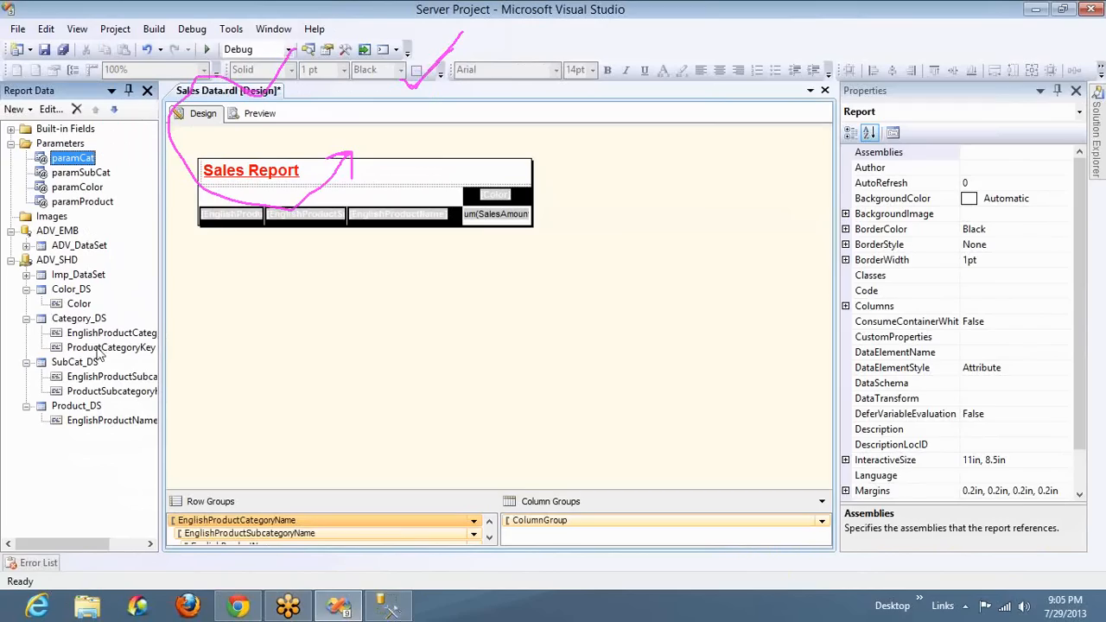
double_click(77, 363)
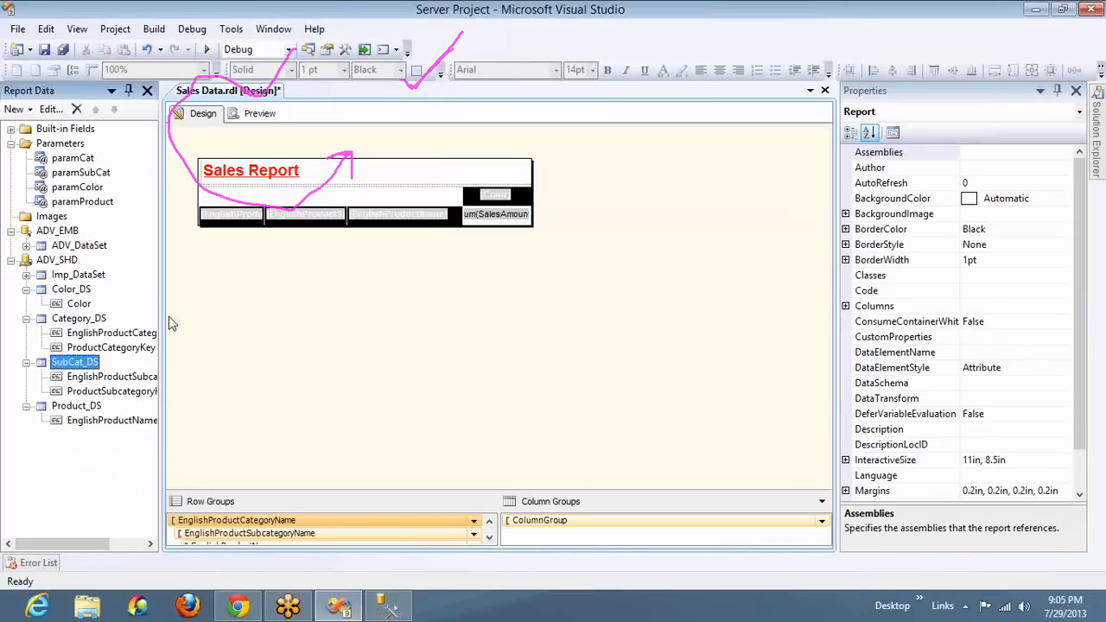
left_click(341, 160)
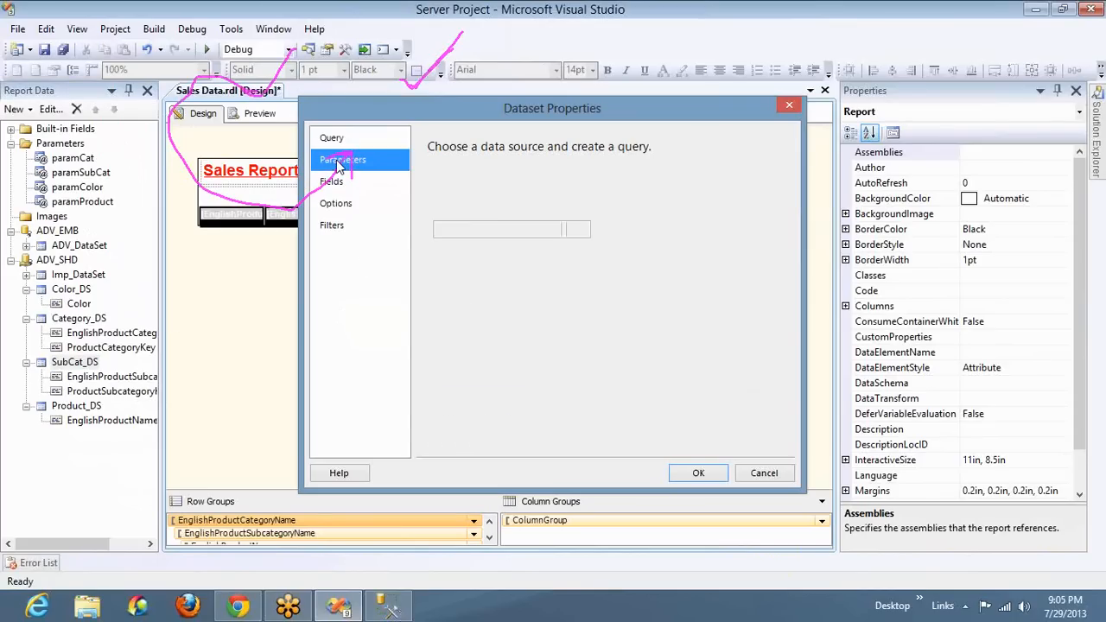
key("alt+Tab")
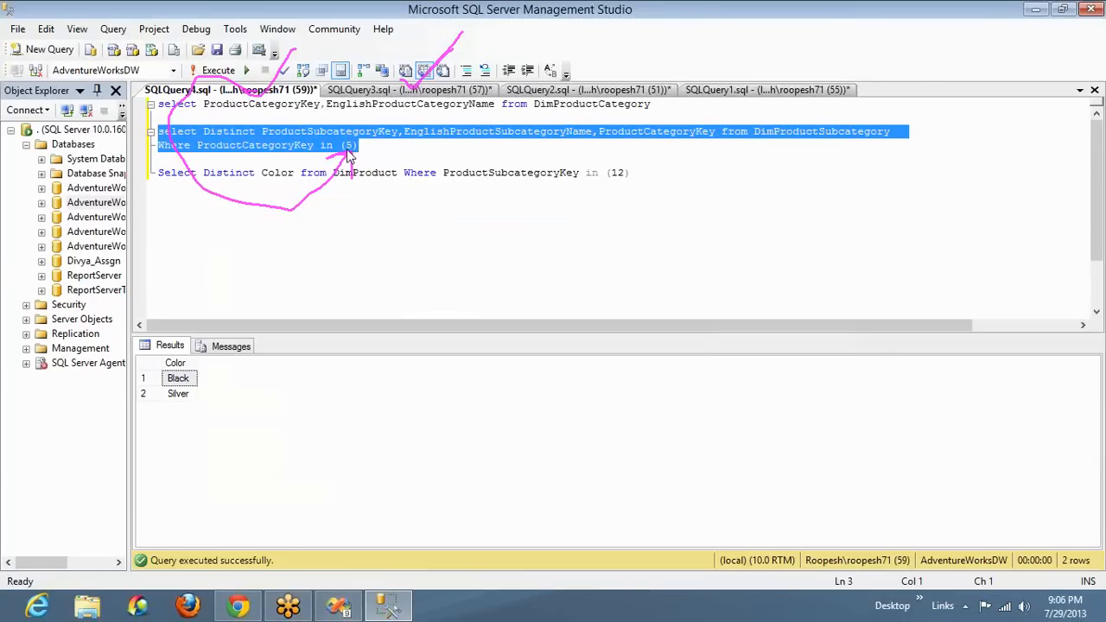
key("alt+Tab")
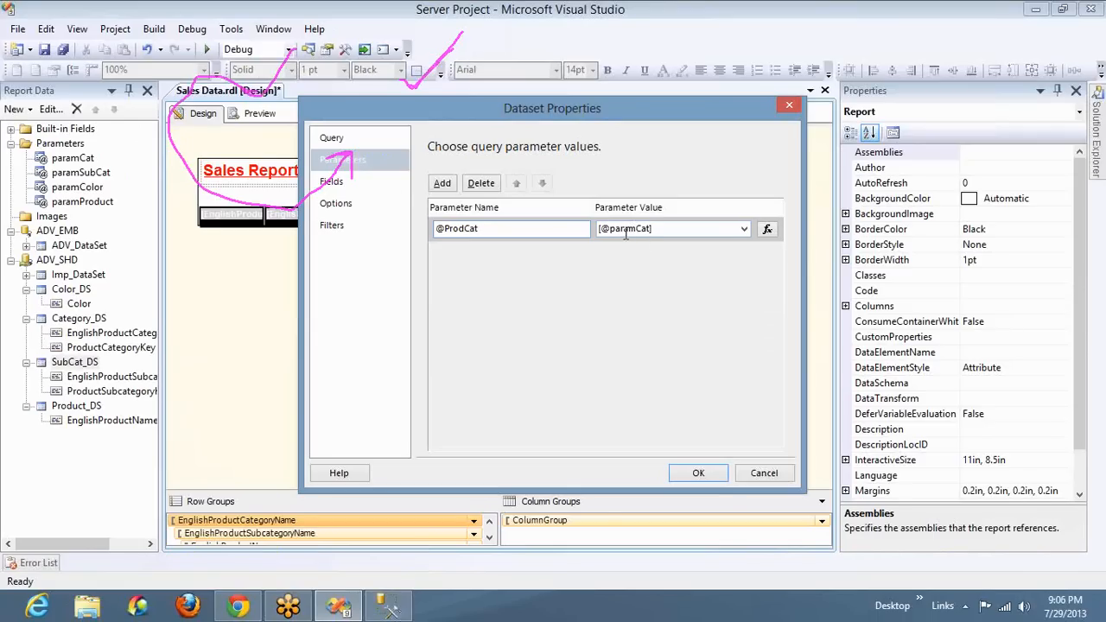
left_click(329, 139)
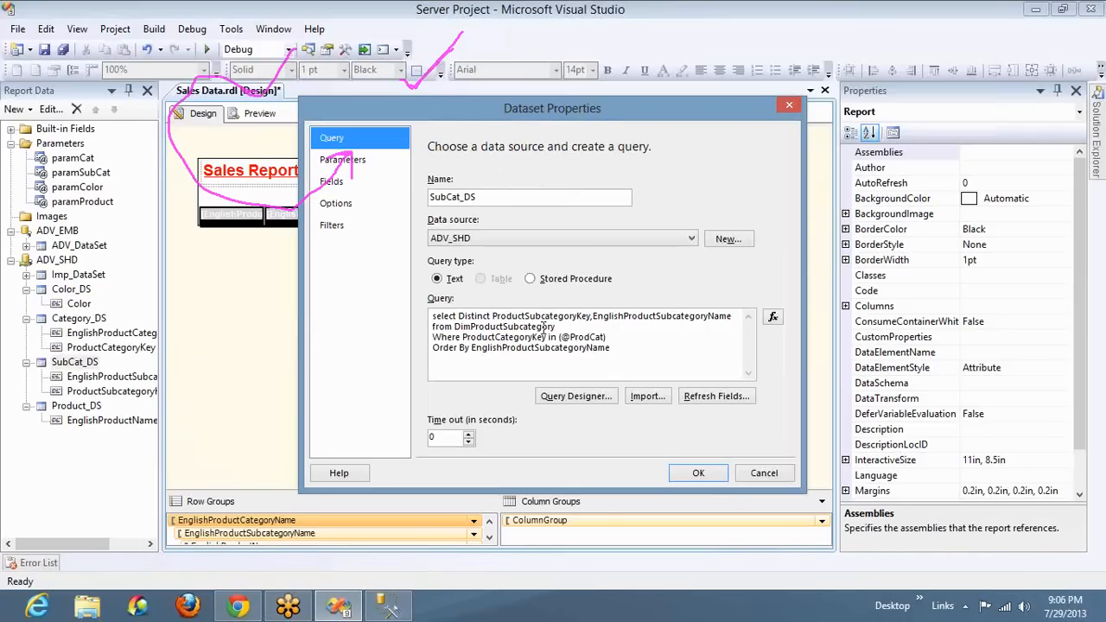
left_click(698, 473)
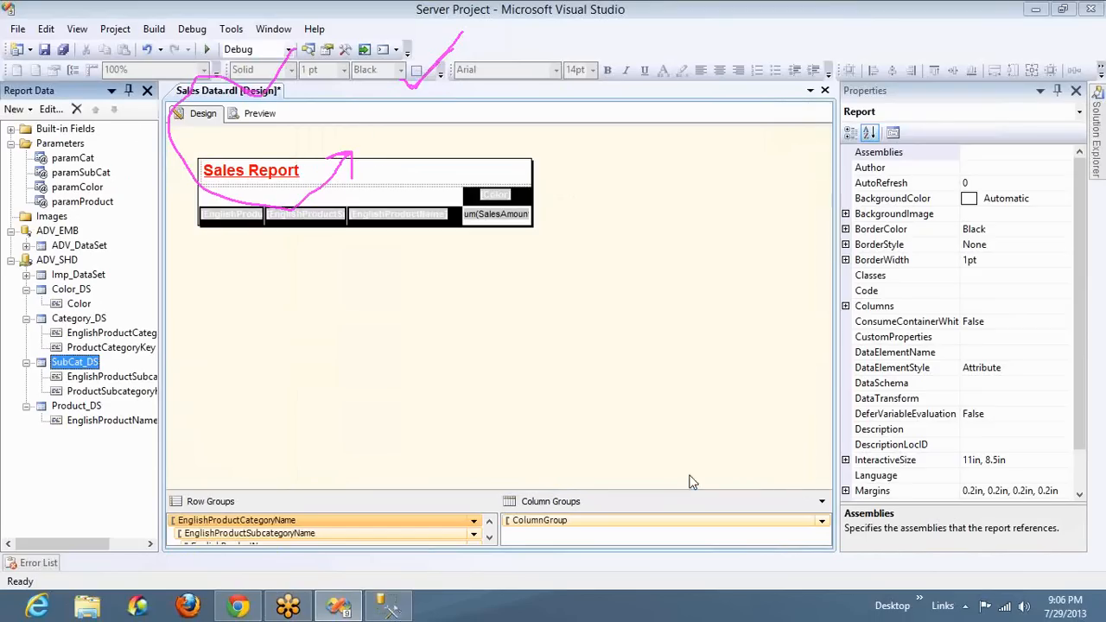
double_click(70, 288)
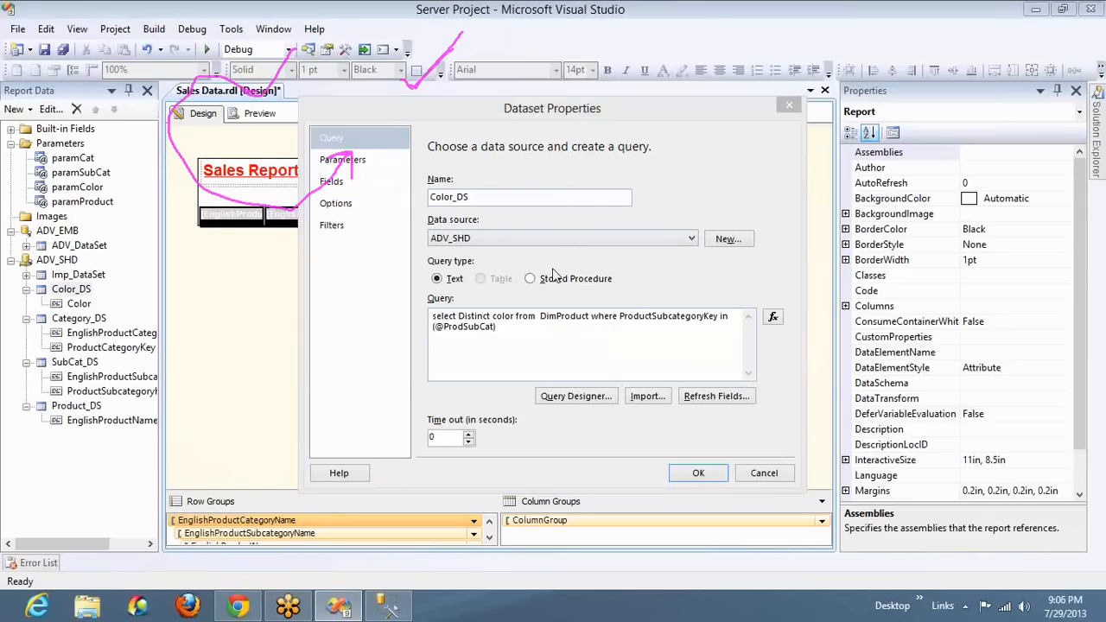
key("alt+Tab")
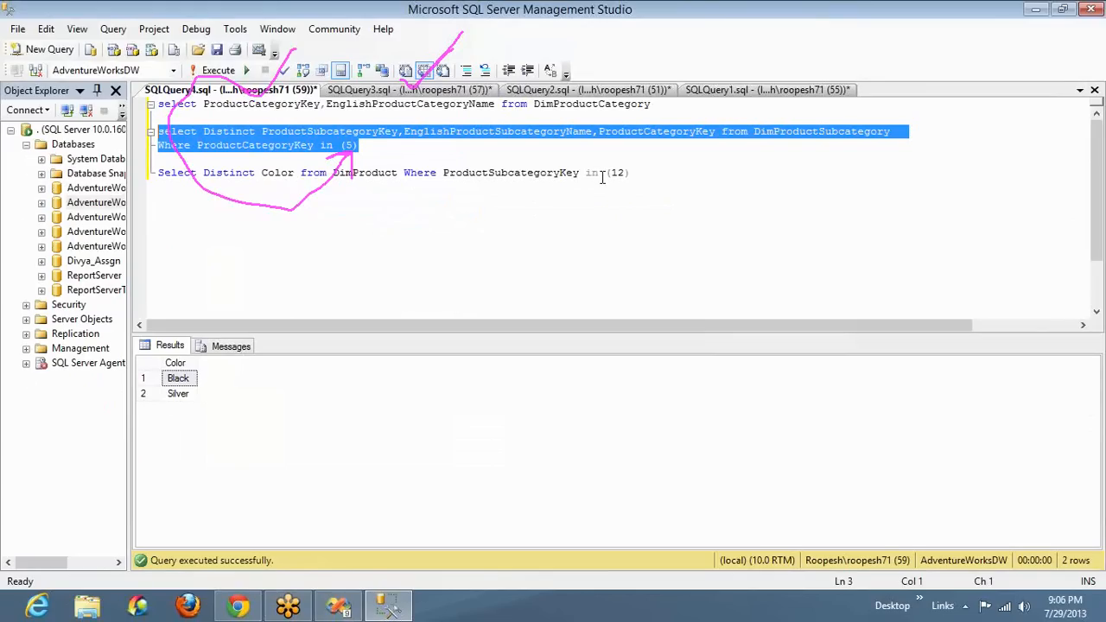
key("alt+Tab")
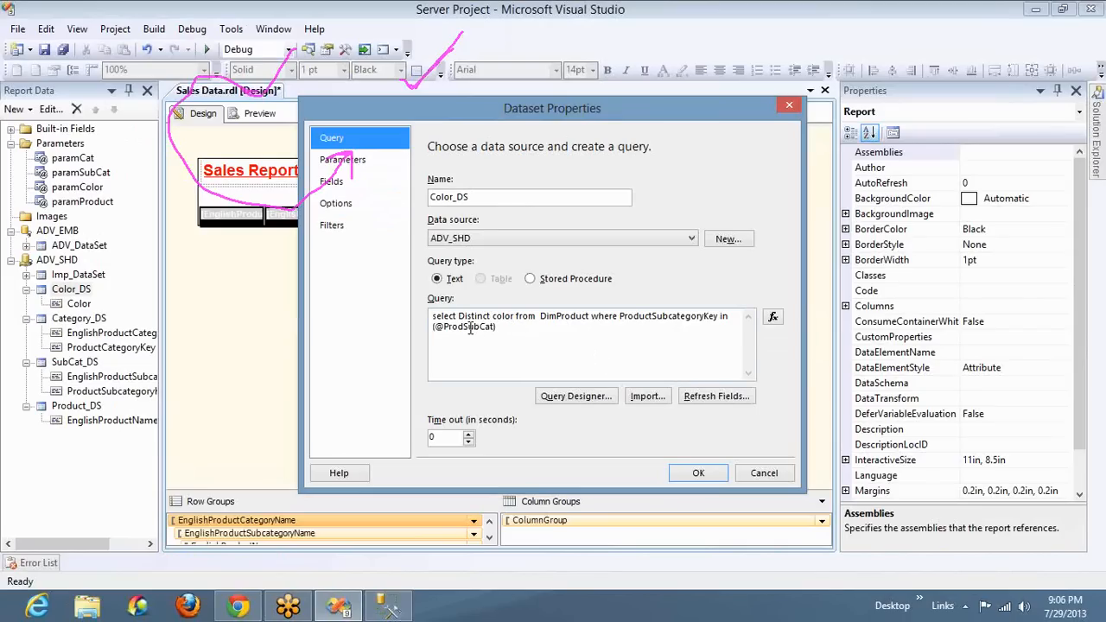
left_click(372, 168)
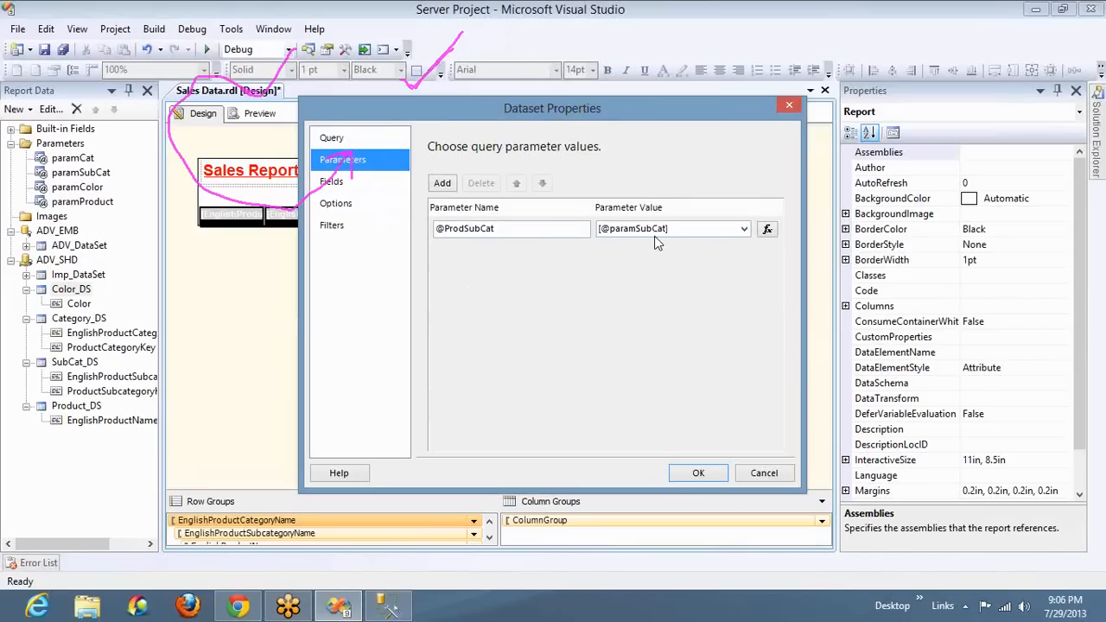
left_click(698, 473)
Preview the report with category Clothing and sub category Caps, and check the colors offered
left_click(257, 121)
left_click(370, 137)
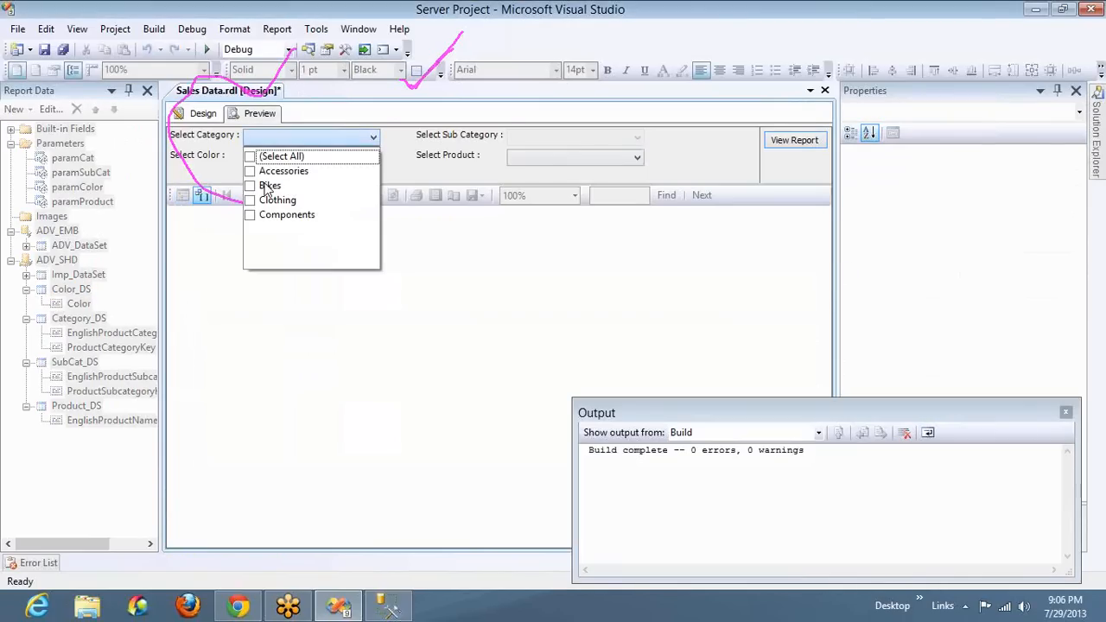
left_click(250, 202)
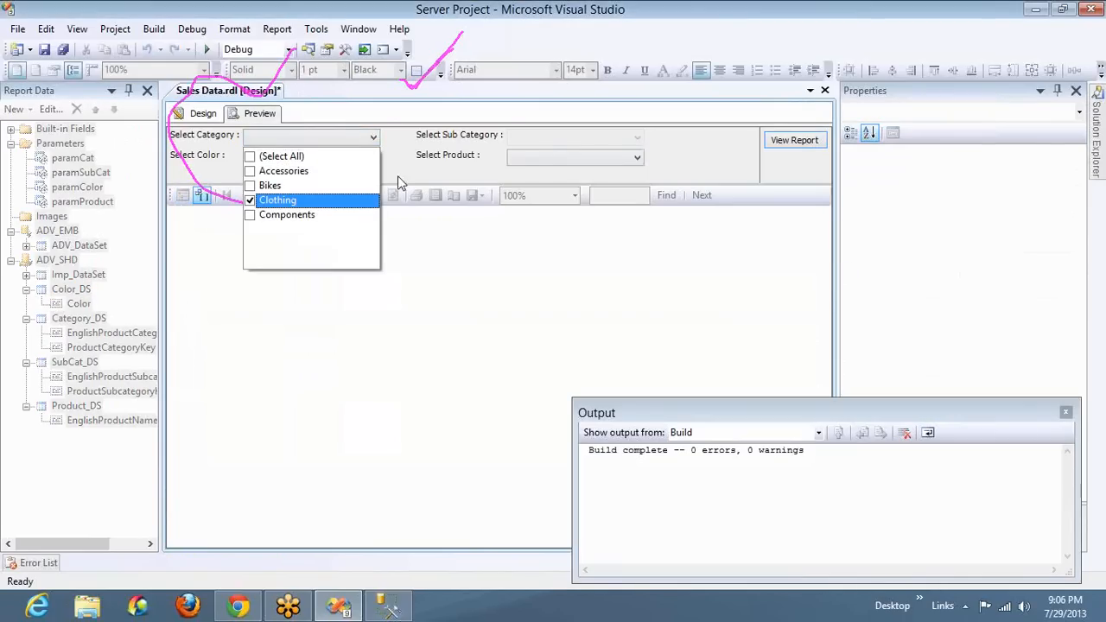
left_click(542, 136)
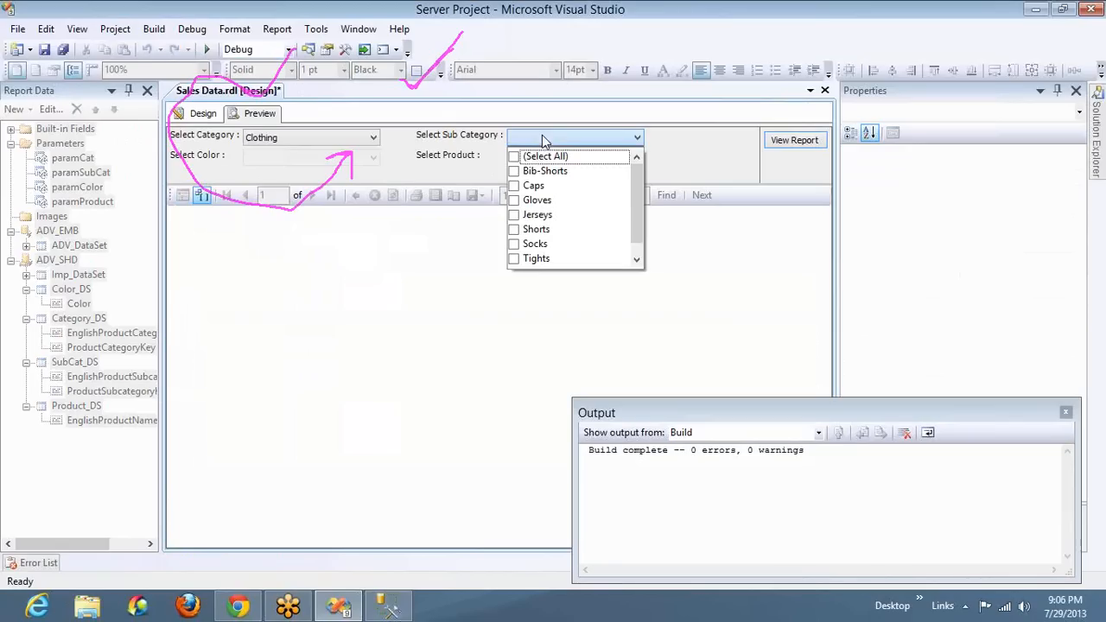
left_click(513, 186)
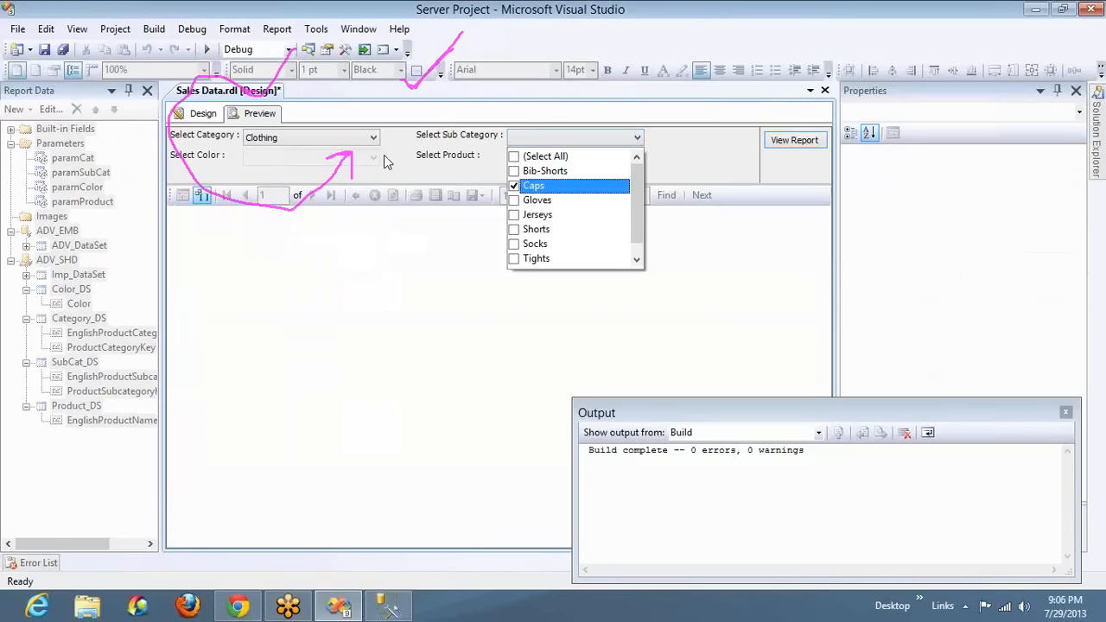
left_click(384, 154)
left_click(362, 161)
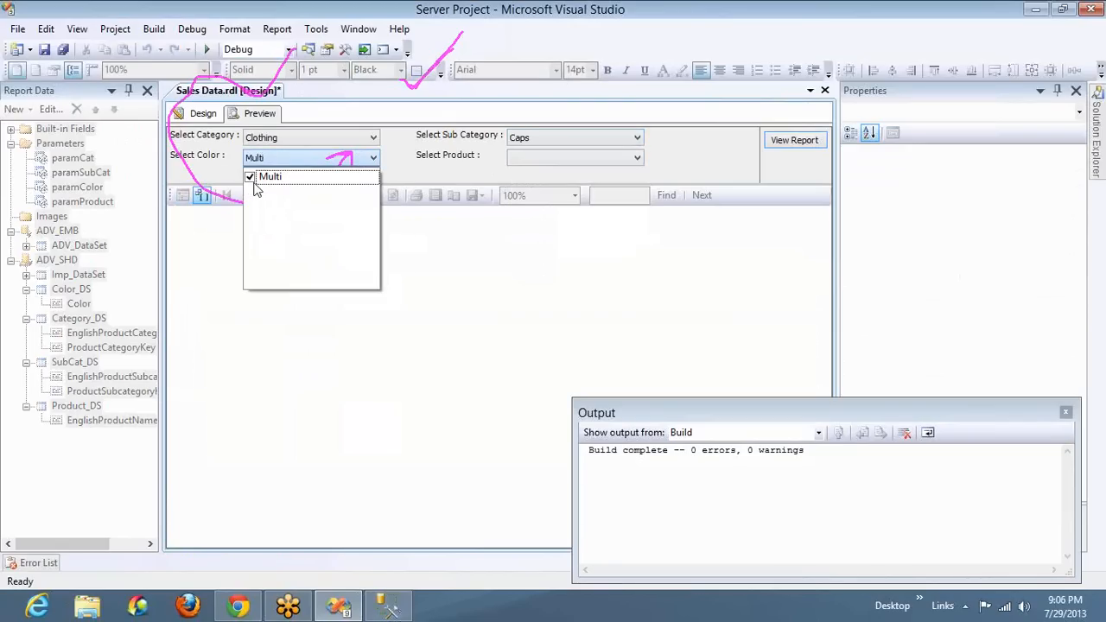
Add Gloves to the selected sub categories and check which colors are offered
left_click(523, 140)
left_click(524, 140)
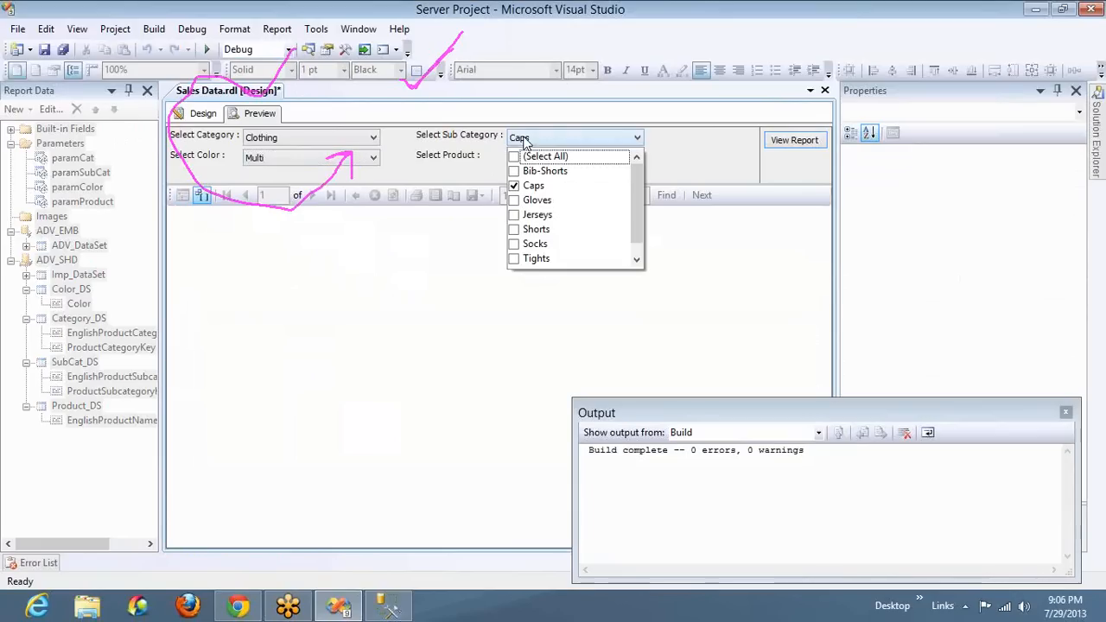
left_click(514, 200)
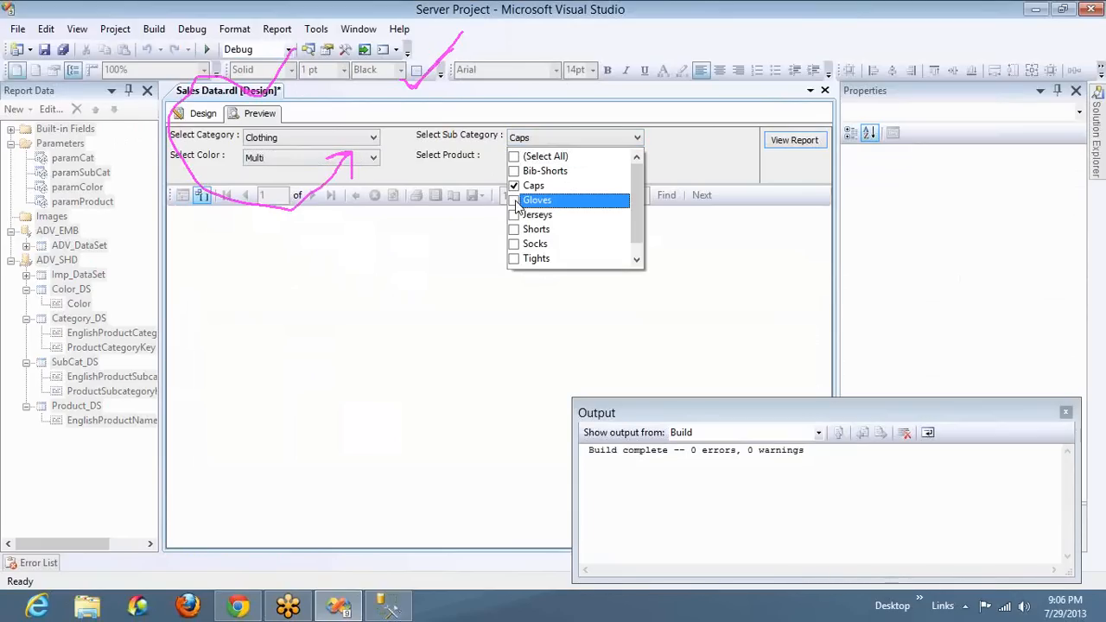
left_click(329, 170)
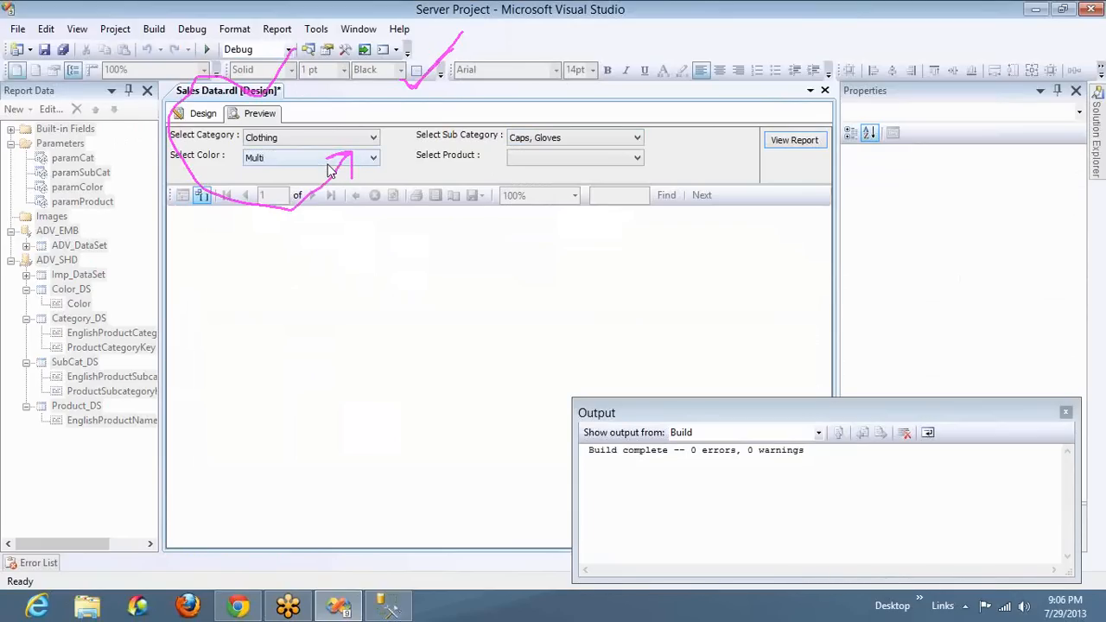
left_click(331, 164)
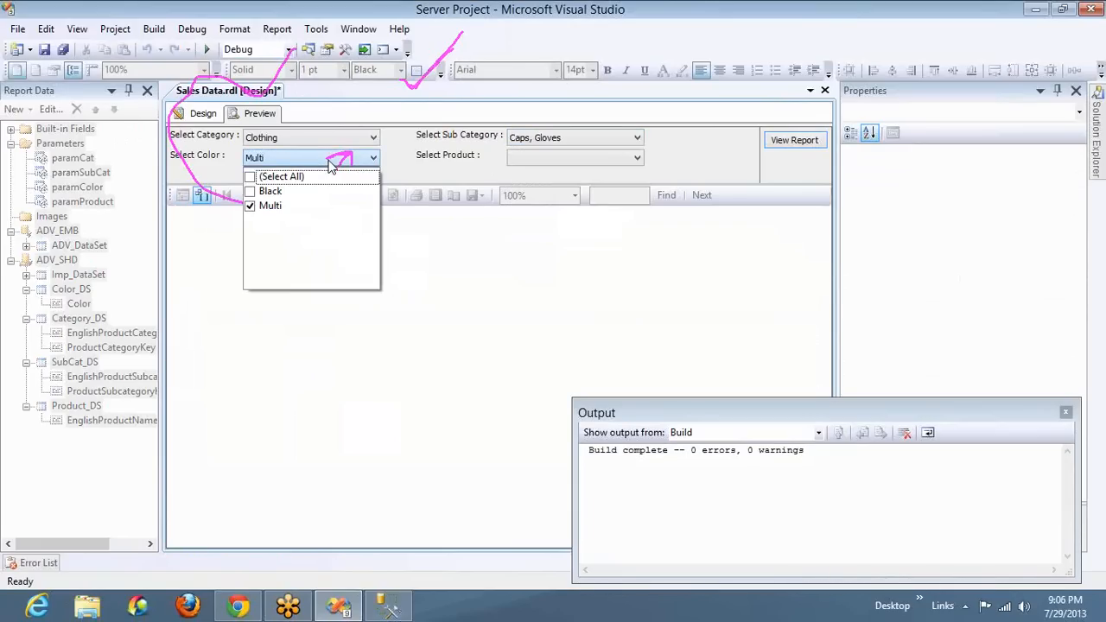
Include Jerseys in the sub category selection and check the color choices again
left_click(555, 147)
left_click(553, 145)
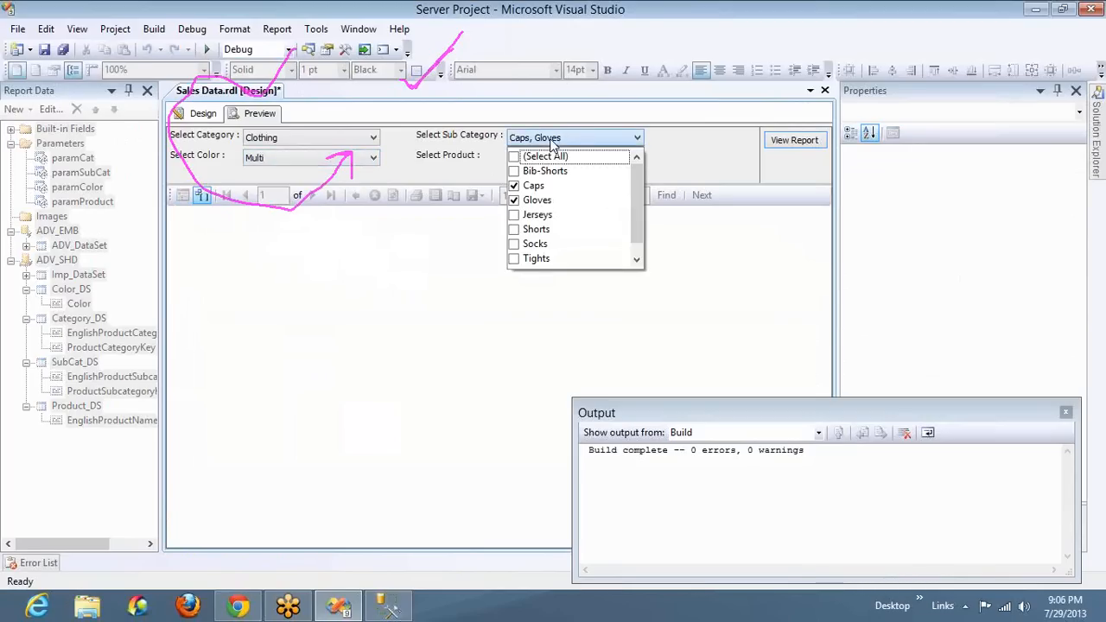
left_click(514, 218)
left_click(411, 183)
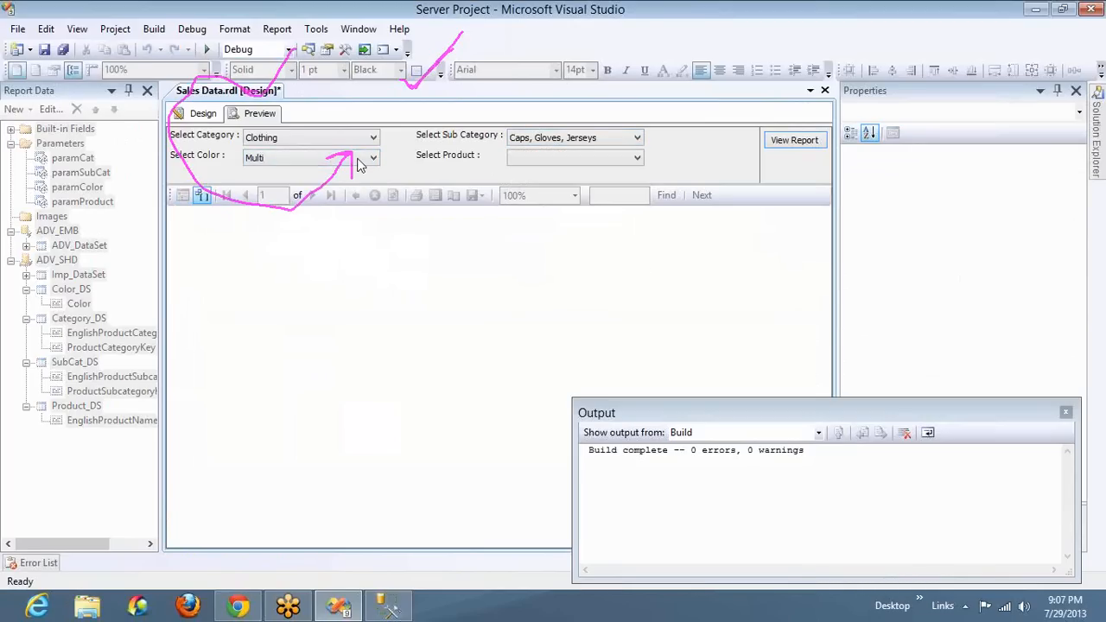
left_click(358, 160)
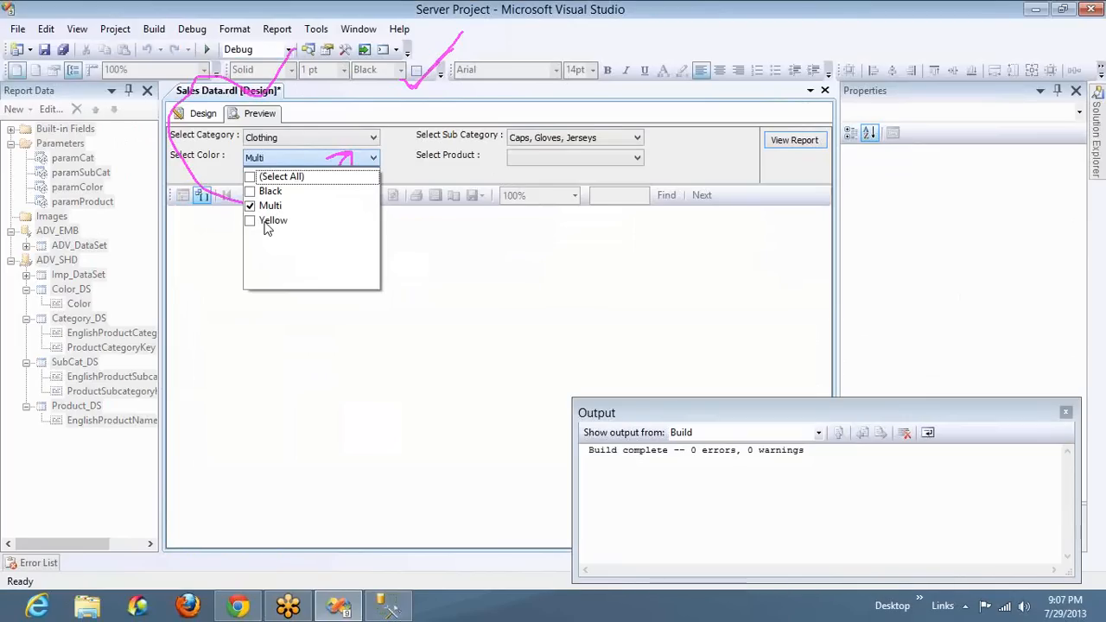
Select all sub categories of Clothing, examine the colors offered, and dismiss the open list
left_click(522, 139)
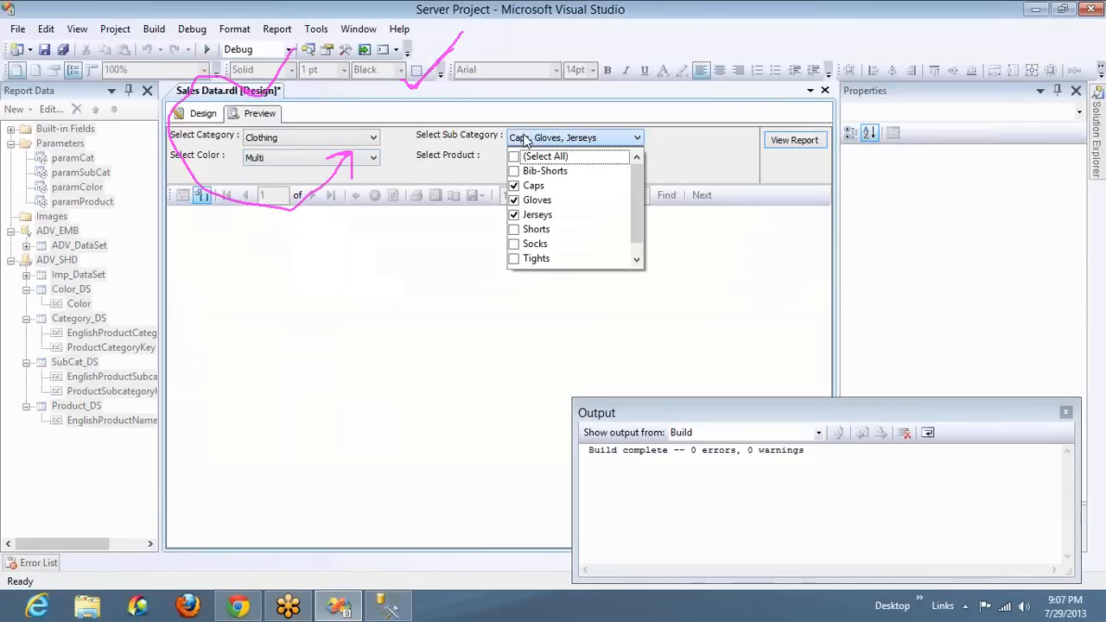
left_click(515, 157)
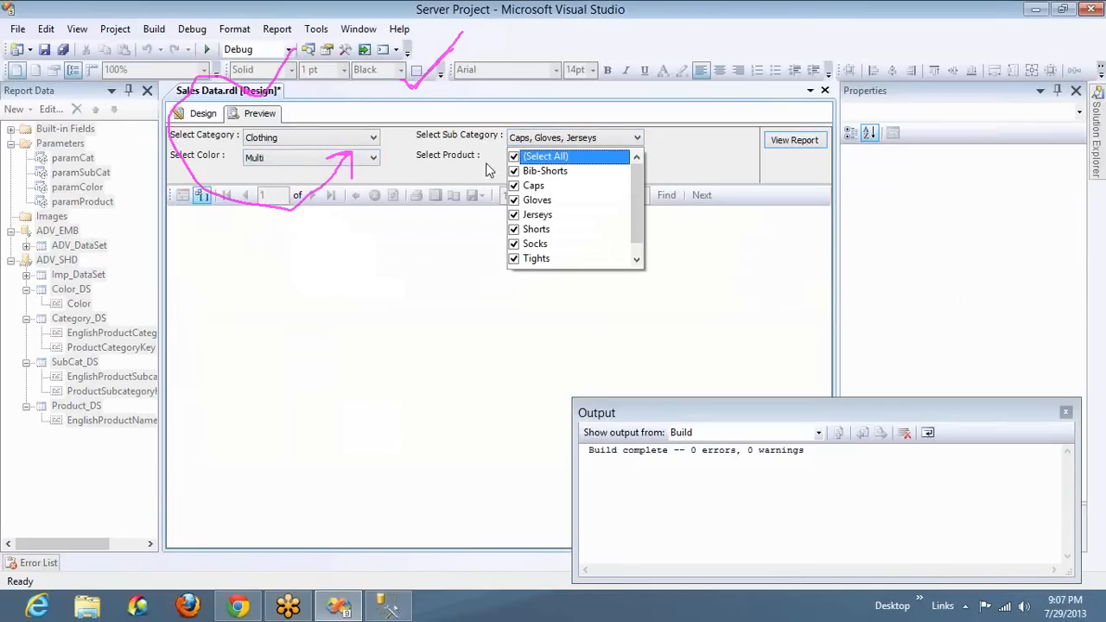
left_click(420, 163)
left_click(373, 158)
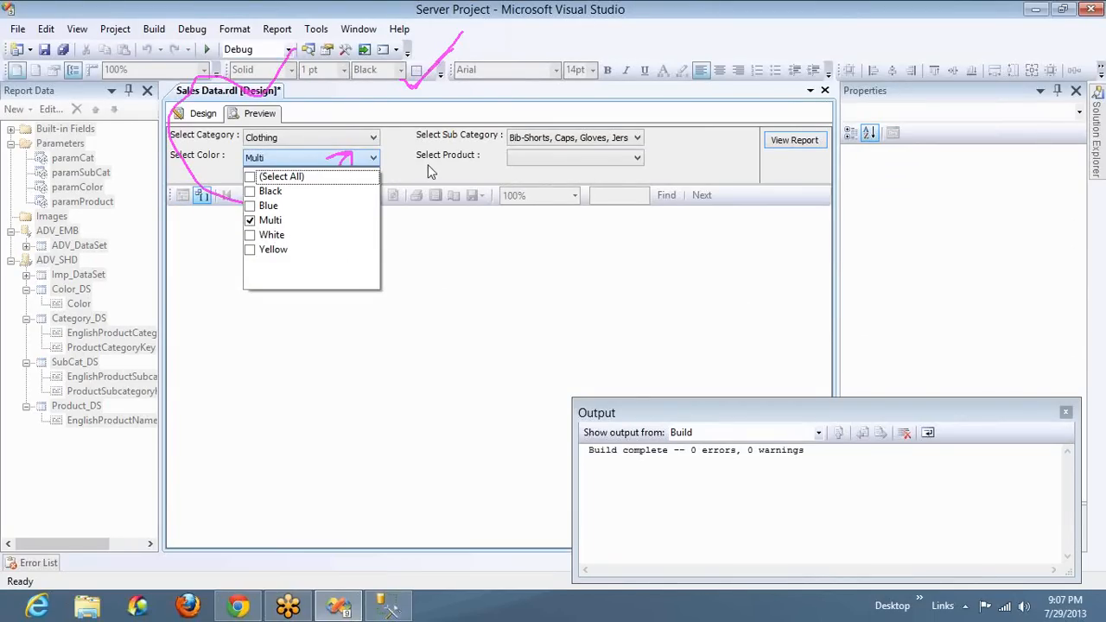
left_click(811, 408)
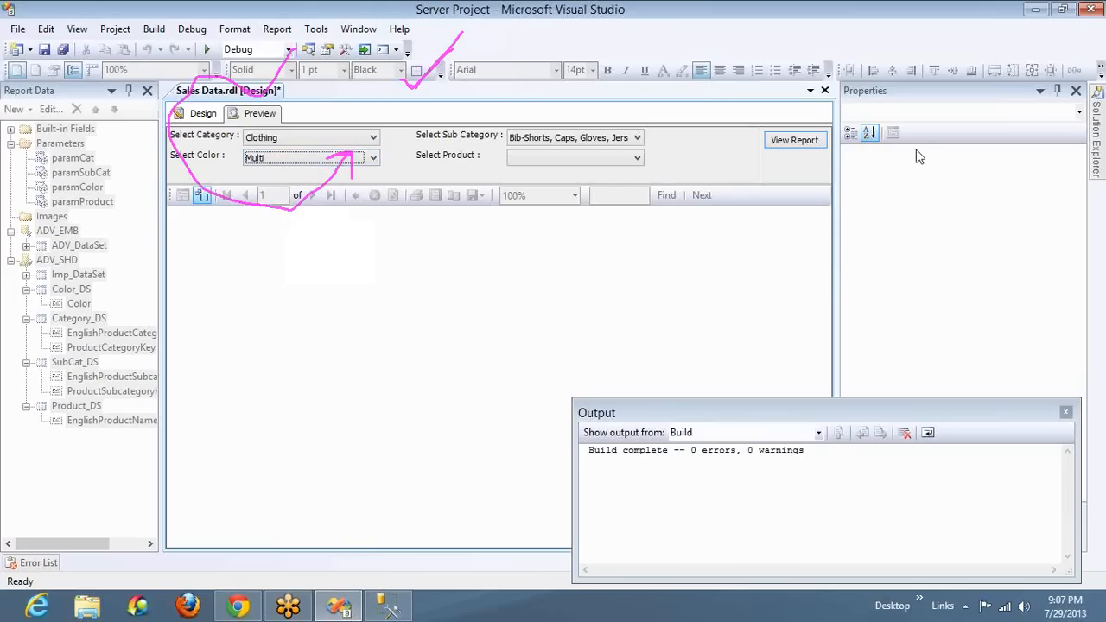
Copy the Product_DS query from the report design and paste it below the color statement in SQL Server Management Studio
left_click(203, 113)
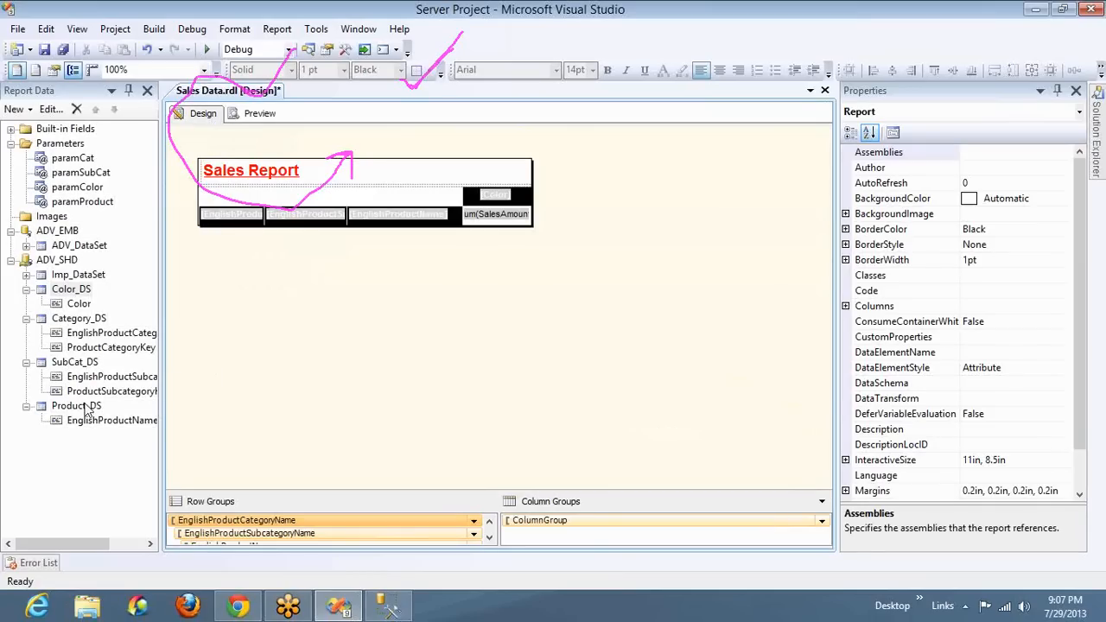
double_click(86, 411)
left_click(594, 330)
key("ctrl+c")
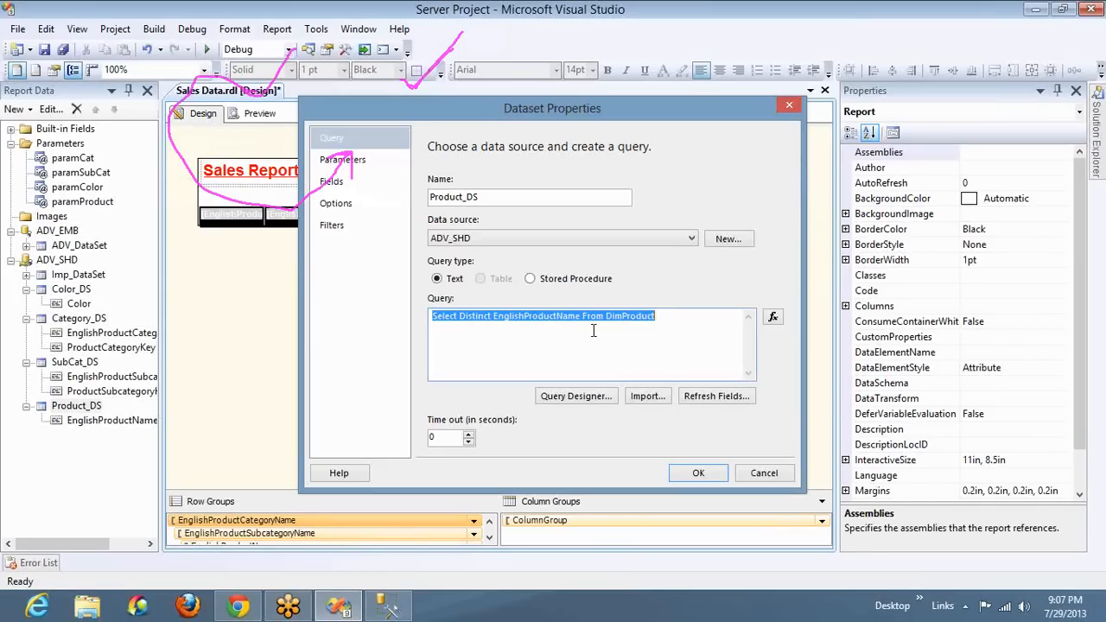
key("alt+Tab")
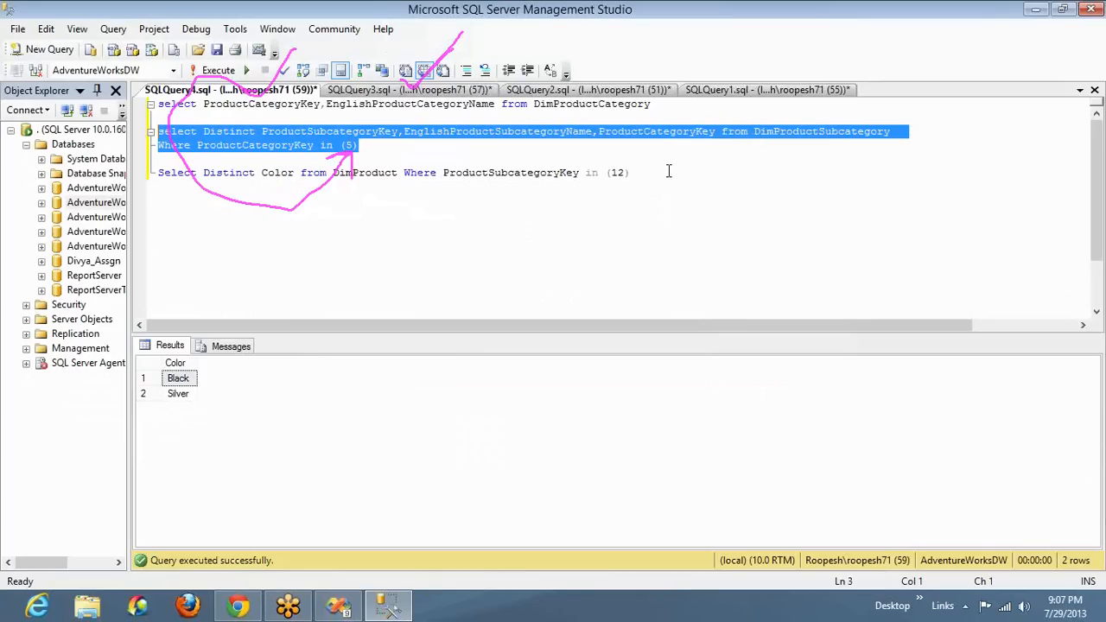
left_click(668, 171)
key("Return")
key("Return")
key("ctrl+v")
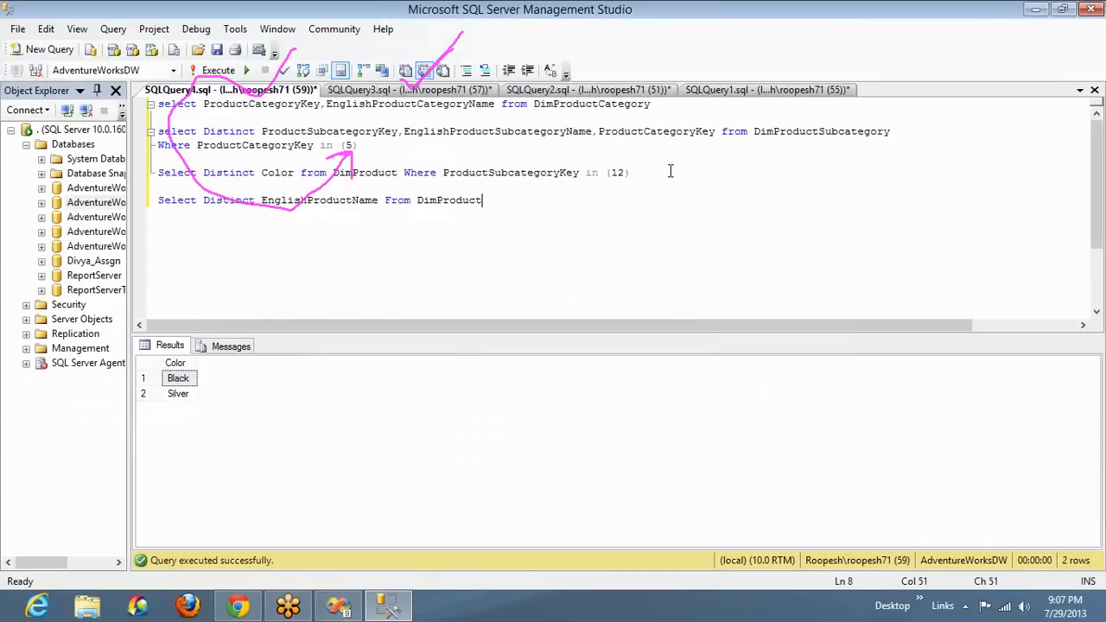
type("Where Co")
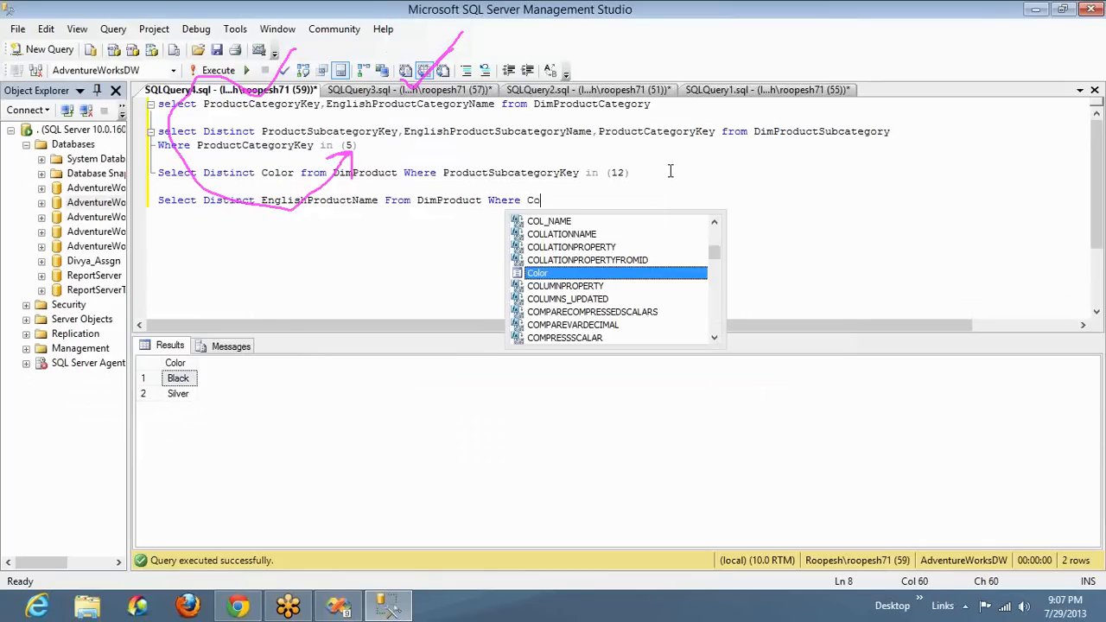
type("lor in")
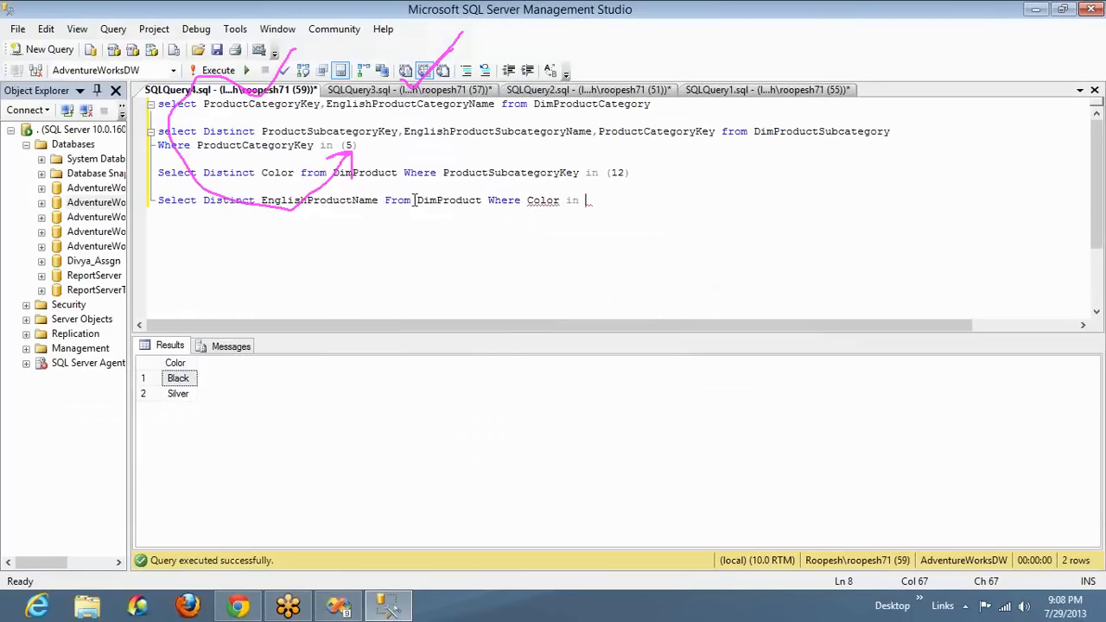
double_click(372, 173)
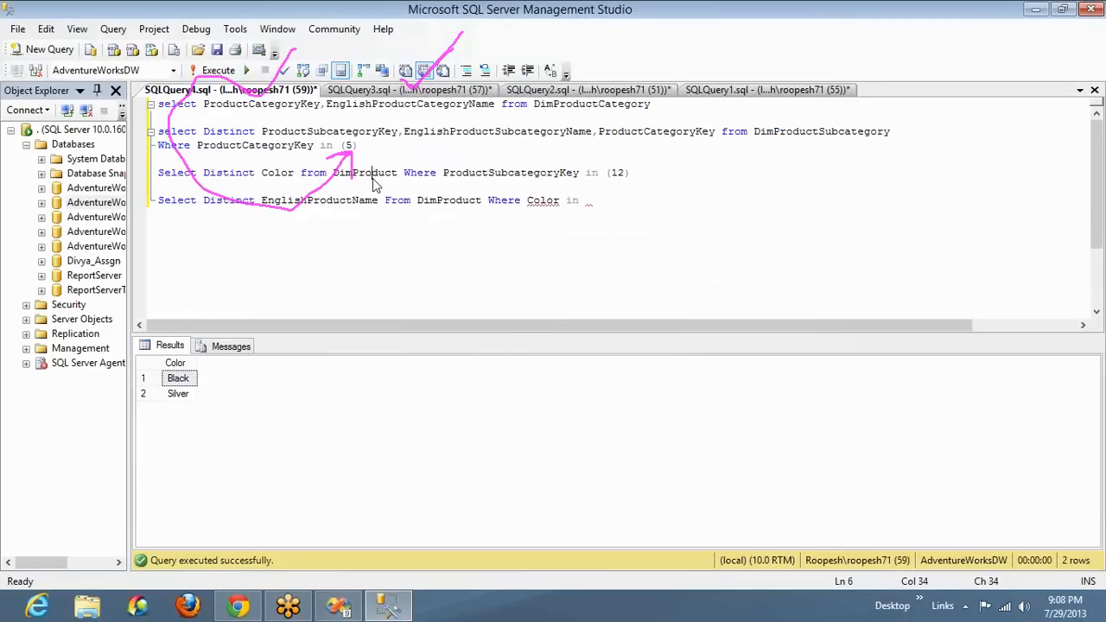
double_click(430, 199)
left_click(587, 204)
type("(@")
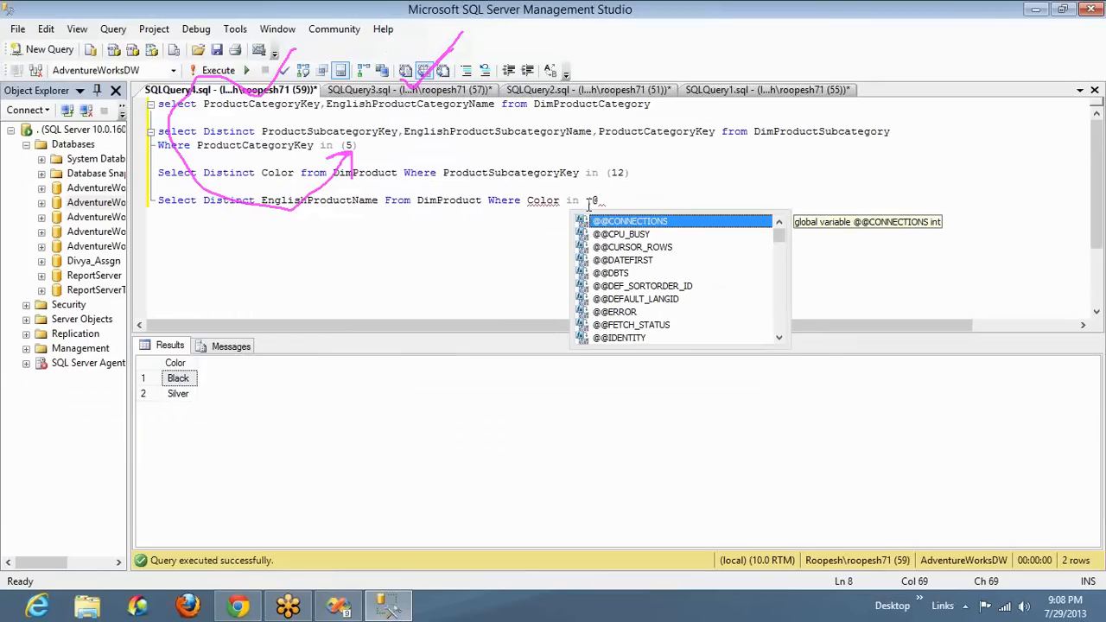
type("color)")
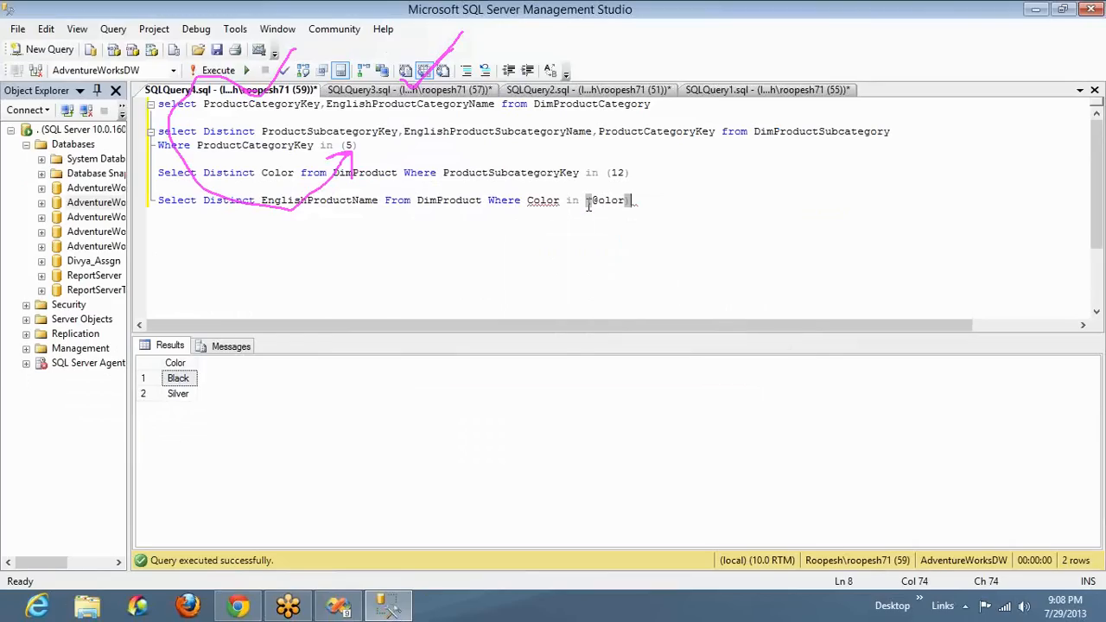
key("Left")
key("Left")
key("Left")
key("Left")
key("Left")
type("C")
key("End")
Copy the filtered product statement and replace the Product_DS query with it in Visual Studio
key("shift+Page_Up")
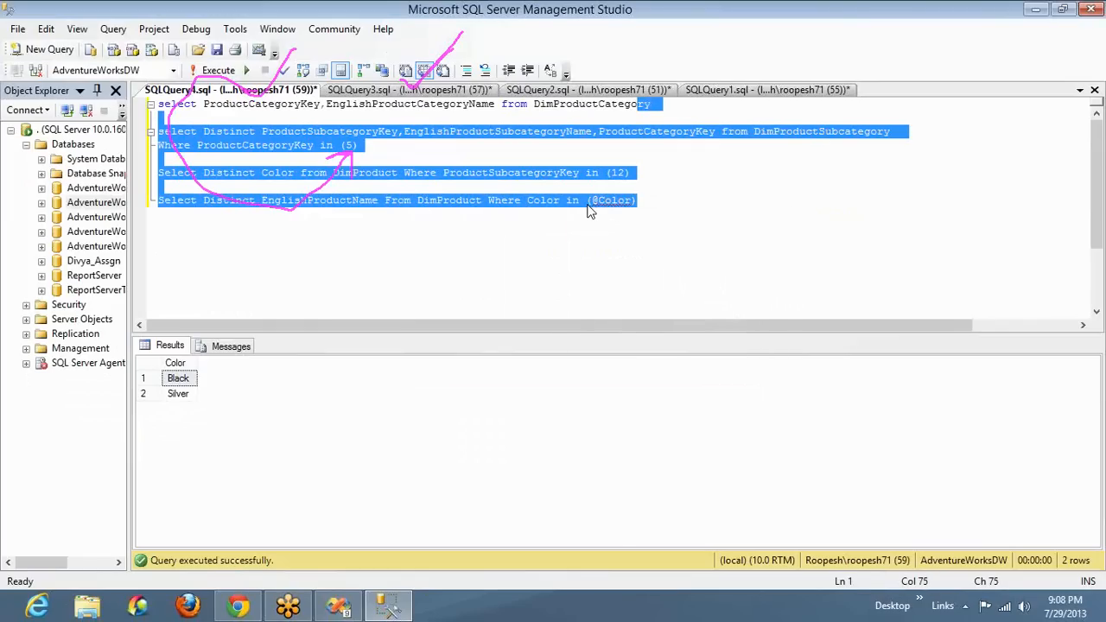
key("Page_Down")
key("shift+Home")
key("ctrl+c")
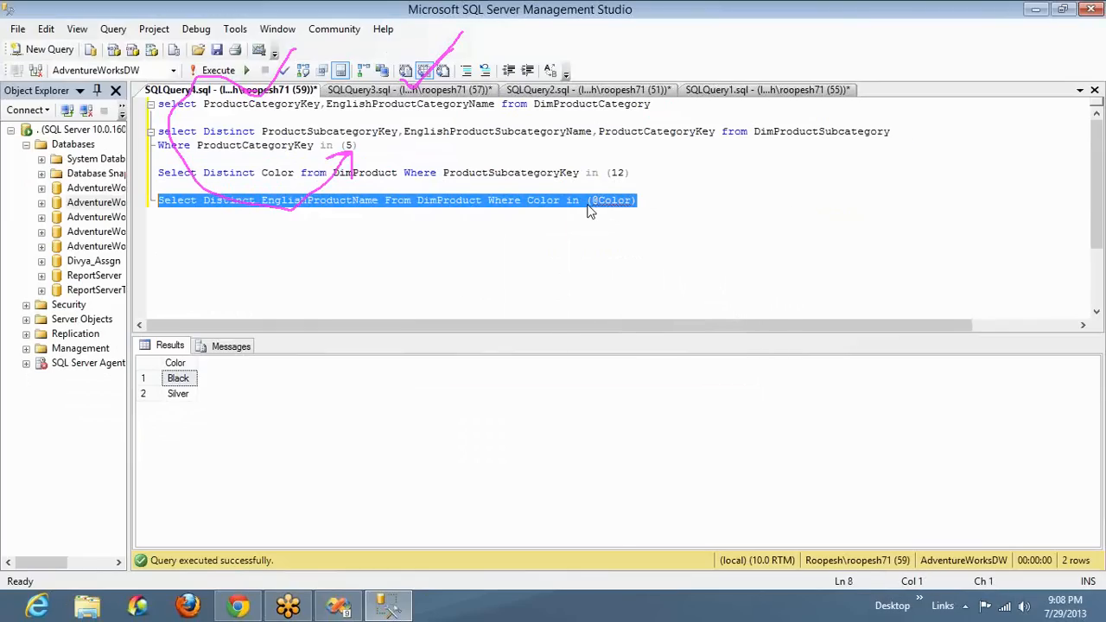
key("alt+Tab")
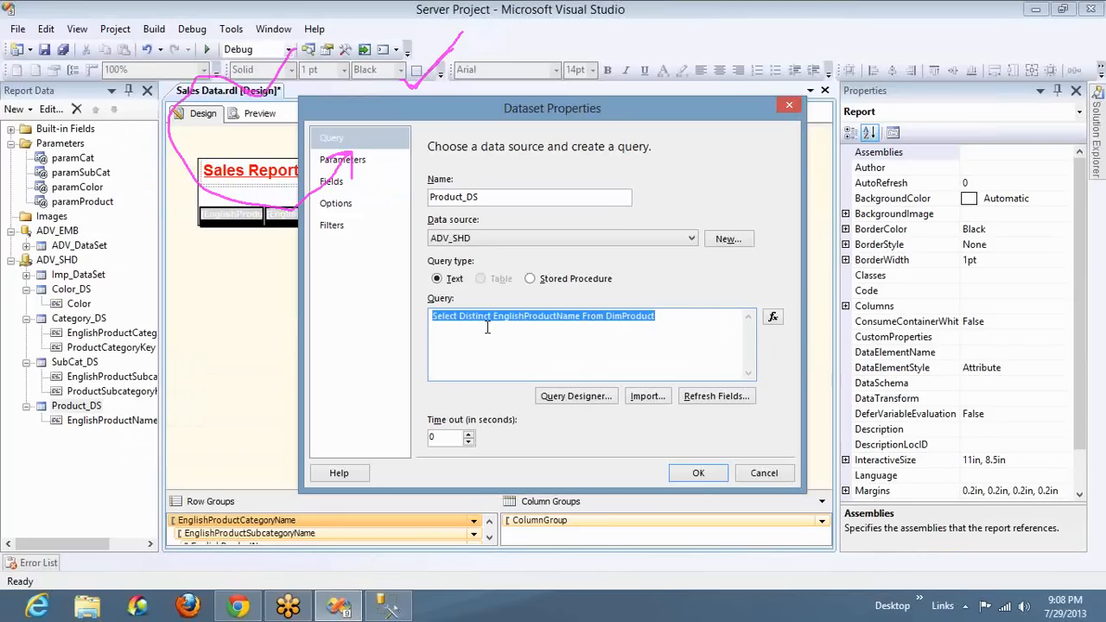
key("ctrl+v")
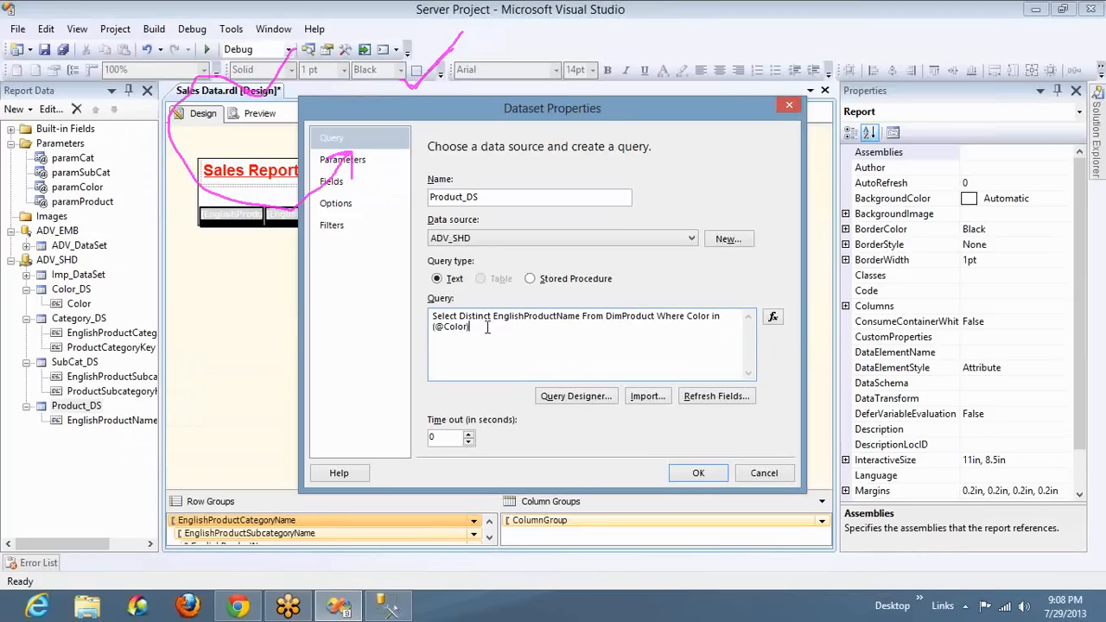
left_click(343, 161)
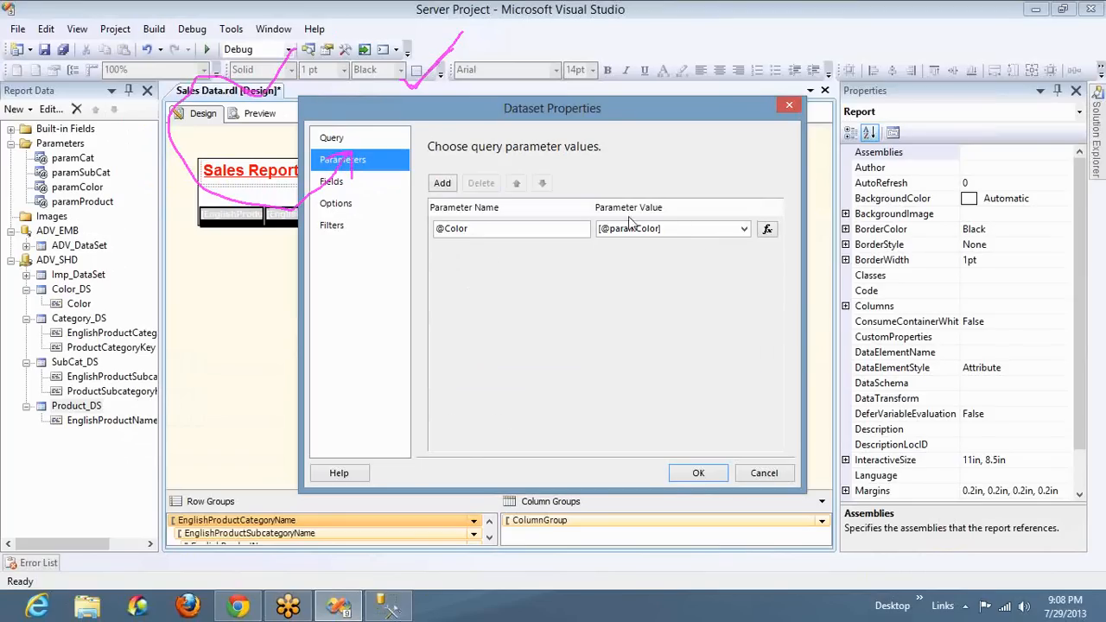
left_click(744, 229)
left_click(682, 477)
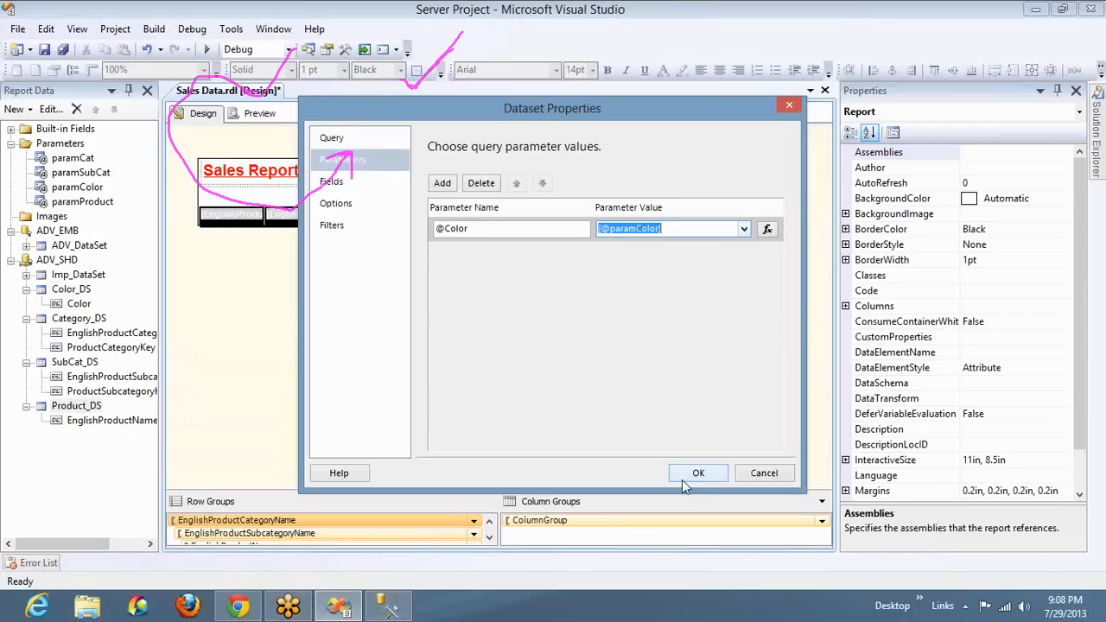
left_click(682, 477)
Preview the report, close the build output, and choose category Clothing with sub category Shorts
left_click(259, 113)
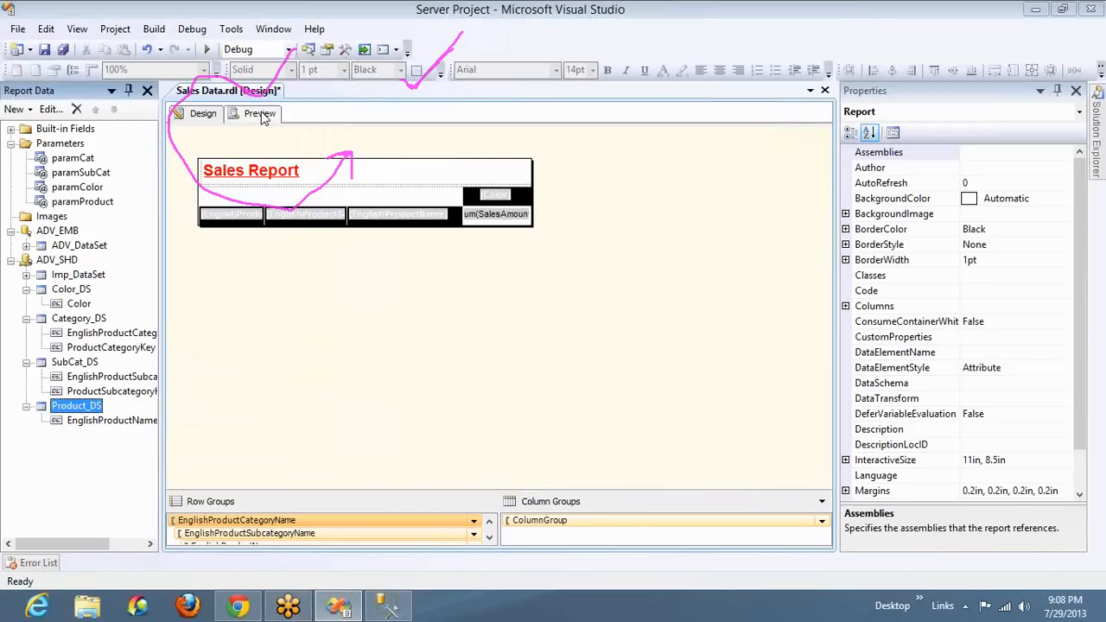
left_click(821, 92)
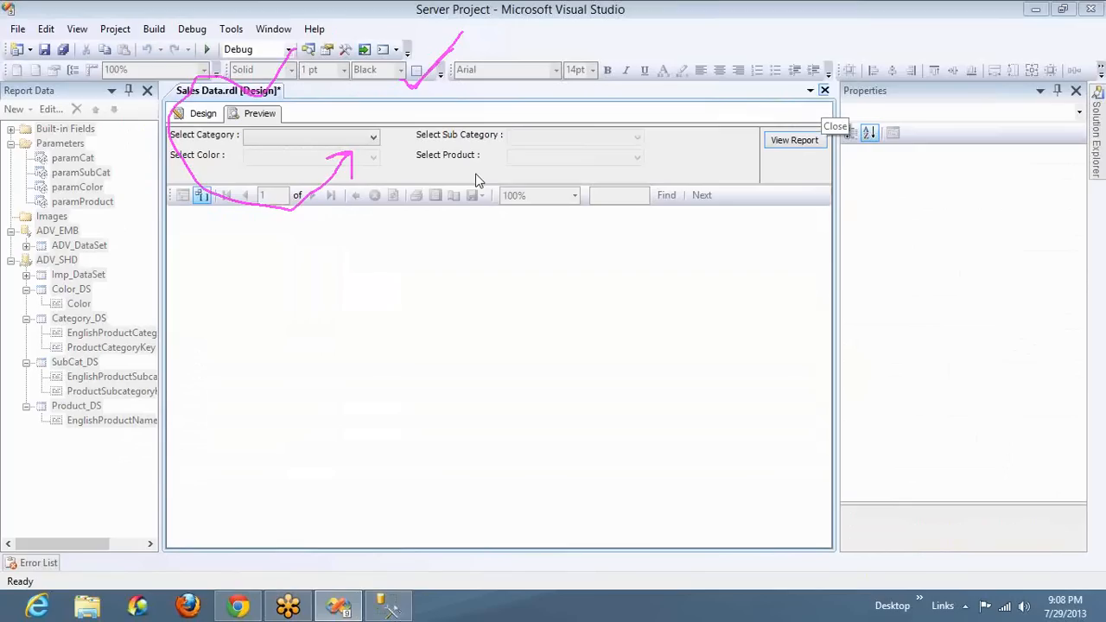
left_click(354, 136)
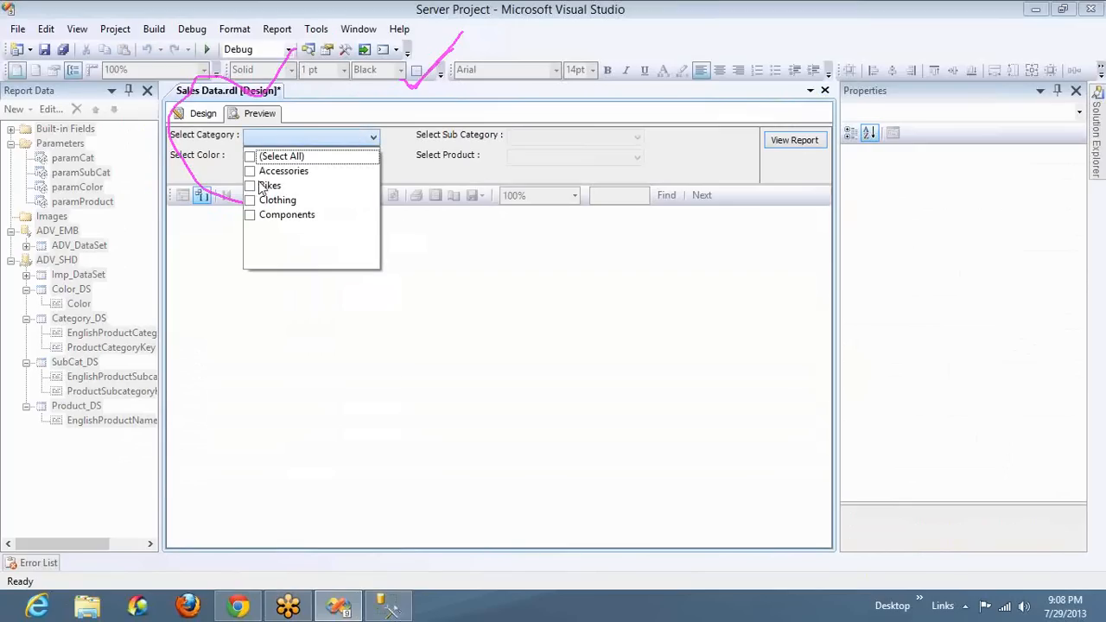
left_click(250, 201)
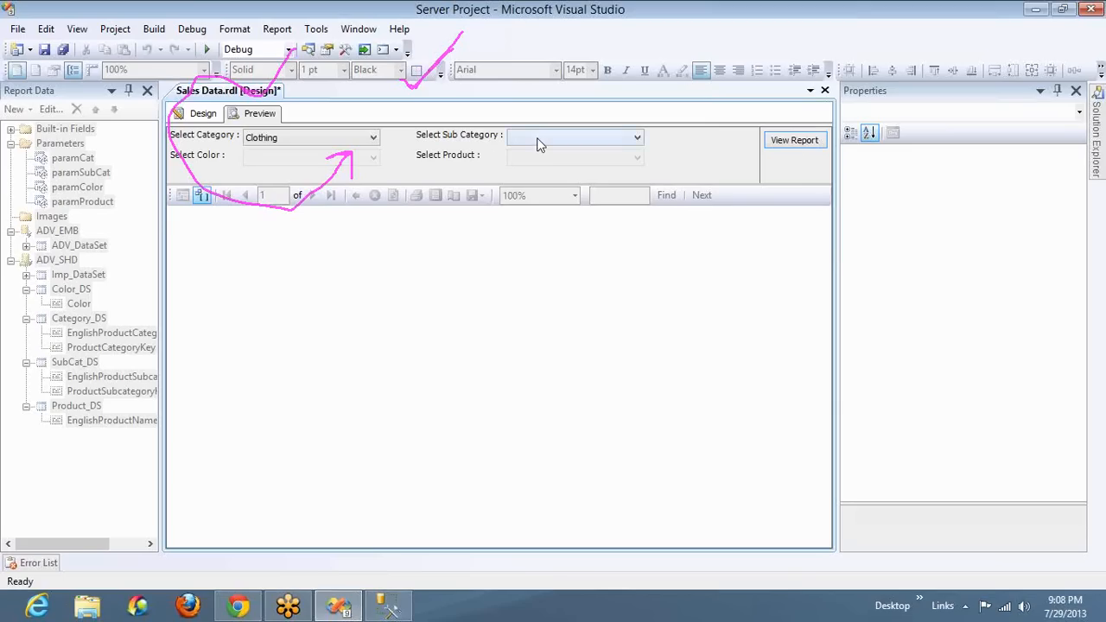
left_click(541, 138)
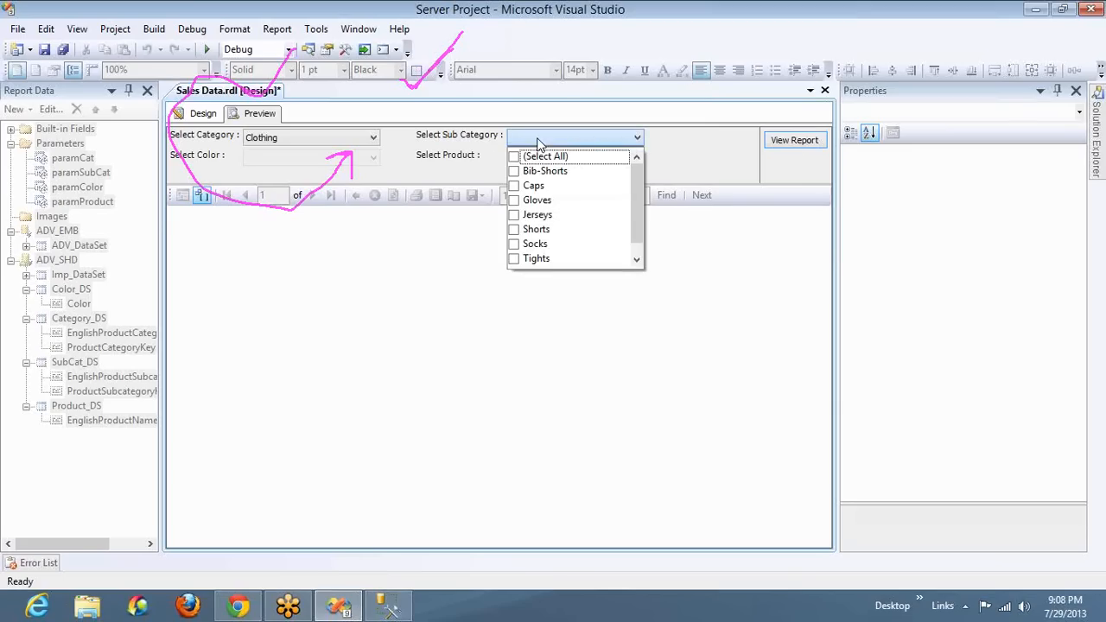
left_click(514, 230)
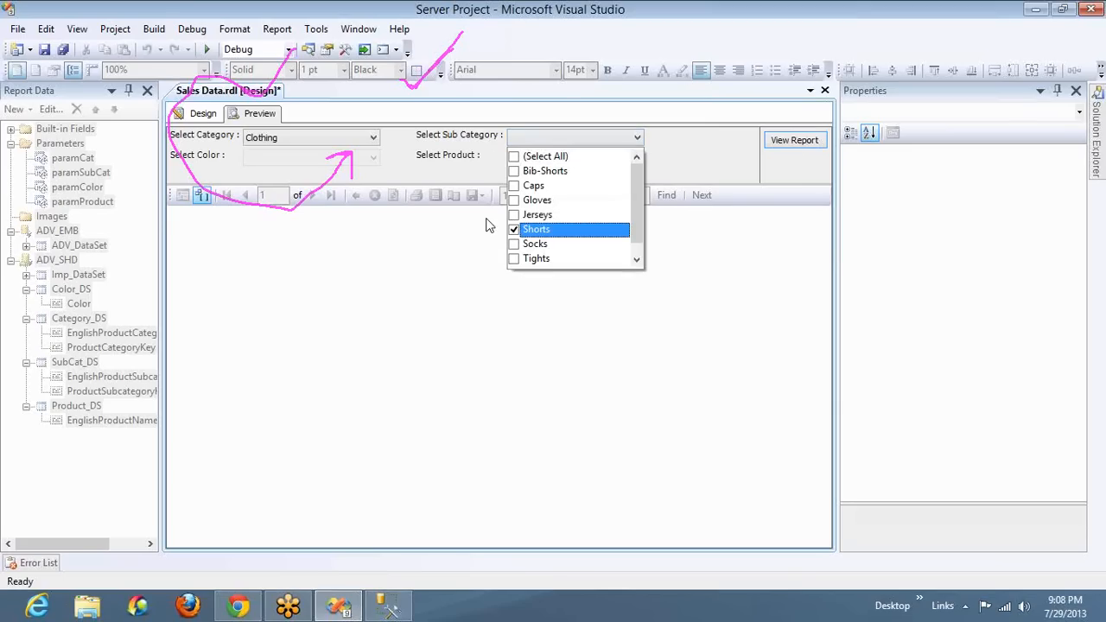
Check the colors offered for Shorts and the products listed for color Black
left_click(385, 168)
left_click(354, 162)
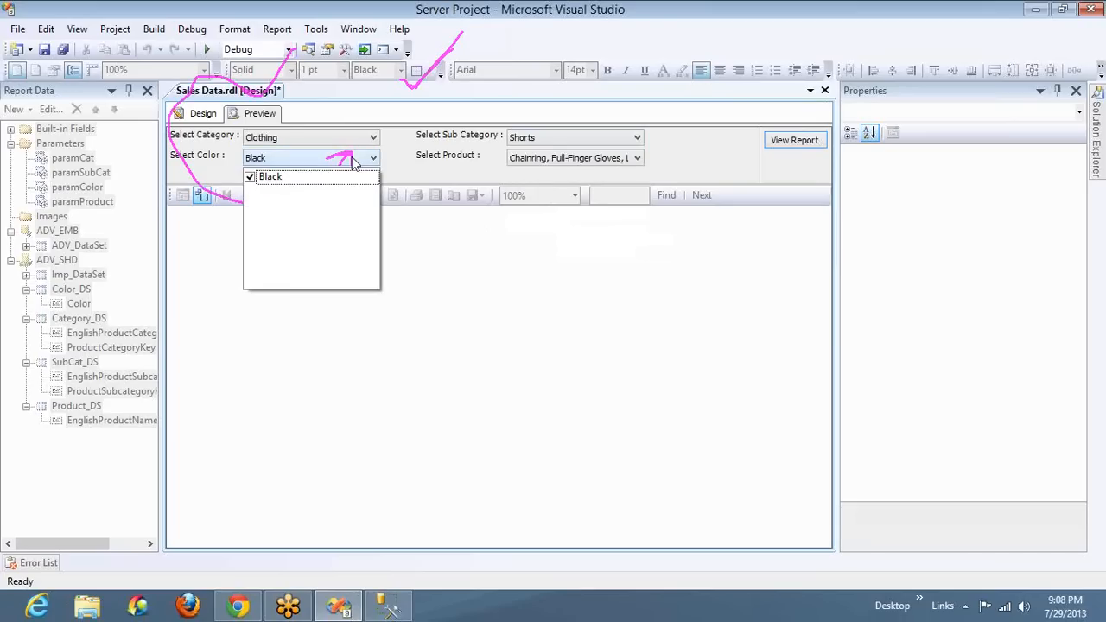
left_click(466, 163)
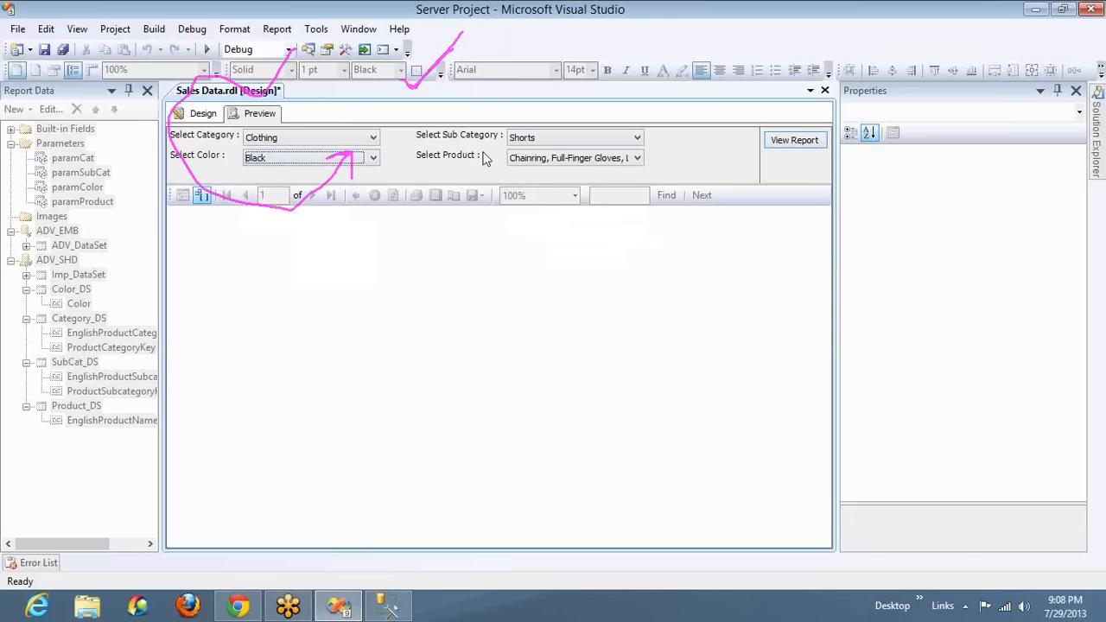
left_click(538, 161)
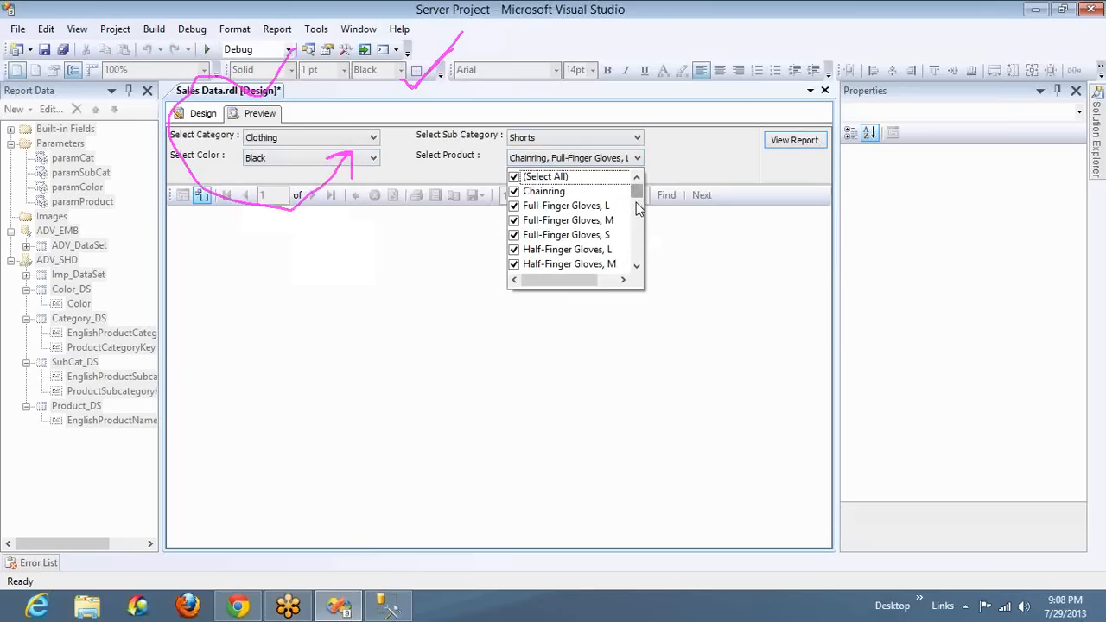
Check the sub category choices available for Clothing in the report preview
left_click(590, 145)
left_click(584, 146)
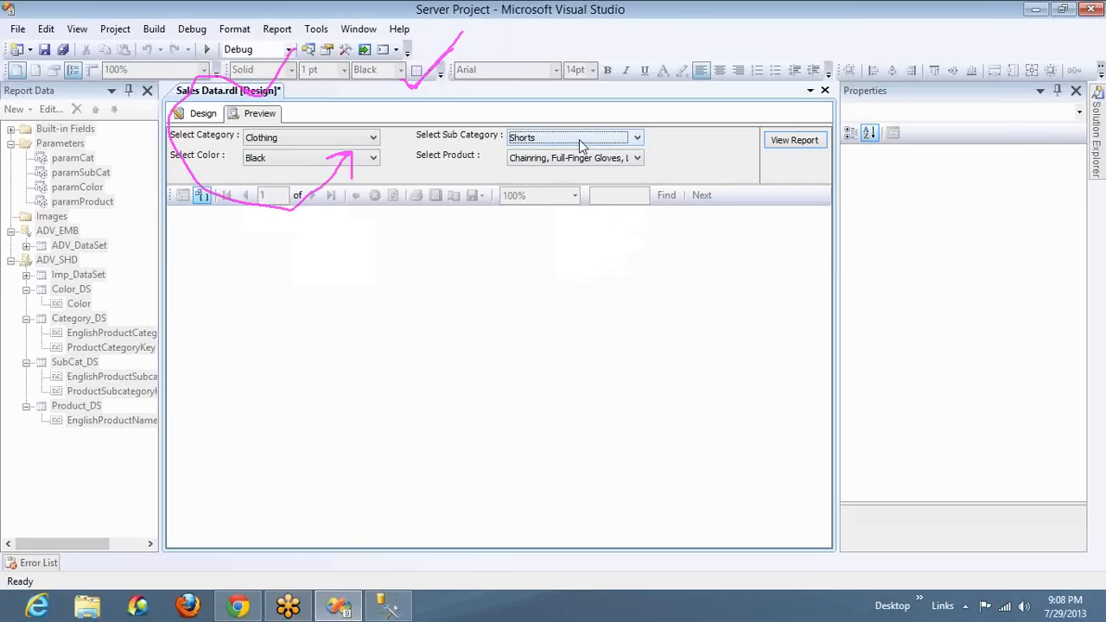
left_click(582, 145)
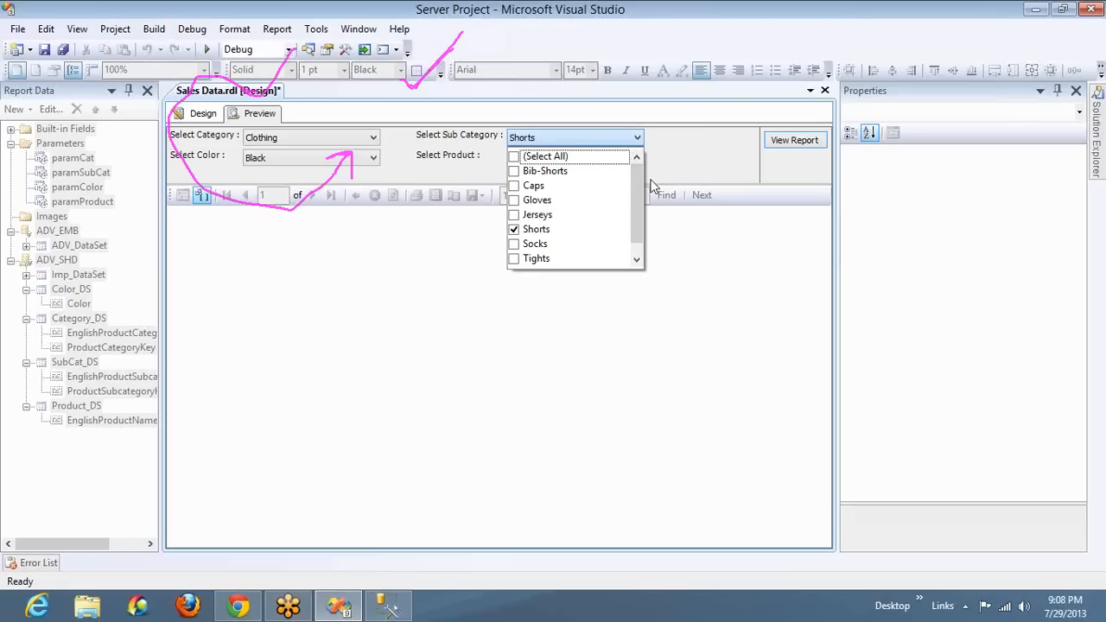
left_click(678, 167)
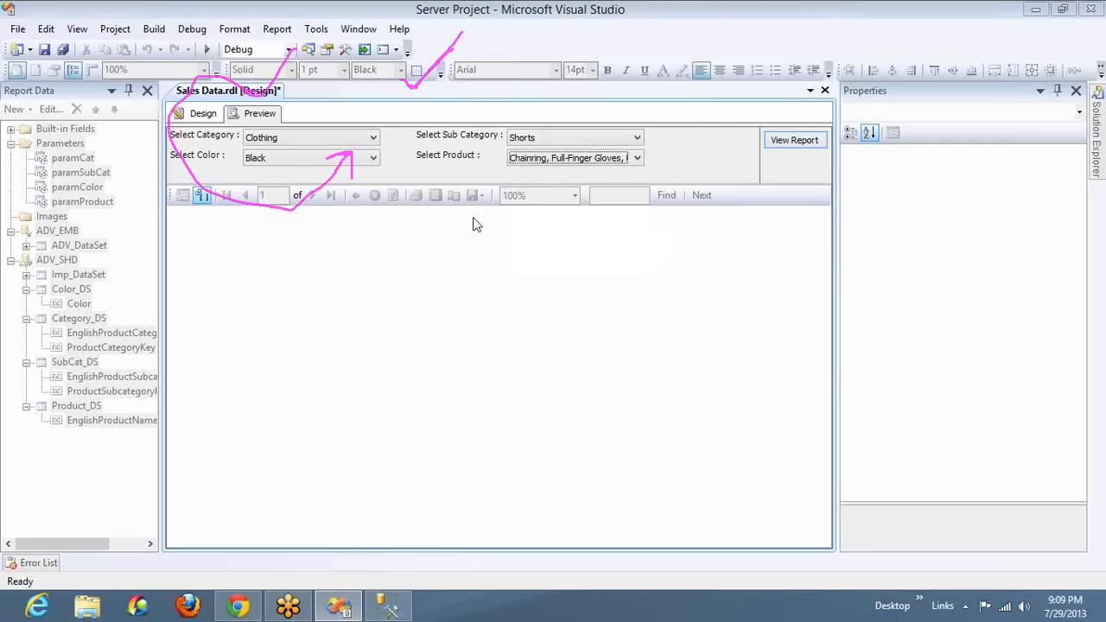
Switch to SQL Server Management Studio and review how the category, subcategory, color and product columns relate across the four cascading queries
key("alt+Tab")
key("alt+Tab")
key("alt+Tab")
key("alt+Tab")
key("alt+Tab")
key("alt+Tab")
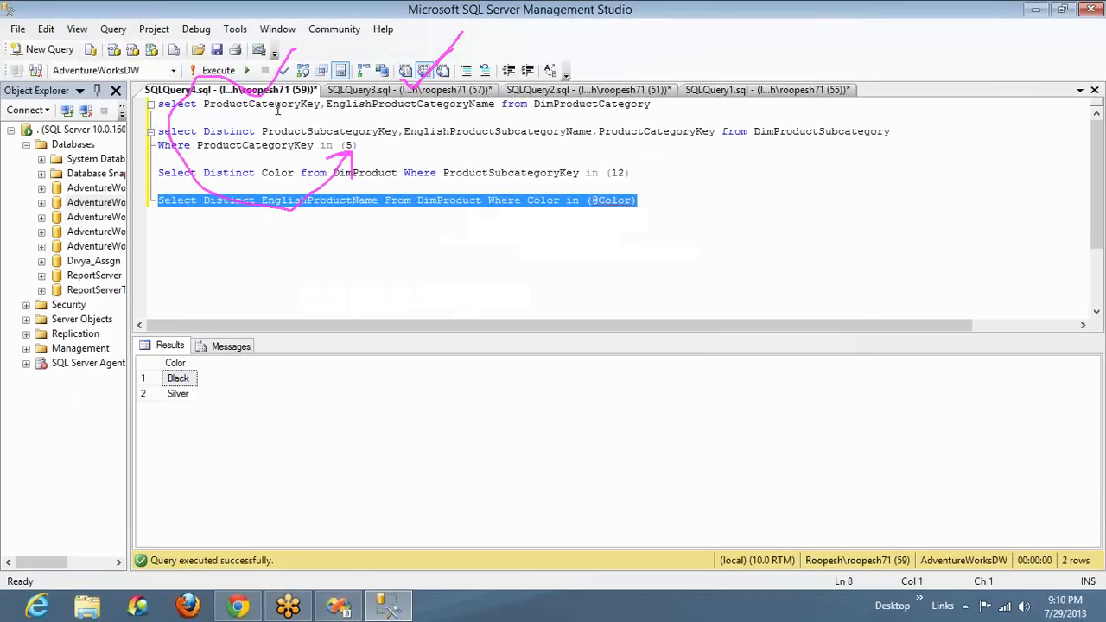
double_click(279, 104)
double_click(365, 103)
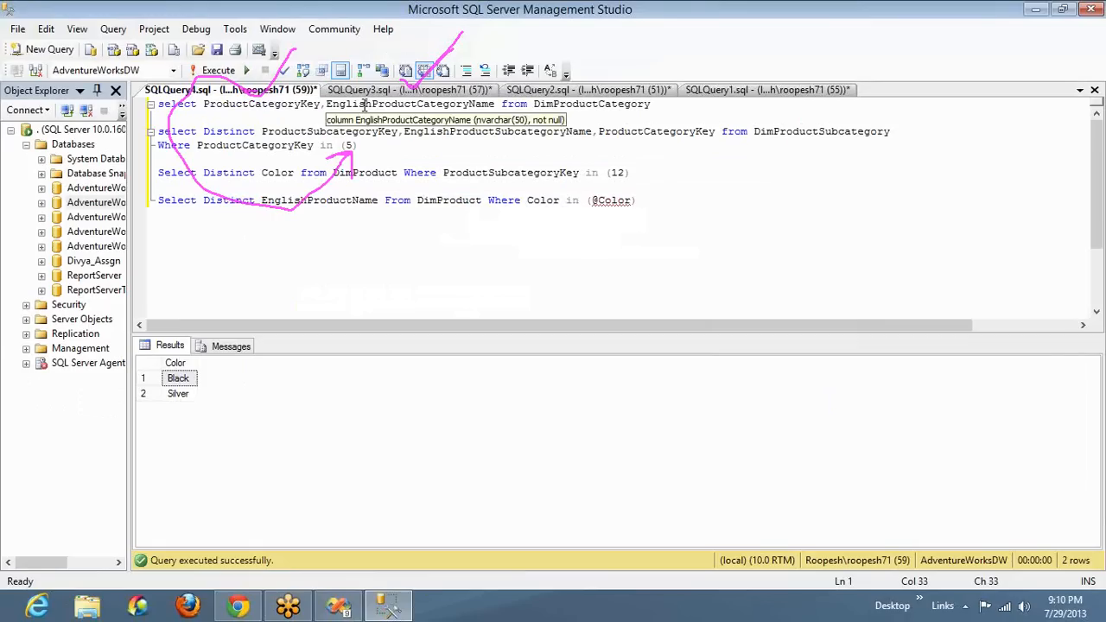
double_click(432, 132)
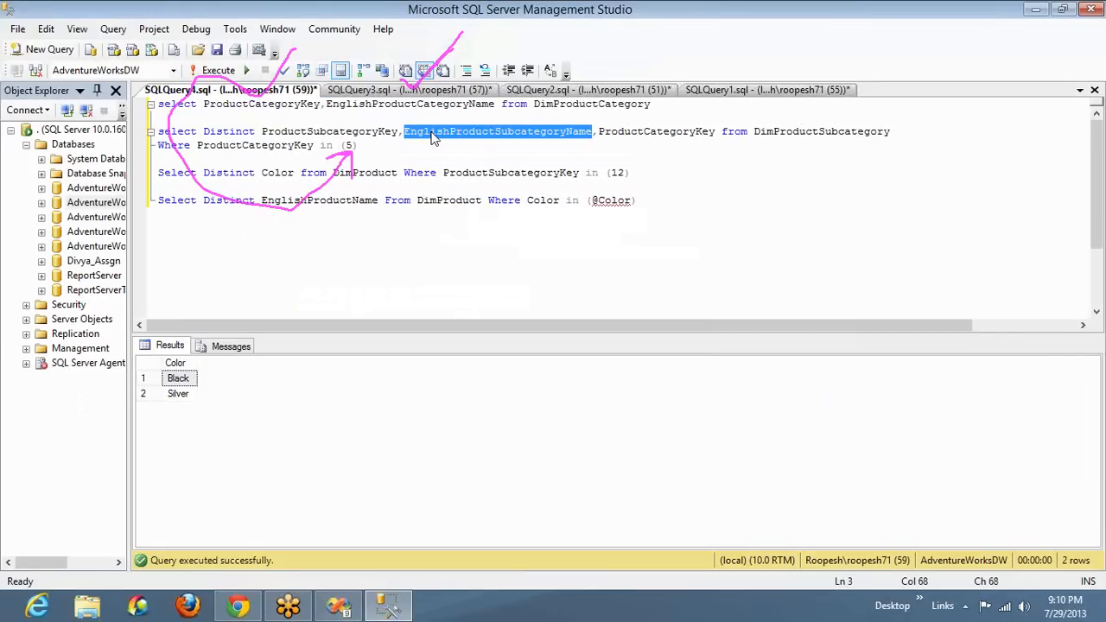
double_click(433, 132)
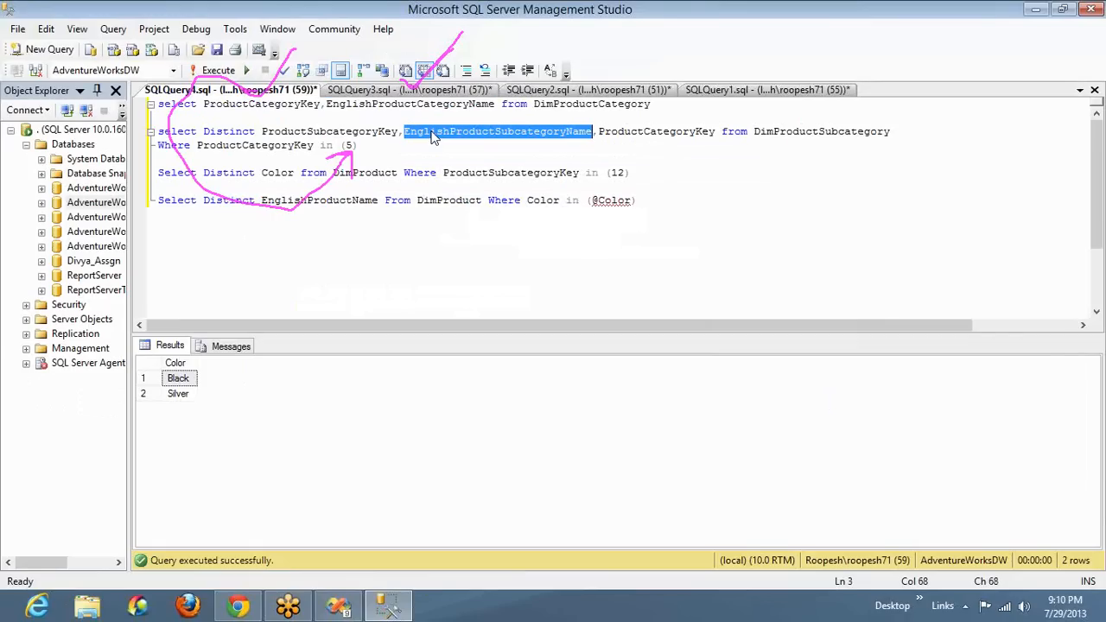
double_click(378, 173)
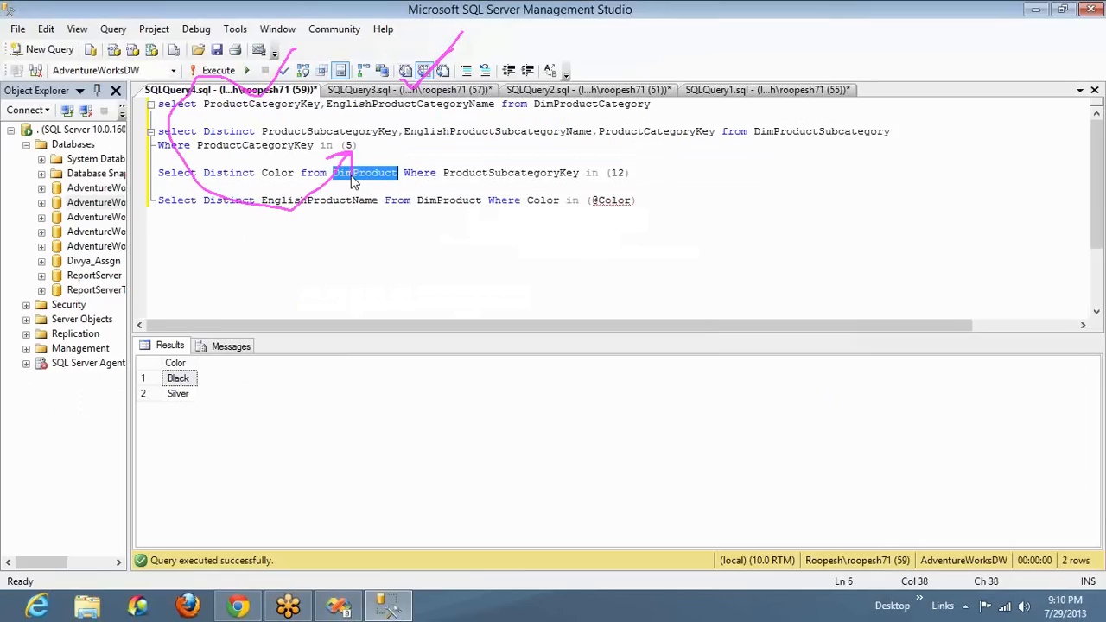
double_click(280, 174)
double_click(296, 200)
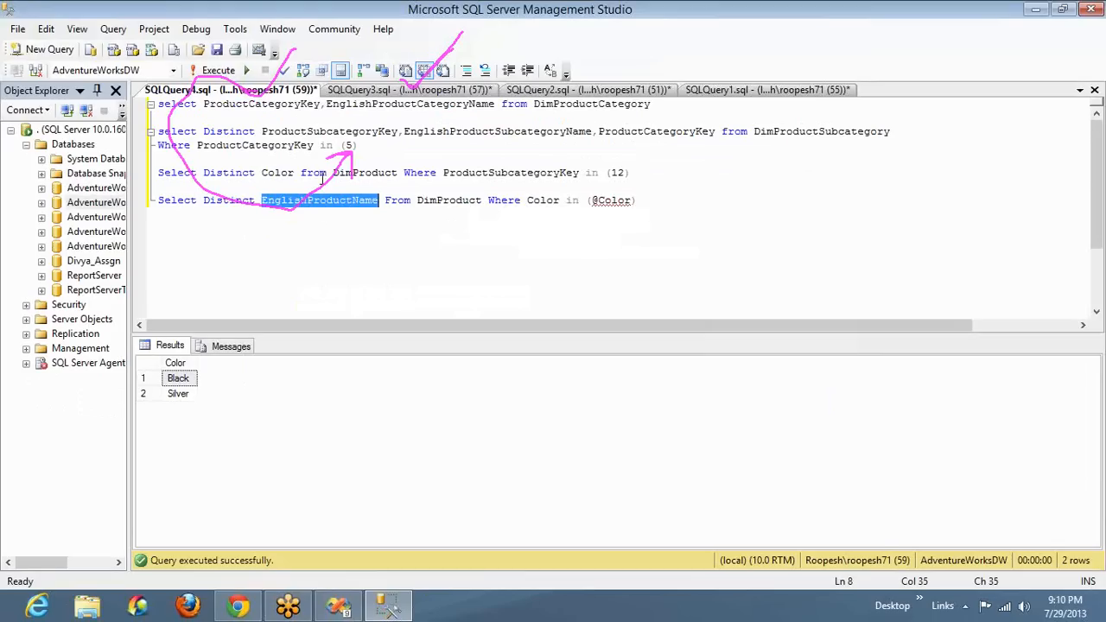
double_click(277, 173)
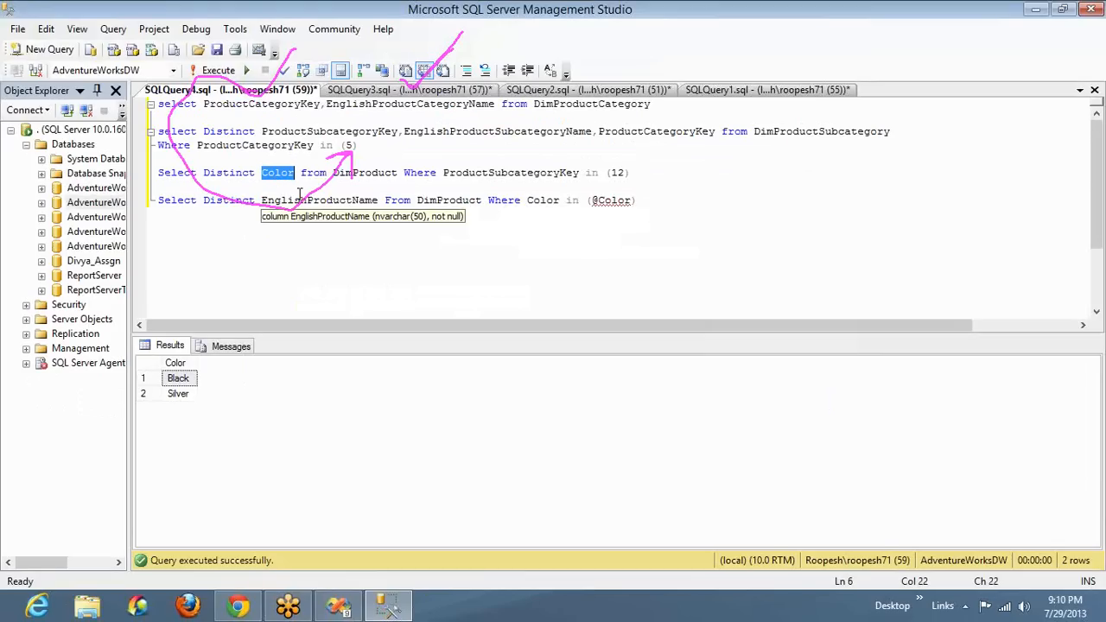
left_click(282, 176)
double_click(284, 175)
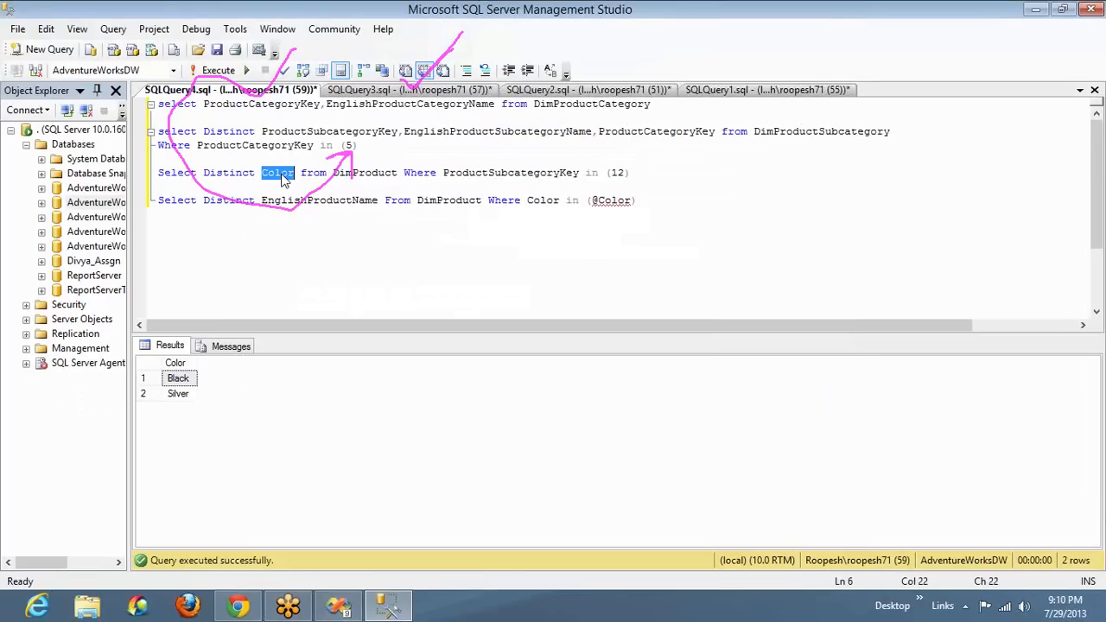
left_click(283, 176)
double_click(284, 175)
double_click(430, 136)
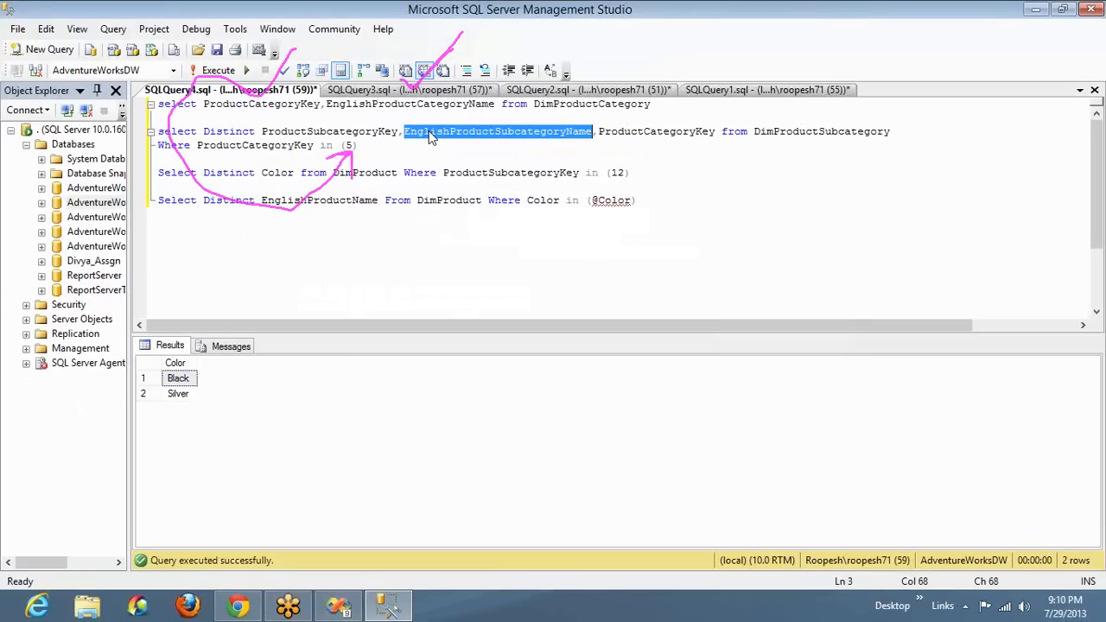
Annotate the queries with pen-drawn arrows and marks tracing EnglishProductName to Color and subcategory
left_click(876, 219)
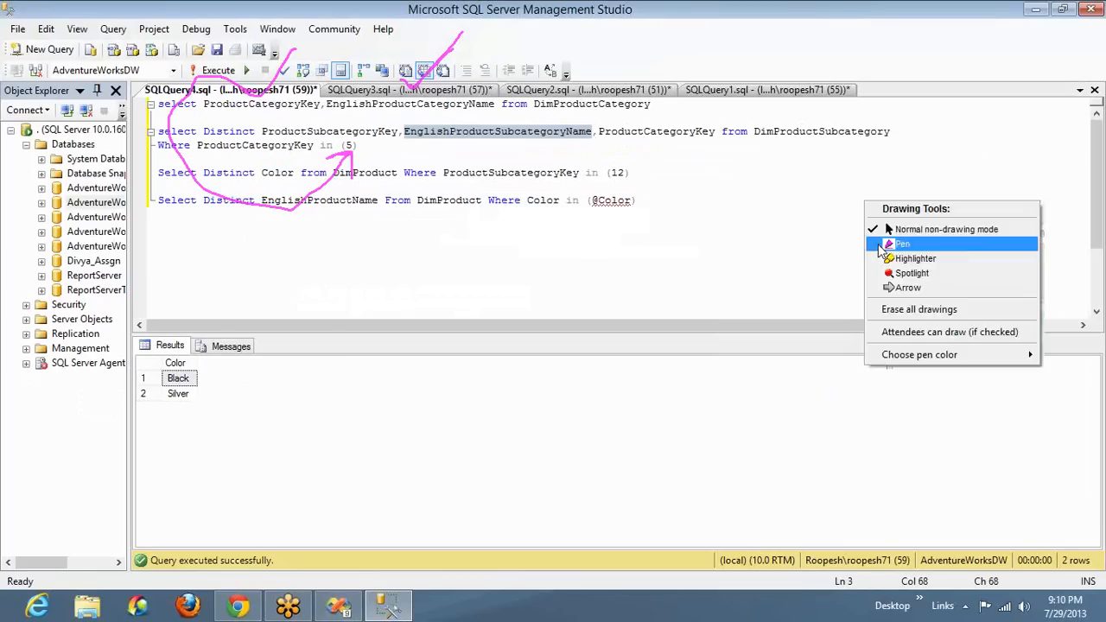
left_click(883, 244)
mouse_move(423, 185)
left_mouse_down()
mouse_move(277, 212)
mouse_move(313, 200)
mouse_move(270, 171)
mouse_move(294, 167)
left_mouse_up()
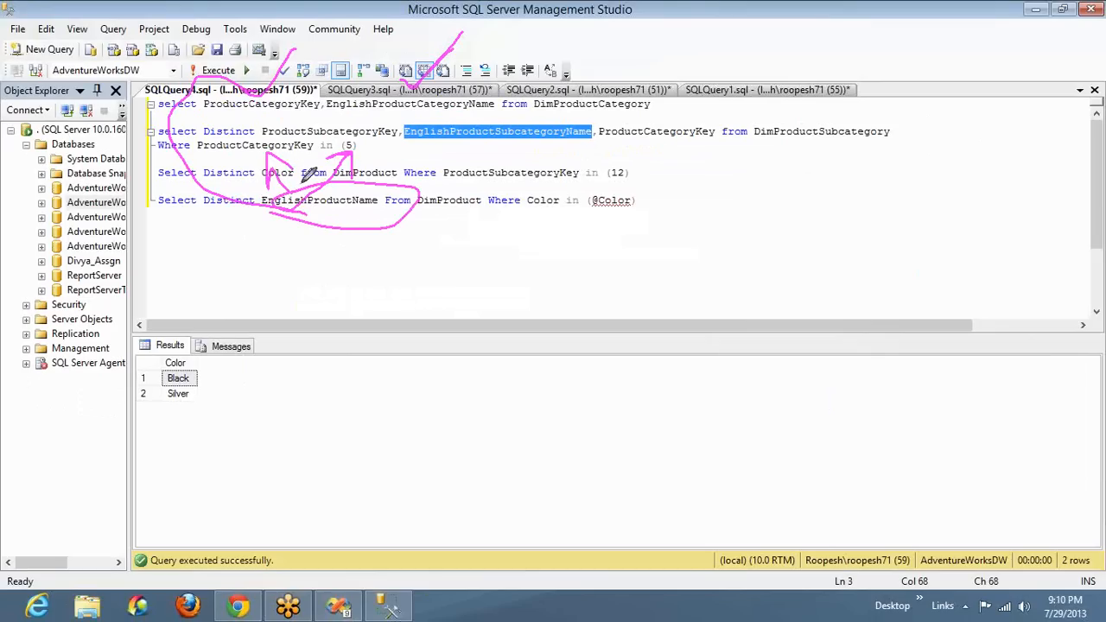
mouse_move(304, 165)
left_mouse_down()
mouse_move(415, 138)
mouse_move(408, 157)
left_mouse_up()
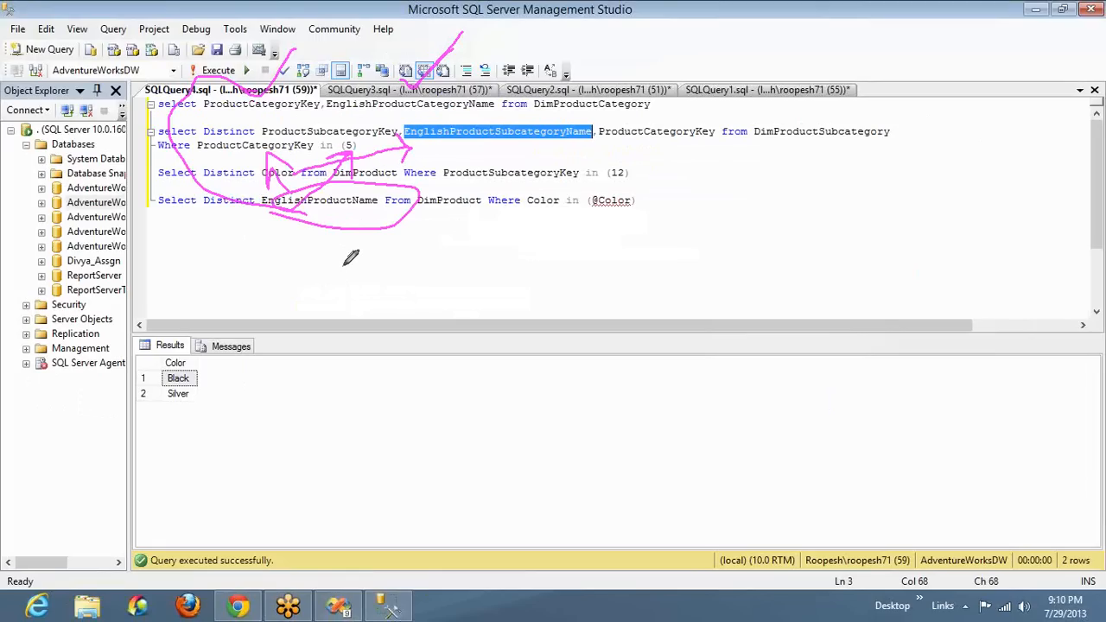
mouse_move(332, 268)
left_mouse_down()
mouse_move(369, 260)
mouse_move(432, 360)
left_mouse_up()
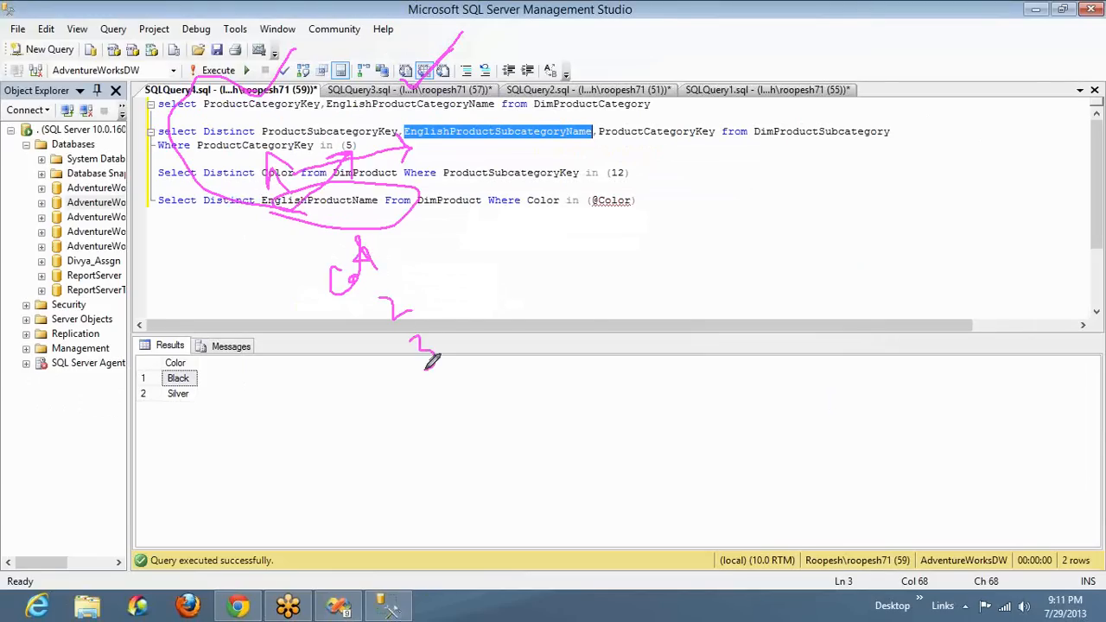
left_click_drag(431, 363, 423, 369)
left_click_drag(391, 247, 523, 234)
left_click_drag(424, 292, 546, 259)
left_click_drag(461, 344, 561, 317)
mouse_move(538, 317)
left_mouse_down()
mouse_move(562, 314)
mouse_move(554, 363)
left_mouse_up()
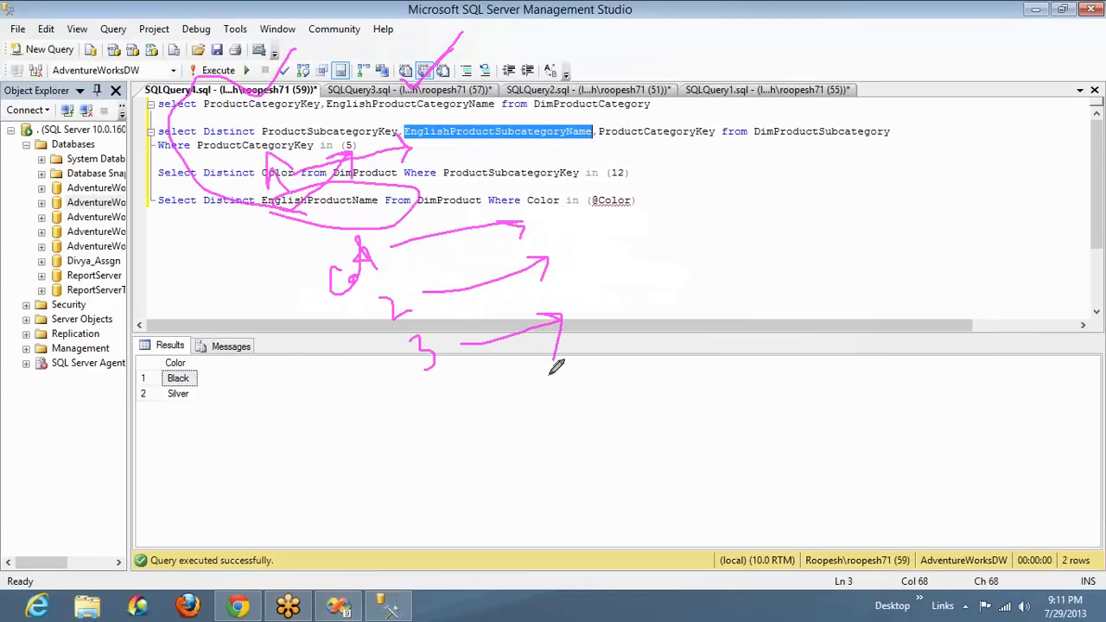
left_click_drag(295, 305, 316, 242)
Open a new query window and erase all pen drawings from the screen
left_click(52, 51)
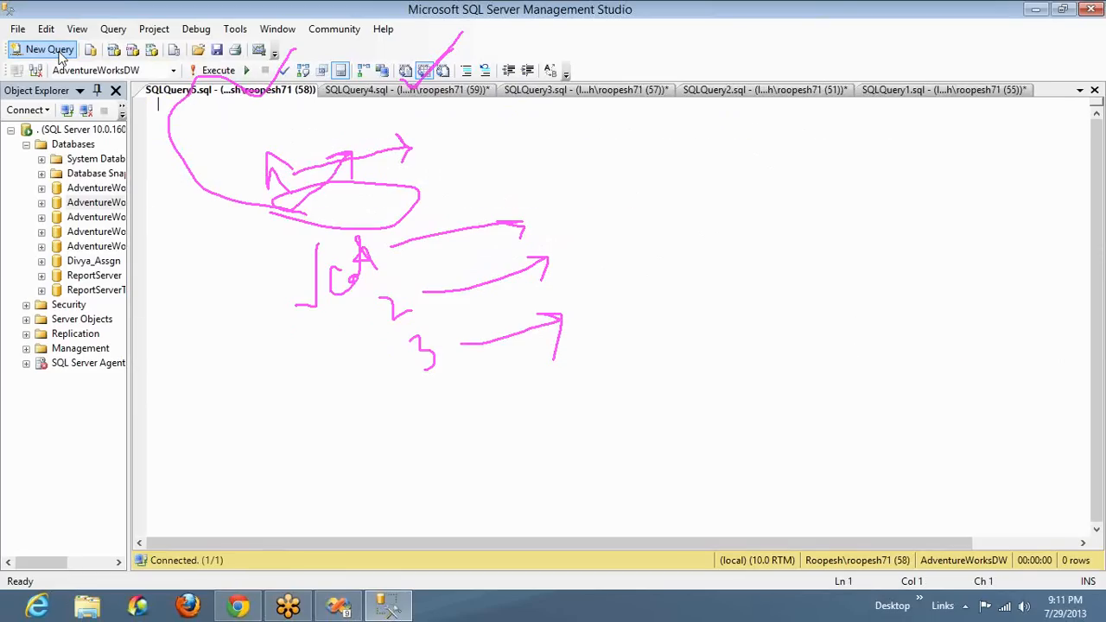
left_click(882, 212)
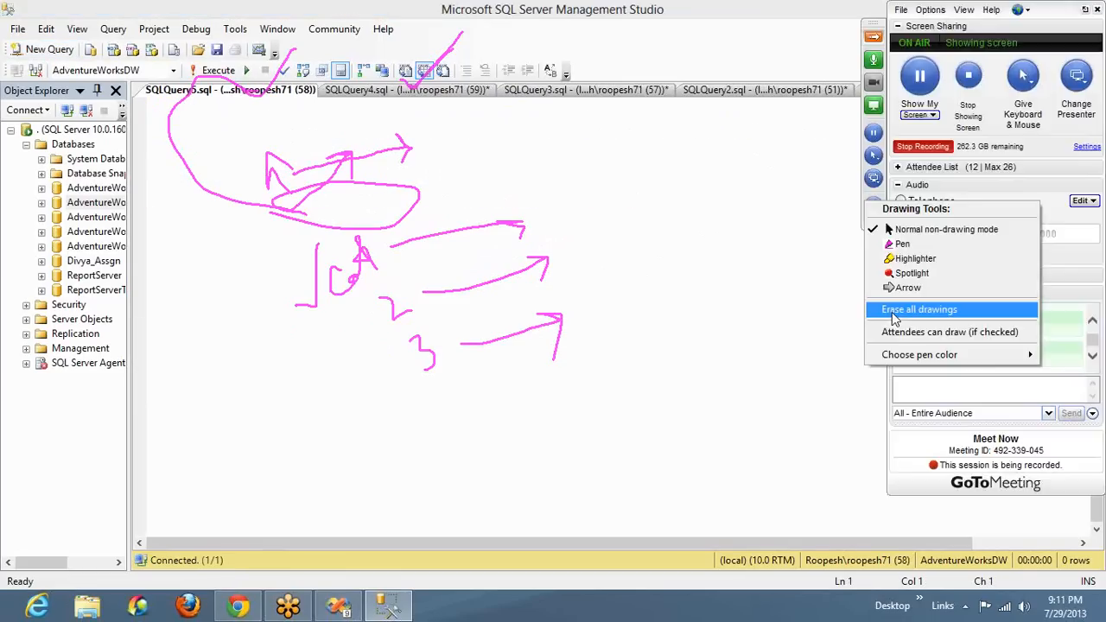
left_click(895, 320)
Write and run a query selecting Color and EnglishProductName from DimProduct
left_click(482, 231)
type("select ")
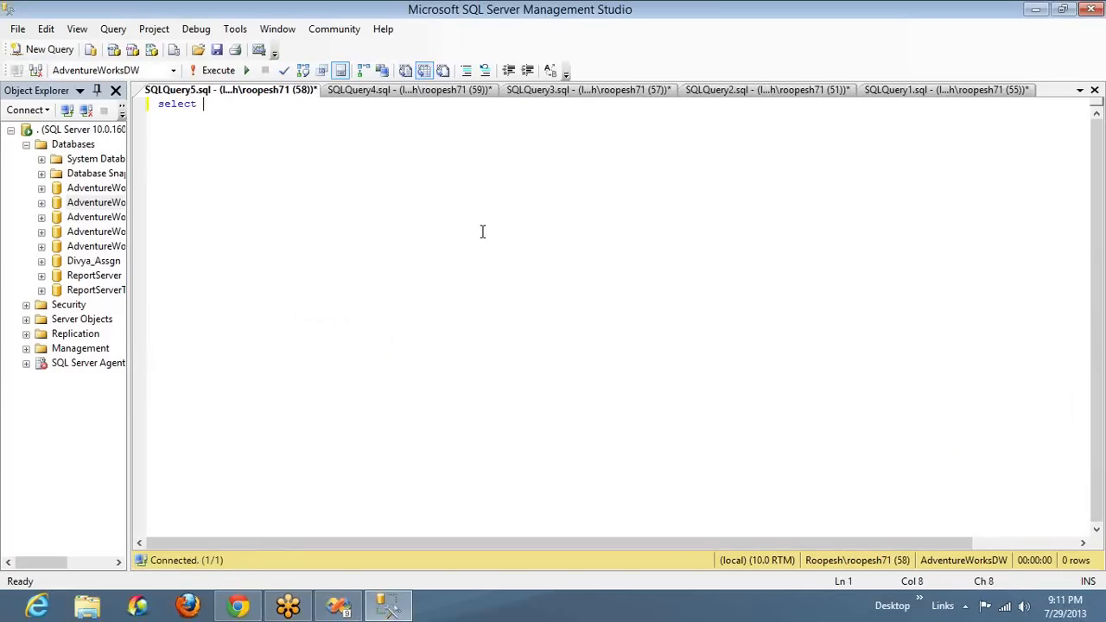
type("Color,Engli")
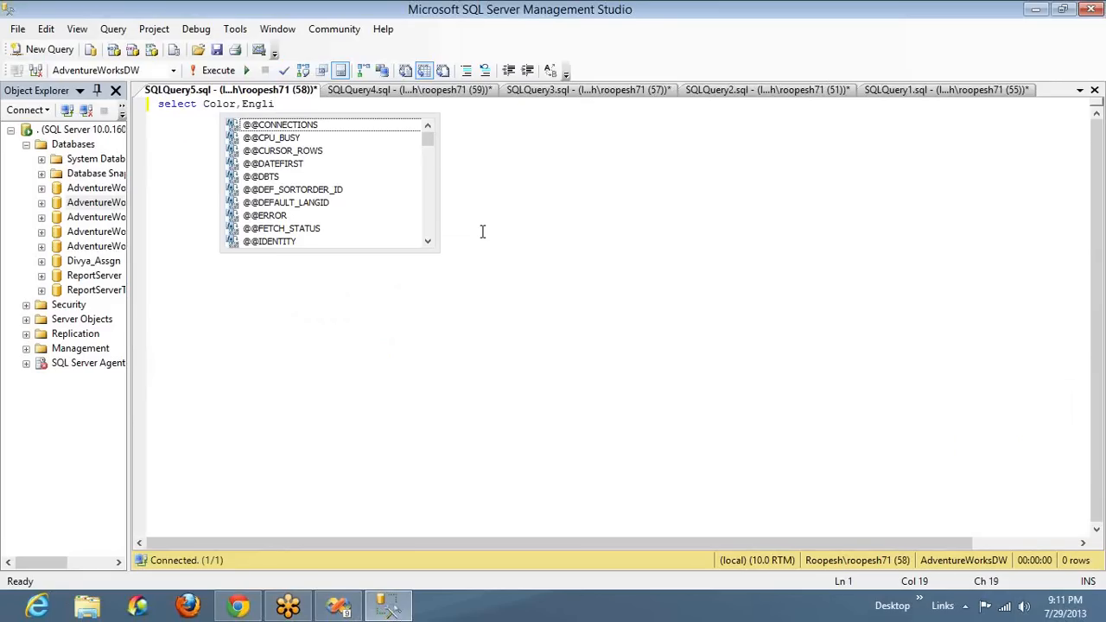
type("shProductName ")
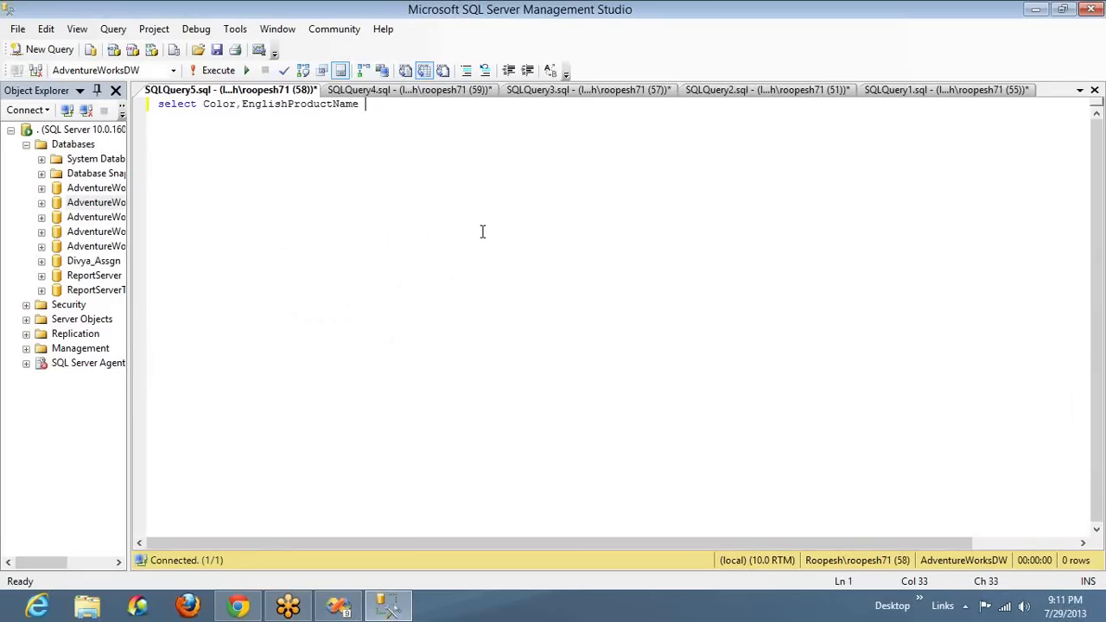
type("from DimProduct")
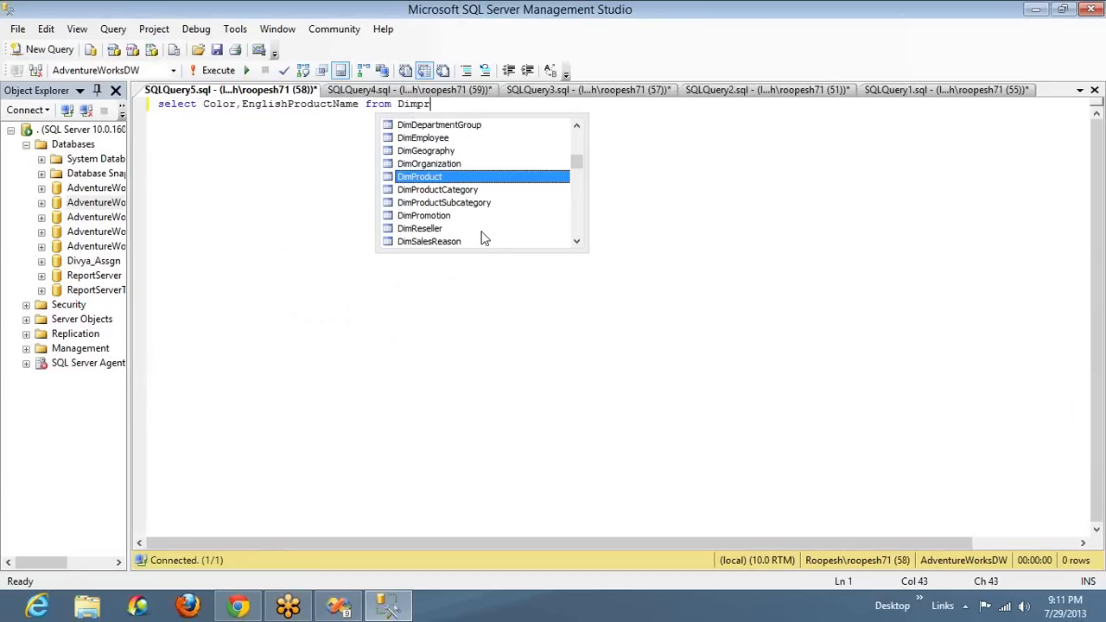
key("F5")
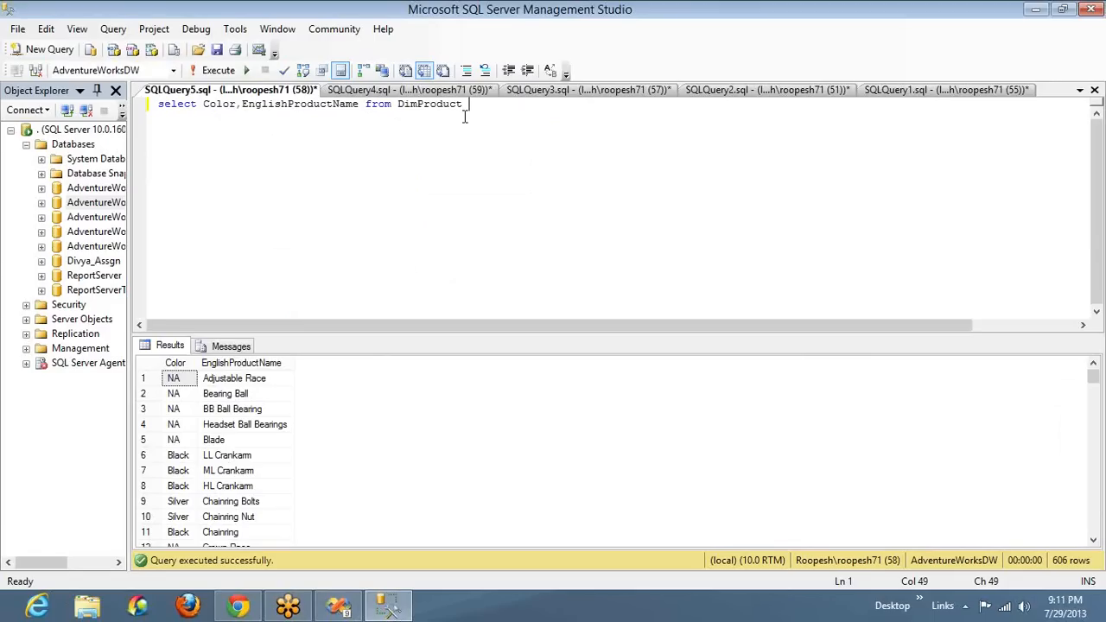
Add the ProductSubcategoryKey column to the select list after EnglishProductName and rerun the query
left_click(359, 105)
type(",Pro")
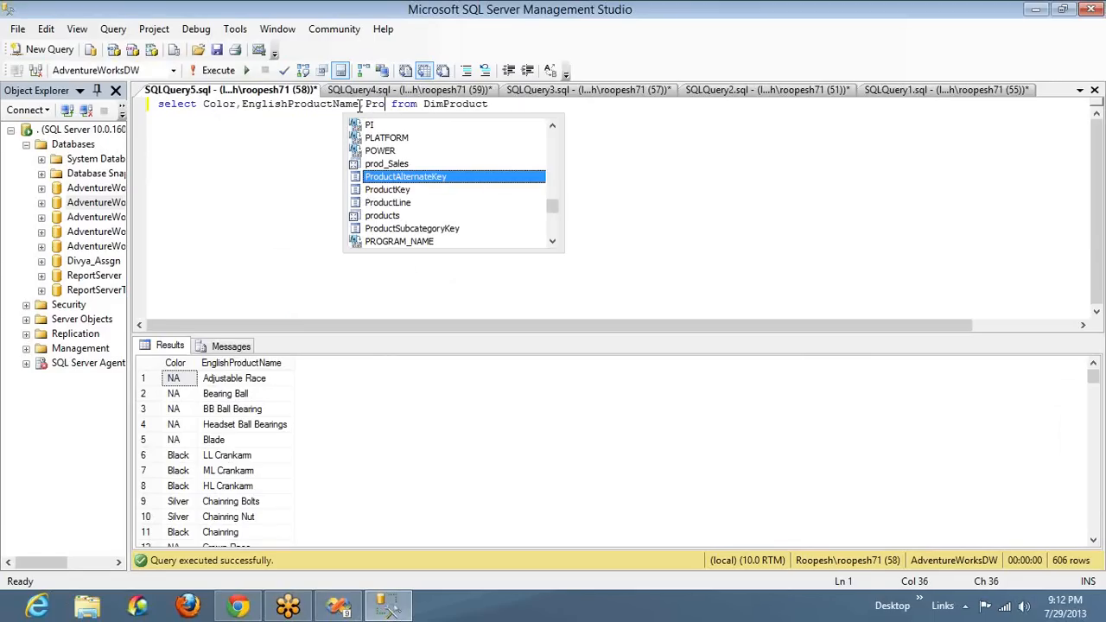
key("Down")
key("Down")
key("Down")
key("Down")
key("Tab")
key("F5")
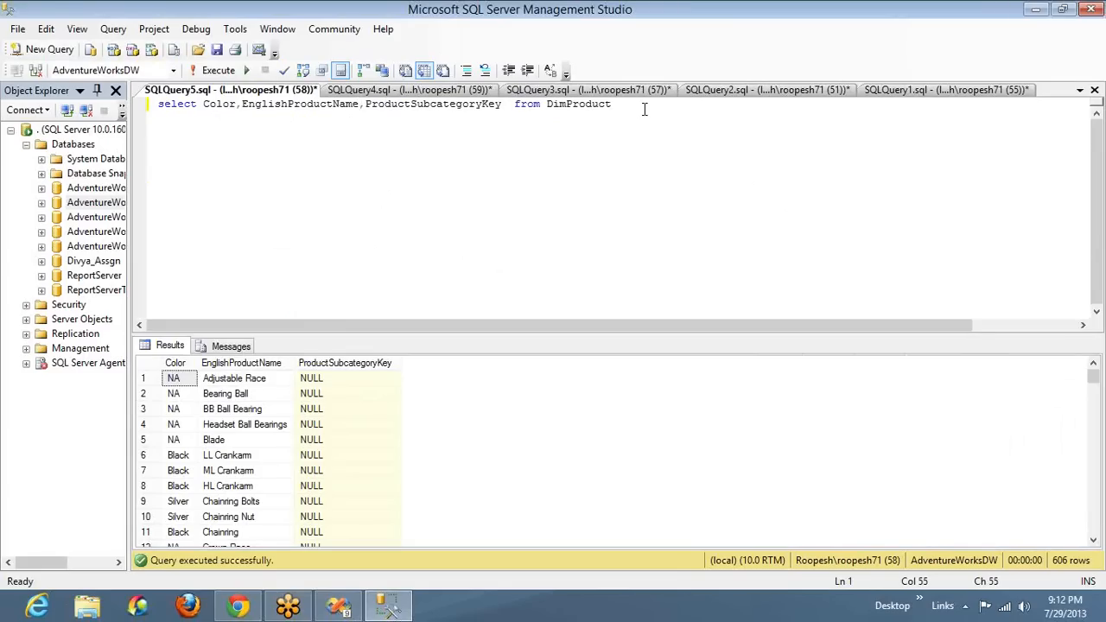
Add the condition "where ProductSubcategoryKey is not null" on a new line and run the query
left_click(642, 109)
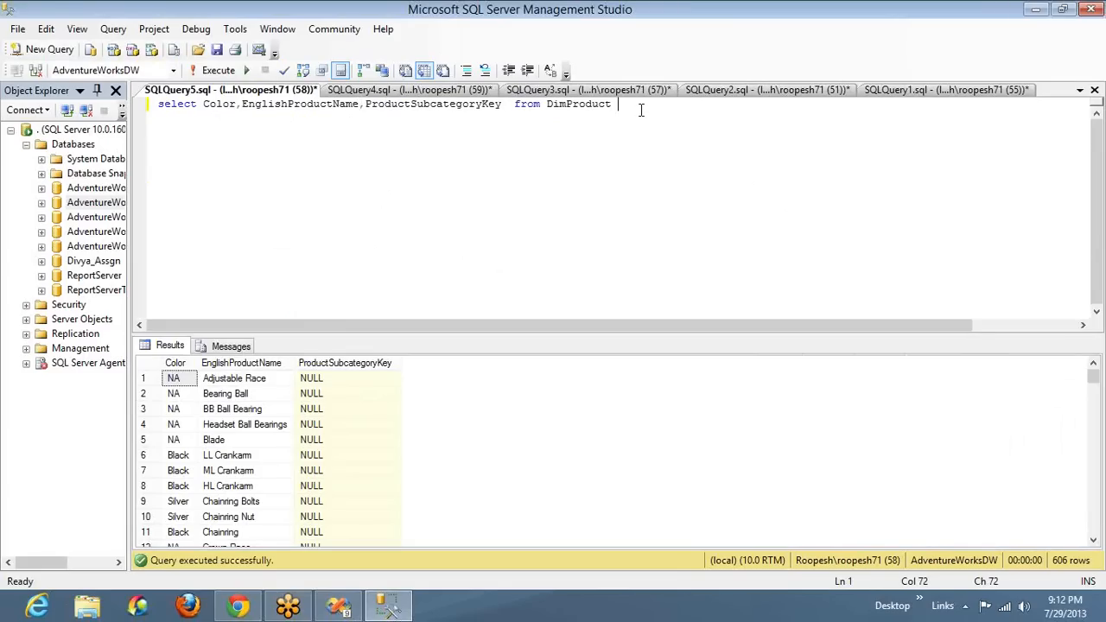
left_click(333, 397)
left_click(689, 114)
key("Return")
type("here ")
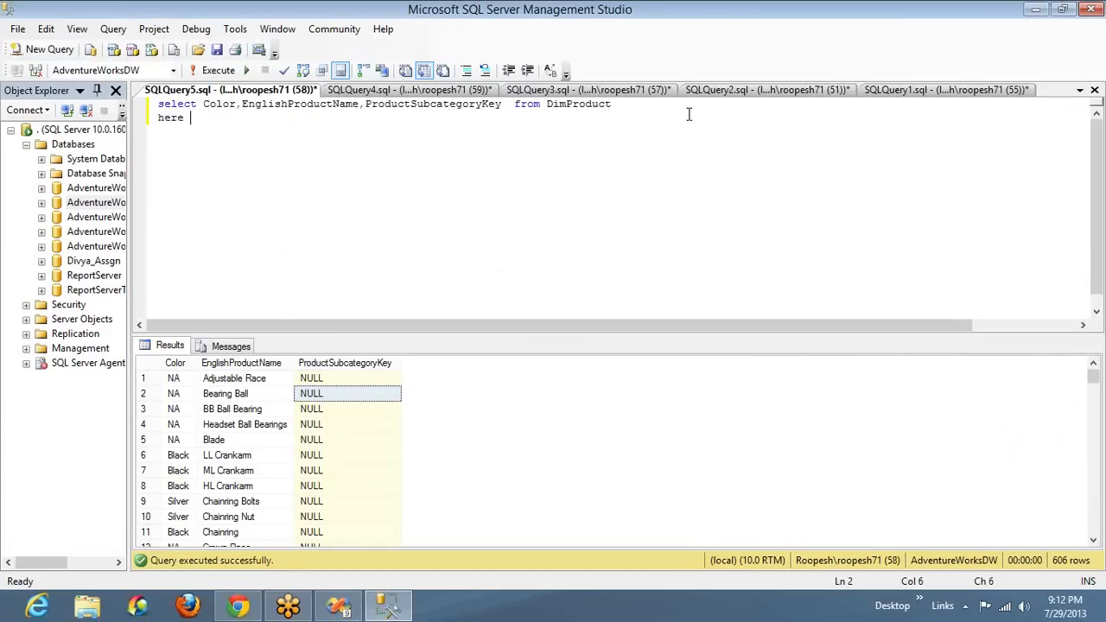
type("pro")
key("ctrl+shift+Left")
key("shift+Home")
type("where pro")
key("Down")
key("Down")
key("Down")
key("Down")
key("Down")
key("space")
type("i")
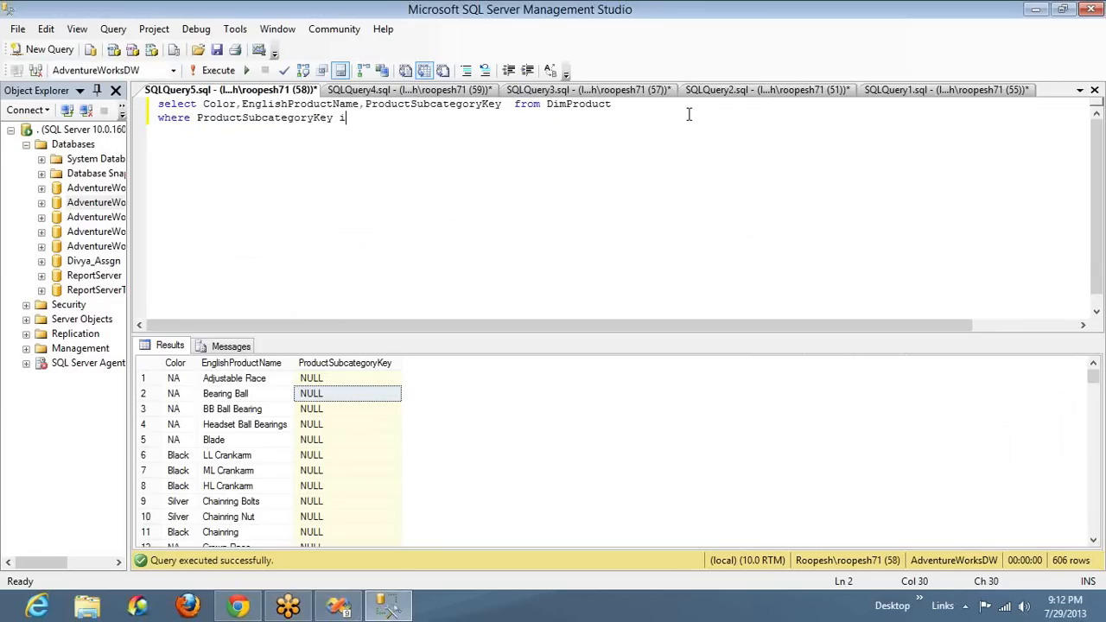
type("s not null")
key("F5")
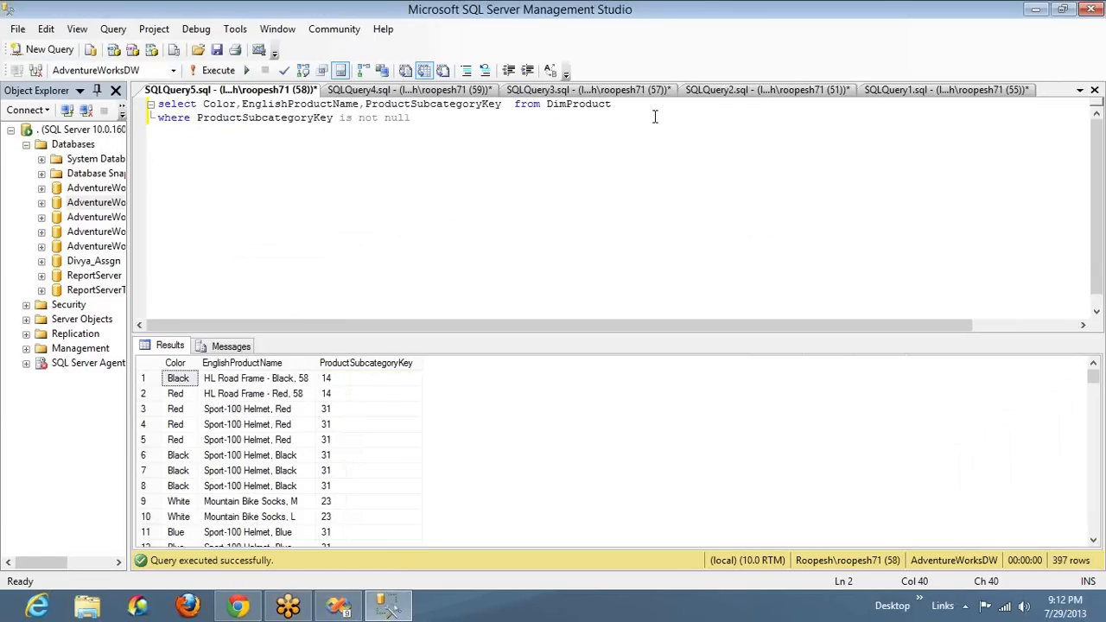
Order the query results by ProductSubcategoryKey and run the query again
key("Return")
type("order by pri")
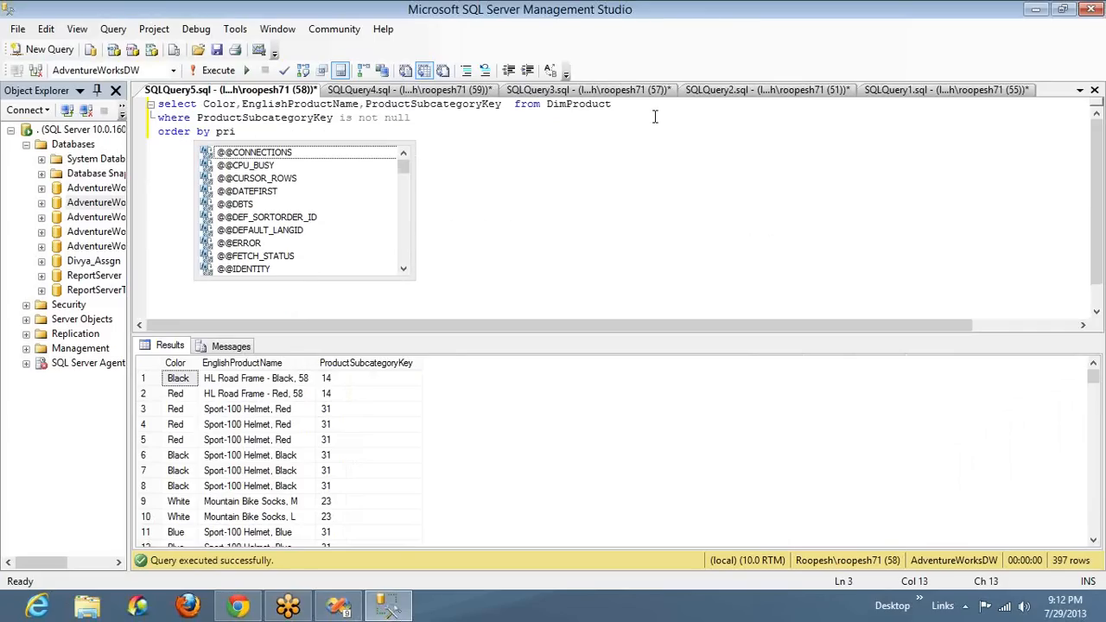
key("BackSpace")
type("o")
key("Down")
key("Down")
key("Down")
key("Down")
key("Down")
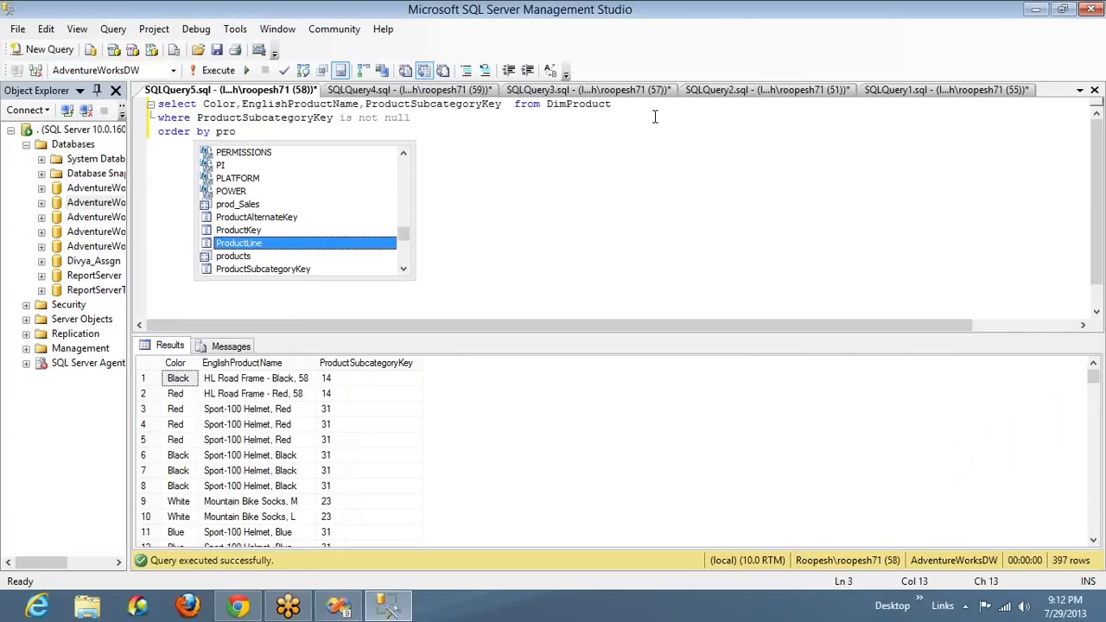
key("F5")
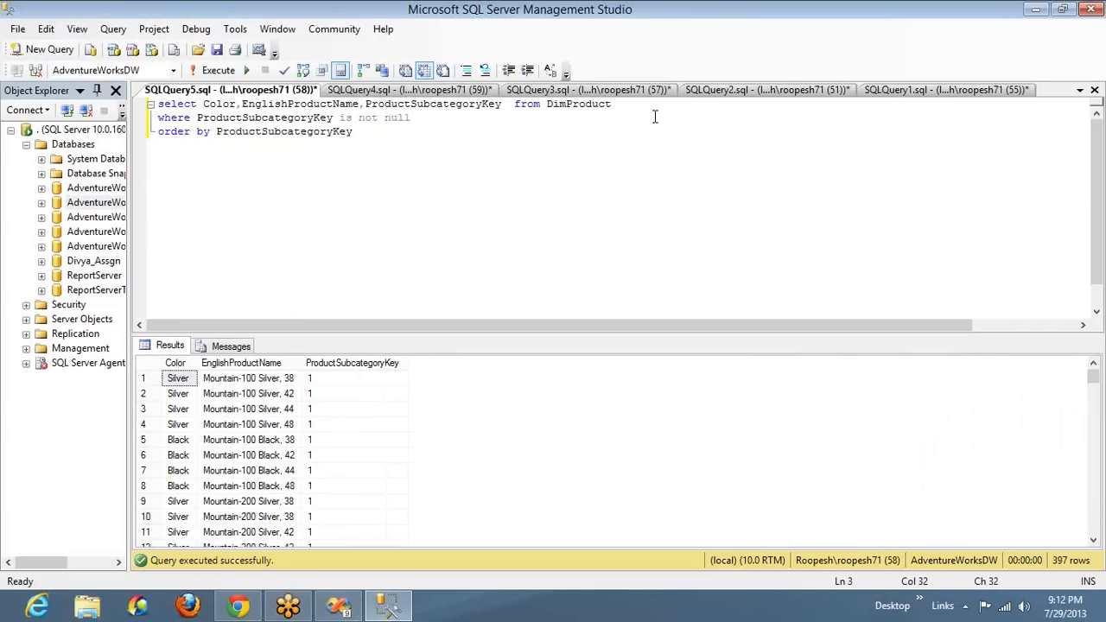
Examine the ProductSubcategoryKey column in the query results, selecting the rows for subcategory key 1 and returning towards the start
left_click(313, 384)
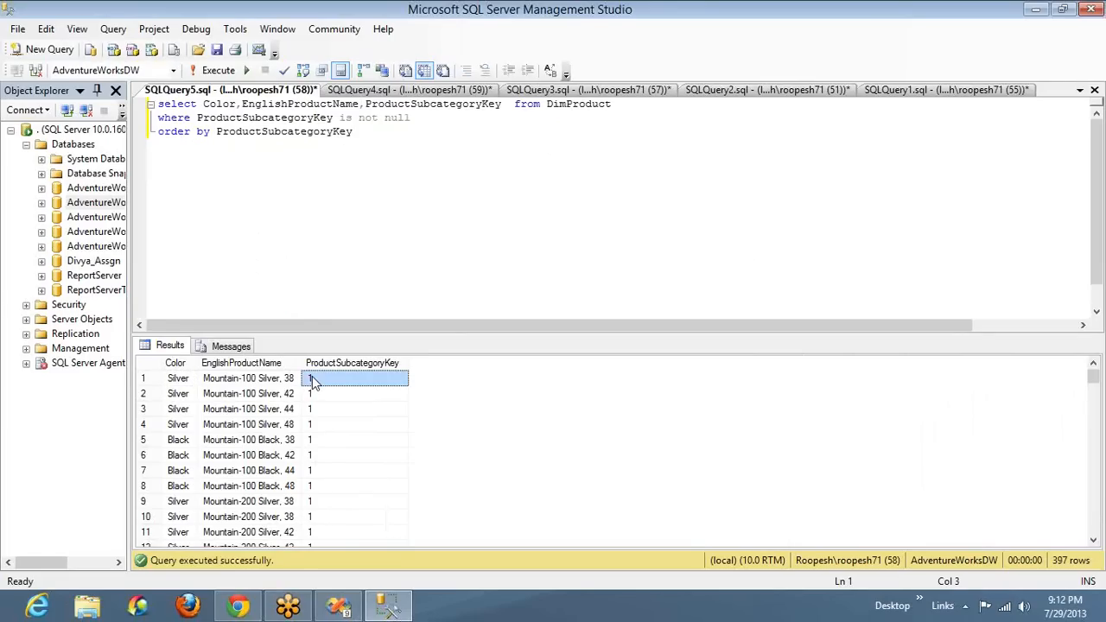
key("shift+Down")
key("shift+Down")
key("shift+Down")
key("shift+Down")
key("shift+Down")
key("shift+Down")
key("shift+Down")
key("shift+Down")
key("shift+Down")
key("shift+Down")
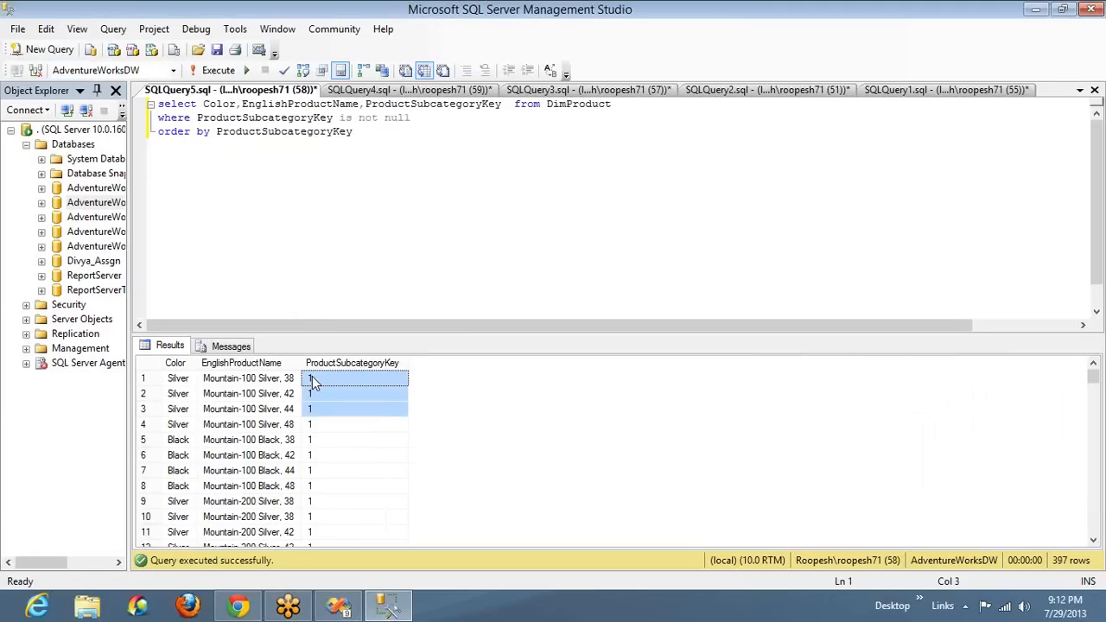
key("shift+Down")
key("shift+Down")
key("shift+Down")
key("shift+Down")
key("shift+Down")
key("shift+Down")
key("shift+Down")
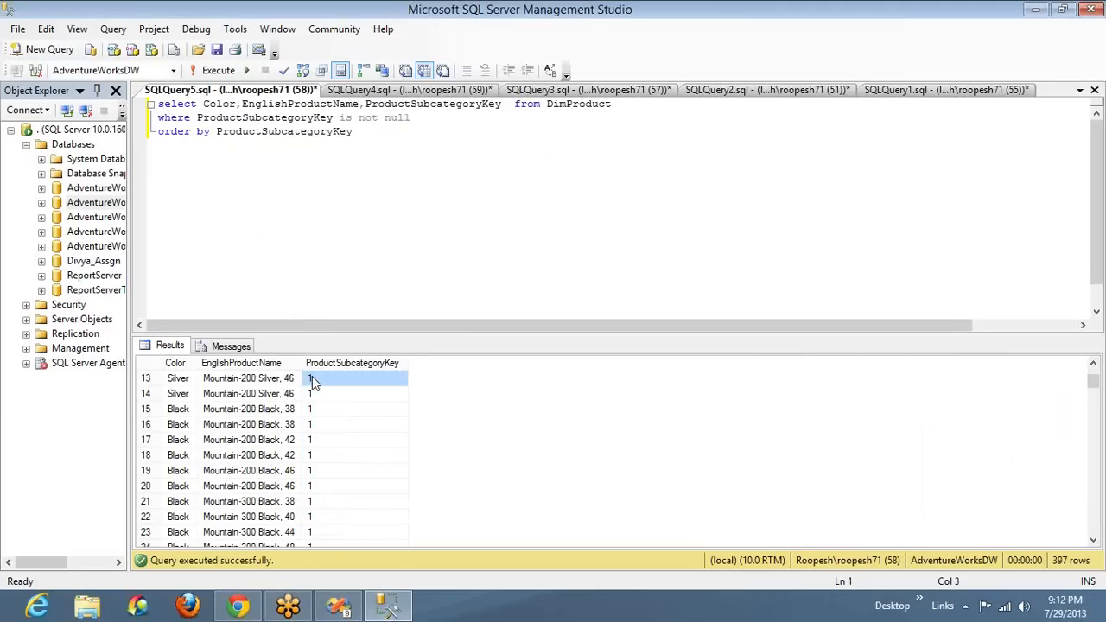
key("shift+Down")
key("shift+Down")
key("shift+Down")
key("shift+Down")
key("shift+Down")
key("shift+Down")
key("shift+Down")
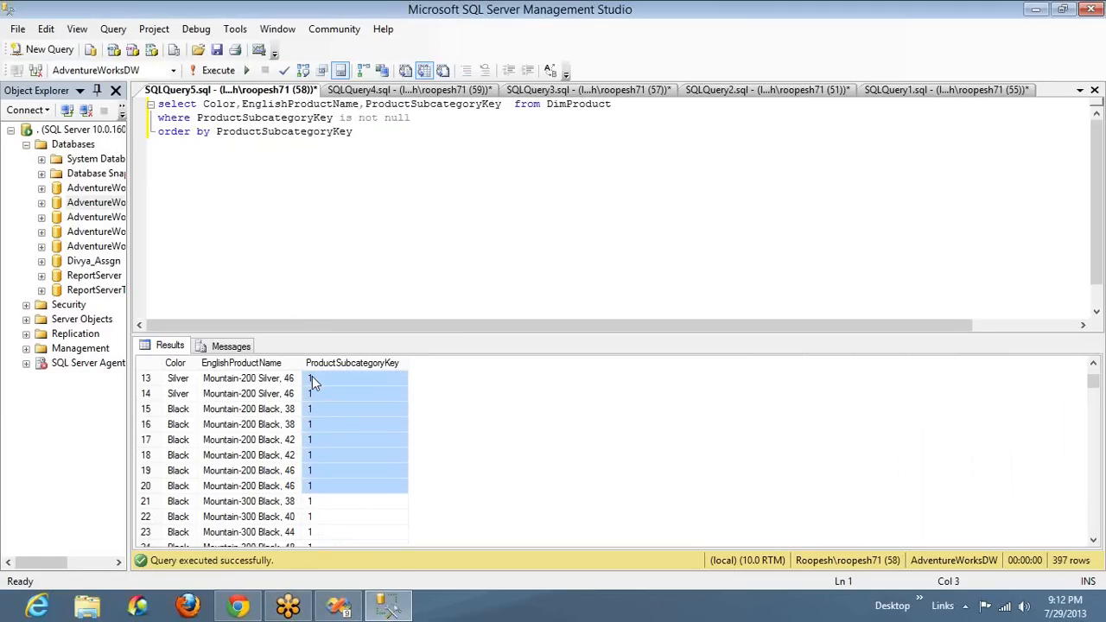
key("shift+Down")
key("shift+Down")
key("shift+Down")
key("shift+Down")
key("shift+Down")
key("shift+Down")
key("shift+Down")
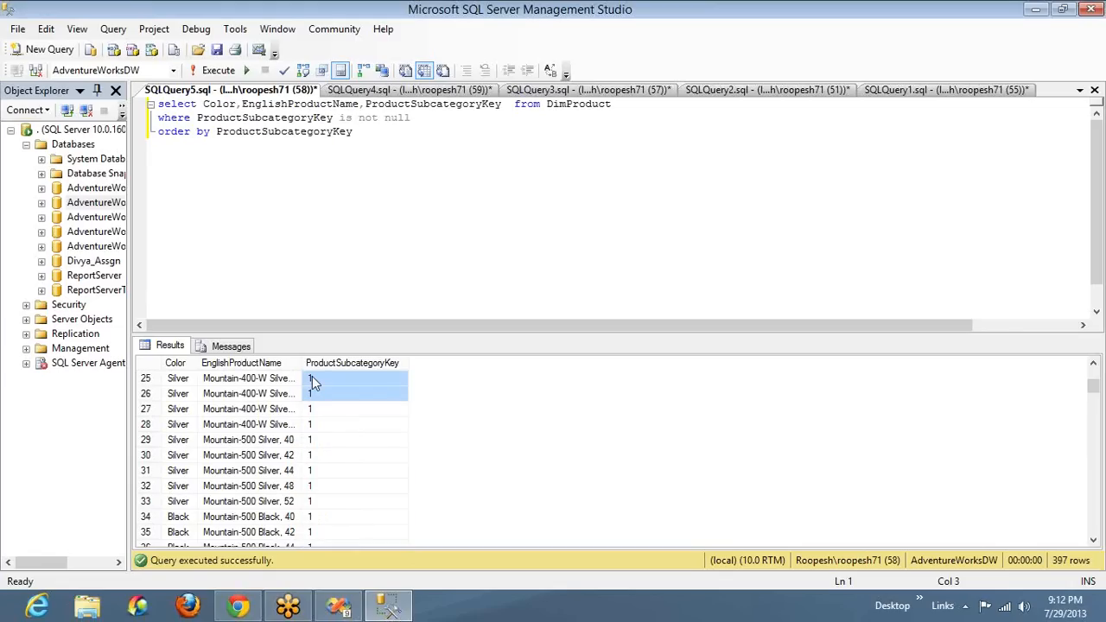
key("shift+Down")
key("shift+Down")
key("shift+Down")
key("shift+Down")
key("shift+Down")
key("shift+Down")
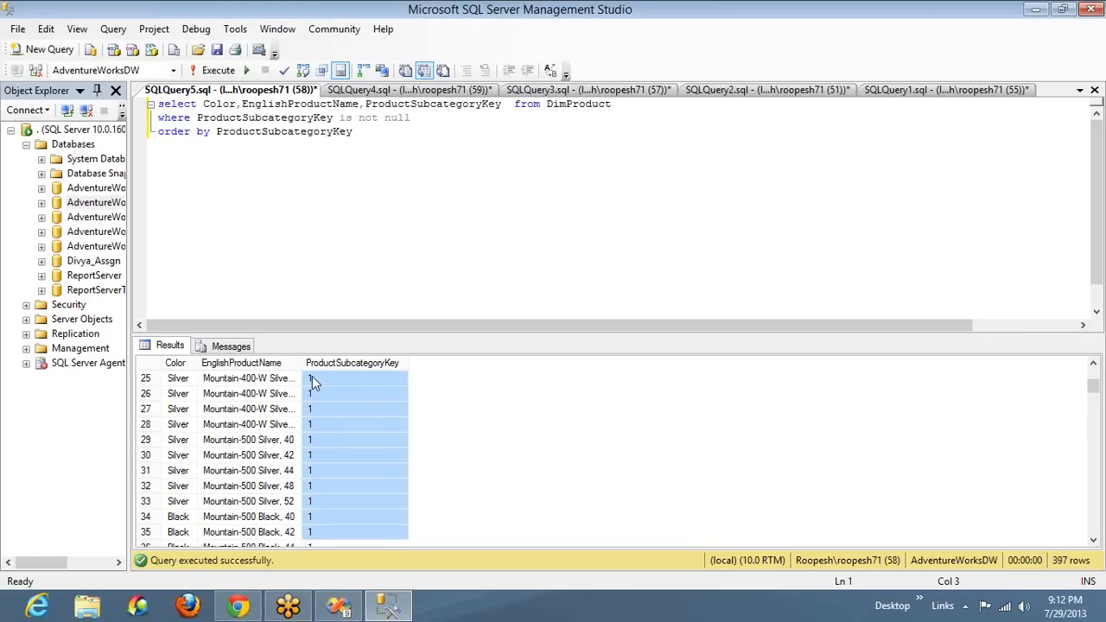
key("shift+Down")
key("shift+Down")
key("shift+Up")
key("shift+Up")
key("shift+Left")
key("shift+Left")
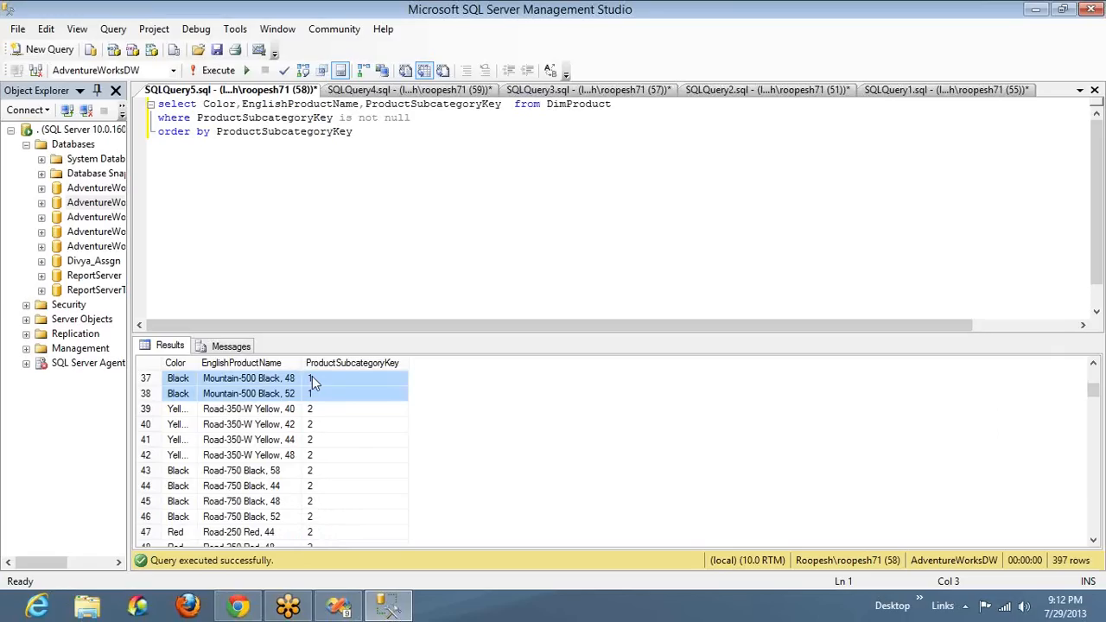
left_click(316, 380)
key("Up")
key("Up")
key("Up")
key("Up")
key("Up")
key("Up")
key("Up")
key("Up")
key("Up")
key("Up")
key("Up")
key("Up")
key("Up")
key("Up")
key("Up")
key("Up")
key("Up")
key("Up")
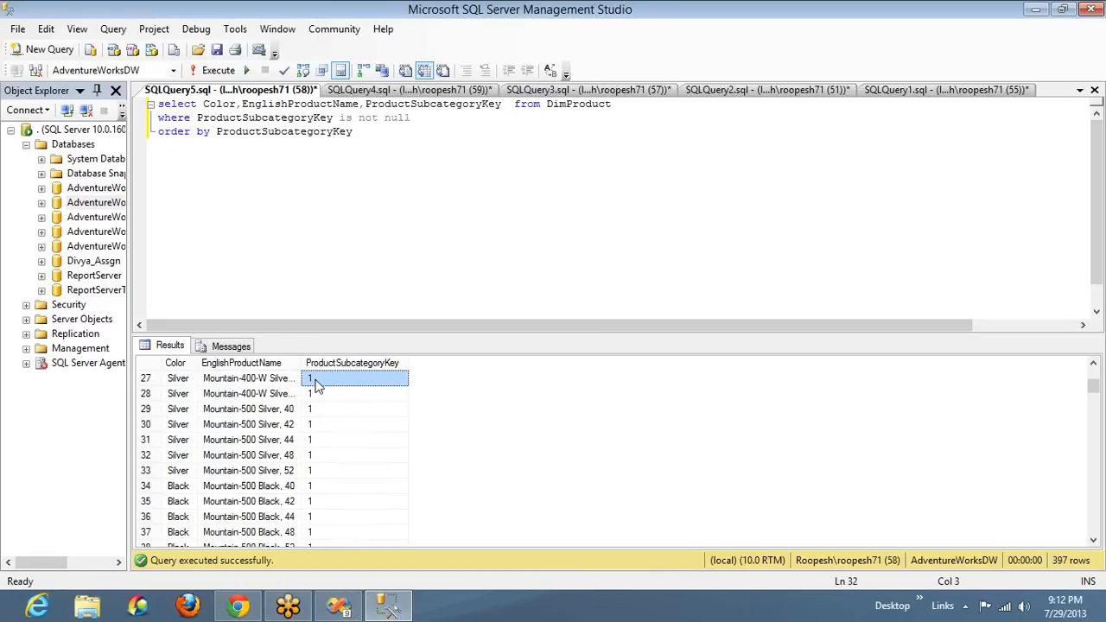
key("Up")
key("Up")
key("Up")
key("Up")
key("Up")
key("Up")
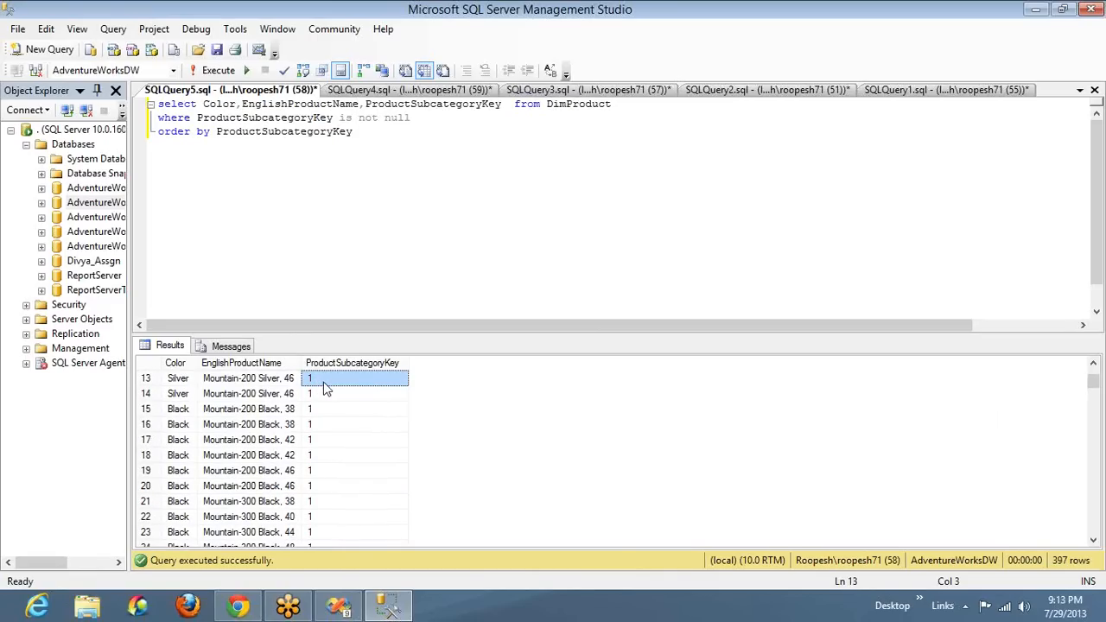
Switch to Visual Studio, view the Select Sub Category choices in the report preview, and return to SQL Server Management Studio
key("alt+Tab")
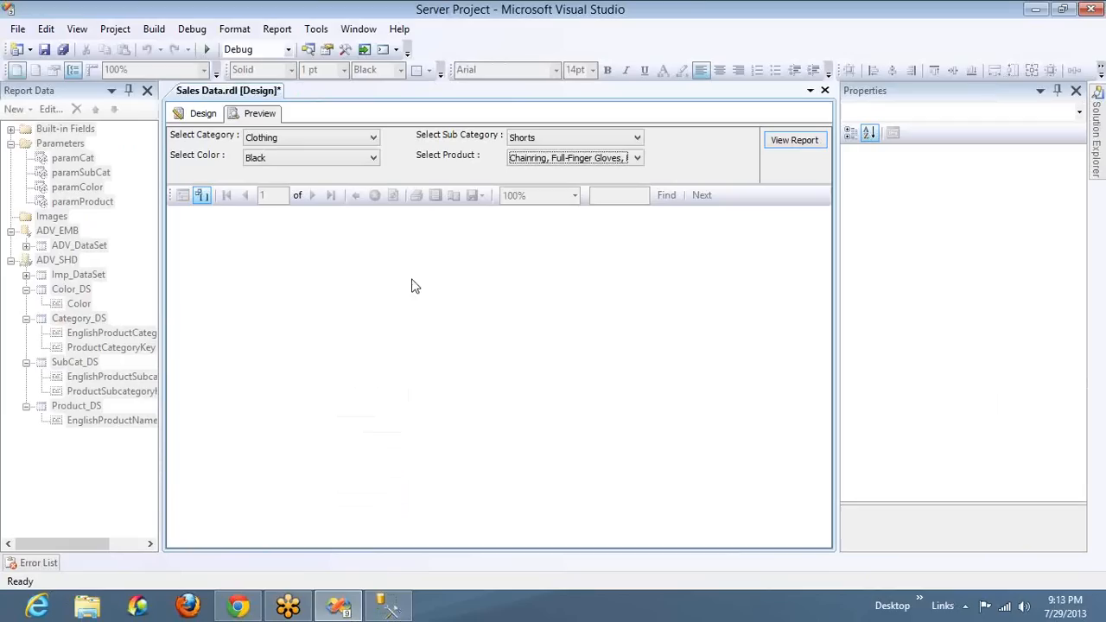
left_click(528, 143)
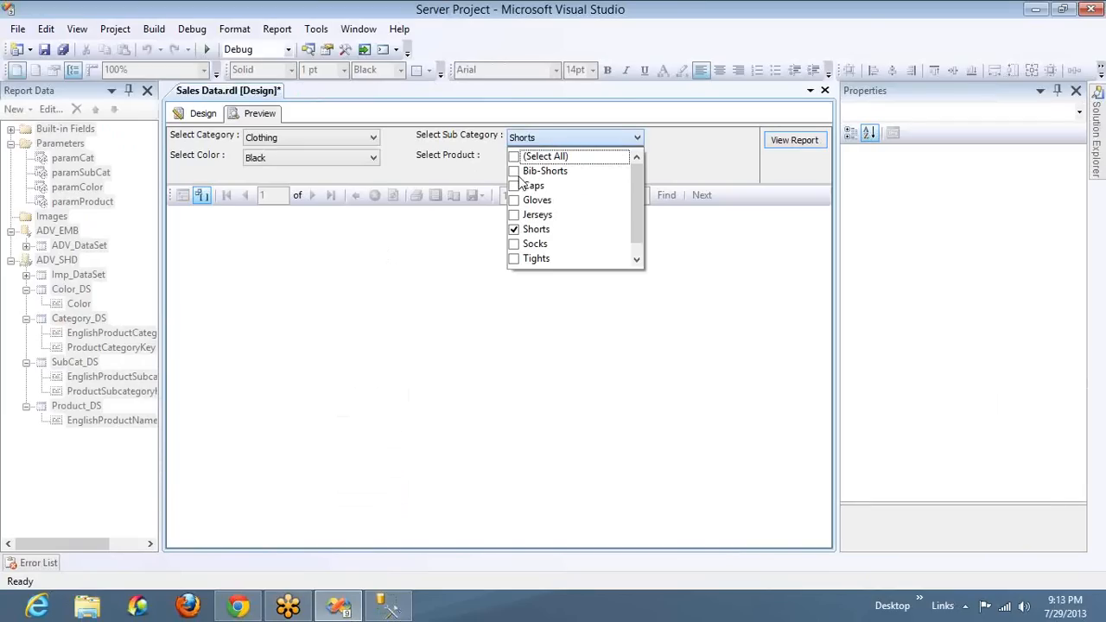
key("alt+Tab")
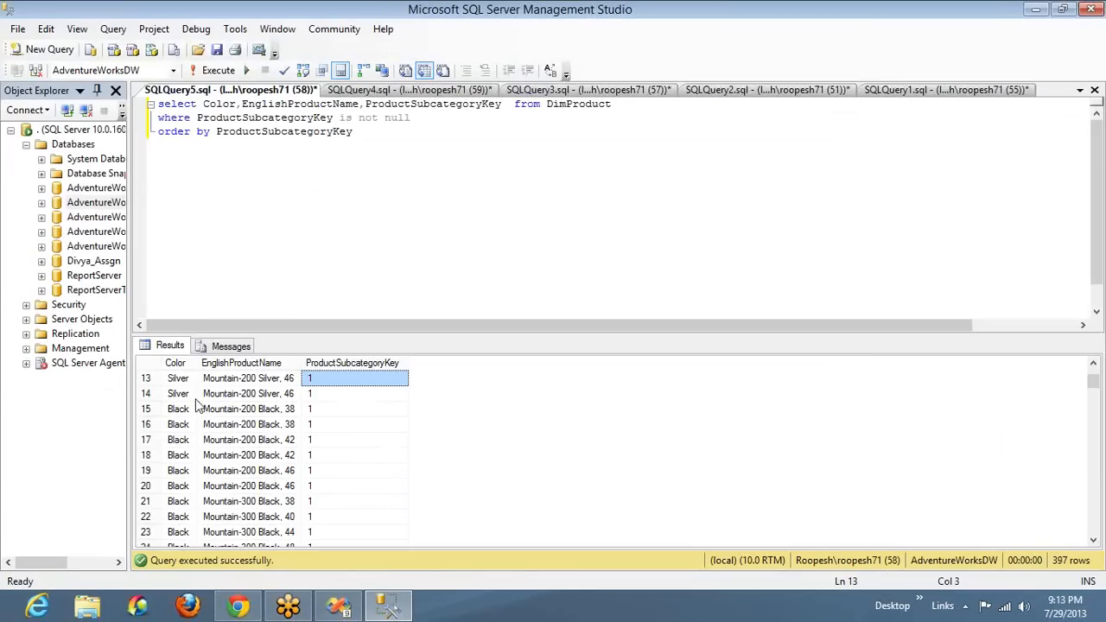
Examine the Color values of the rows belonging to subcategory key 1 in the results
key("Left")
key("Left")
key("Down")
key("Down")
key("Down")
key("Down")
key("Down")
key("Down")
key("Down")
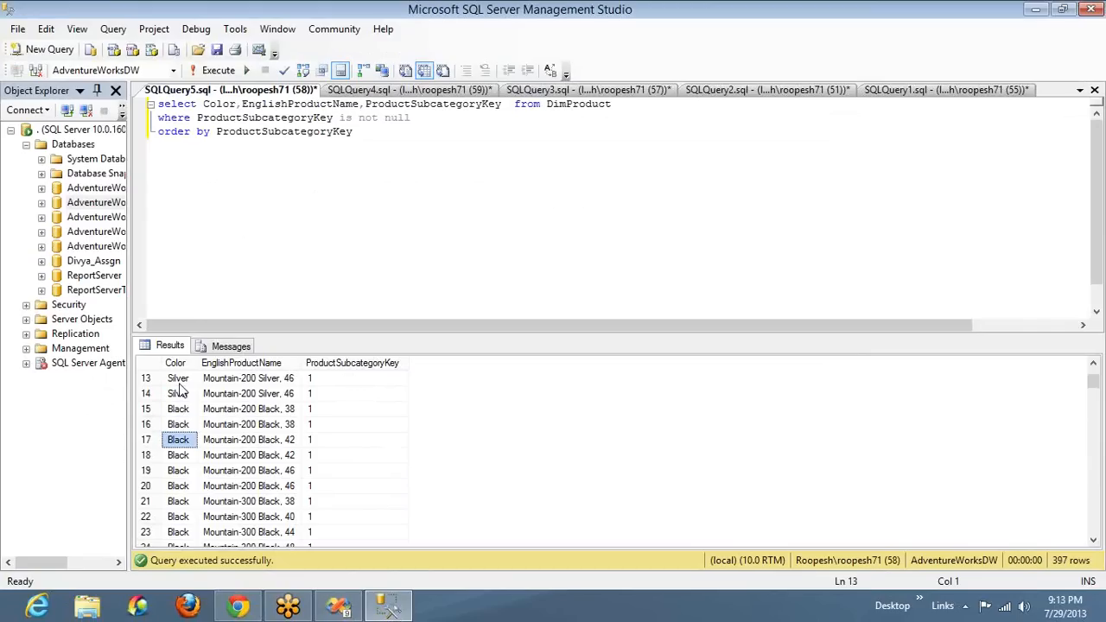
key("Down")
key("Down")
key("Down")
key("Down")
key("Down")
key("Down")
key("Down")
key("Down")
key("Down")
key("Down")
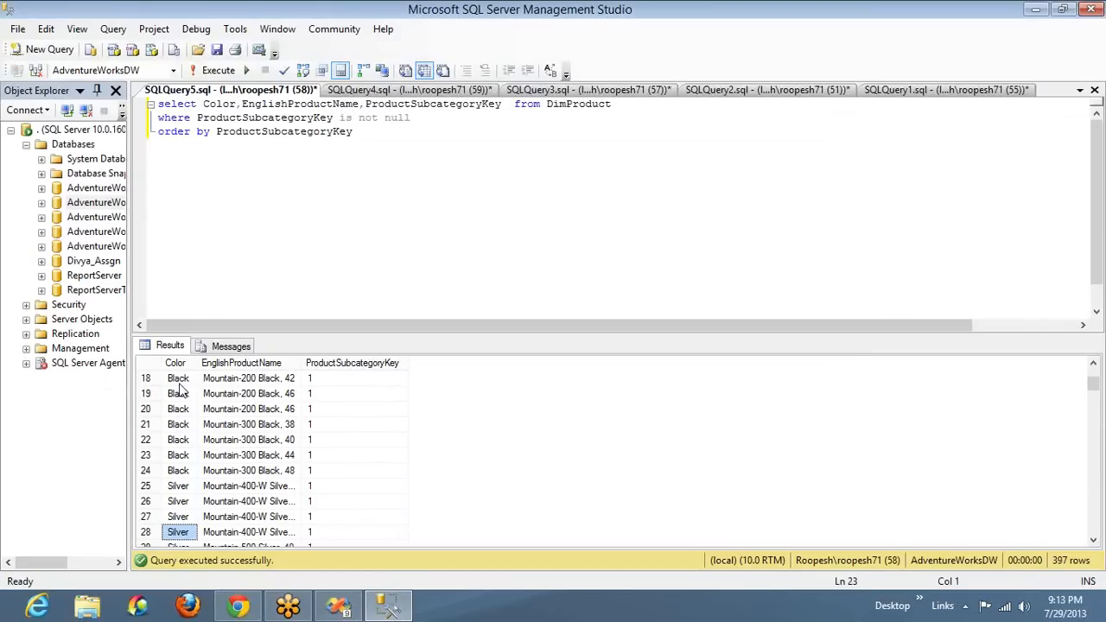
key("Down")
key("Down")
key("Down")
key("Down")
key("Down")
key("Down")
key("Down")
key("Down")
key("Down")
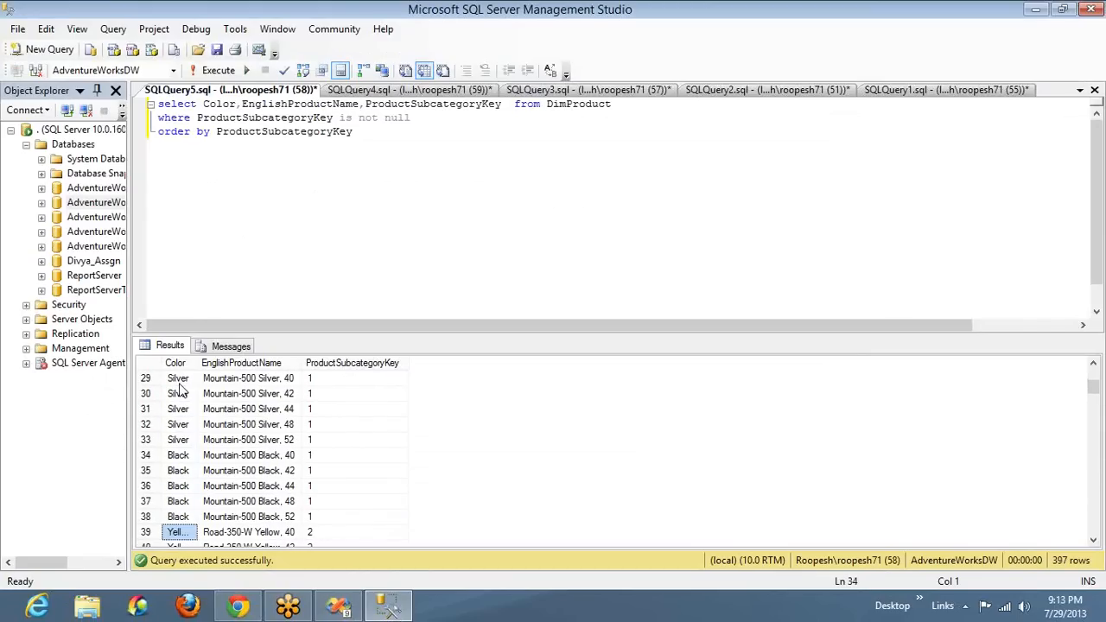
key("Up")
key("Up")
key("Up")
key("Up")
key("Up")
key("Up")
key("Up")
key("Up")
key("Up")
key("Up")
key("Up")
key("Up")
key("Up")
key("Up")
key("Up")
key("Up")
key("Up")
key("Up")
key("Up")
key("Up")
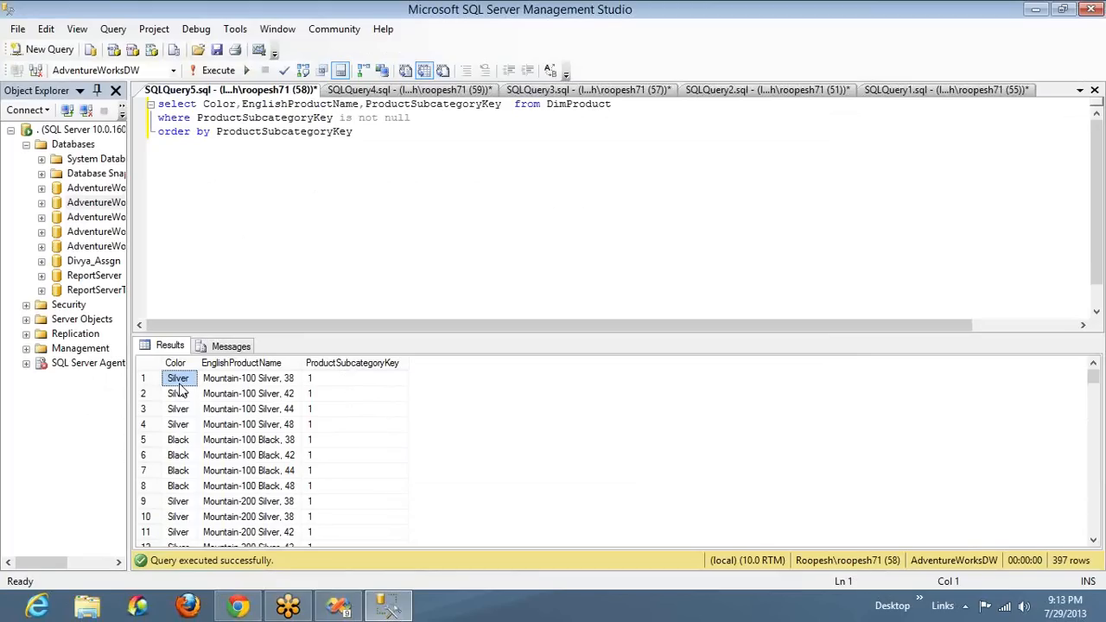
Examine the product names and subcategory key of the black Mountain-100 rows, selecting the four black product names
left_click(334, 384)
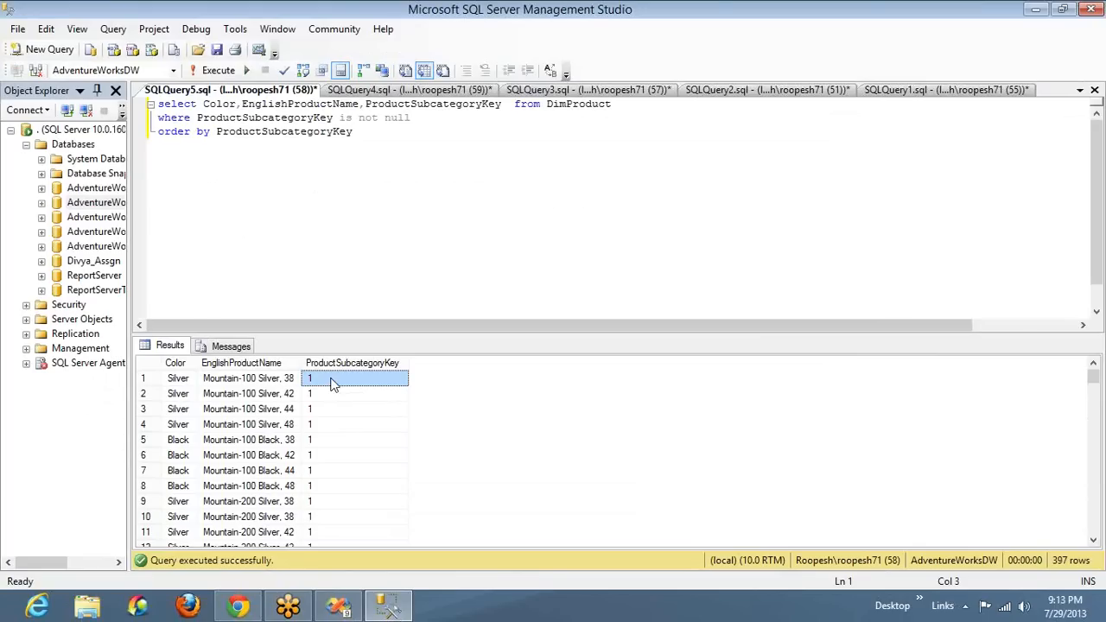
left_click(170, 456)
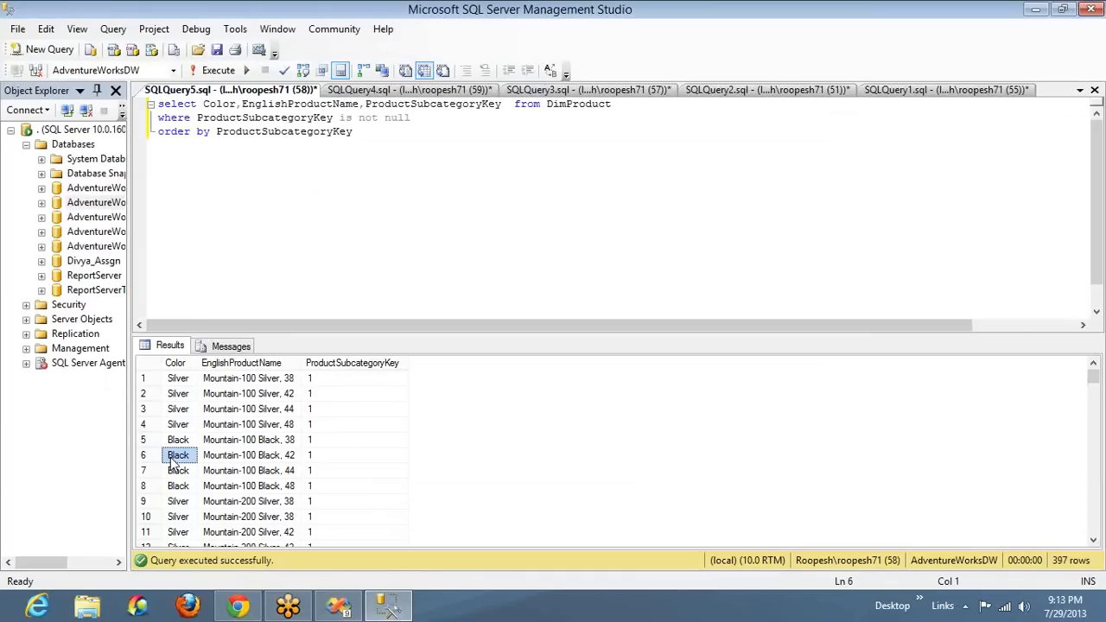
left_click(178, 441)
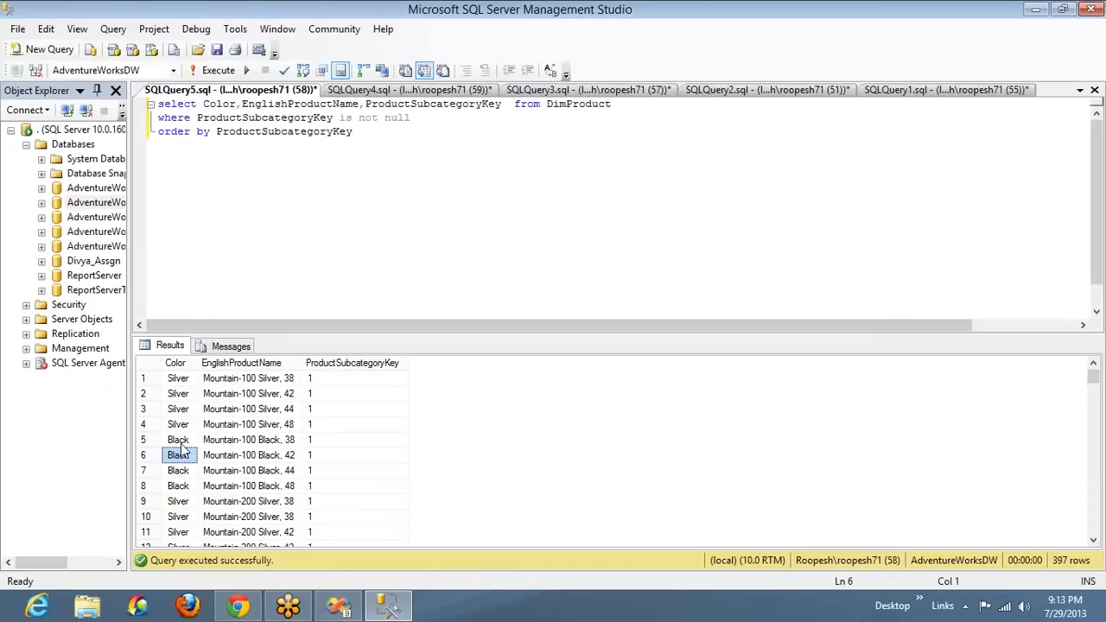
left_click(241, 446)
key("shift+Down")
key("shift+Down")
key("shift+Down")
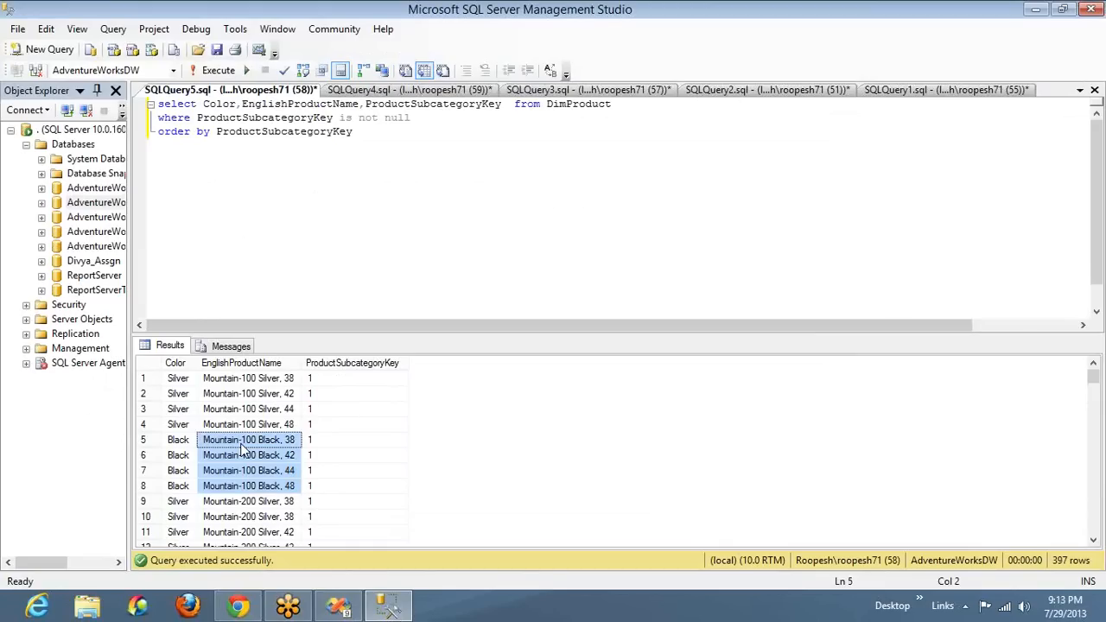
left_click(311, 441)
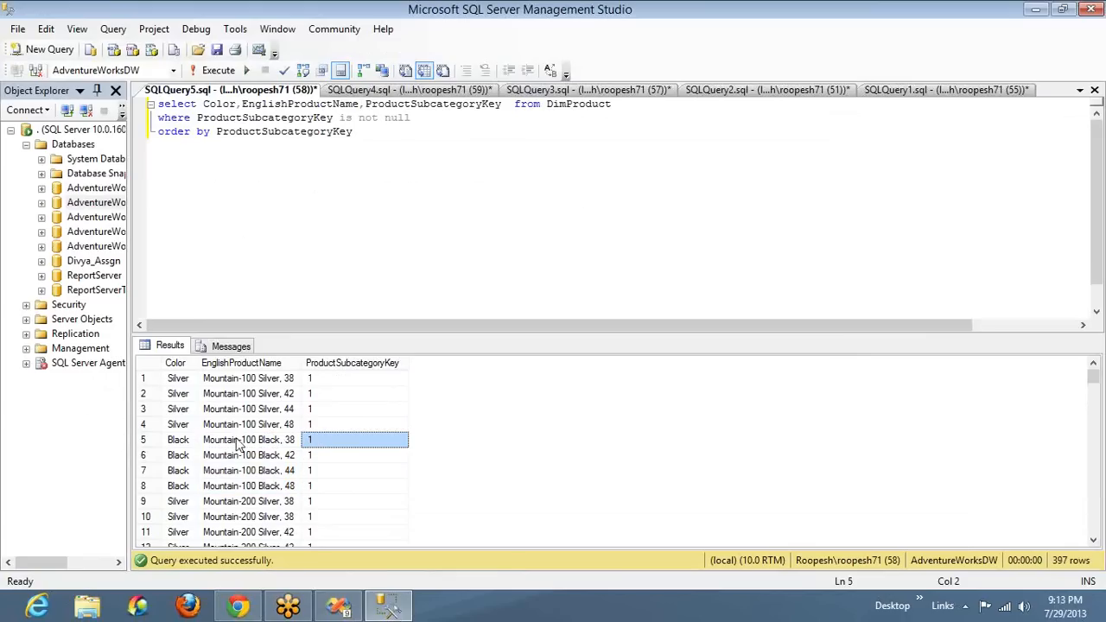
left_click(185, 444)
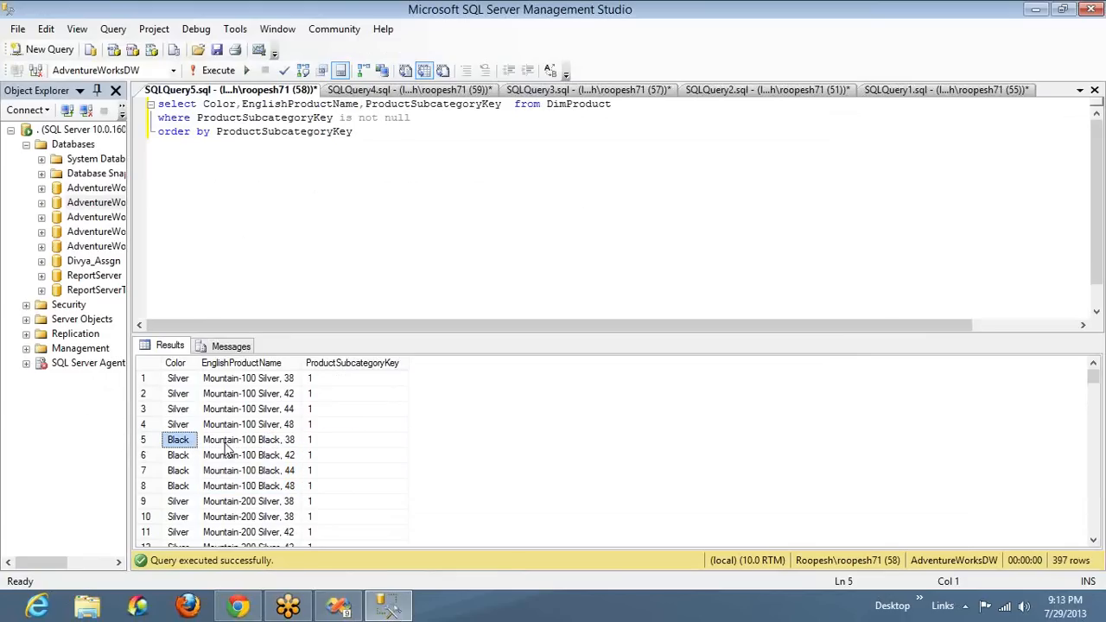
left_click(226, 447)
key("shift+Down")
key("shift+Down")
key("shift+Down")
key("shift+Down")
key("shift+Up")
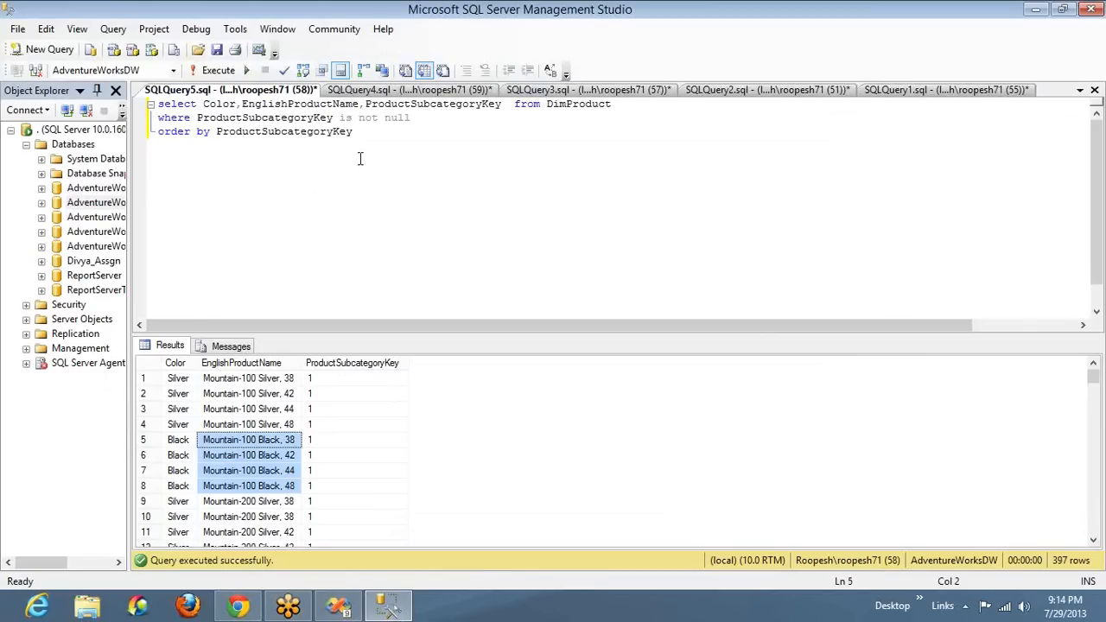
Extend the where clause with "and ProductAlternateKey = 1" and run the query
left_click(363, 131)
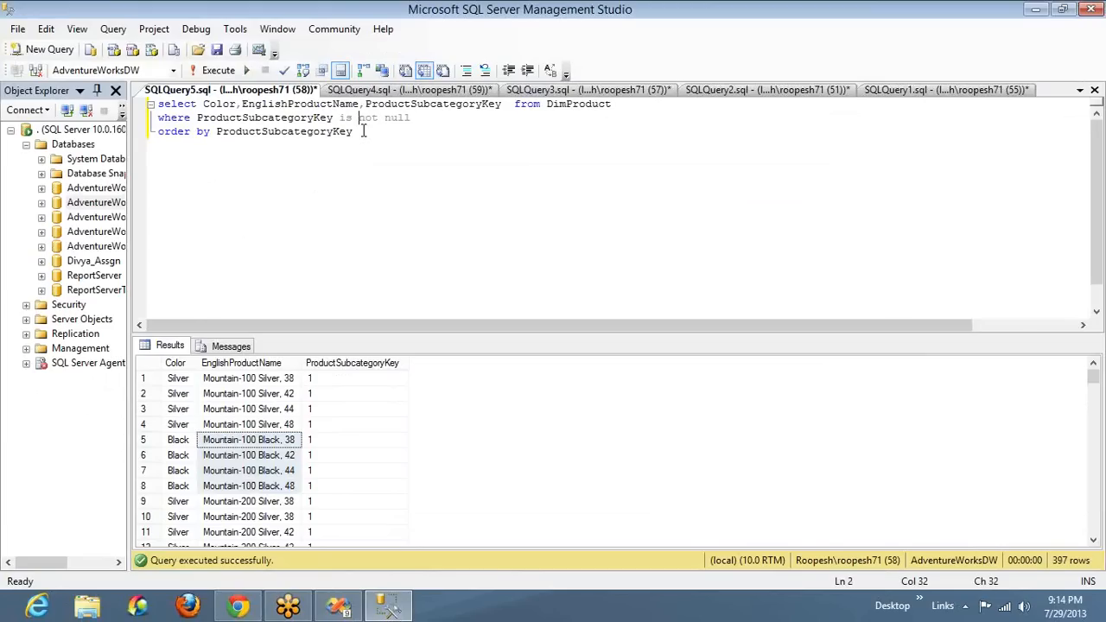
key("End")
type("and PRo")
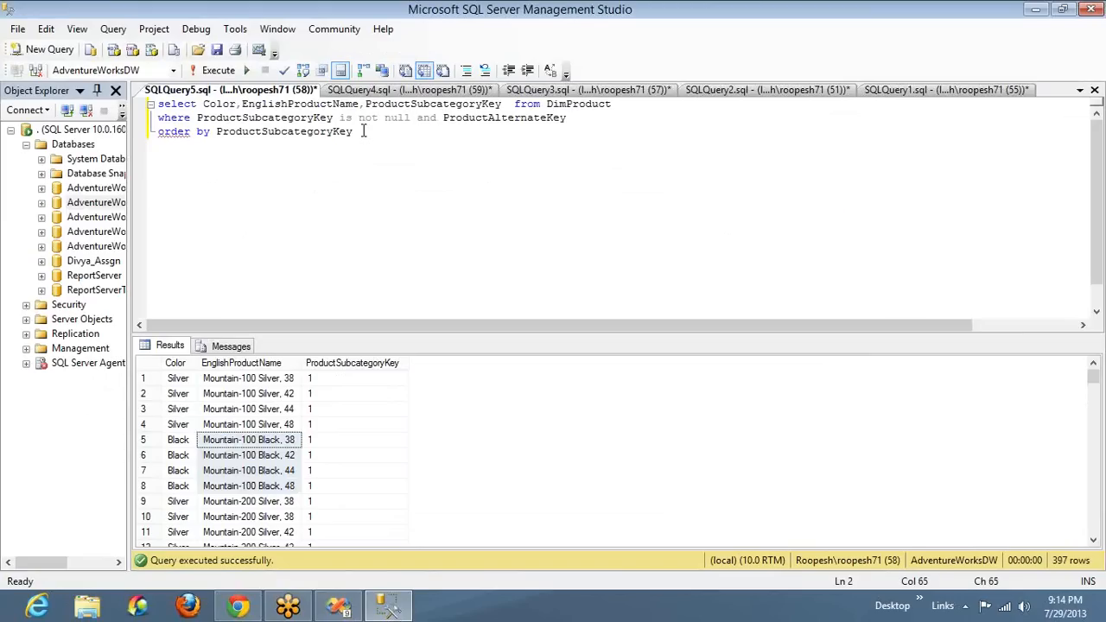
type(" = 1")
key("F5")
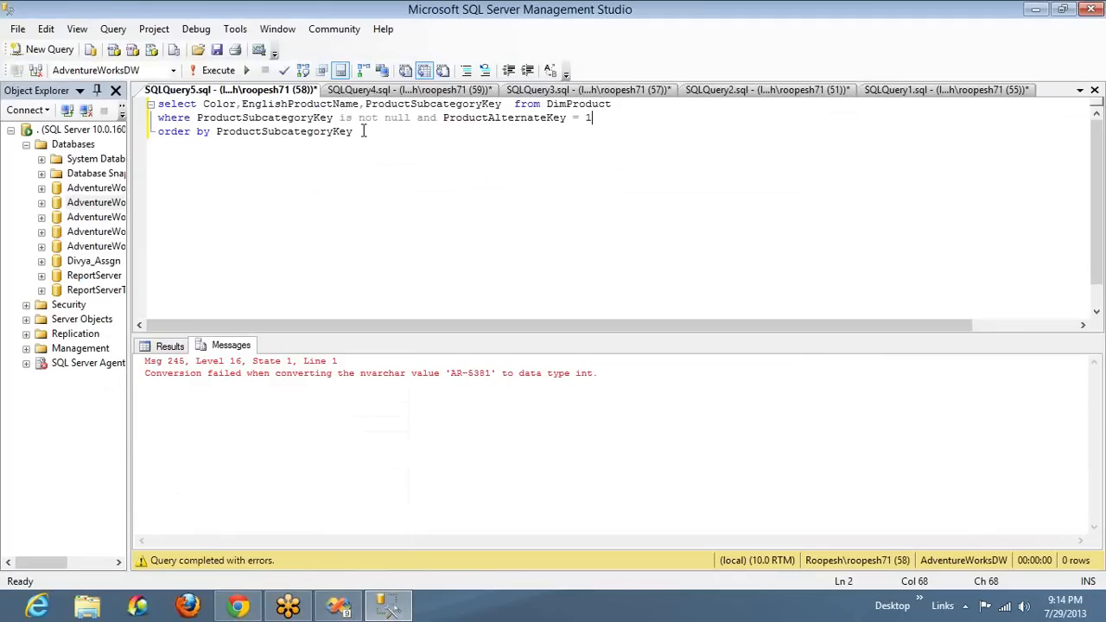
Enclose the ProductAlternateKey comparison value in single quotes as '1' and rerun the query
key("Left")
type("'")
key("Right")
type("'")
key("F5")
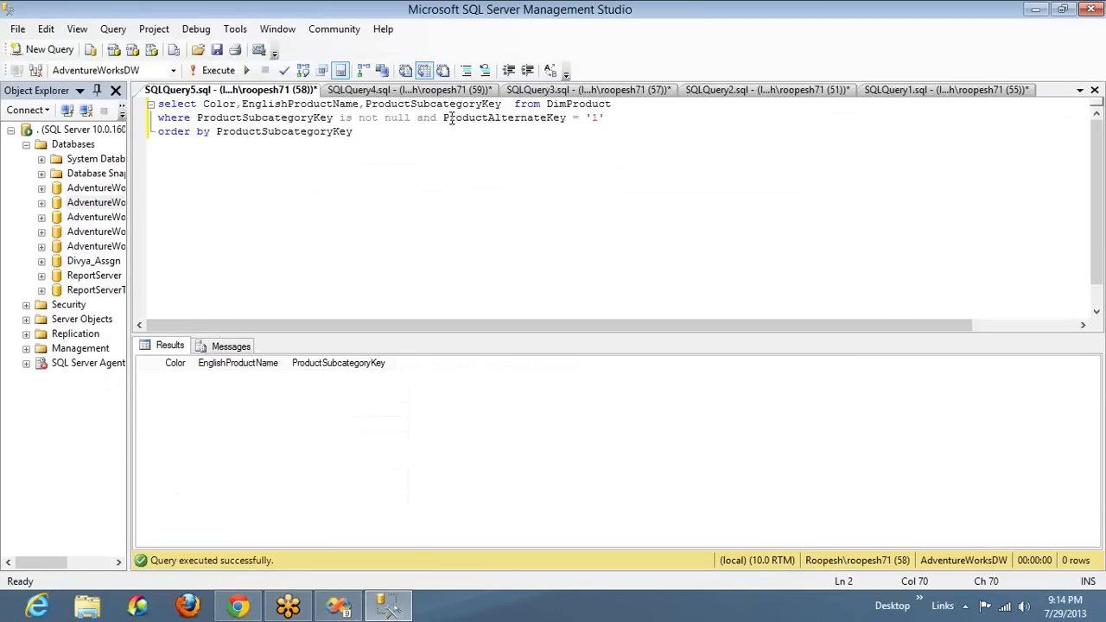
Replace ProductAlternateKey with ProductSubcategoryKey in the second condition, make its value an unquoted 1, and run the query
left_click(501, 117)
double_click(501, 117)
type("Pro")
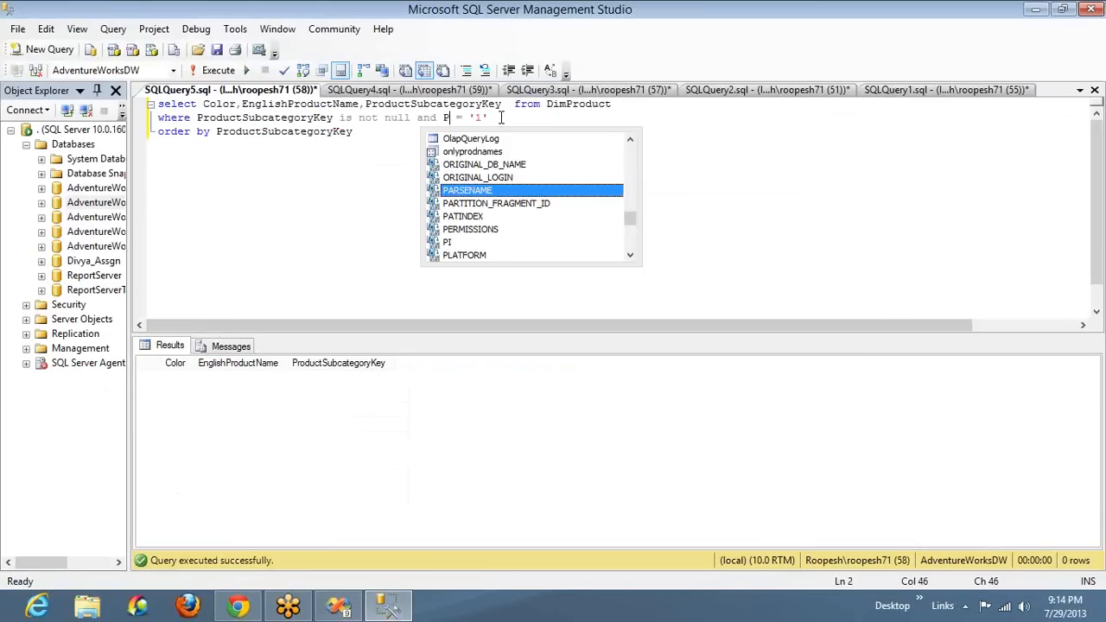
key("Down")
key("Down")
key("Down")
key("Down")
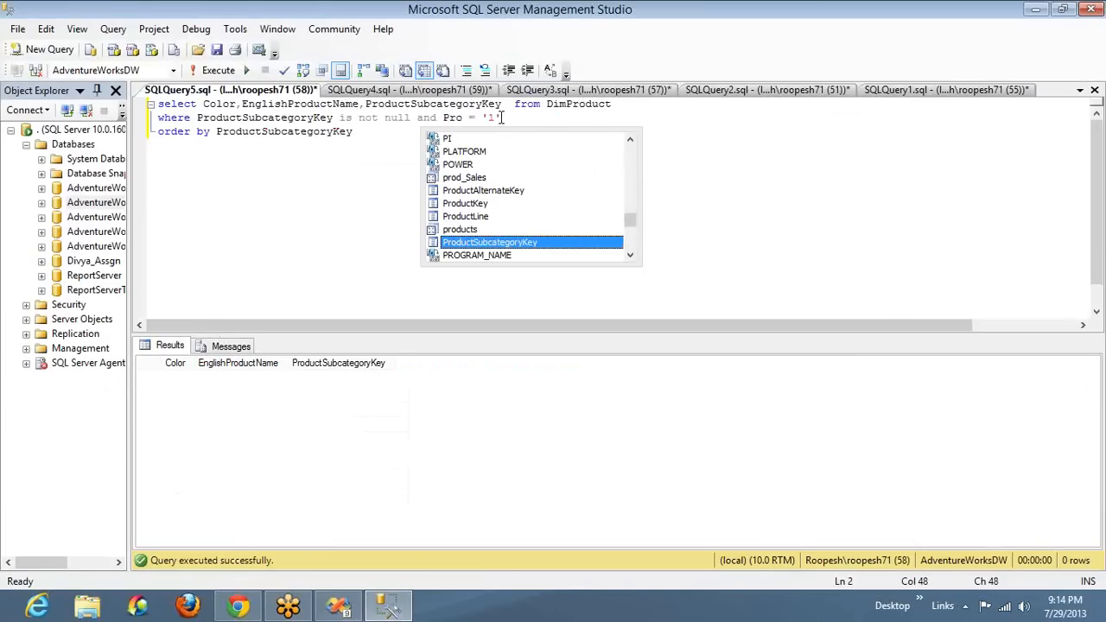
key("Tab")
key("End")
key("BackSpace")
key("Left")
key("BackSpace")
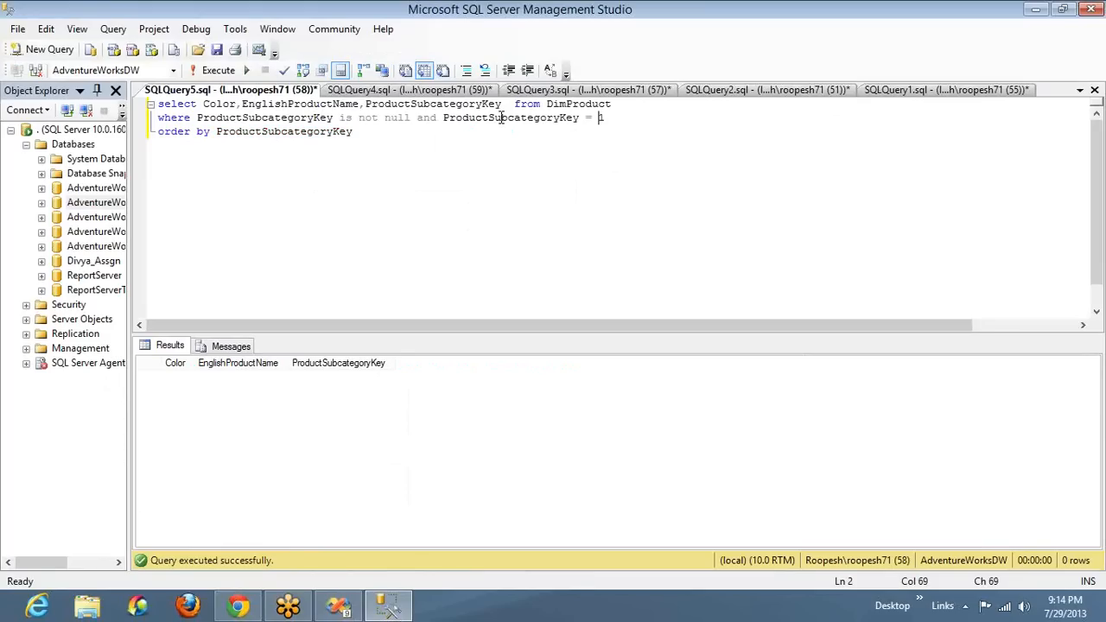
key("F5")
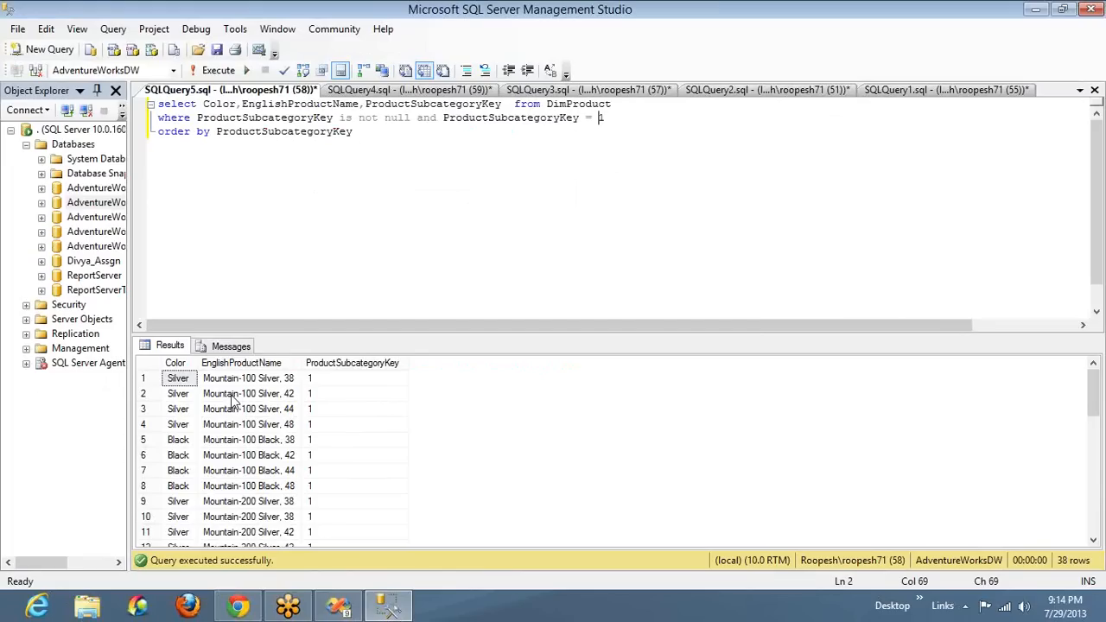
Examine the Color column of the results filtered to subcategory key 1, down to the black rows at the end
left_click(157, 370)
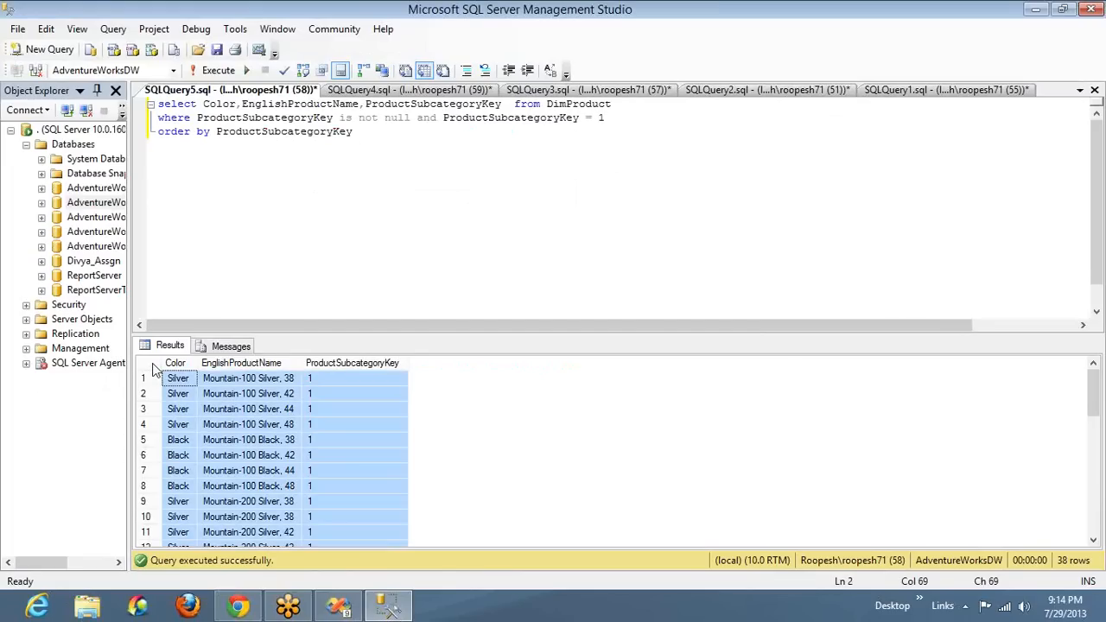
left_click(175, 381)
key("Down")
key("Down")
key("Down")
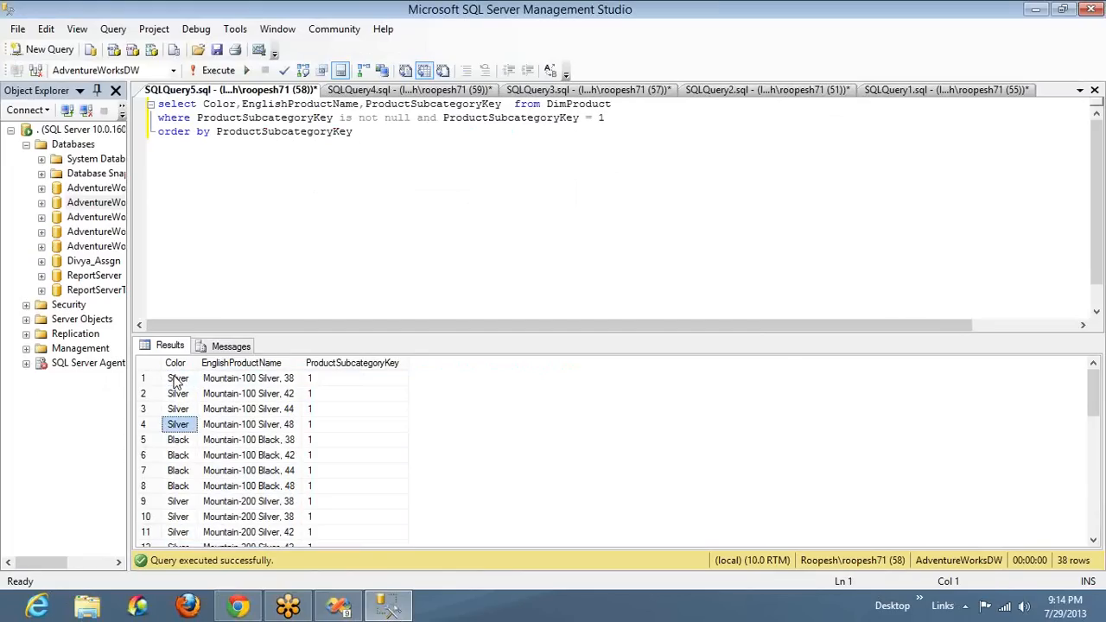
key("Down")
key("Down")
key("Down")
key("Down")
key("Down")
key("Down")
key("Down")
key("Down")
key("Down")
key("Down")
key("Down")
key("Down")
key("Down")
key("Down")
key("Down")
key("Down")
key("Down")
key("Down")
key("Down")
key("Down")
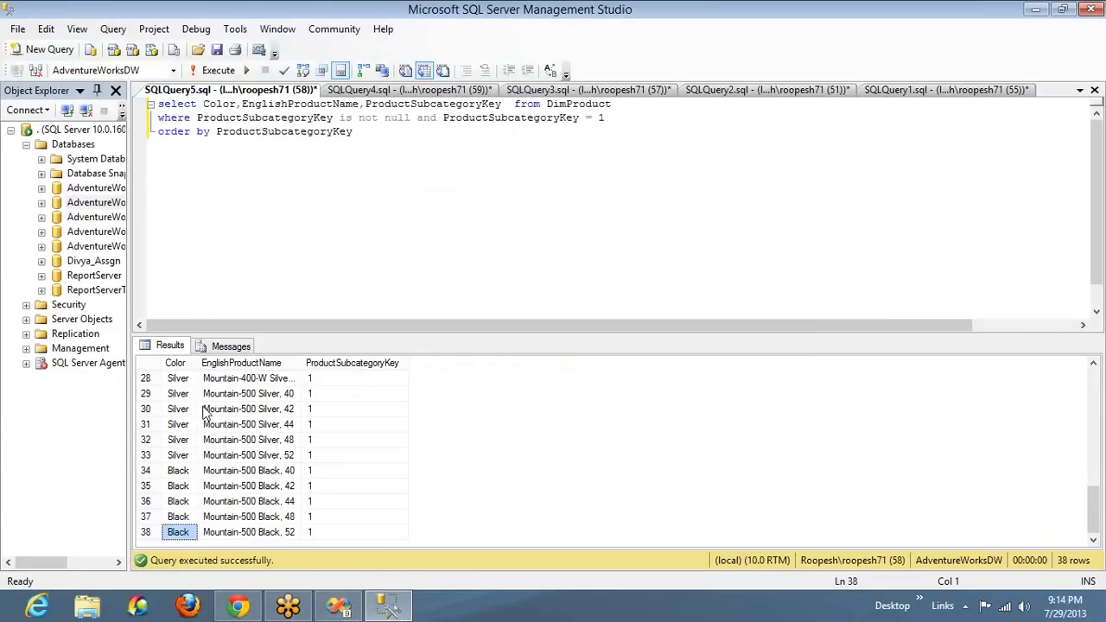
left_click(181, 489)
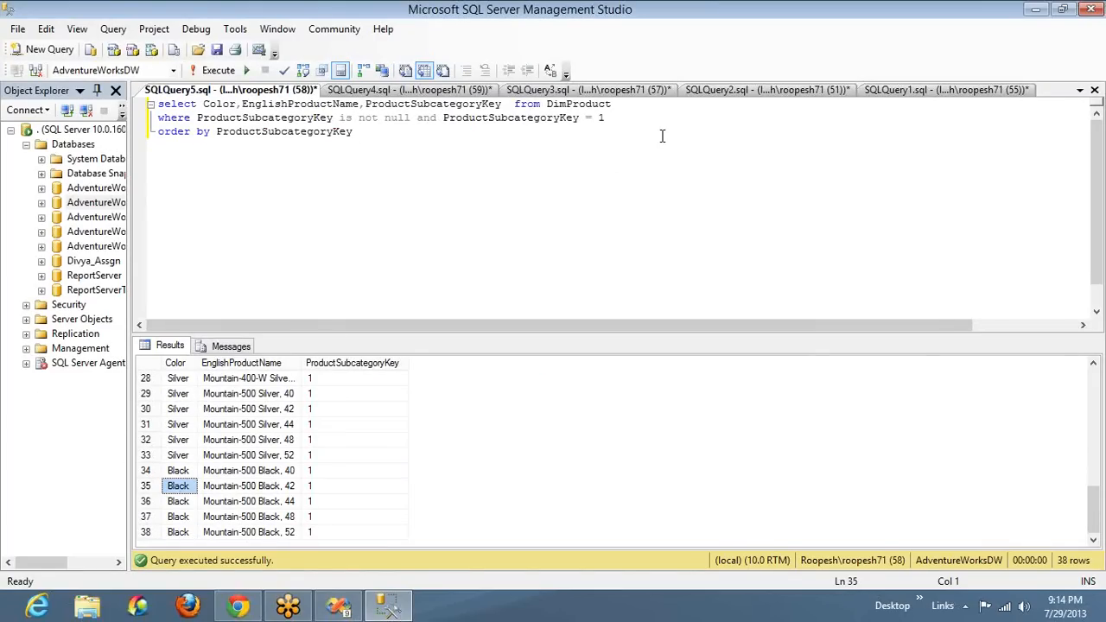
Extend the where clause with "and Color = 'Black'", run the query, and check the subcategory key and color cells
left_click(635, 118)
type("and C")
type("olor = 'Bl")
type("acl'")
key("F5")
left_click(728, 117)
key("BackSpace")
key("BackSpace")
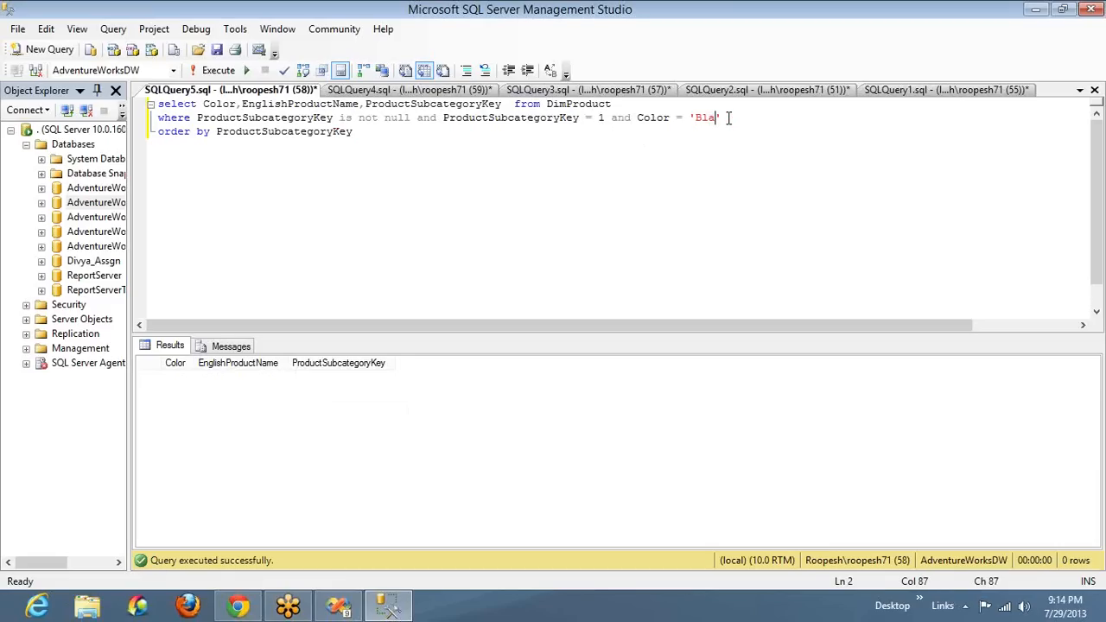
type("ck")
key("F5")
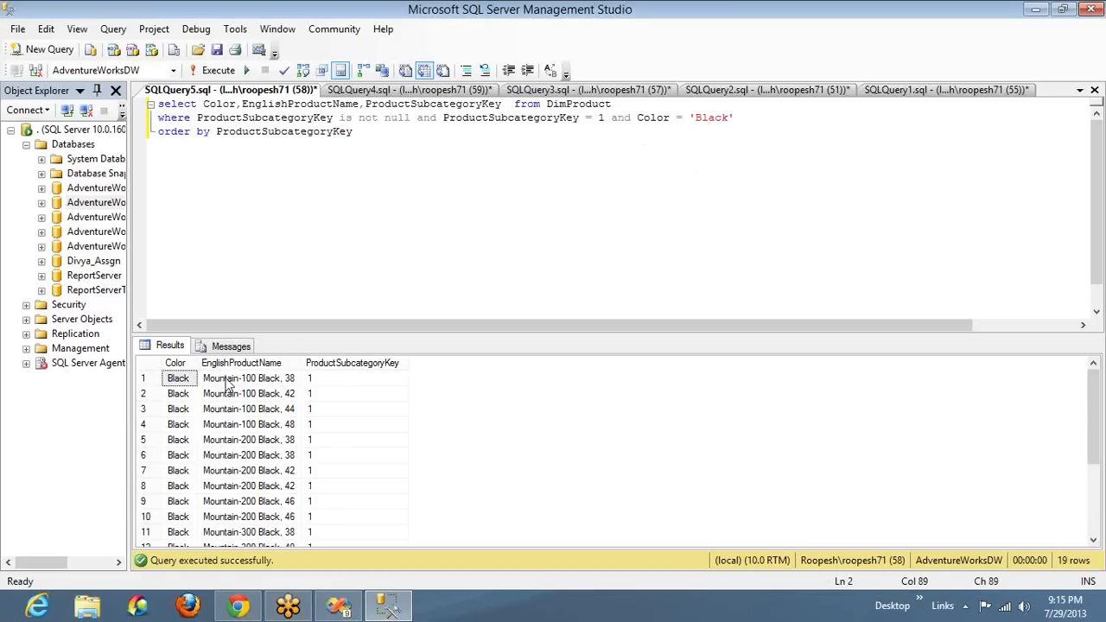
left_click(317, 383)
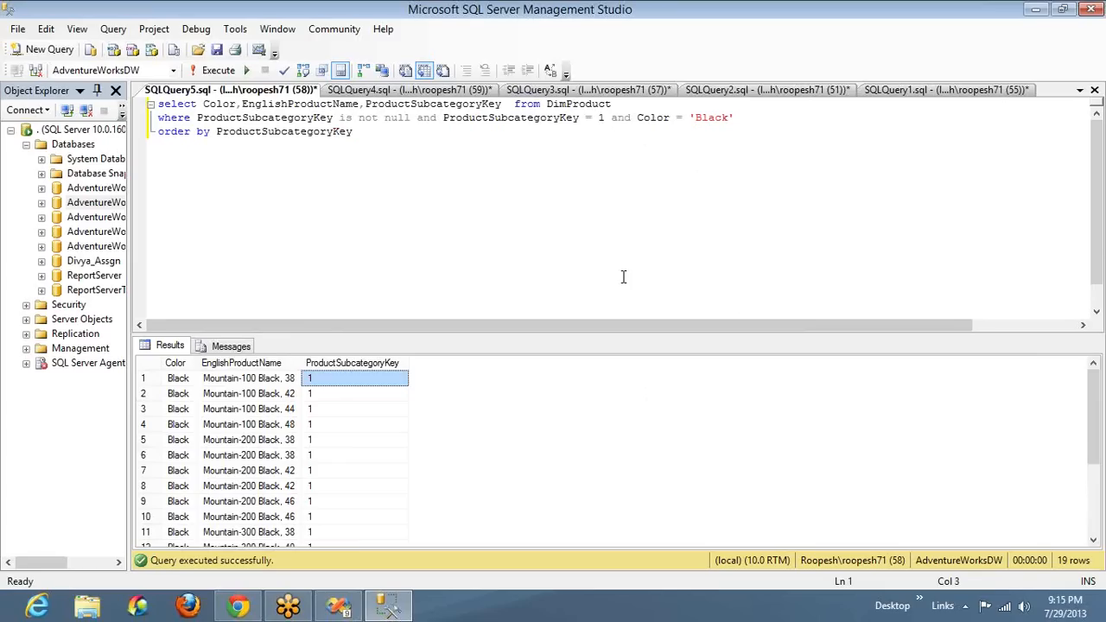
left_click(183, 423)
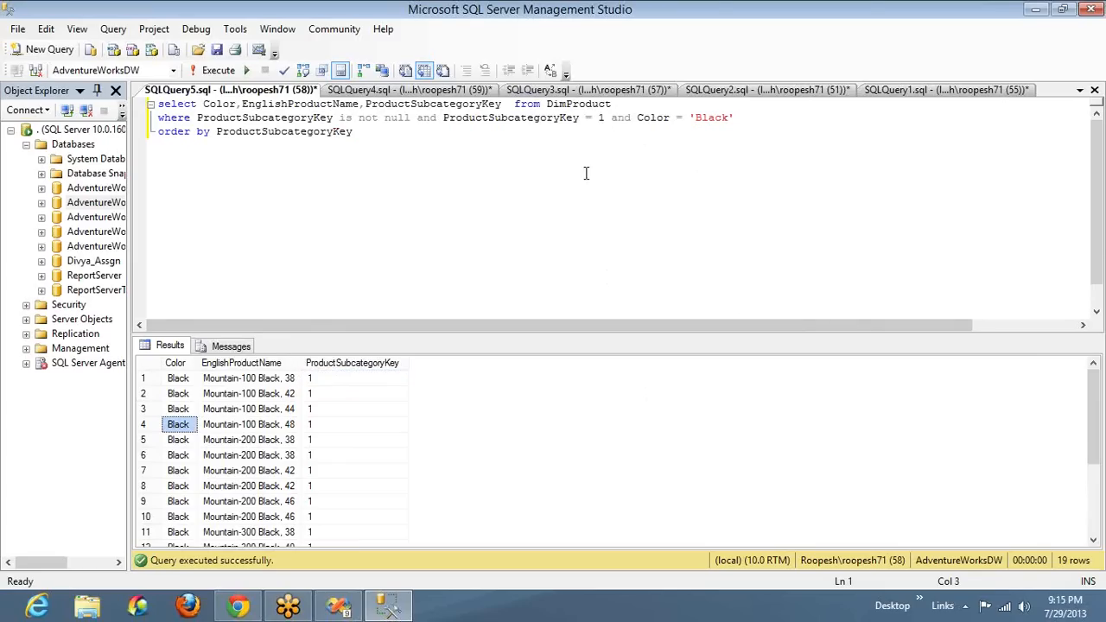
Remove both ProductSubcategoryKey conditions from the where clause, leaving only Color = 'Black', and run the query
left_click(604, 118)
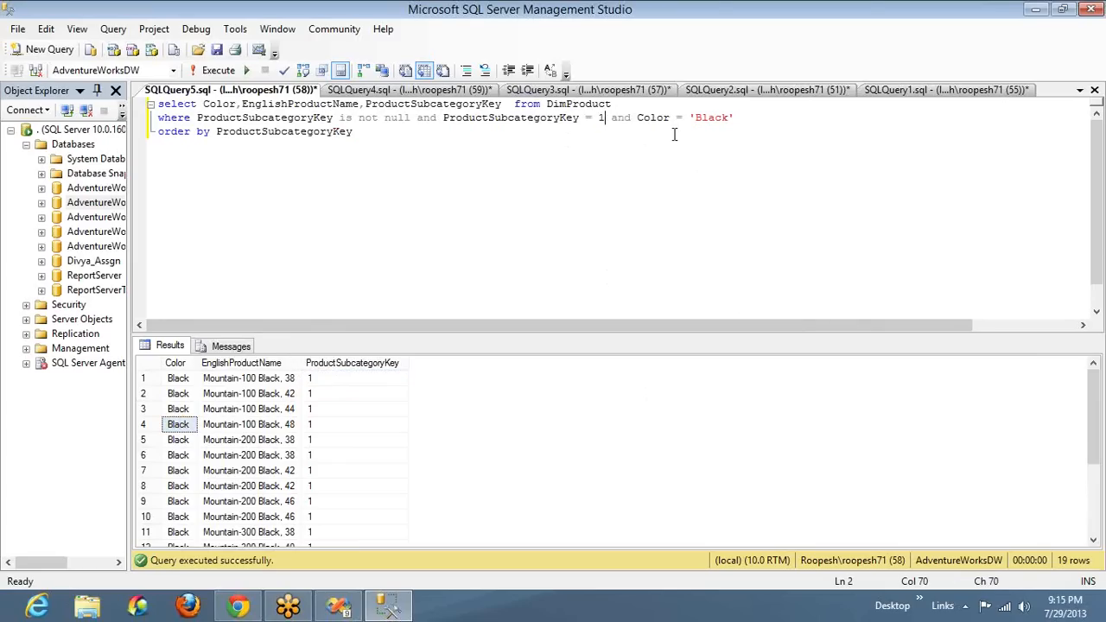
left_click(639, 118)
left_click(198, 117, "shift")
key("Delete")
key("F5")
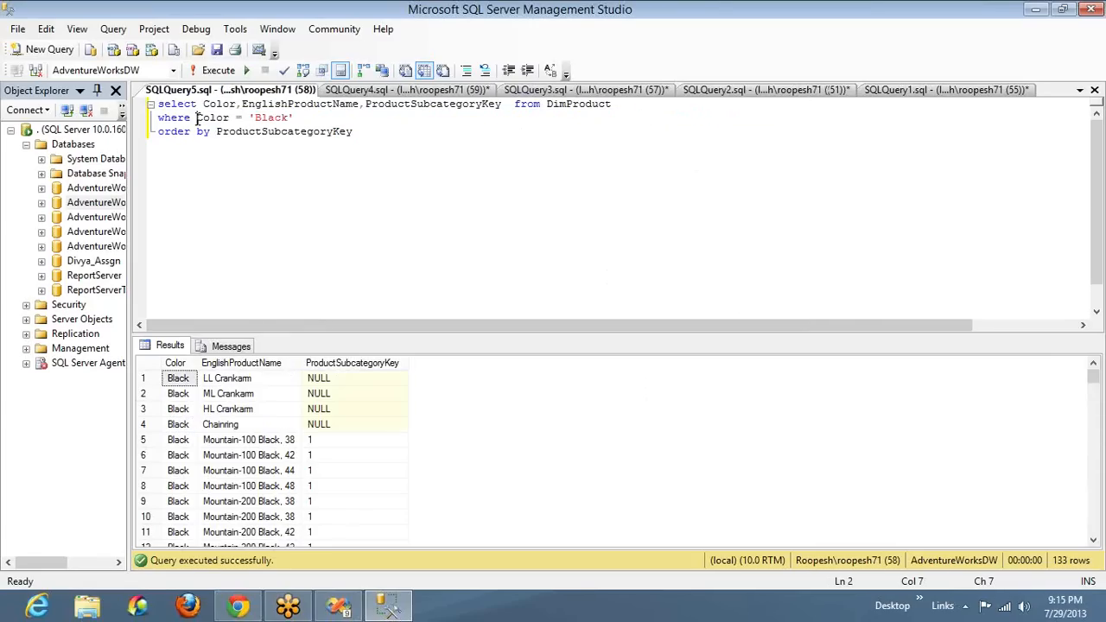
Examine the ProductSubcategoryKey column of the color-only results down to the last row
left_click(316, 456)
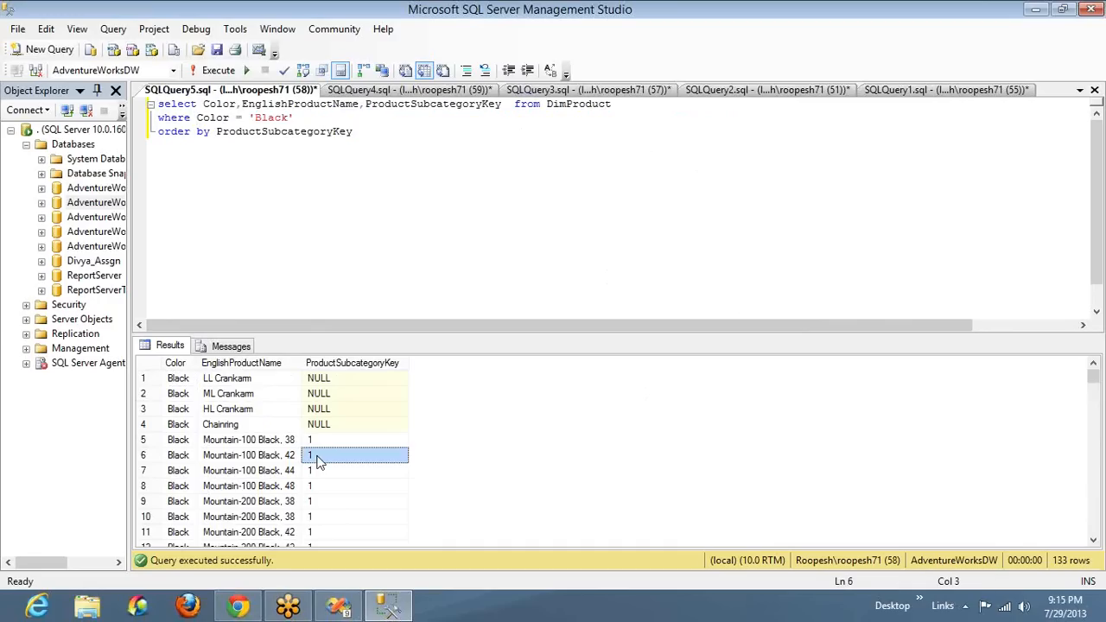
key("Down")
key("Down")
key("Down")
key("Down")
key("Down")
key("Down")
key("Down")
key("Down")
key("Down")
key("Down")
key("Down")
key("Down")
key("Down")
key("Down")
key("Down")
key("Down")
key("Down")
key("Down")
key("Down")
key("Down")
key("Down")
key("Down")
key("Down")
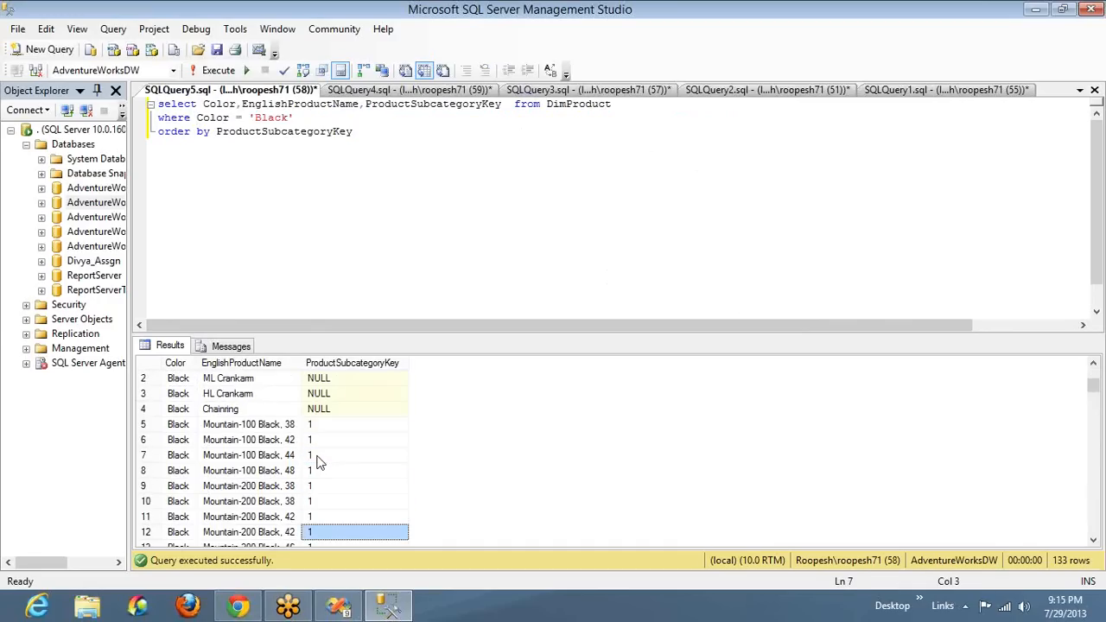
key("Down")
key("Down")
key("Down")
key("Down")
key("Down")
key("Down")
key("Down")
key("Down")
key("Down")
key("Down")
key("Down")
key("Down")
key("Down")
key("Down")
key("Down")
key("Down")
key("Down")
key("Down")
key("Down")
key("Down")
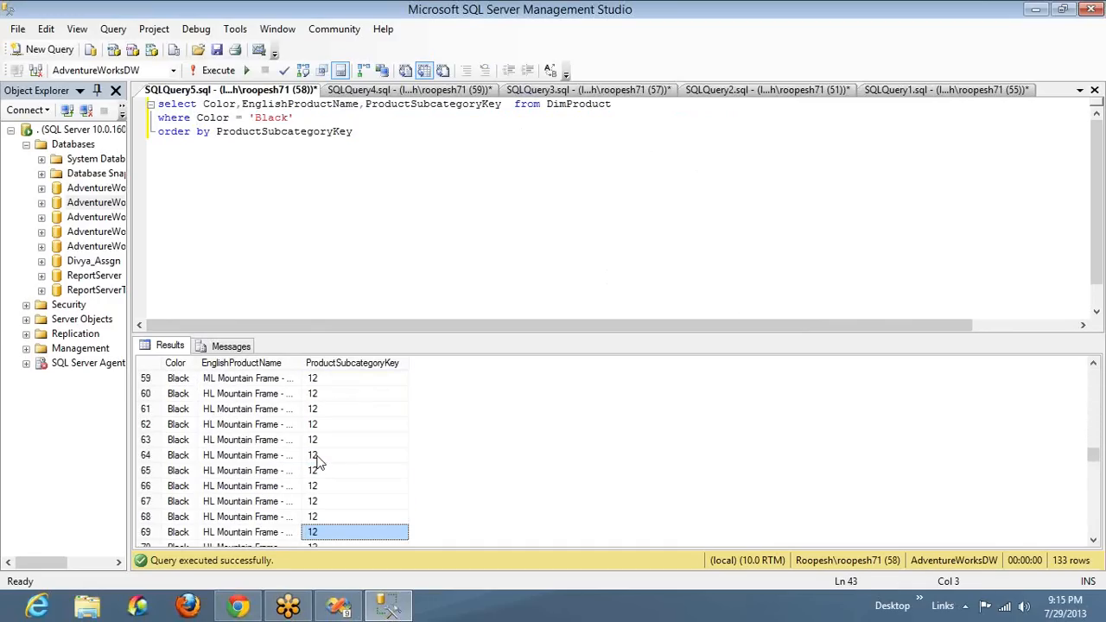
key("Down")
key("Down")
key("Down")
key("Down")
key("Down")
key("Down")
key("Down")
key("Down")
key("Down")
key("Down")
key("Down")
key("Down")
key("Down")
key("Down")
key("Down")
key("Down")
key("Down")
key("Down")
key("Down")
key("Down")
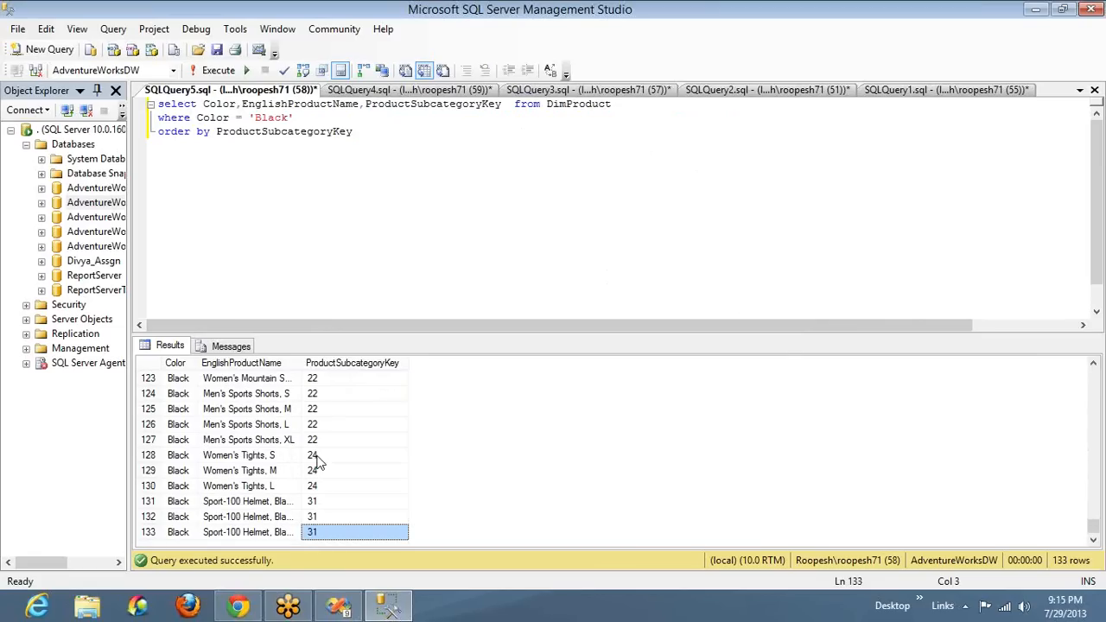
Undo the removal of the ProductSubcategoryKey conditions and rerun the query
left_click(400, 279)
key("ctrl+z")
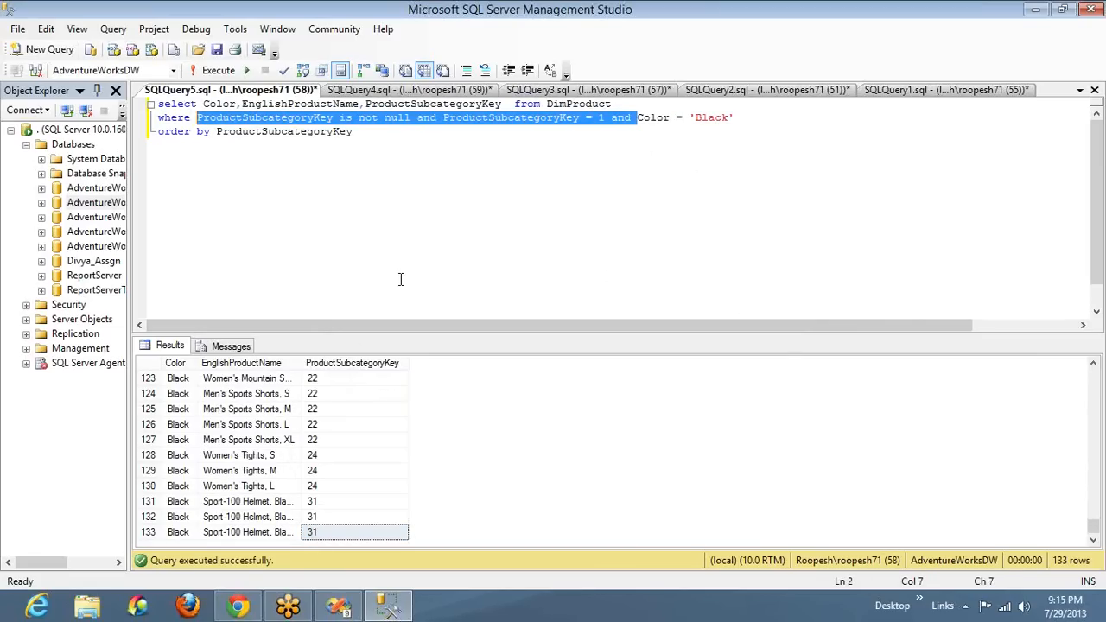
key("Right")
key("F5")
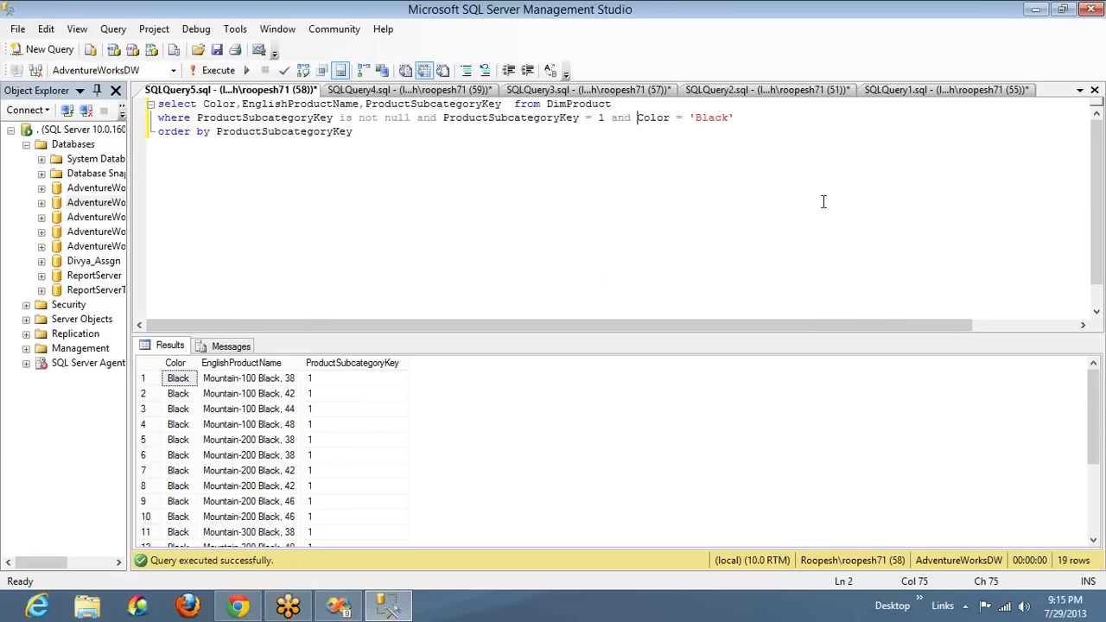
Draw a tree on the screen with the Pen: a root circle, three branches, and a child box branching to three nodes
left_click(878, 205)
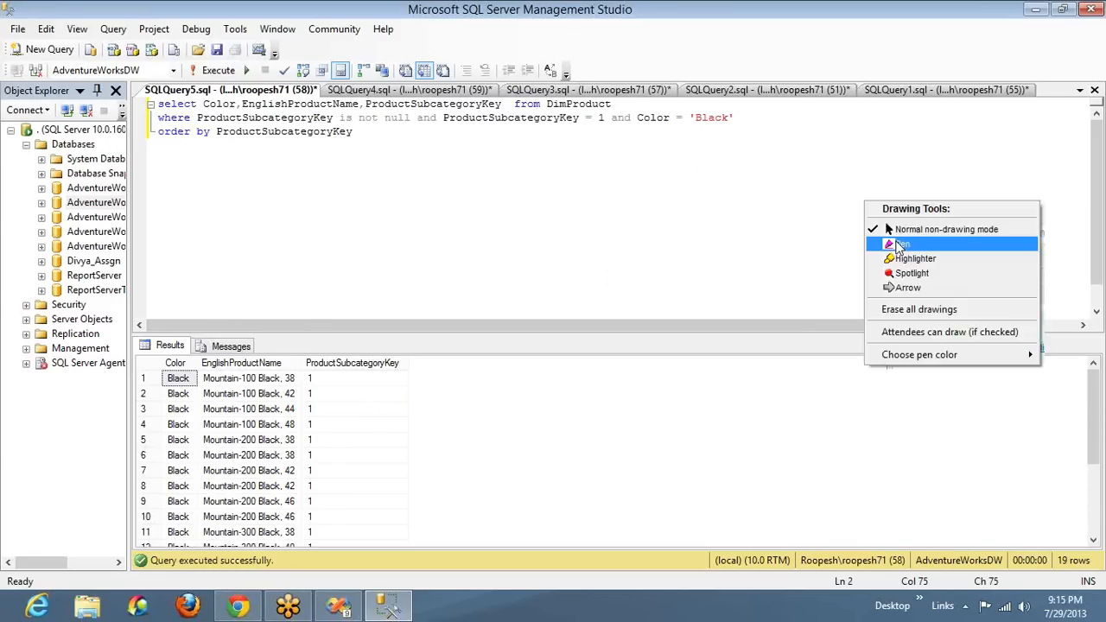
left_click(895, 240)
left_click_drag(529, 148, 527, 183)
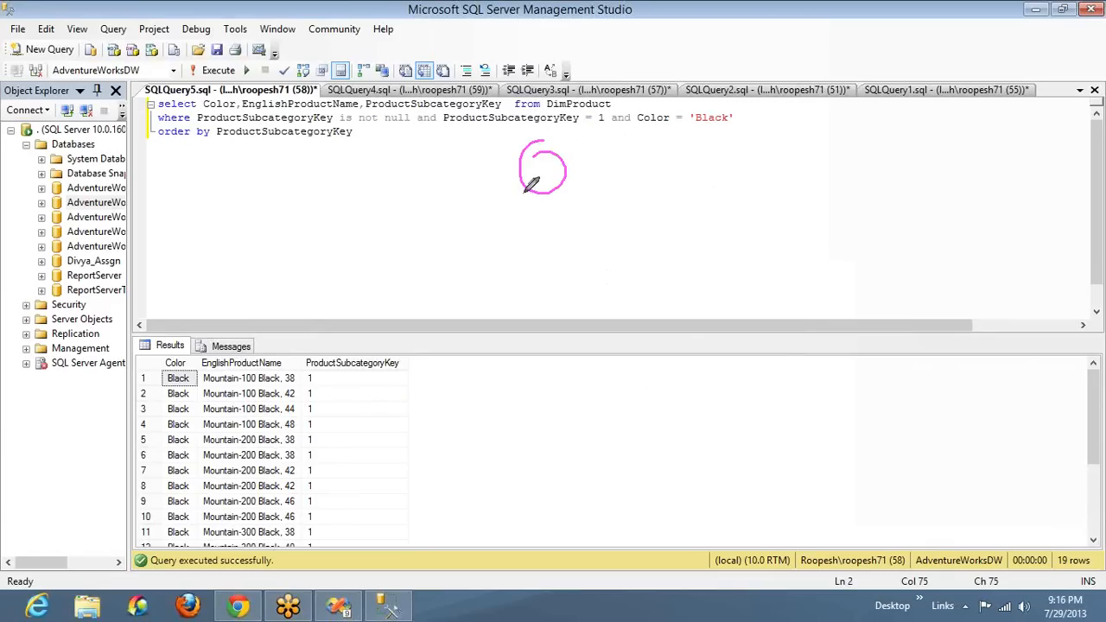
mouse_move(471, 282)
left_mouse_down()
mouse_move(527, 198)
mouse_move(608, 281)
mouse_move(603, 293)
left_mouse_up()
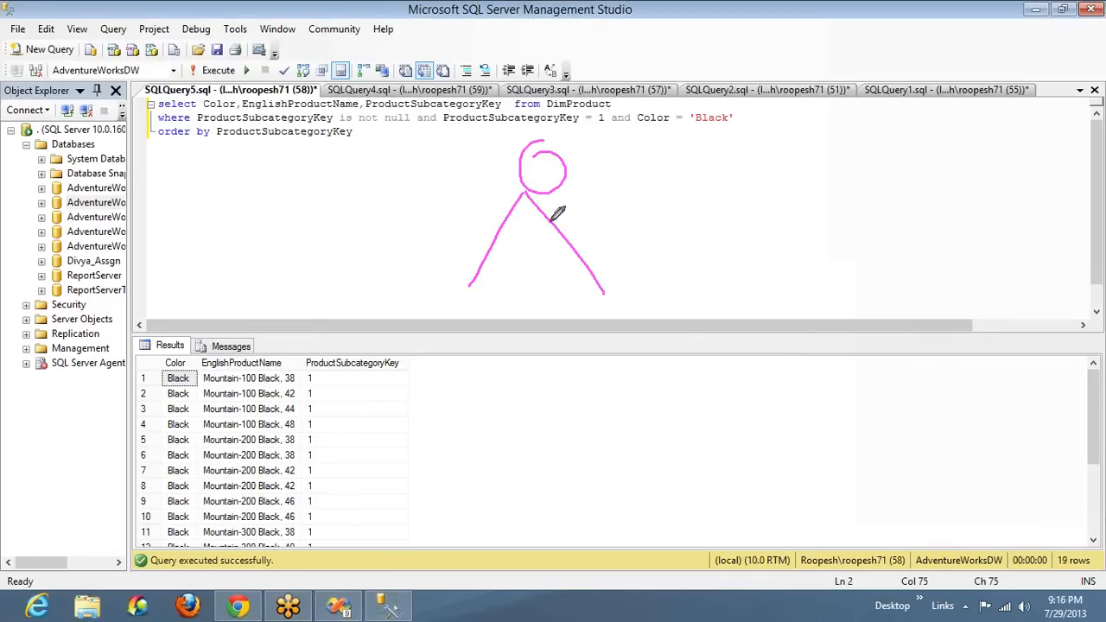
left_click_drag(530, 198, 747, 266)
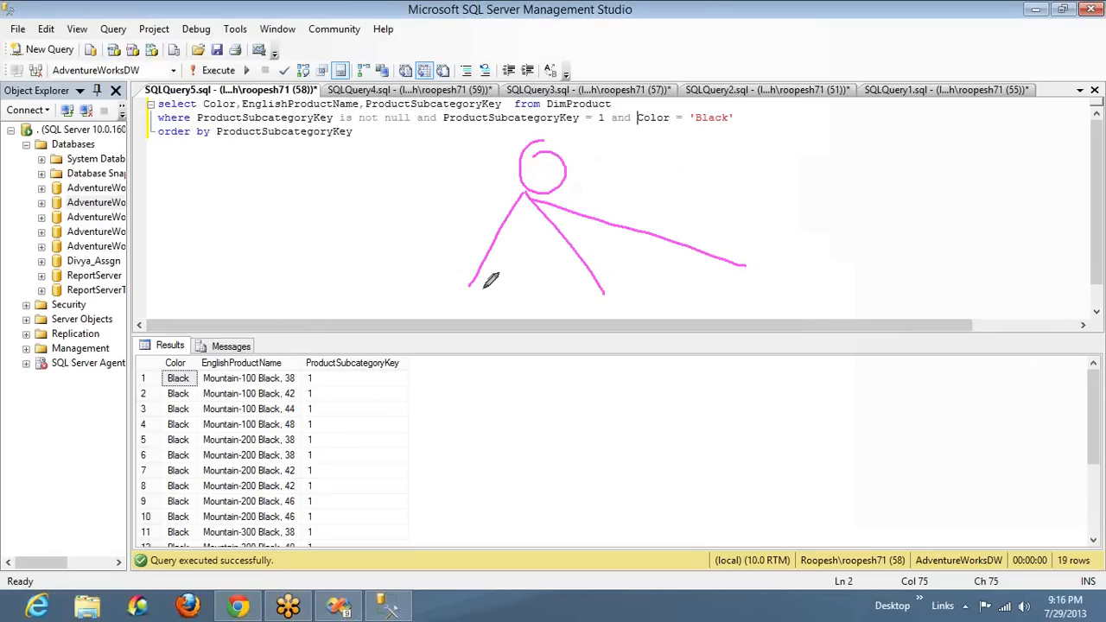
mouse_move(475, 287)
left_mouse_down()
mouse_move(452, 276)
mouse_move(336, 372)
left_mouse_up()
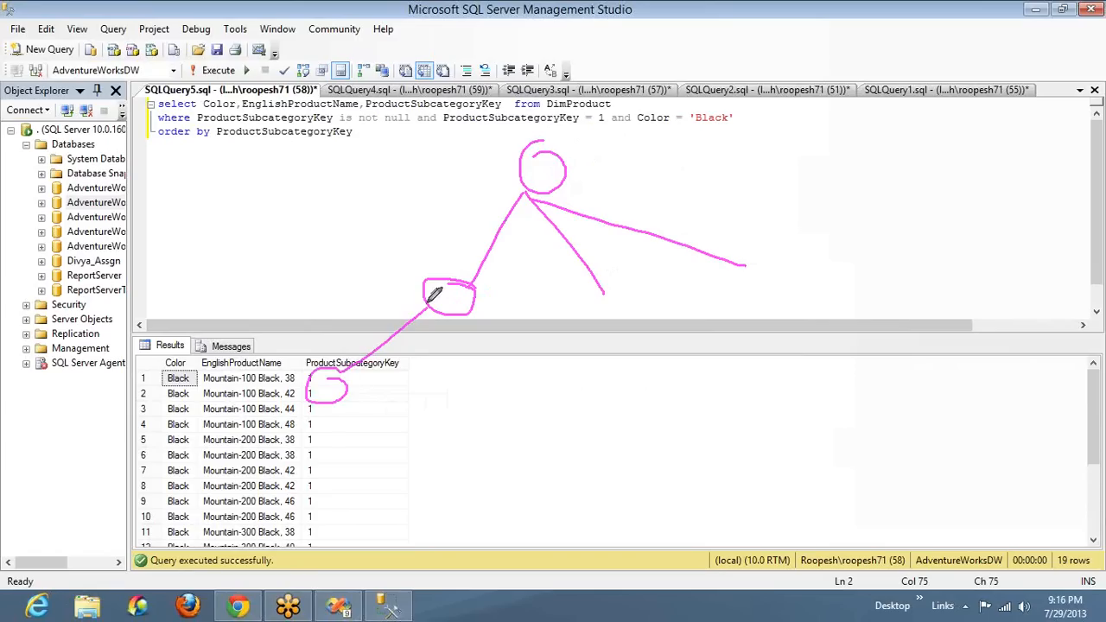
mouse_move(427, 298)
left_mouse_down()
mouse_move(424, 416)
mouse_move(415, 414)
left_mouse_up()
mouse_move(428, 310)
left_mouse_down()
mouse_move(513, 438)
mouse_move(478, 413)
mouse_move(391, 413)
mouse_move(526, 447)
mouse_move(522, 422)
left_mouse_up()
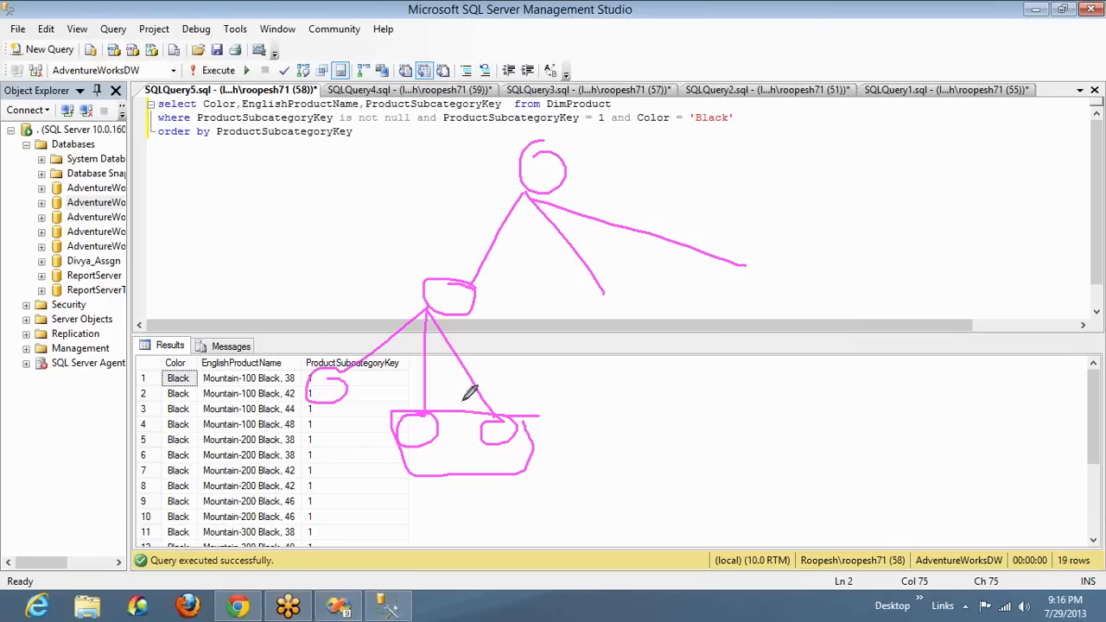
Outline the first leaf node, tick it and its parent box, and draw arrows beside the other leaf nodes
left_click_drag(379, 380, 348, 377)
mouse_move(305, 347)
left_mouse_down()
mouse_move(286, 406)
mouse_move(364, 397)
left_mouse_up()
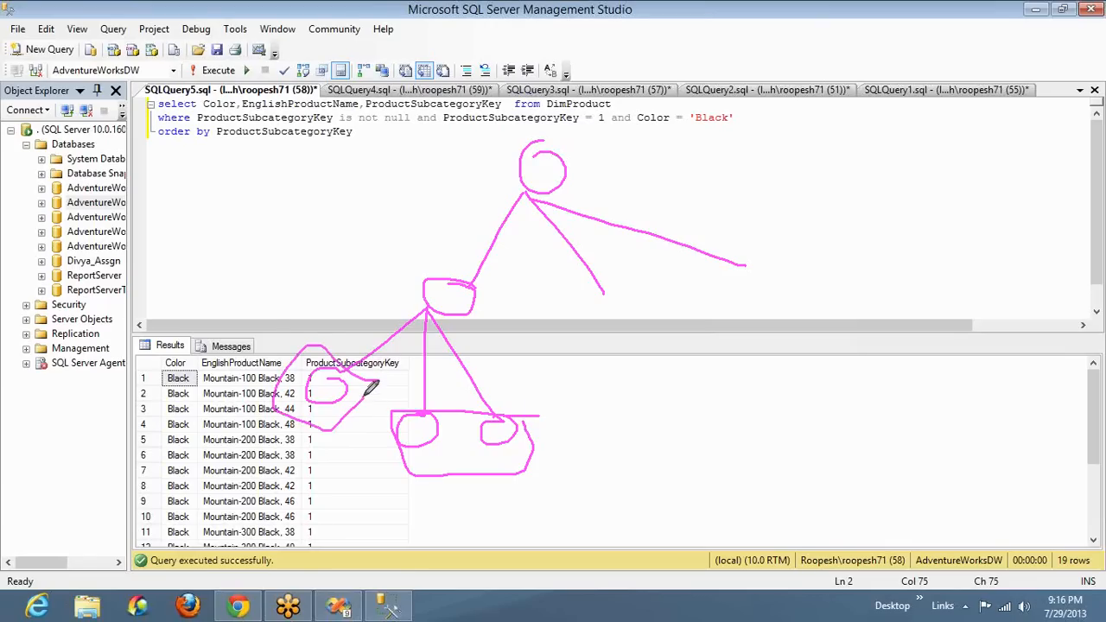
left_click_drag(260, 345, 305, 271)
left_click_drag(424, 271, 445, 240)
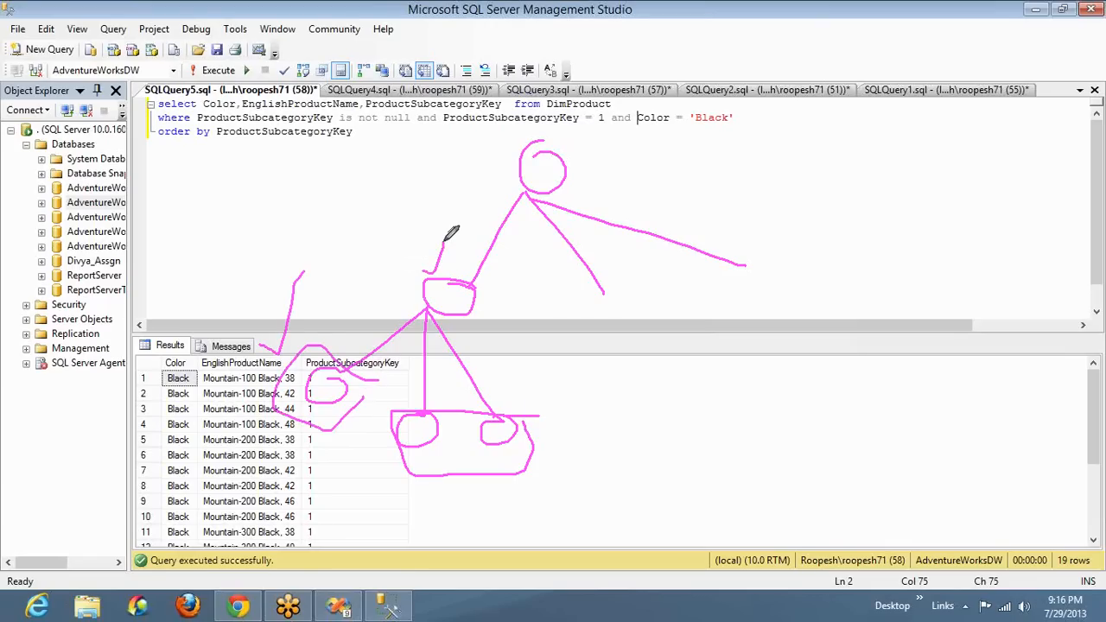
left_click_drag(420, 429, 483, 484)
mouse_move(451, 377)
left_mouse_down()
mouse_move(451, 349)
mouse_move(474, 338)
left_mouse_up()
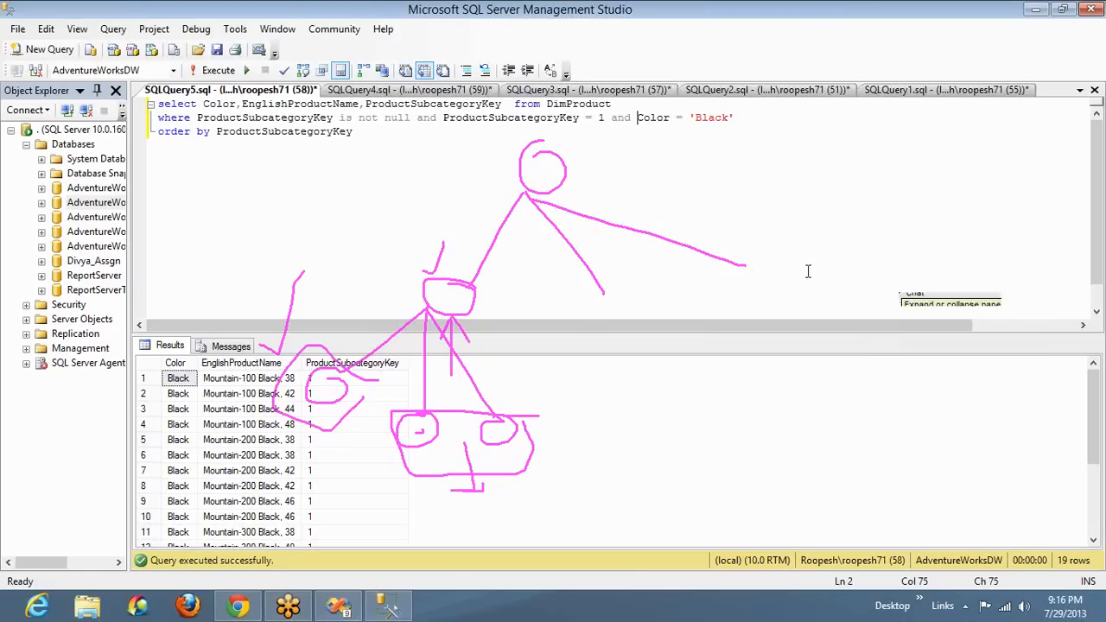
Switch to the Sales Data report in Visual Studio, return to its design, and open the Product_DS dataset properties
key("alt+Tab")
key("alt+Tab")
key("alt+Tab")
key("alt+Tab")
key("alt+Tab")
key("alt+Tab")
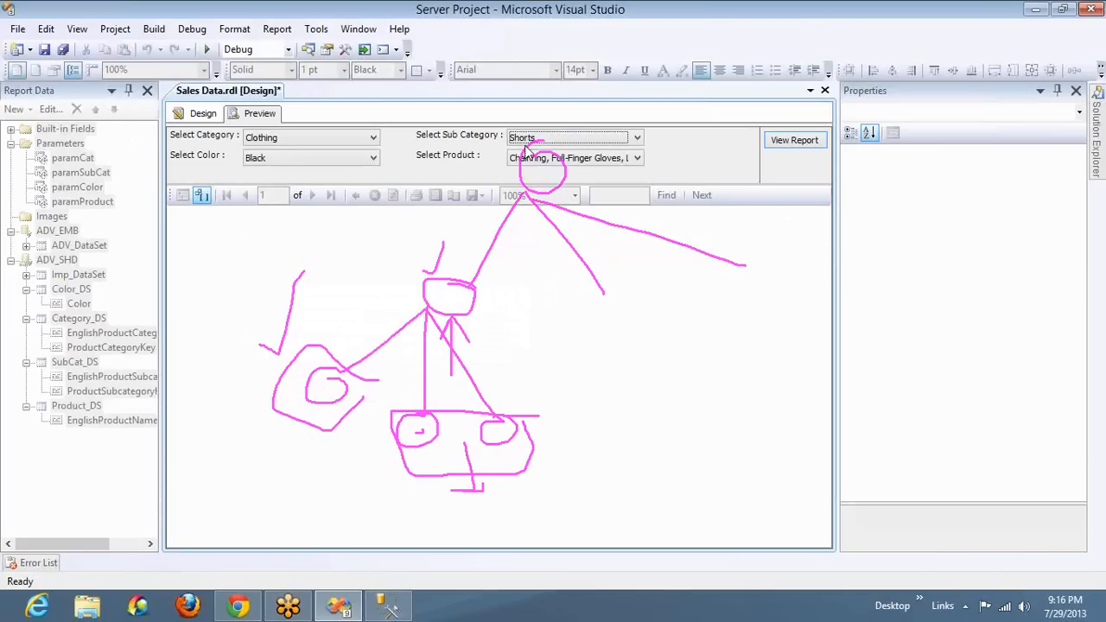
left_click(197, 116)
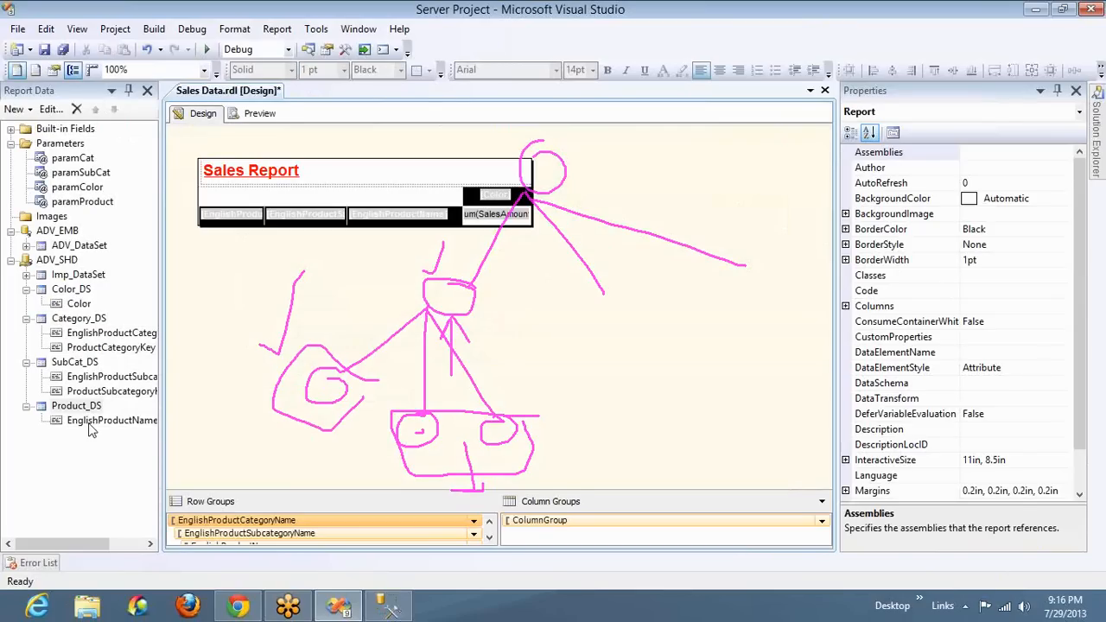
left_click(90, 425)
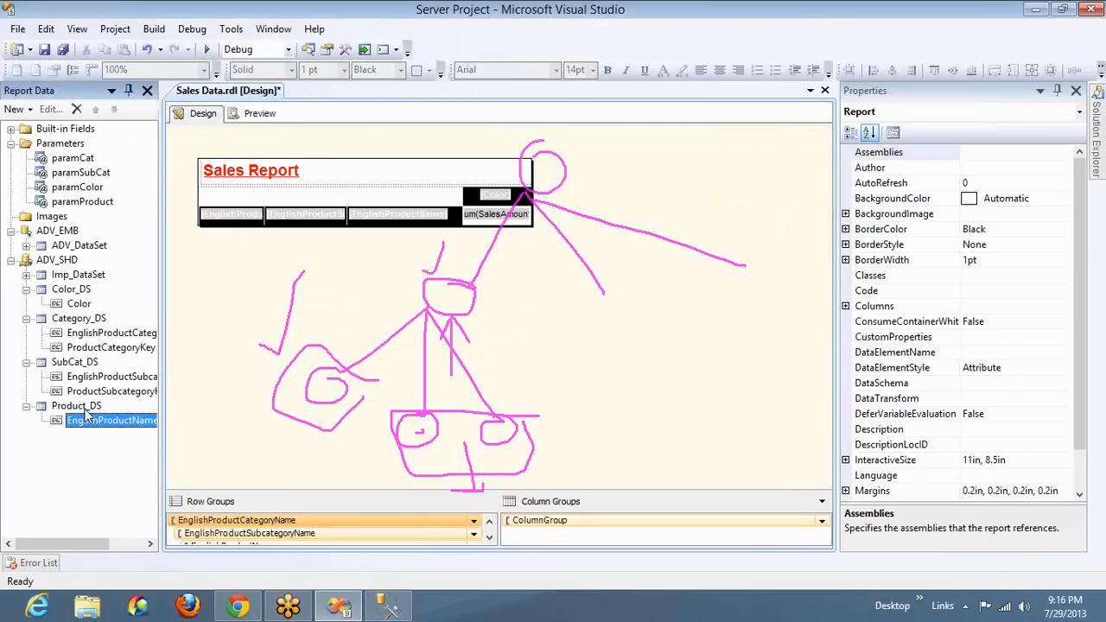
left_click(85, 408)
double_click(85, 411)
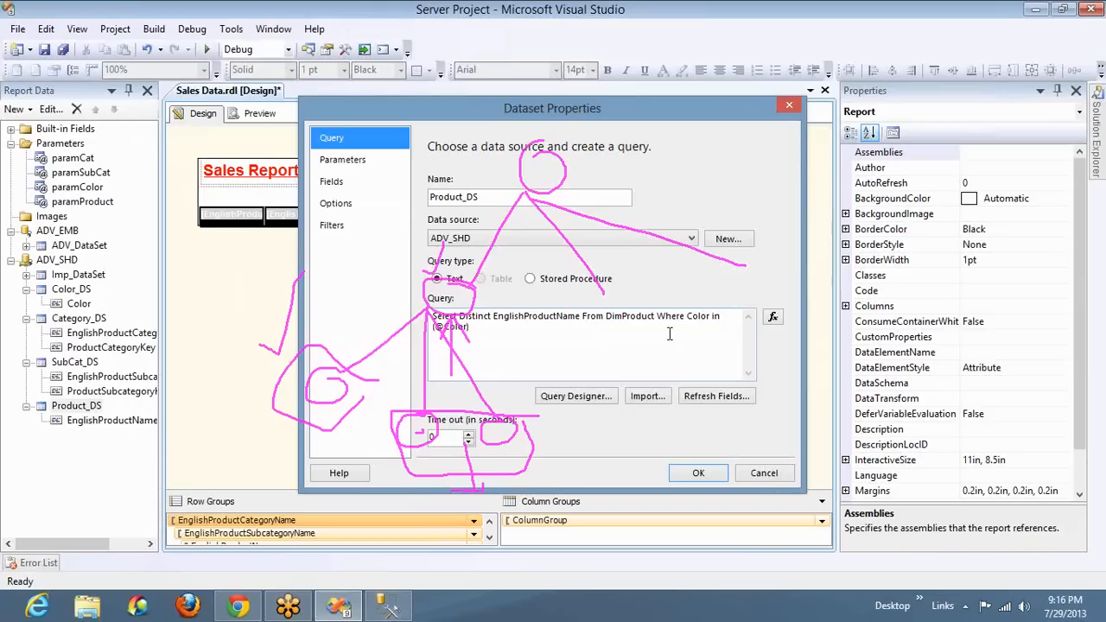
left_click(557, 328)
type("and")
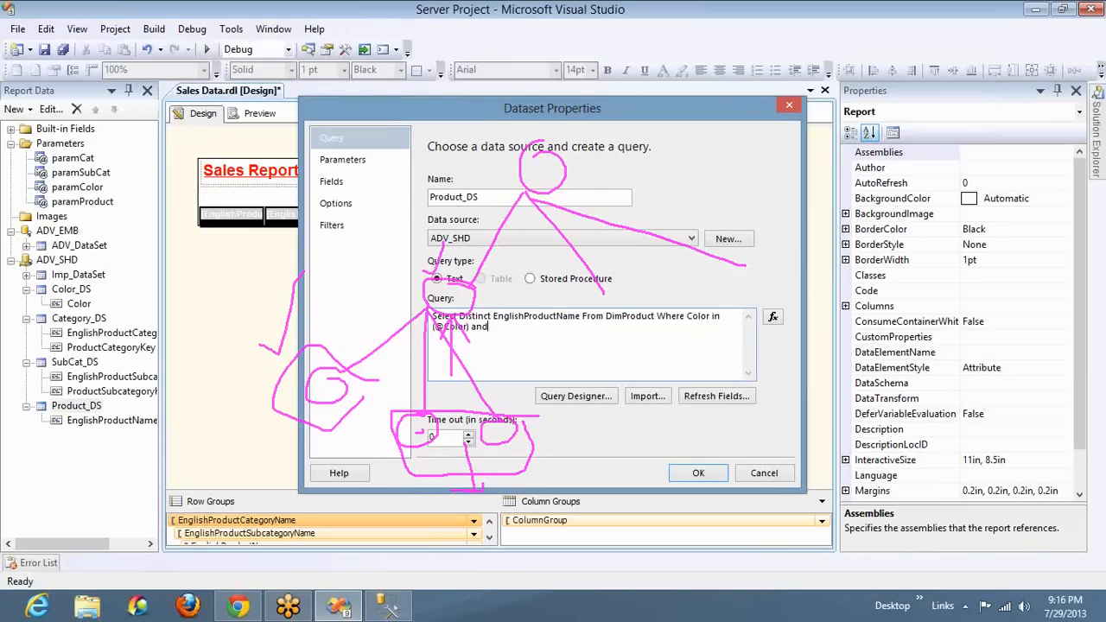
type(" ProductSubcategoryKey in (@ProdSubCat")
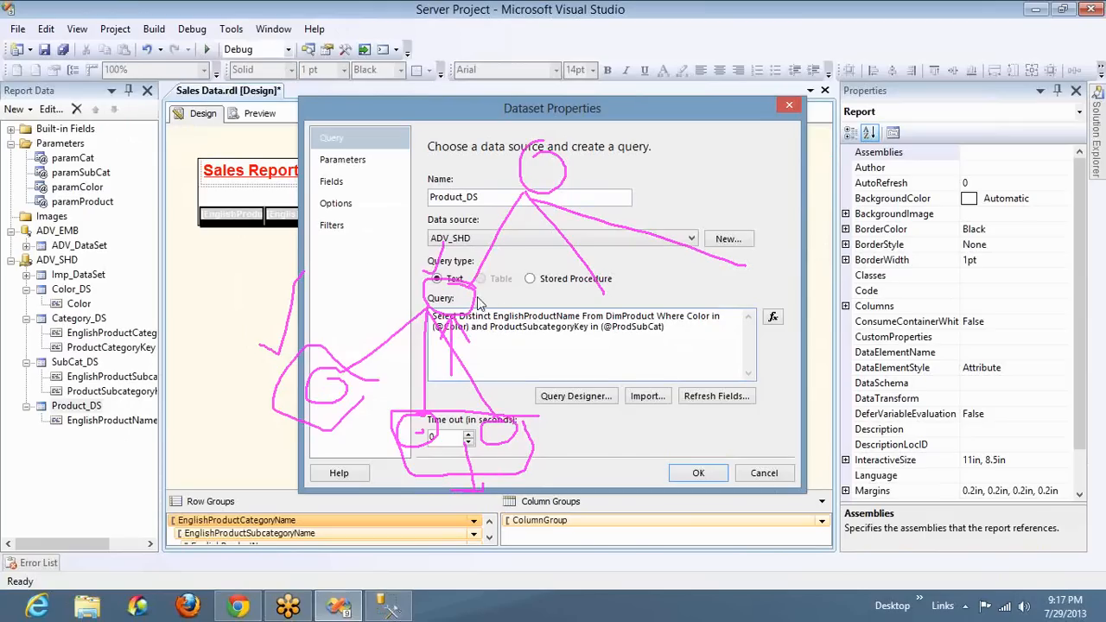
left_click(350, 162)
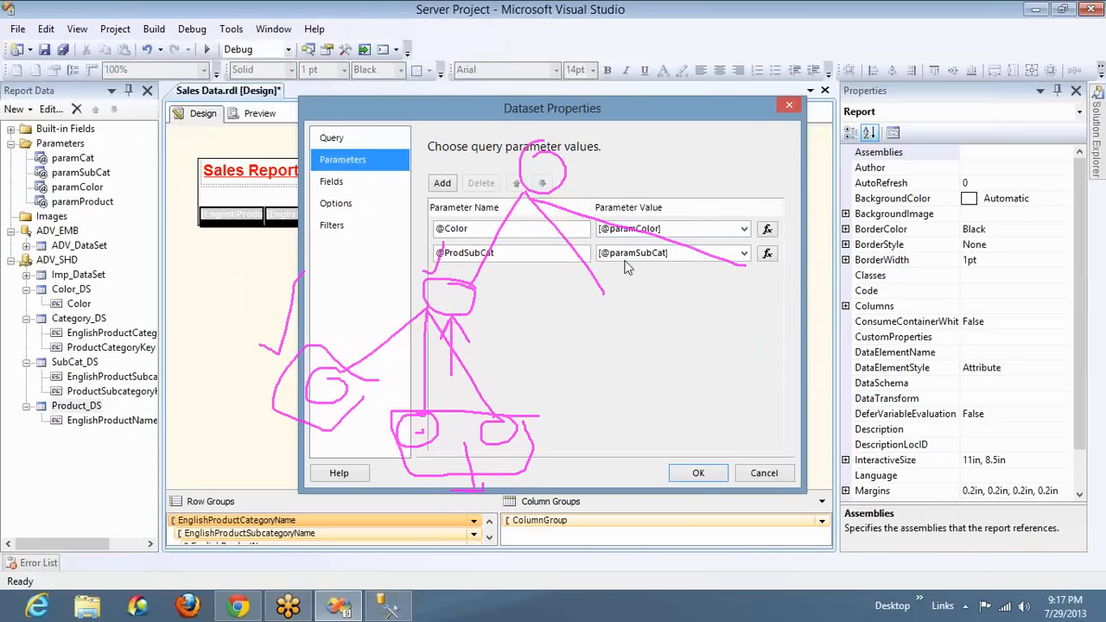
left_click(698, 473)
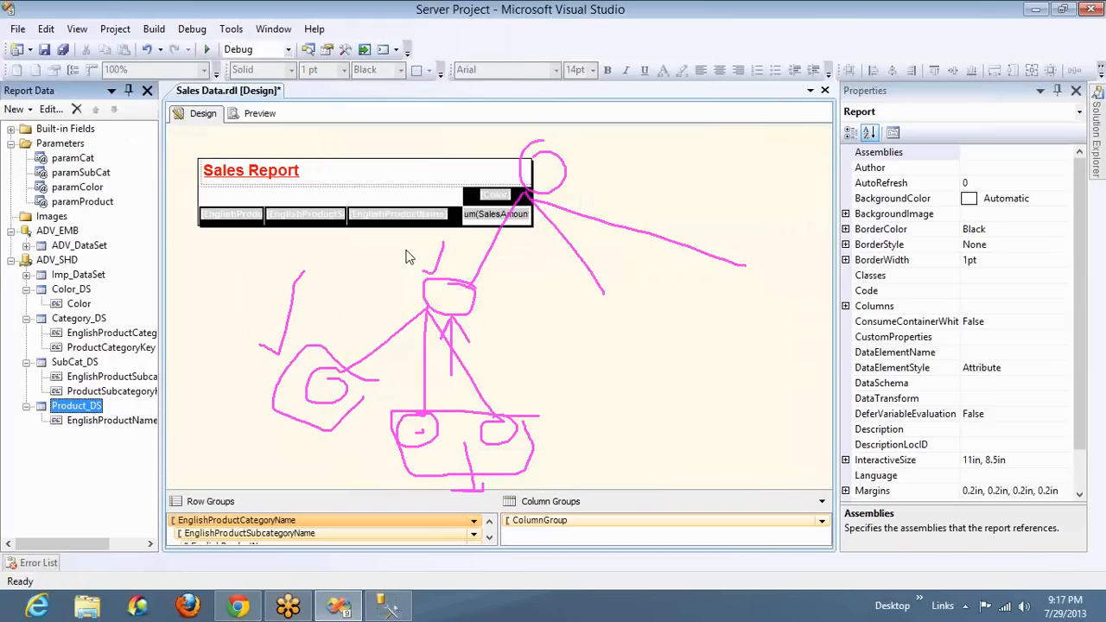
Preview the report, erase all screen drawings, and choose category Clothing with sub category Shorts
left_click(270, 113)
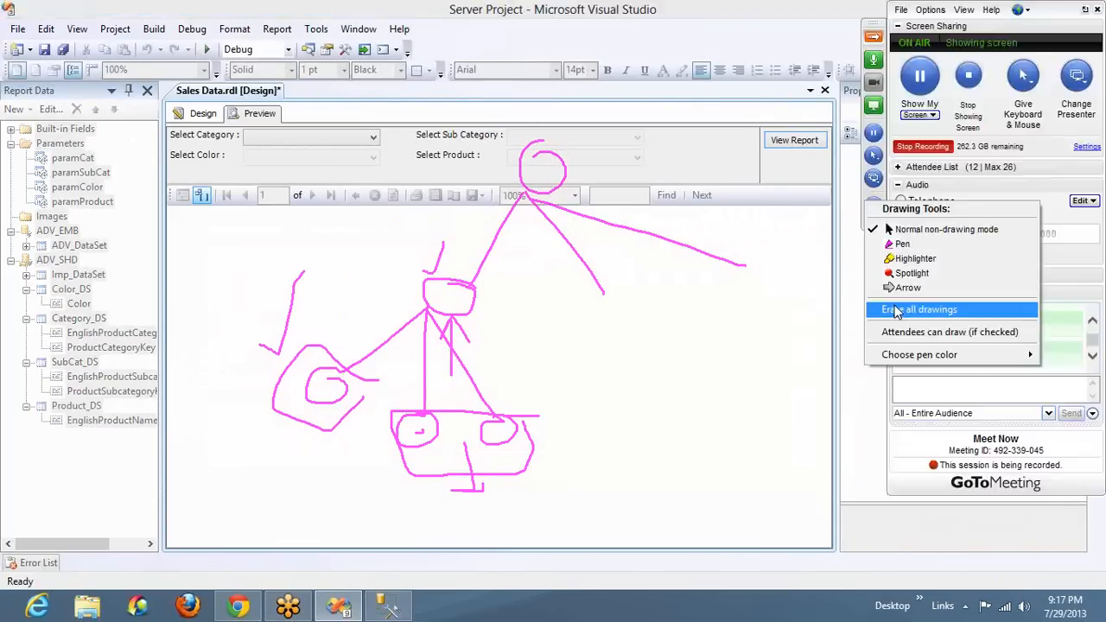
left_click(897, 312)
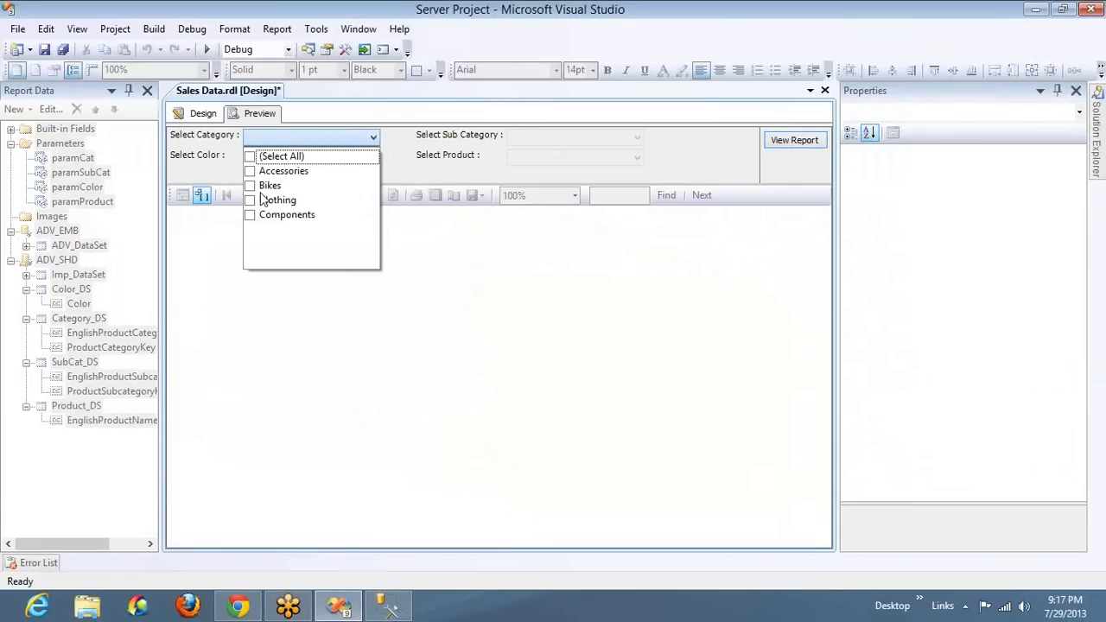
left_click(250, 201)
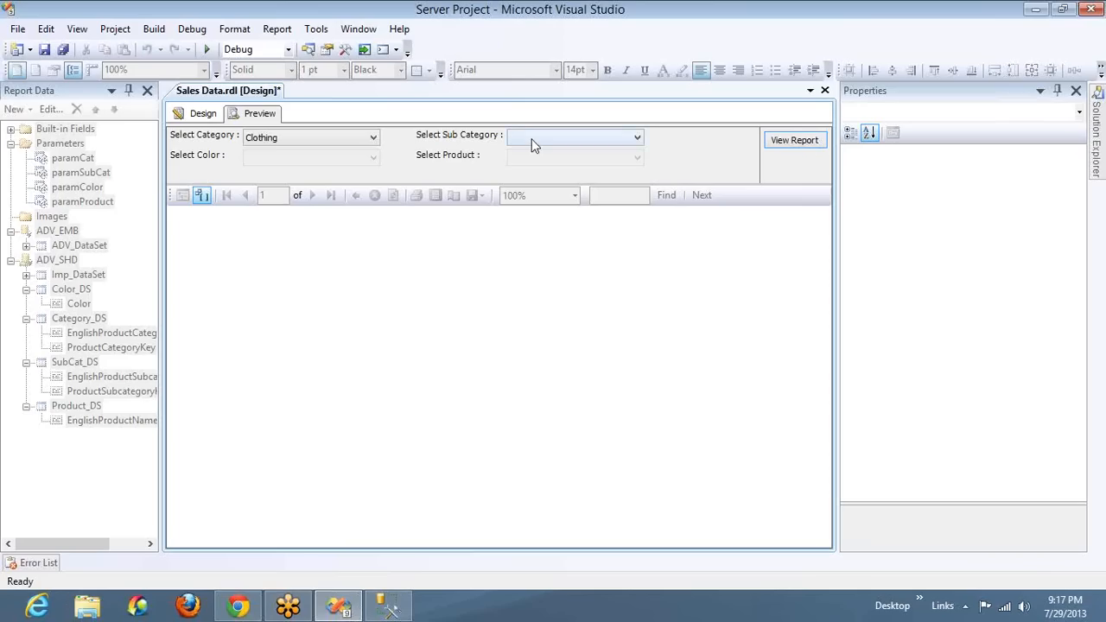
left_click(532, 141)
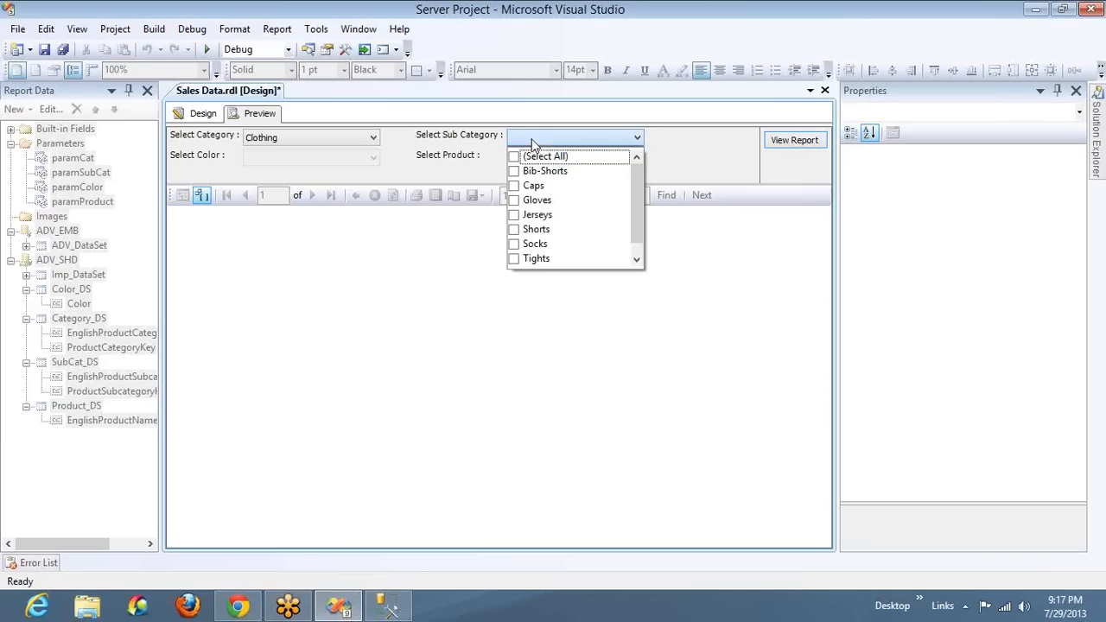
left_click(514, 229)
left_click(313, 160)
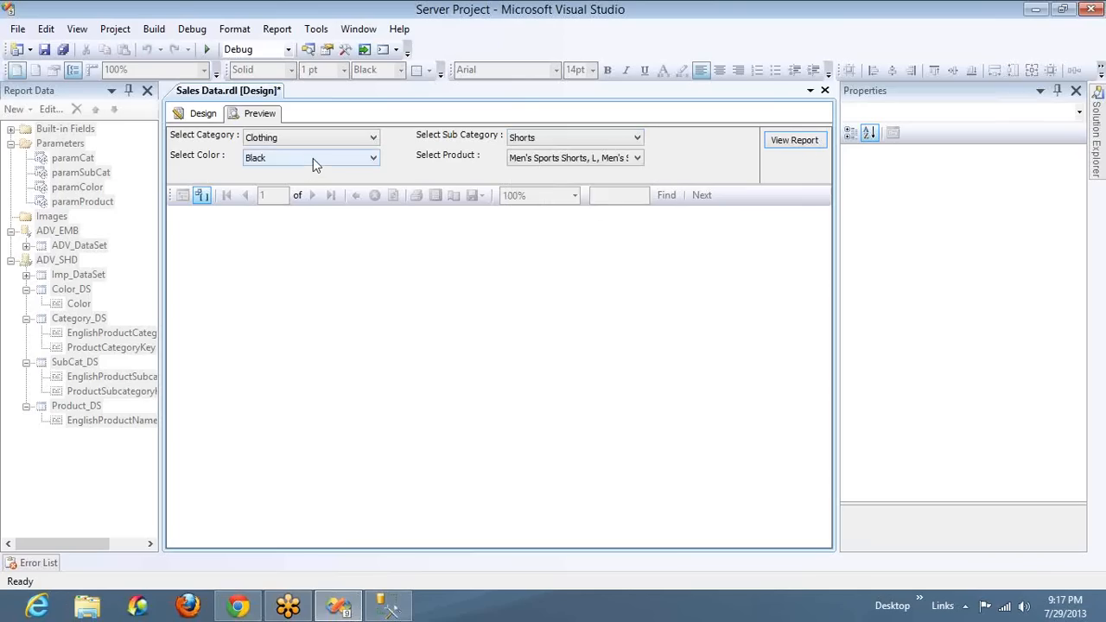
Check the color and product lists offered for the Shorts sub category
left_click(313, 160)
left_click(568, 161)
left_click(568, 161)
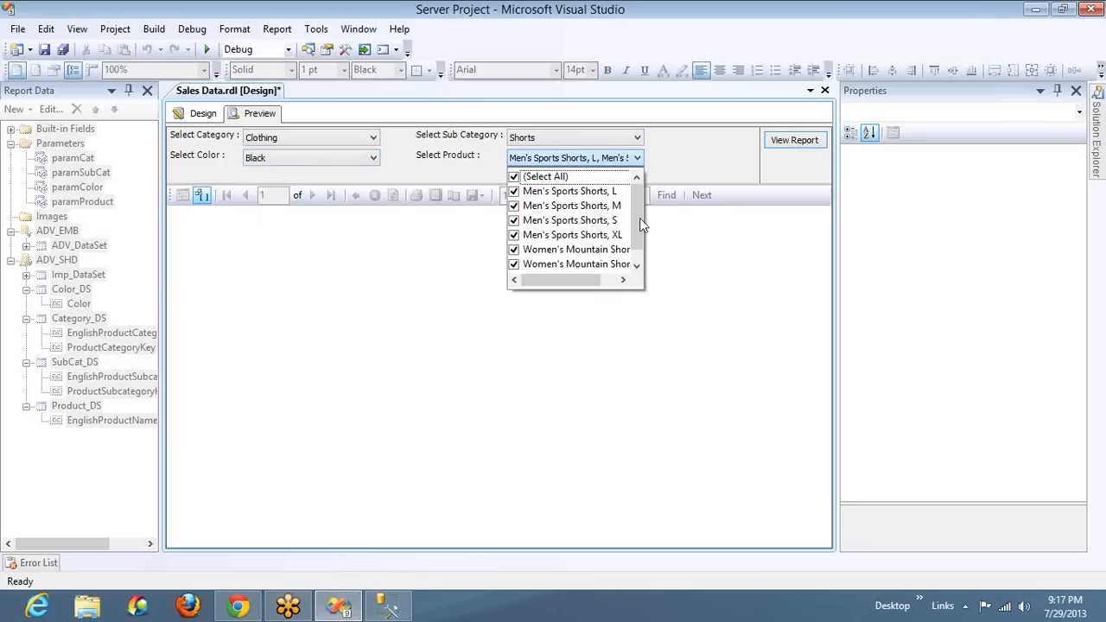
Check the sub category choices and run the report for Clothing, Shorts and Black with all listed products selected
left_click(604, 140)
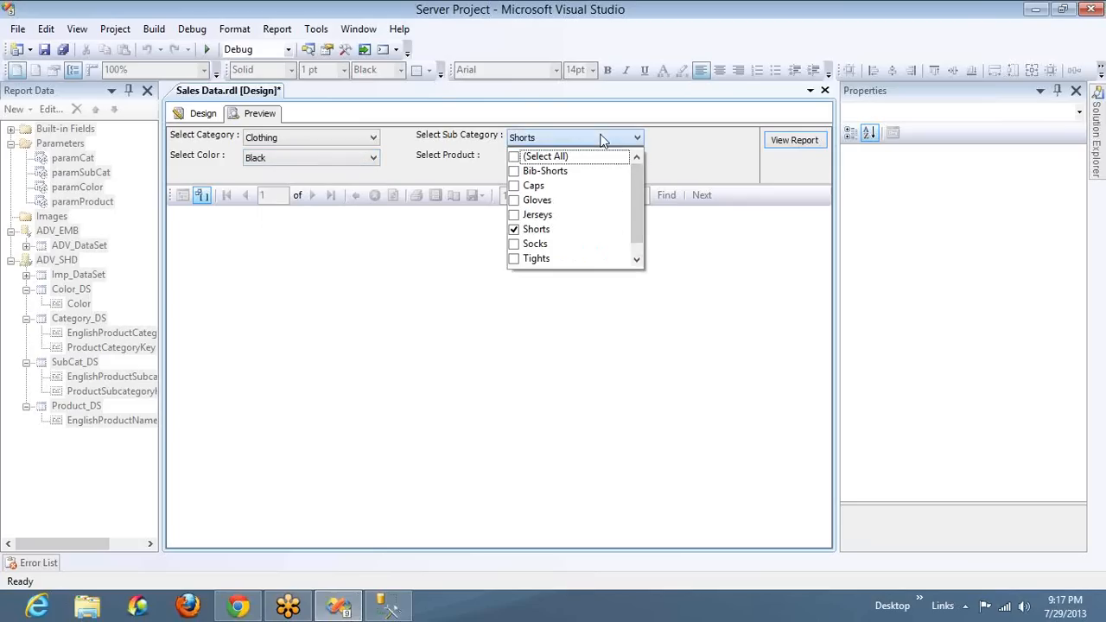
left_click(440, 174)
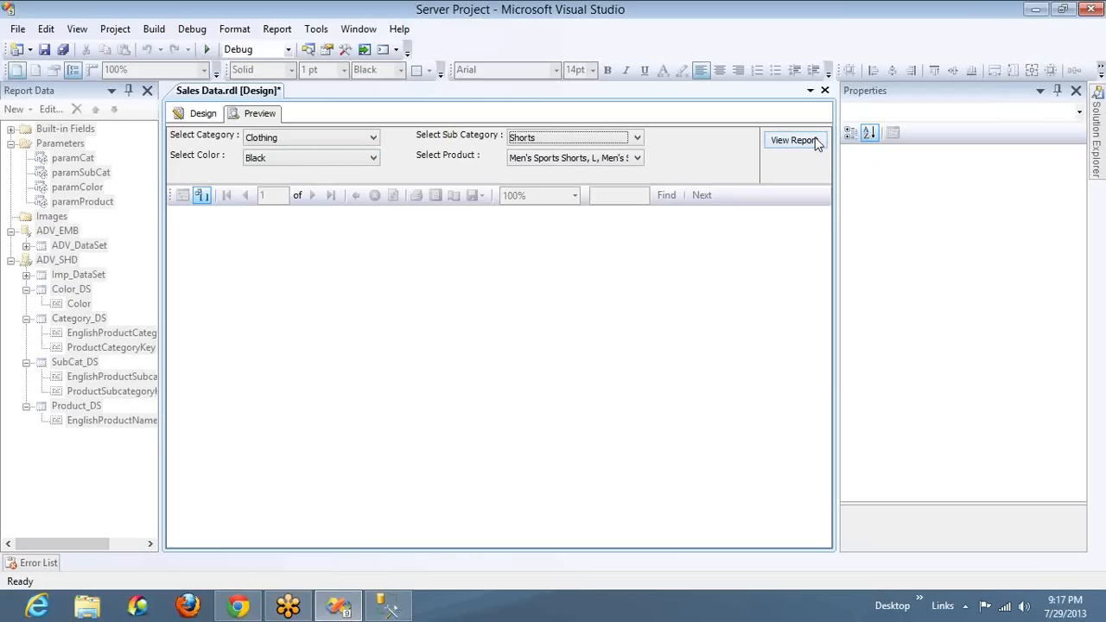
left_click(912, 146)
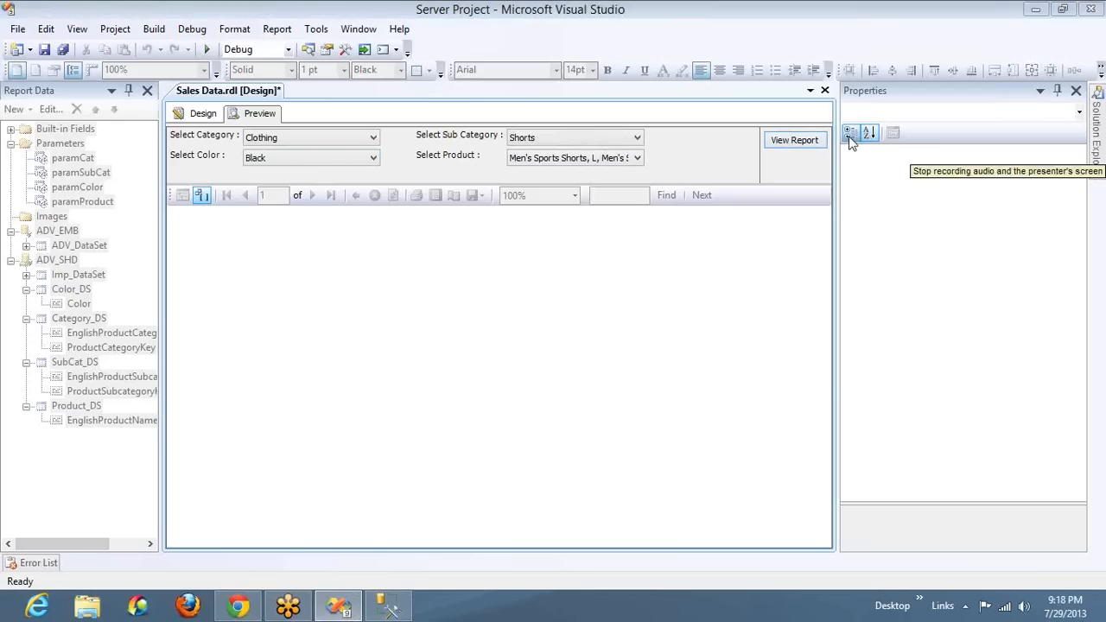
left_click(793, 140)
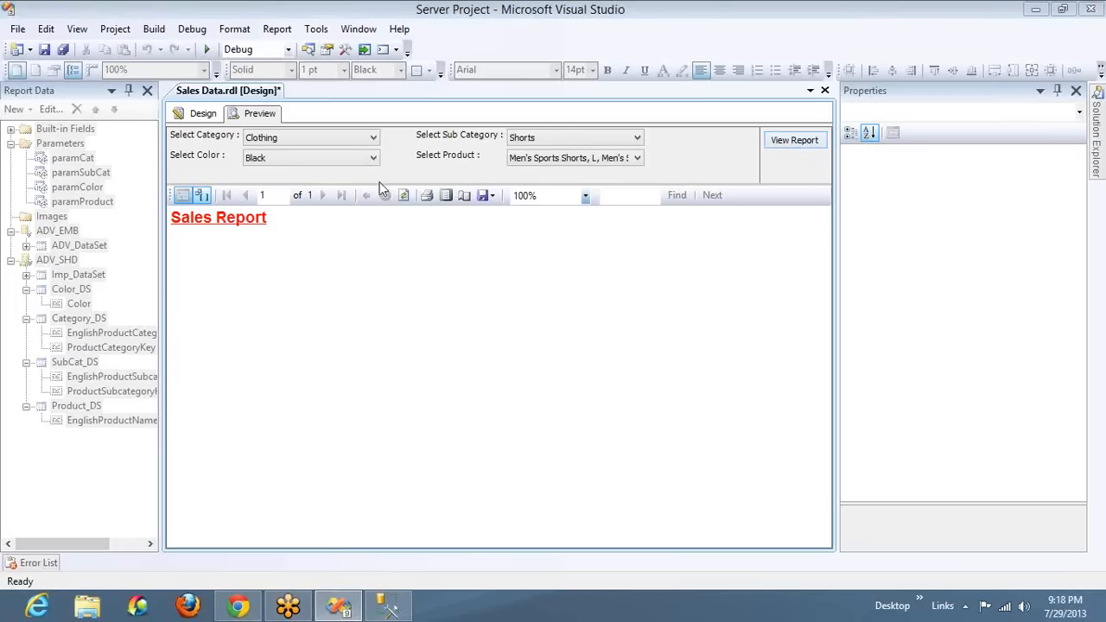
Return to the report design, open the Imp_DataSet properties, and copy its entire query
left_click(204, 114)
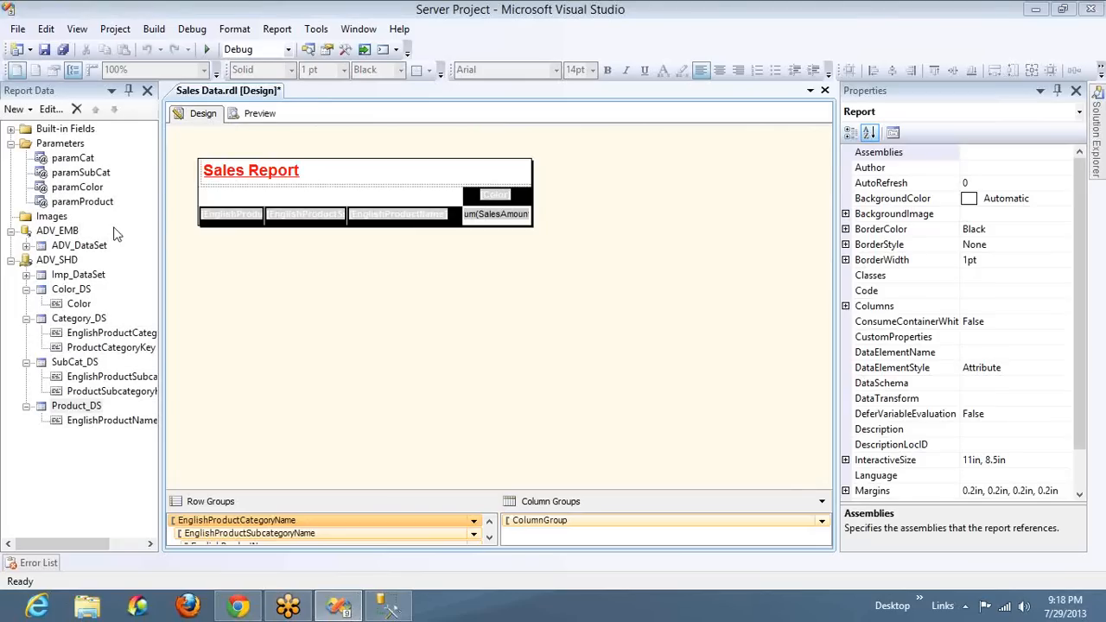
left_click(99, 278)
double_click(100, 278)
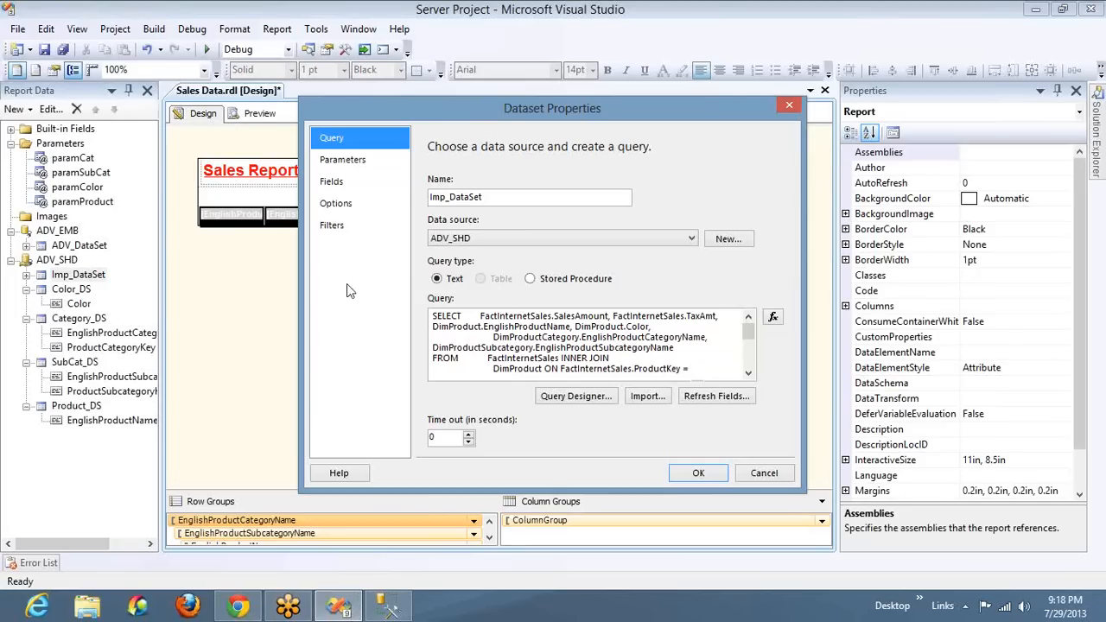
scroll(587, 366, "down", 4)
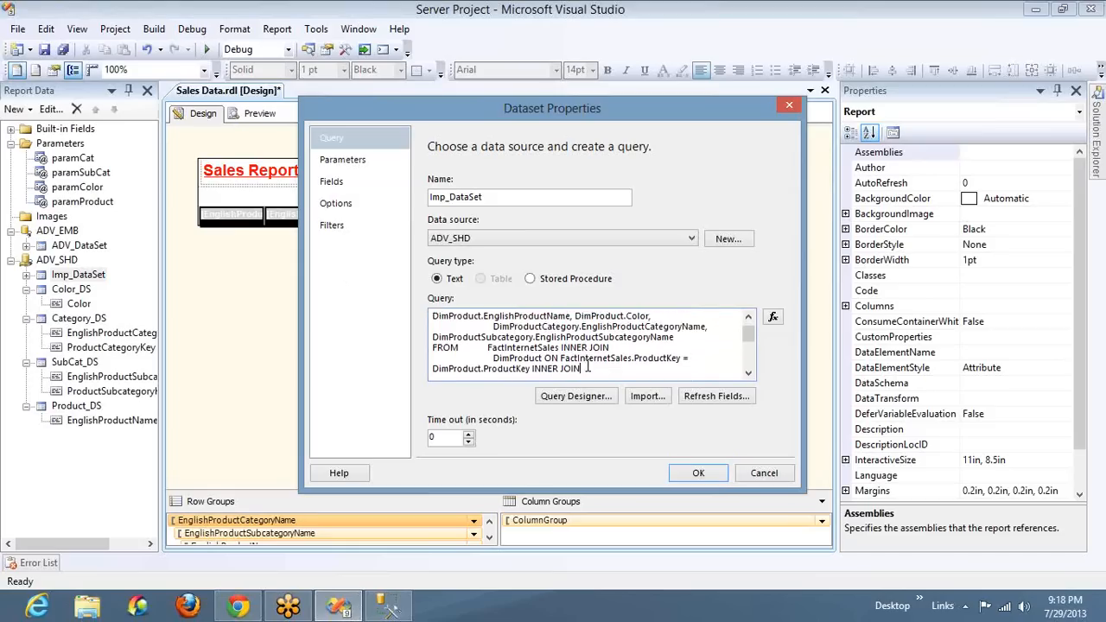
scroll(587, 366, "down", 1)
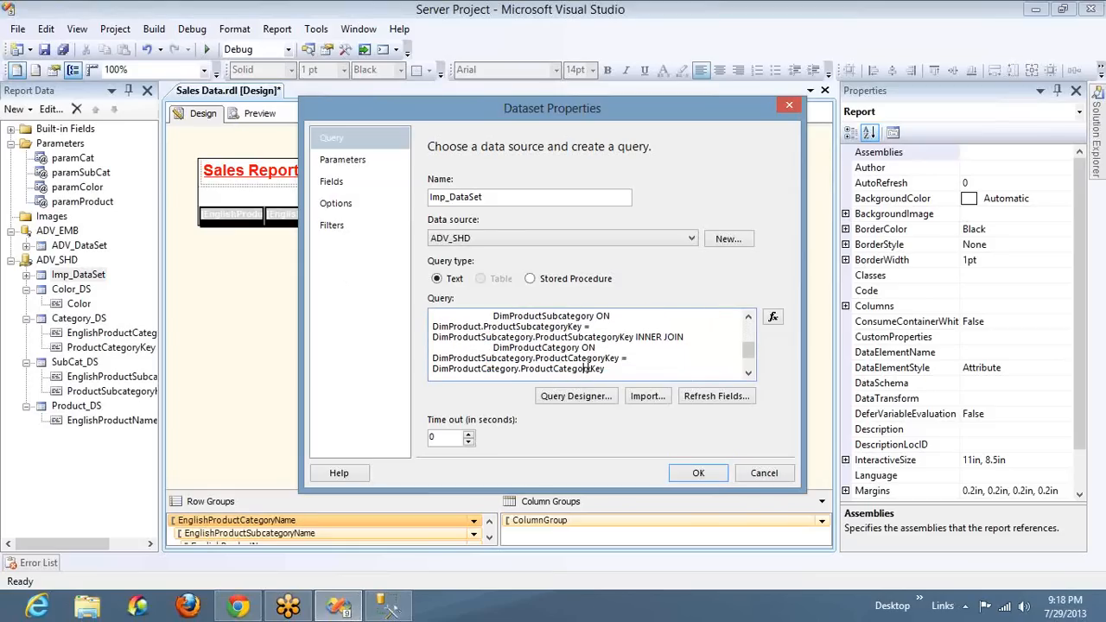
key("ctrl+a")
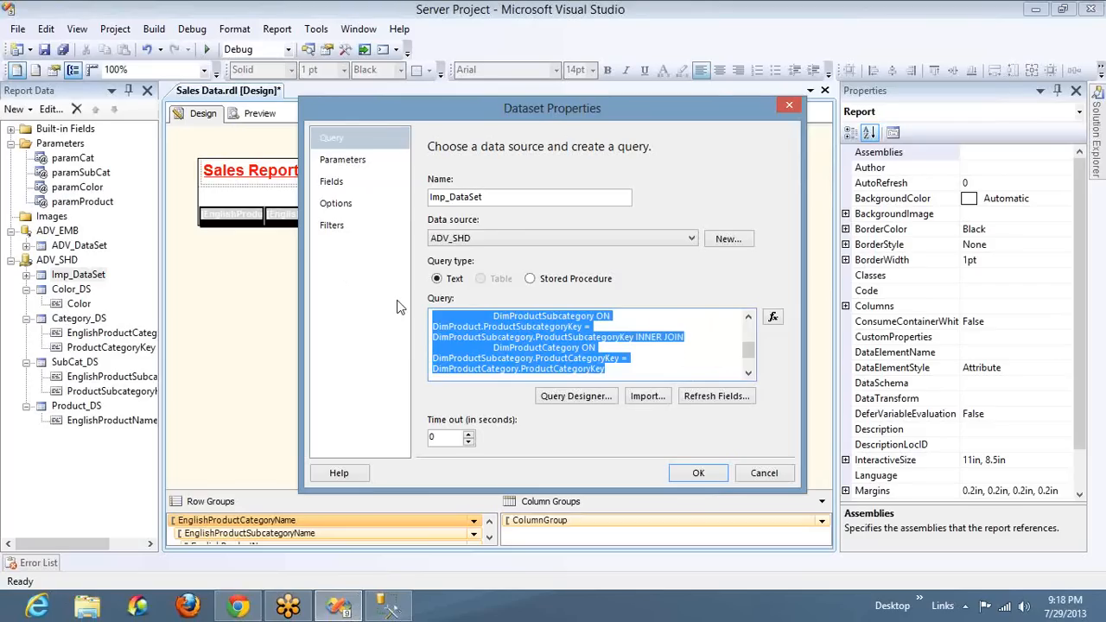
Switch to SQL Server Management Studio and replace the SQLQuery5 text with the copied Imp_DataSet query
key("alt+Tab")
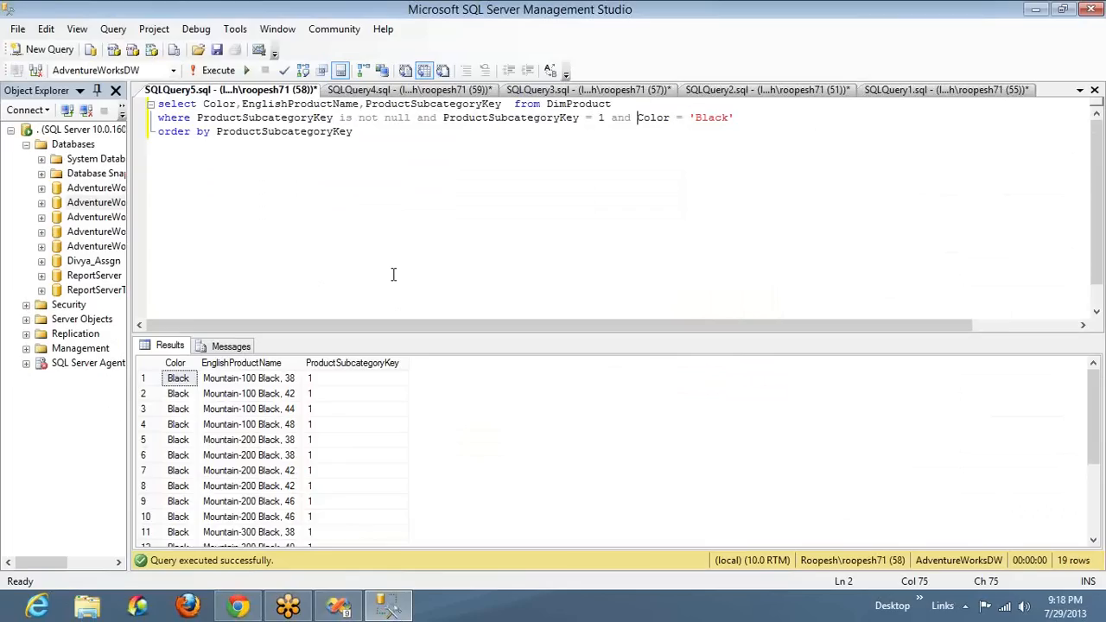
key("ctrl+a")
key("ctrl+v")
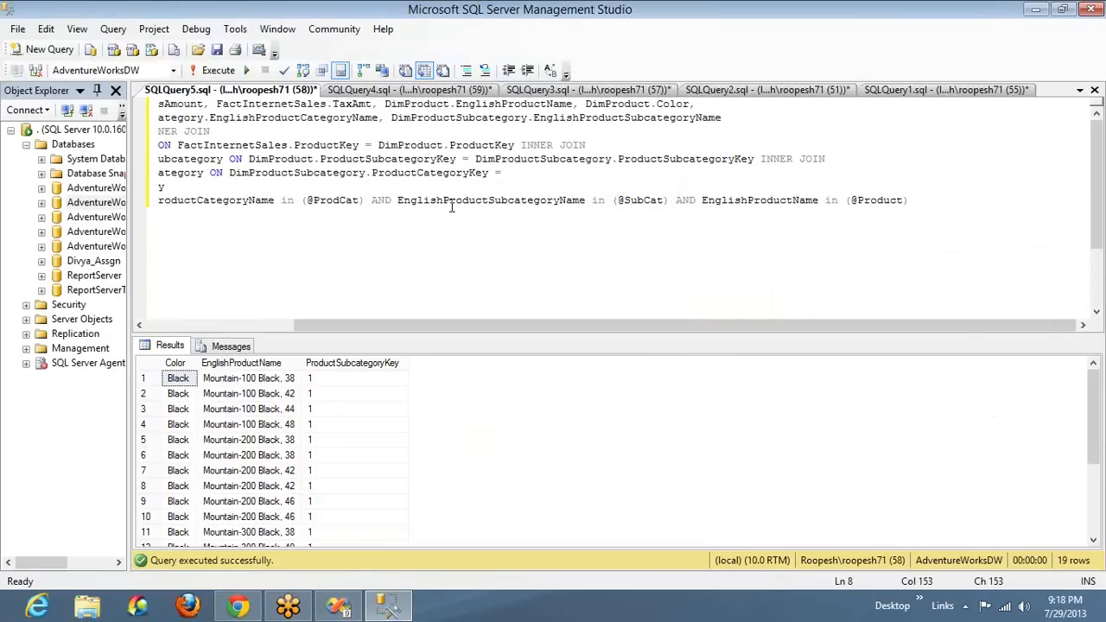
double_click(242, 210)
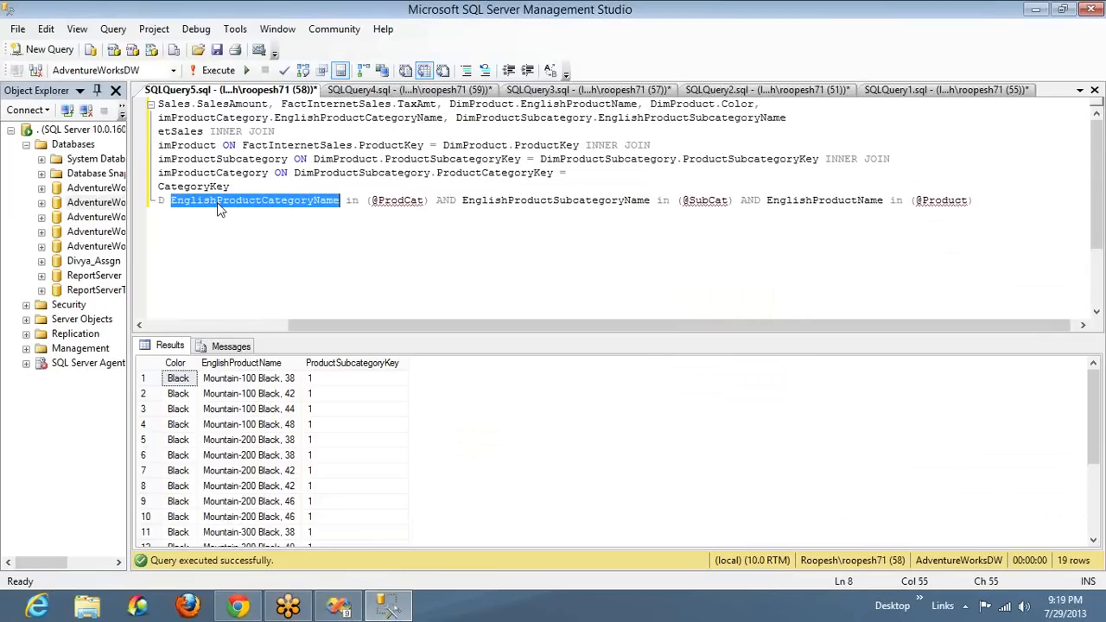
double_click(398, 202)
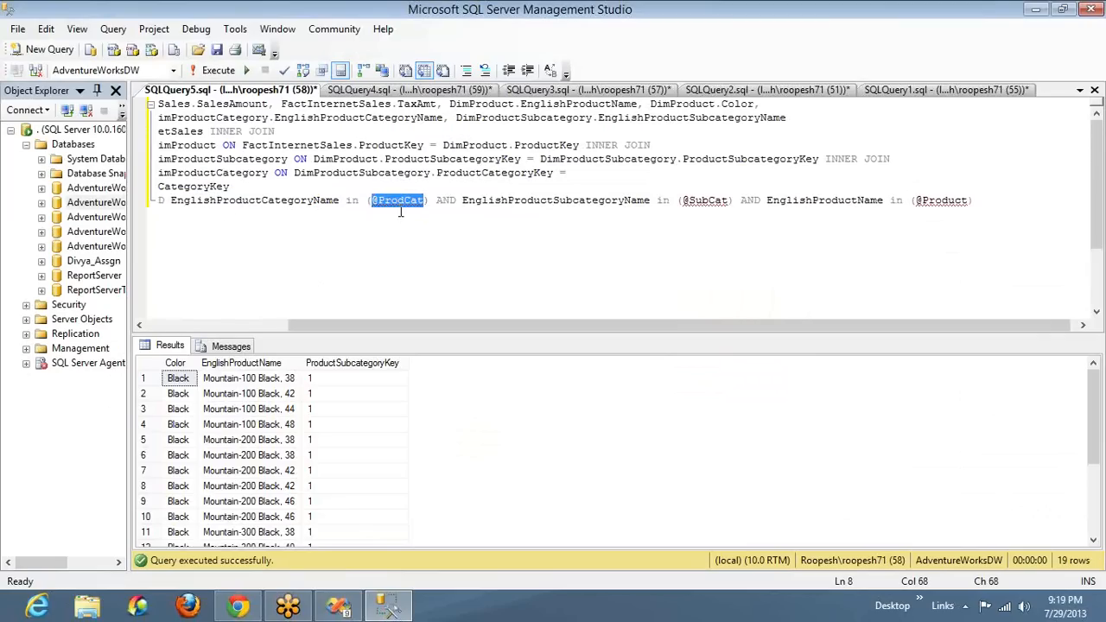
key("alt+Tab")
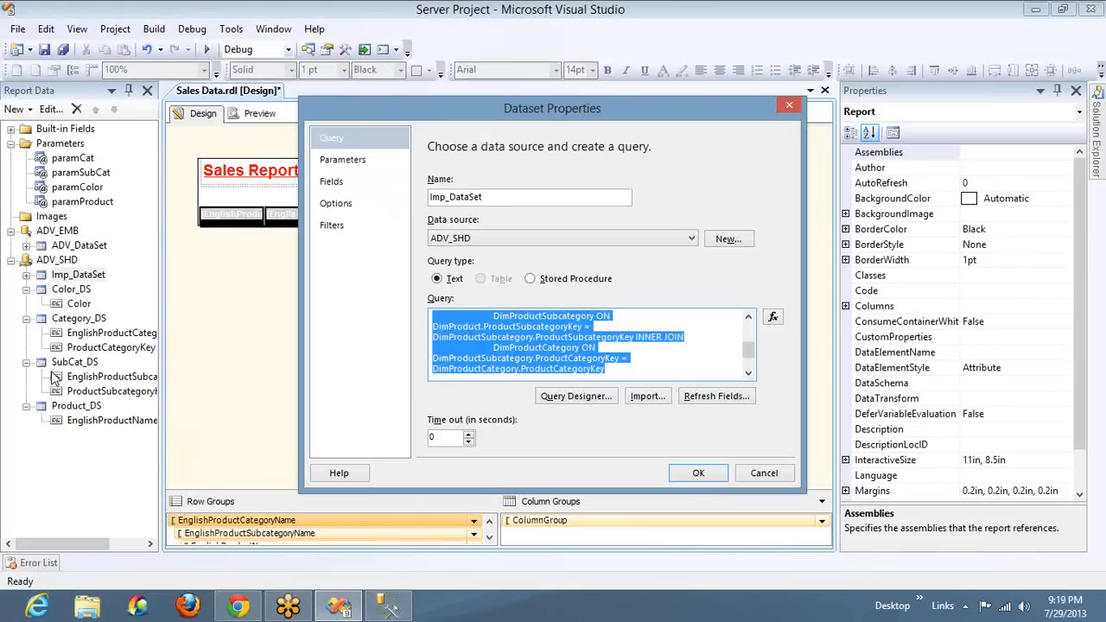
key("alt+Tab")
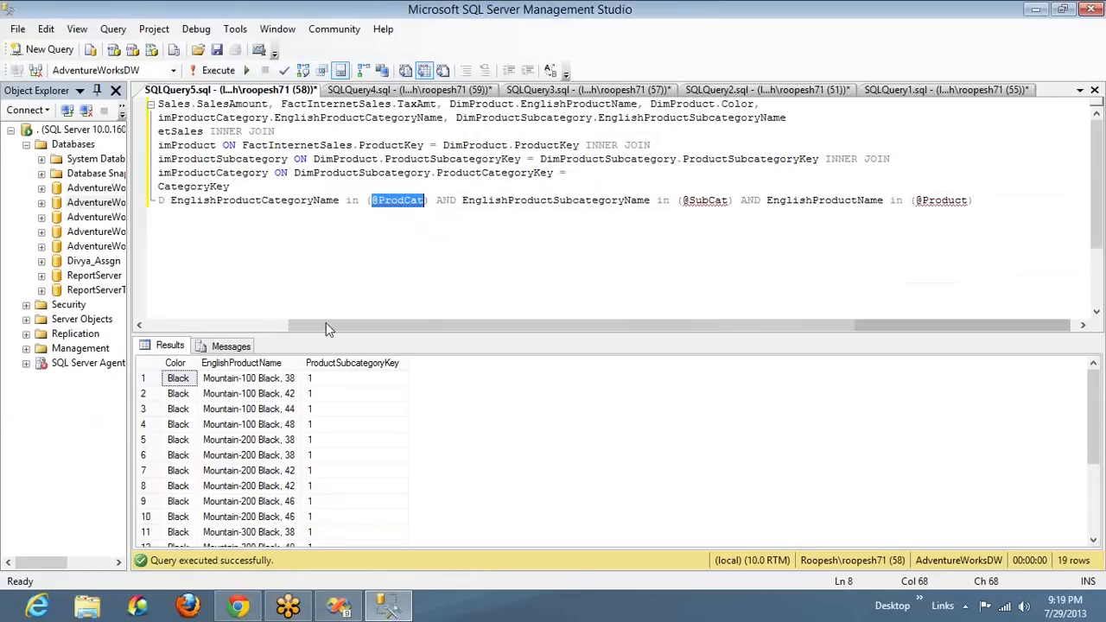
double_click(574, 199)
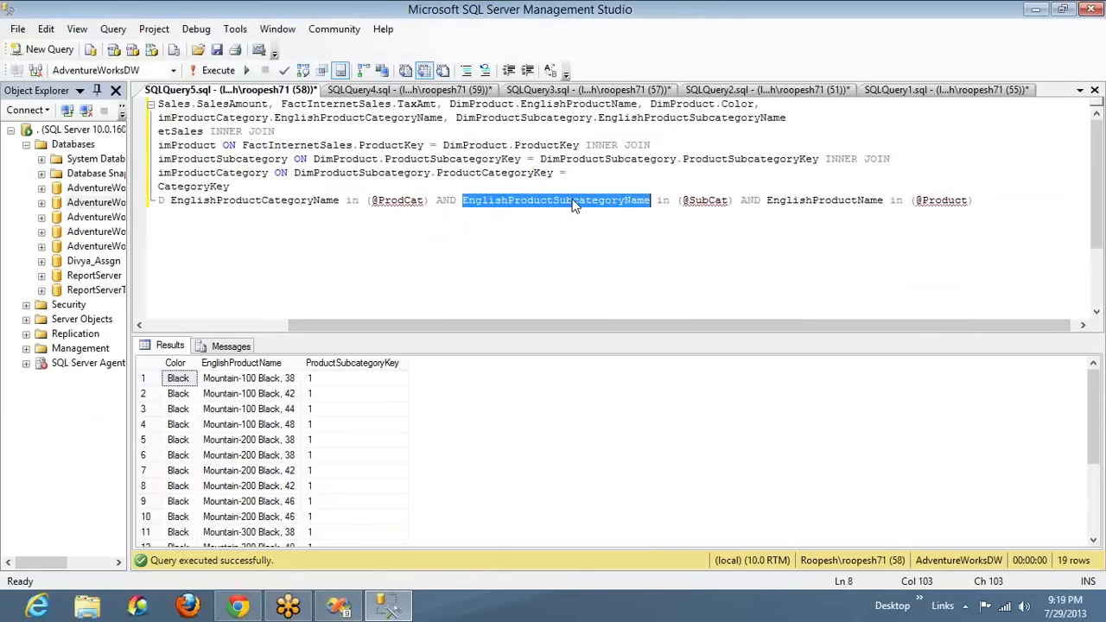
double_click(721, 200)
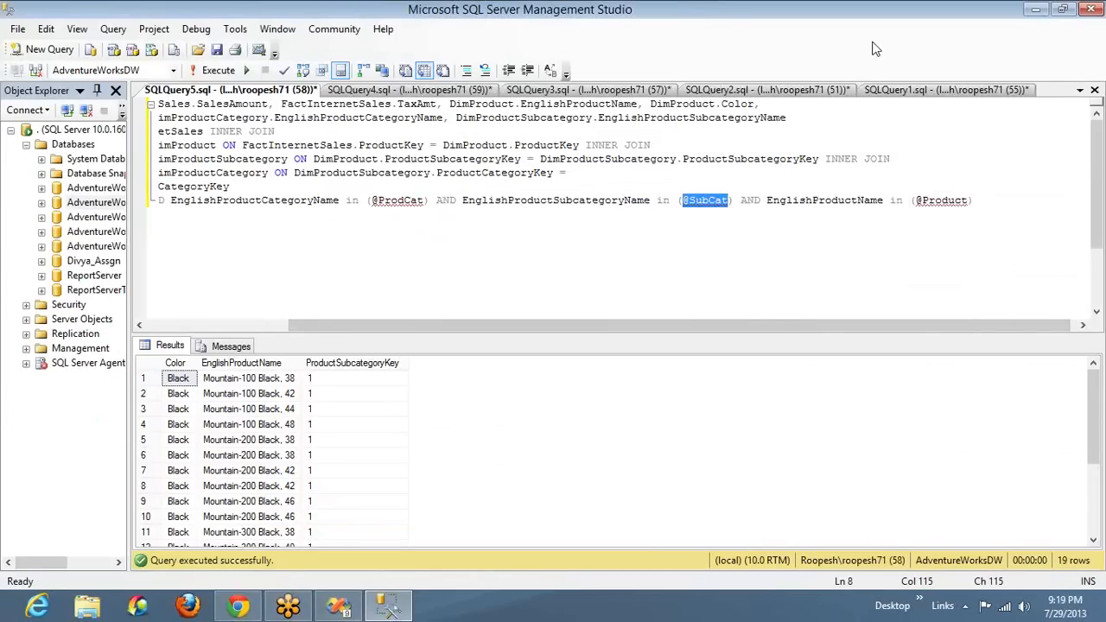
double_click(933, 203)
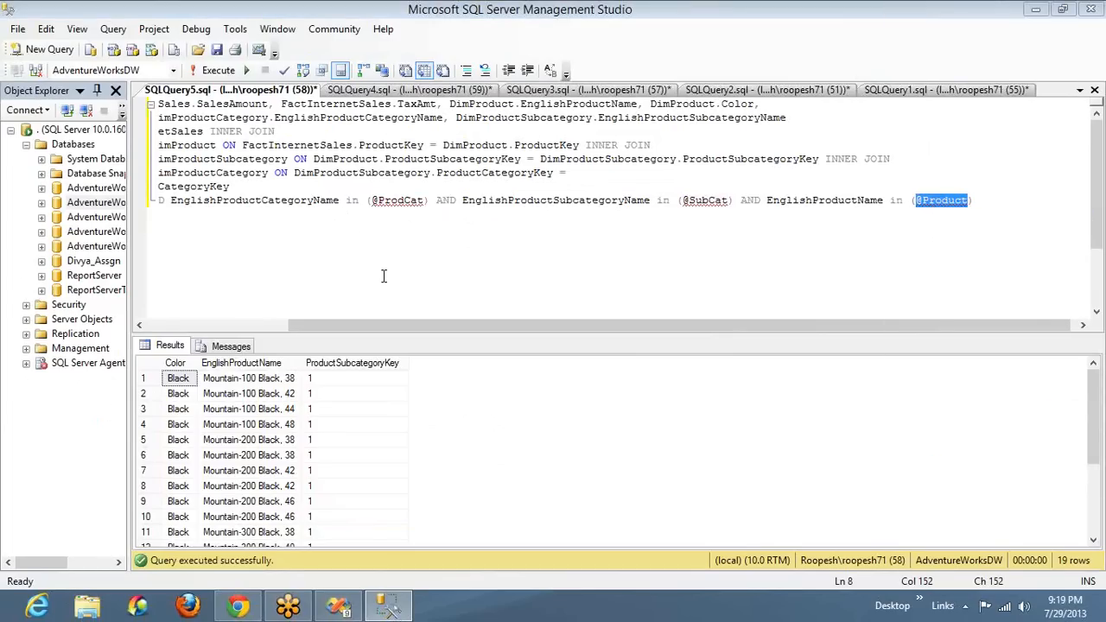
left_click_drag(302, 328, 161, 328)
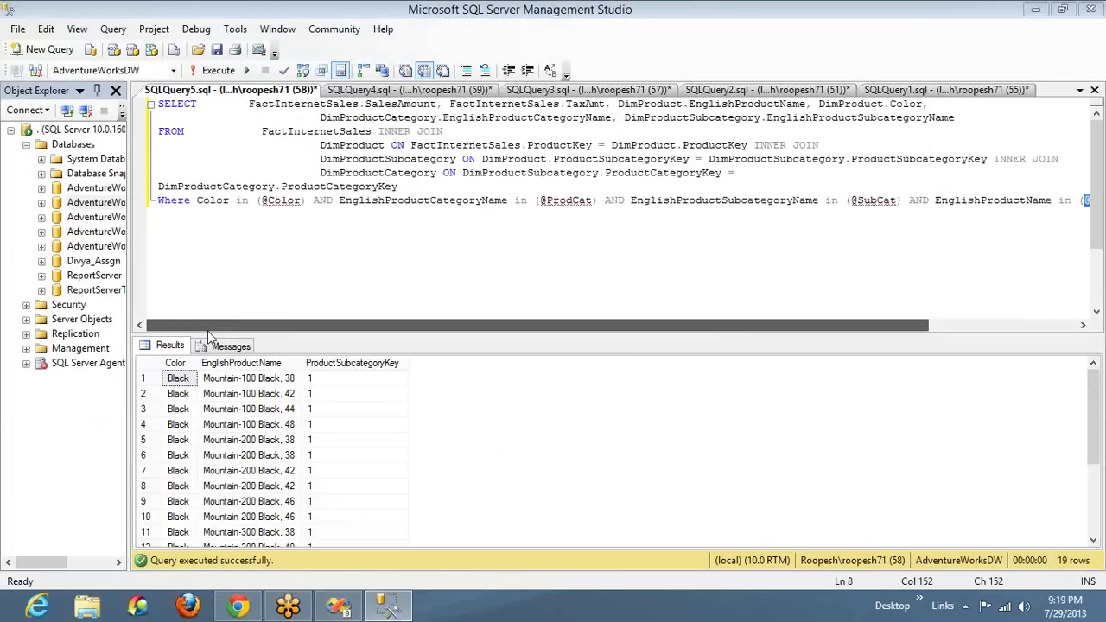
double_click(423, 201)
type("Engl")
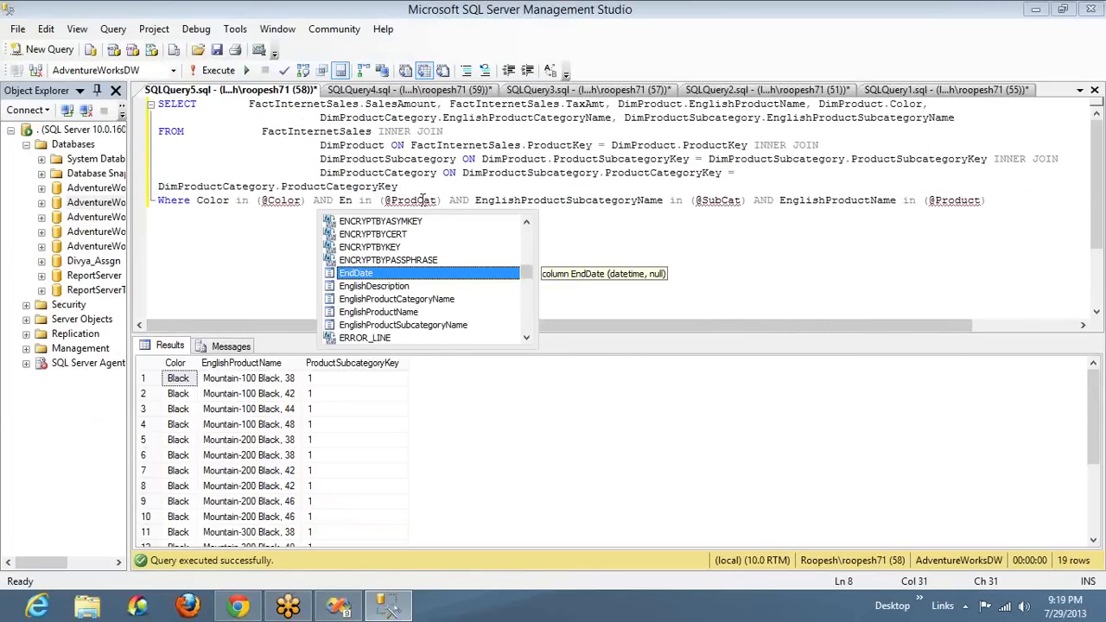
key("BackSpace")
key("BackSpace")
key("BackSpace")
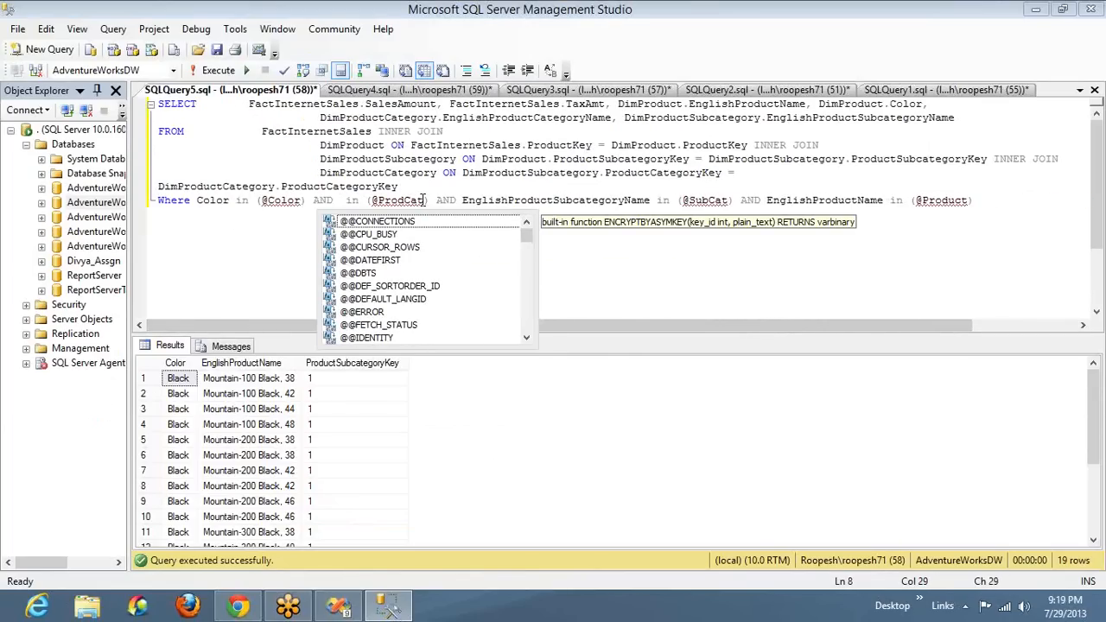
type("Engl")
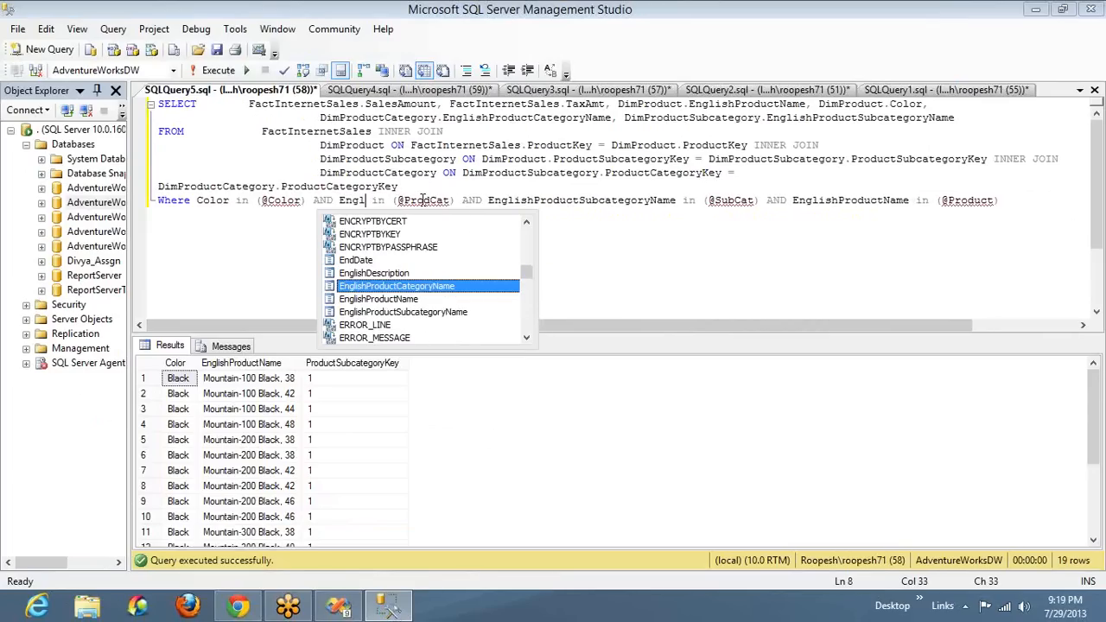
key("Down")
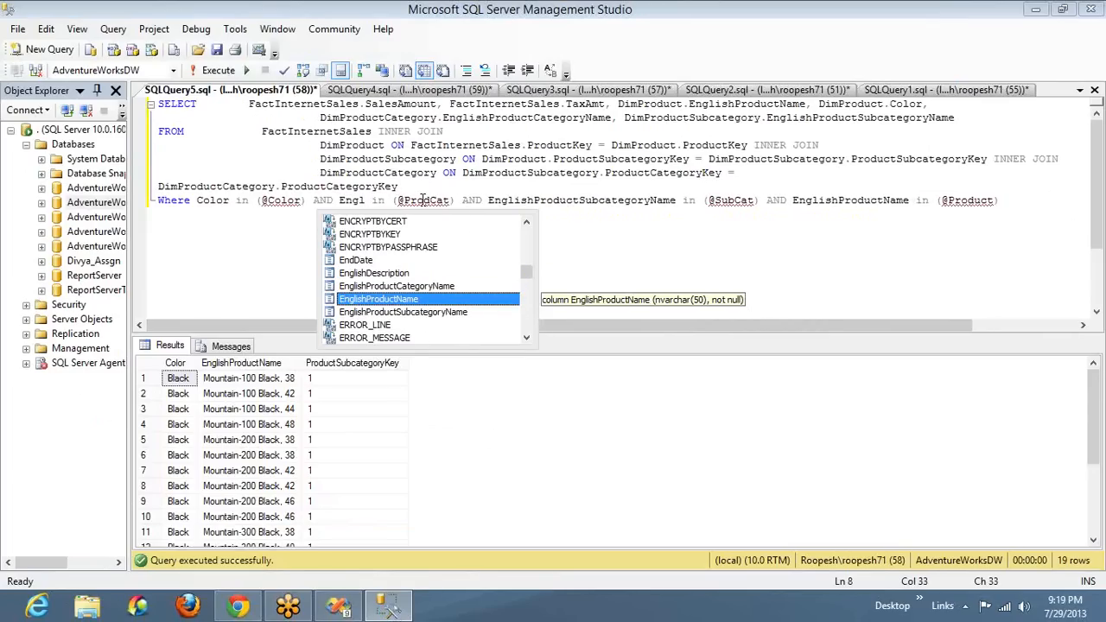
key("Down")
key("Down")
key("Down")
key("Down")
key("Down")
key("Down")
key("Down")
key("Down")
key("Down")
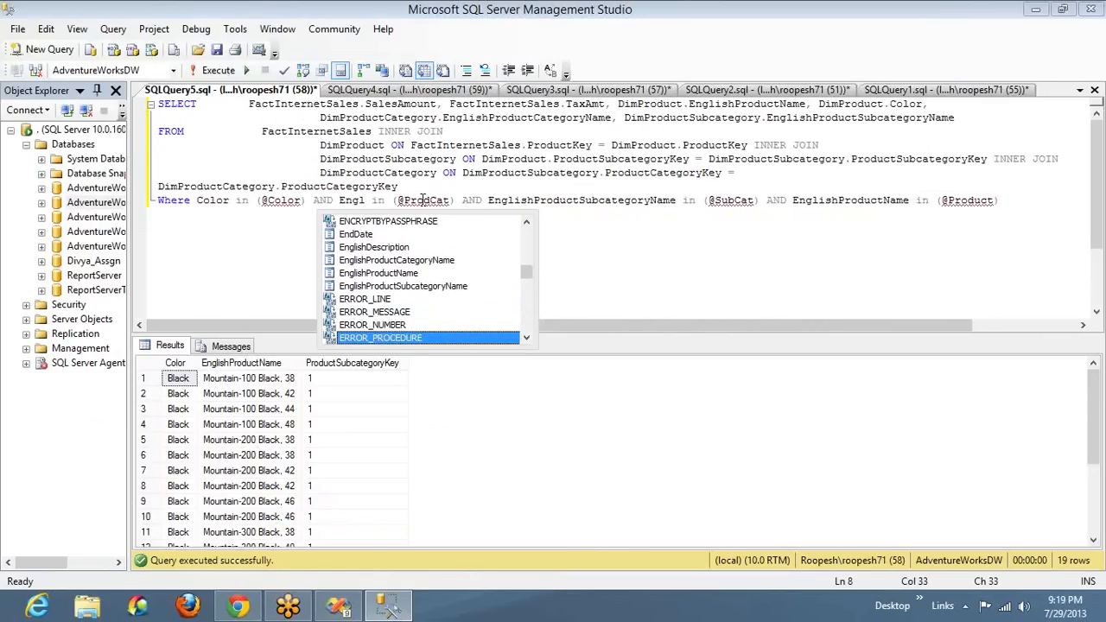
key("Down")
key("Down")
key("Up")
key("Up")
key("Up")
key("Up")
key("Up")
key("Up")
key("Up")
key("Up")
key("Up")
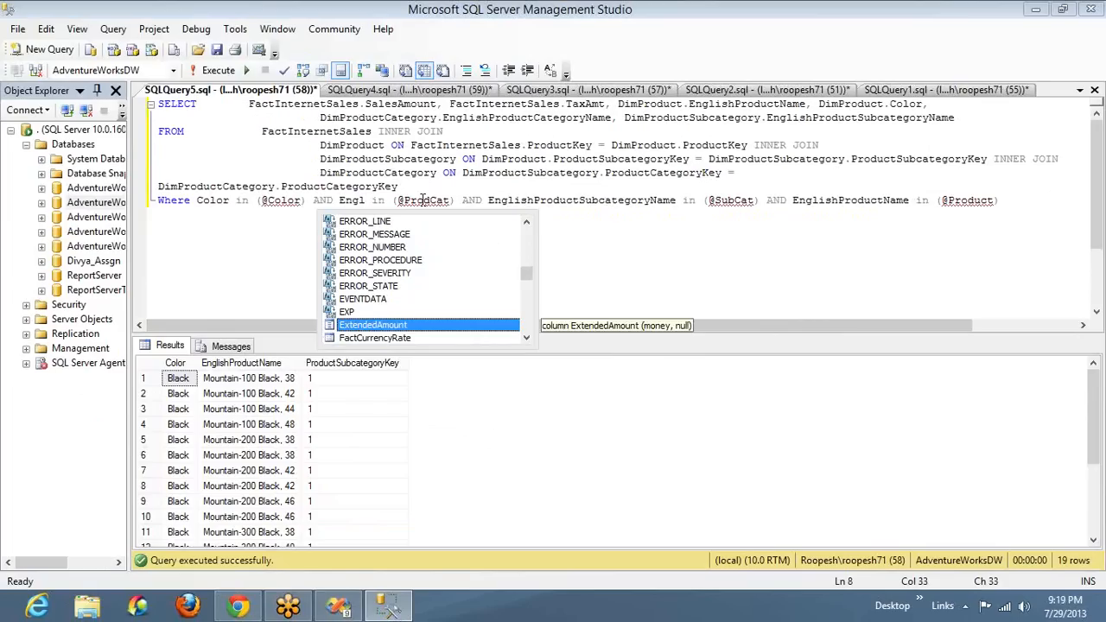
key("Up")
key("Up")
key("Up")
key("Down")
key("Up")
key("space")
key("BackSpace")
key("BackSpace")
key("BackSpace")
key("BackSpace")
key("BackSpace")
type("K")
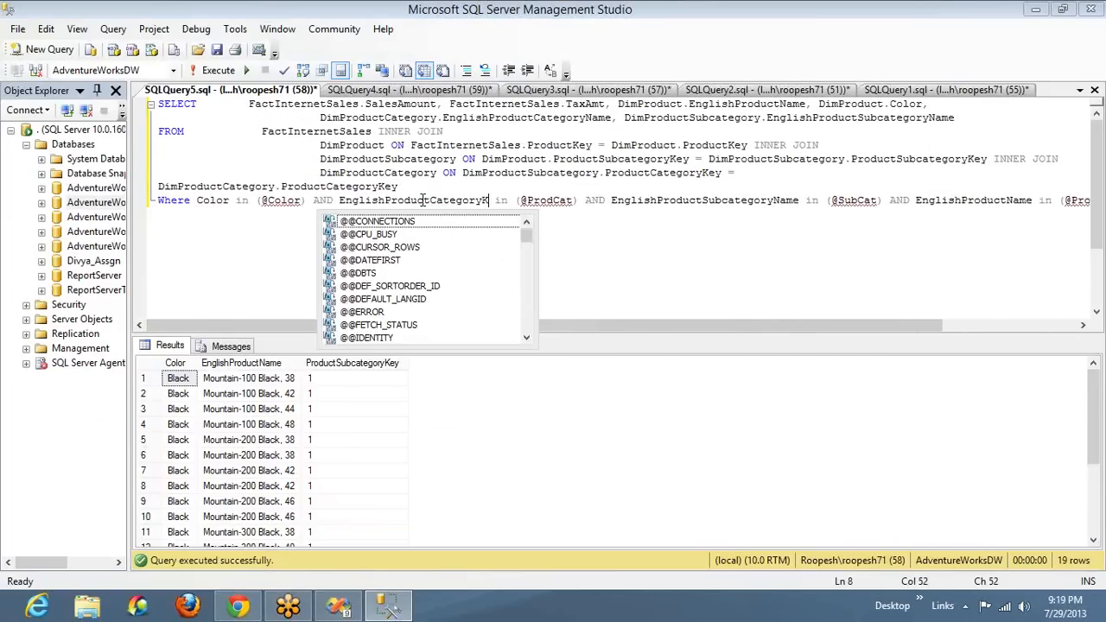
key("ctrl+Left")
key("Delete")
key("Delete")
key("Delete")
key("Delete")
key("Delete")
key("Delete")
key("Delete")
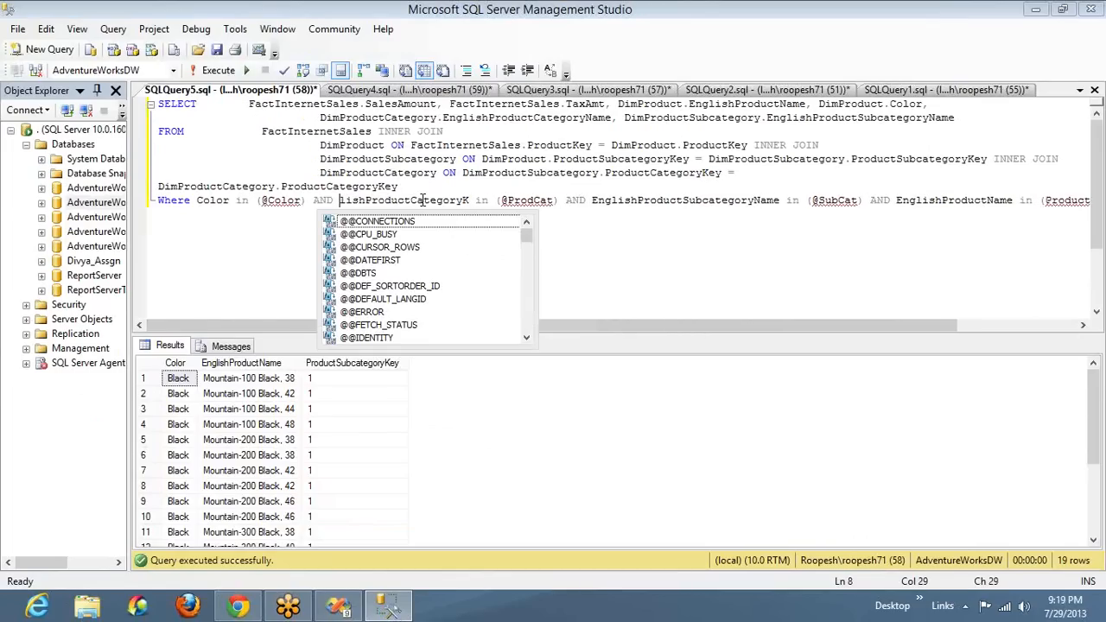
key("End")
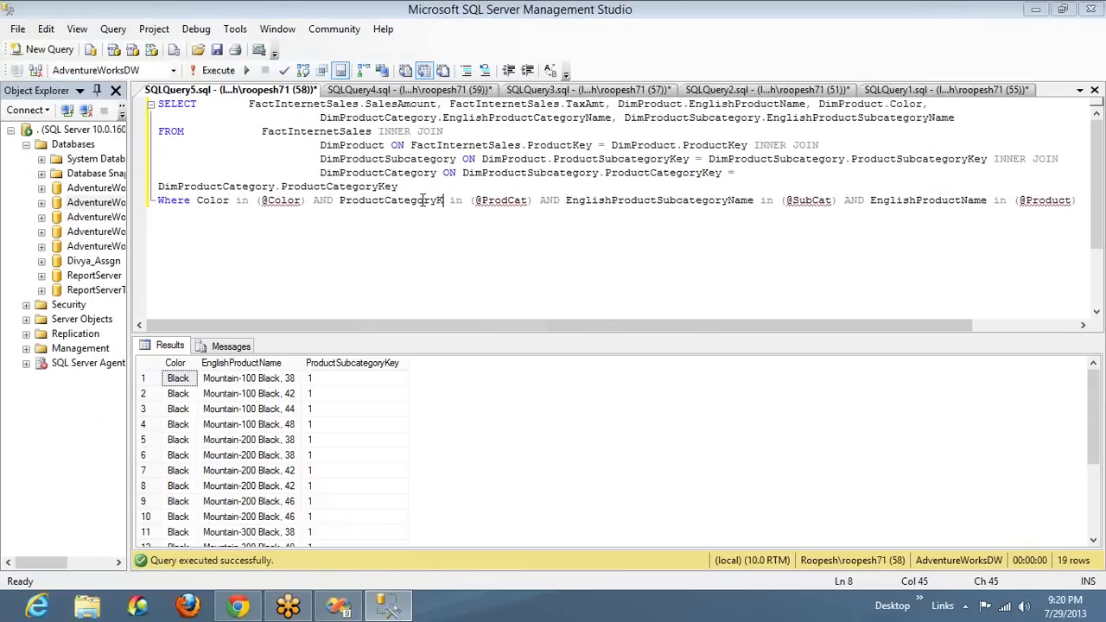
type("ey")
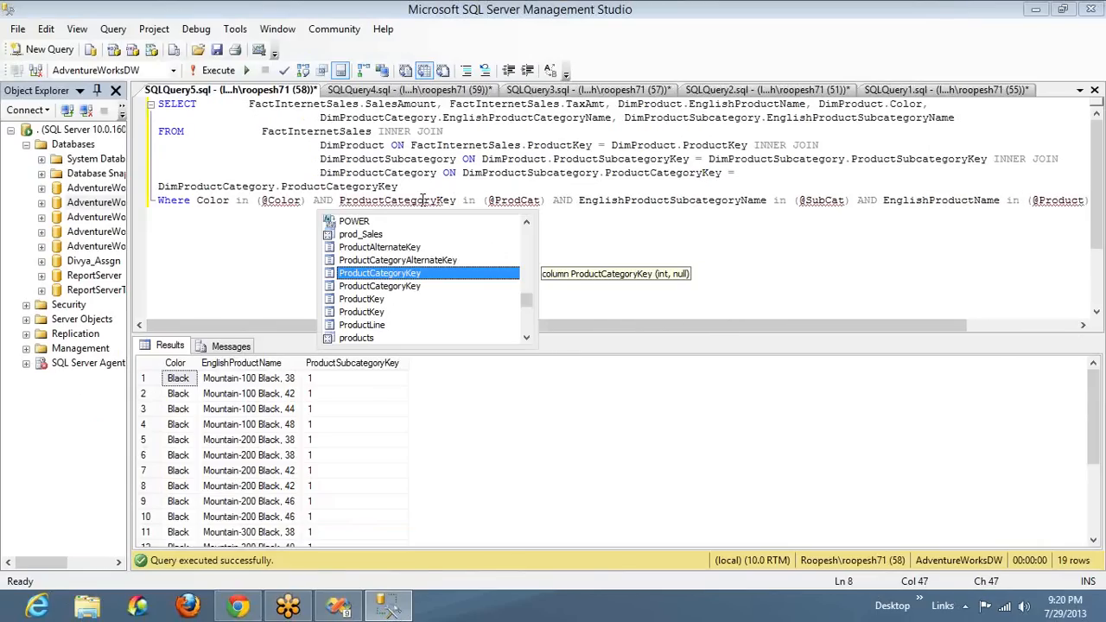
key("ctrl+Right")
key("ctrl+Right")
key("ctrl+Right")
key("ctrl+Right")
key("ctrl+Right")
key("ctrl+Right")
key("Delete")
key("Delete")
key("Delete")
key("Delete")
key("Delete")
key("Delete")
key("Delete")
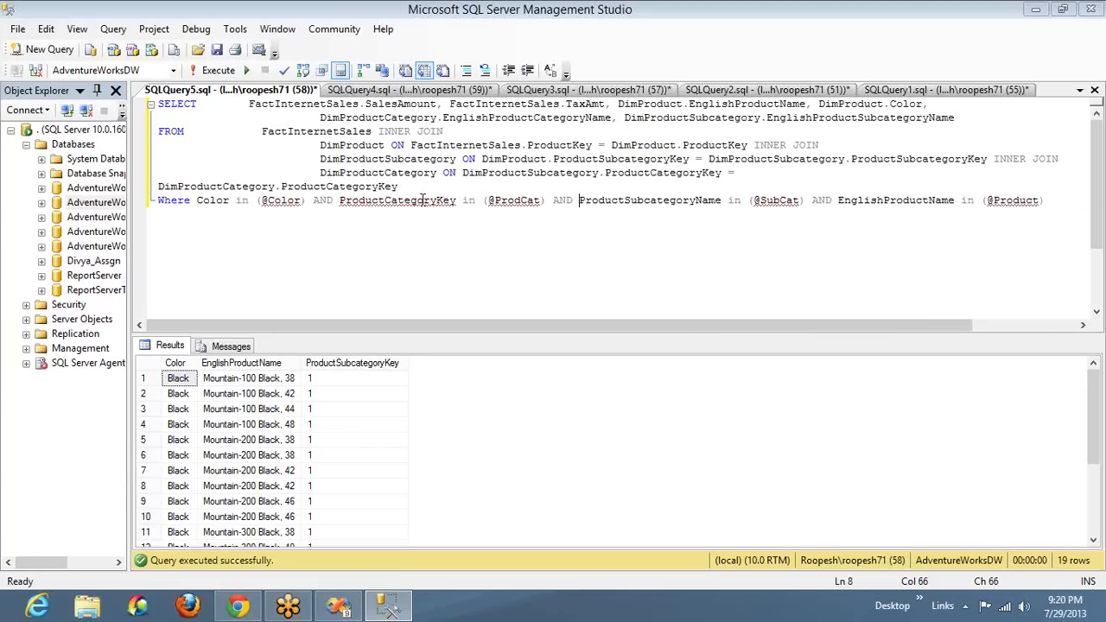
key("ctrl+Right")
key("Left")
key("BackSpace")
key("BackSpace")
key("BackSpace")
key("BackSpace")
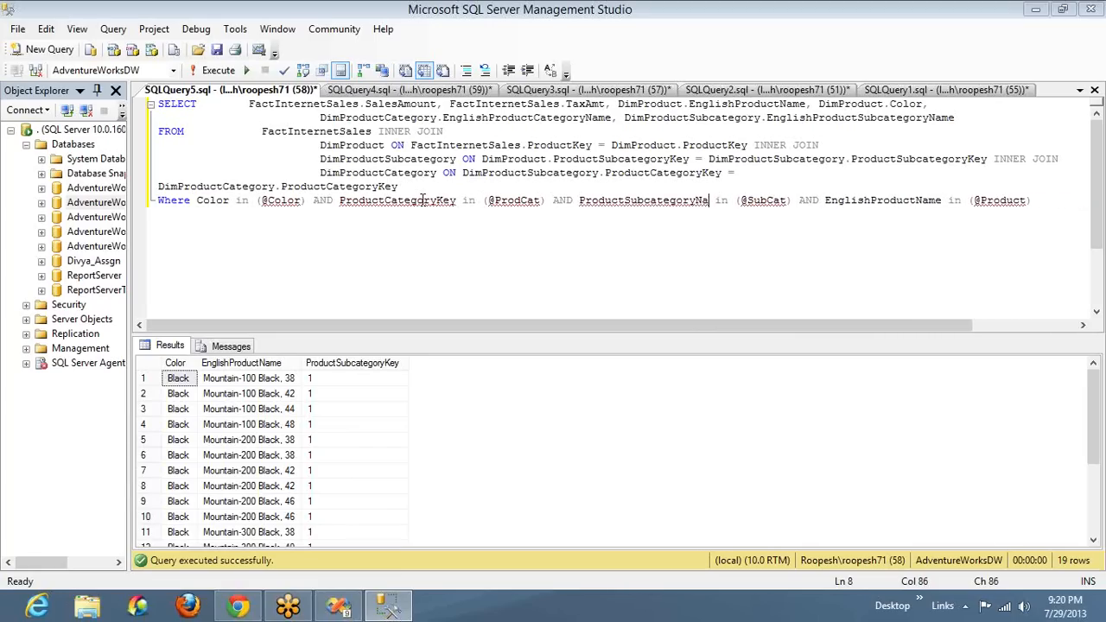
type("KEy")
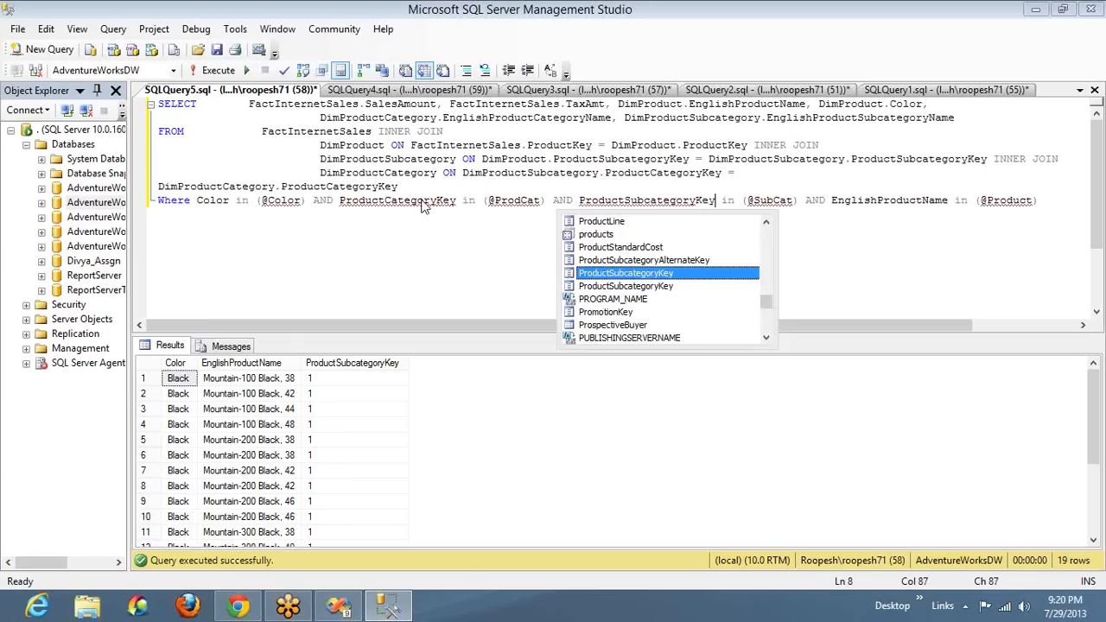
Copy the whole edited query, switch to Visual Studio, and paste it over the Imp_DataSet query
key("ctrl+a")
key("alt+Tab")
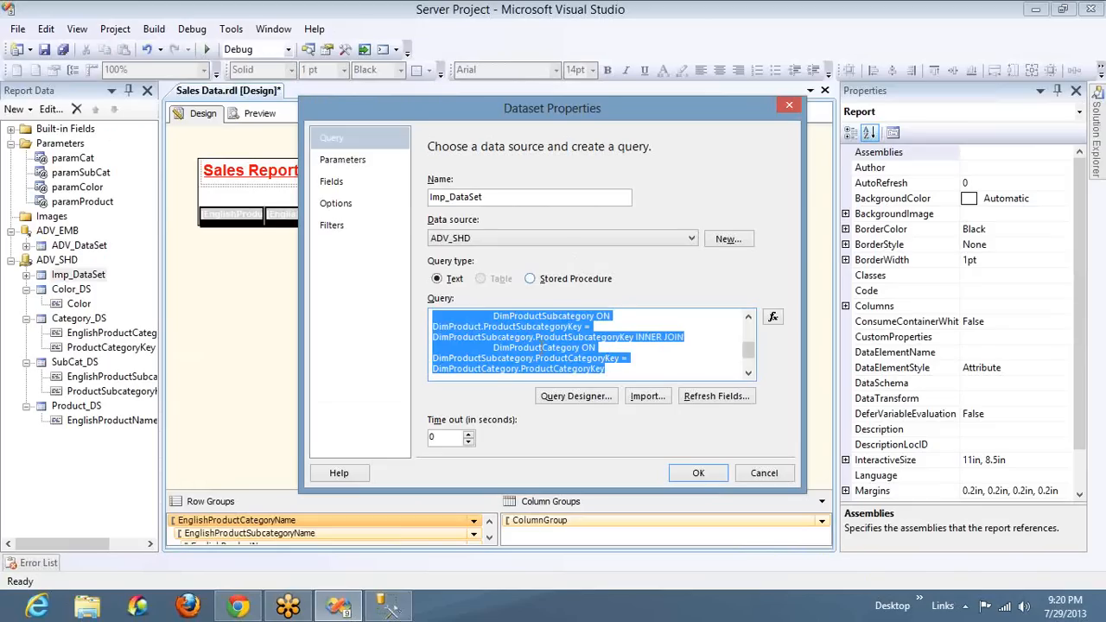
key("ctrl+v")
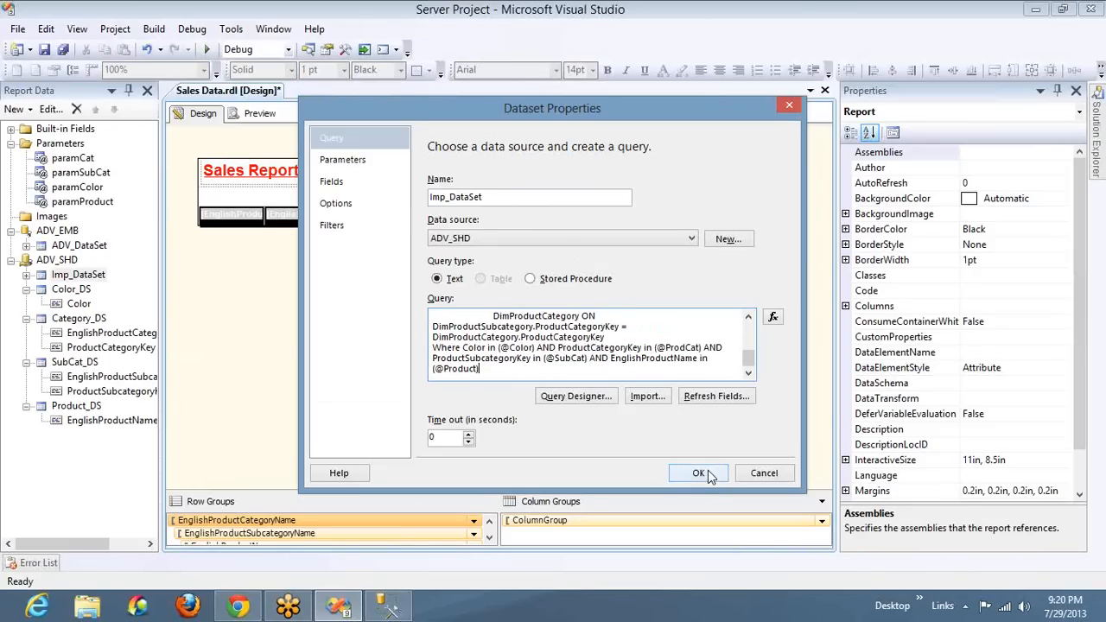
left_click(1092, 34)
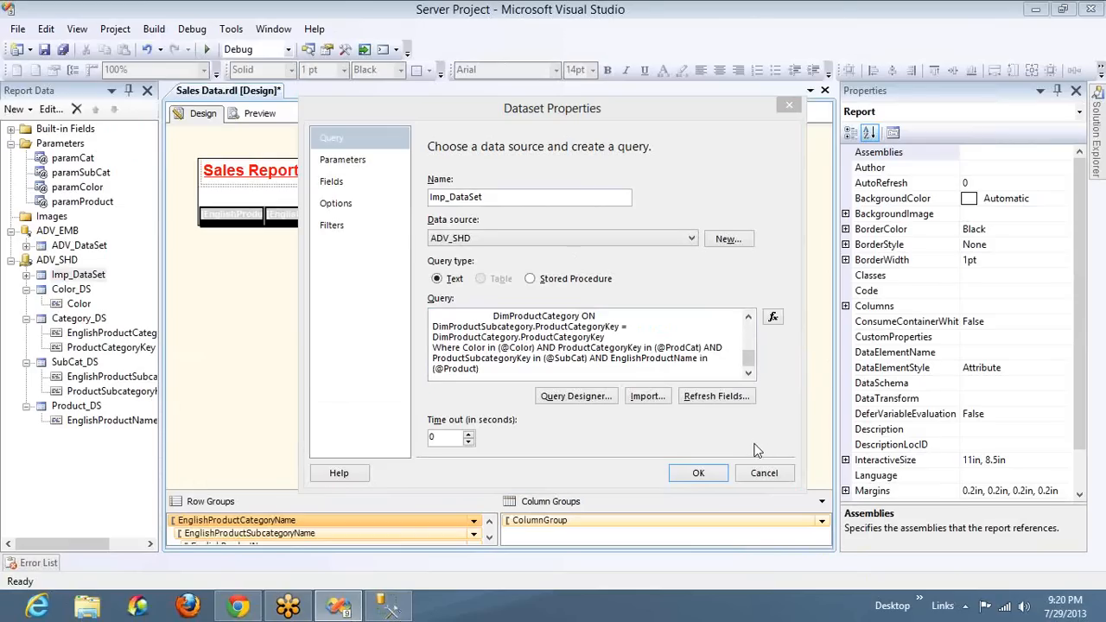
Check how the Imp_DataSet query parameters map to the report parameters and save the dataset, skipping the query parameter value prompt
left_click(707, 474)
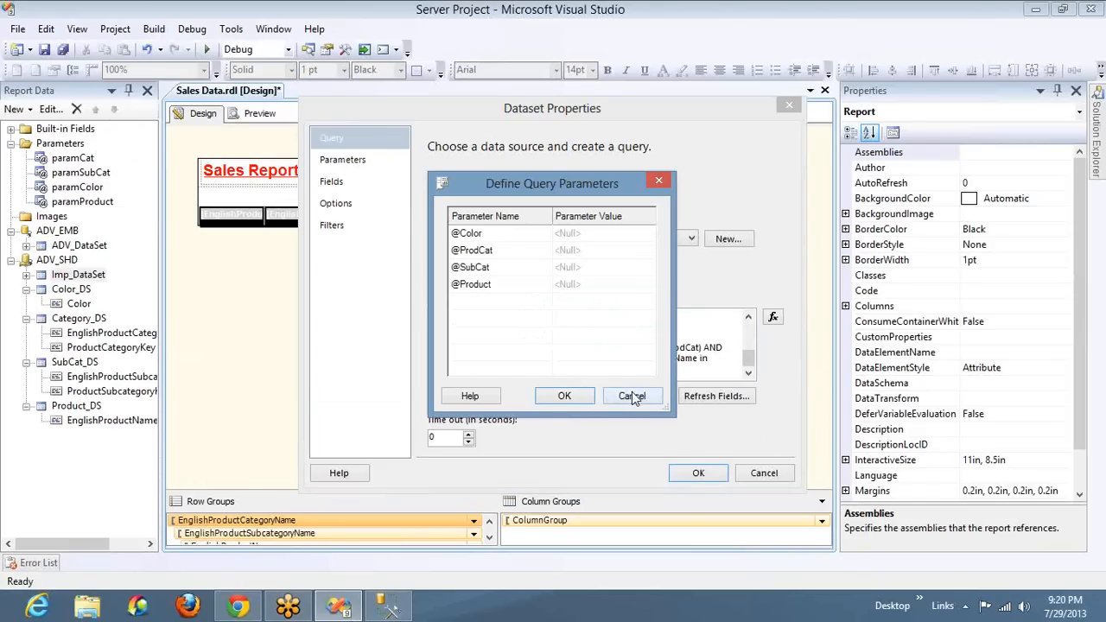
left_click(632, 396)
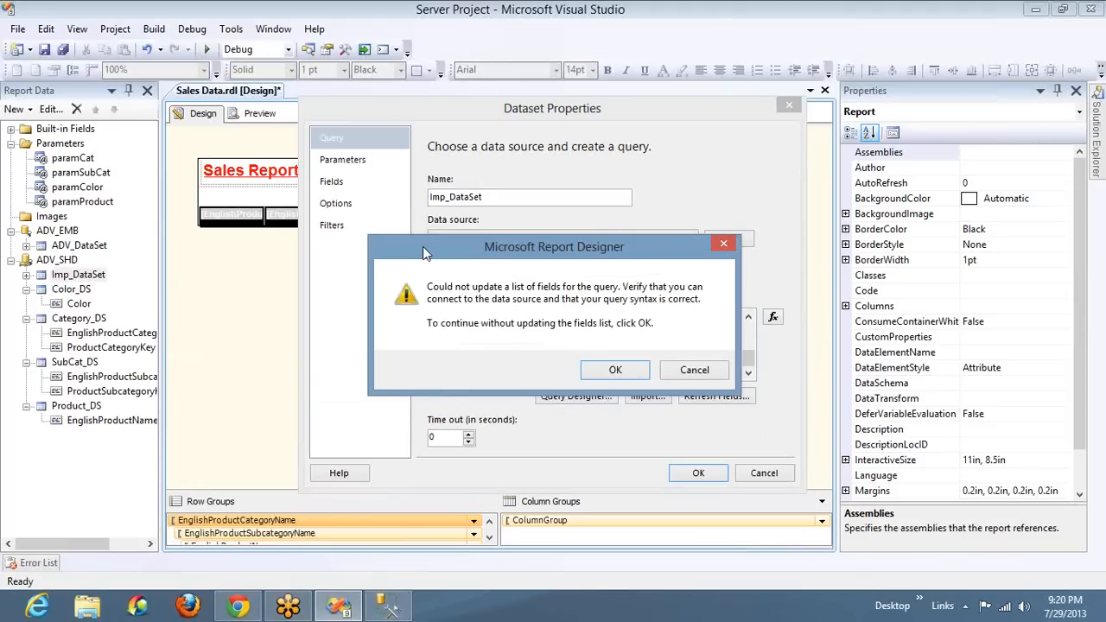
left_click(681, 370)
left_click(374, 162)
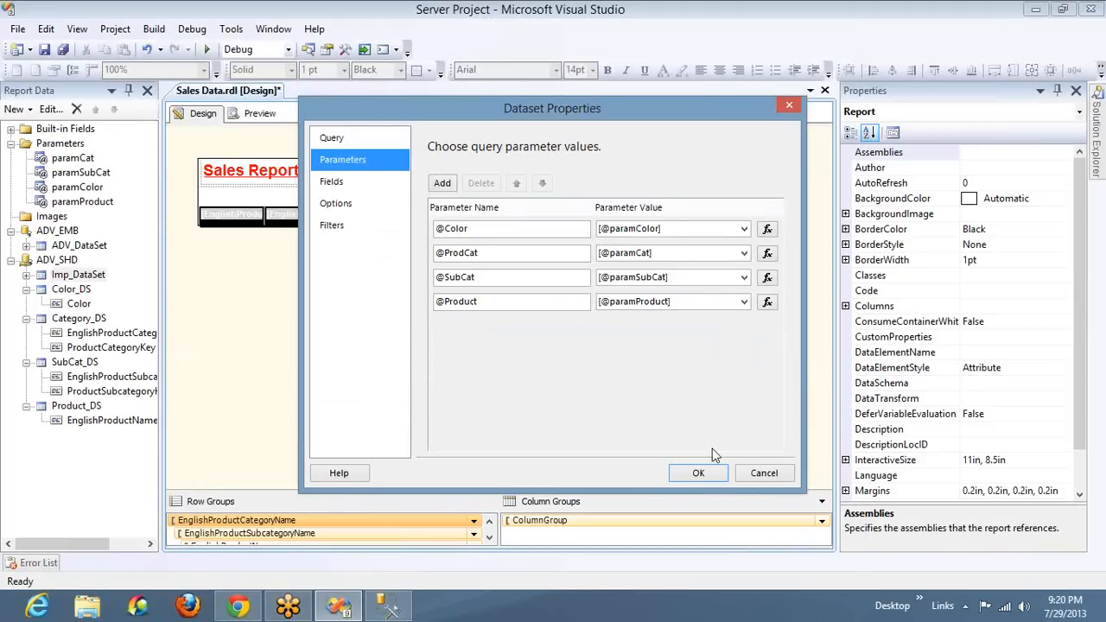
left_click(705, 473)
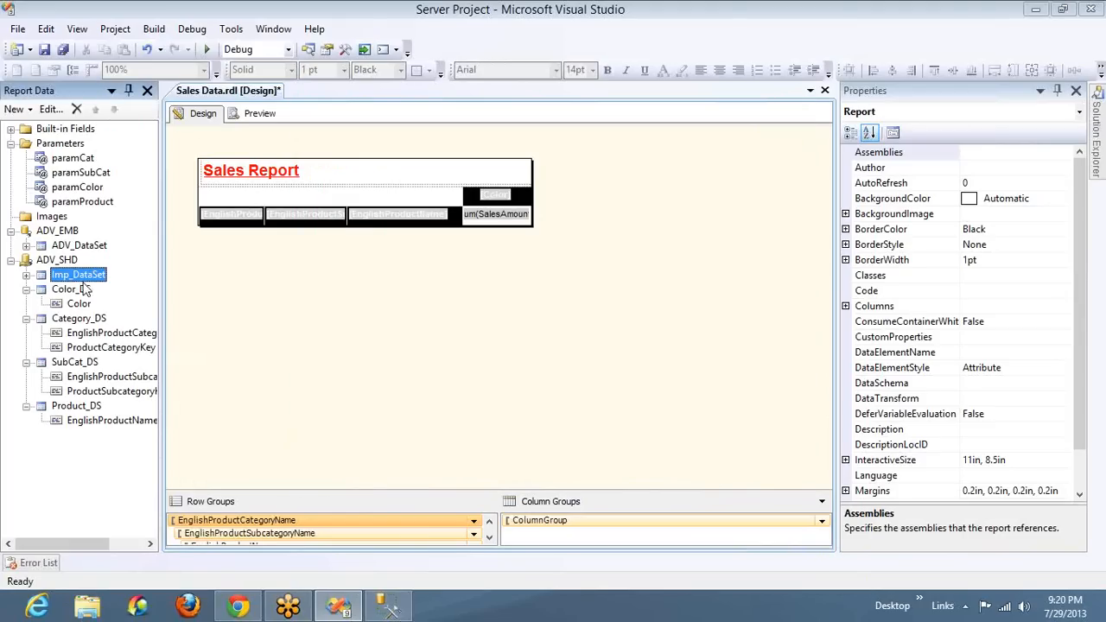
Preview the report and select all categories and all subcategories
left_click(242, 116)
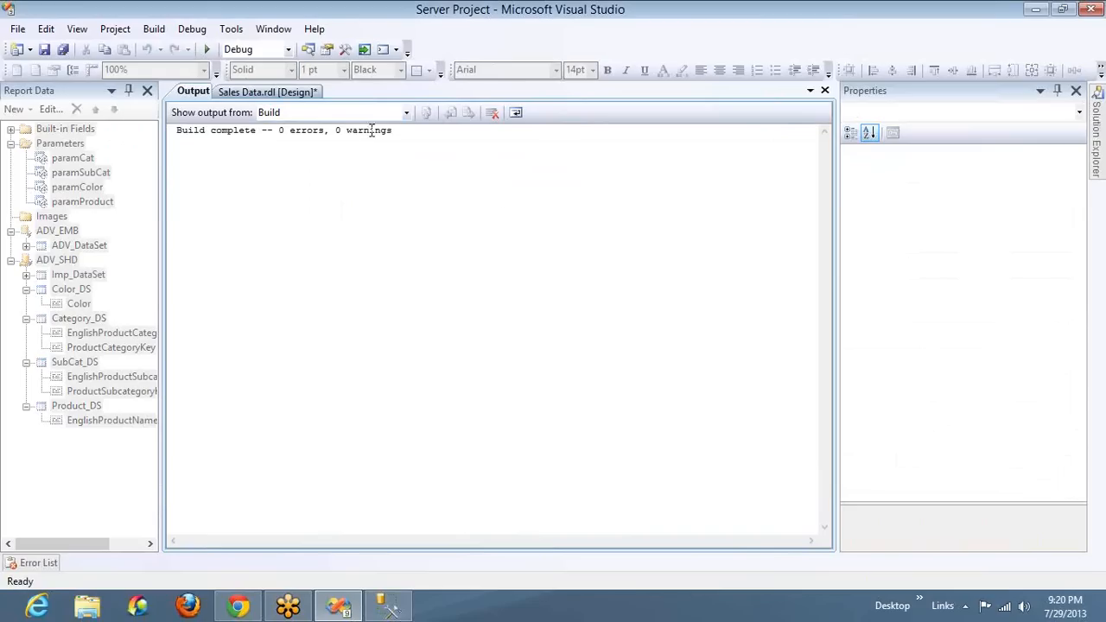
left_click(825, 91)
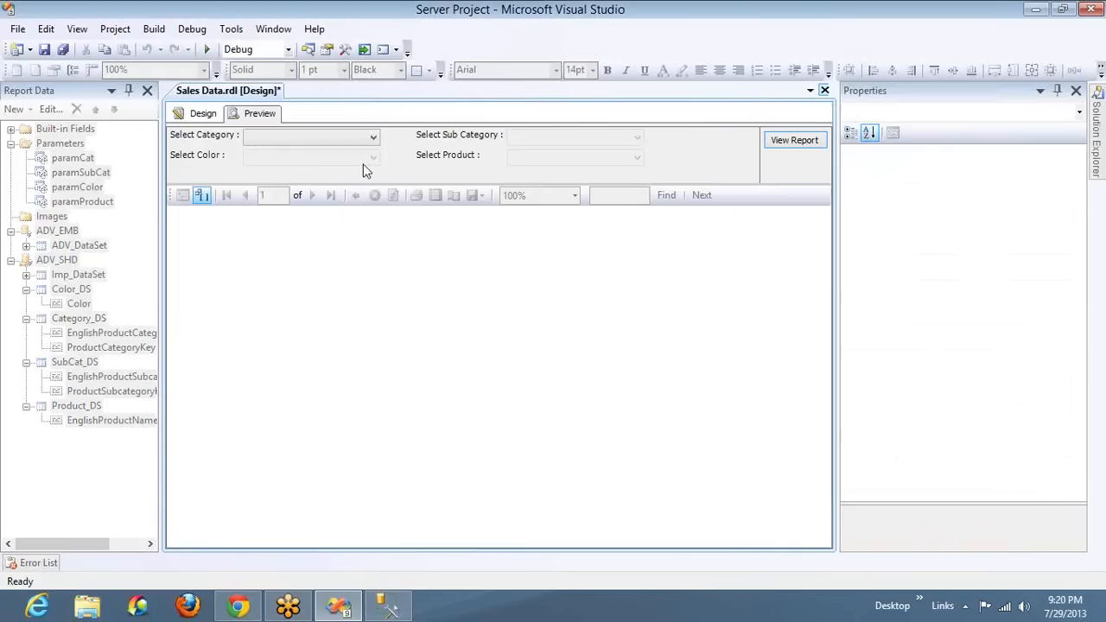
left_click(318, 138)
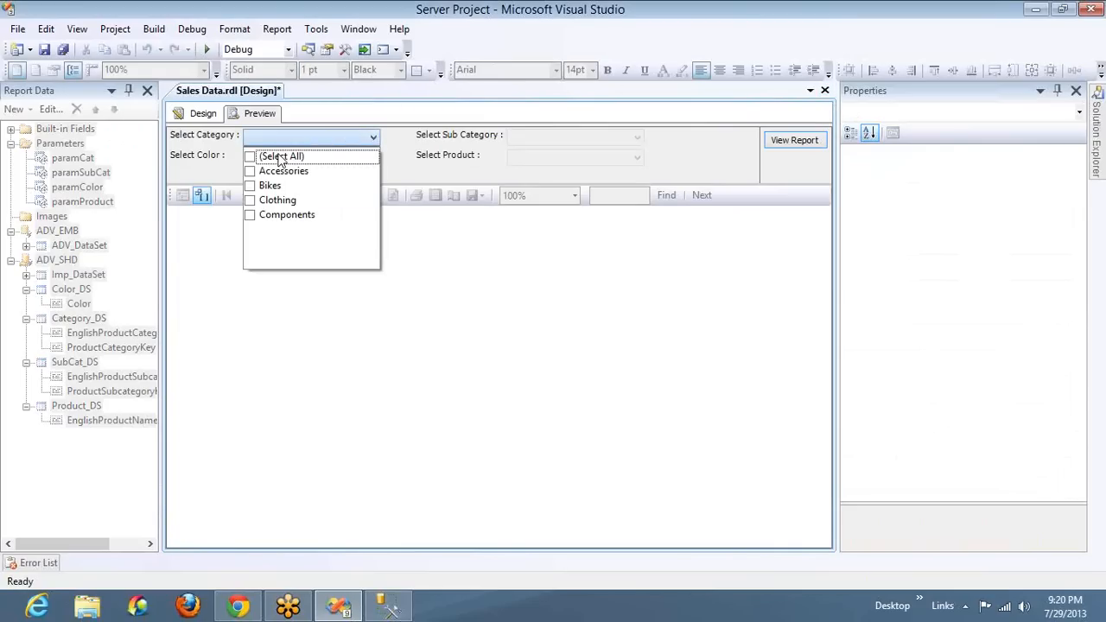
left_click(279, 157)
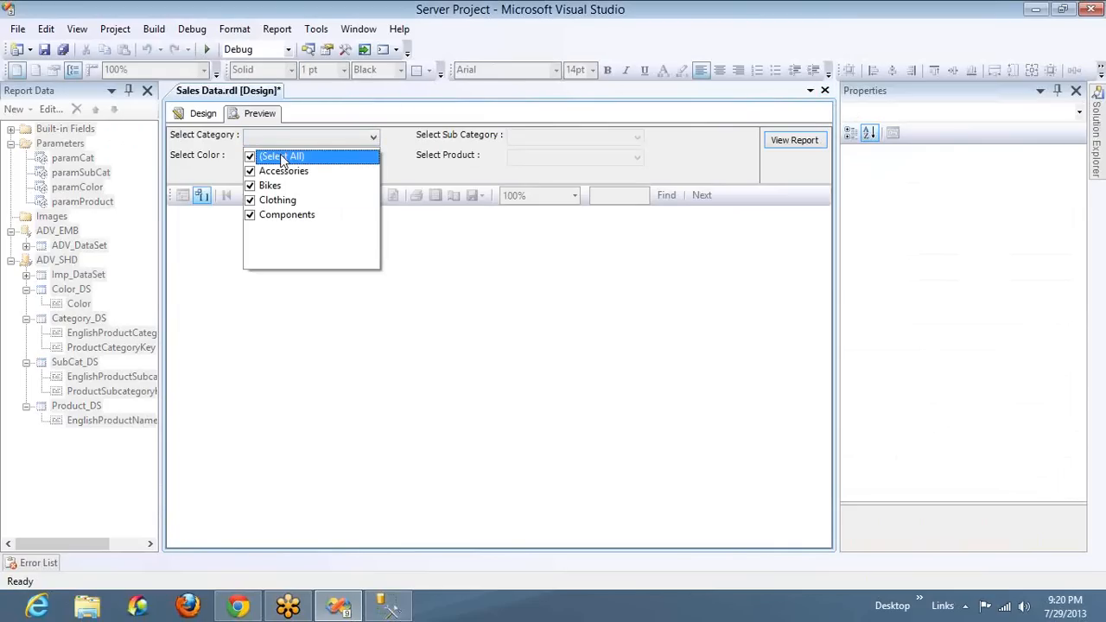
left_click(521, 138)
left_click(517, 157)
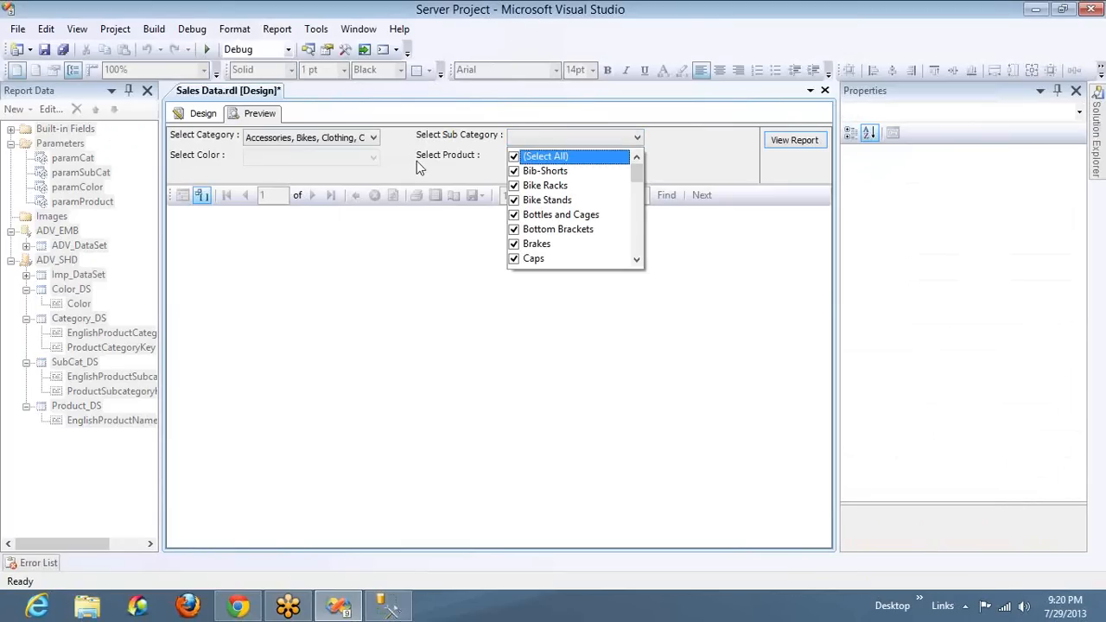
Run the report for all colors and all products
left_click(385, 162)
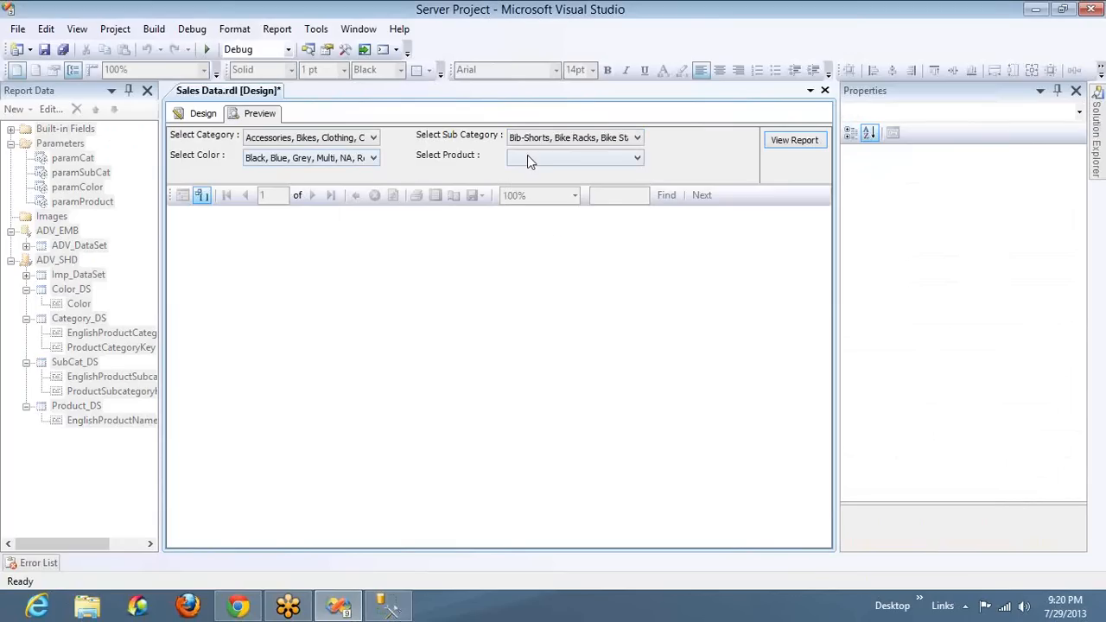
left_click(527, 156)
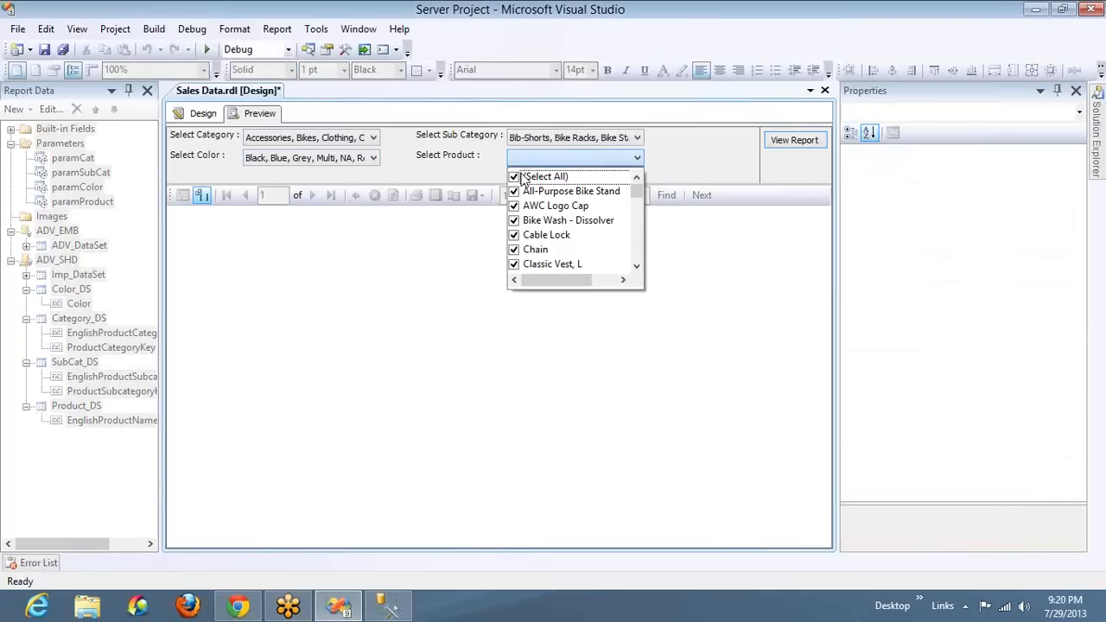
left_click(788, 141)
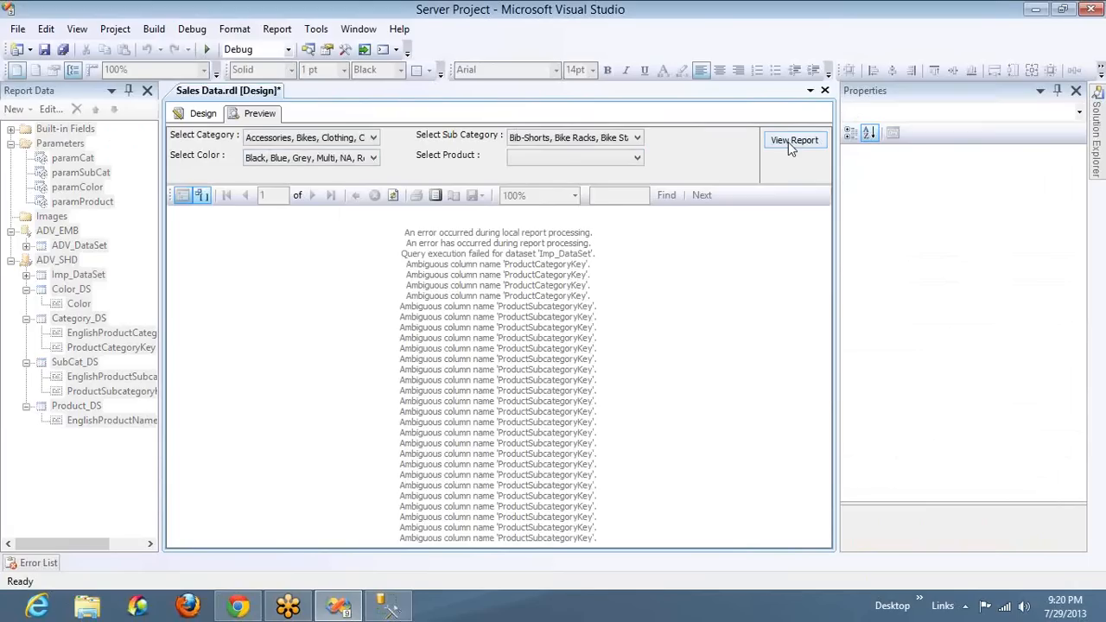
Switch to SQL Server Management Studio and qualify ProductCategoryKey in the Where clause with the DimProductCategory table name
key("alt+Tab")
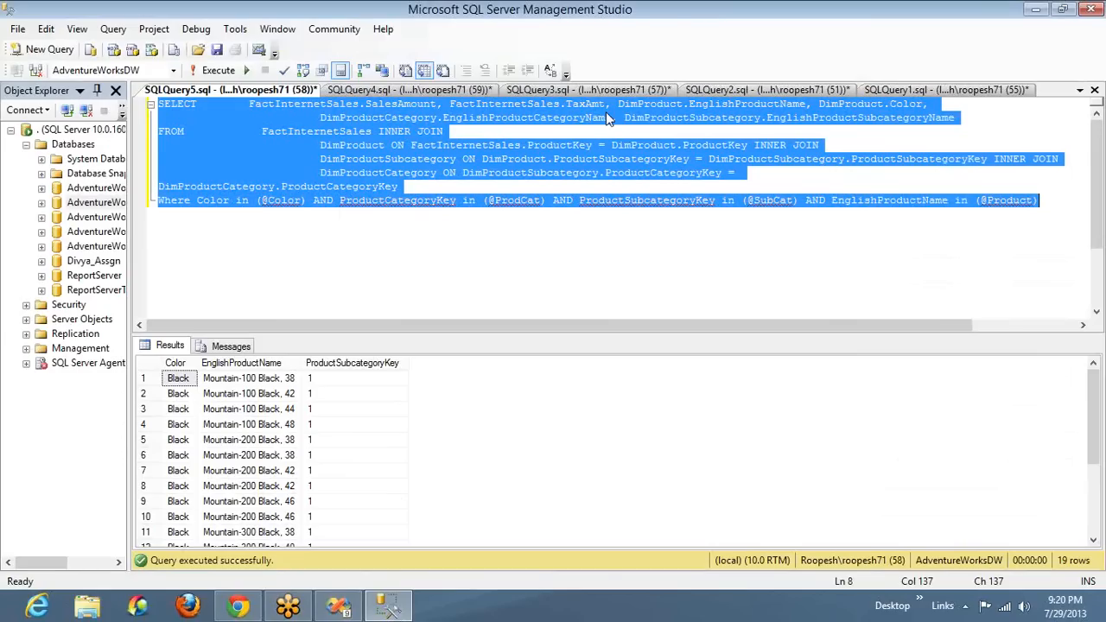
left_click(341, 201)
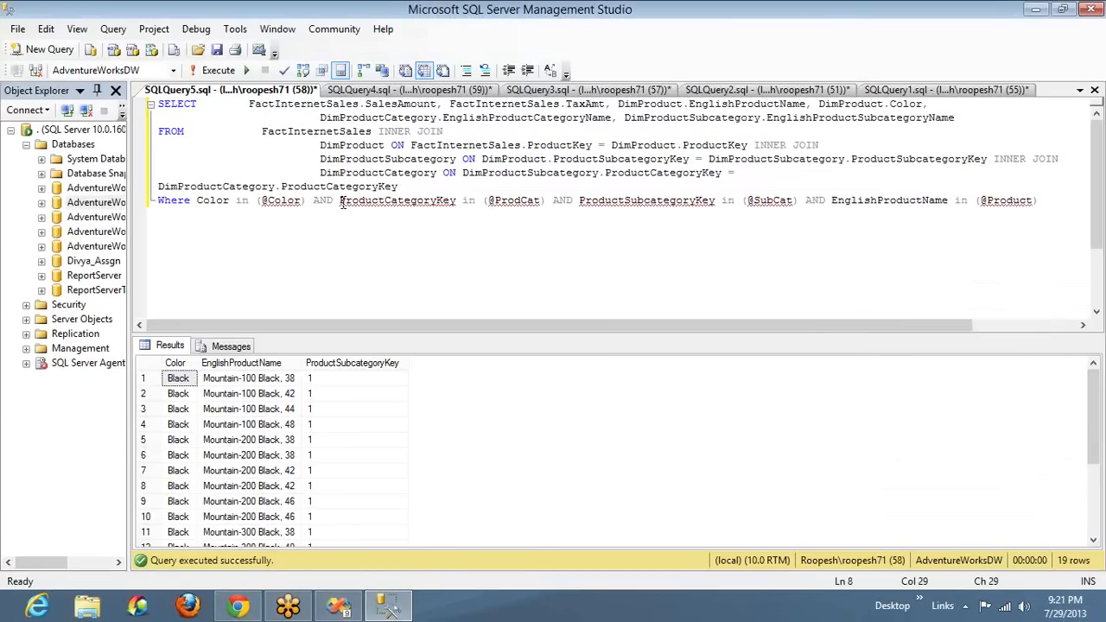
type("Dim")
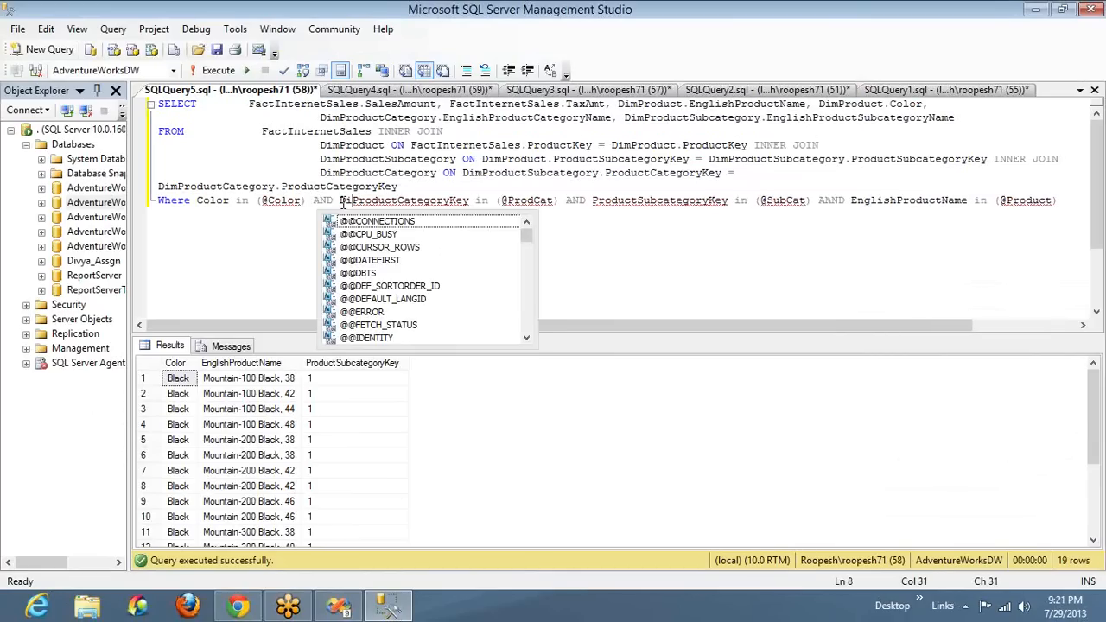
key("Left")
key("ctrl+space")
type("productCategory.")
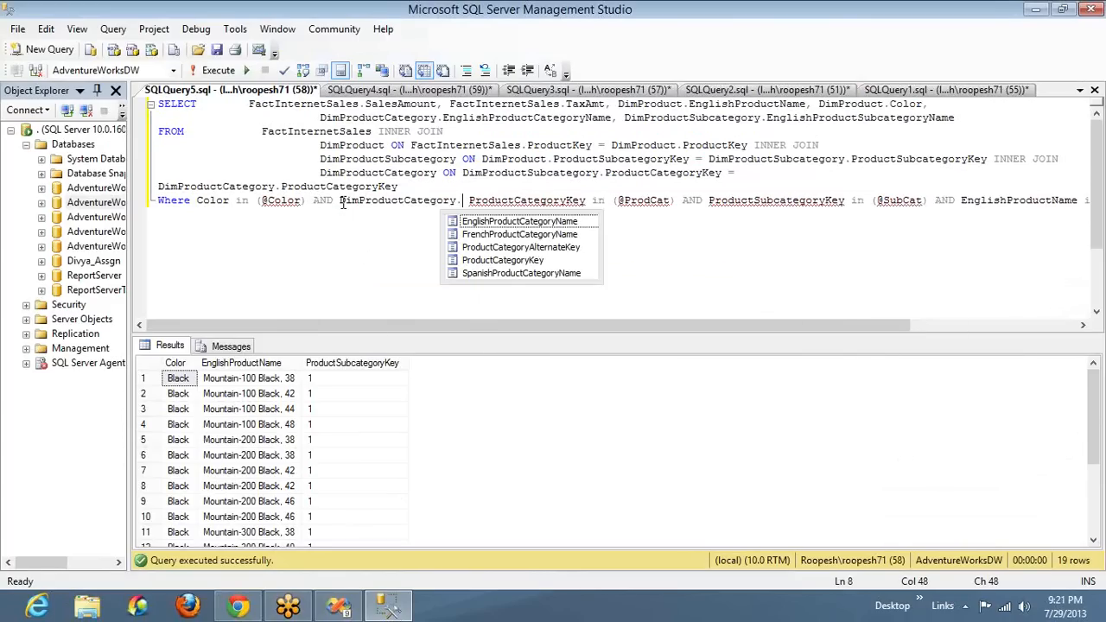
key("Delete")
key("Escape")
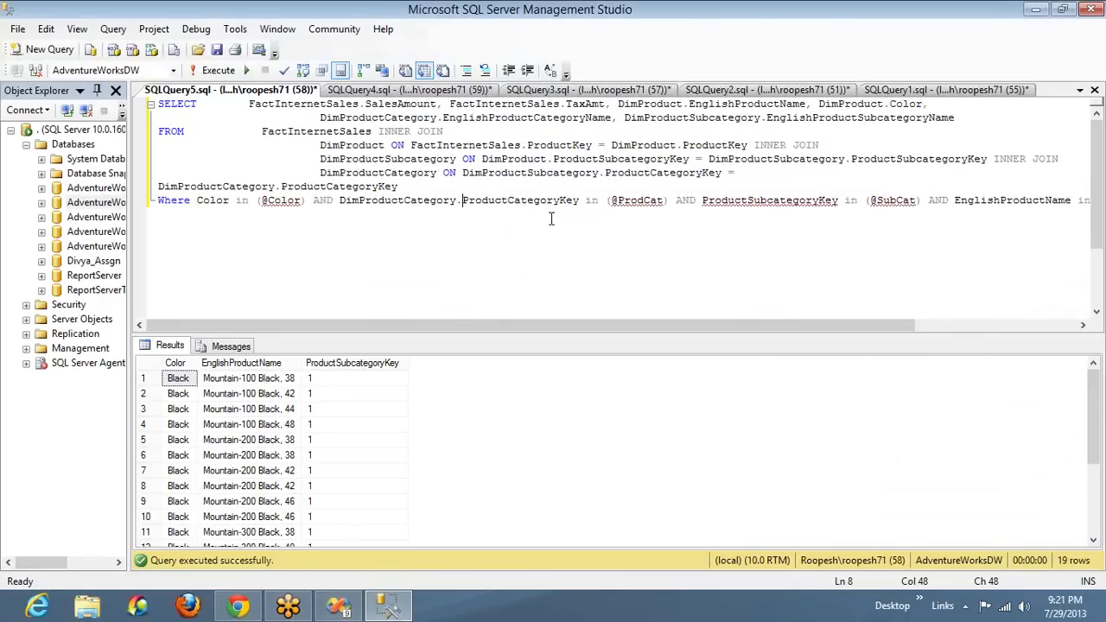
Qualify ProductSubcategoryKey in the Where clause with the DimProductSubcategory table name
left_click(703, 201)
type("Dim ")
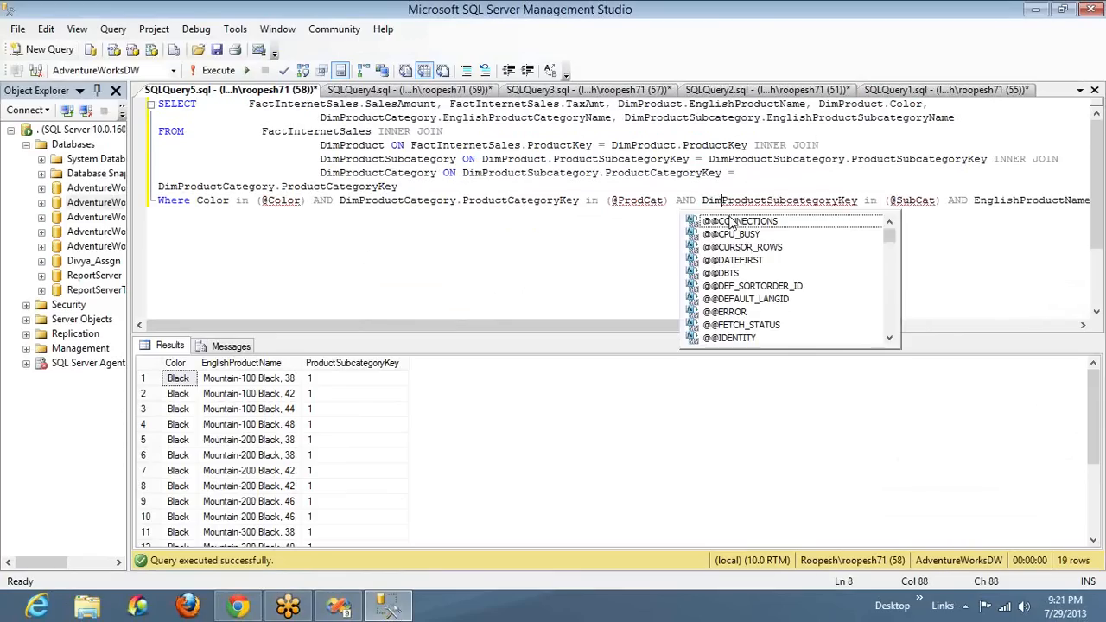
type("pro")
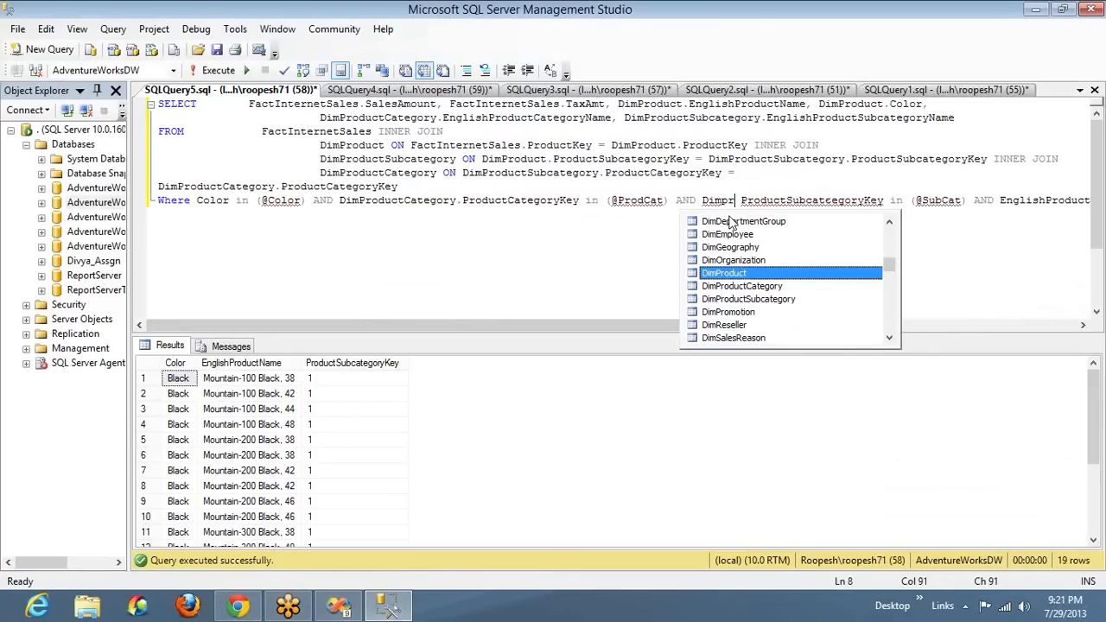
type("ductSubcategory.")
key("Delete")
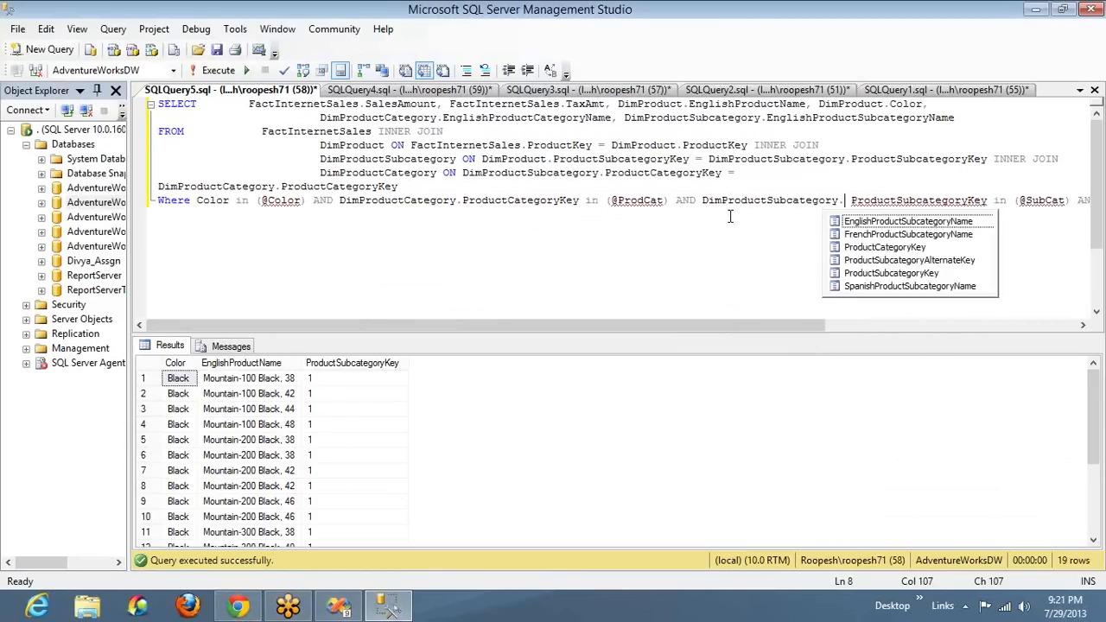
key("ctrl+a")
type("SELECT        FactInternetSales.SalesAmount, FactInternetSales.TaxAmt, DimProduct.EnglishProductName, DimProduct.Color,                          DimProductCategory.EnglishProductCategoryName, DimProductSubcategory.EnglishProductSubcategoryName FROM            FactInternetSales INNER JOIN                          DimProduct ON FactInternetSales.ProductKey = DimProduct.ProductKey INNER JOIN                          DimProductSubcategory ON DimProduct.ProductSubcategoryKey = DimProductSubcategory.ProductSubcategoryKey INNER JOIN                          DimProductCategory ON DimProductSubcategory.ProductCategoryKey = DimProductCategory.ProductCategoryKey Where Color in (@Color) AND ProductCategoryKey in (@ProdCat) AND ProductSubcategoryKey in (@SubCat) AND EnglishProductName in (@Product)")
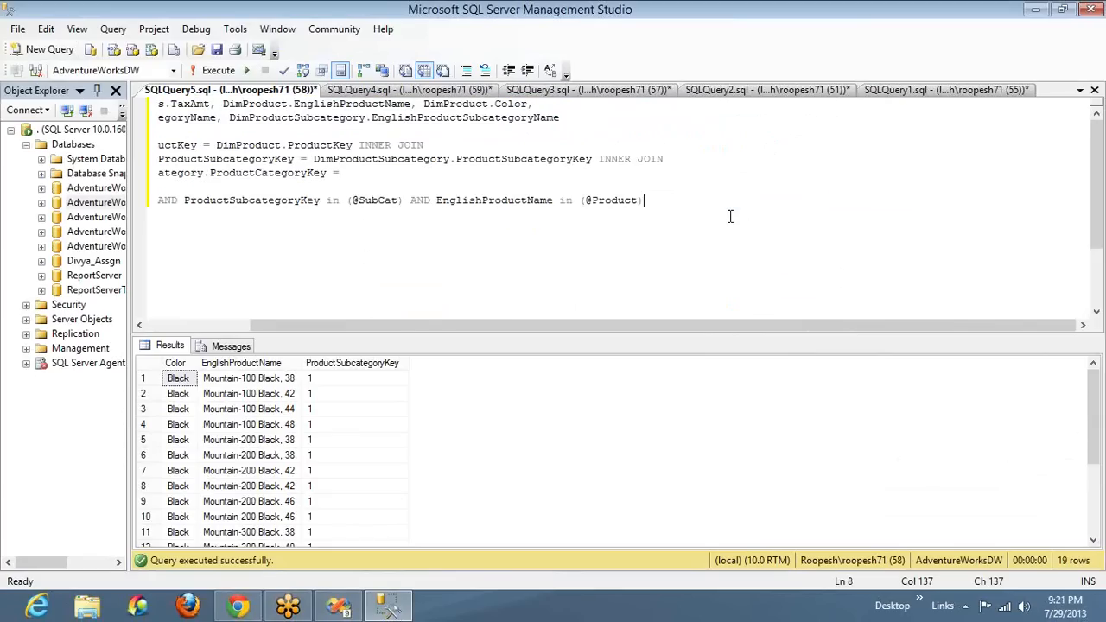
key("ctrl+z")
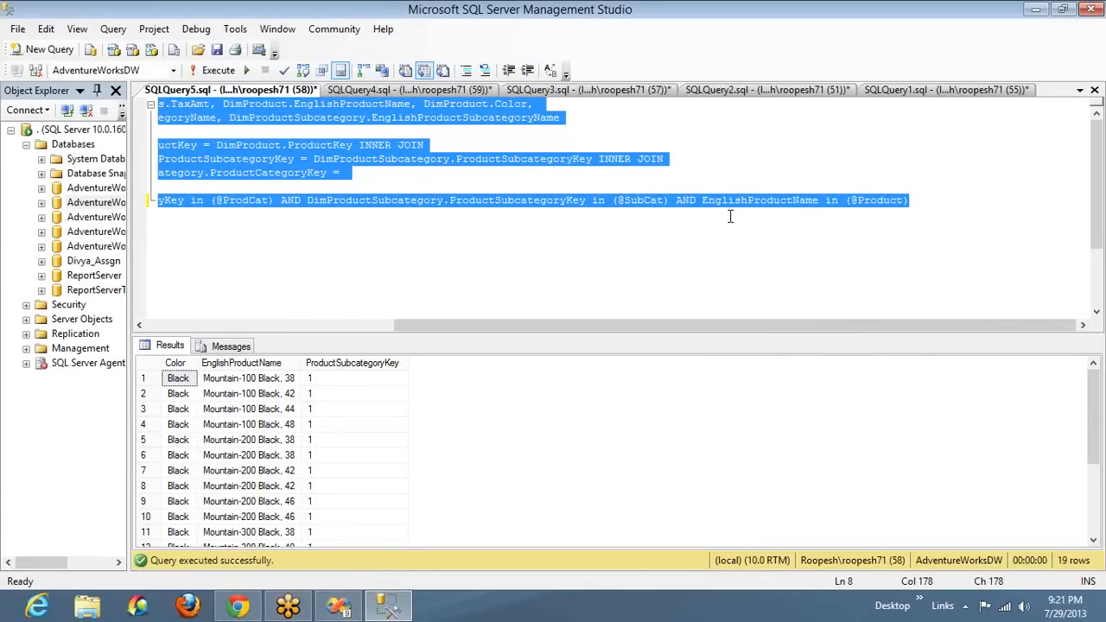
Copy the whole qualified query into the Imp_DataSet query in Visual Studio, replacing its old text, and save the dataset
key("alt+Tab")
key("alt+Tab")
right_click(369, 208)
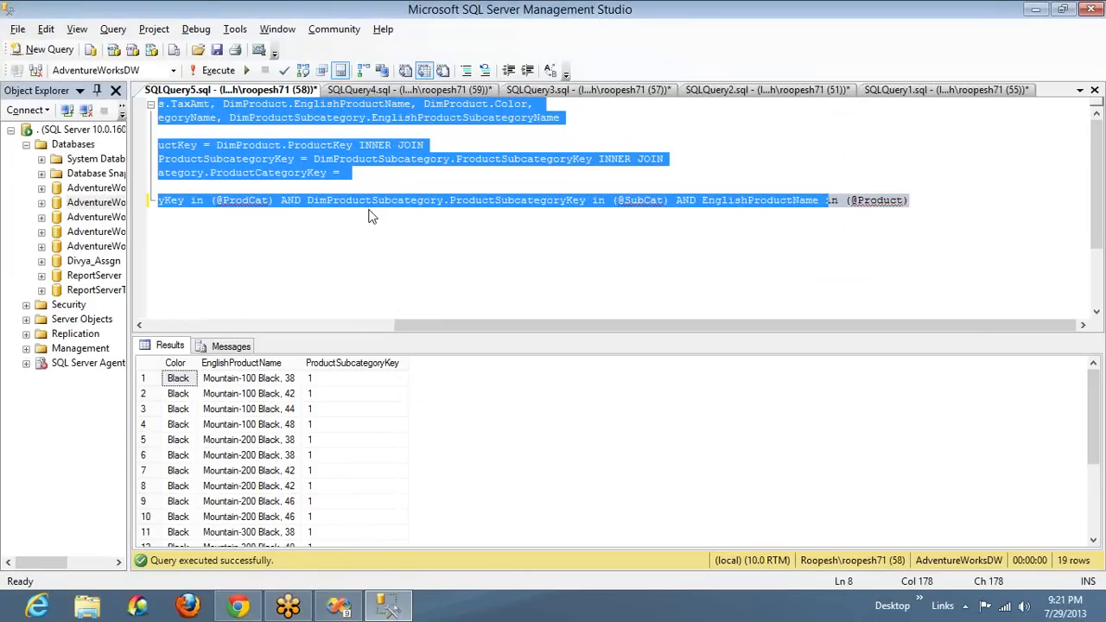
key("alt+Tab")
left_click(197, 113)
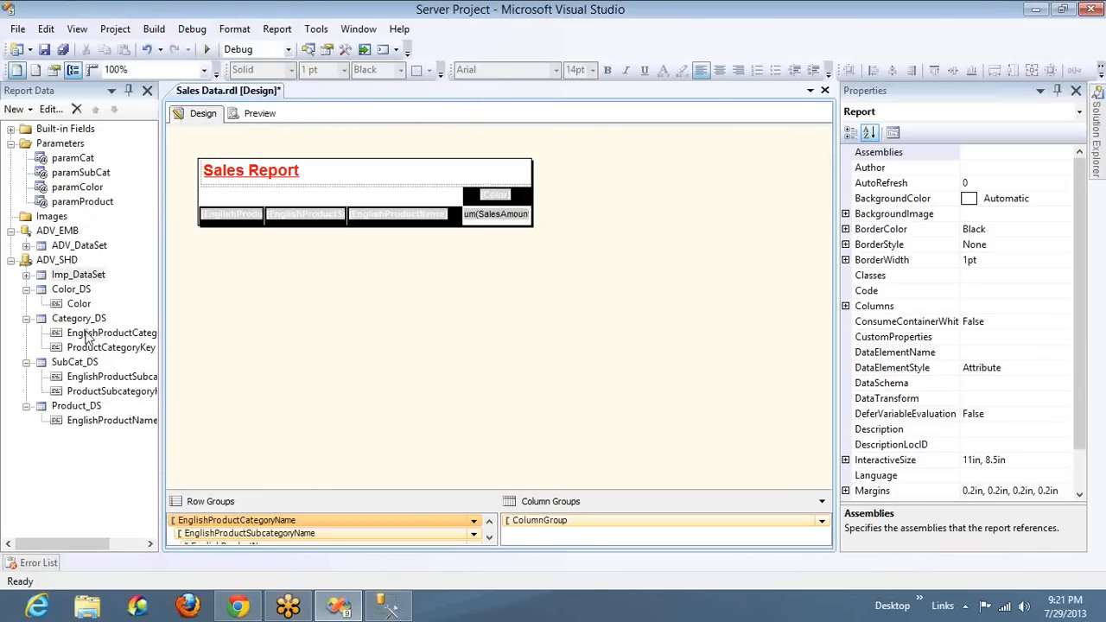
double_click(78, 275)
key("ctrl+a")
key("ctrl+End")
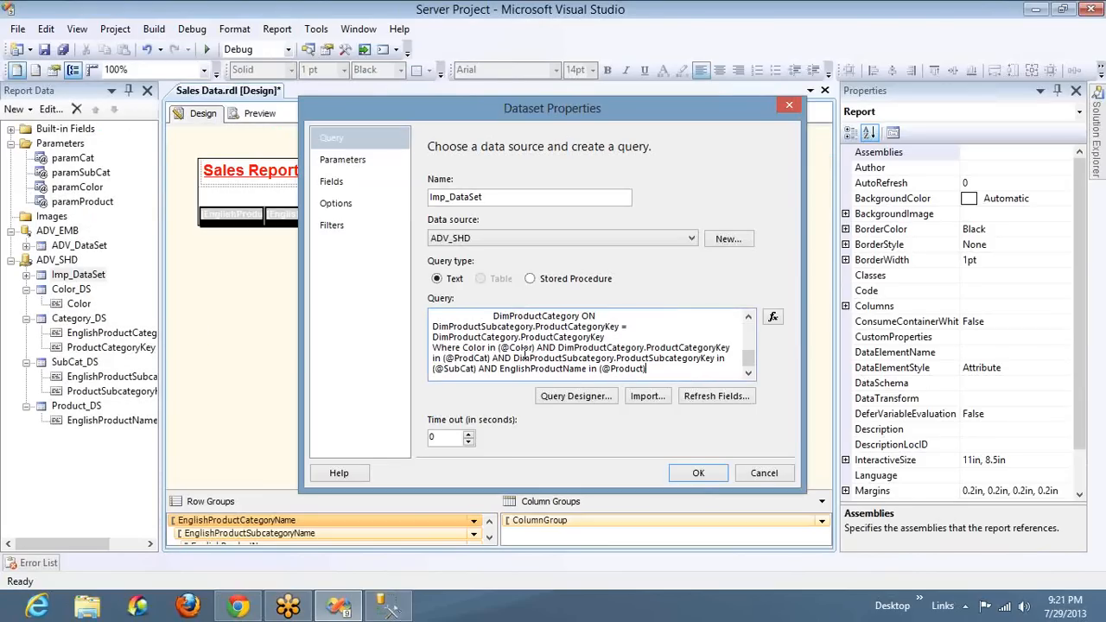
left_click(699, 473)
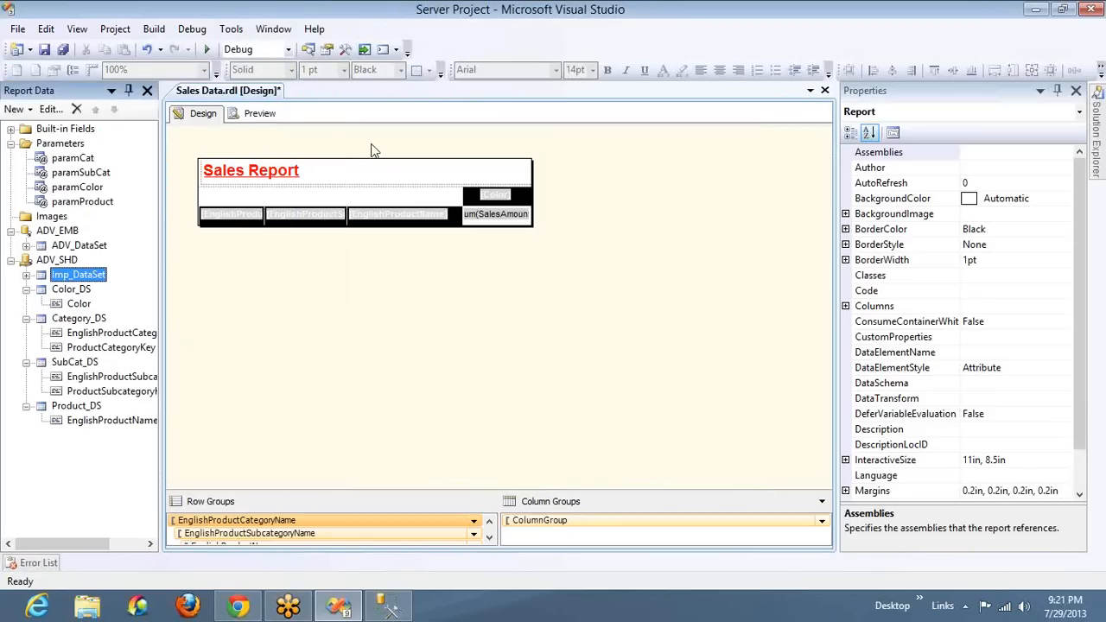
Preview the report again with all categories and all subcategories selected
left_click(258, 119)
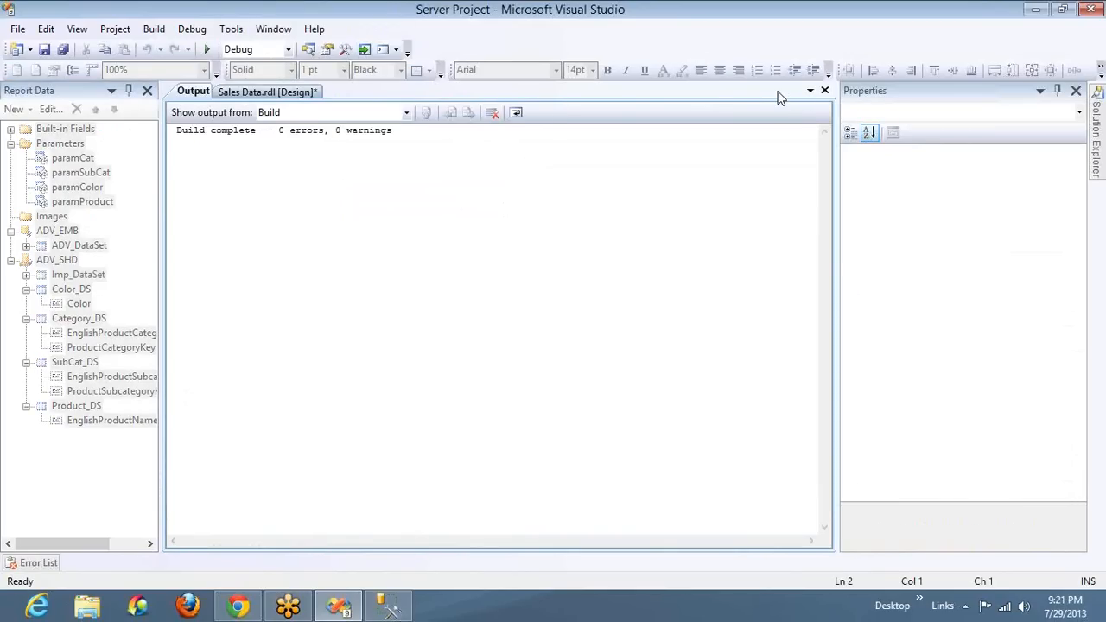
left_click(824, 90)
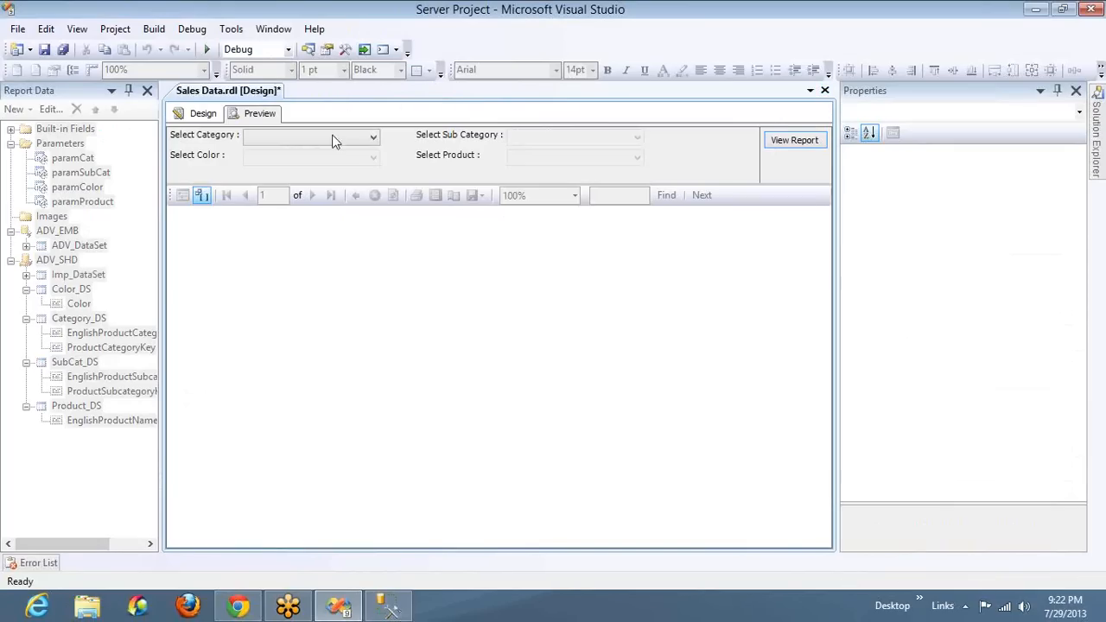
left_click(333, 137)
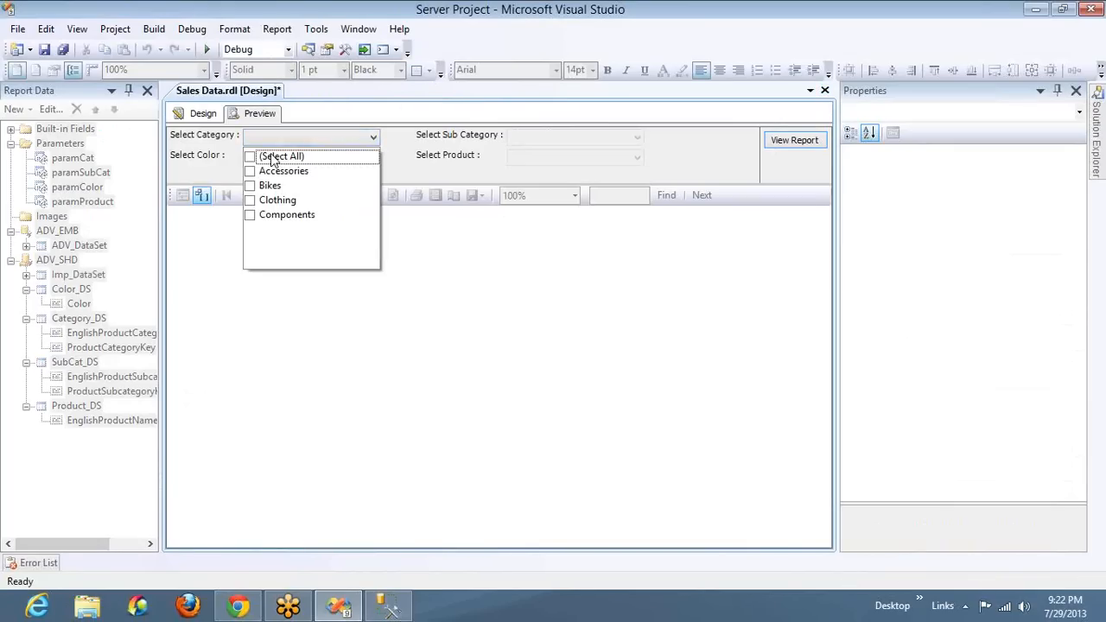
left_click(273, 158)
left_click(566, 135)
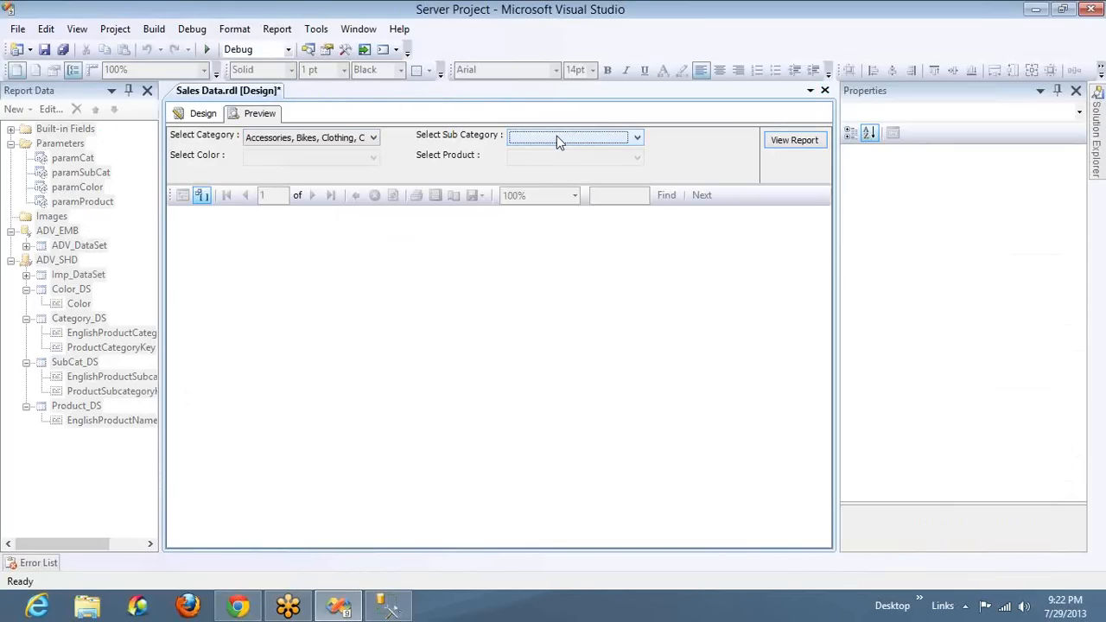
left_click(557, 138)
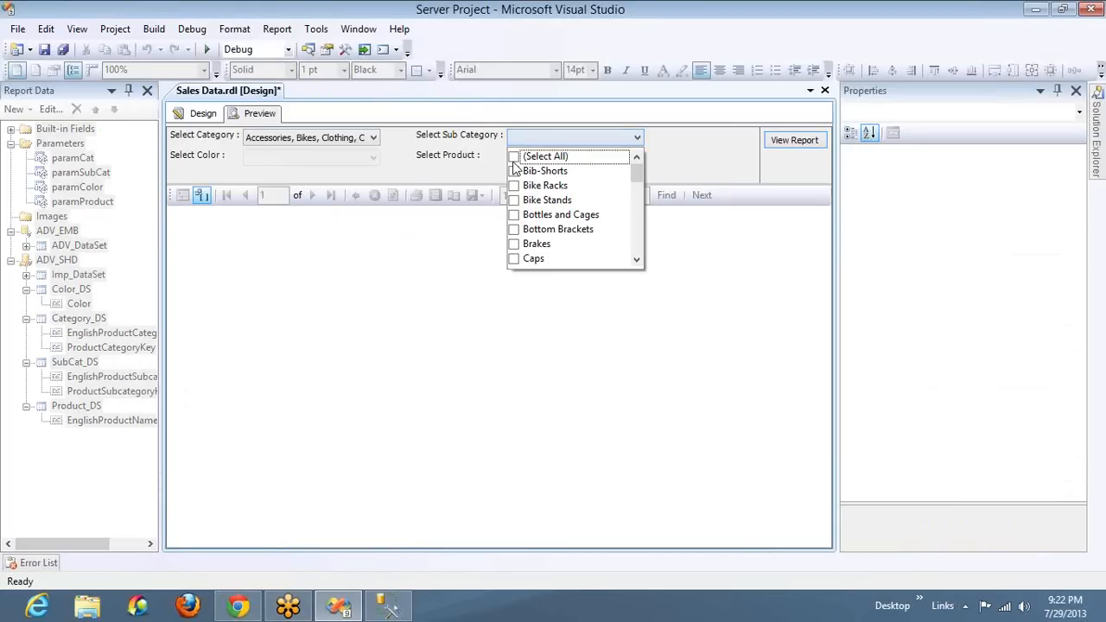
left_click(515, 157)
Check that all colors are selected and run the sales report
left_click(359, 159)
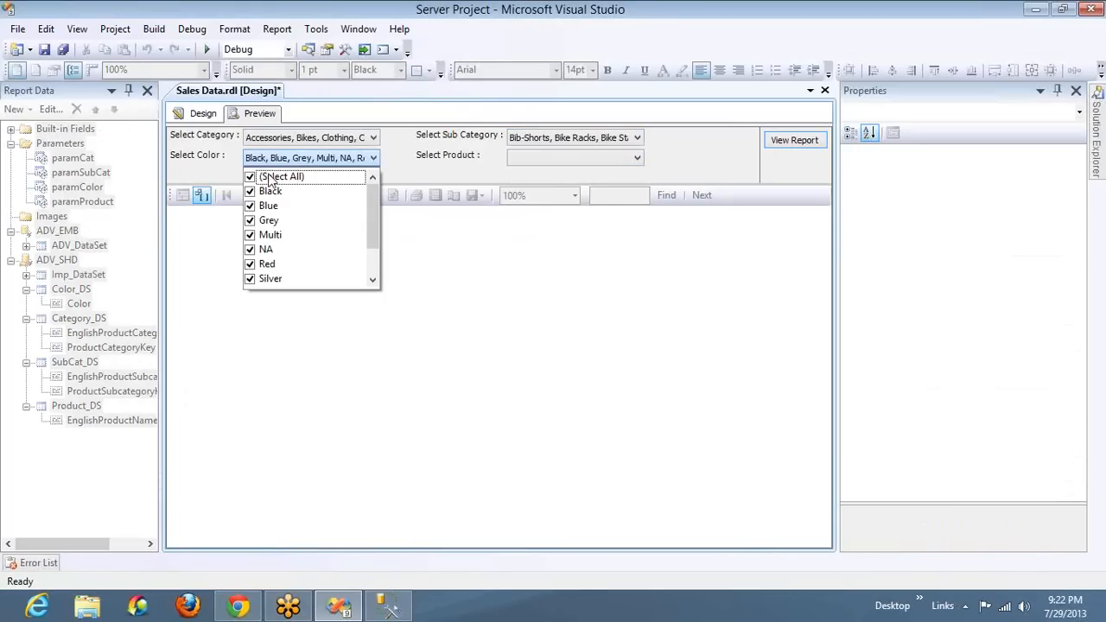
left_click(773, 144)
left_click(773, 144)
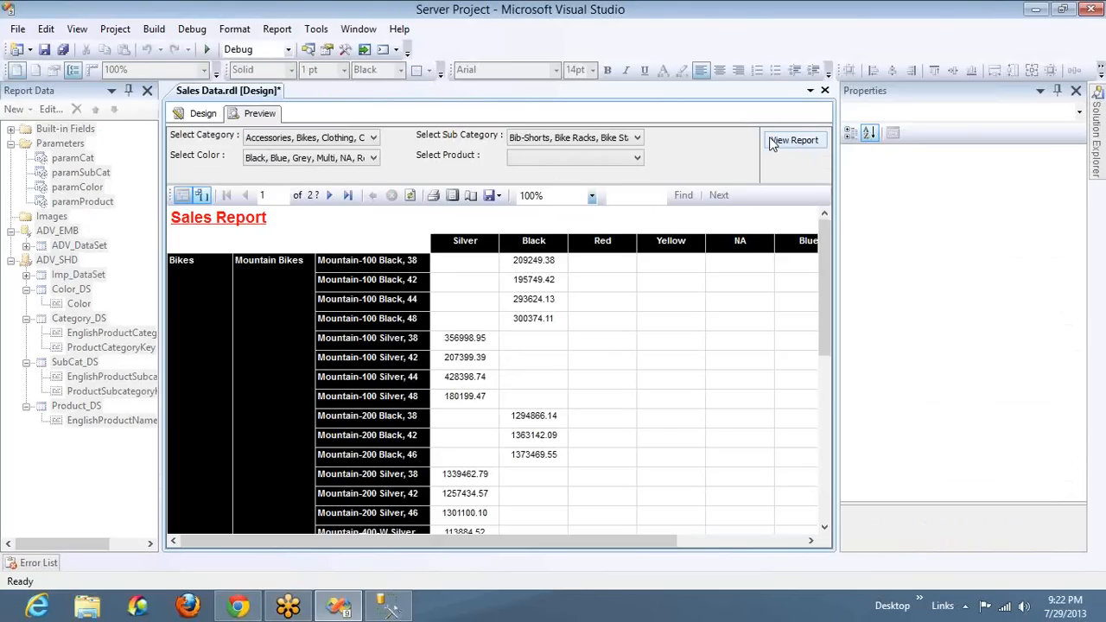
Switch back to the query in SQL Server Management Studio
key("alt+Tab")
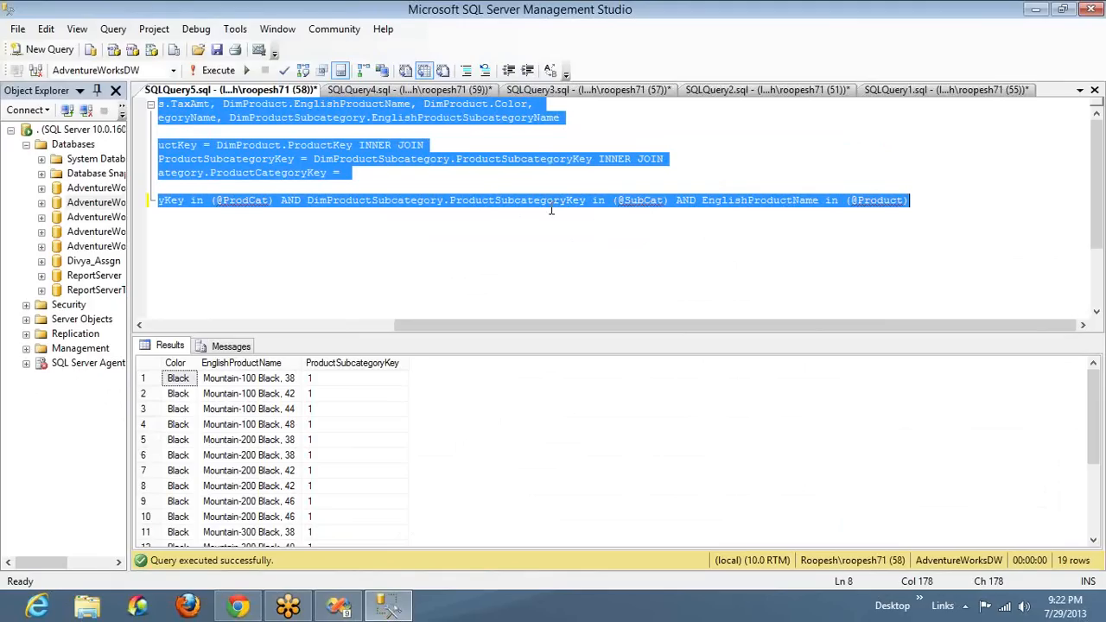